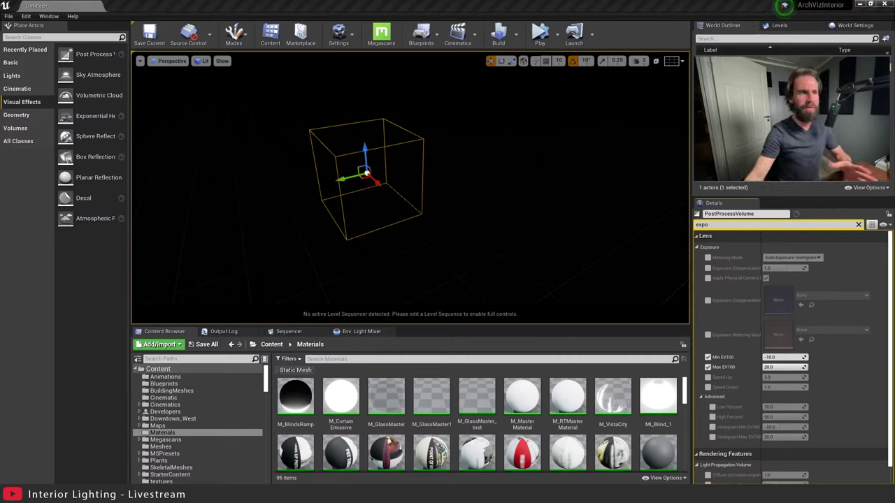
Open the recent ArchViz_RT level without saving the untitled one, and look around the furnished interior.
right_drag(511, 185, 489, 188)
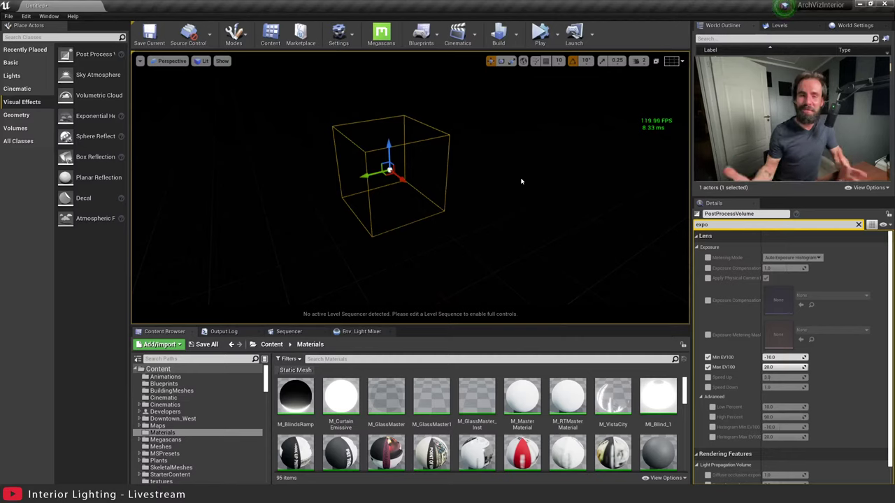
right_drag(482, 197, 455, 143)
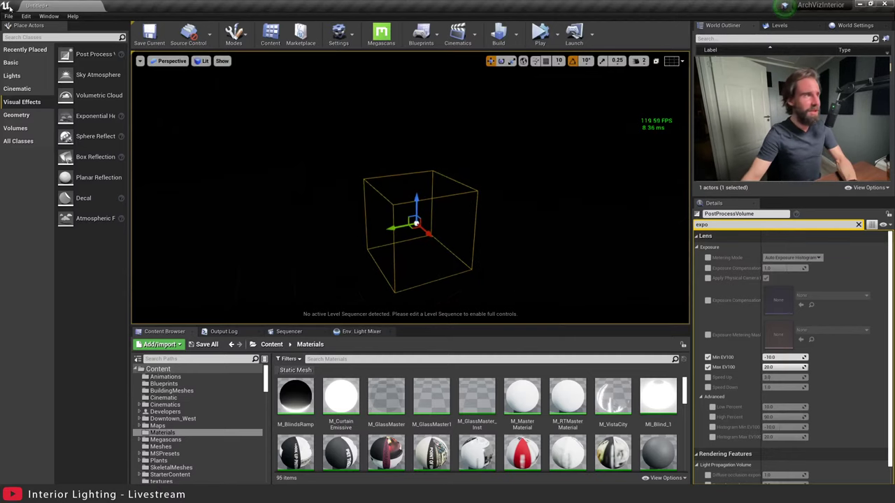
click(8, 15)
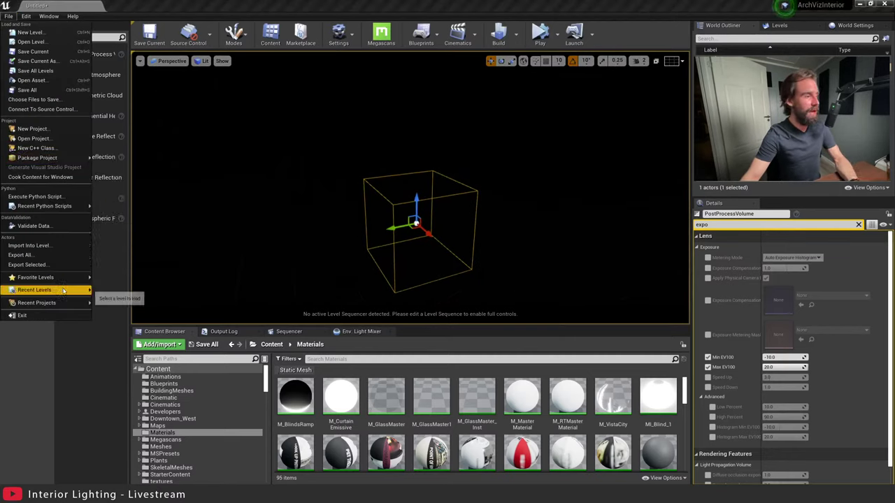
click(173, 298)
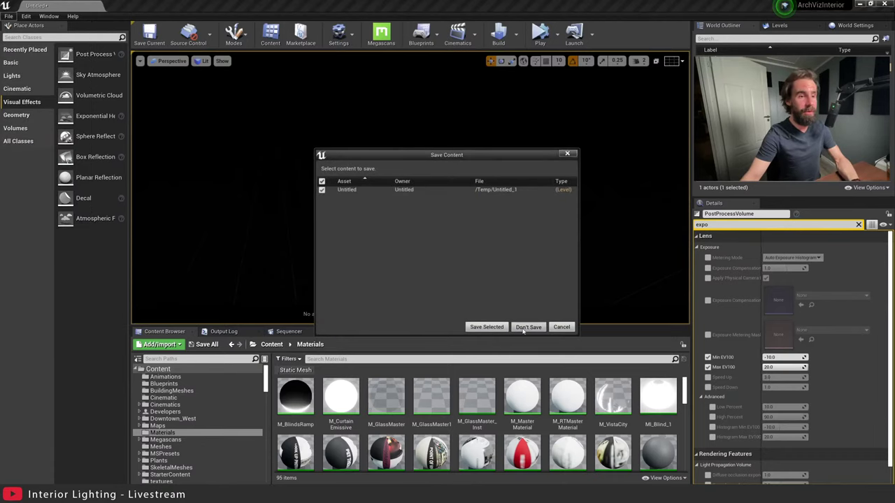
click(528, 327)
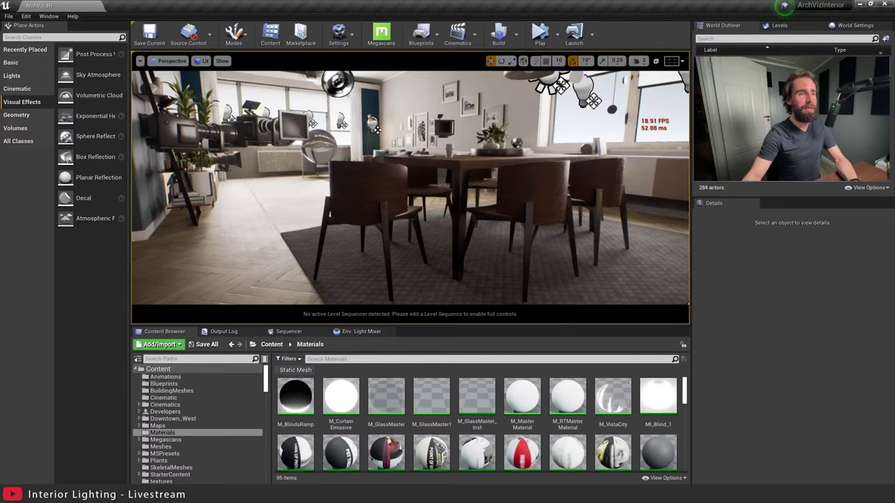
mouse_move(441, 181)
right_down()
mouse_move(475, 196)
mouse_move(441, 181)
right_up()
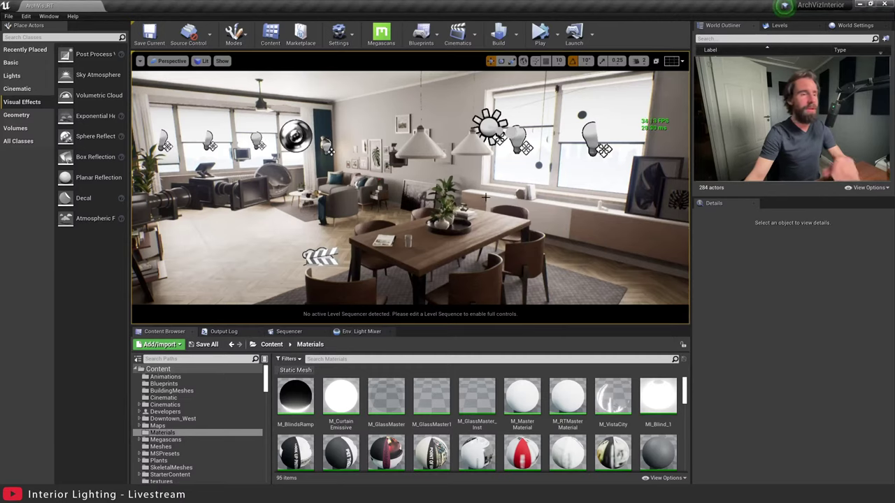
right_drag(462, 209, 450, 224)
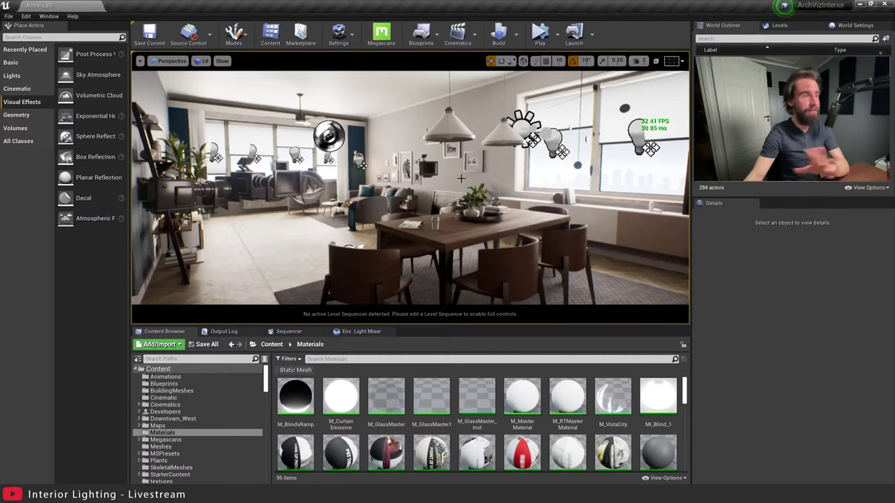
Create a new level from the Empty Level template and place a Post Process Volume in it.
click(8, 16)
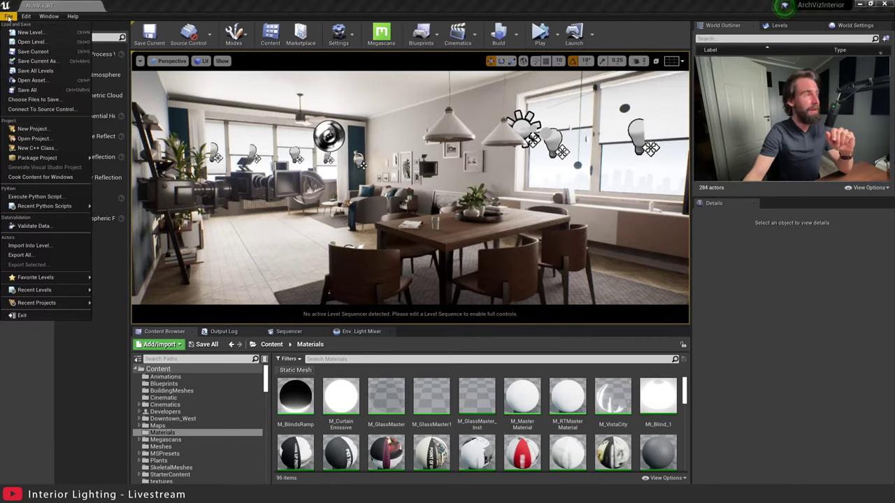
click(23, 33)
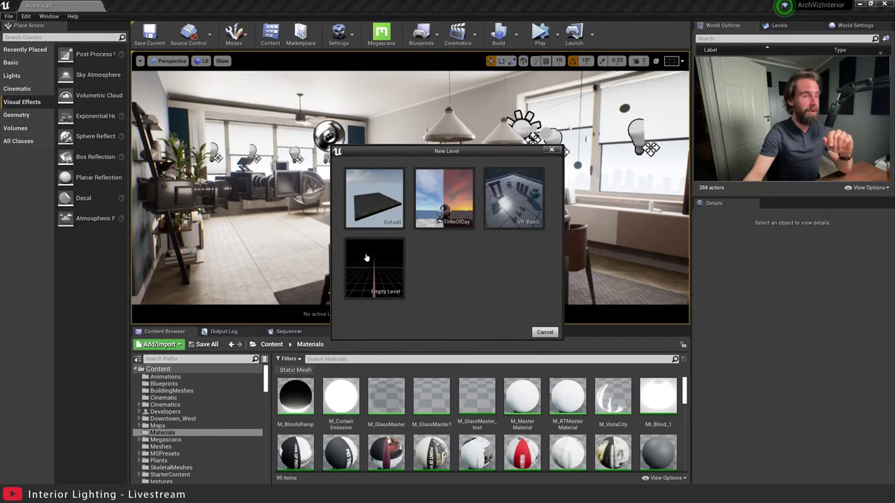
click(364, 261)
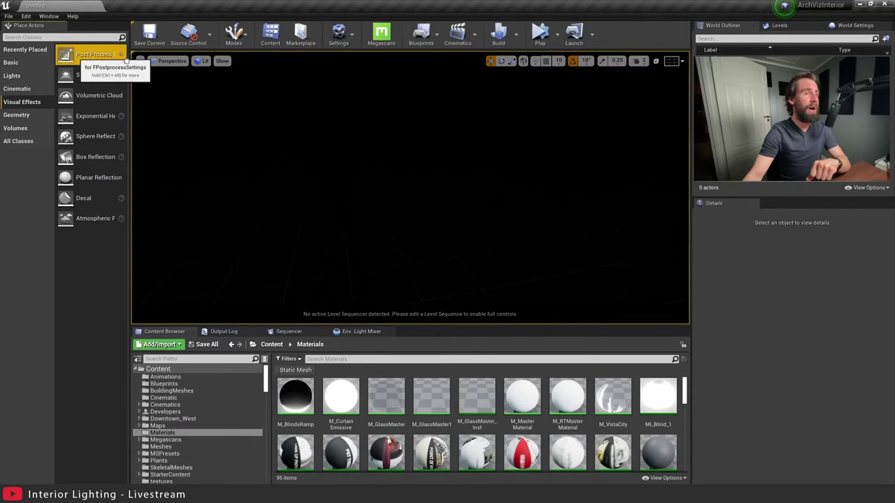
drag(105, 59, 388, 204)
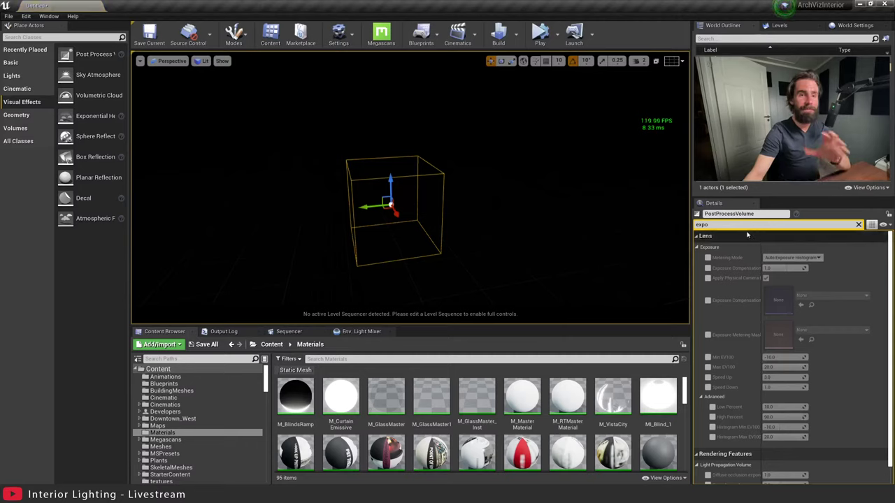
Filter the volume's properties by "expo", enable the Min EV100 and Max EV100 overrides, and set both to 1.0.
drag(710, 225, 696, 224)
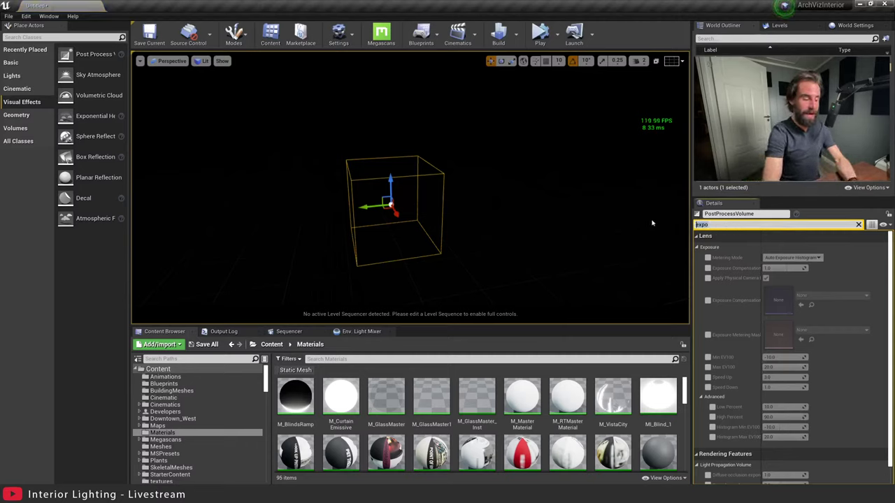
text(expo)
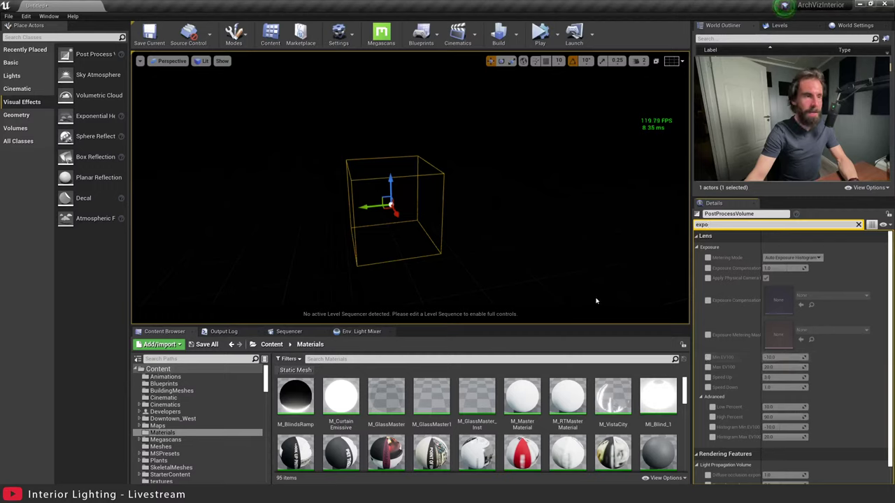
right_drag(537, 272, 524, 272)
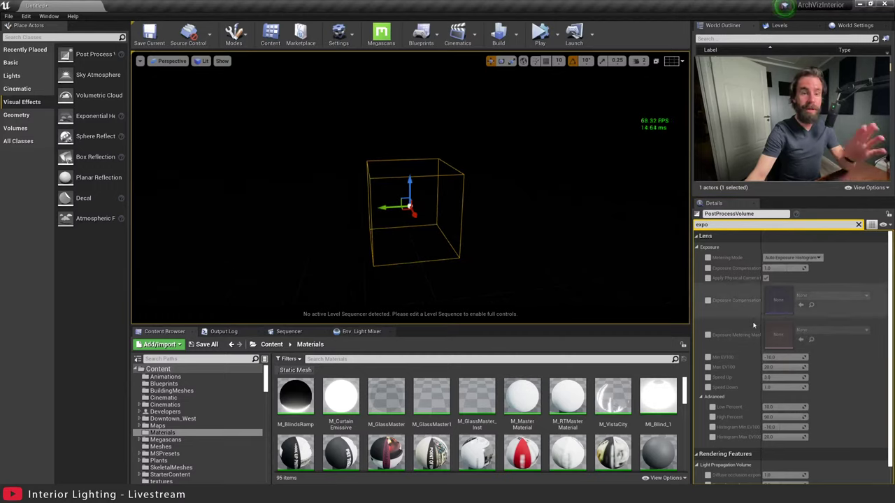
click(707, 357)
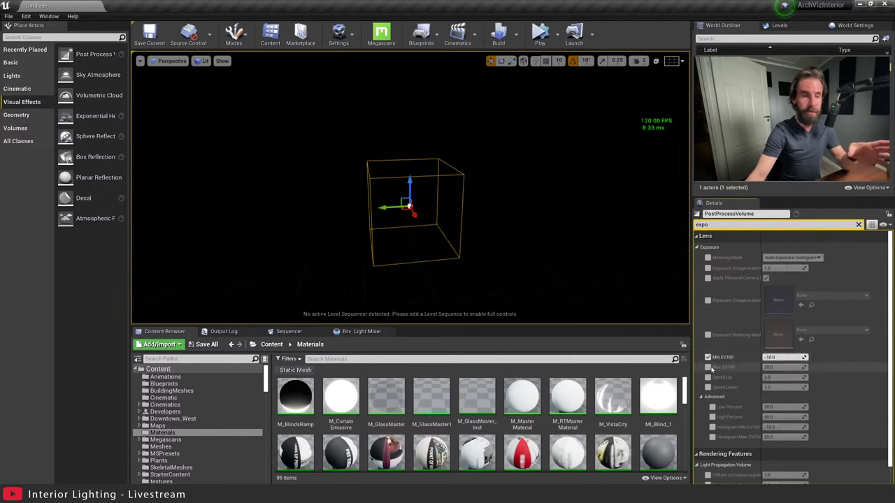
click(707, 367)
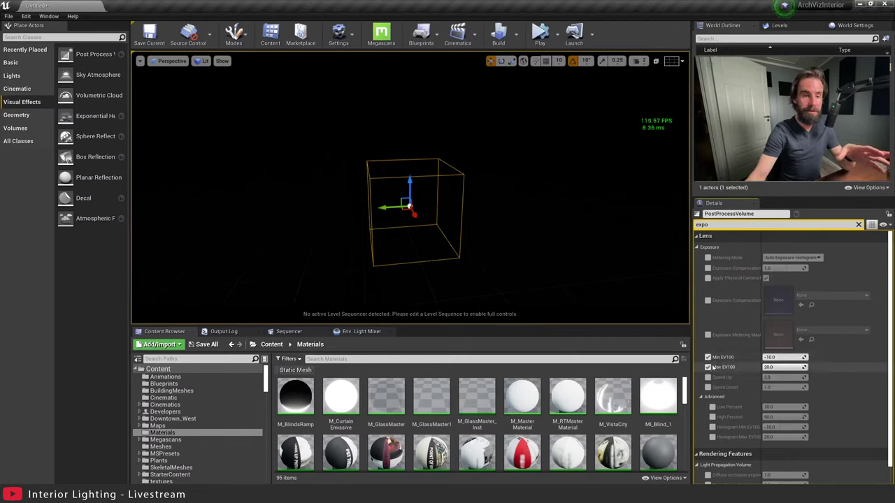
click(781, 357)
text(1)
key(Return)
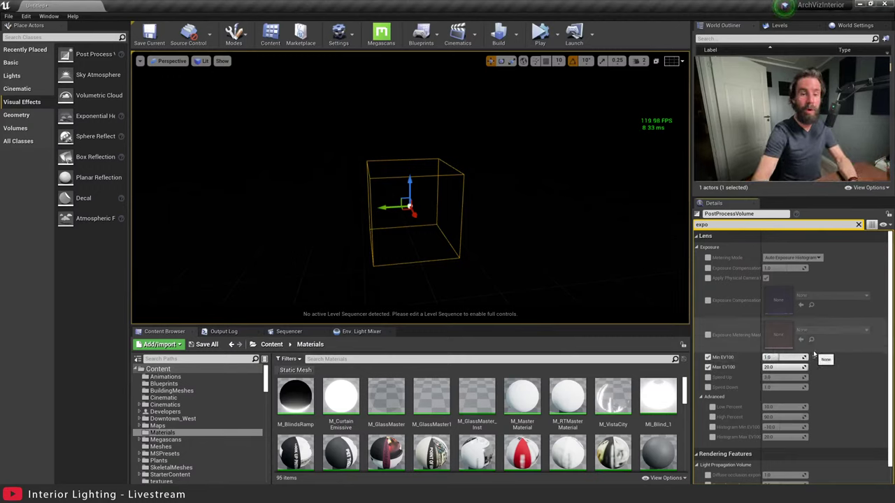
key(Tab)
text(1)
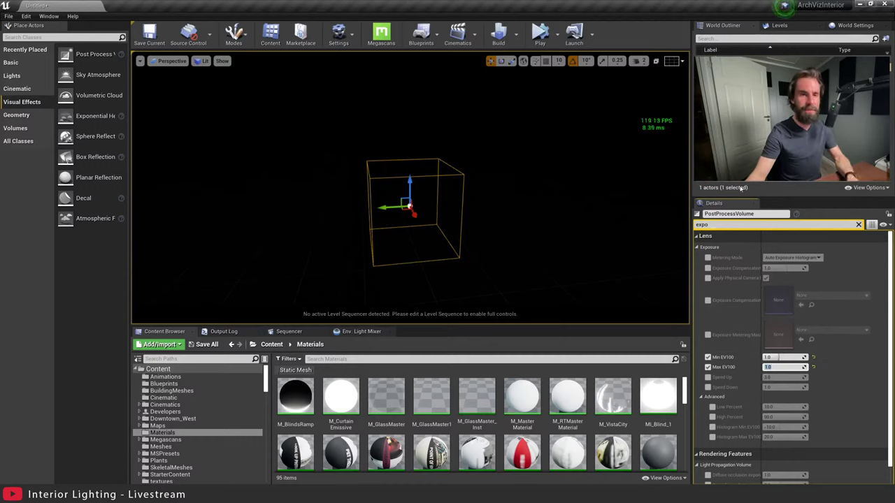
Find the volume's Infinite Extent (Unbound) property with "unbou", enable it, then clear the property filter and deselect the volume.
click(713, 224)
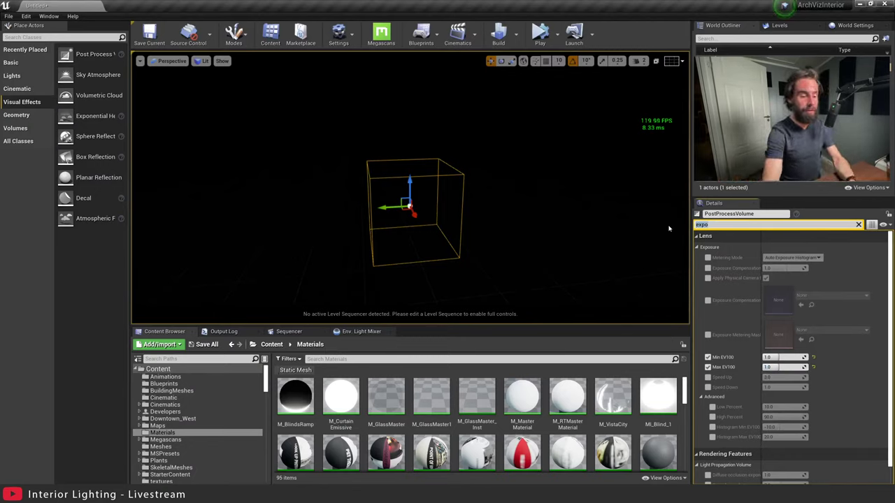
text(uno)
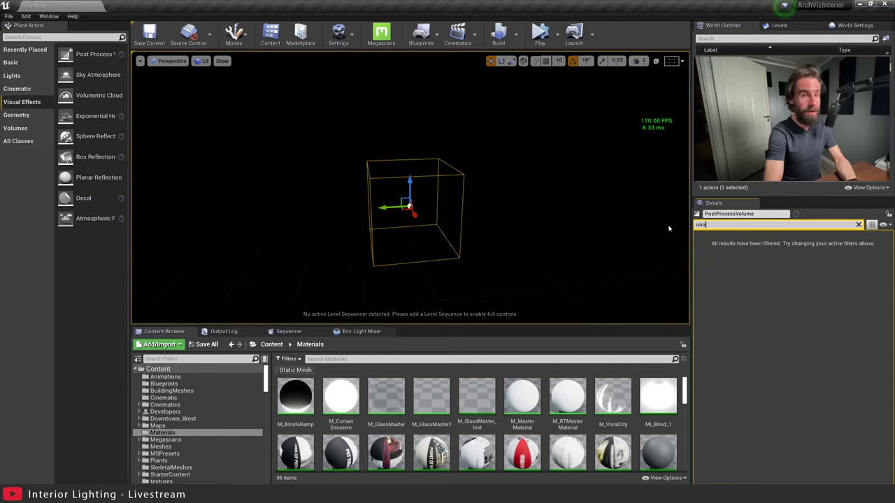
key(BackSpace)
text(bou)
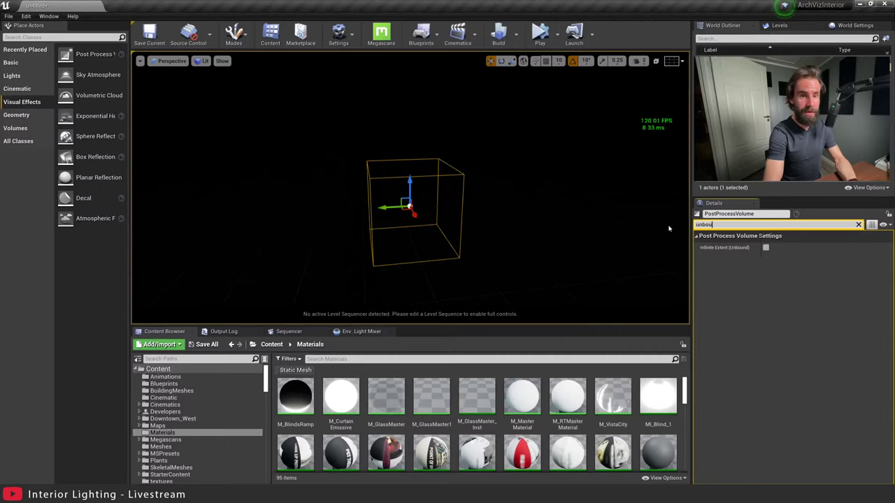
click(765, 248)
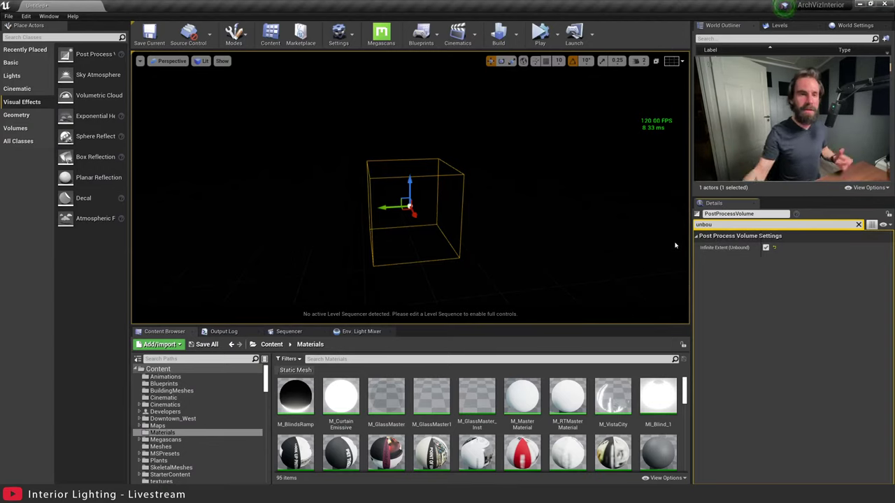
click(857, 224)
right_drag(451, 195, 451, 237)
click(445, 200)
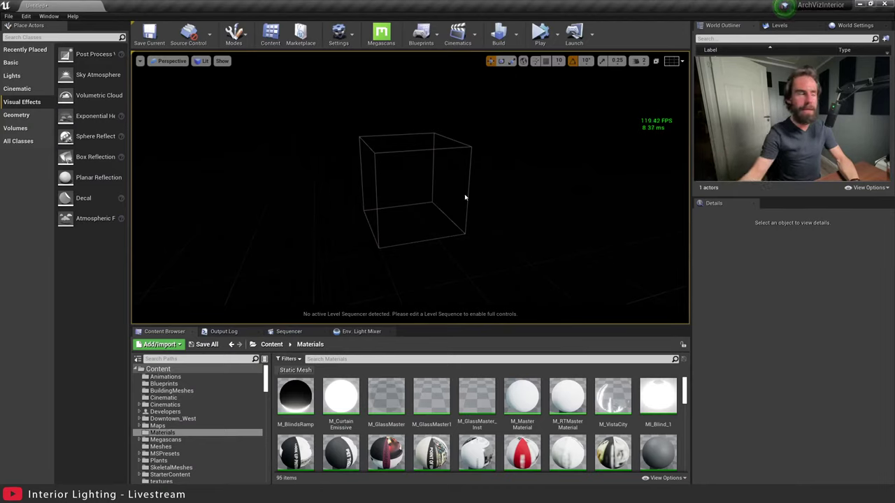
Search all project content for "wall", limited to static meshes, and place Wall_Window_400x400 beside the post process volume.
click(168, 370)
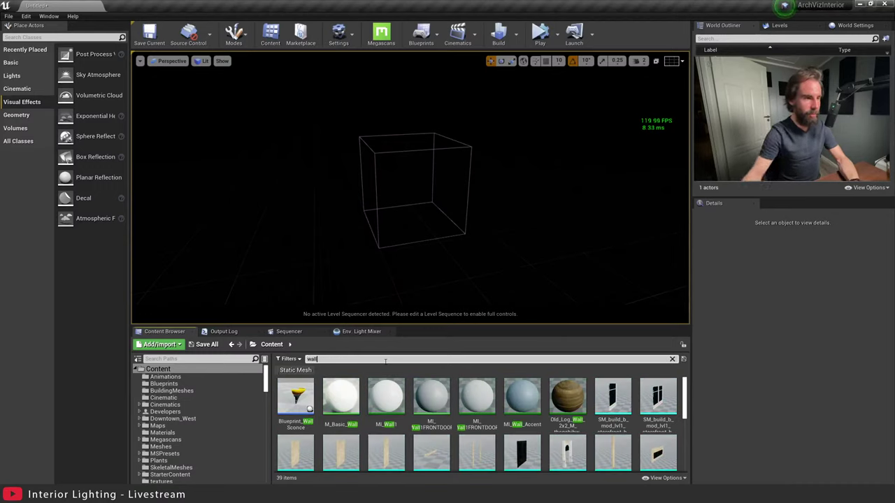
click(288, 371)
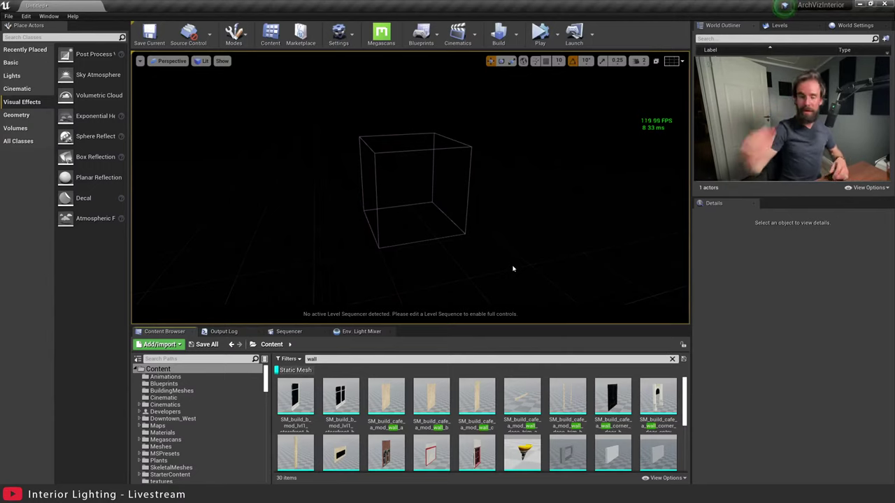
scroll(601, 433, down, 2)
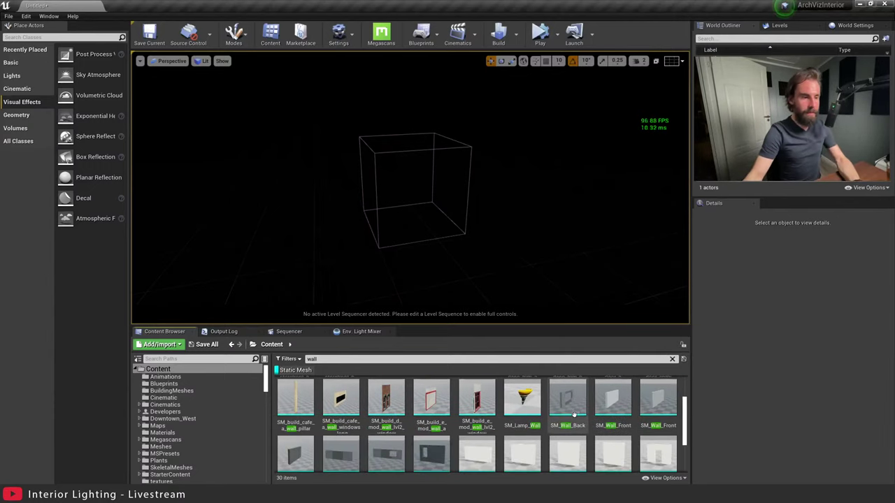
scroll(592, 423, down, 3)
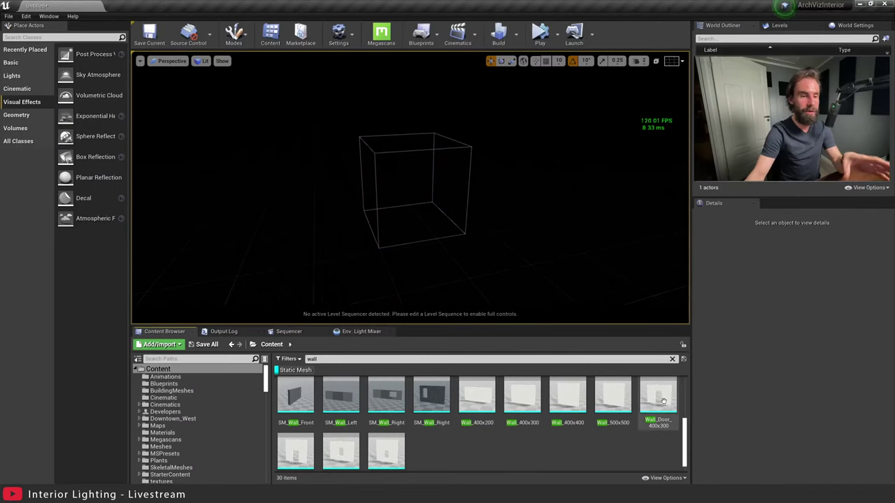
drag(384, 448, 506, 233)
right_drag(560, 259, 547, 259)
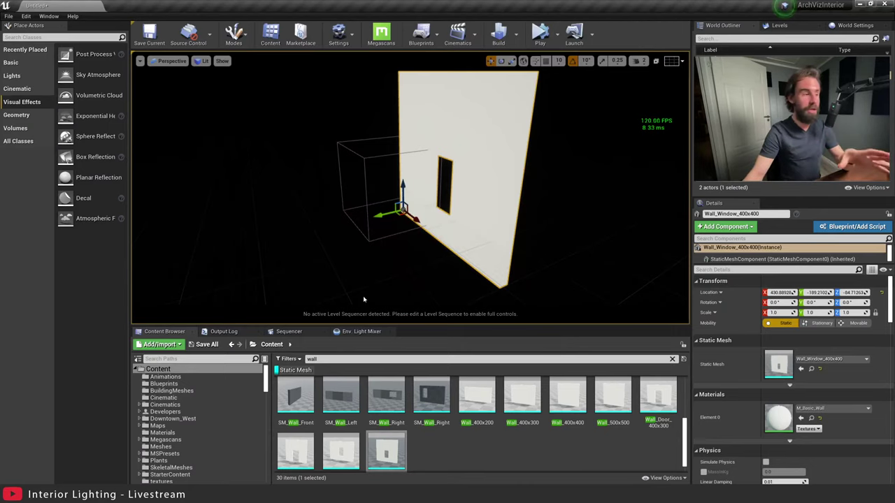
View the Starter Content entry among the content packs that can be added to the project, without adding it.
click(175, 345)
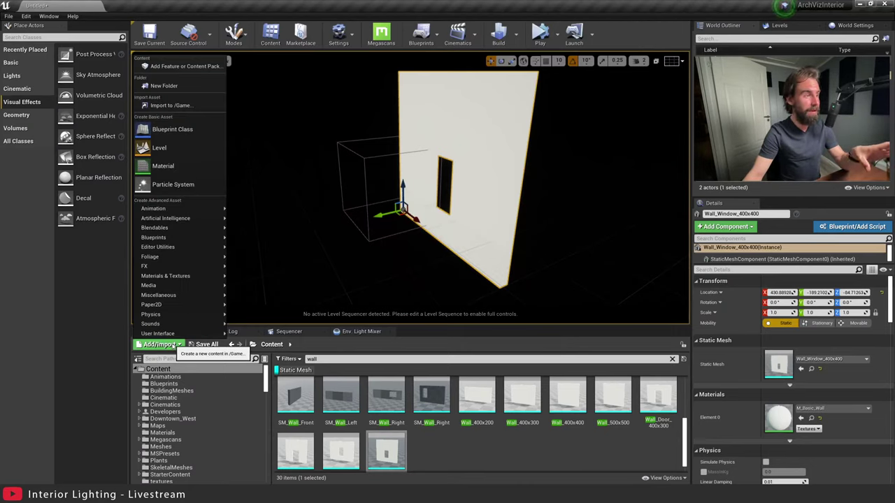
click(175, 67)
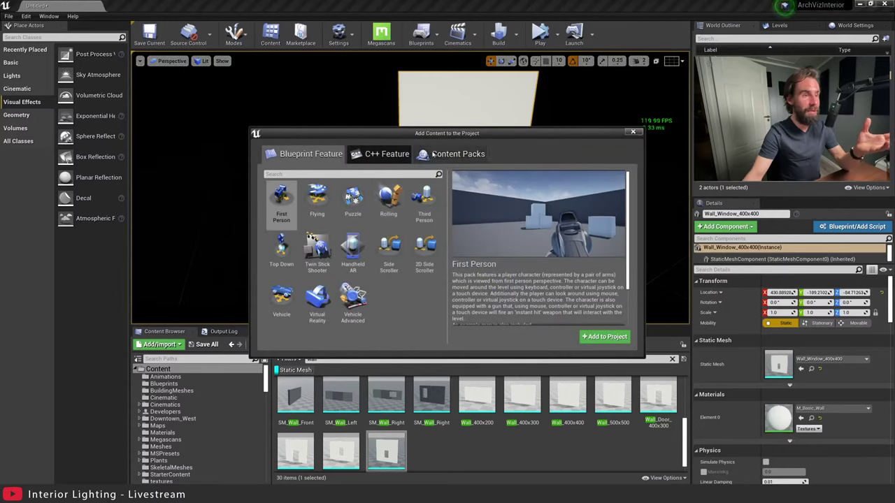
click(455, 155)
click(309, 200)
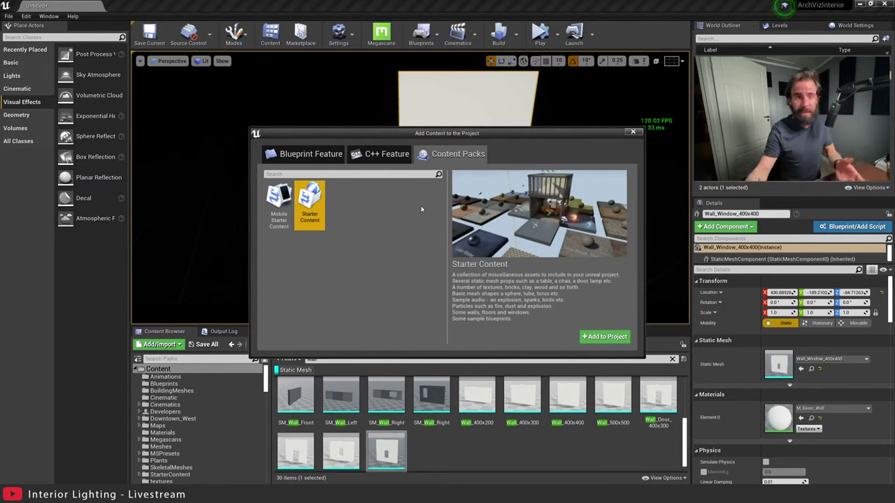
click(632, 132)
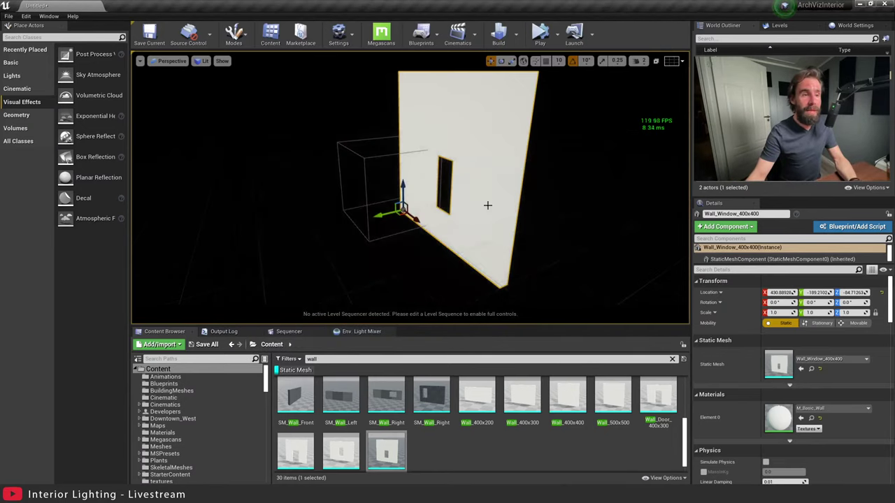
Place a Wall_400x400 mesh by the window wall and rotate it 90° around Z to form a corner.
right_drag(487, 205, 440, 232)
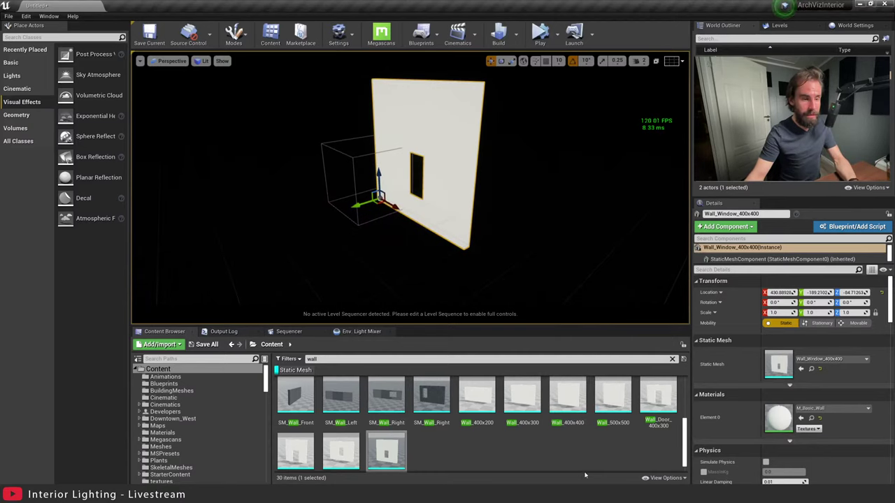
drag(567, 395, 815, 364)
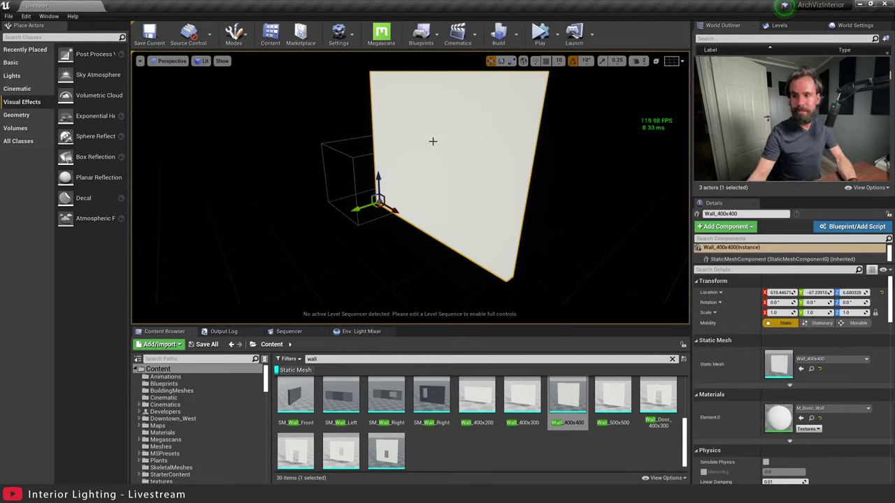
drag(386, 217, 330, 222)
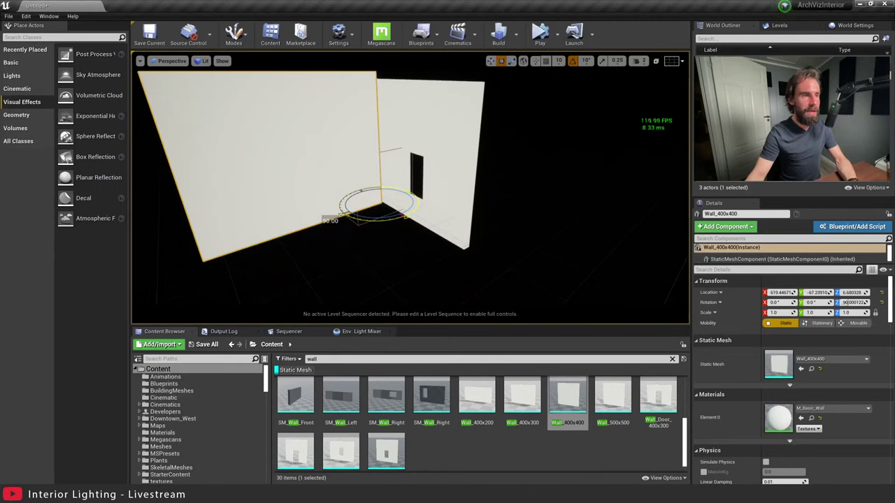
Reset the plain wall's location and rotation, and reset the window wall's location so both sit at the origin.
click(880, 295)
click(882, 303)
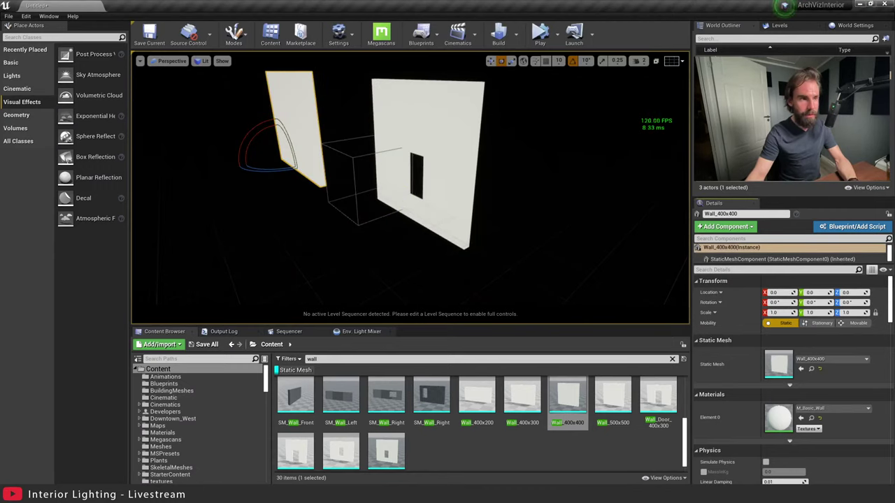
click(462, 143)
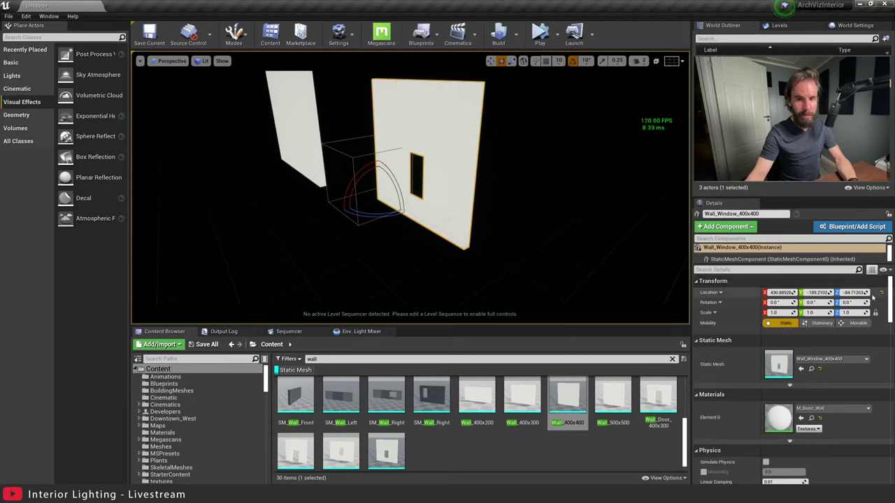
click(881, 294)
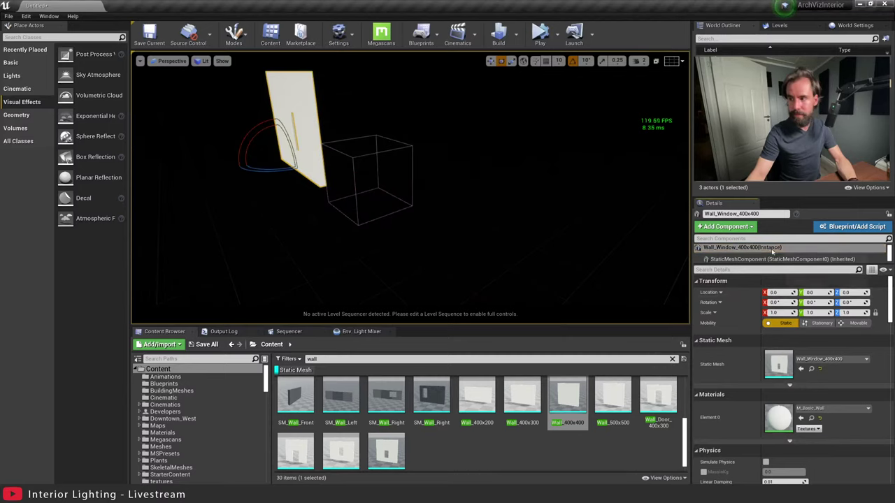
Rotate the plain wall 90° around Z so it forms a corner with the window wall.
right_drag(410, 187, 353, 187)
right_drag(364, 234, 365, 233)
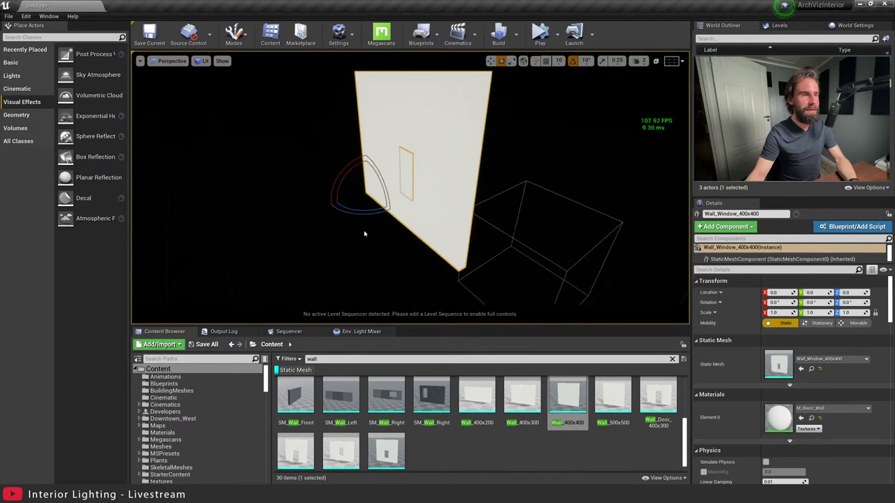
drag(372, 212, 325, 212)
right_drag(484, 152, 483, 152)
click(483, 152)
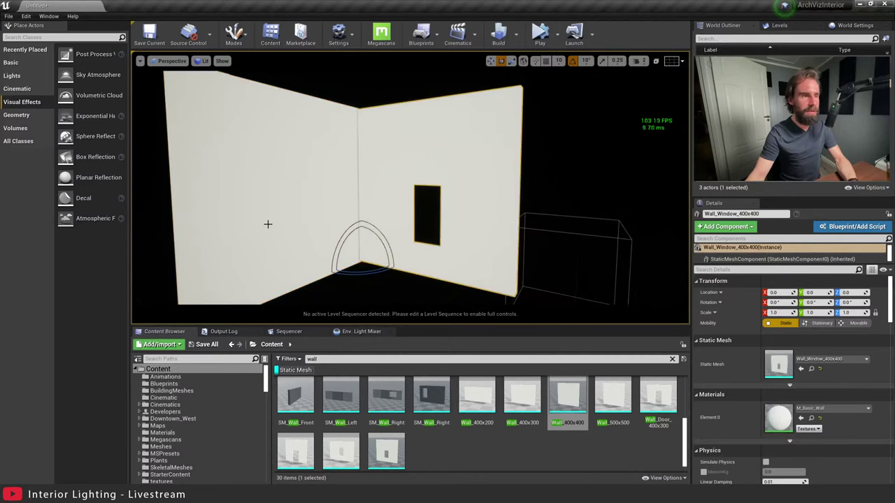
Duplicate the plain side wall along X to the other edge of the window wall, about 391 units away.
right_drag(448, 193, 447, 194)
click(239, 171)
right_drag(340, 156, 339, 156)
key(s)
right_drag(392, 165, 393, 165)
key(w)
alt+drag(391, 206, 479, 197)
right_drag(479, 197, 381, 226)
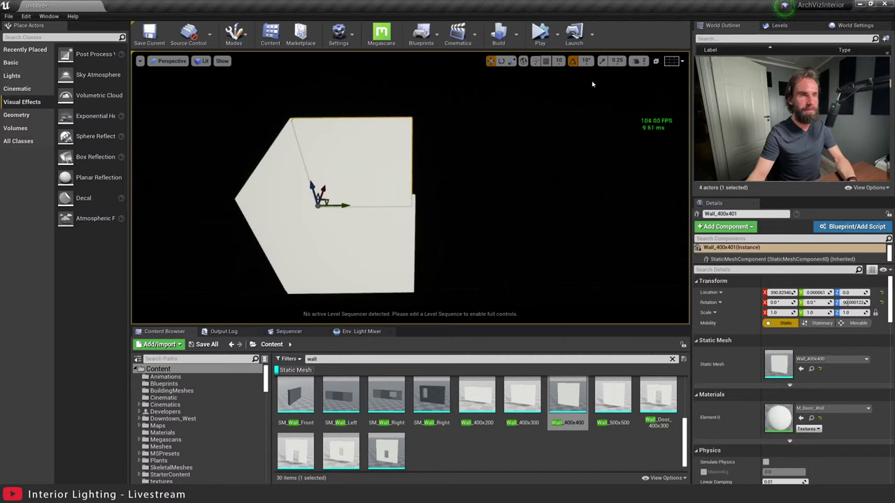
Enable position grid snapping and duplicate both side walls along Y to lengthen the room.
click(546, 61)
ctrl+click(360, 241)
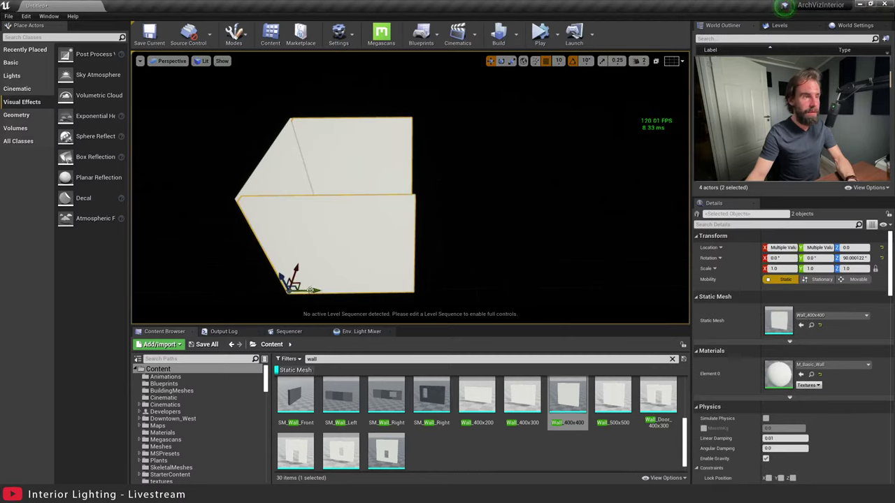
alt+drag(310, 290, 422, 282)
right_drag(429, 262, 490, 140)
Duplicate the window wall to the opposite end of the room to close it off.
click(232, 140)
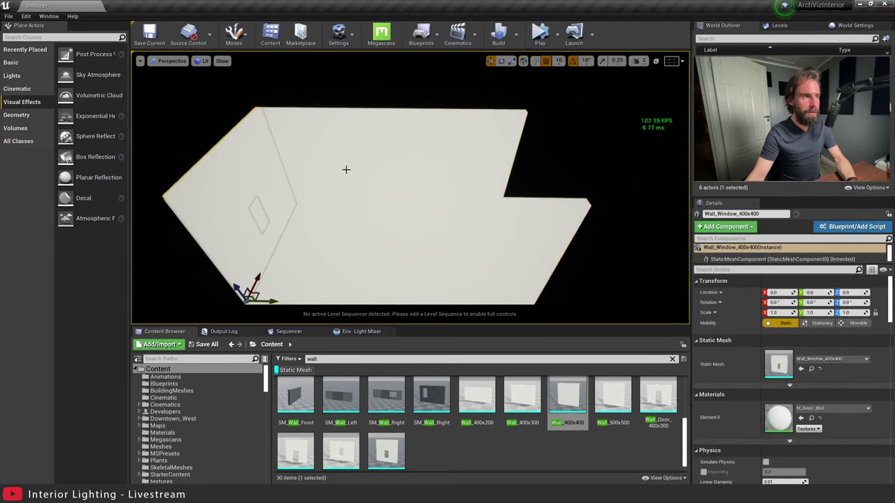
click(444, 164)
alt+drag(410, 220, 512, 208)
key(Escape)
mouse_move(410, 187)
right_down()
mouse_move(447, 187)
mouse_move(377, 187)
mouse_move(419, 196)
mouse_move(398, 187)
right_up()
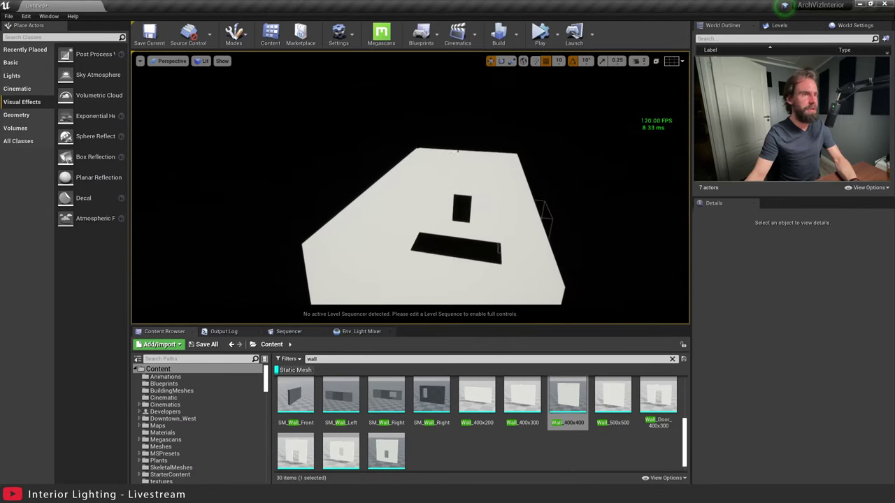
Place a Directional Light in the room and set its mobility to Movable.
click(12, 76)
drag(90, 75, 389, 183)
right_drag(390, 183, 463, 210)
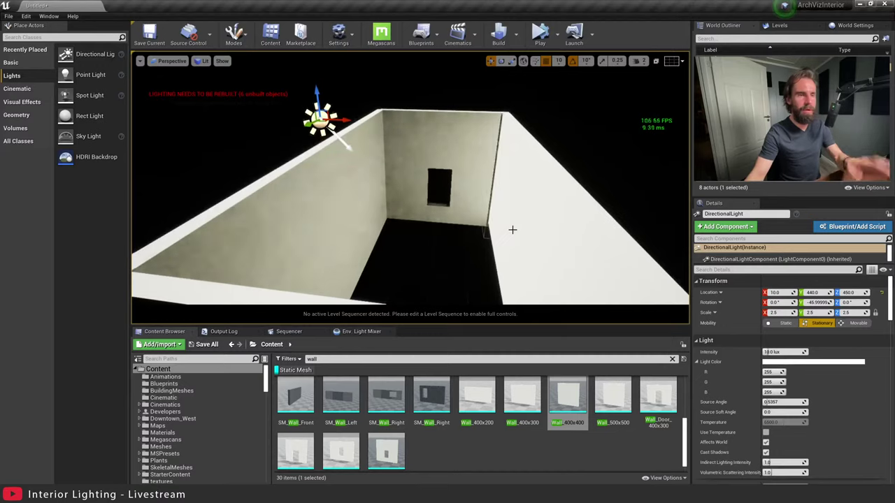
mouse_move(513, 230)
right_down()
mouse_move(512, 210)
mouse_move(513, 220)
mouse_move(500, 219)
right_up()
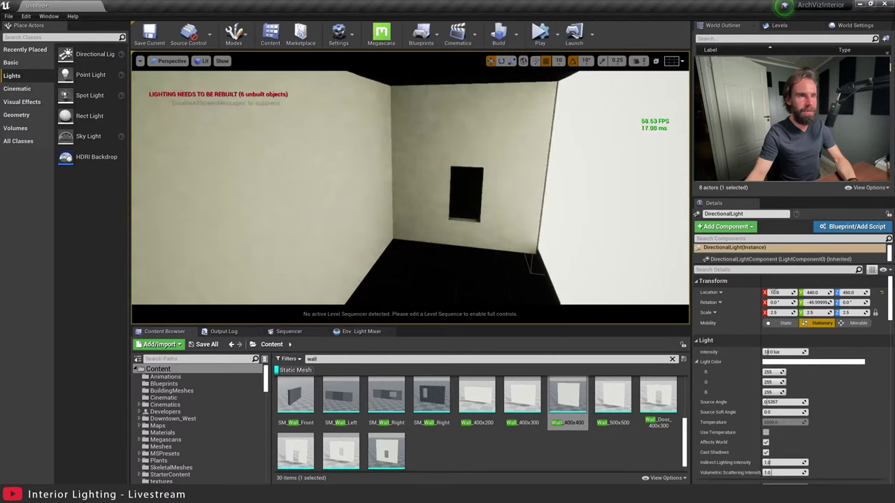
click(856, 323)
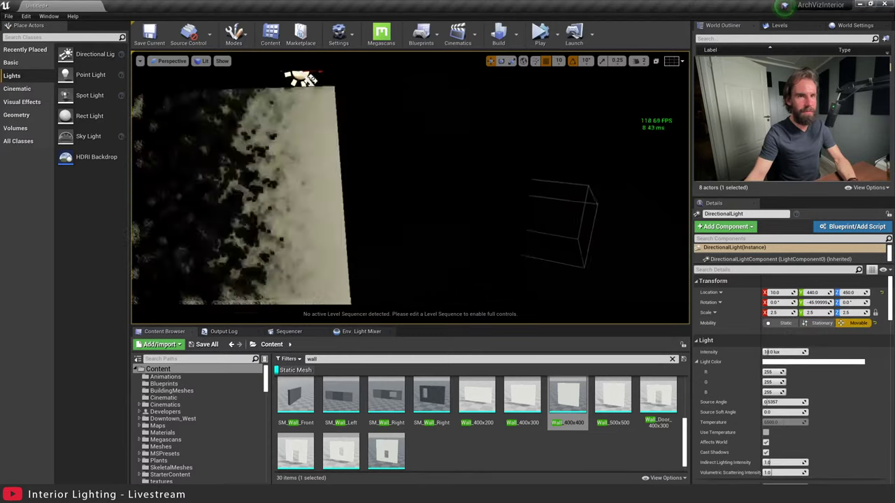
Move the directional light above the walls to -110, 440, 590 and tilt it to -75° around Y.
right_drag(454, 161, 421, 132)
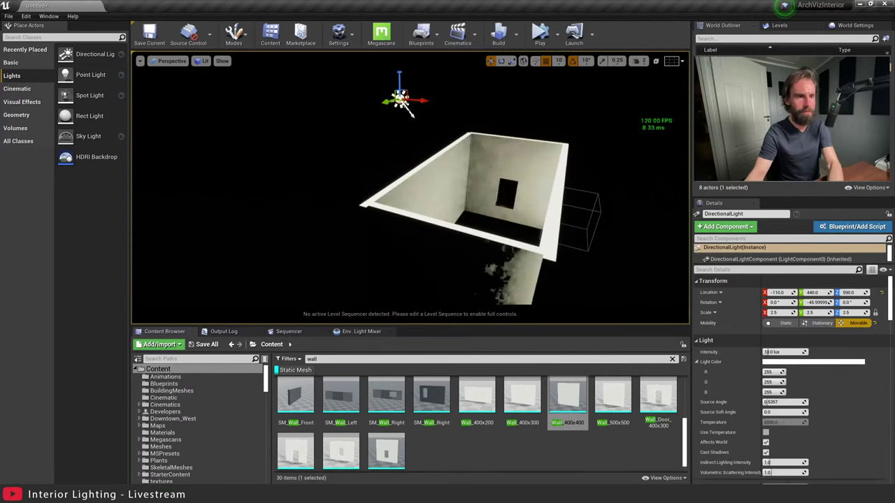
key(e)
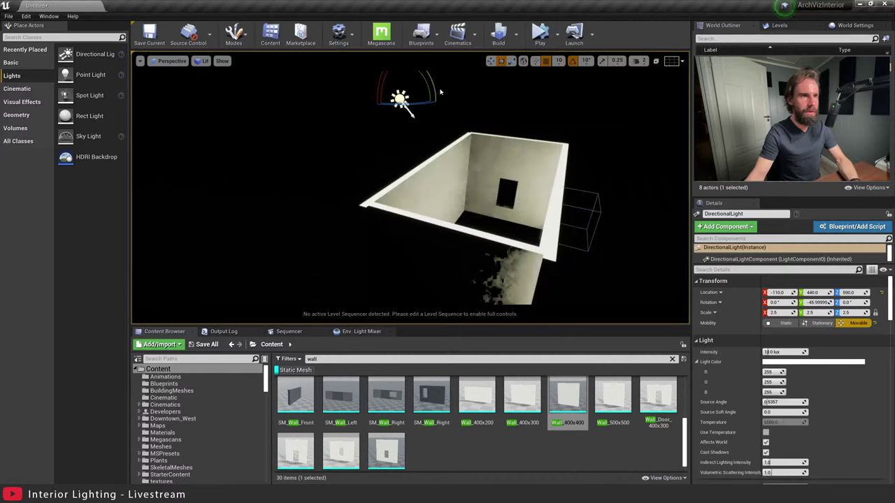
drag(431, 88, 455, 119)
right_drag(455, 120, 521, 142)
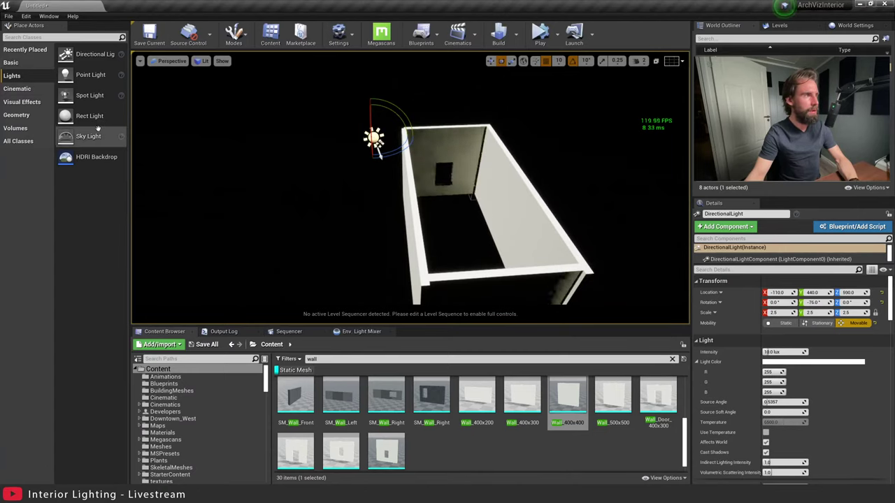
Place a basic Plane beside the room and reset its location to the origin.
click(15, 62)
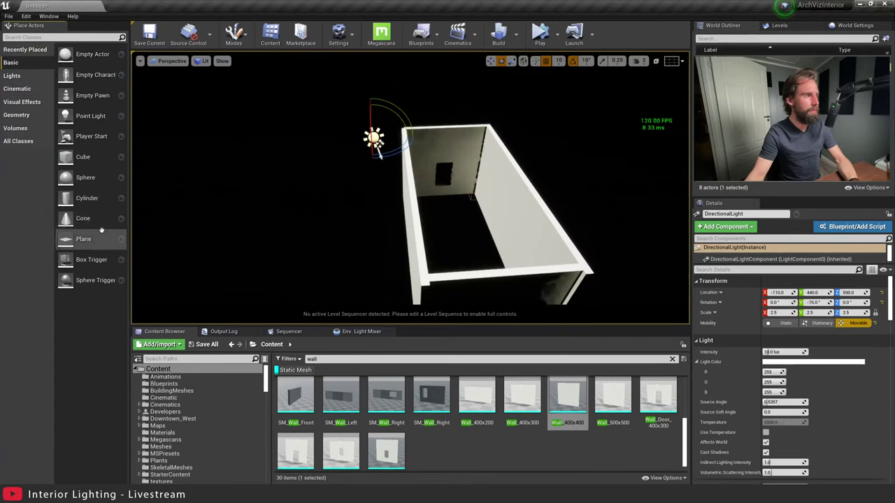
right_drag(140, 204, 61, 206)
drag(91, 240, 537, 241)
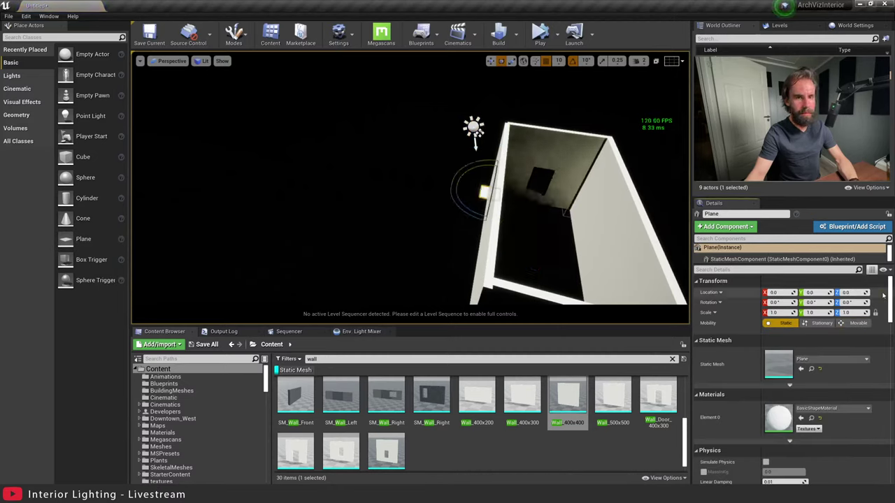
click(881, 293)
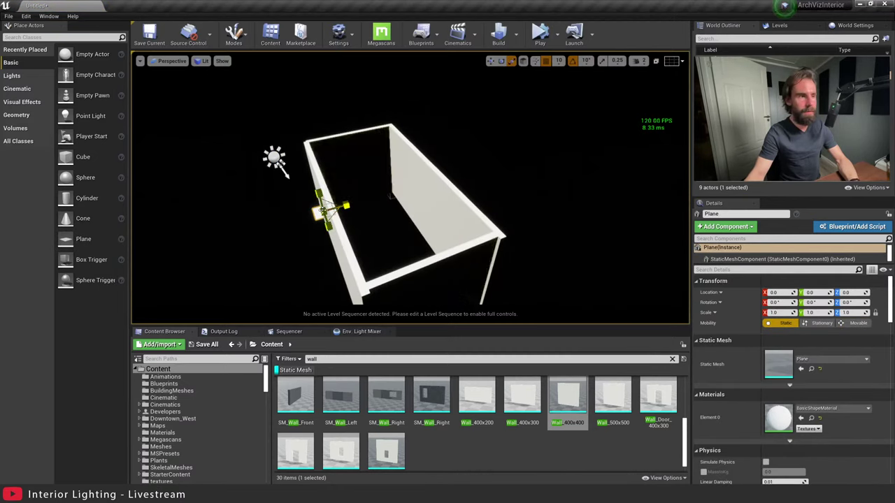
Scale the plane to about 6.26 by 9.06 and move it to 190, 340, 0 as the room's floor.
drag(324, 211, 386, 237)
key(w)
key(w)
right_drag(458, 247, 646, 259)
key(r)
right_drag(411, 212, 393, 218)
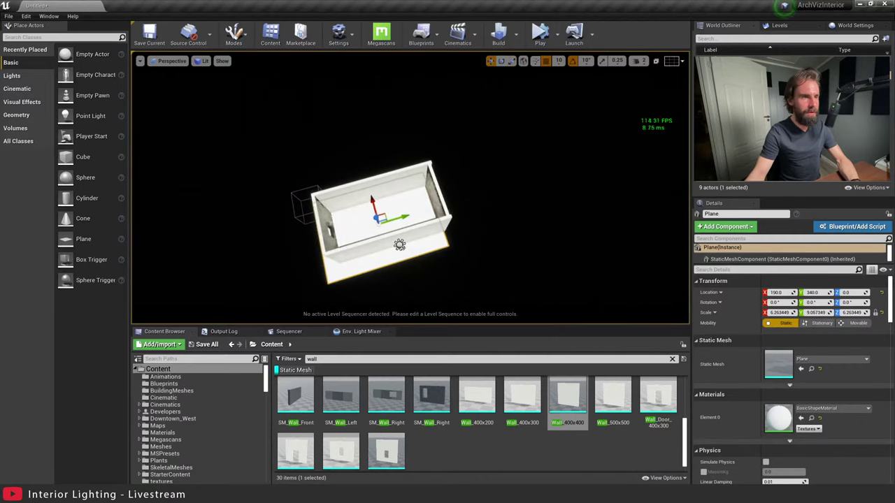
key(w)
mouse_move(447, 183)
right_down()
mouse_move(412, 164)
mouse_move(419, 195)
mouse_move(448, 183)
right_up()
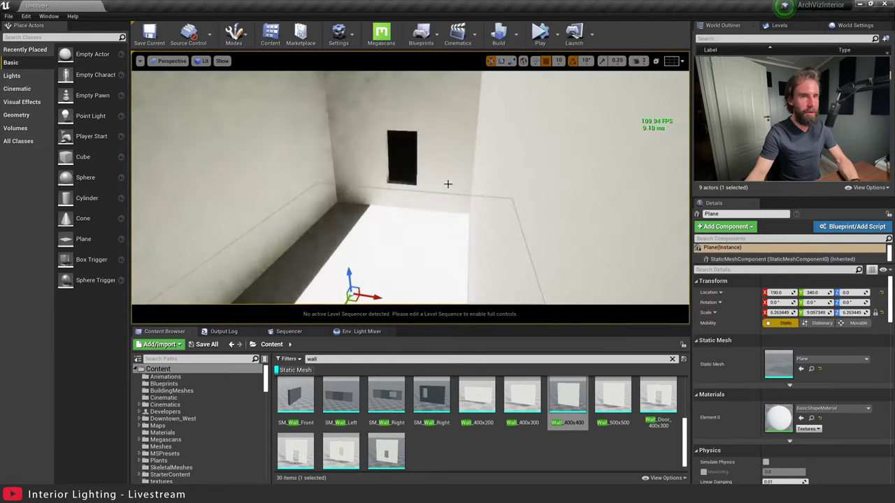
Filter the post process volume's properties by "ray" and enable the Ray Tracing Global Illumination Type override.
click(734, 119)
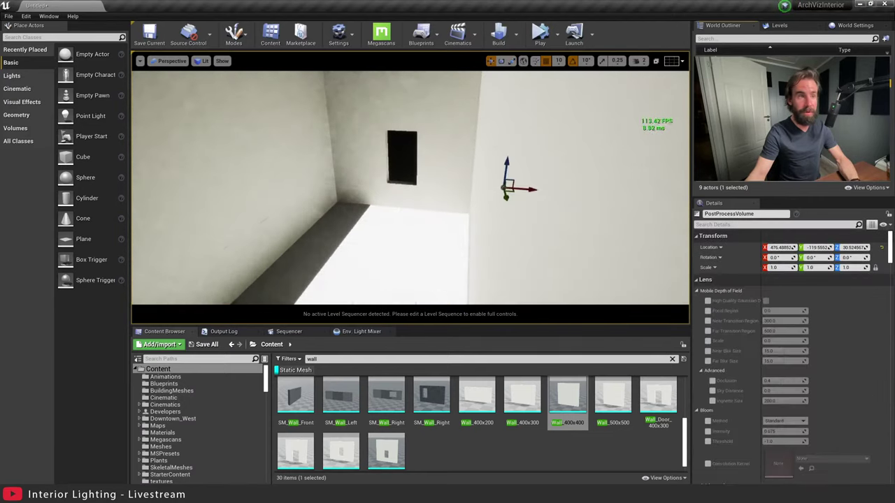
click(790, 225)
text(ray)
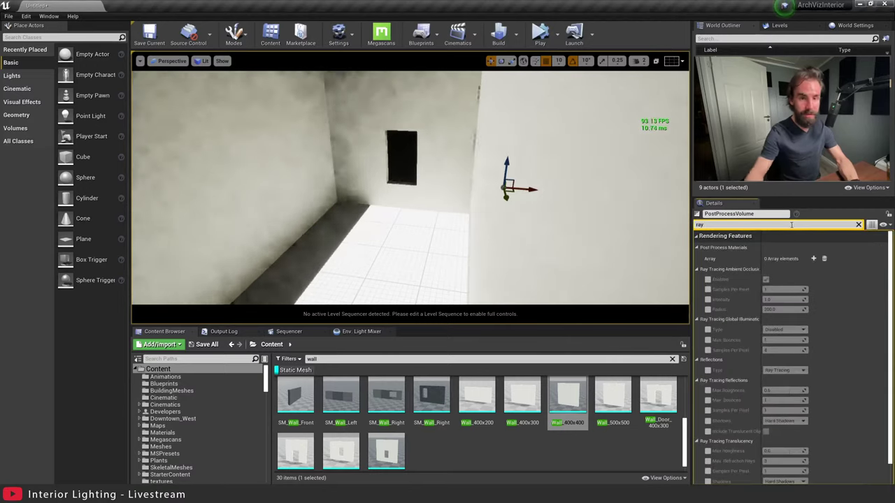
click(707, 329)
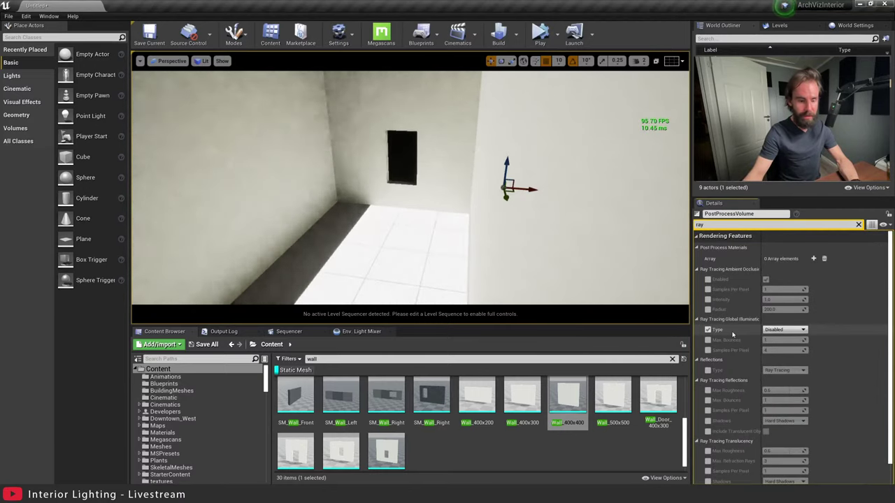
Run the console command r.RayTracing.ForceAllRayTracingEffects 0.
key(grave)
key(Up)
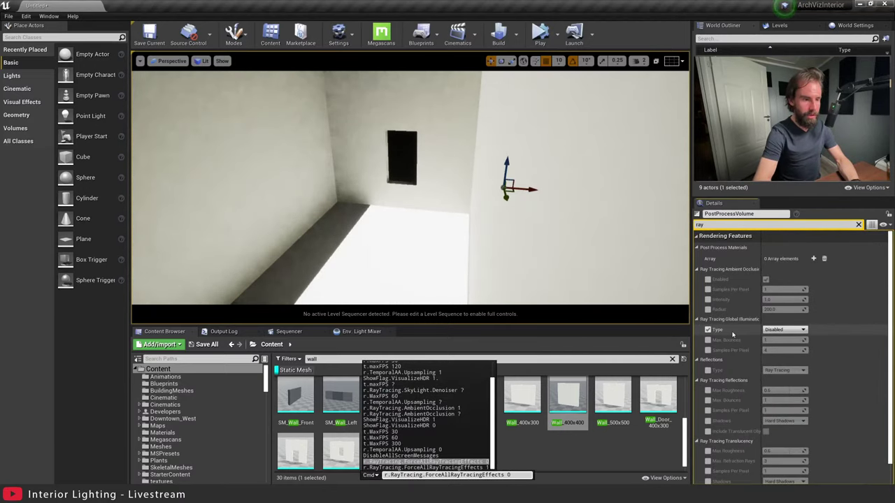
key(Return)
Rotate the directional light slightly to adjust the angle of the sunlight falling on the room.
key(s)
right_drag(527, 119, 503, 192)
key(d)
click(355, 150)
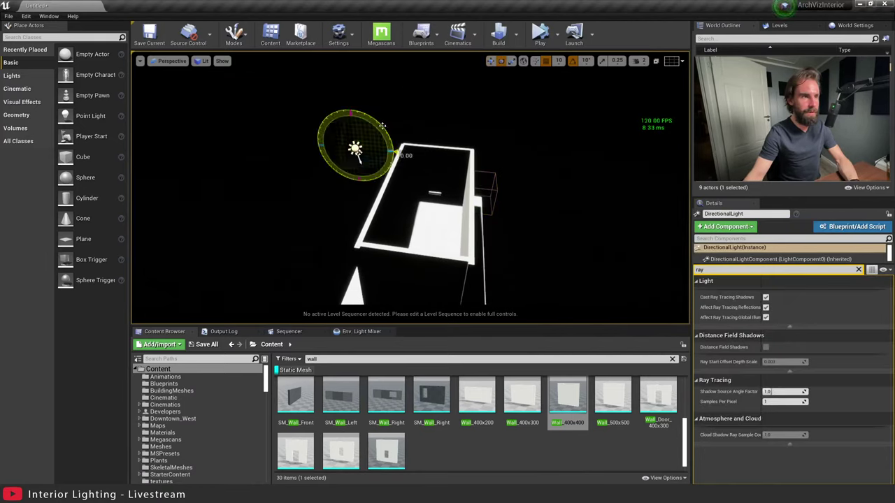
mouse_move(392, 144)
mouse_down()
mouse_move(390, 165)
mouse_move(397, 151)
mouse_up()
key(w)
right_drag(396, 151, 433, 196)
key(w)
Duplicate the floor plane straight up to the top of the walls as a ceiling.
click(427, 238)
key(q)
key(w)
key(q)
mouse_move(437, 165)
right_down()
mouse_move(436, 144)
mouse_move(434, 170)
right_up()
key(e)
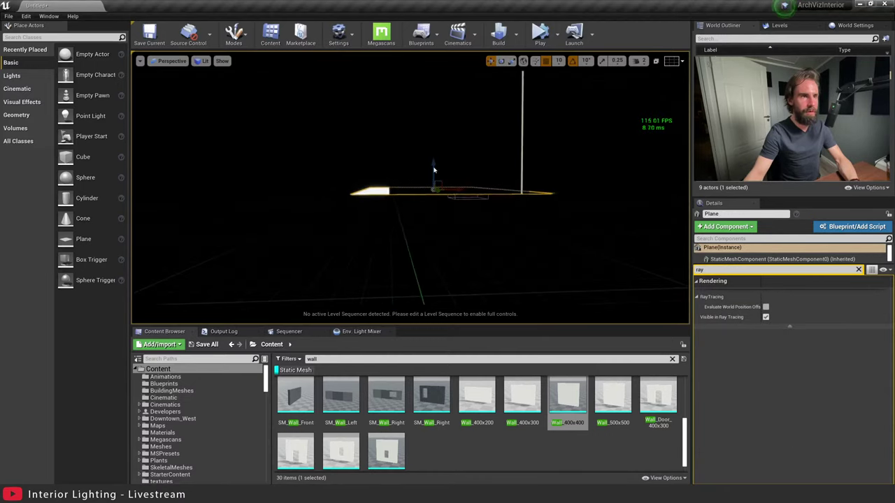
alt+drag(433, 170, 433, 81)
right_drag(434, 81, 439, 88)
Flip the ceiling plane so it faces down into the room and set it near the wall tops.
key(e)
drag(398, 184, 440, 115)
drag(397, 188, 397, 179)
key(w)
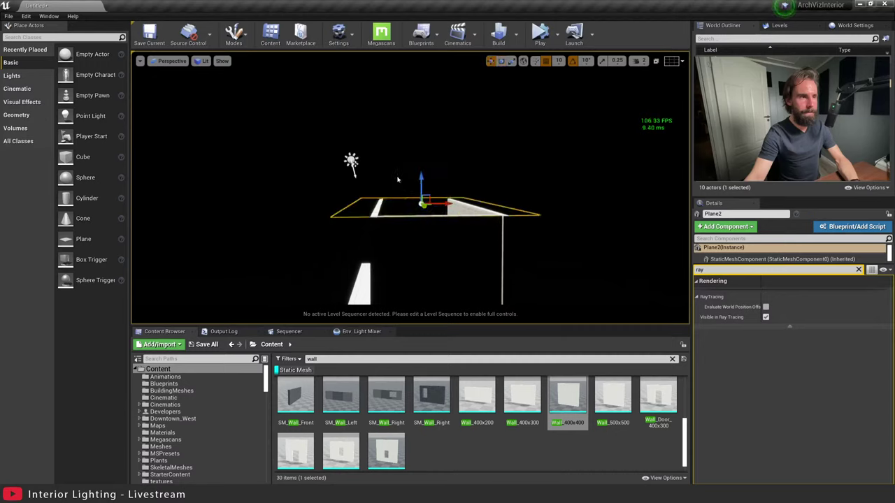
right_drag(398, 179, 402, 161)
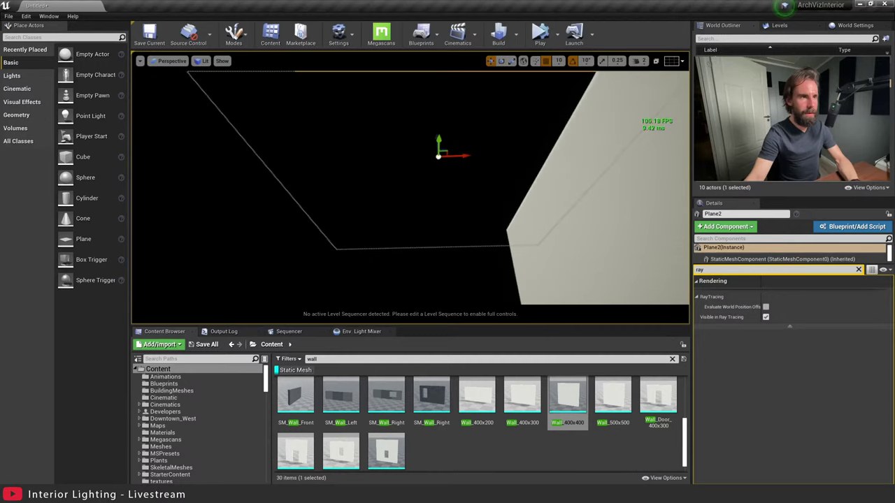
right_drag(434, 133, 468, 282)
mouse_move(337, 142)
right_down()
mouse_move(391, 118)
mouse_move(342, 141)
right_up()
Reposition the directional light near the window, rotate it to shine sunlight through the opening into the room, and deselect it.
key(g)
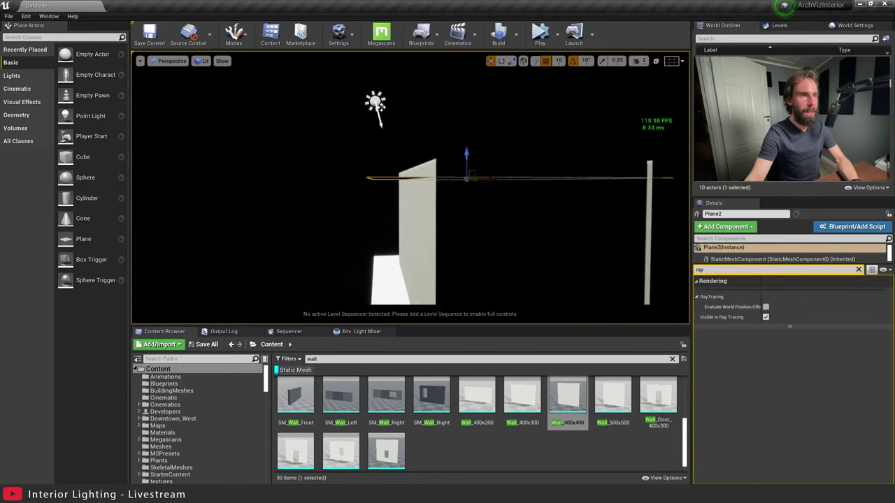
click(376, 117)
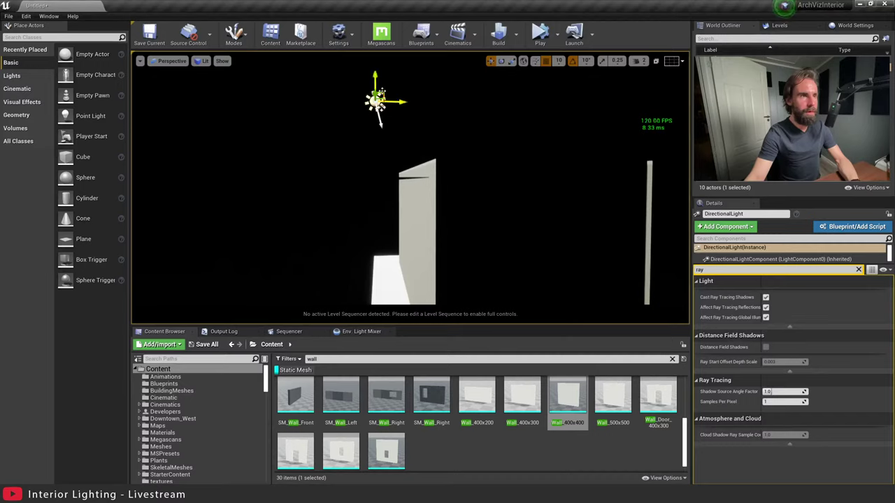
mouse_move(527, 231)
right_down()
mouse_move(573, 231)
mouse_move(538, 245)
mouse_move(527, 231)
right_up()
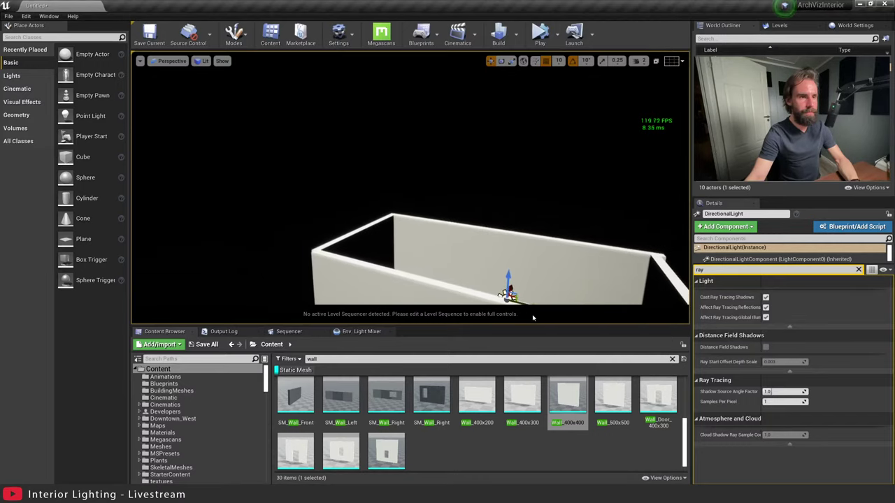
key(f)
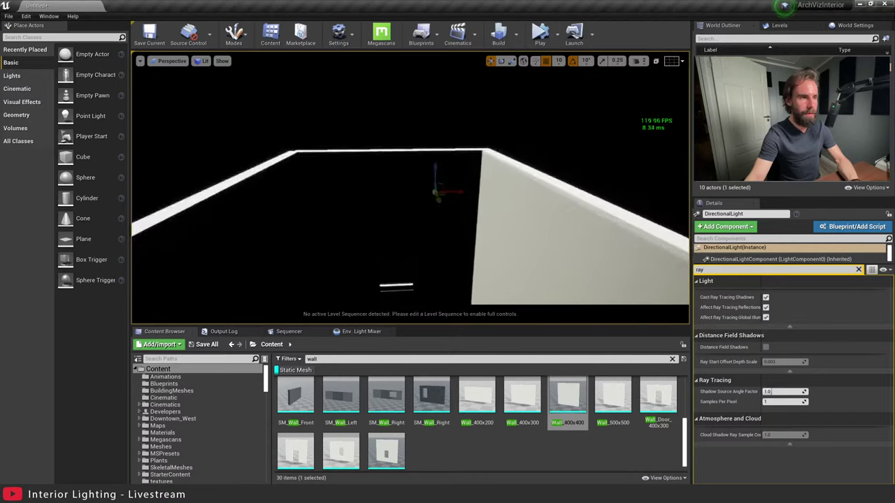
drag(440, 208, 480, 208)
right_drag(480, 208, 483, 257)
drag(399, 147, 469, 150)
drag(425, 109, 392, 146)
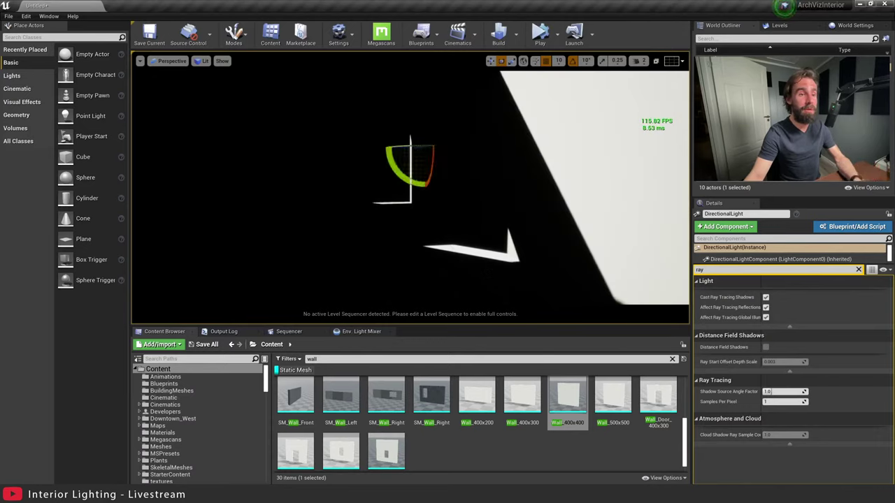
right_drag(410, 165, 386, 198)
key(Escape)
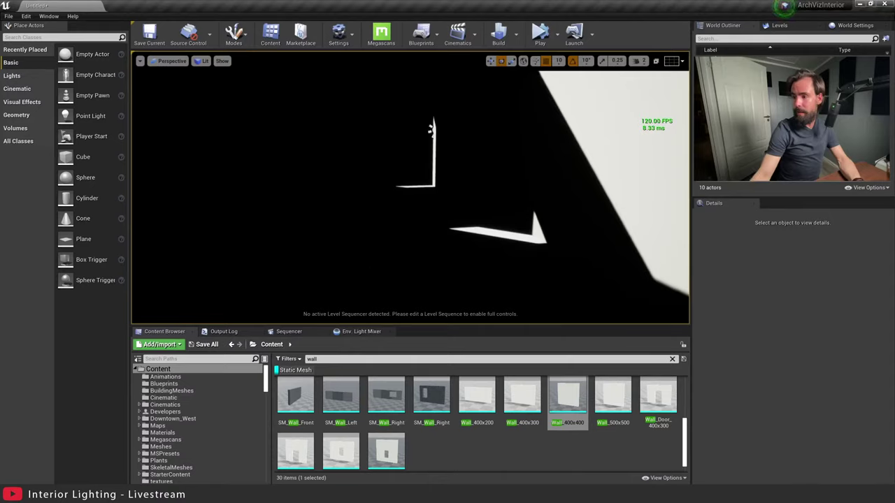
right_drag(409, 187, 373, 188)
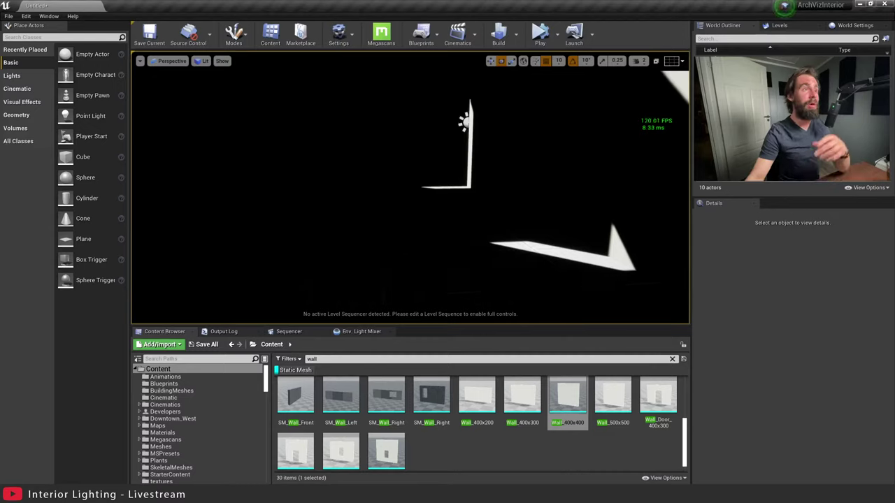
Find the GPU Lightmass plugin by searching for "gpu", enable it for the project and close the plugin list.
click(350, 42)
click(364, 78)
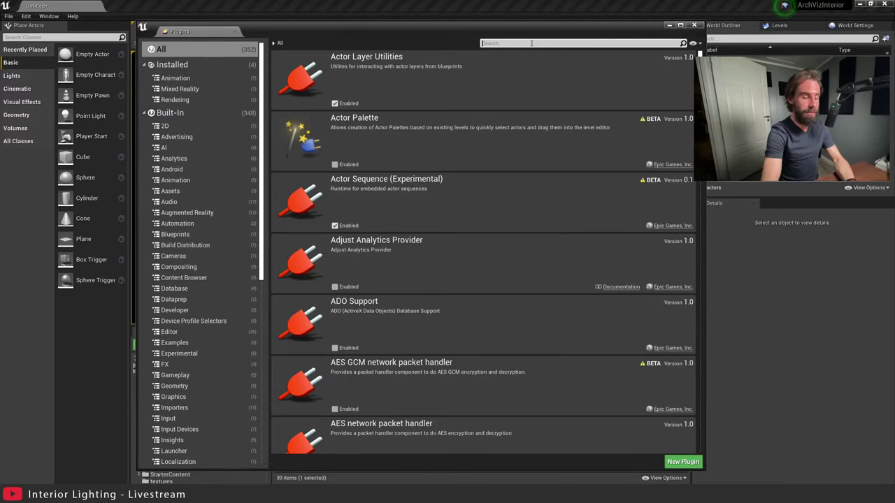
text(gpu)
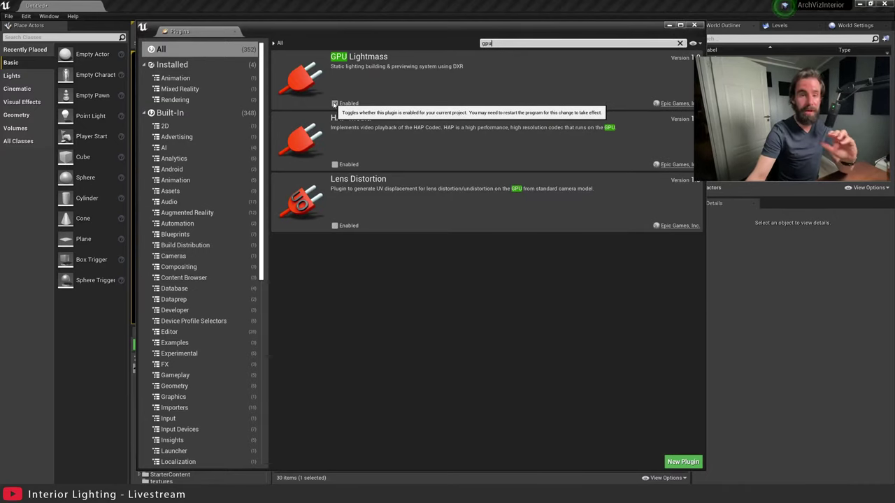
click(334, 104)
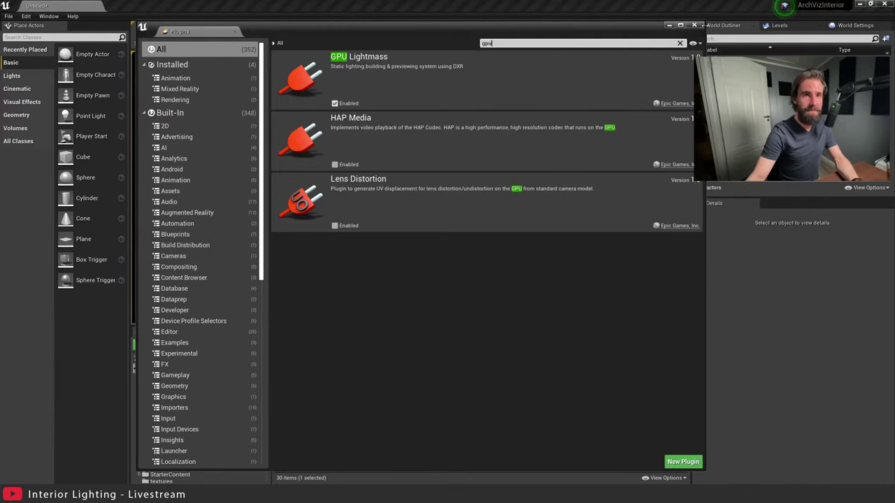
click(693, 25)
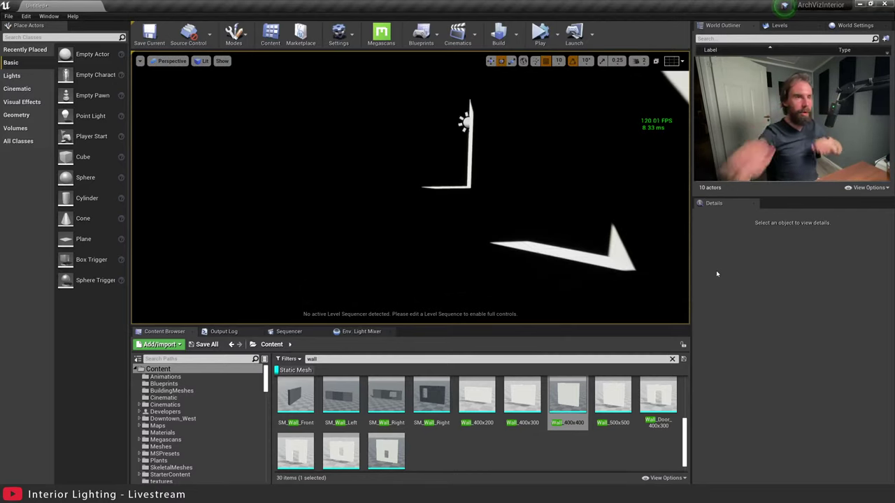
Move the directional light sideways along the X axis, away from the bright window edge, and deselect it.
right_drag(657, 263, 614, 273)
key(w)
key(s)
click(409, 160)
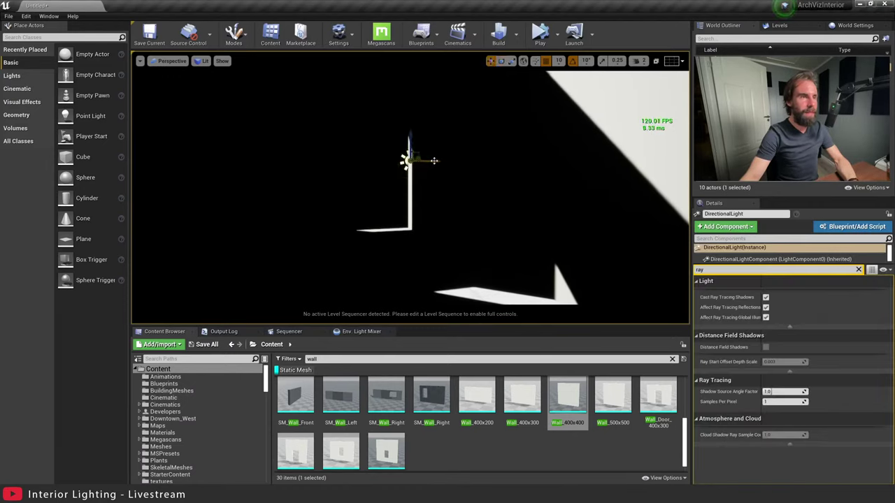
drag(433, 161, 391, 160)
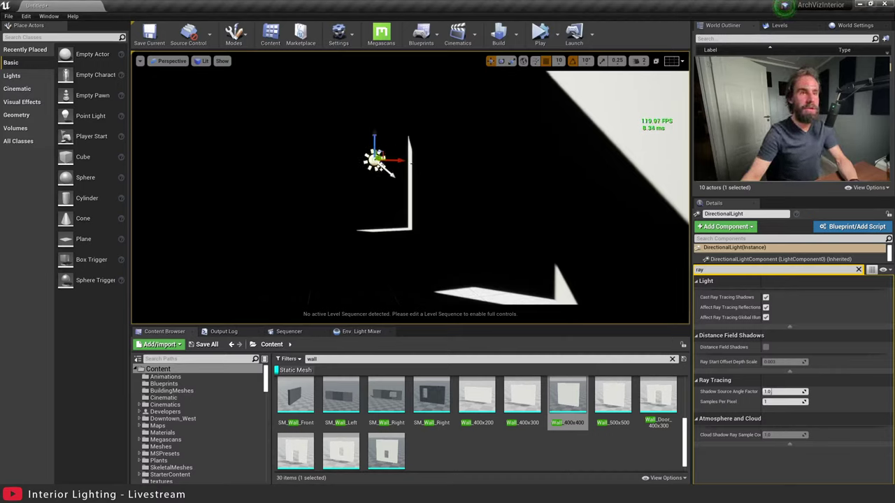
key(Escape)
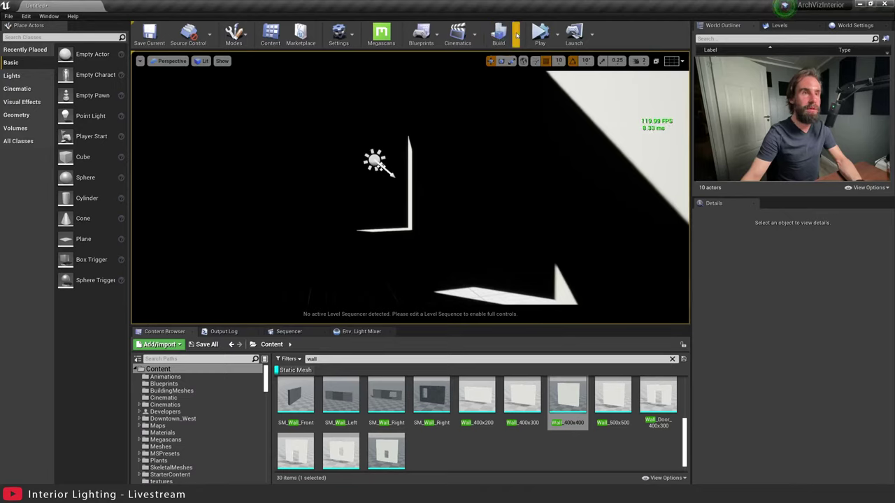
Open the GPU Lightmass settings, narrow their window and place it clear of the window opening in the room view.
click(517, 39)
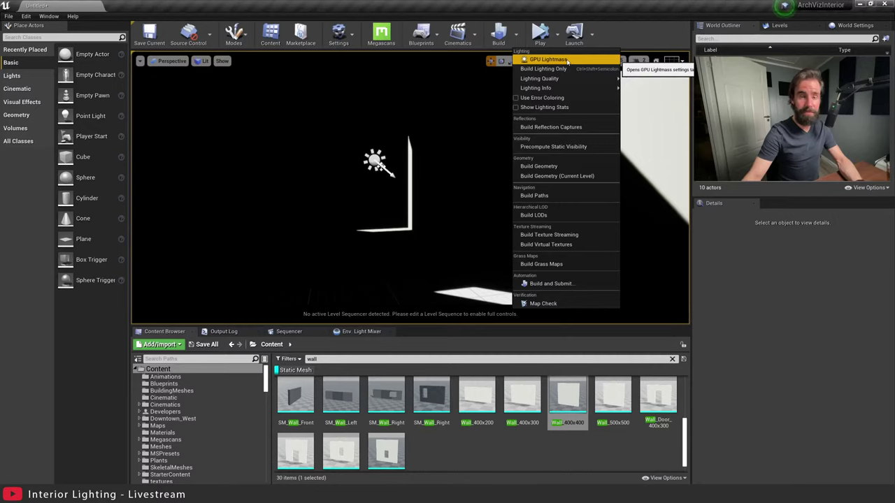
click(567, 61)
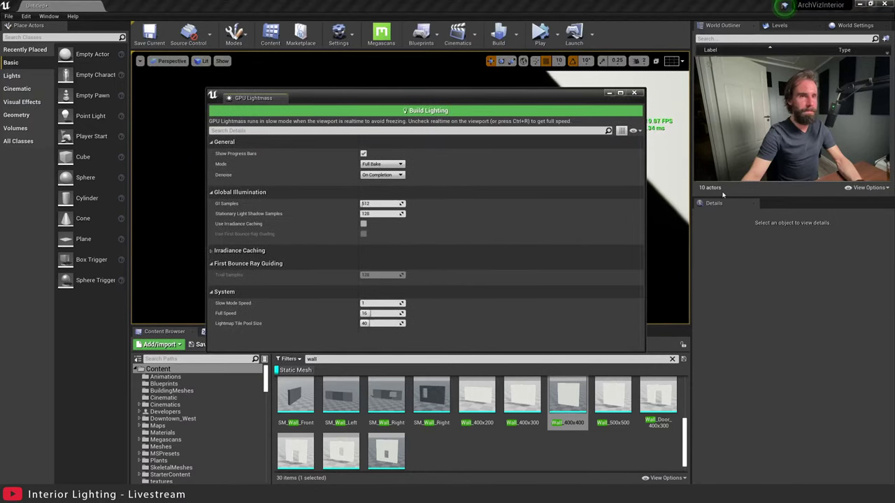
drag(644, 176, 378, 187)
drag(313, 96, 621, 157)
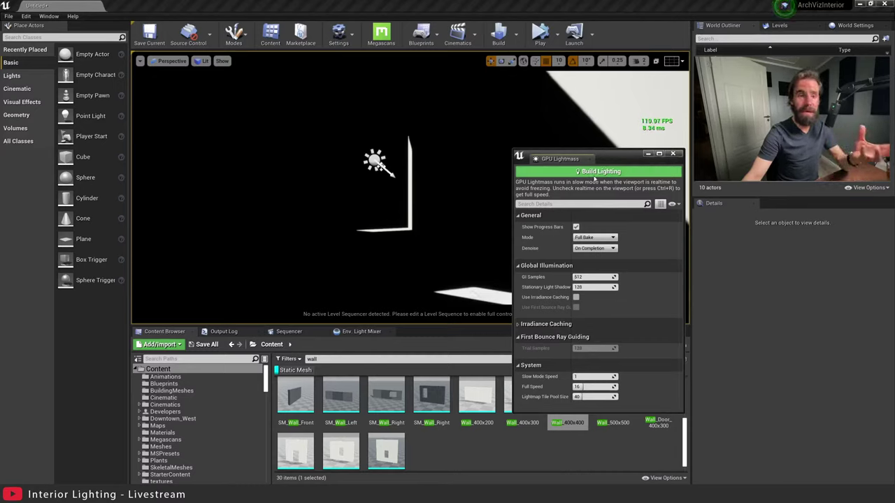
Start a GPU Lightmass full bake and disable the viewport's realtime override so the lighting build runs at full speed.
click(627, 171)
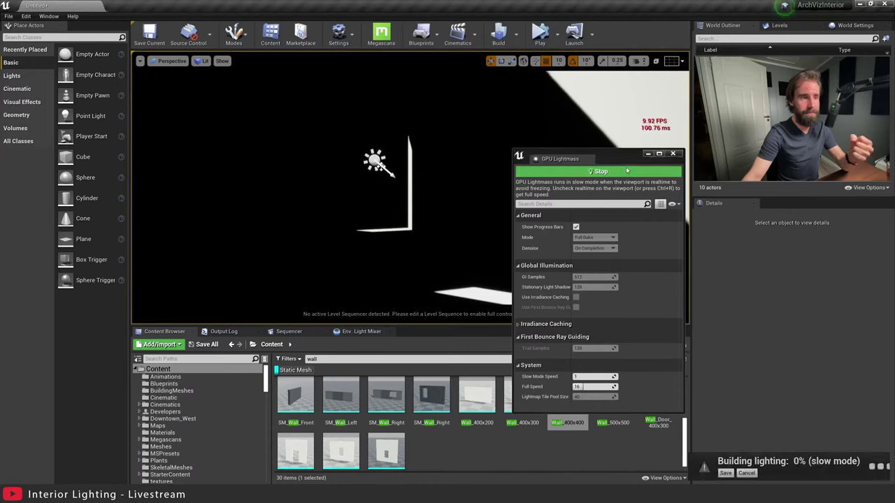
drag(615, 163, 558, 81)
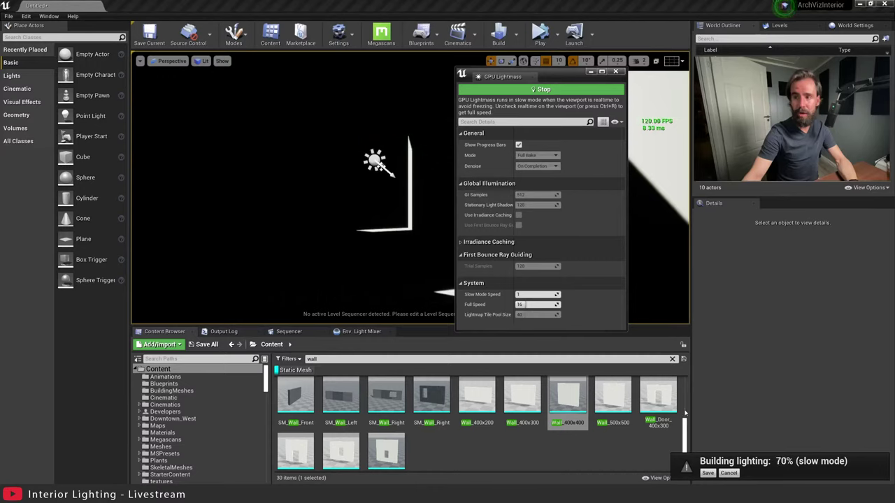
right_drag(413, 266, 440, 255)
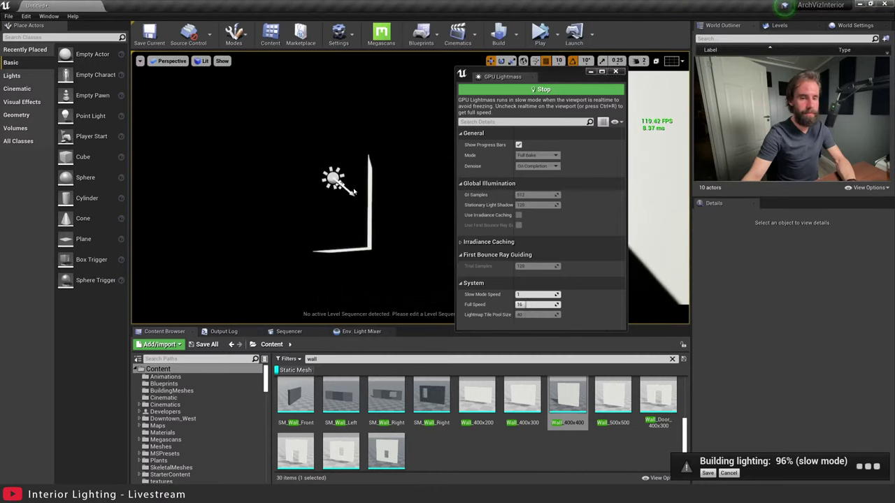
click(140, 61)
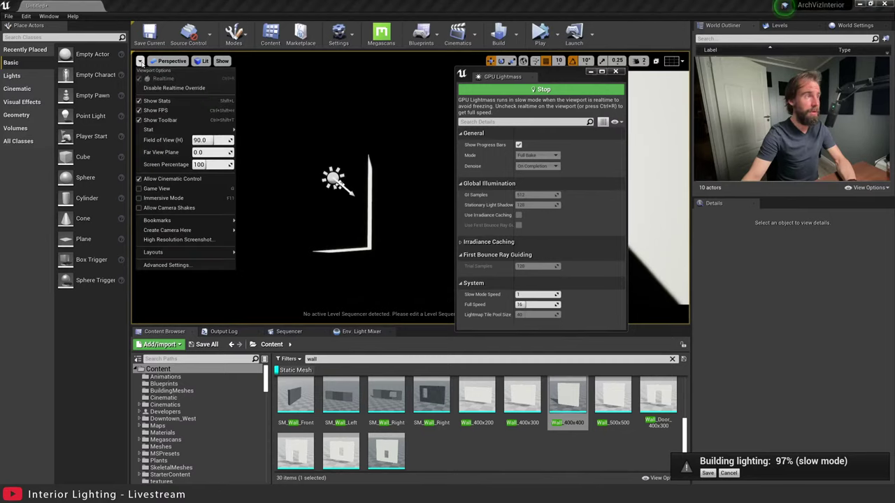
click(165, 89)
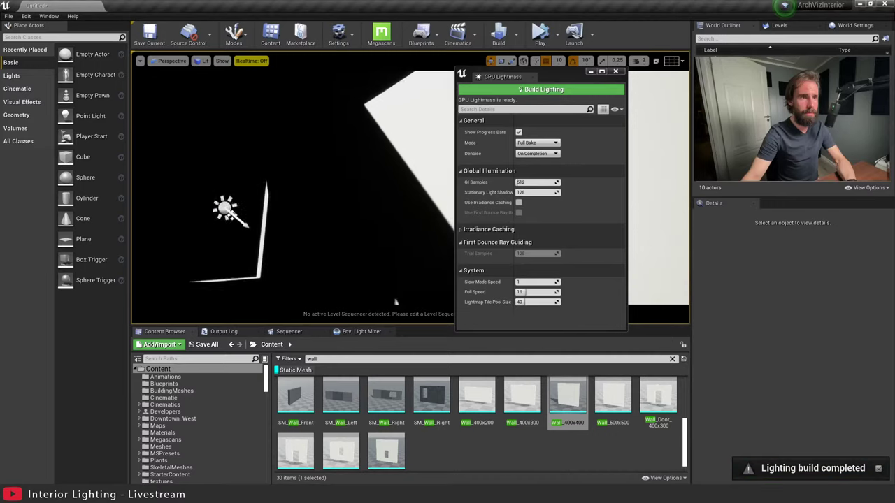
Set the directional light's mobility to Stationary.
right_drag(447, 104, 482, 119)
right_drag(300, 210, 308, 209)
click(280, 120)
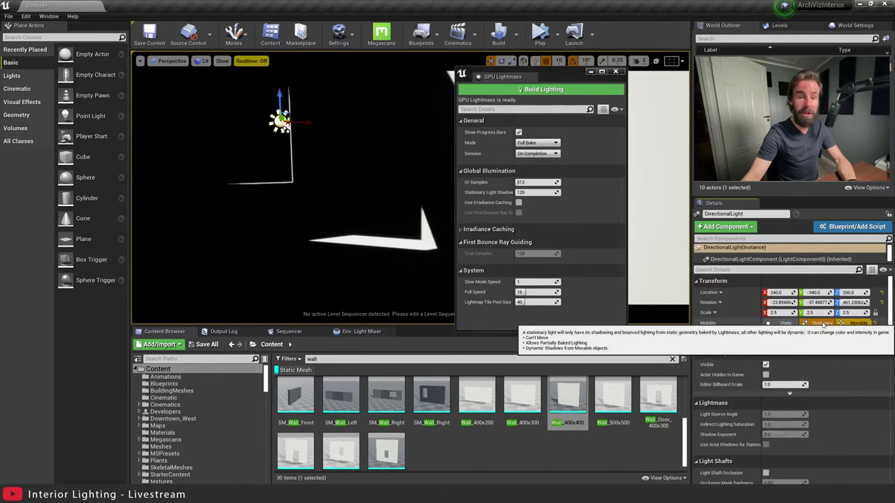
click(822, 323)
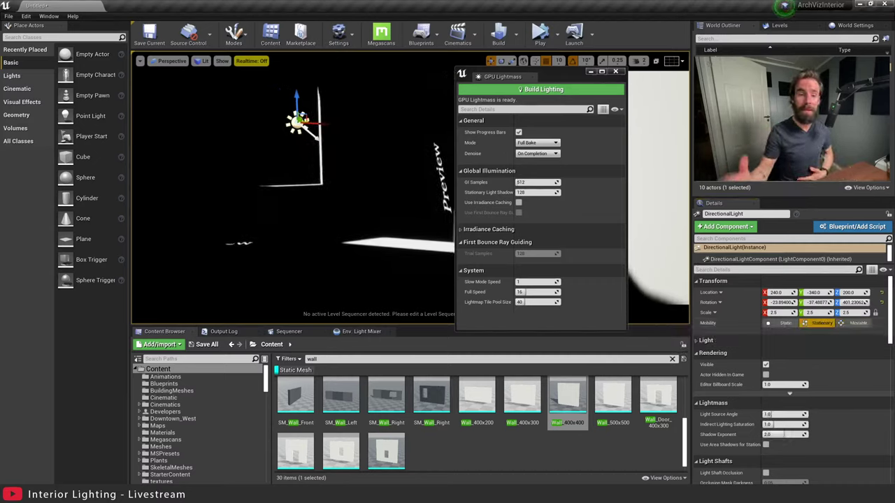
scroll(715, 294, down, 1)
click(819, 323)
scroll(818, 349, up, 1)
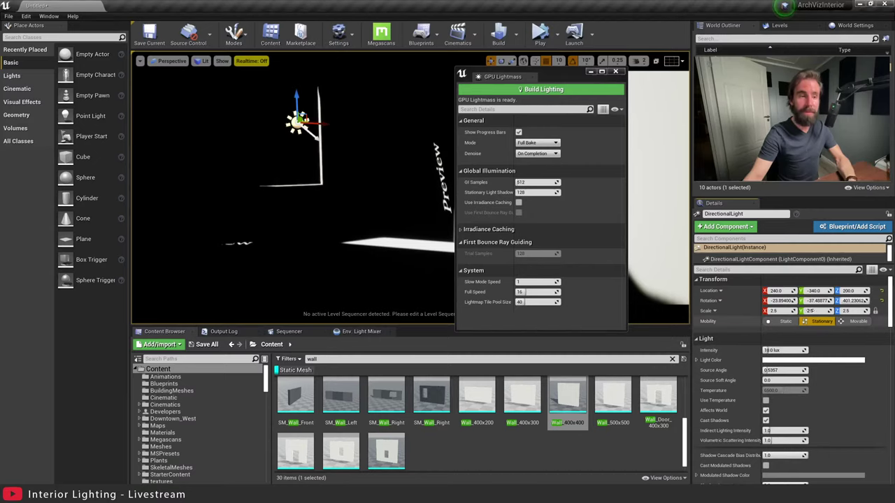
Rebuild the lighting with GPU Lightmass and move its settings window away from the room view.
click(543, 89)
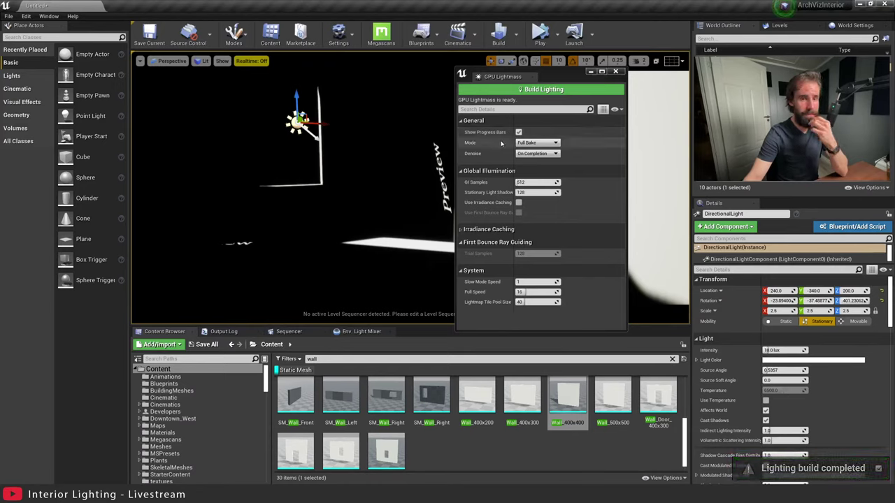
right_drag(377, 188, 330, 181)
drag(556, 78, 111, 212)
Examine the baked bounce light on the walls, floor and ceiling, including the room's corners and edges.
right_drag(391, 216, 418, 192)
key(s)
key(w)
key(s)
right_drag(278, 210, 483, 199)
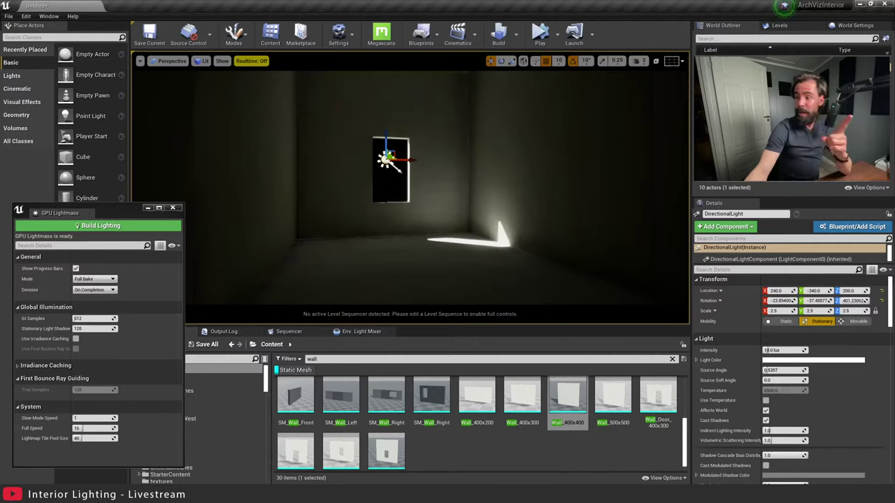
key(w)
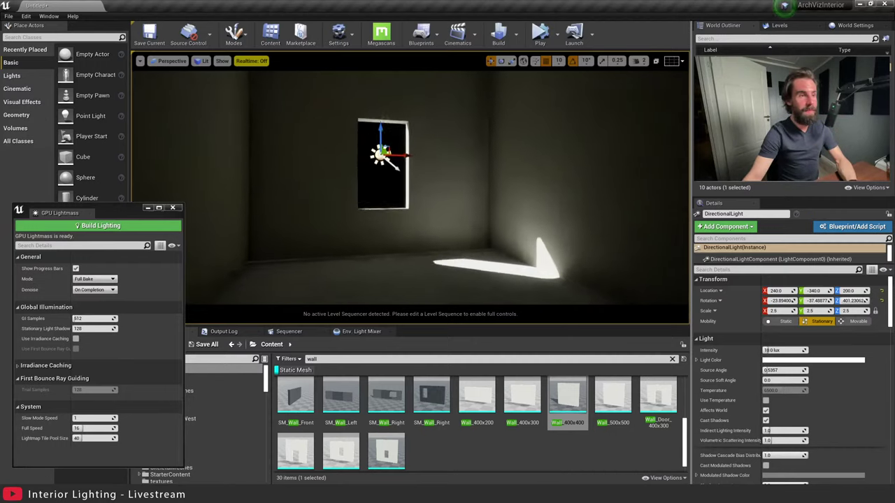
key(s)
key(w)
key(s)
key(w)
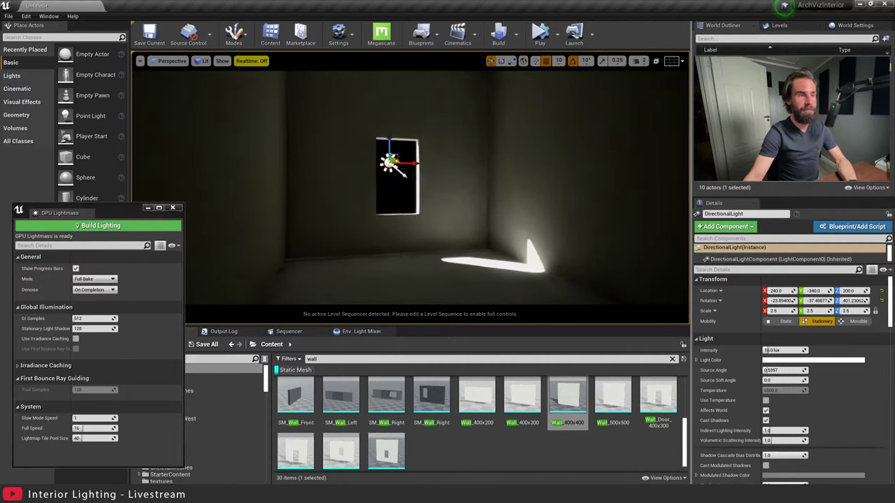
key(s)
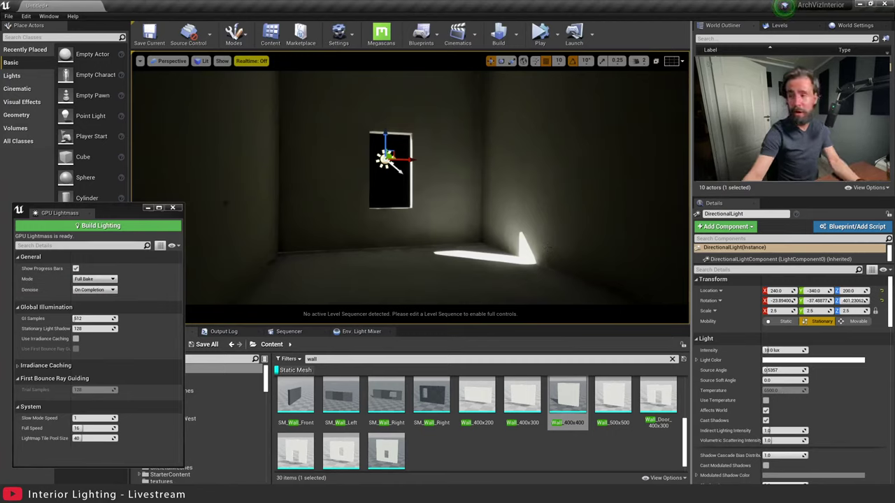
right_drag(547, 247, 546, 246)
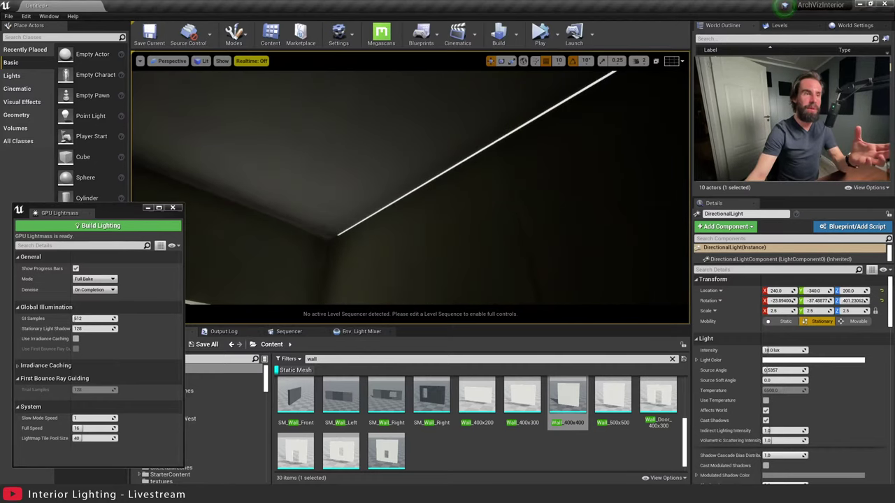
right_drag(429, 220, 428, 217)
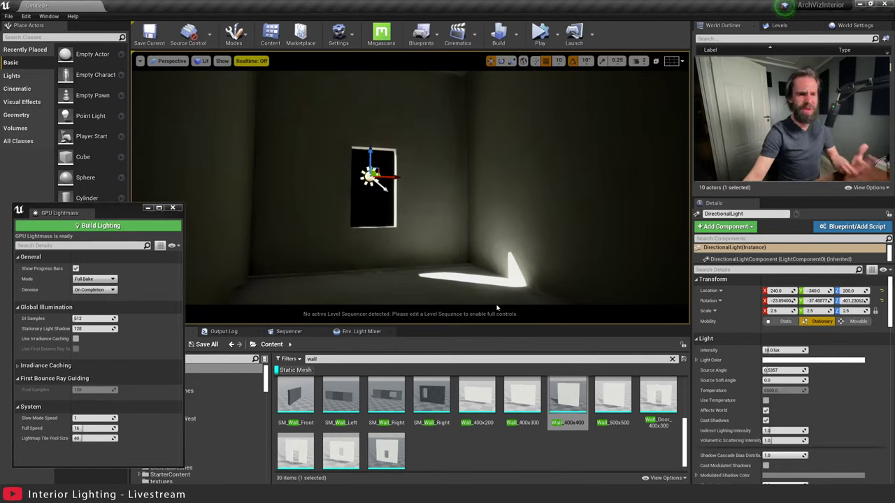
right_drag(533, 322, 533, 322)
right_drag(540, 237, 539, 237)
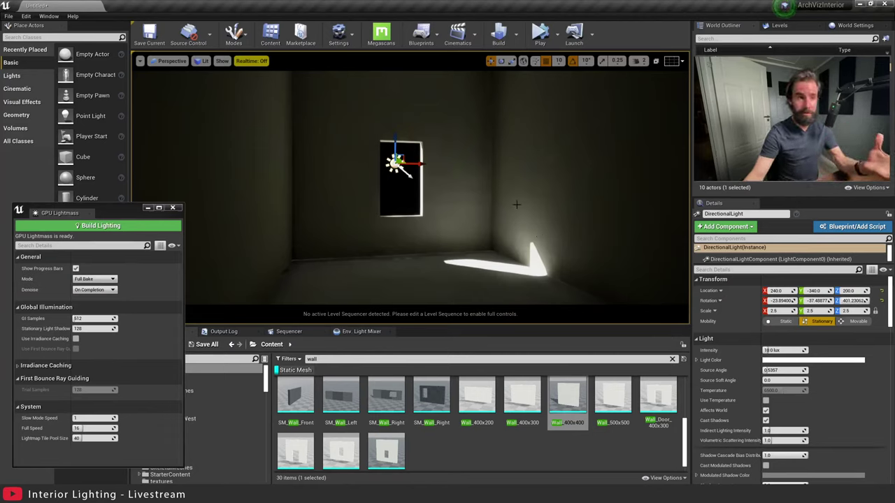
Override the window wall's light map resolution with a value of 1024.
click(470, 183)
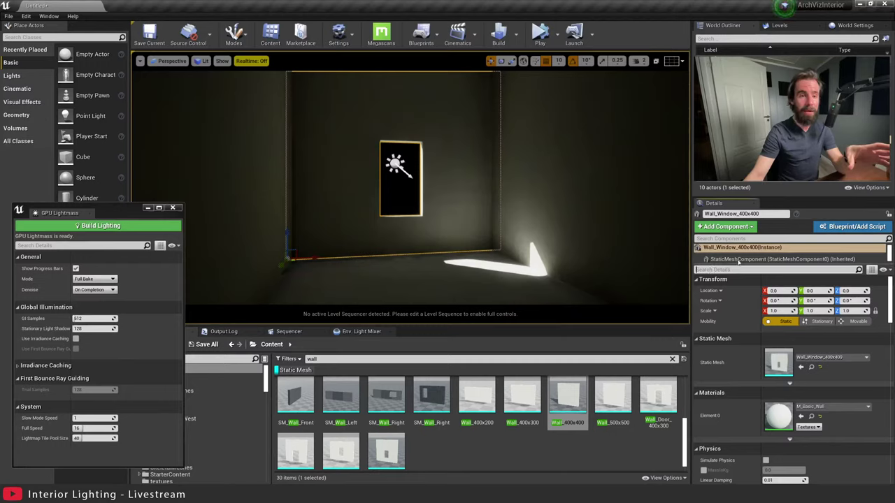
click(697, 269)
text(res)
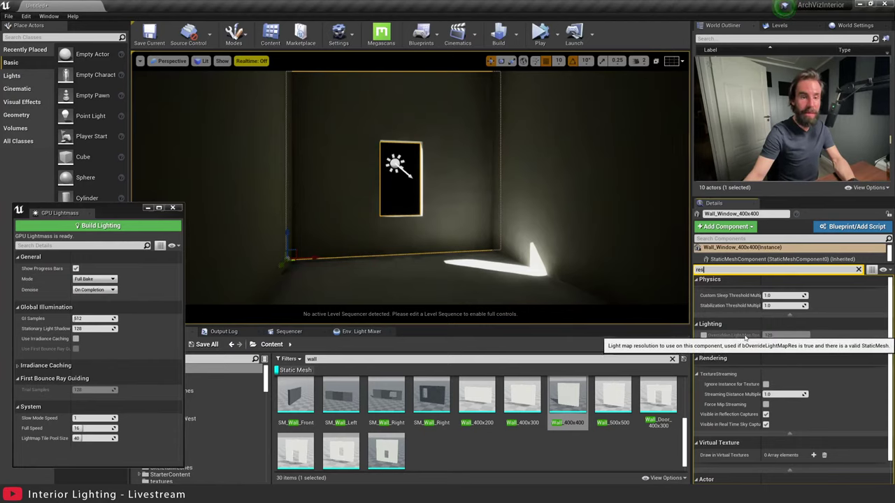
click(703, 335)
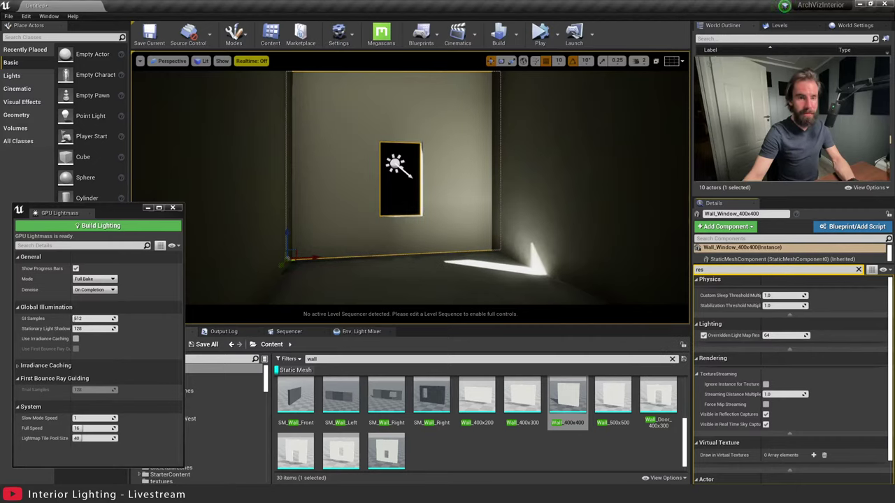
click(783, 336)
text(1024)
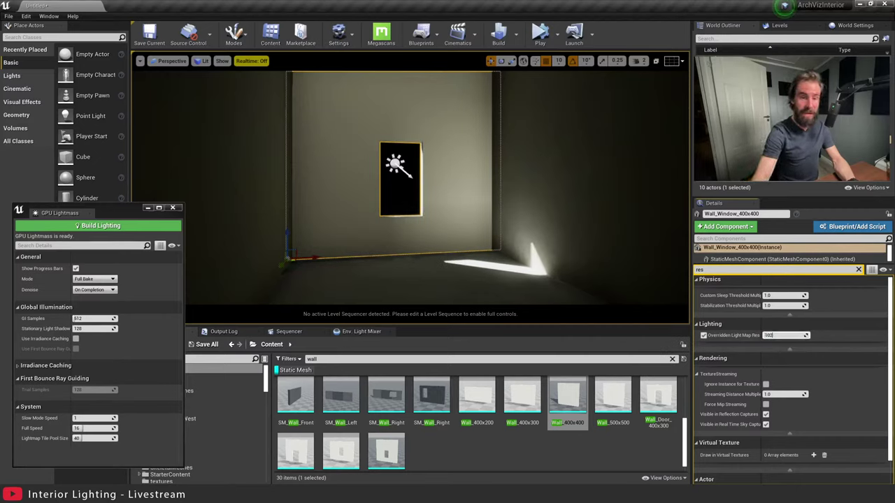
key(Return)
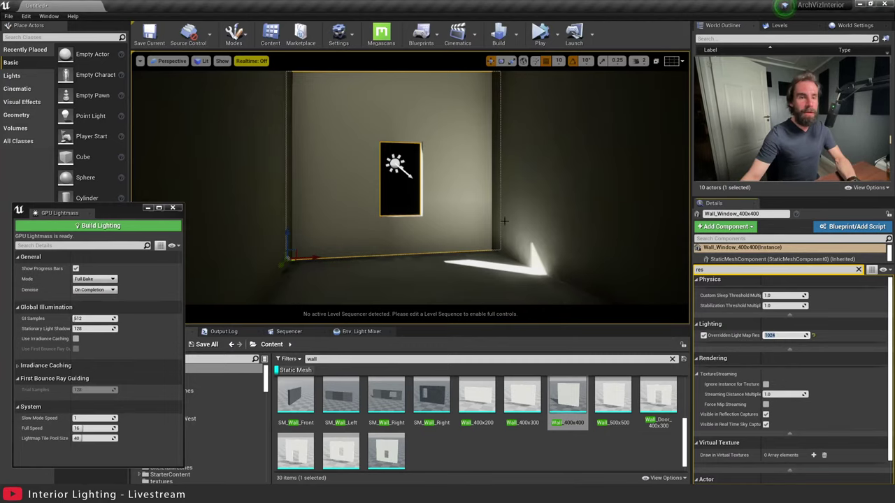
Select the room's remaining walls, floor and ceiling together and override their light map resolution with a value of 1024.
right_drag(504, 221, 420, 217)
click(324, 190)
right_drag(323, 189, 426, 267)
click(381, 227)
ctrl+click(493, 250)
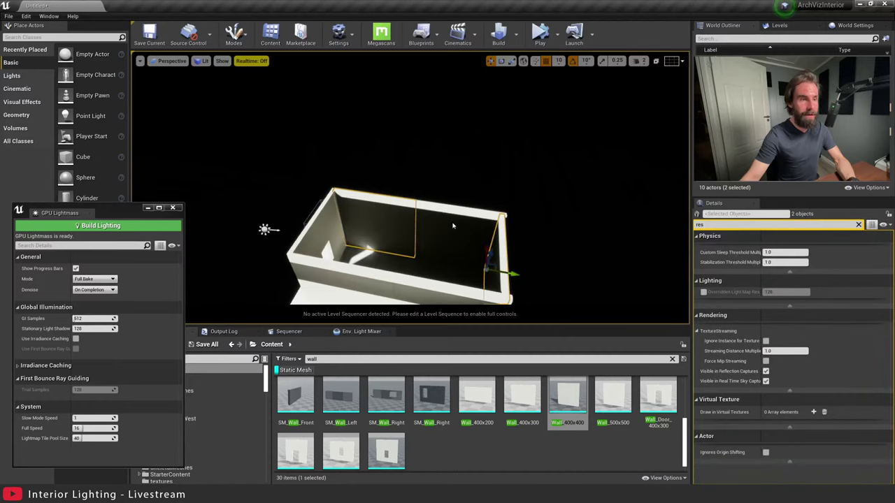
ctrl+click(452, 223)
ctrl+click(429, 284)
ctrl+click(369, 274)
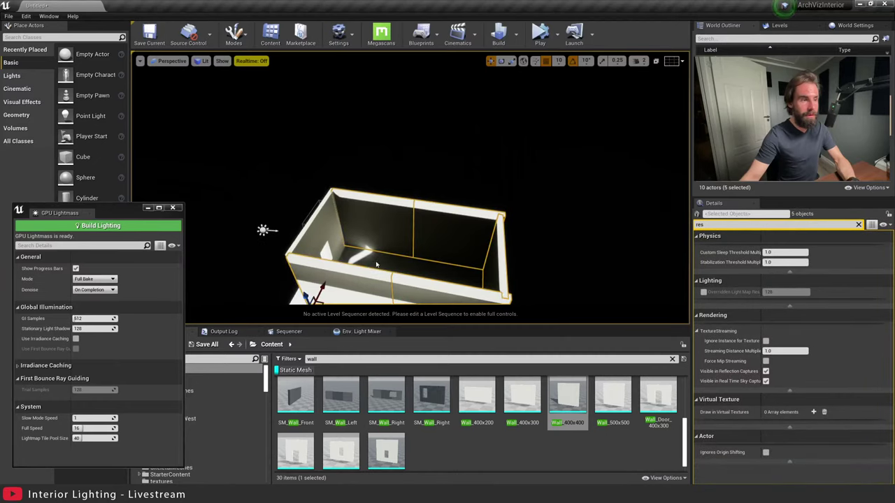
ctrl+click(376, 265)
right_drag(376, 264, 423, 173)
ctrl+click(423, 172)
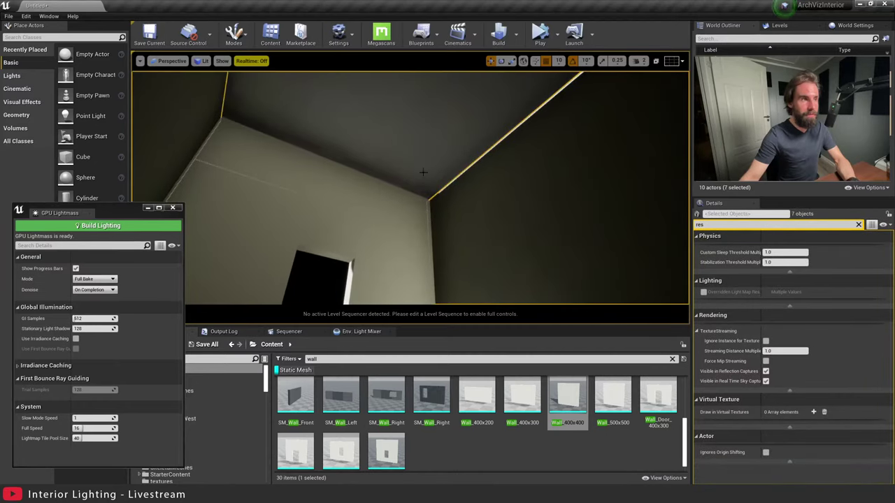
click(703, 292)
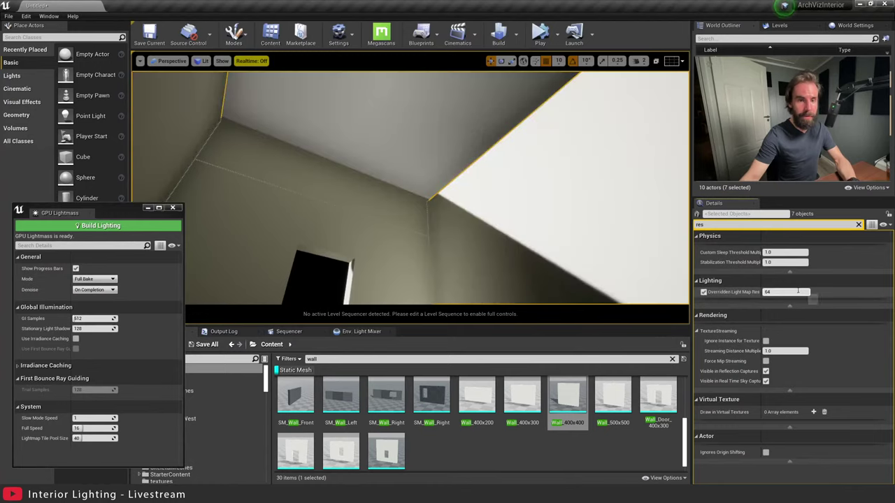
click(798, 291)
text(1024)
key(Return)
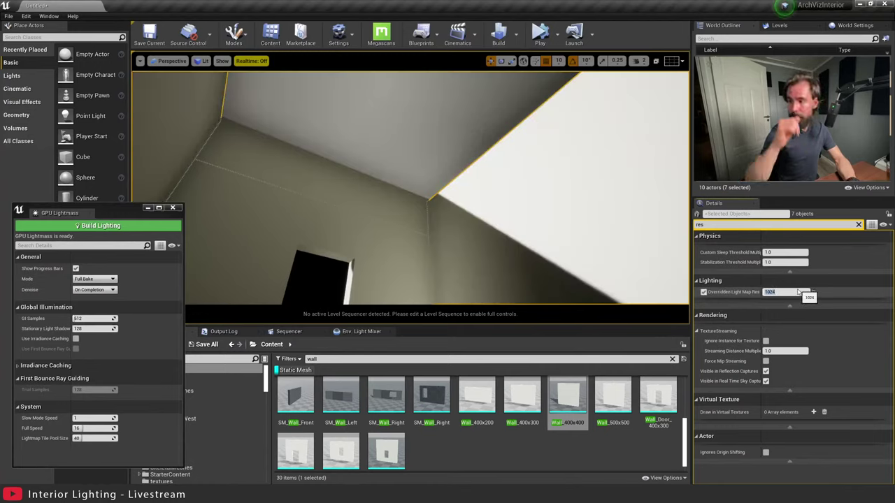
Deselect the room pieces, face the window wall and turn on realtime rendering in the viewport.
right_drag(158, 117, 157, 193)
key(s)
key(Escape)
right_drag(499, 193, 507, 207)
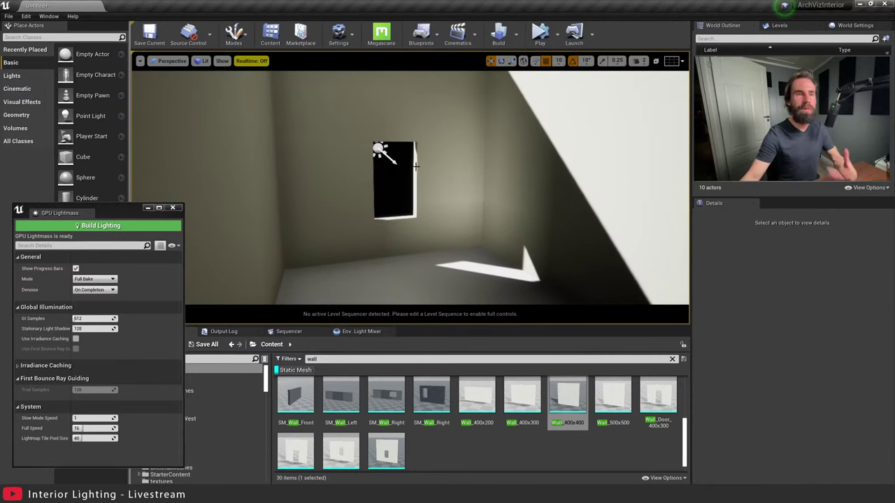
right_drag(471, 208, 403, 209)
key(ctrl+r)
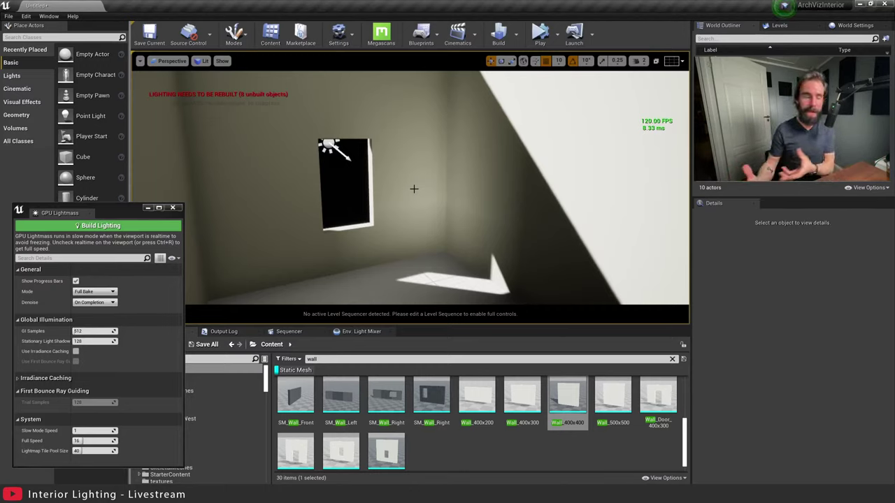
Select the window wall, clear its details filter and open its static mesh in the mesh editor.
click(416, 180)
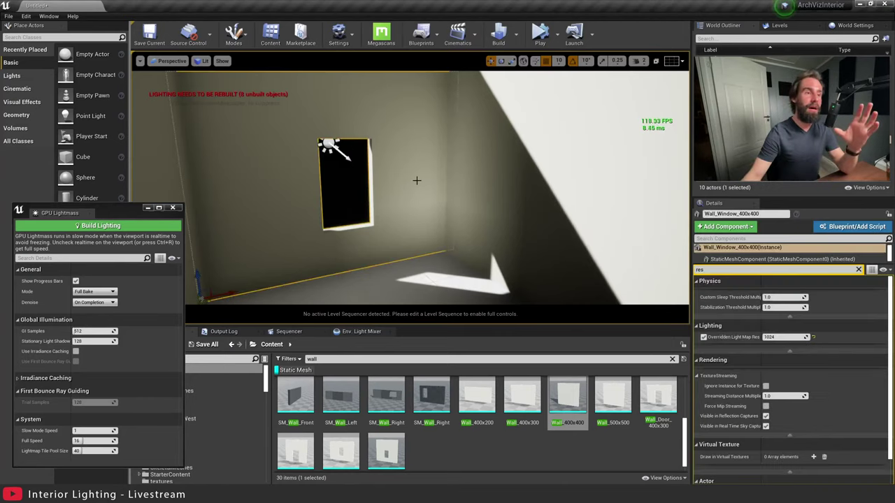
click(858, 269)
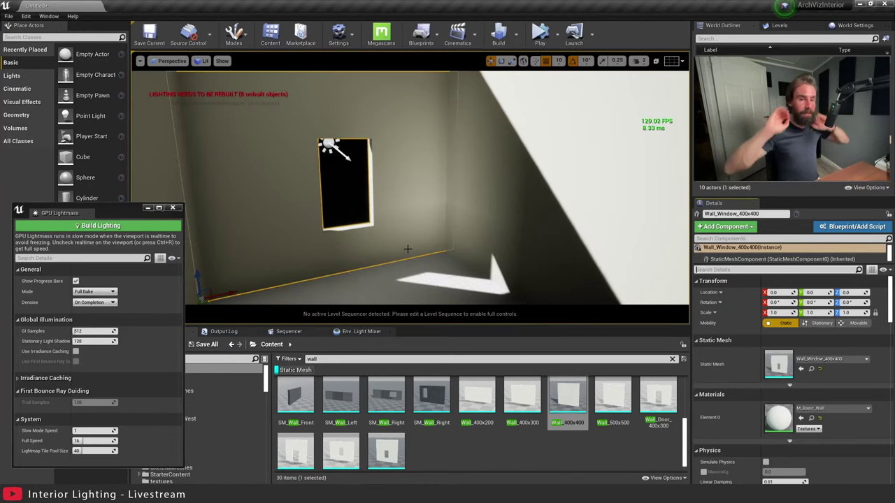
double_click(783, 368)
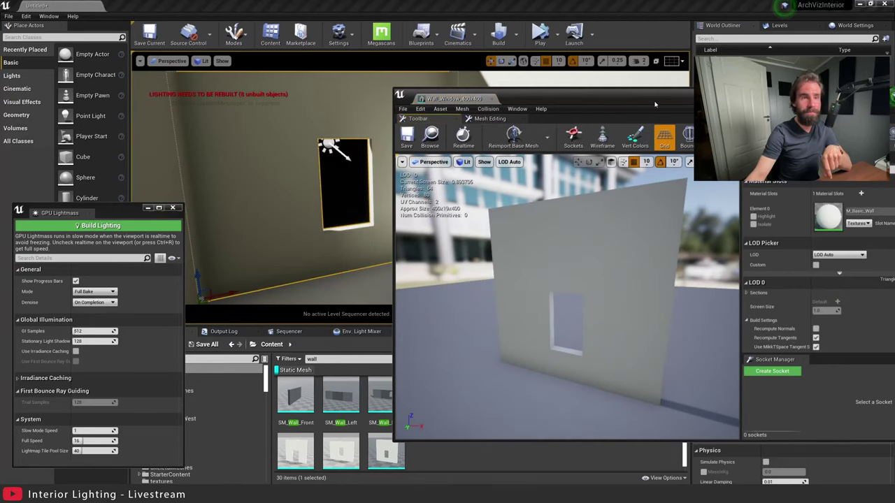
drag(654, 104, 498, 83)
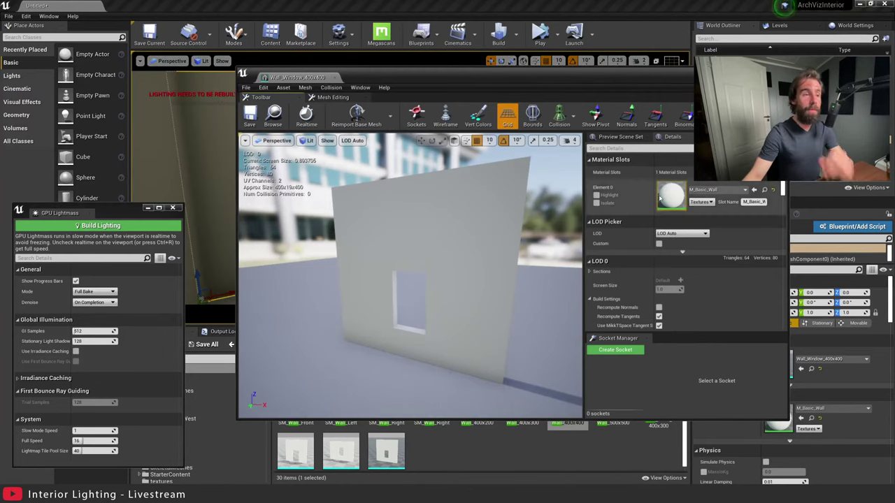
drag(541, 77, 472, 70)
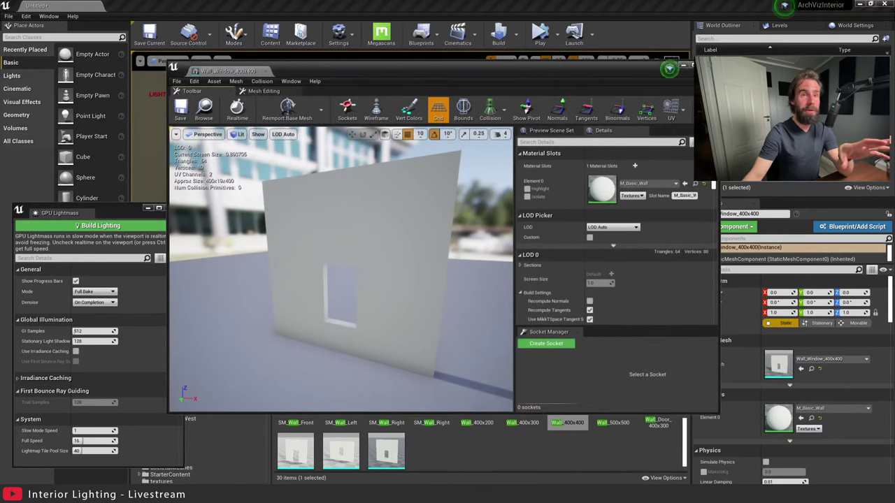
click(669, 68)
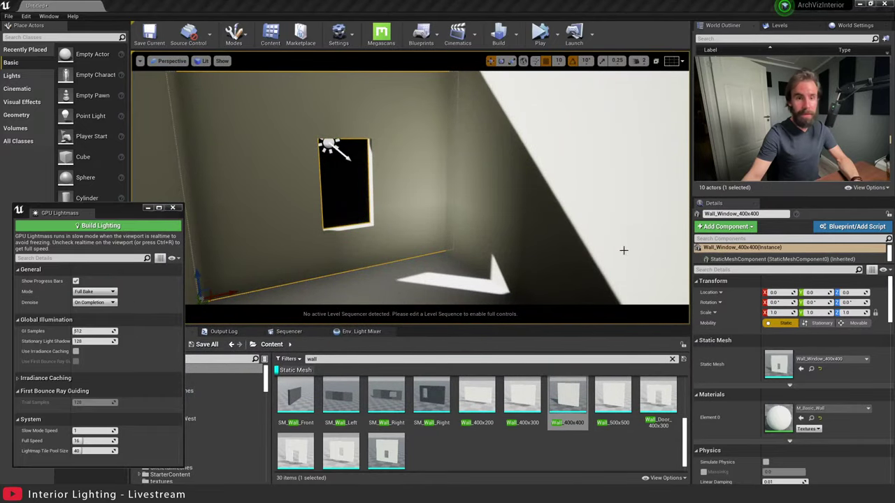
double_click(778, 365)
drag(476, 73, 486, 71)
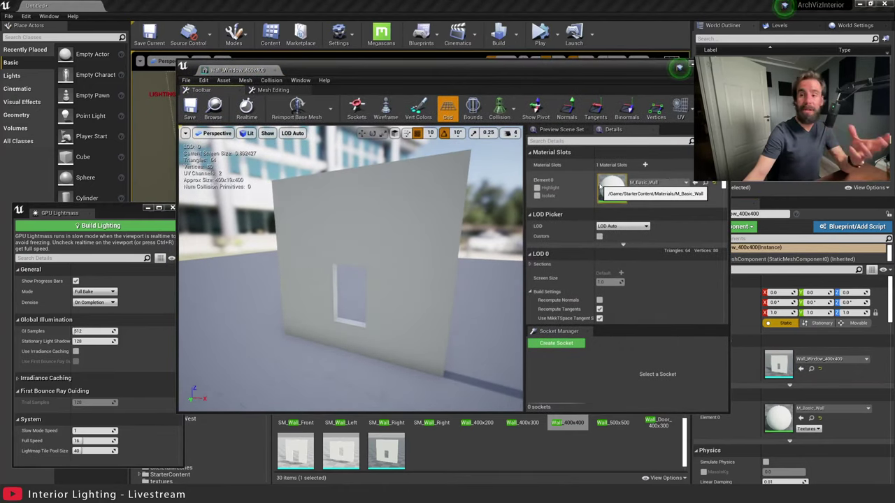
Inspect the window wall mesh's UV channel 0 and UV channel 1 layouts, and close the mesh editor.
click(682, 112)
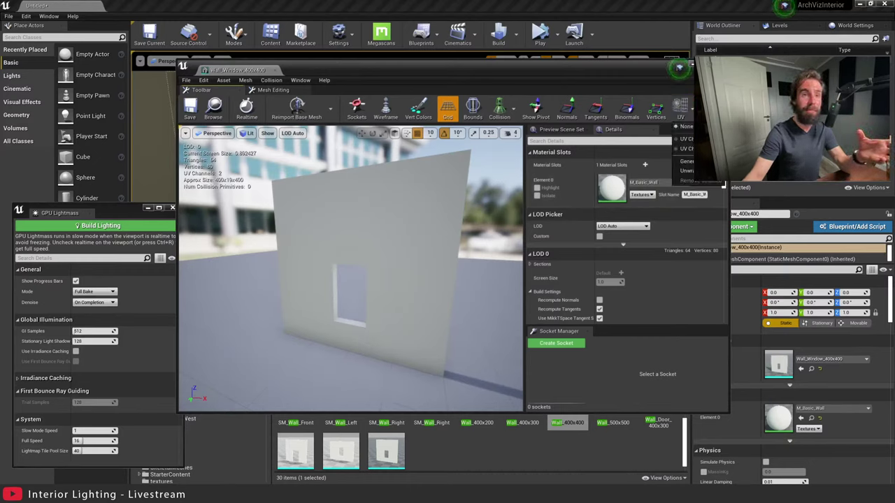
click(685, 138)
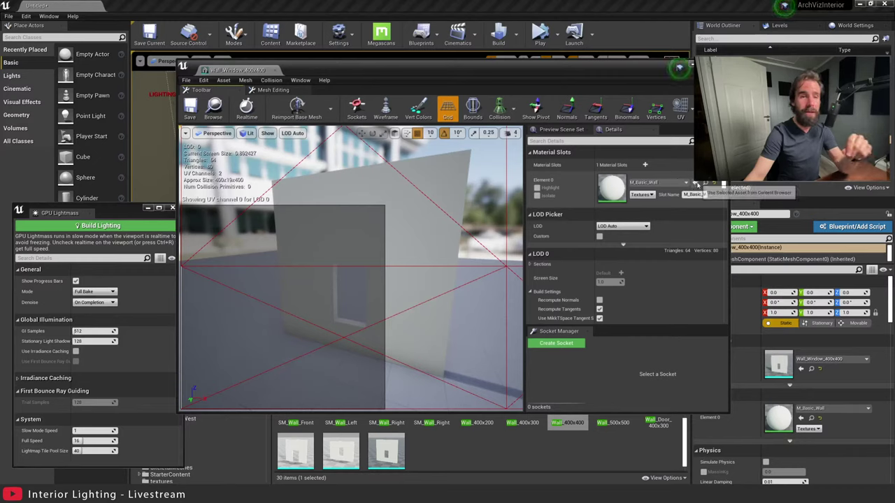
click(680, 108)
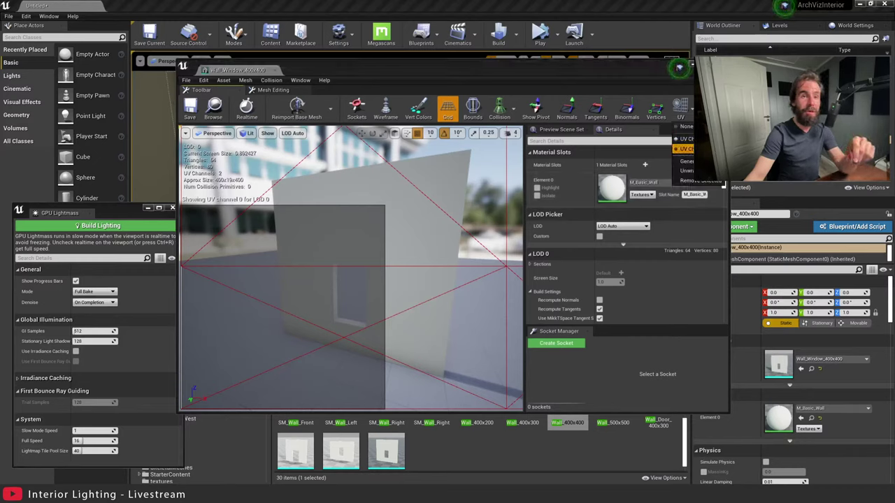
click(686, 149)
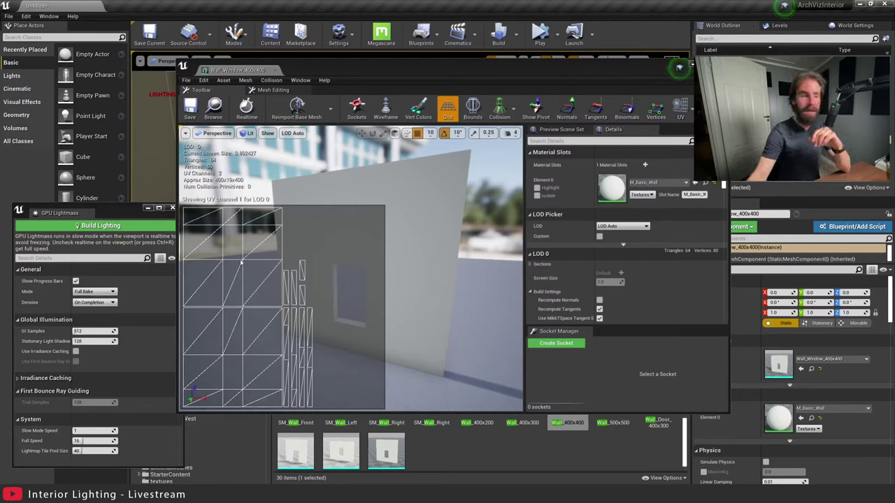
click(719, 65)
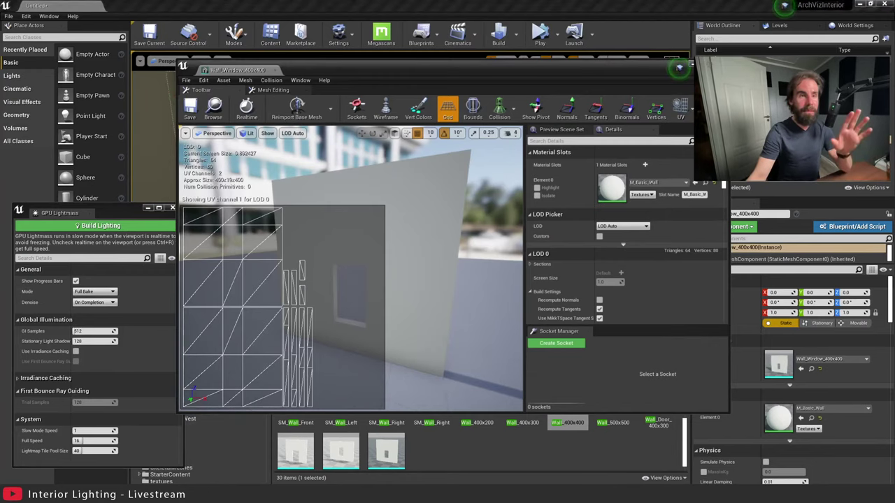
Rebuild the lighting with GPU Lightmass and turn off viewport realtime so the bake runs at full speed.
right_drag(476, 194, 455, 198)
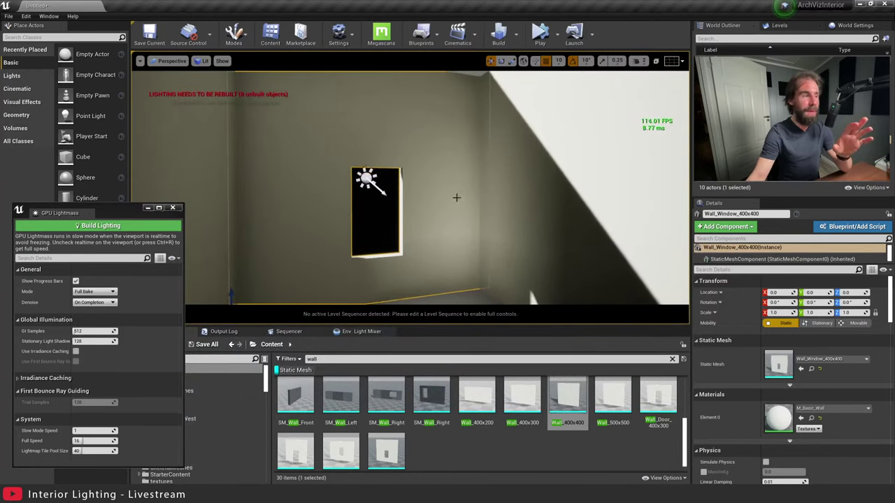
click(110, 228)
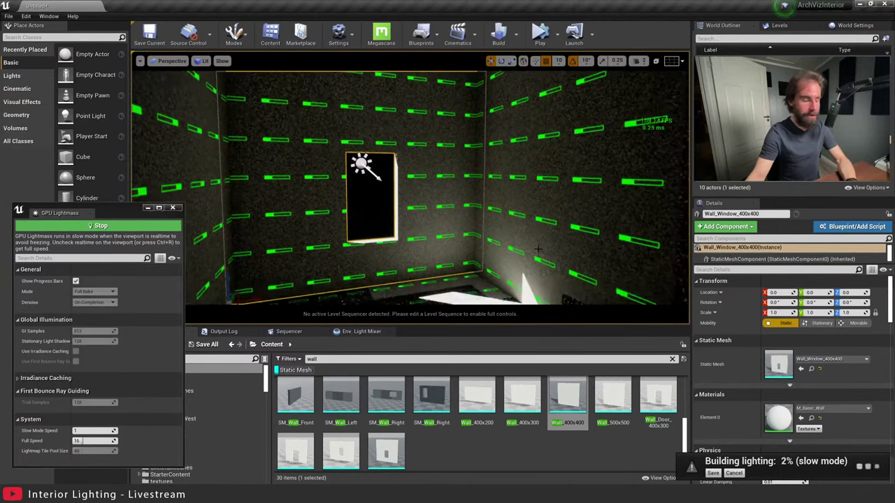
key(ctrl+r)
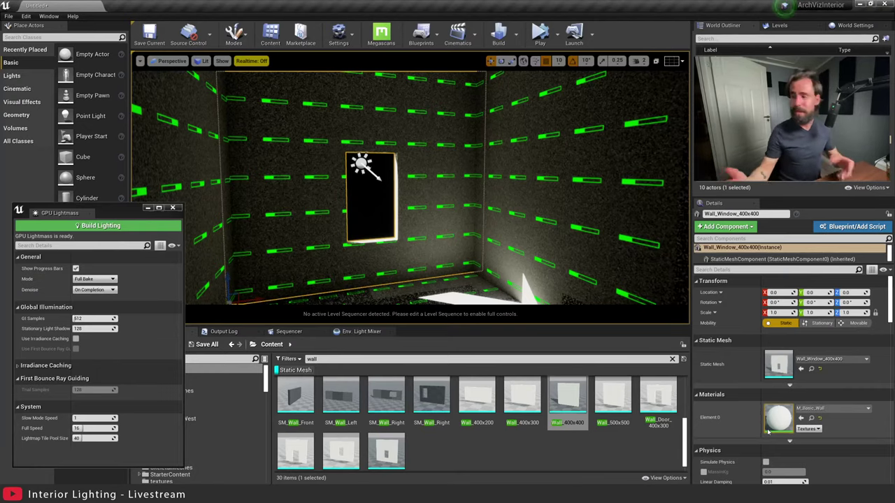
Examine the newly baked light around the window, the wall corners and the sunlit floor patch with nothing selected.
right_drag(415, 254, 418, 286)
key(w)
key(s)
key(w)
right_drag(415, 225, 435, 194)
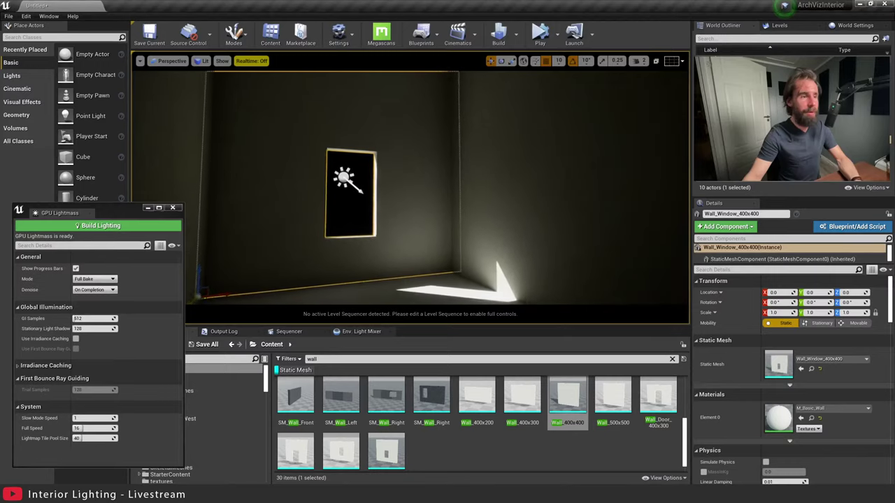
key(Escape)
key(a)
mouse_move(415, 226)
right_down()
mouse_move(394, 261)
mouse_move(417, 225)
right_up()
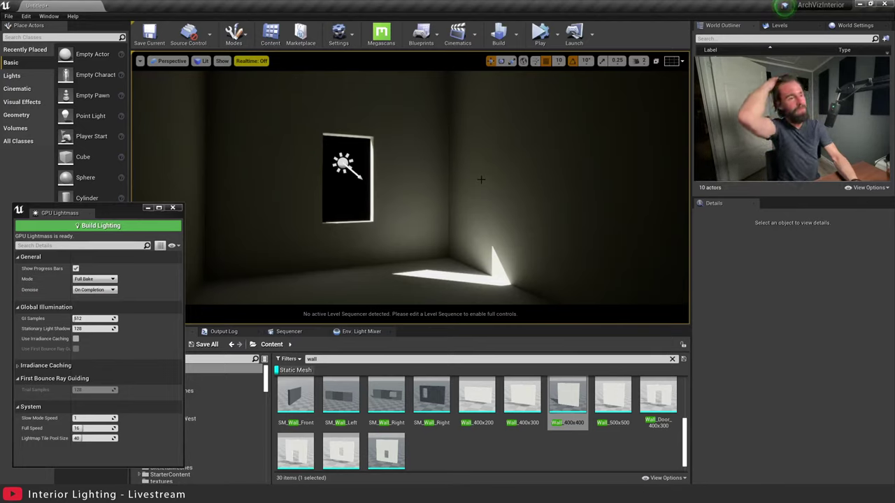
right_drag(481, 178, 459, 199)
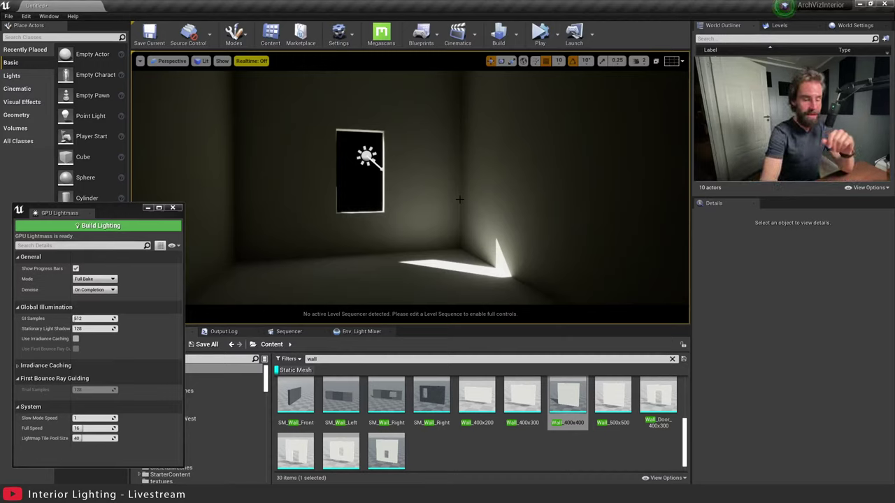
Run the console command r.RayTracing.ForceAllRayTracingEffects 1.
key(grave)
key(Up)
key(Up)
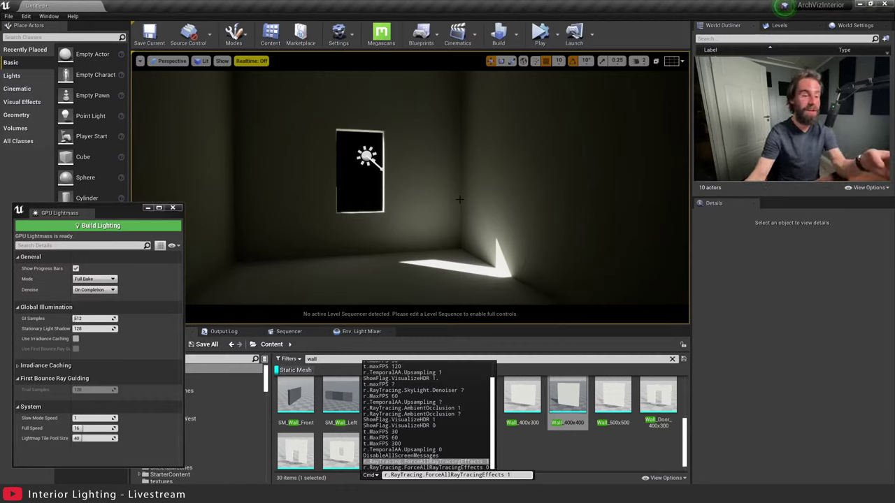
key(BackSpace)
key(BackSpace)
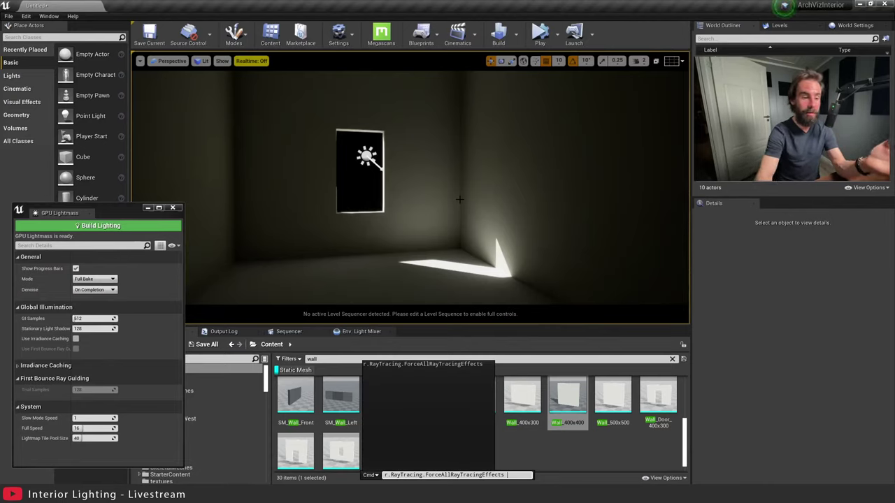
key(BackSpace)
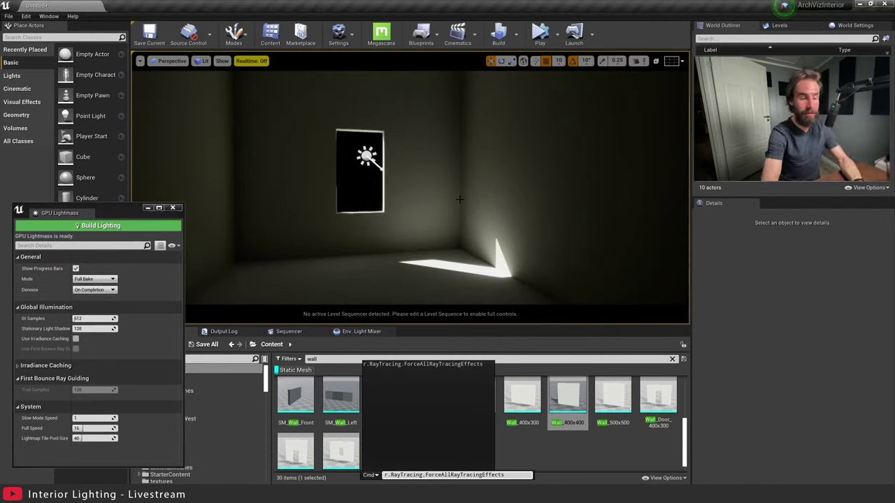
text(0)
key(Return)
Inspect the room corner and sunlit patch under the changed ray tracing setting, and turn viewport realtime back on.
right_drag(459, 200, 406, 187)
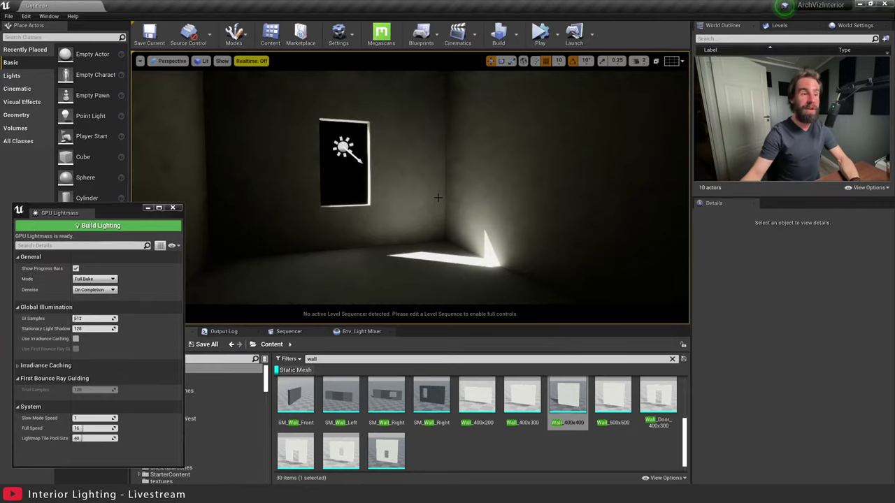
right_drag(438, 197, 410, 177)
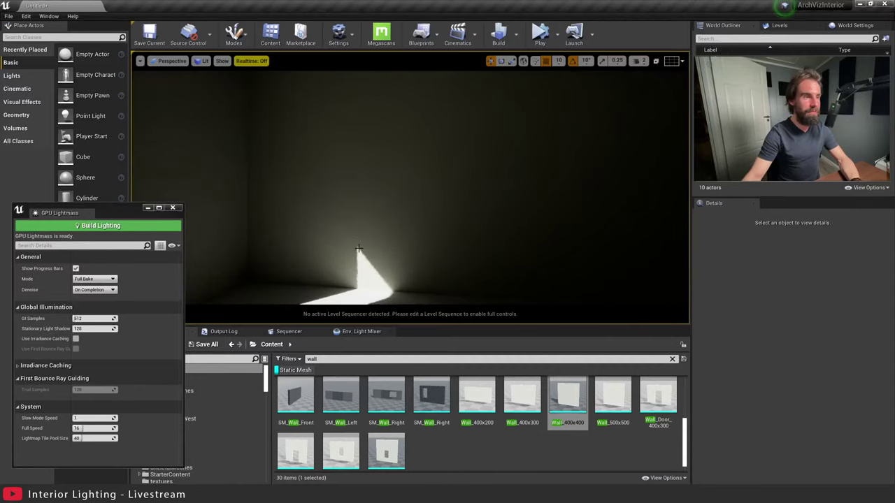
mouse_move(359, 248)
right_down()
mouse_move(369, 230)
mouse_move(352, 237)
right_up()
right_drag(426, 224, 365, 240)
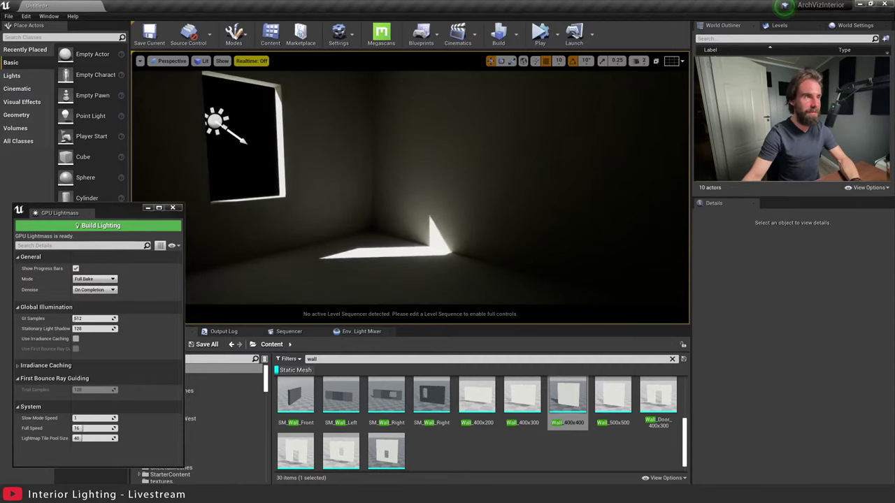
key(ctrl+r)
right_drag(426, 225, 489, 210)
scroll(436, 197, up, 3)
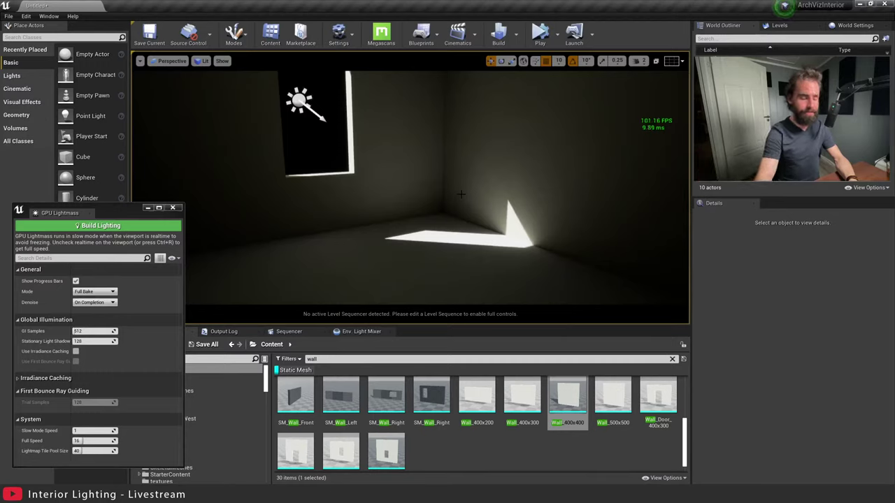
Run the r.RayTracing.ForceAllRayTracingEffects console command again from the history and compare the lighting on the window wall.
key(grave)
key(Up)
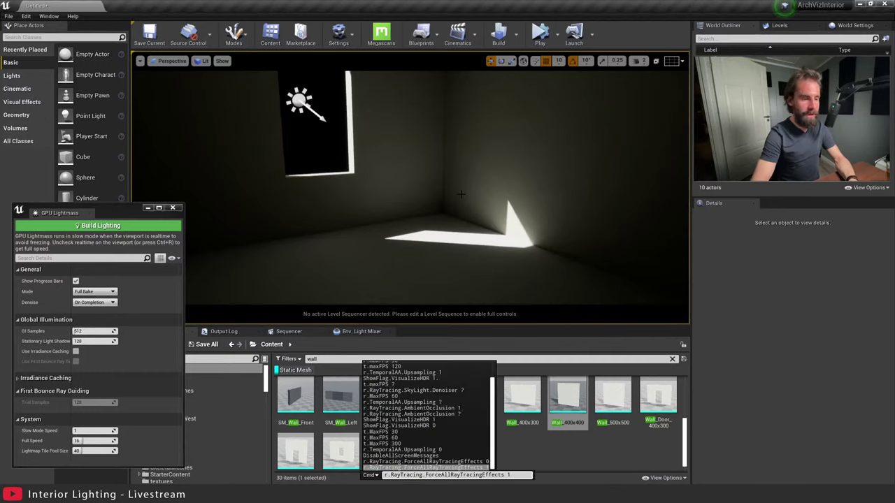
key(Return)
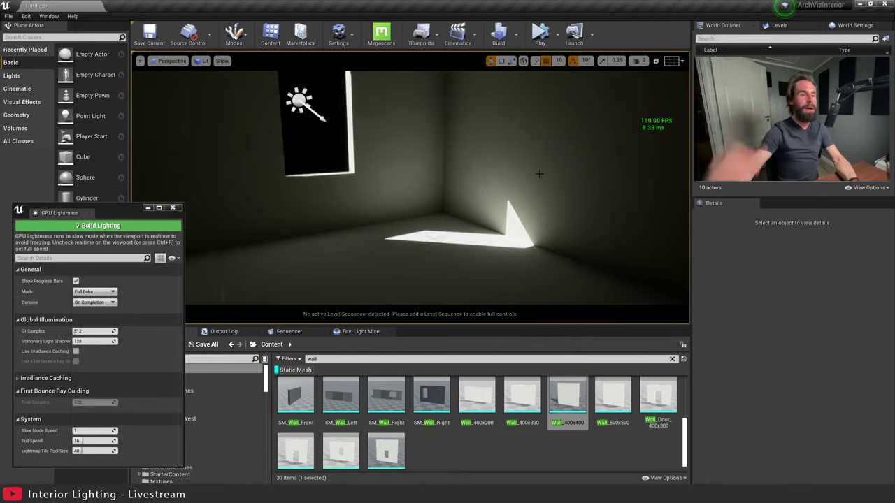
key(s)
right_drag(505, 96, 505, 69)
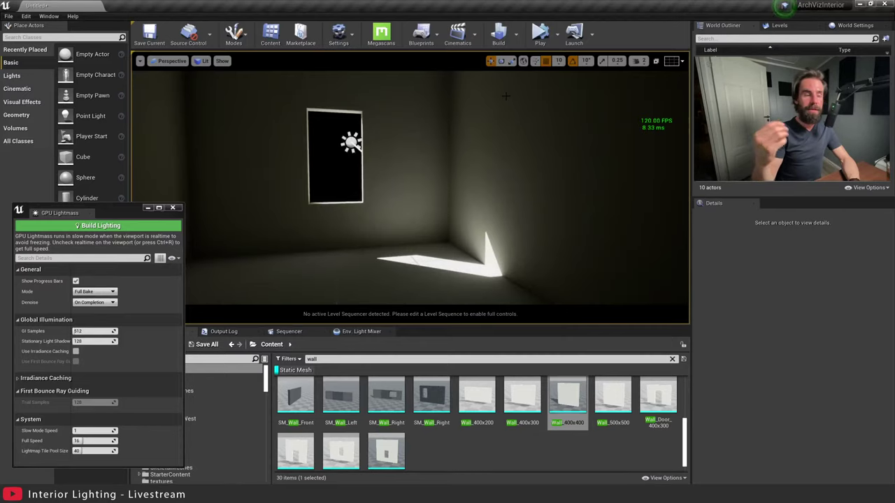
Inspect the baked lighting on the window wall, the room corner and the sunlit patch on floor and wall.
right_drag(505, 95, 542, 136)
key(s)
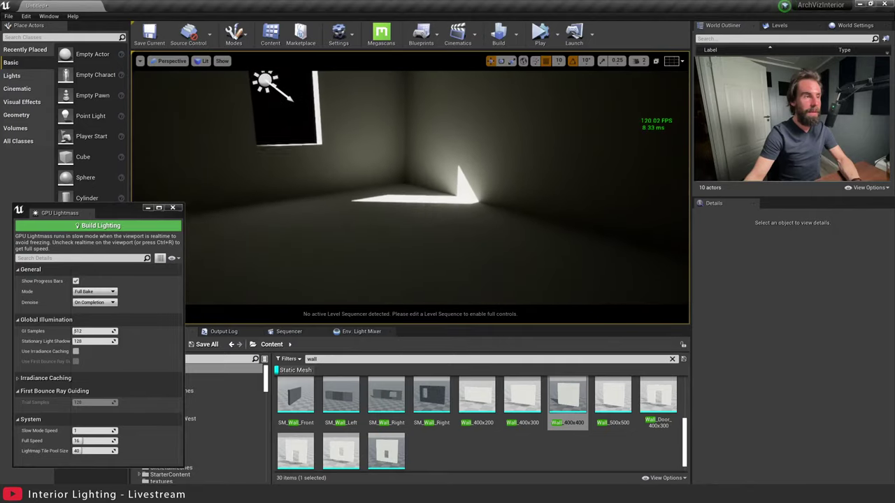
right_drag(479, 105, 447, 167)
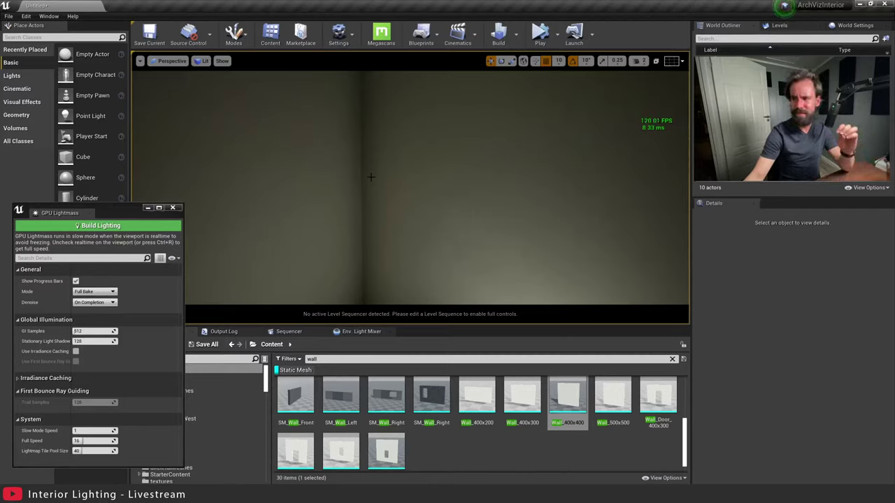
scroll(417, 171, down, 5)
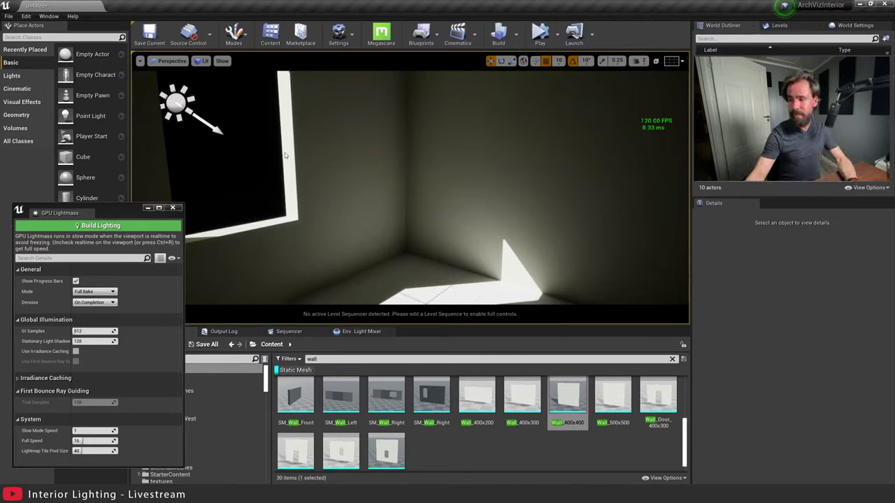
right_drag(285, 155, 213, 155)
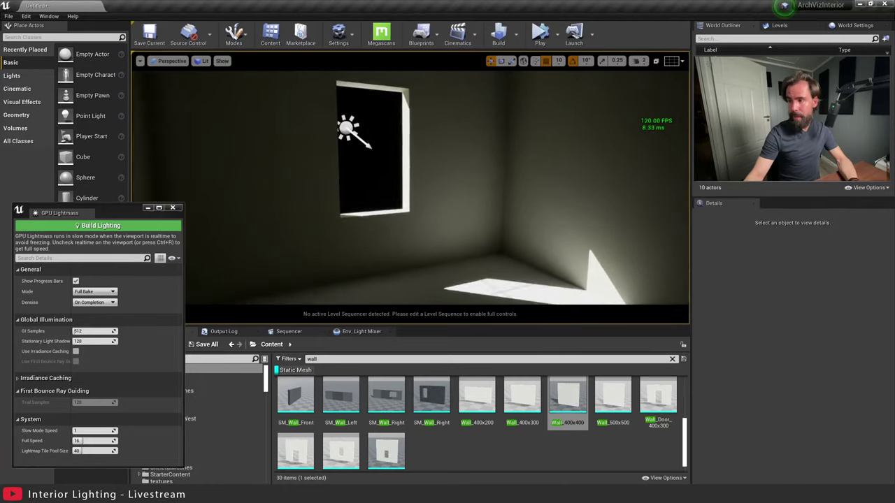
right_drag(353, 137, 384, 191)
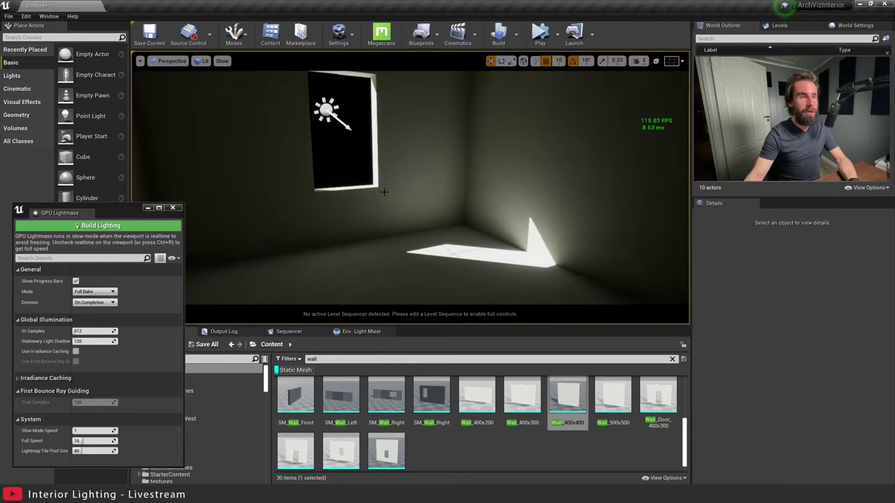
Override the PostProcessVolume's ambient occlusion intensity and set it to 0.
click(734, 90)
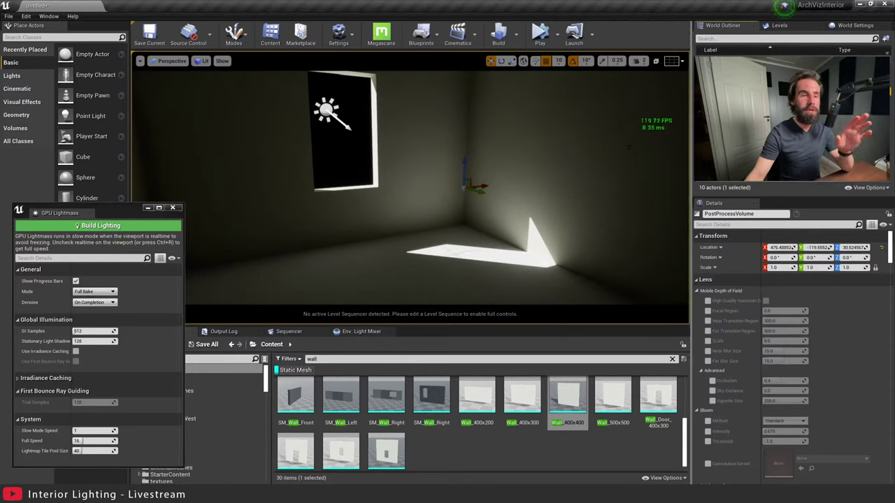
right_drag(466, 214, 474, 185)
key(w)
key(s)
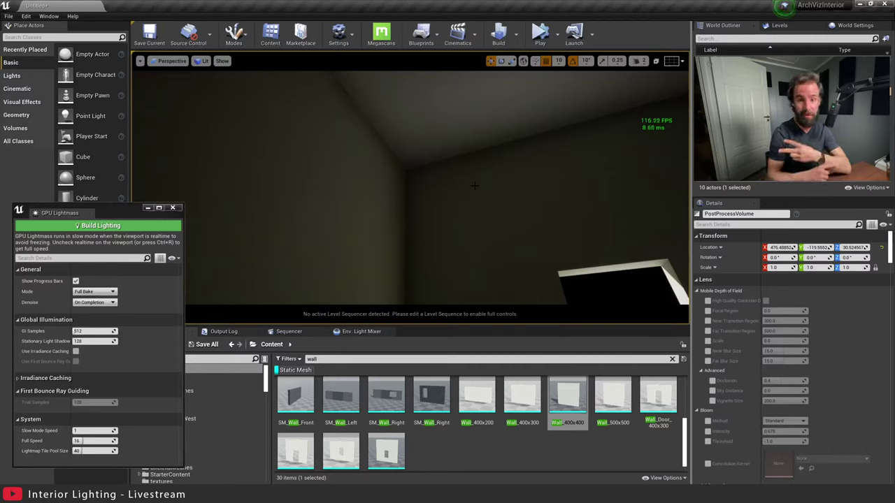
click(734, 105)
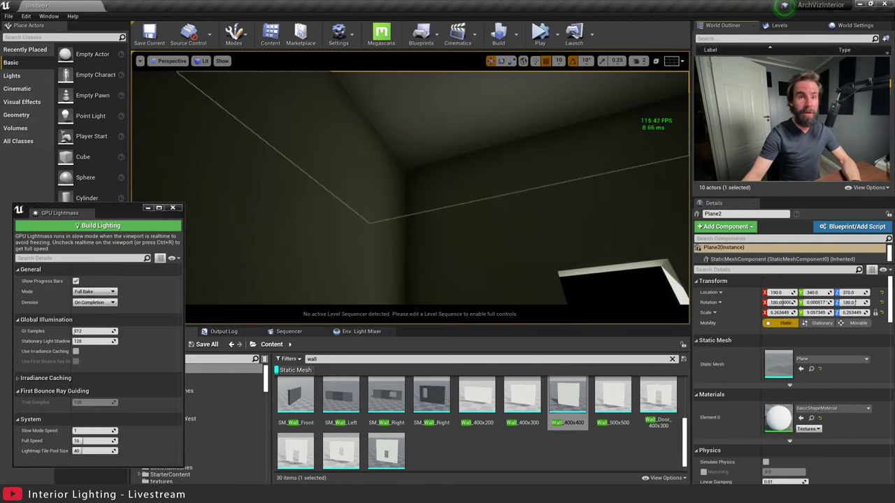
click(734, 119)
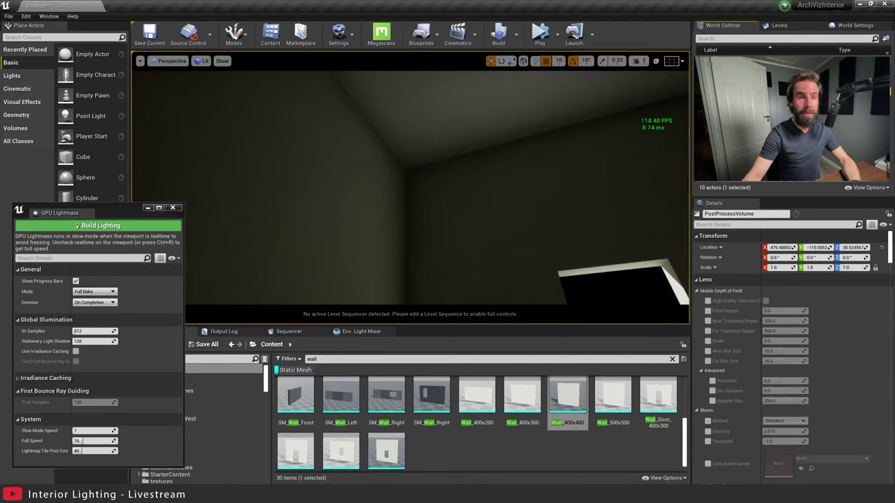
click(723, 224)
text(ambien)
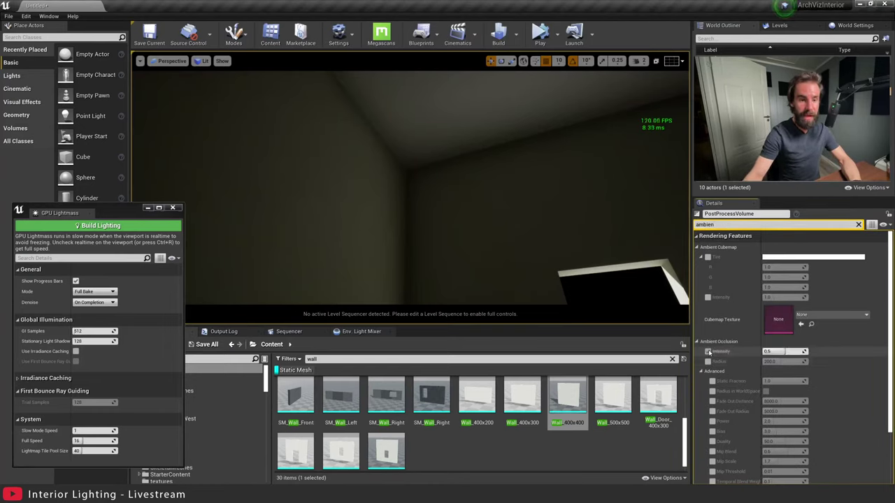
click(778, 351)
text(0)
key(Return)
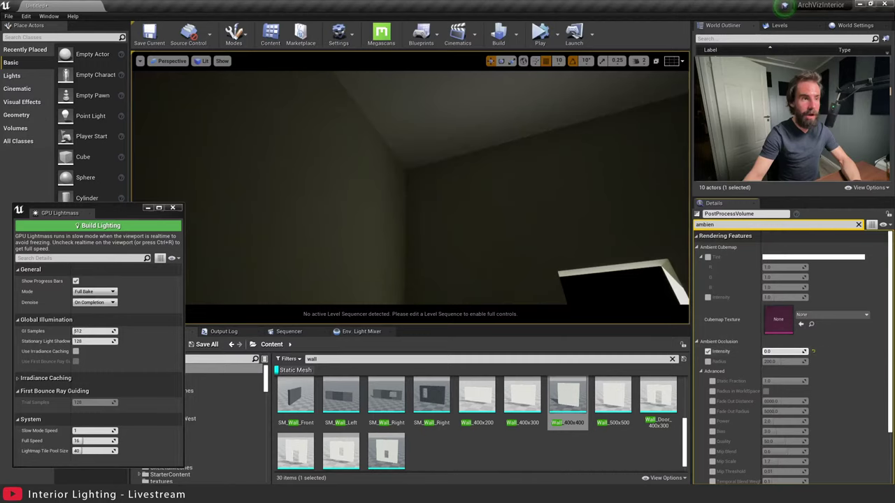
Raise the ambient occlusion intensity to 1.0, compare the wall corners, and return it to 0.0.
drag(779, 352, 808, 351)
right_drag(239, 214, 280, 301)
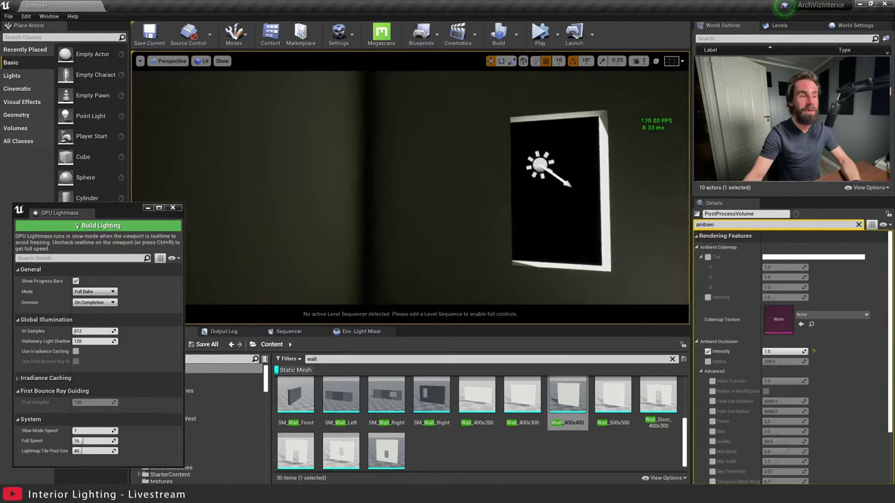
right_drag(411, 187, 578, 232)
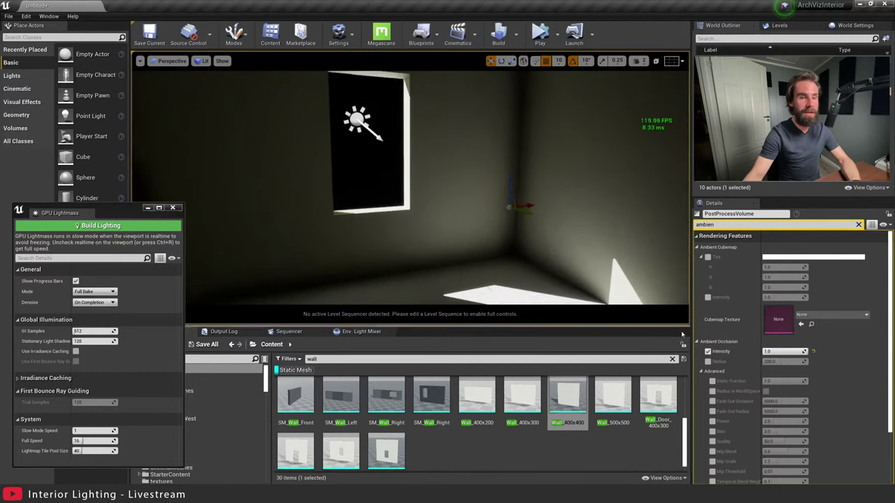
drag(802, 351, 772, 352)
Examine the ceiling, window wall and sunlit floor patch with ambient occlusion turned off.
right_drag(559, 200, 525, 174)
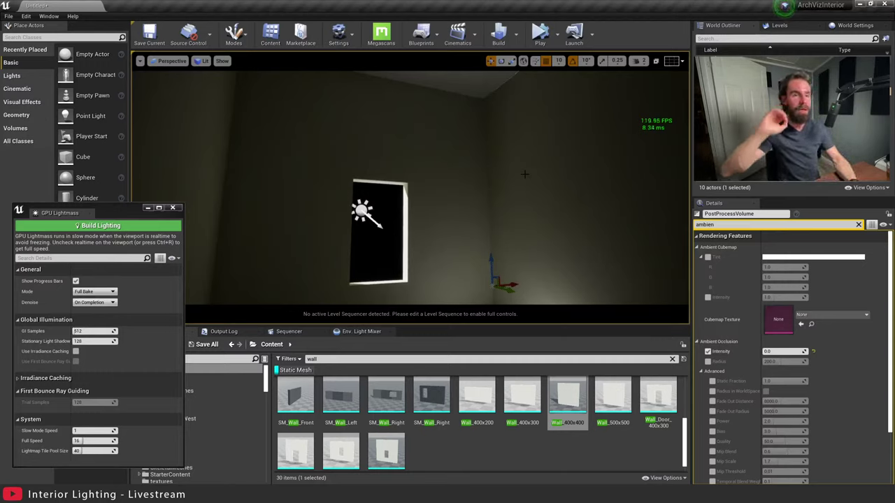
right_drag(524, 174, 508, 224)
key(s)
key(w)
key(s)
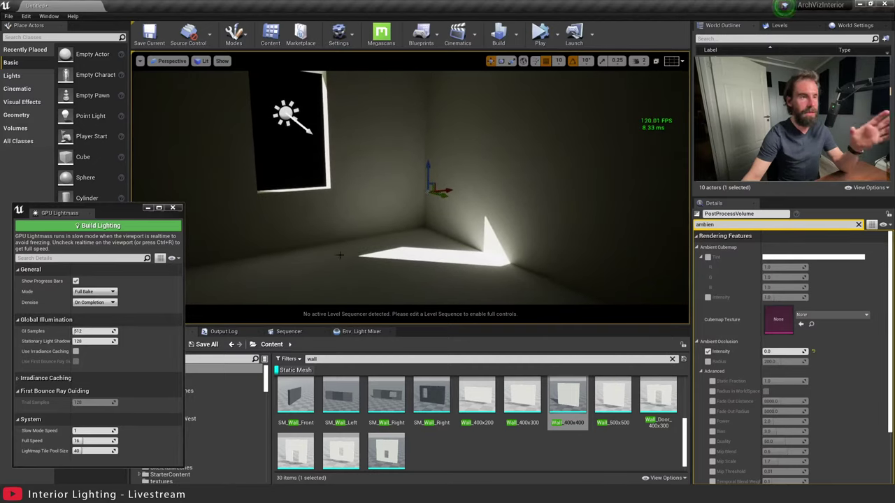
Enable Use Irradiance Caching and Use First Bounce Ray Guiding in the GPU Lightmass settings.
drag(120, 210, 304, 63)
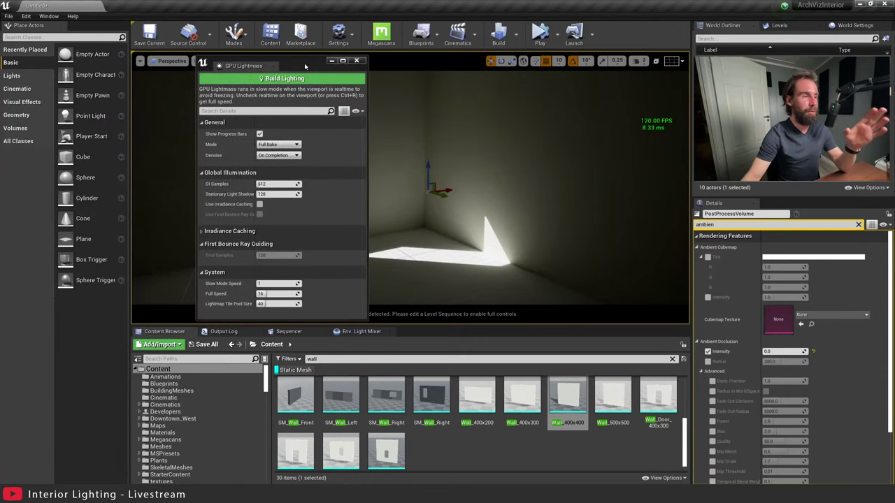
click(215, 232)
mouse_move(235, 207)
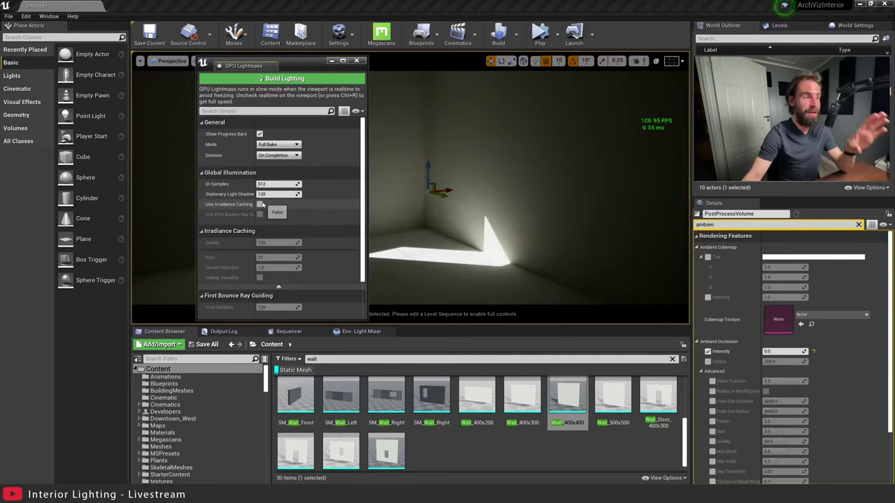
click(260, 204)
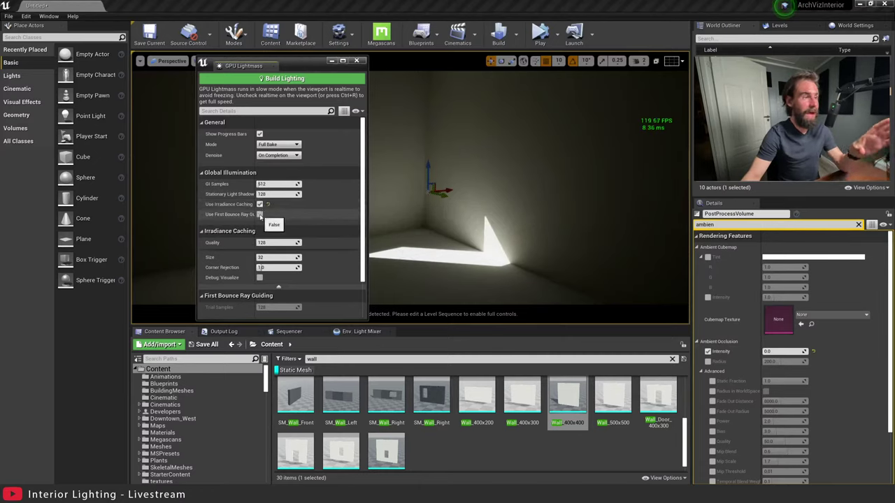
click(259, 215)
drag(255, 217, 271, 218)
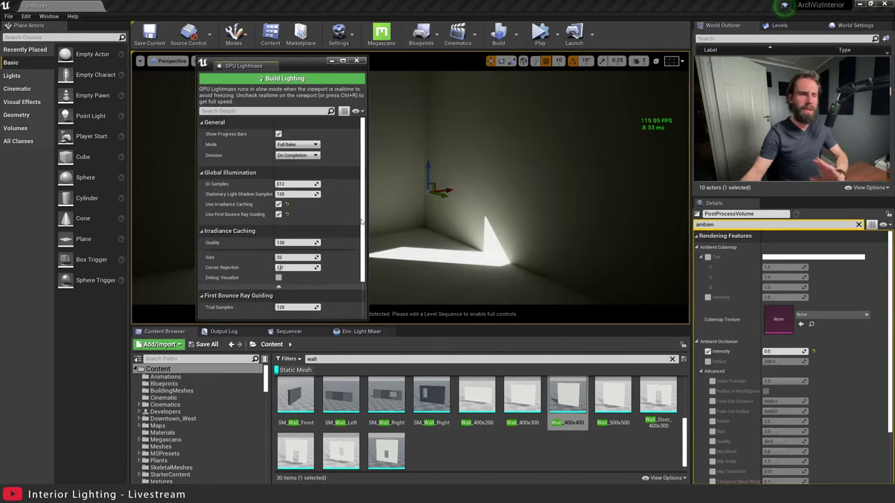
drag(299, 63, 148, 209)
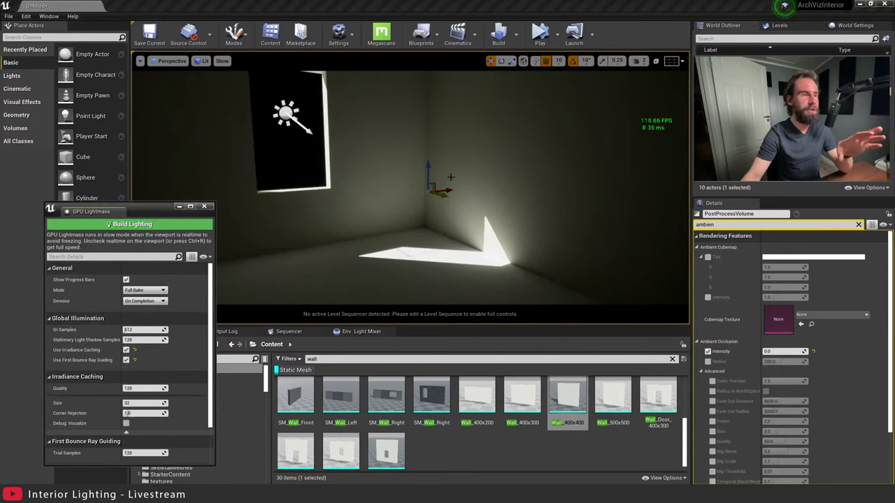
Frame the window corner, rebuild the lighting with GPU Lightmass, and turn viewport realtime off for full speed.
right_drag(449, 175, 429, 125)
right_drag(419, 209, 414, 210)
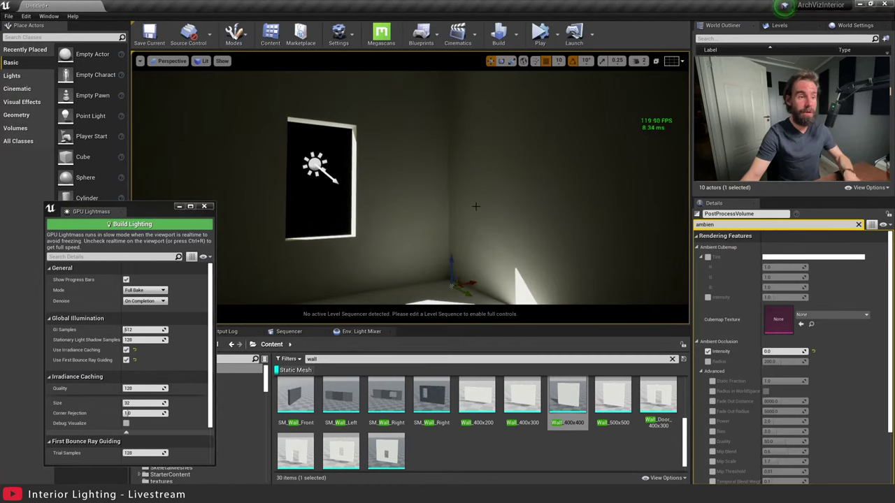
drag(475, 206, 465, 269)
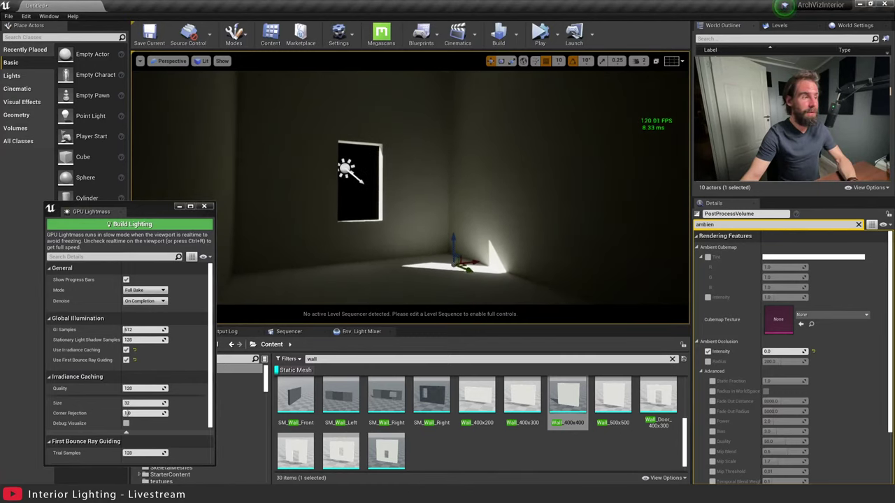
click(131, 228)
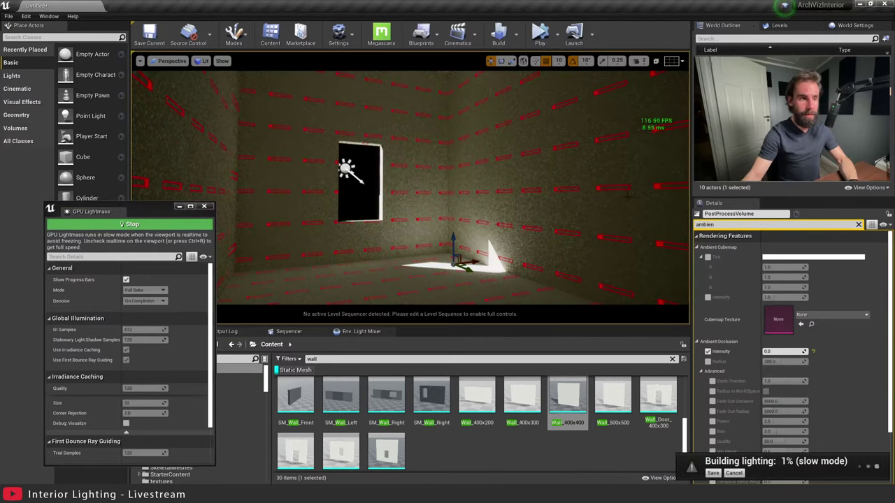
right_drag(627, 197, 603, 188)
key(ctrl+r)
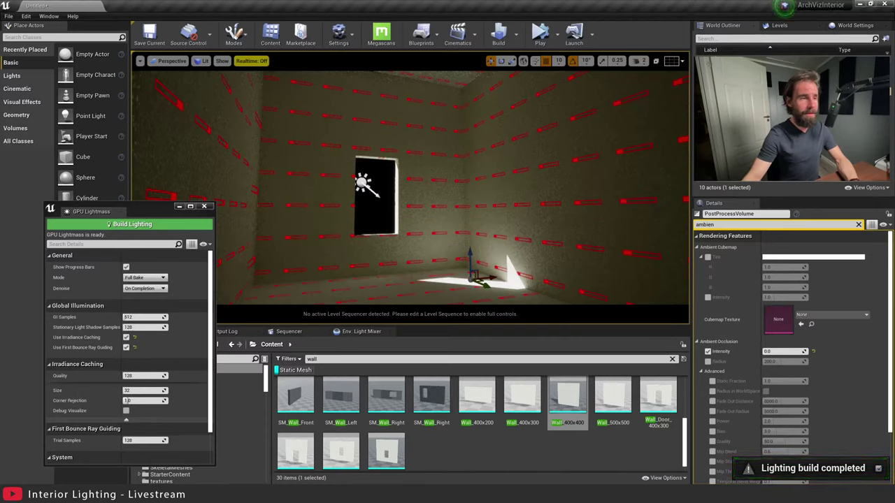
Turn viewport realtime back on, read the Use Irradiance Caching description, and examine the rebaked walls and the ceiling edge.
right_drag(409, 187, 449, 182)
right_drag(512, 208, 472, 191)
key(ctrl+r)
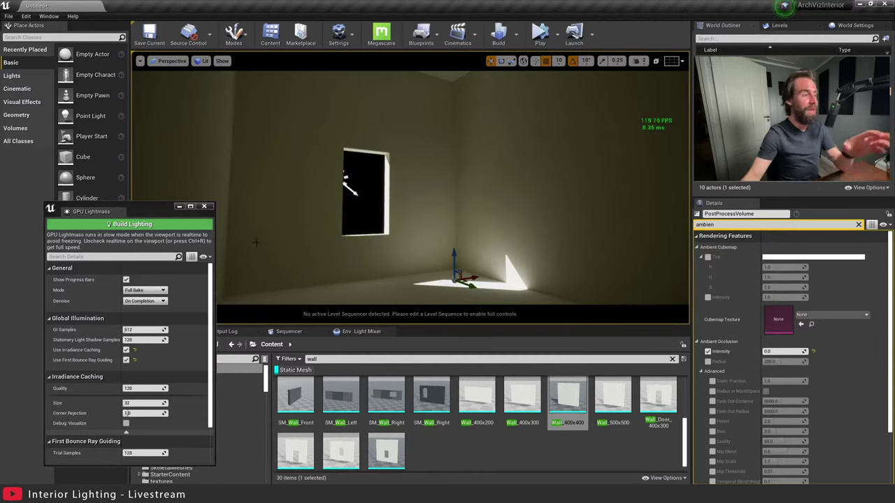
mouse_move(91, 353)
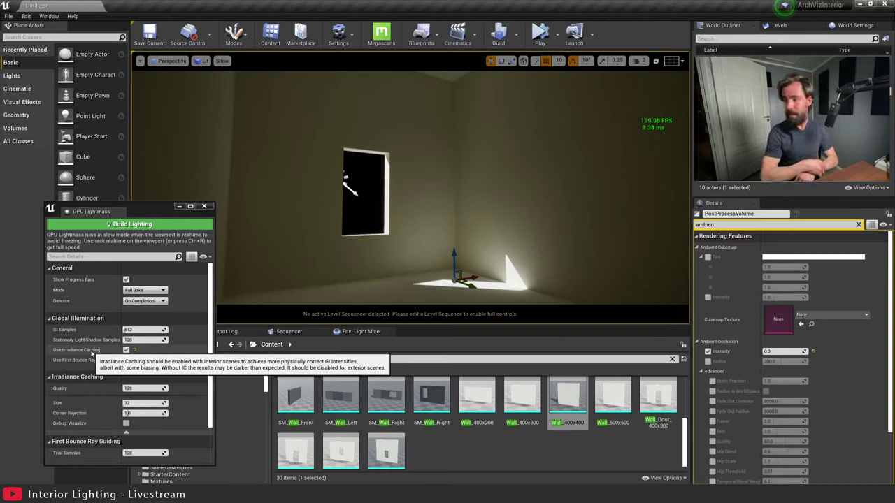
right_drag(409, 192, 382, 189)
right_drag(315, 277, 339, 271)
right_drag(425, 168, 425, 164)
right_drag(482, 185, 431, 151)
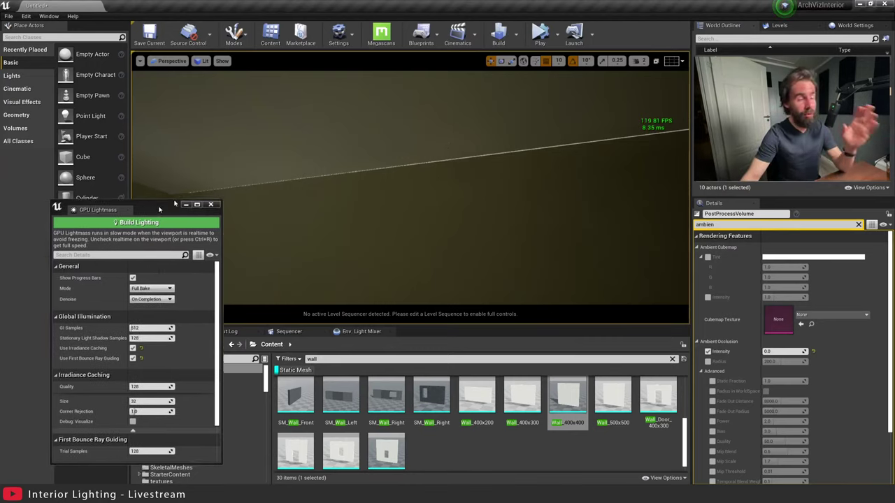
Set the irradiance caching Corner Rejection to 3.0 in the GPU Lightmass settings.
drag(140, 211, 348, 87)
scroll(344, 236, down, 3)
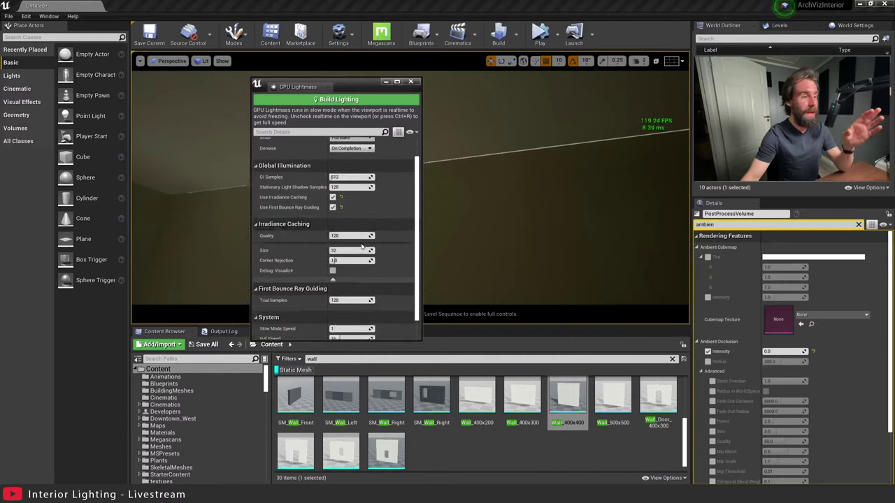
scroll(351, 242, up, 3)
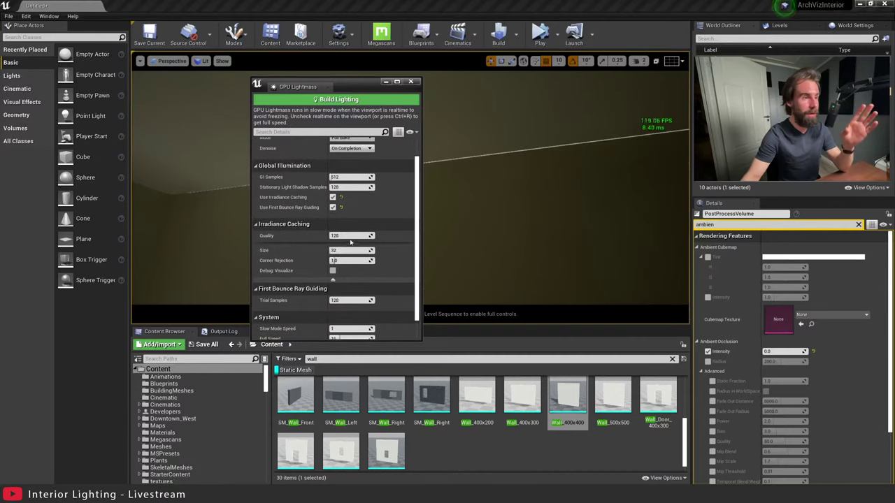
scroll(349, 240, down, 4)
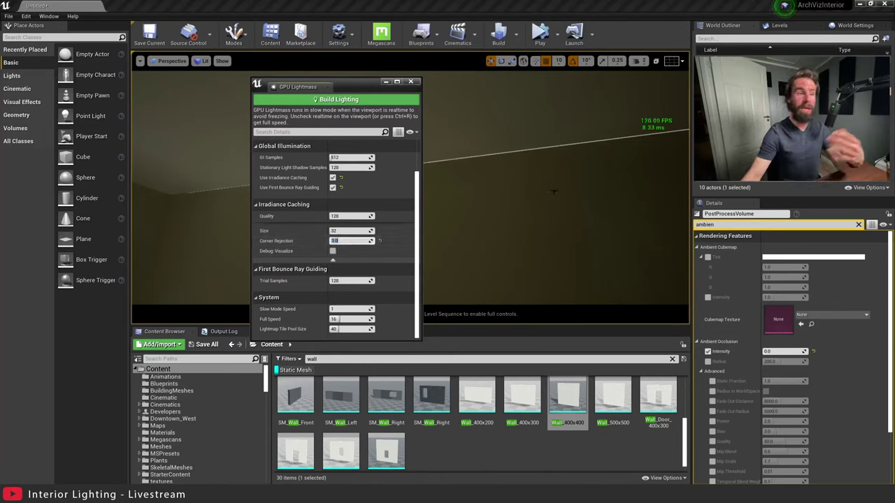
drag(231, 211, 250, 192)
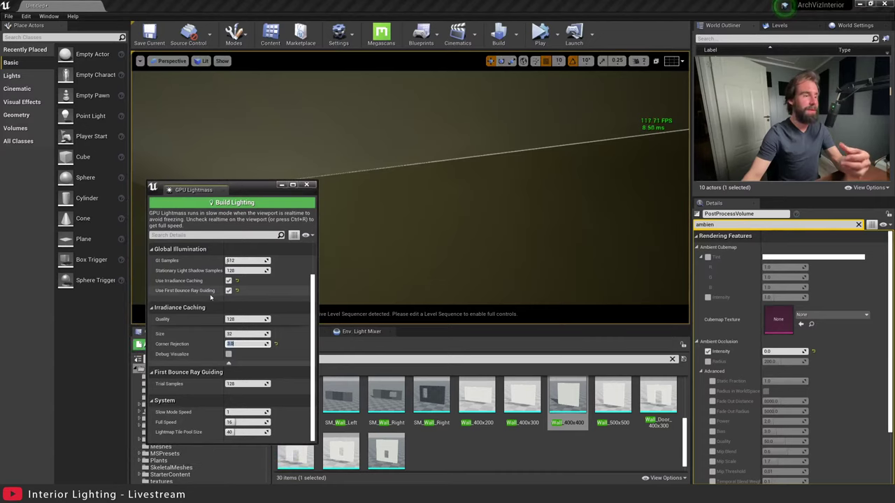
Start another GPU Lightmass build with viewport realtime off and watch the ceiling corner, window wall and floor bake.
click(241, 203)
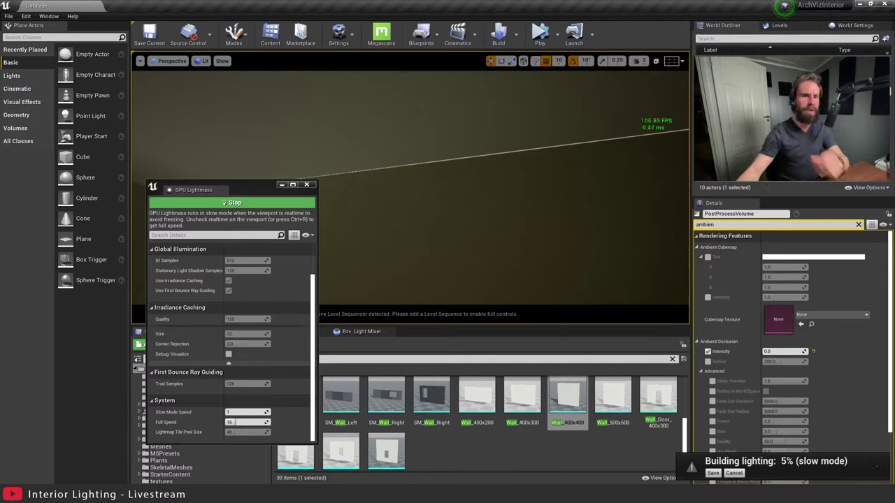
key(ctrl+r)
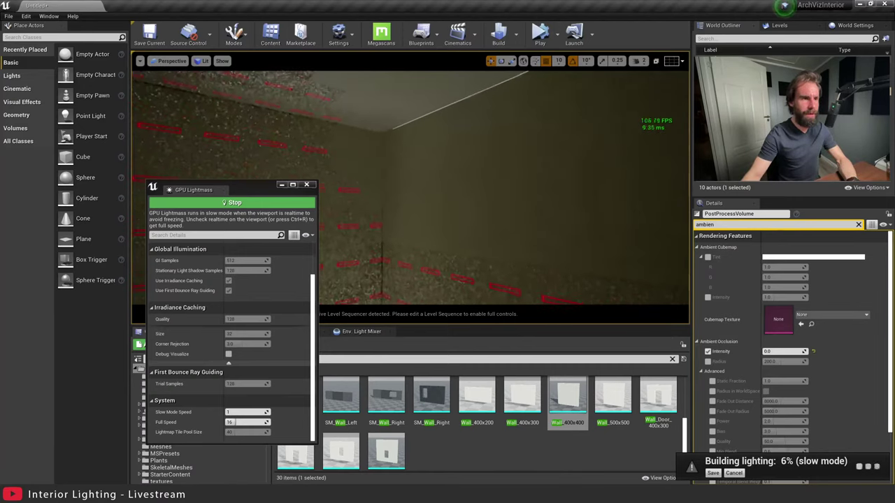
right_drag(411, 187, 529, 203)
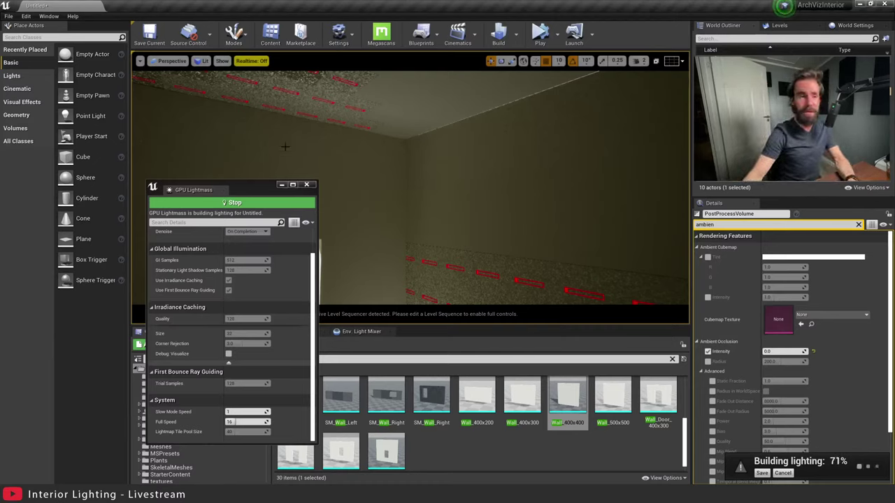
right_drag(467, 137, 376, 273)
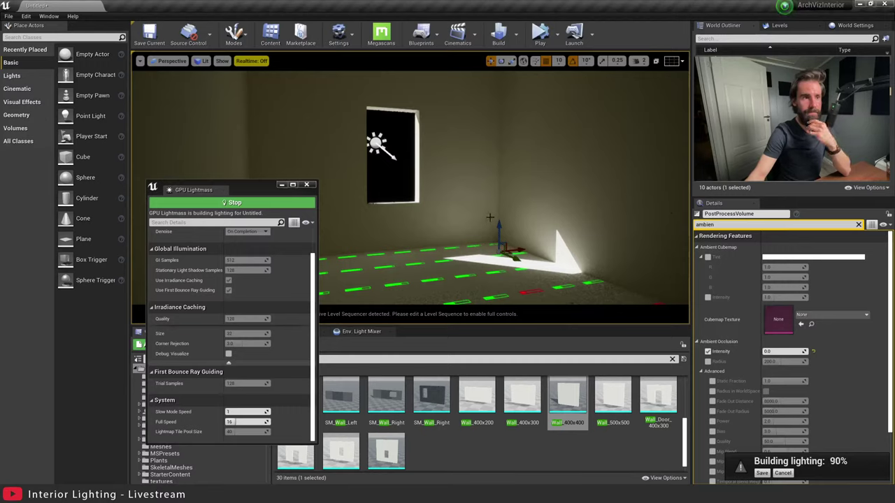
Delete the plane that serves as the room's ceiling.
mouse_move(494, 206)
right_down()
mouse_move(503, 189)
mouse_move(494, 206)
right_up()
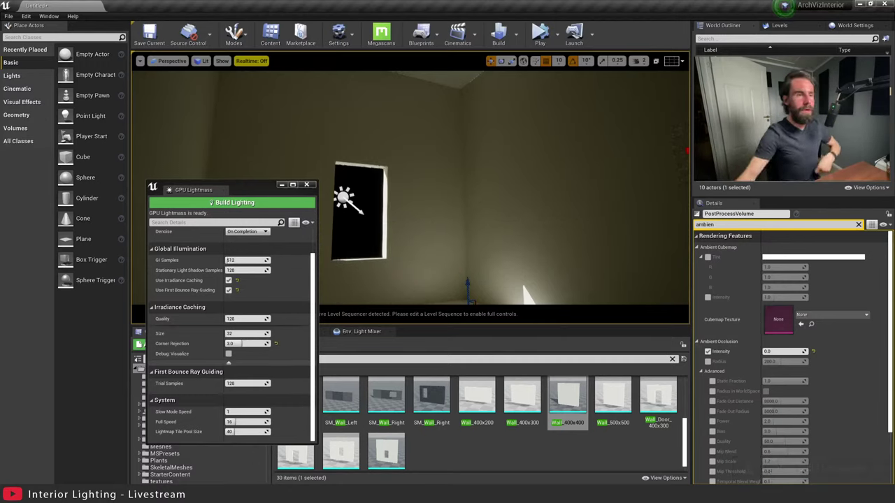
right_drag(481, 200, 492, 167)
key(e)
key(q)
click(438, 160)
key(e)
key(w)
right_drag(486, 221, 477, 166)
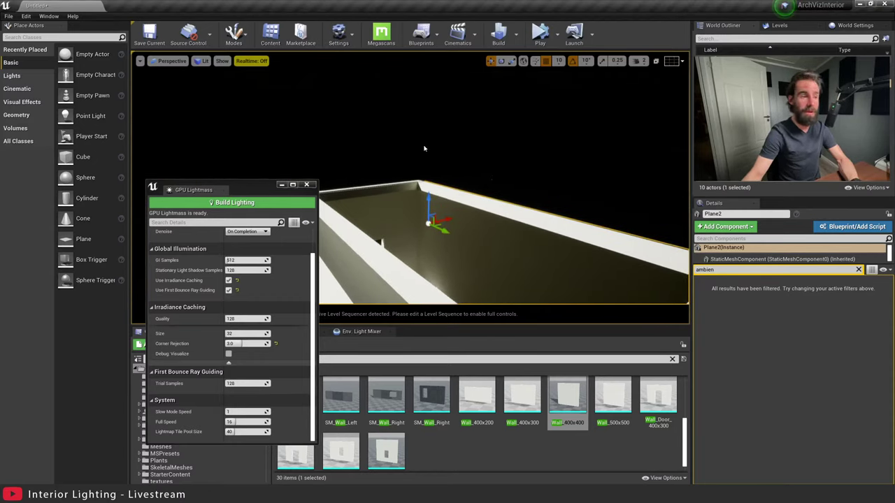
key(Escape)
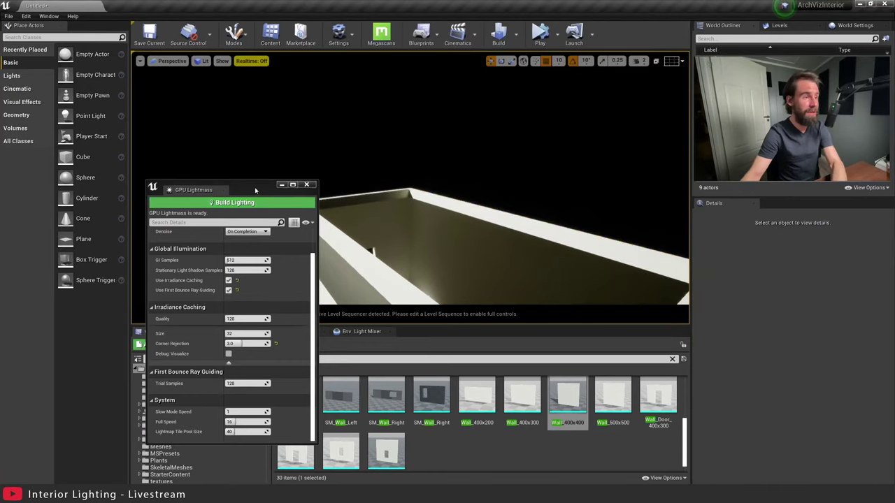
Search the project content for "ceiling" and place the SM_Ceiling mesh in the level at the room.
drag(254, 192, 193, 180)
right_drag(373, 235, 497, 193)
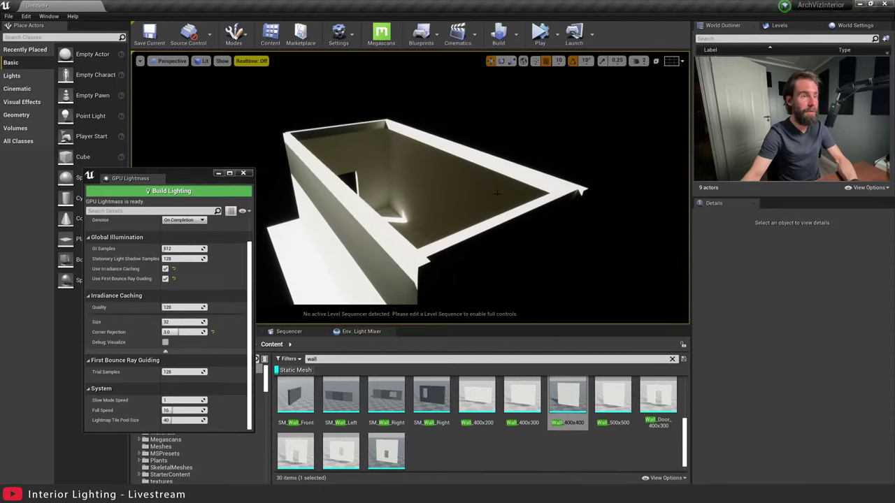
click(328, 358)
text(ceiling)
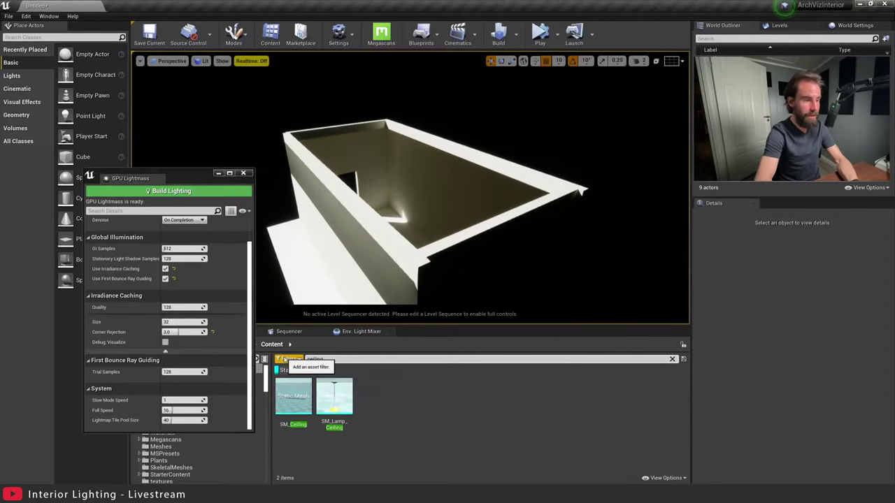
drag(294, 397, 412, 245)
Position SM_Ceiling over the walls to close off the room, at about X 210, Y 400, Z 370.
right_drag(412, 246, 388, 261)
key(s)
drag(520, 204, 365, 193)
key(e)
key(w)
key(w)
right_drag(415, 193, 356, 140)
key(d)
key(q)
key(d)
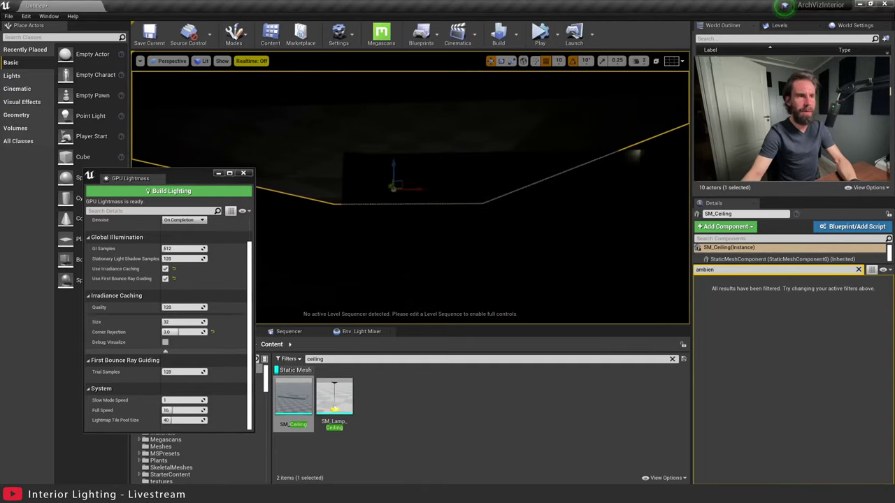
mouse_move(399, 179)
right_down()
mouse_move(447, 178)
mouse_move(408, 179)
right_up()
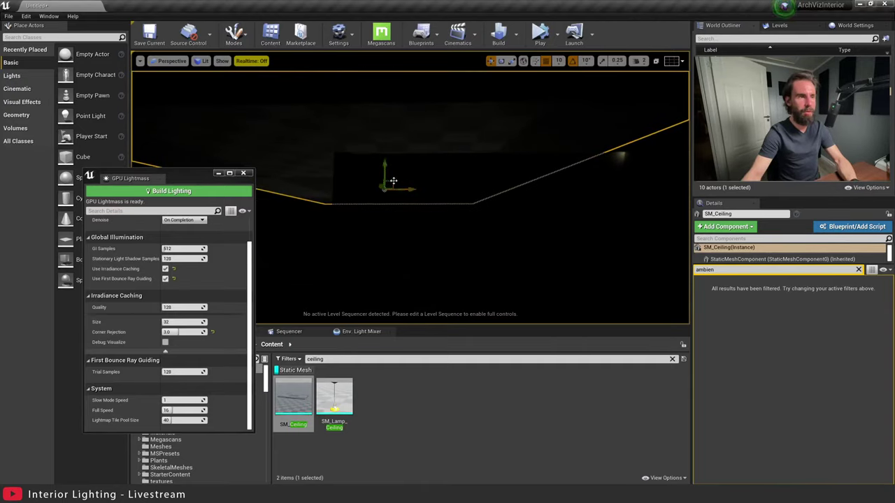
drag(393, 181, 463, 192)
key(q)
right_drag(463, 191, 489, 196)
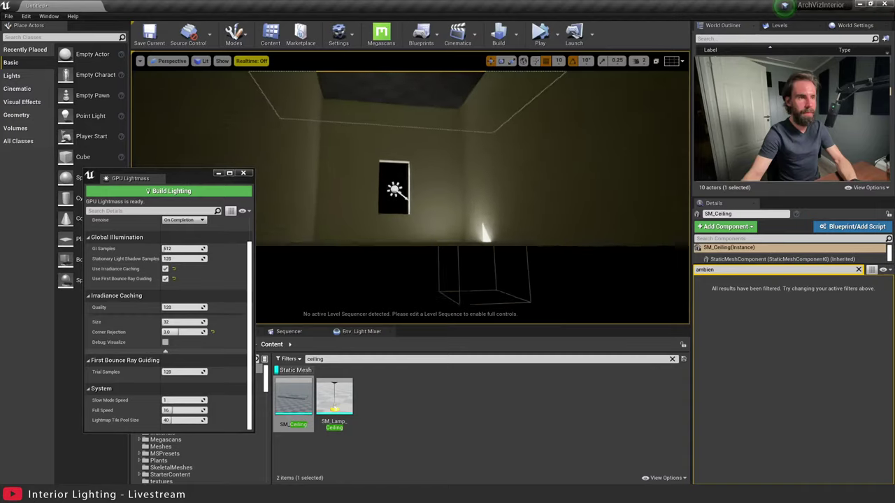
alt+drag(395, 190, 400, 203)
Locate the wall's M_Basic_Wall material in the project content and apply it to the ceiling and the floor.
click(467, 245)
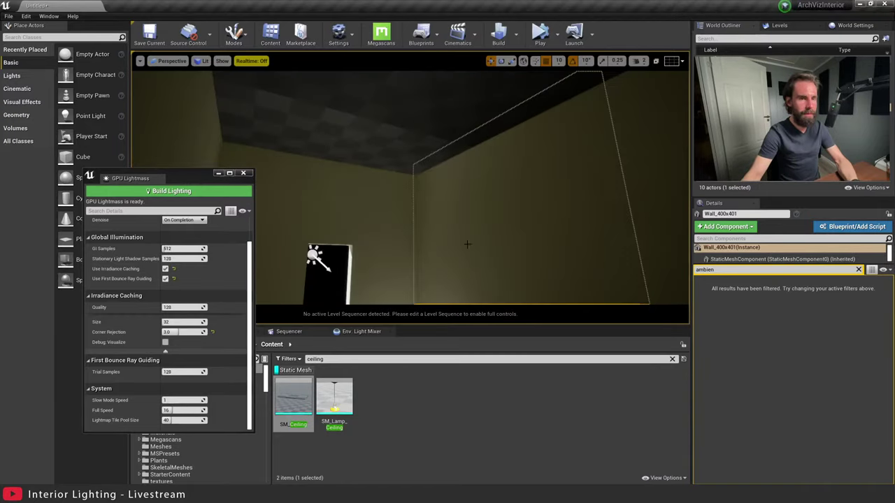
click(857, 269)
click(810, 418)
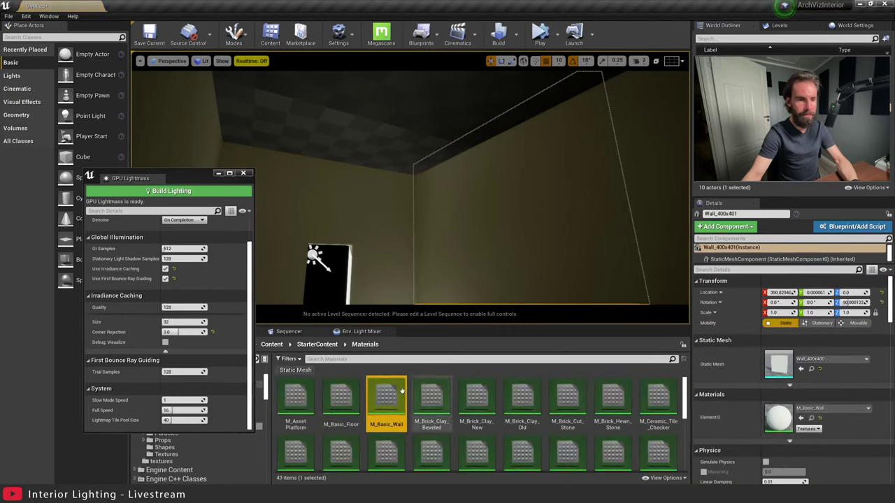
drag(390, 397, 415, 100)
right_drag(415, 100, 365, 131)
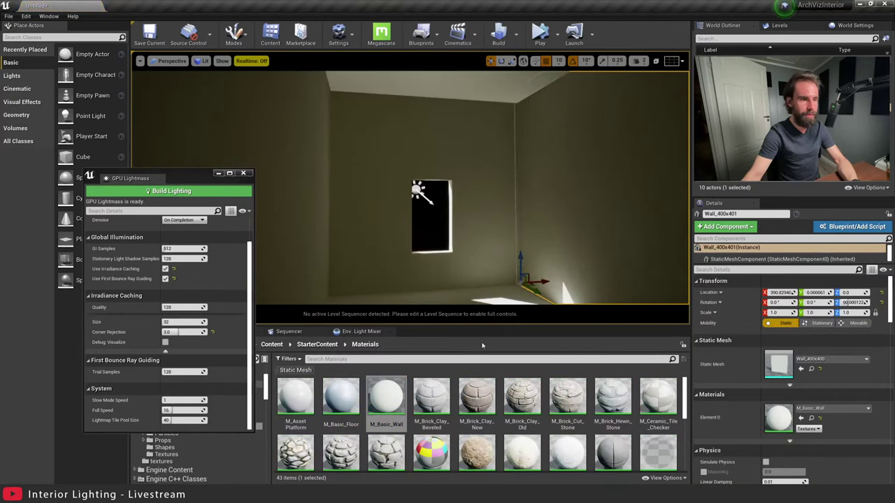
drag(379, 396, 467, 293)
right_drag(528, 272, 534, 226)
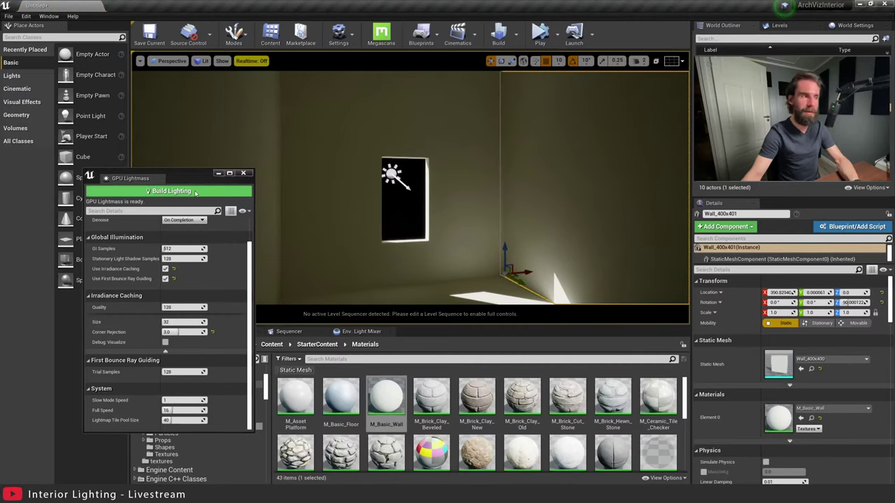
Deselect everything, frame the window corner and build the lighting with GPU Lightmass.
key(Escape)
right_drag(276, 175, 306, 175)
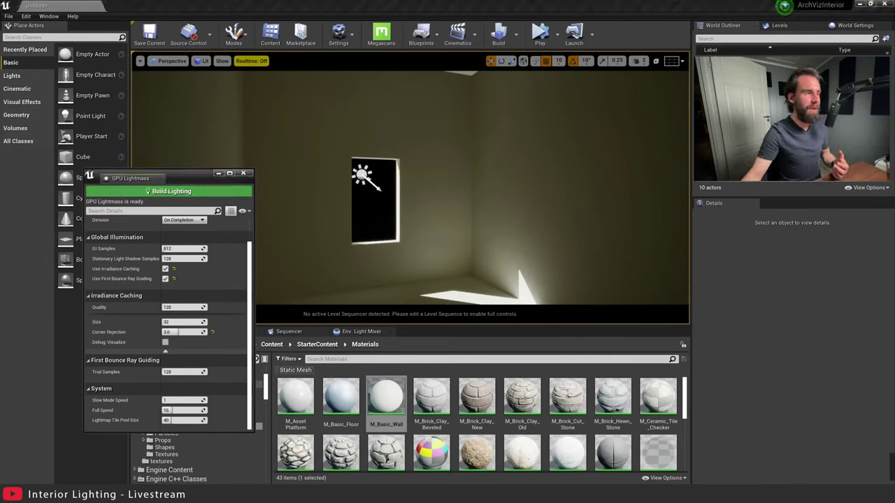
click(171, 191)
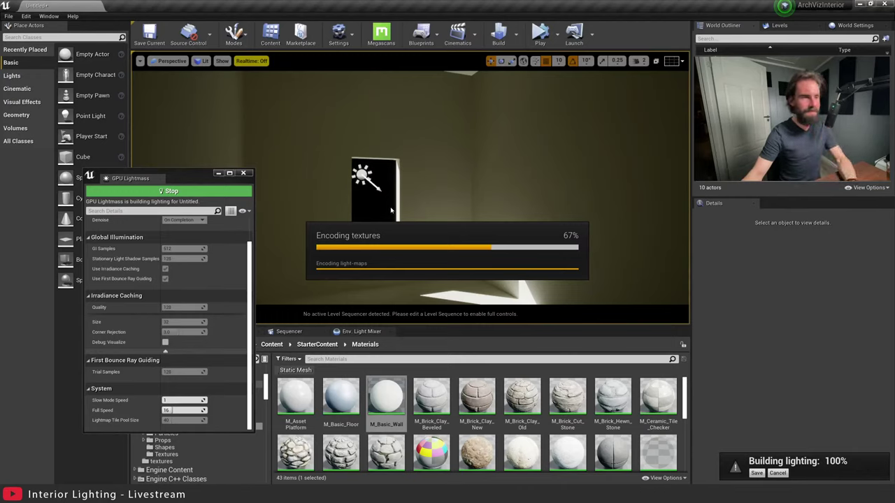
Override the lightmap resolution of the SM_Ceiling mesh with 512.
right_drag(475, 201, 458, 136)
right_drag(457, 230, 501, 130)
click(469, 186)
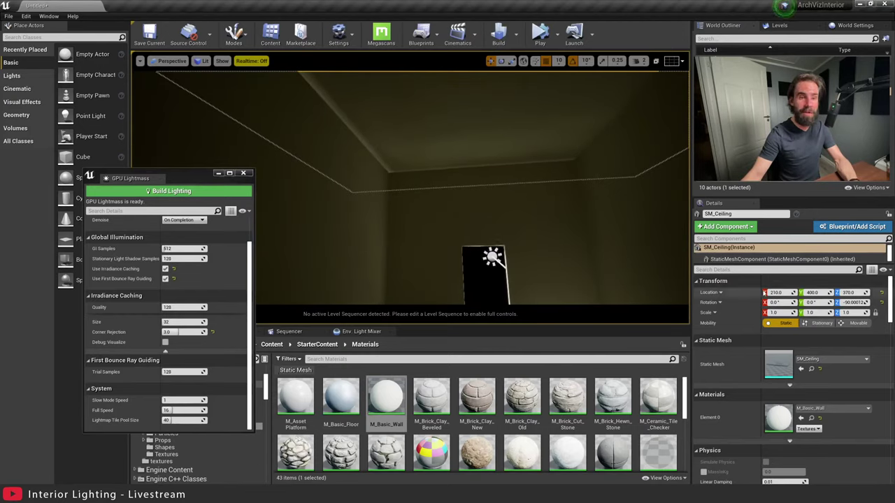
click(776, 269)
text(res)
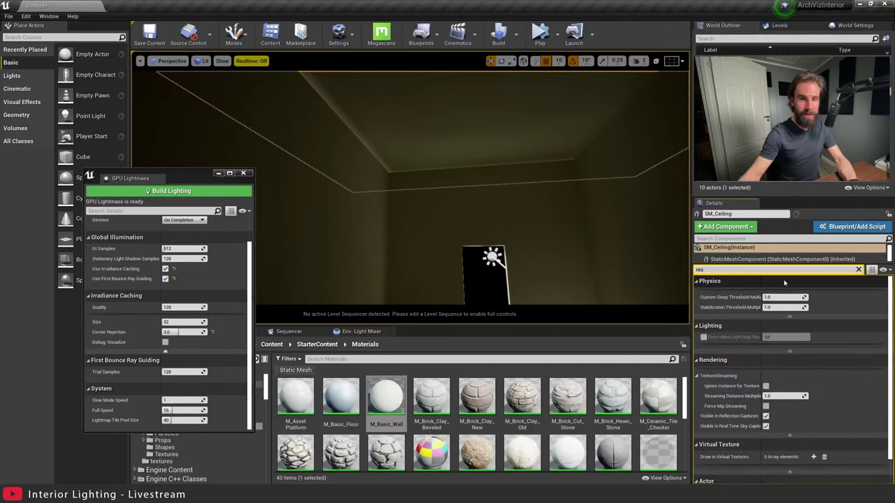
click(703, 337)
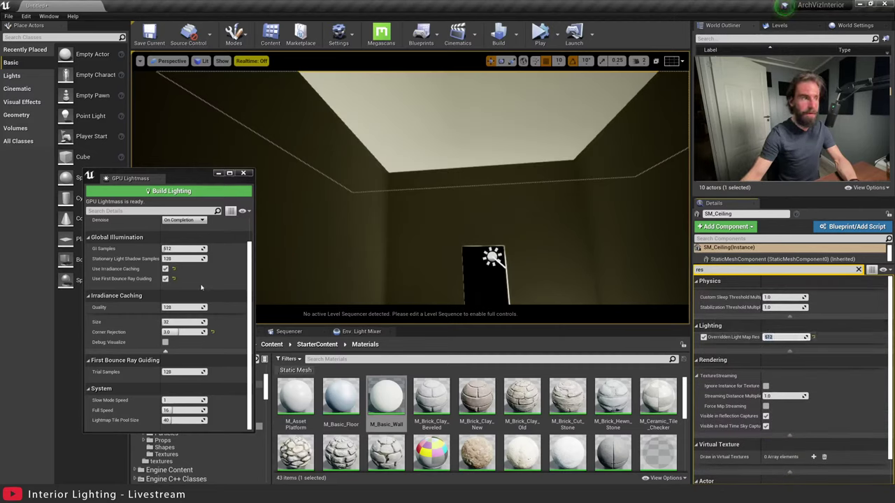
Rebuild the lighting with GPU Lightmass and inspect the baked edges of the ceiling.
click(171, 191)
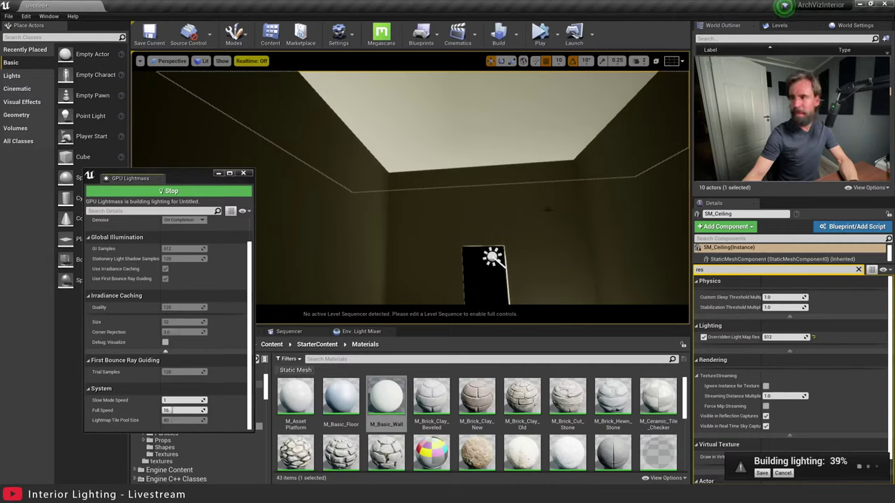
right_drag(497, 224, 550, 259)
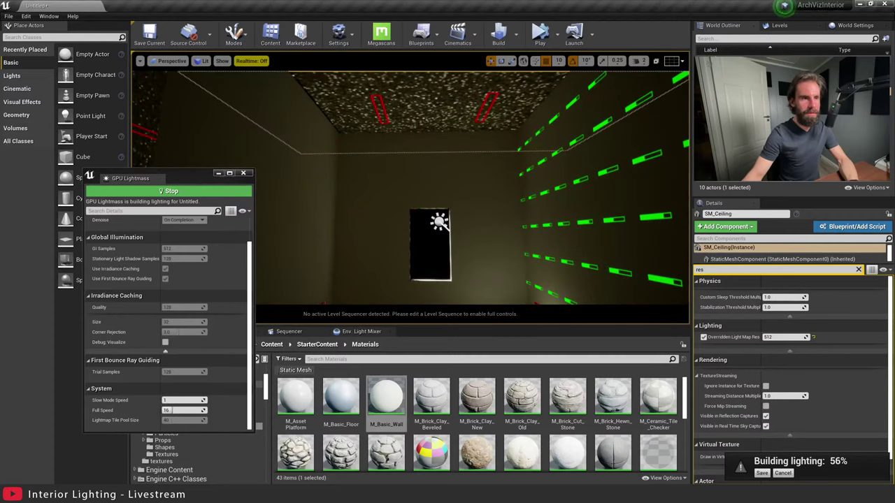
right_drag(447, 230, 431, 232)
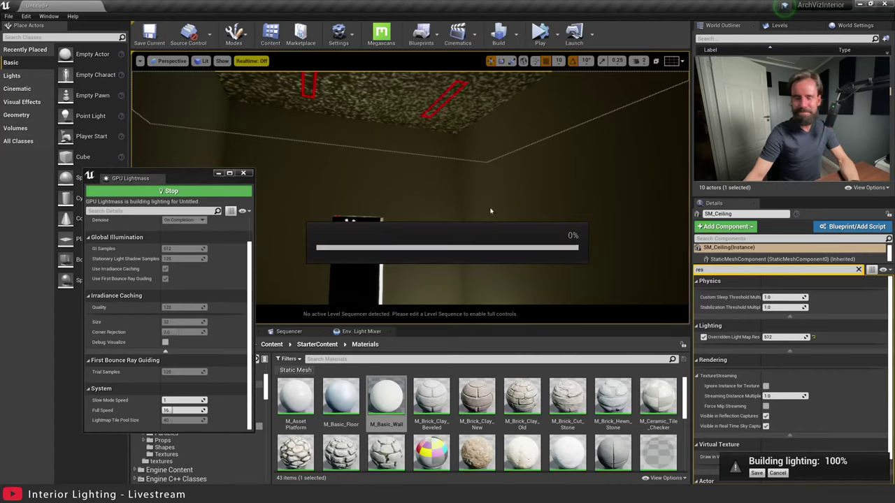
right_drag(410, 188, 407, 102)
key(s)
key(Escape)
key(w)
right_drag(383, 203, 371, 207)
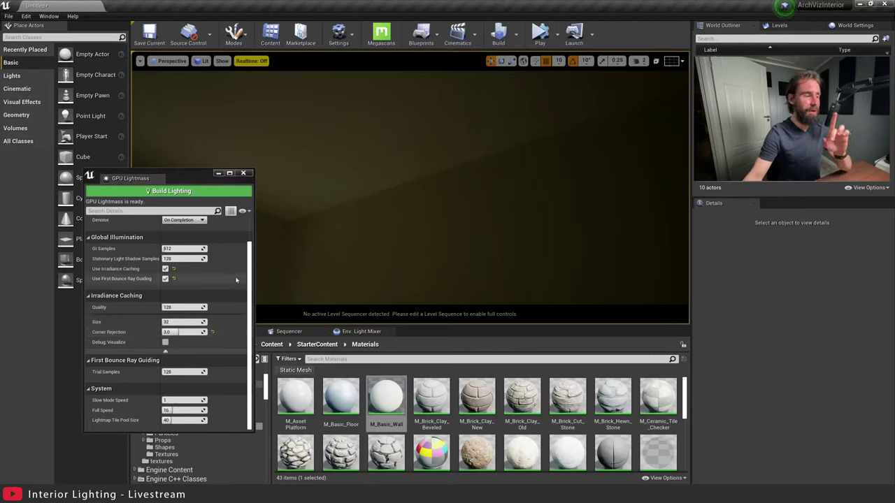
Examine the baked bounce light around the sunlit patch, the window wall and the room corner for artifacts.
right_drag(436, 196, 418, 294)
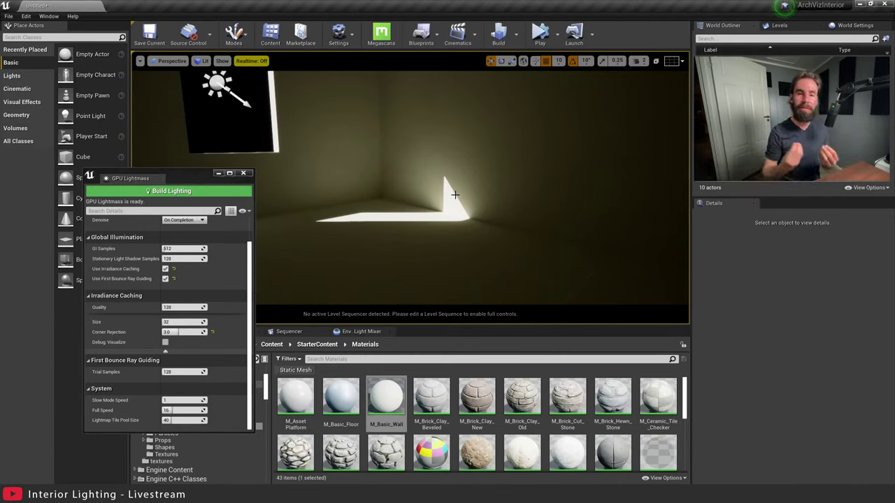
drag(471, 167, 454, 139)
drag(565, 153, 564, 195)
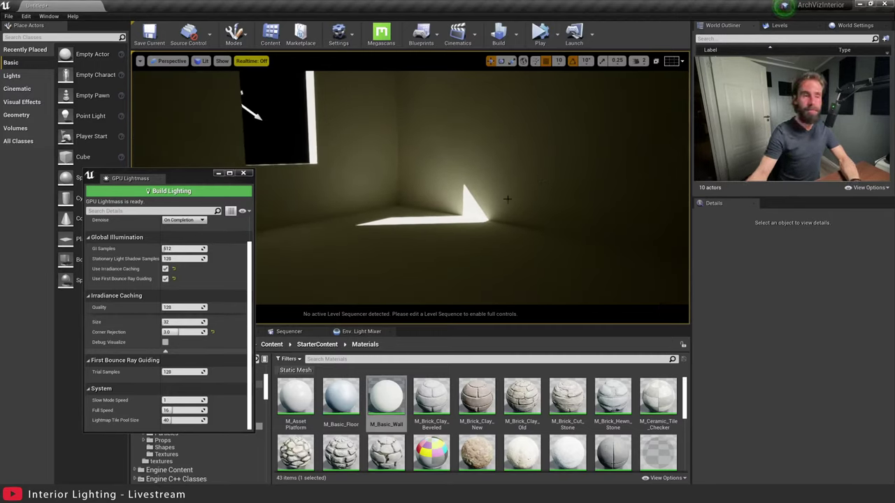
drag(507, 198, 507, 140)
mouse_move(554, 186)
right_down()
mouse_move(569, 183)
mouse_move(553, 185)
right_up()
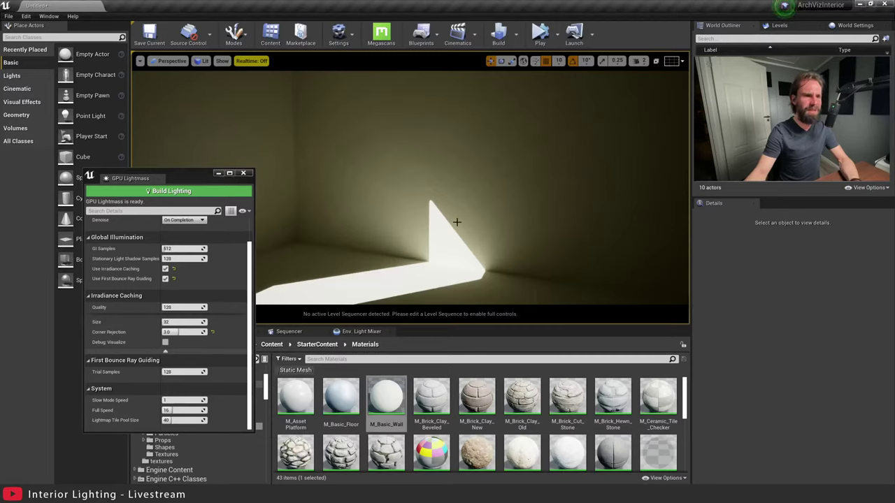
mouse_move(426, 149)
right_down()
mouse_move(426, 140)
mouse_move(426, 150)
right_up()
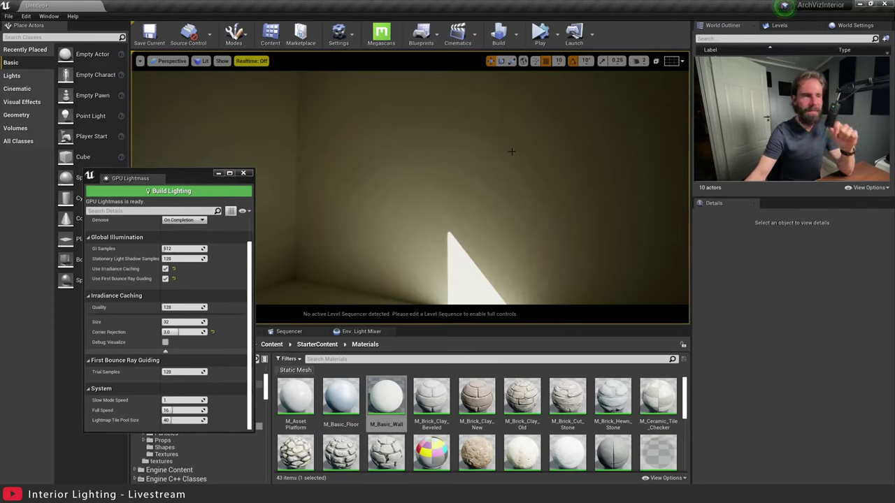
right_drag(478, 174, 406, 111)
right_drag(450, 195, 436, 174)
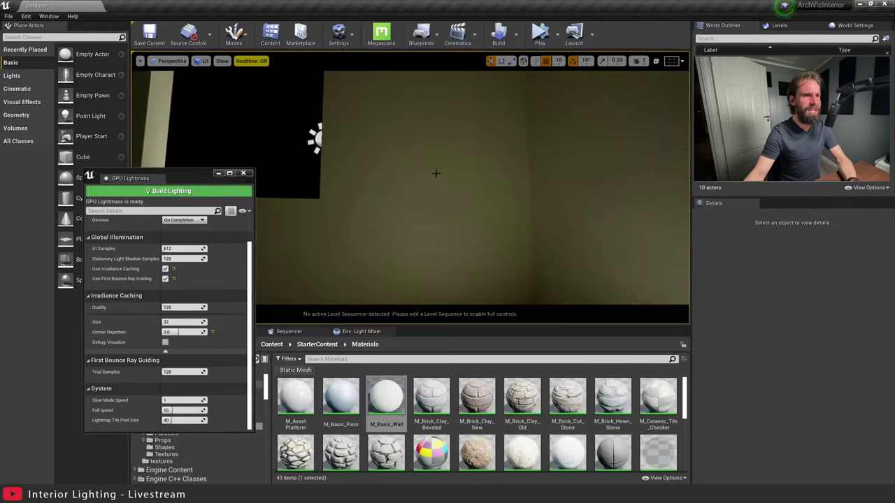
right_drag(481, 207, 514, 238)
mouse_move(545, 181)
right_down()
mouse_move(594, 183)
mouse_move(527, 183)
mouse_move(542, 184)
mouse_move(547, 173)
right_up()
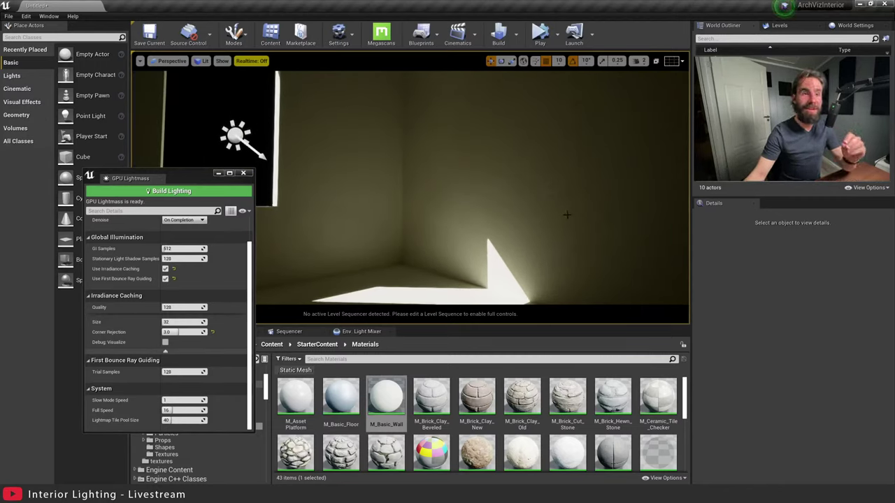
Open World Settings in an enlarged floating window and disable Compress Lightmaps in its Lightmass settings.
click(855, 26)
drag(855, 26, 474, 116)
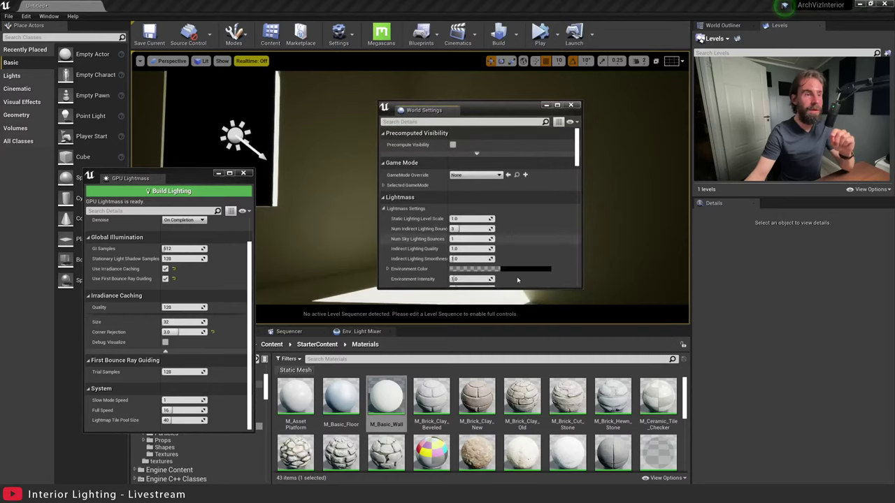
drag(579, 287, 596, 360)
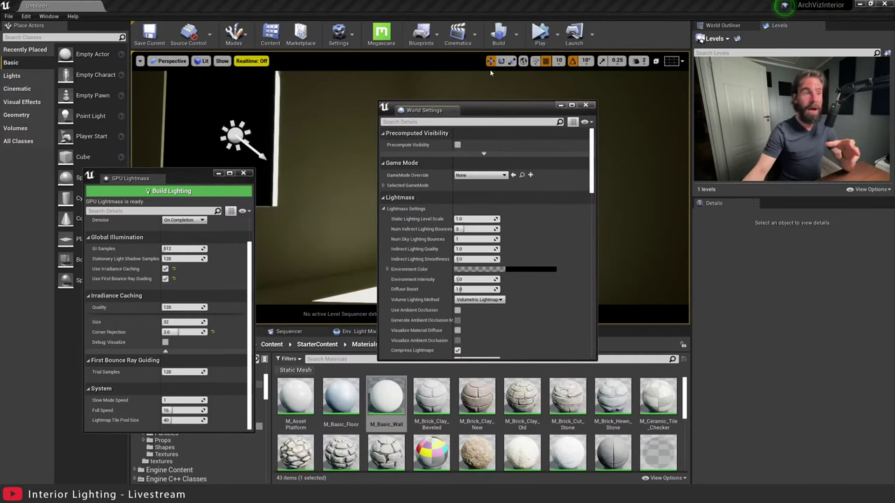
click(49, 15)
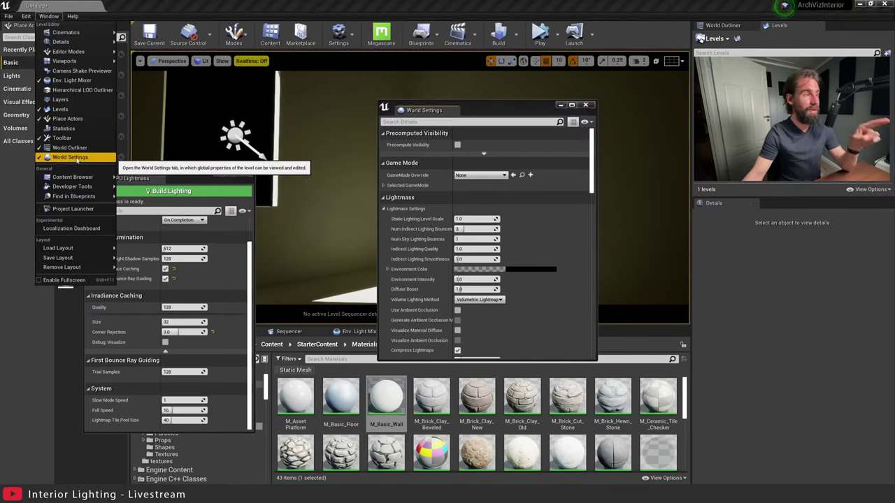
drag(481, 111, 615, 102)
scroll(559, 238, down, 1)
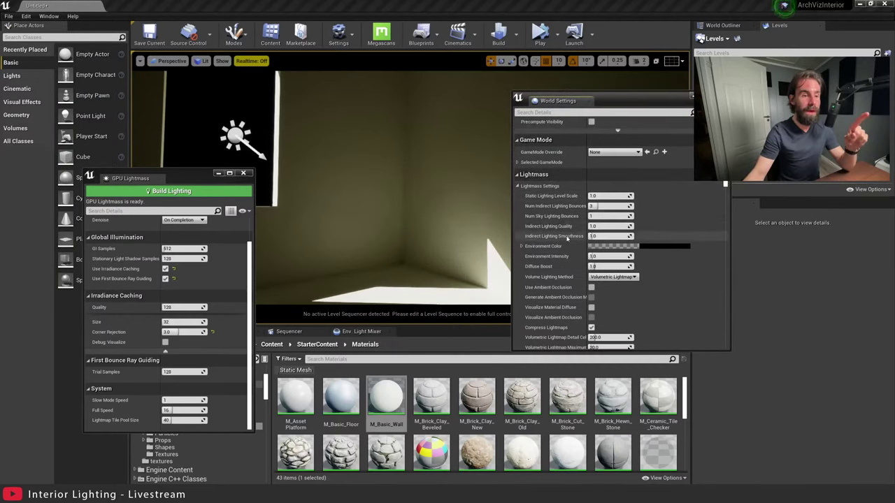
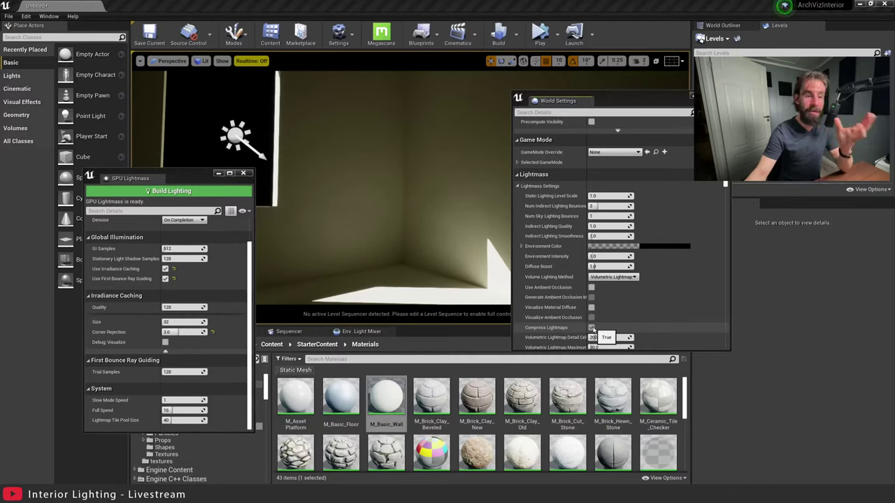
click(591, 328)
Dock the World Settings window back beside Levels.
drag(623, 102, 678, 130)
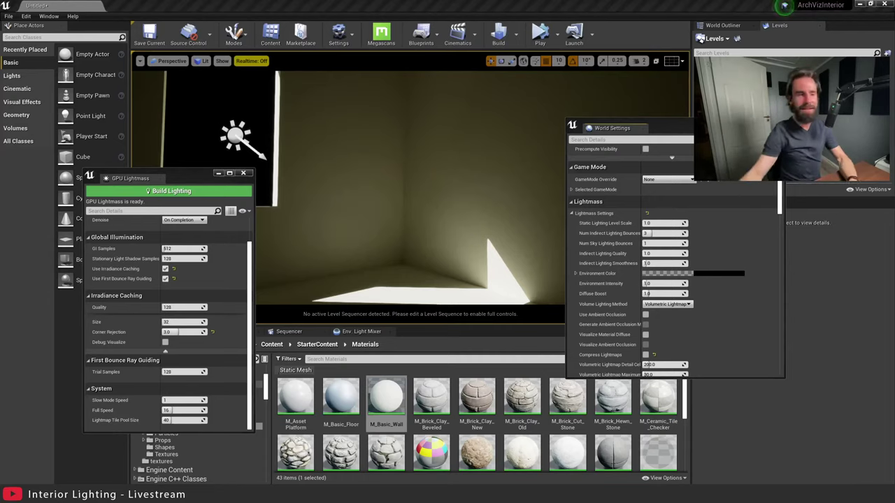
drag(689, 128, 698, 123)
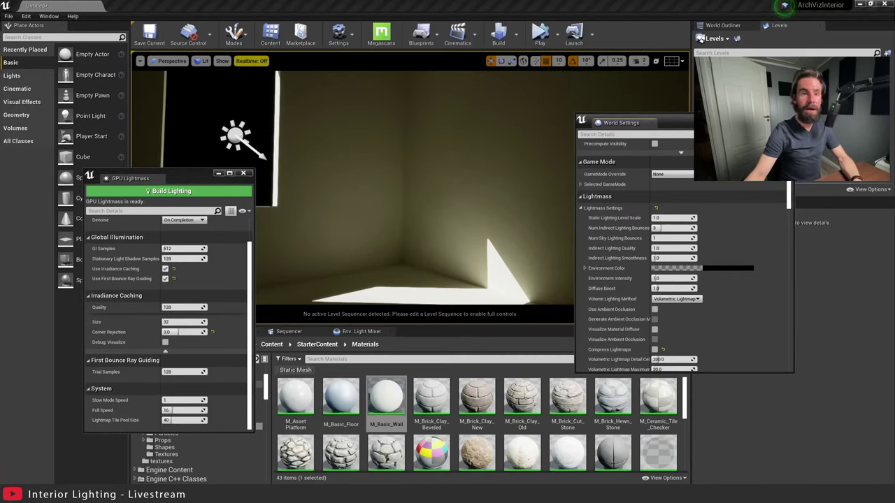
drag(615, 126, 845, 32)
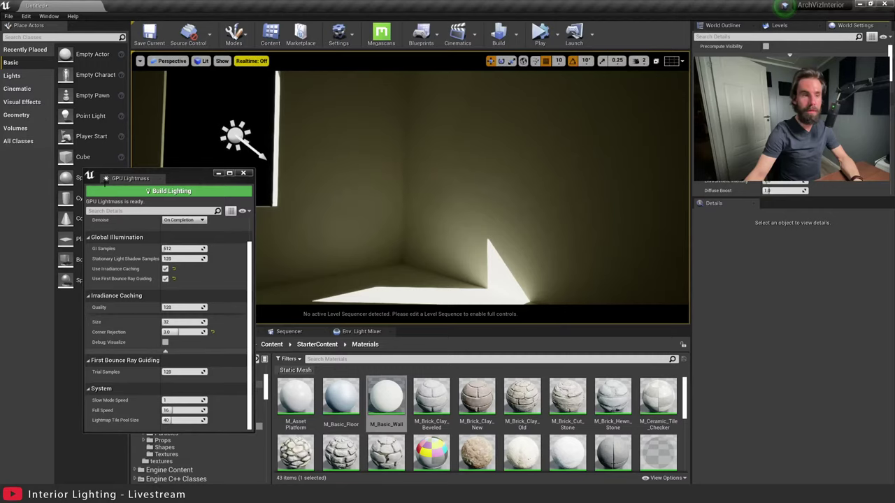
Frame the sunlit patch in the room corner and capture a screen snip of it as a reference.
right_drag(425, 231, 467, 274)
scroll(426, 231, up, 3)
scroll(425, 230, down, 3)
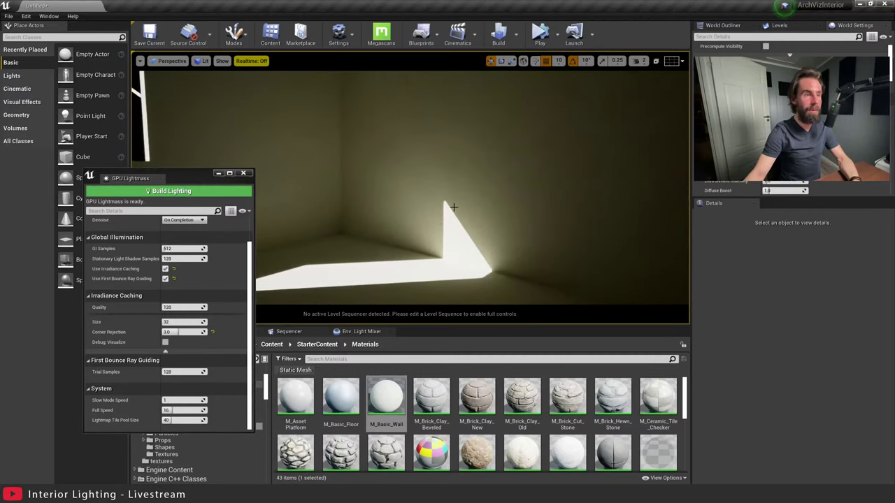
key(super+shift+s)
mouse_move(603, 92)
mouse_down()
mouse_move(455, 195)
mouse_move(184, 294)
mouse_up()
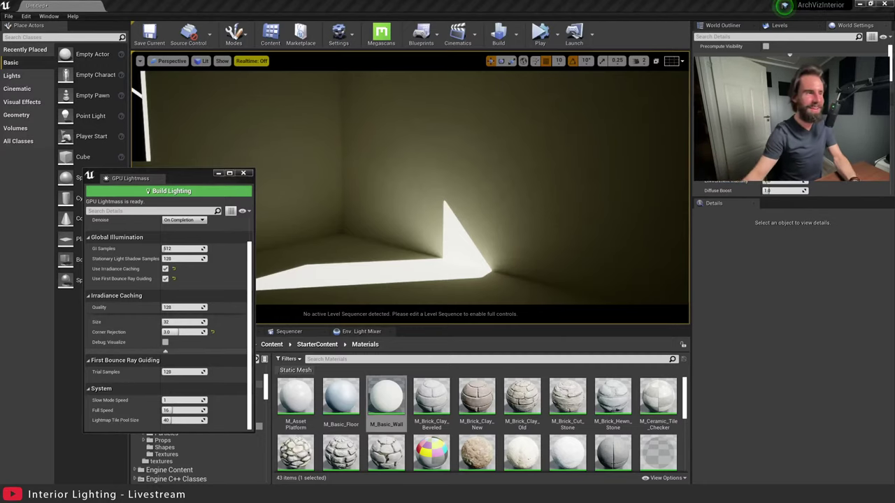
Show the room corner with the window edge and rebuild the lighting with GPU Lightmass.
right_drag(455, 181, 412, 168)
scroll(456, 182, down, 3)
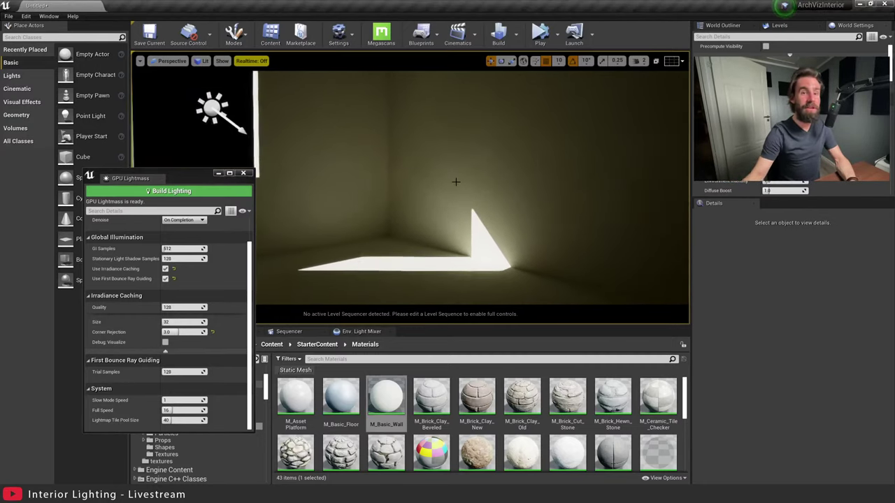
click(149, 191)
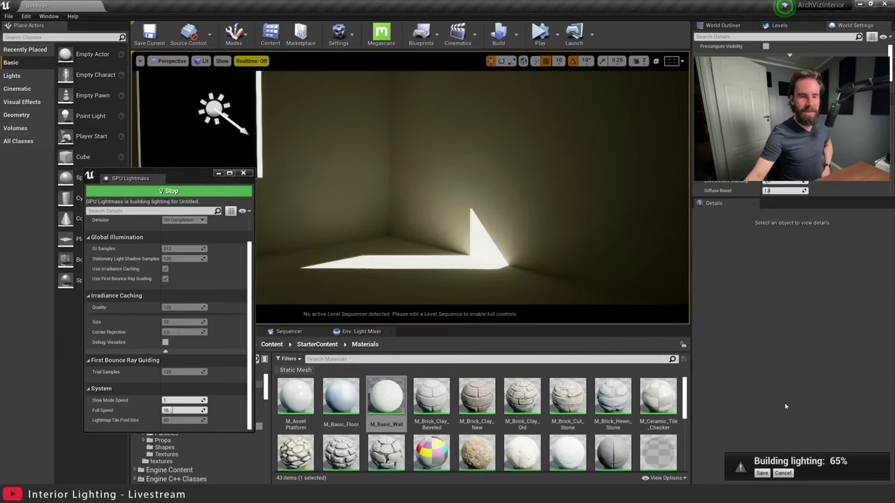
Examine the rebuilt bounce light on the walls, in the room corner and around the sunlit patch.
right_drag(515, 231, 657, 280)
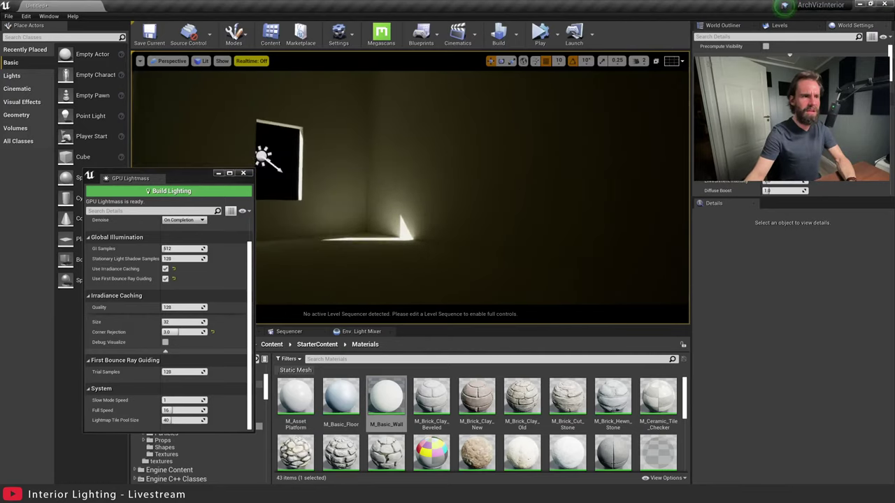
key(w)
mouse_move(410, 187)
right_down()
mouse_move(392, 188)
mouse_move(400, 200)
right_up()
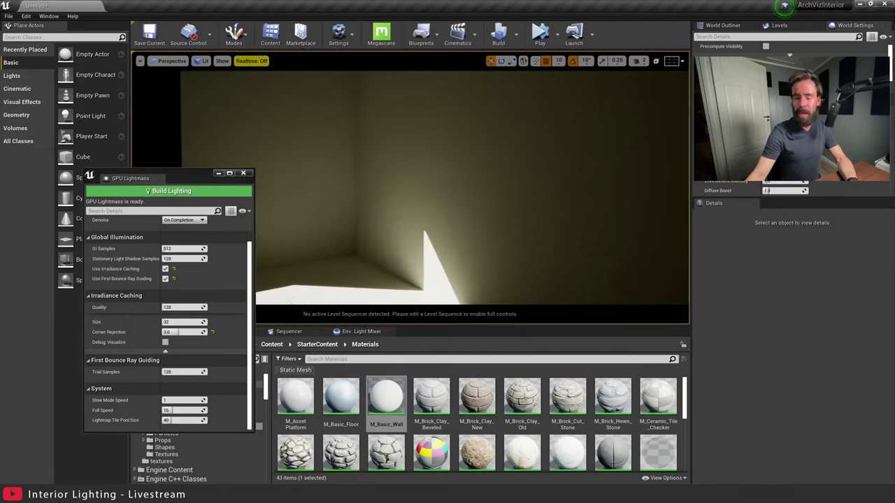
right_drag(513, 198, 449, 203)
key(w)
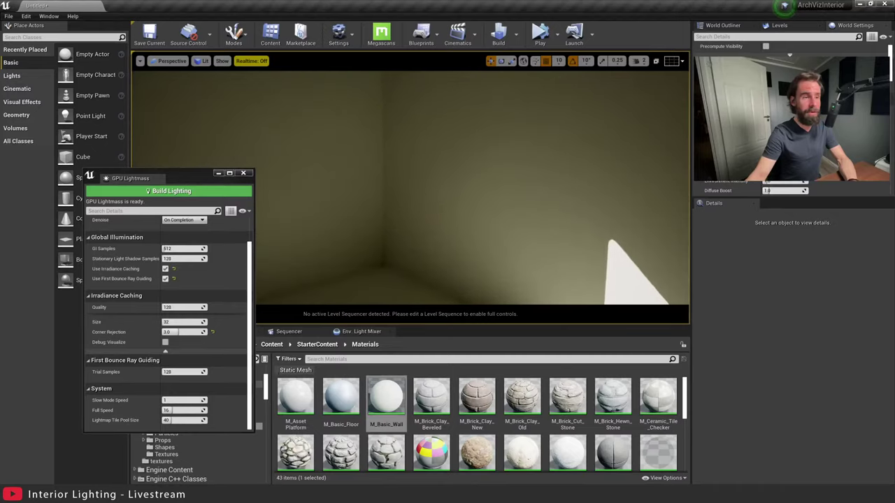
right_drag(377, 189, 501, 197)
key(w)
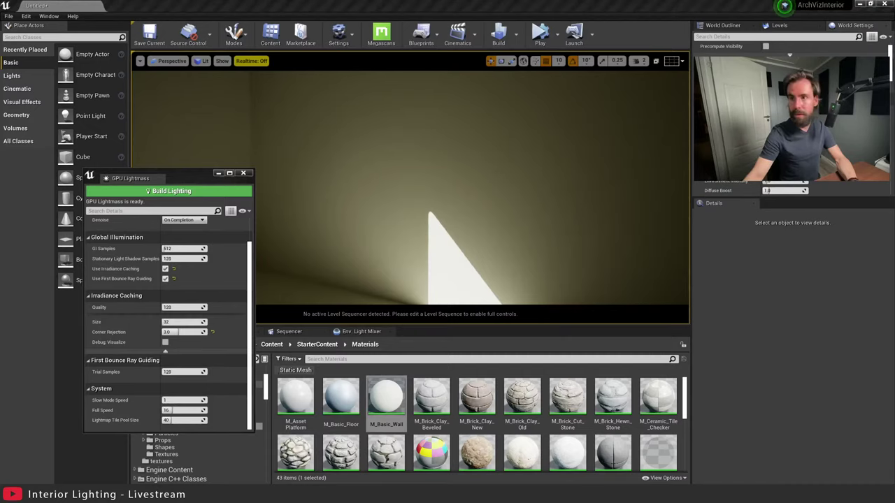
Compare the enlarged reference snip in Snip & Sketch with the new bake in the viewport, and close the snip.
mouse_move(717, 76)
mouse_down()
mouse_move(328, 63)
mouse_move(239, 42)
mouse_move(258, 56)
mouse_up()
scroll(286, 263, up, 1)
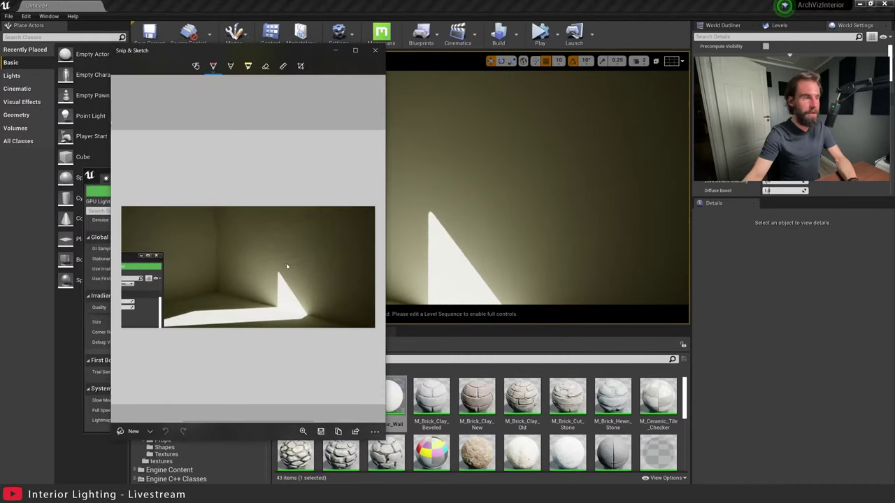
scroll(289, 234, down, 1)
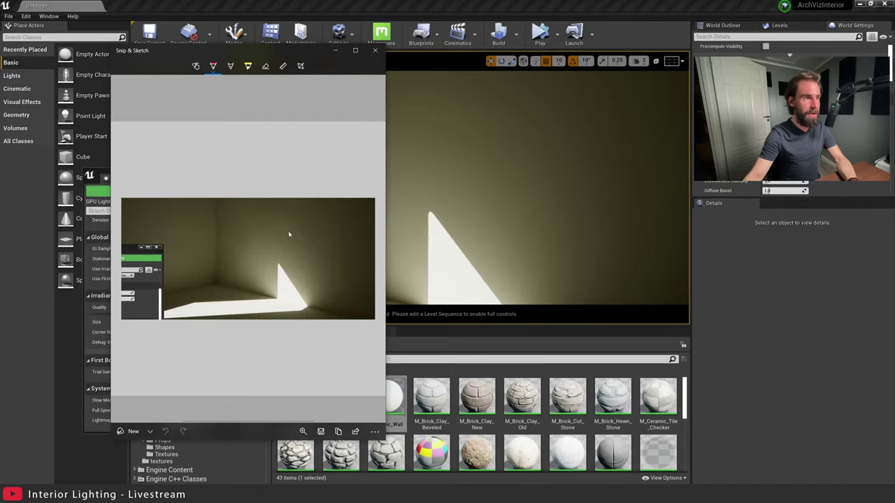
click(303, 432)
drag(251, 389, 263, 390)
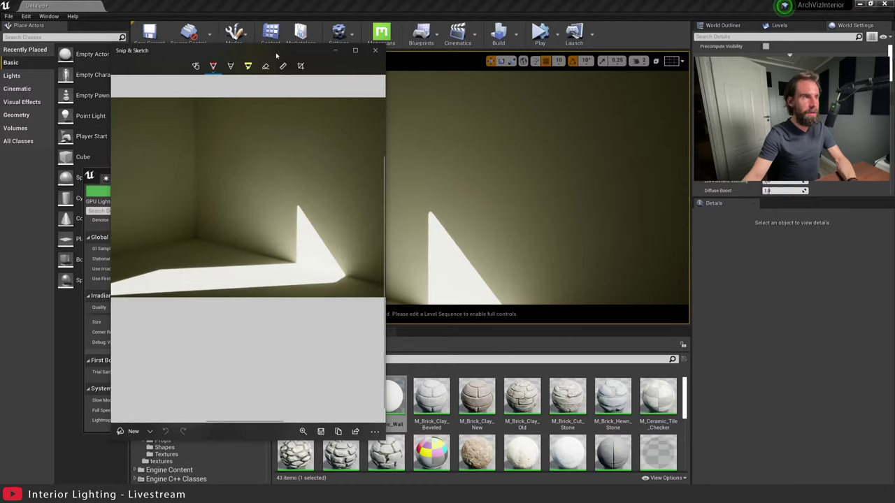
drag(259, 64, 197, 81)
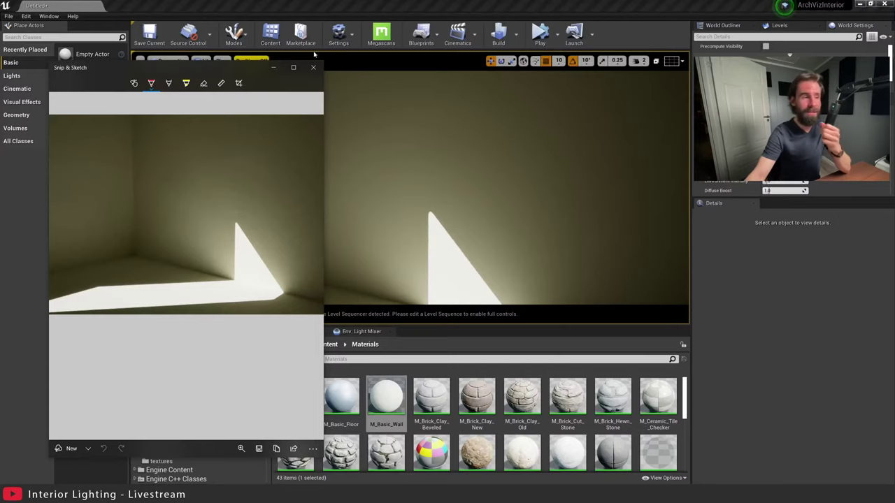
click(313, 69)
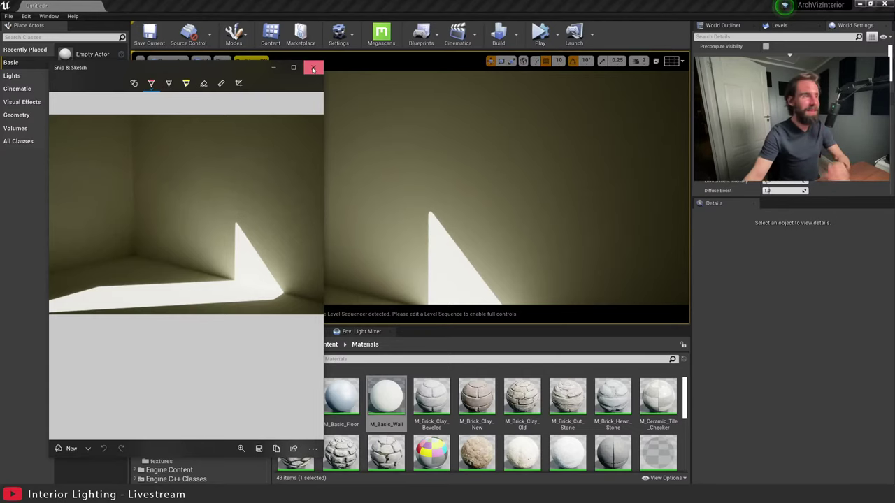
Bring the whole window wall into view and shorten and move the GPU Lightmass window clear of it.
mouse_move(391, 182)
right_down()
mouse_move(300, 180)
mouse_move(353, 180)
mouse_move(332, 171)
mouse_move(336, 154)
right_up()
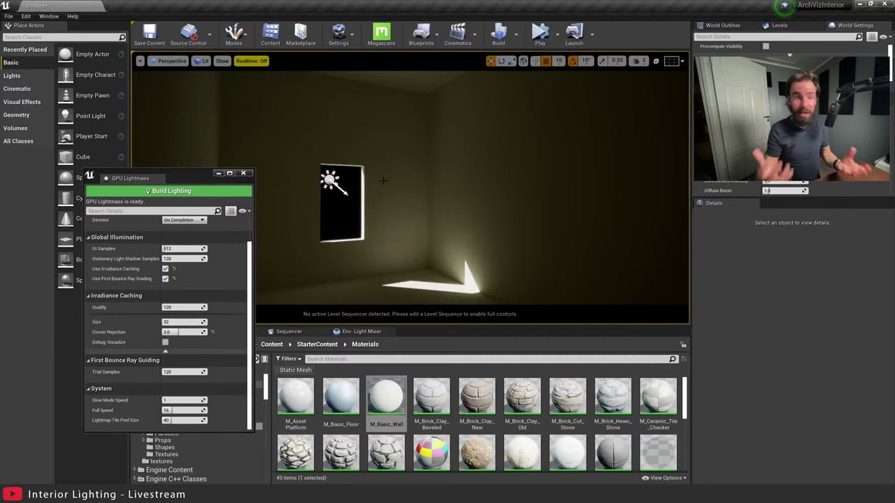
drag(187, 180, 238, 86)
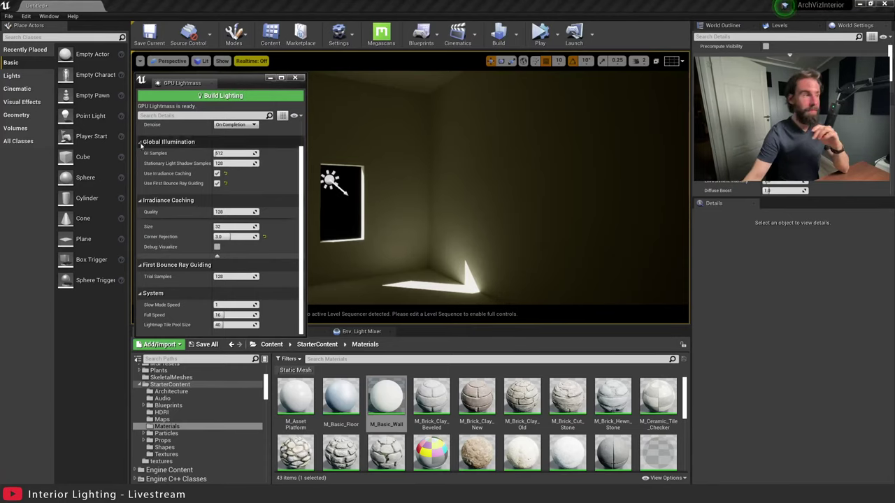
drag(242, 337, 248, 320)
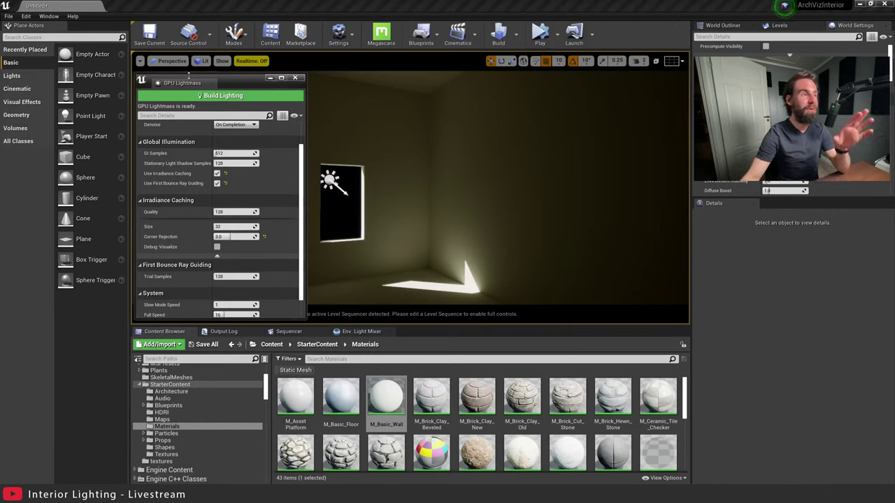
drag(228, 80, 754, 227)
right_drag(404, 173, 355, 183)
key(s)
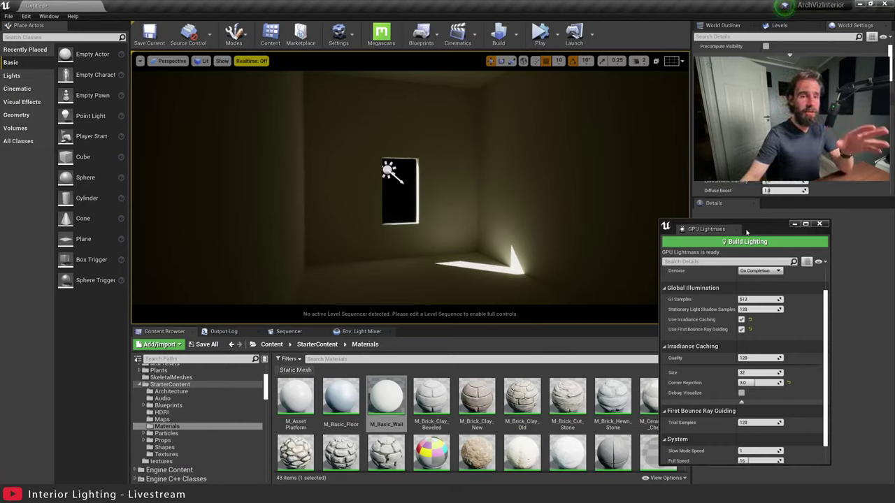
drag(756, 230, 262, 209)
drag(145, 231, 140, 232)
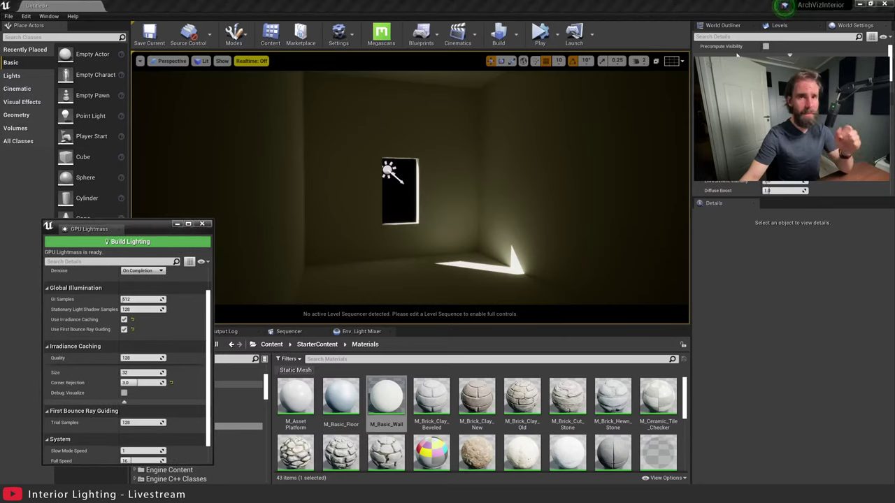
Select the PostProcessVolume in the World Outliner and filter its details by "indirect".
click(713, 28)
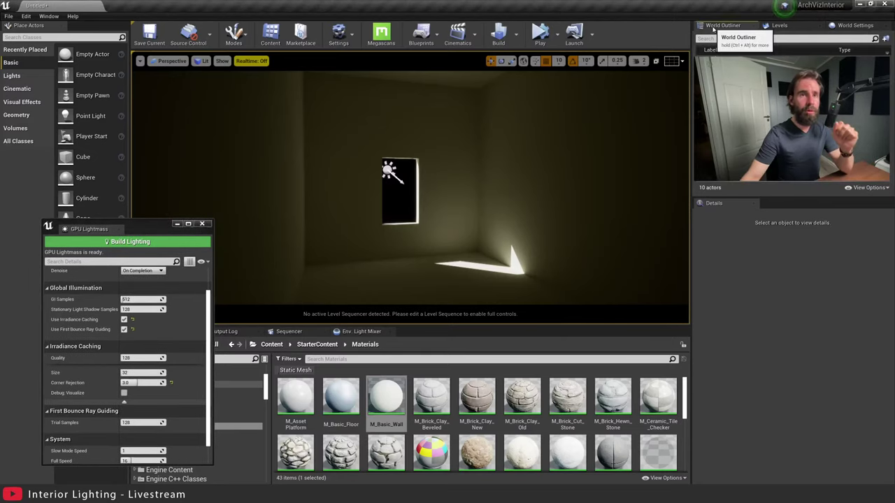
click(719, 115)
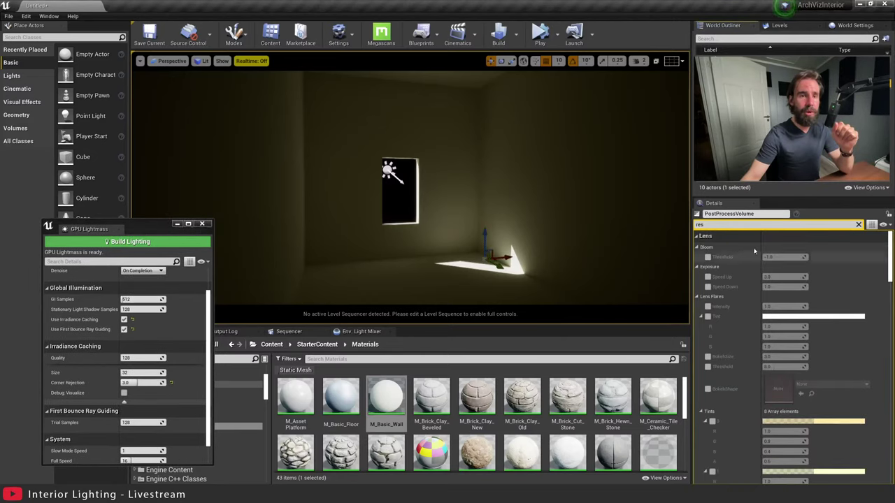
click(719, 224)
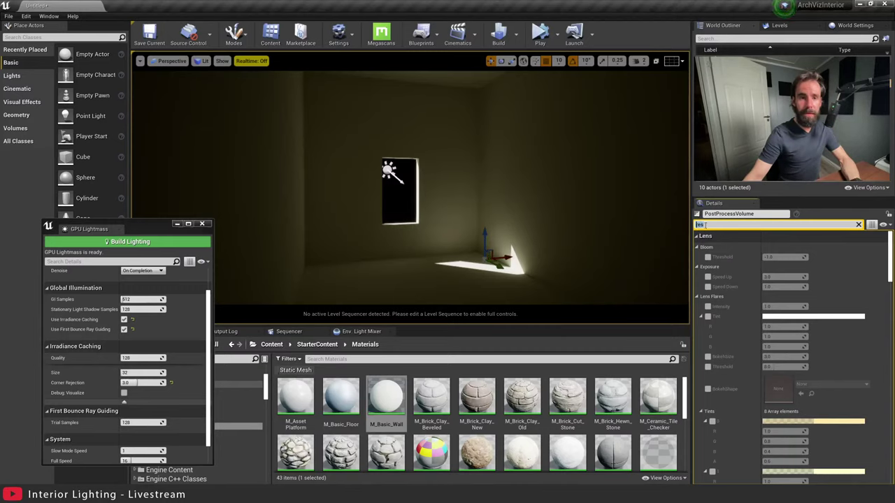
click(788, 226)
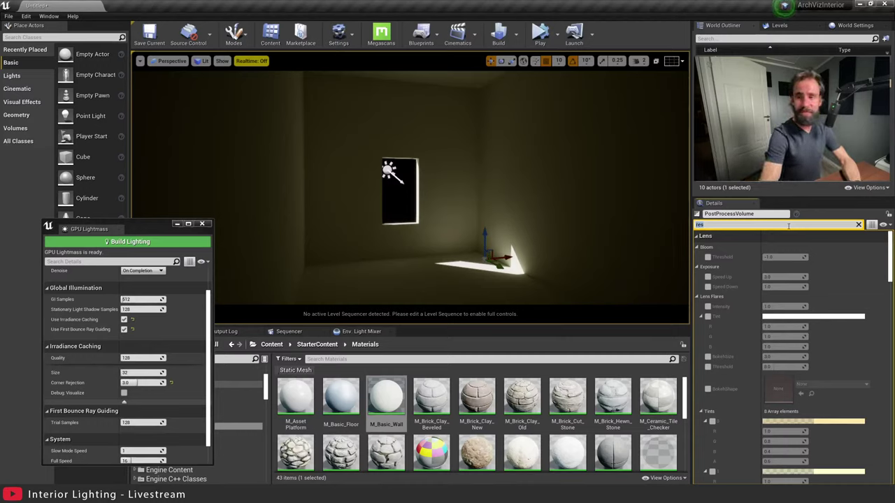
key(BackSpace)
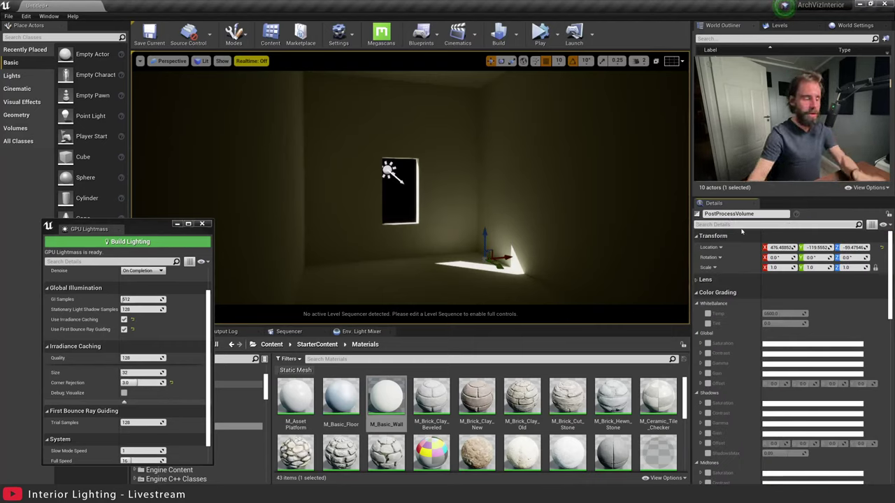
text(indire)
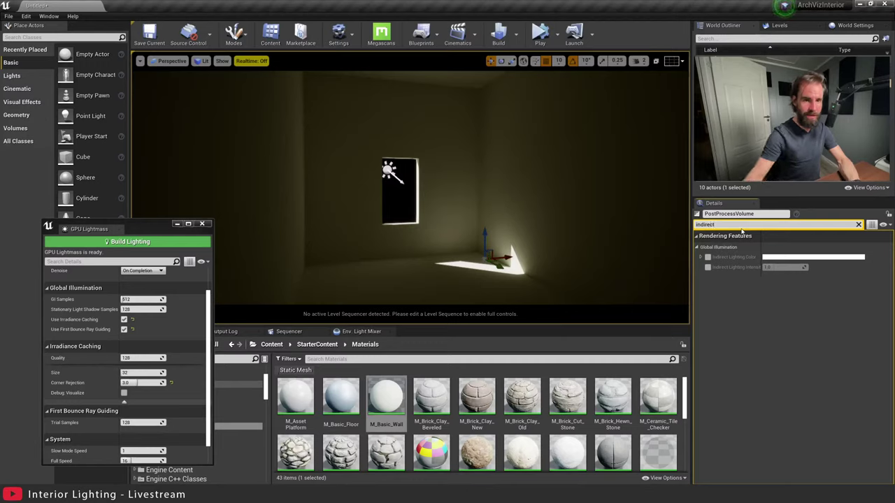
text(ct)
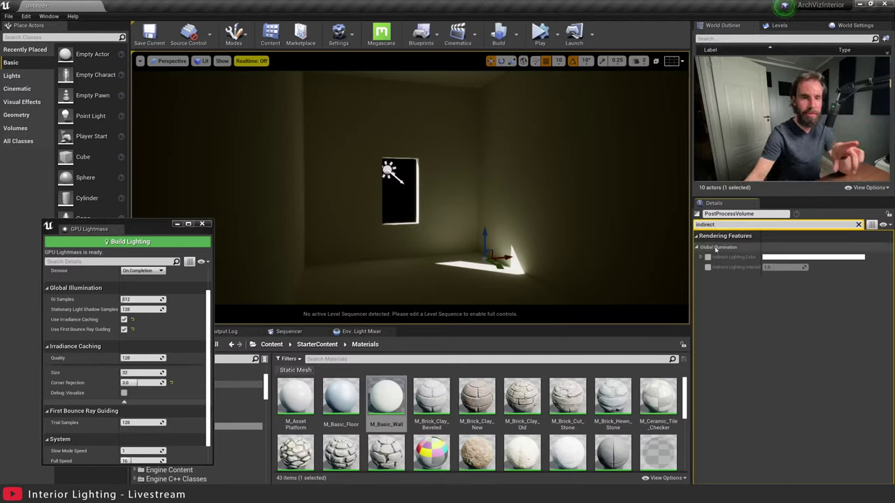
Enable the volume's Indirect Lighting Intensity, try about 2.45, settle on about 1.17, and deselect the volume.
middle_drag(494, 194, 494, 215)
mouse_move(494, 216)
right_down()
mouse_move(500, 225)
mouse_move(497, 218)
right_up()
key(w)
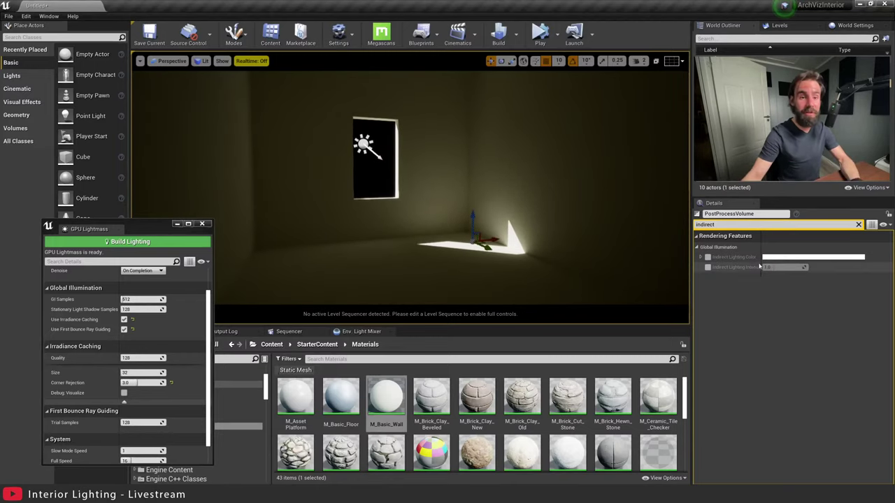
click(707, 267)
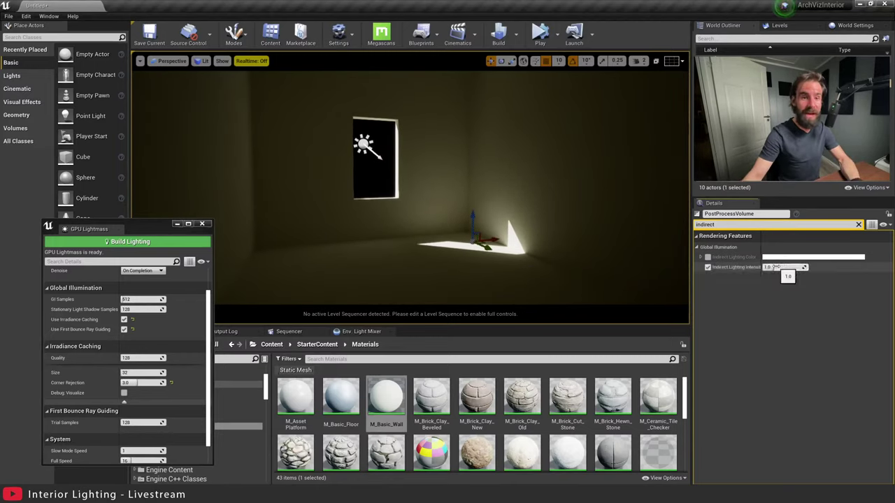
drag(775, 267, 797, 267)
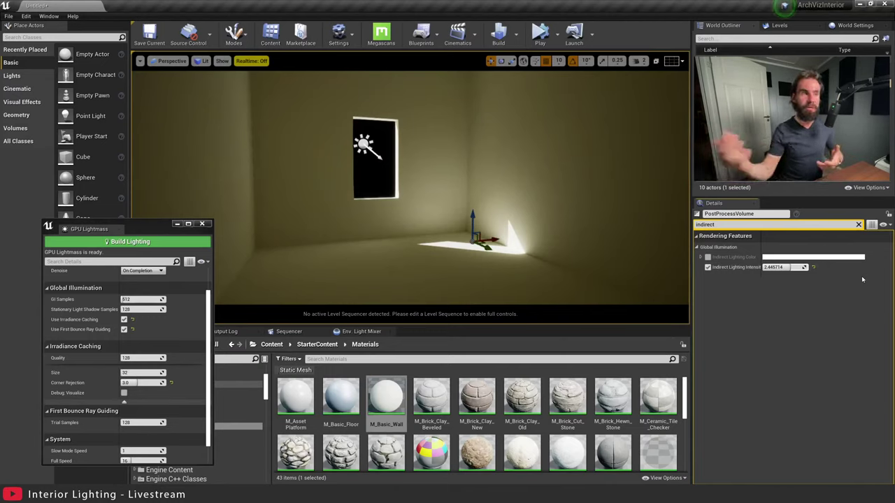
drag(789, 267, 769, 267)
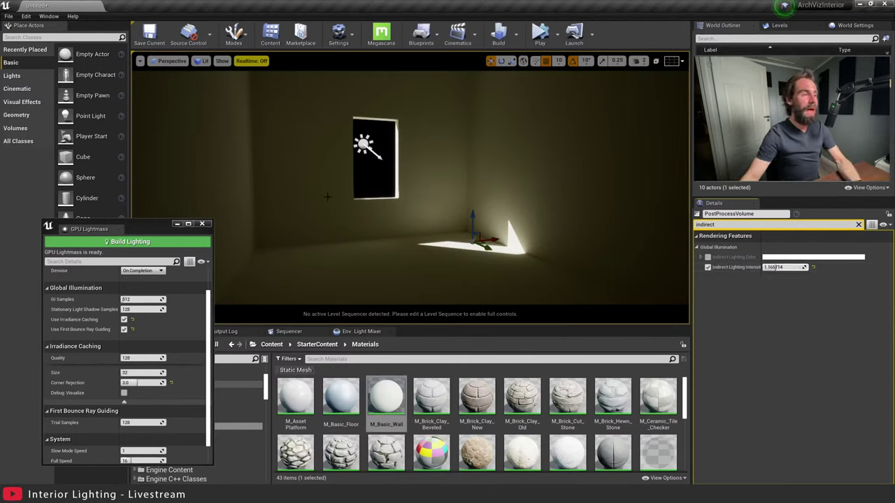
key(Escape)
right_drag(453, 208, 470, 207)
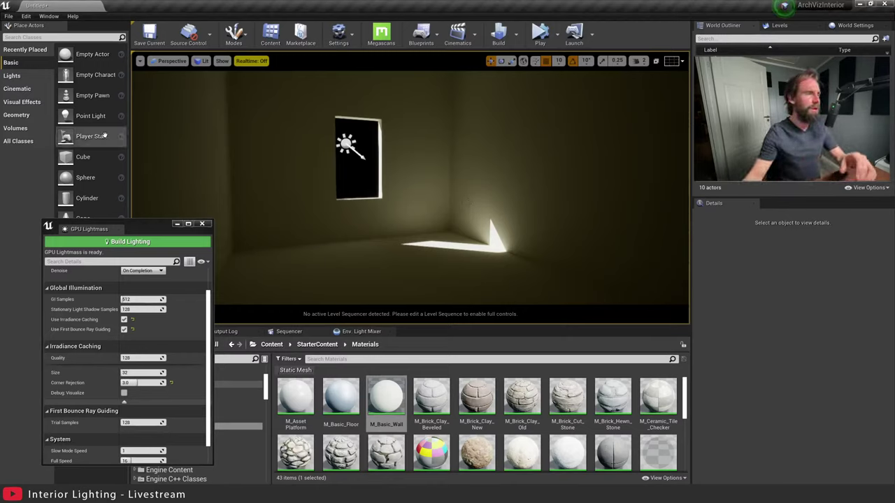
Place the SM_Wall_Right mesh from the personal subfolder of Developers into the level outside the room.
right_drag(442, 217, 290, 166)
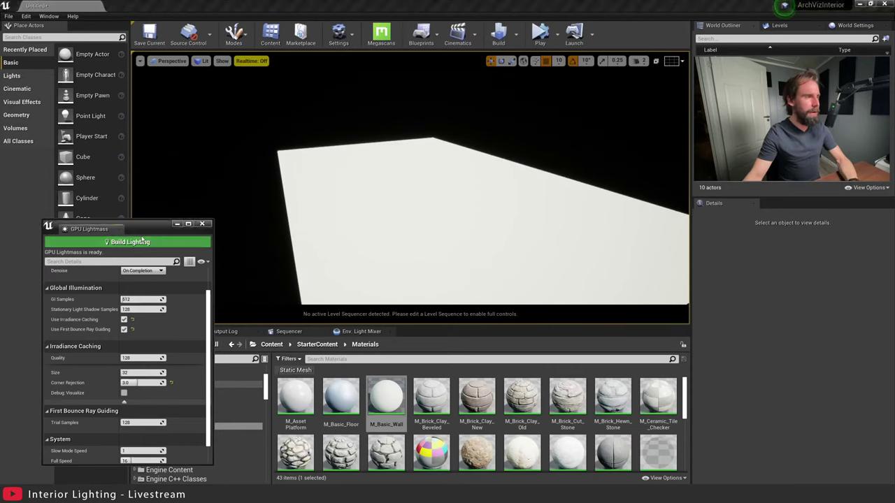
drag(147, 231, 237, 78)
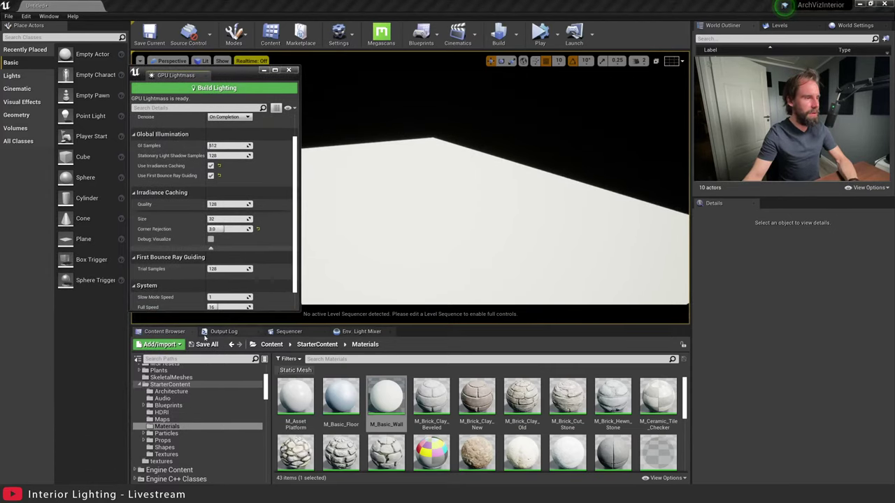
scroll(200, 412, up, 3)
click(196, 412)
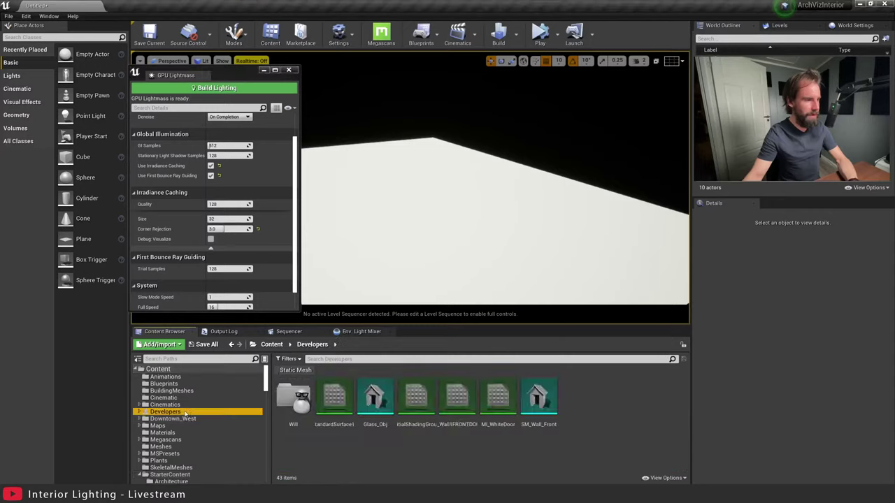
double_click(293, 398)
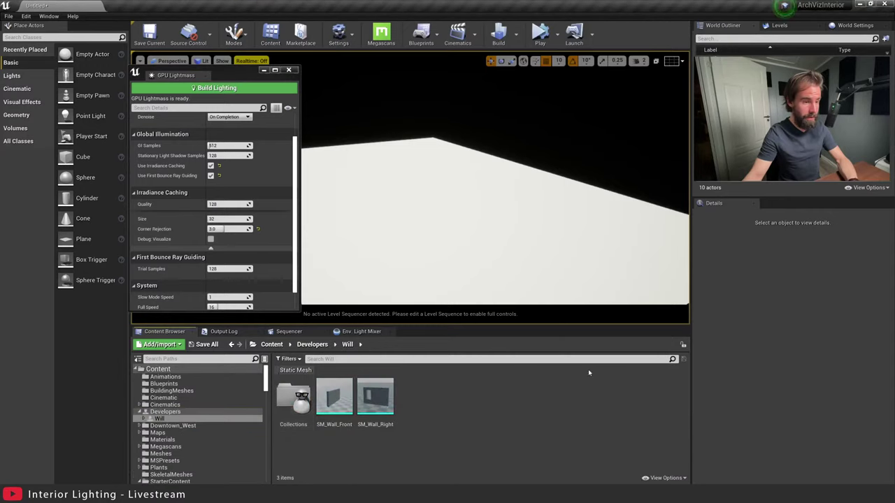
drag(376, 400, 583, 173)
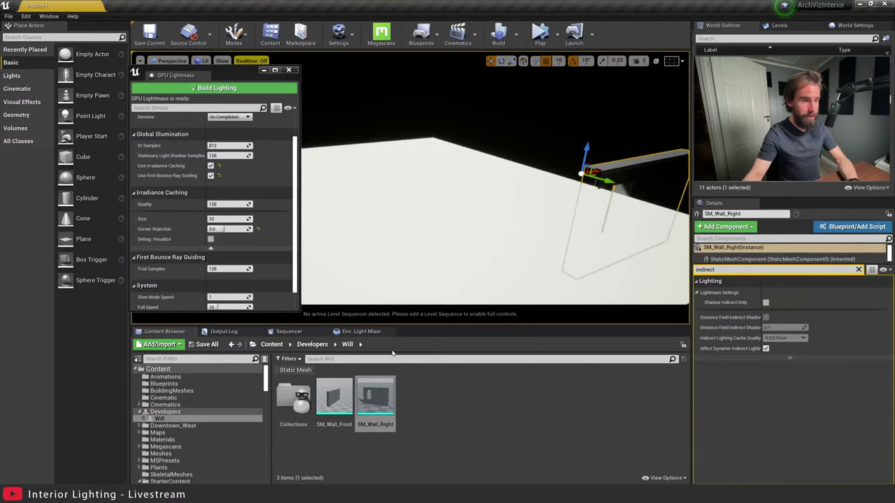
Place the SM_Wall_Front mesh in the level next to the other wall outside the room.
drag(334, 397, 601, 203)
key(f)
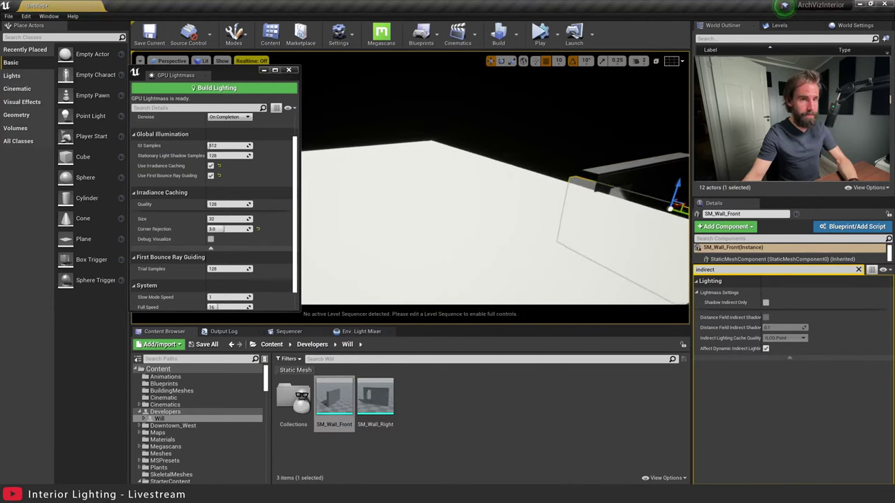
right_drag(489, 210, 391, 167)
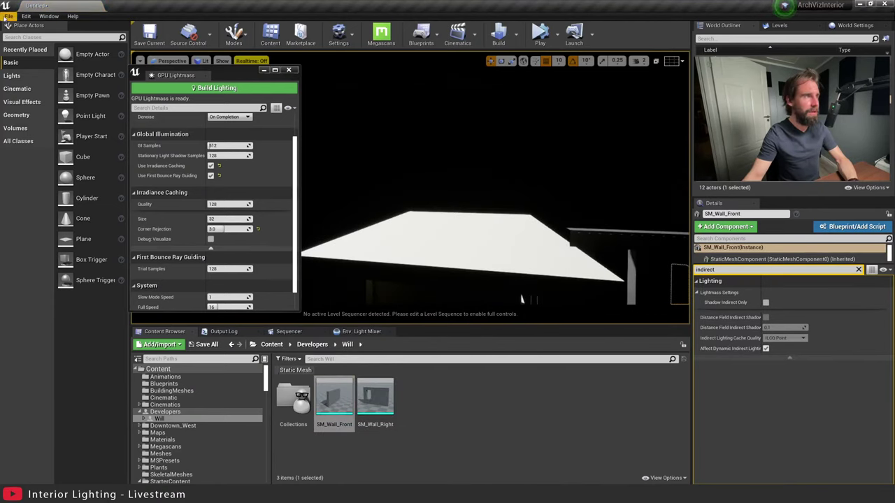
Open the recent level "test" without saving the untitled level, and view its desk and window corner.
click(8, 16)
mouse_move(70, 290)
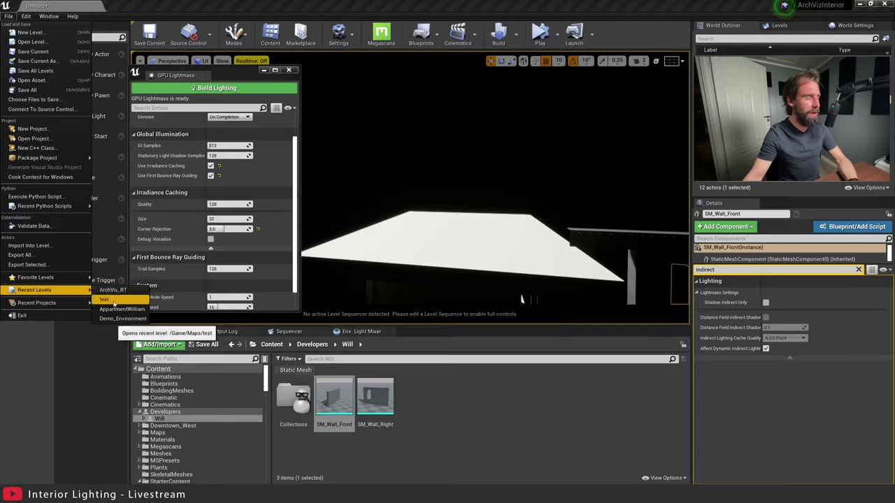
click(105, 299)
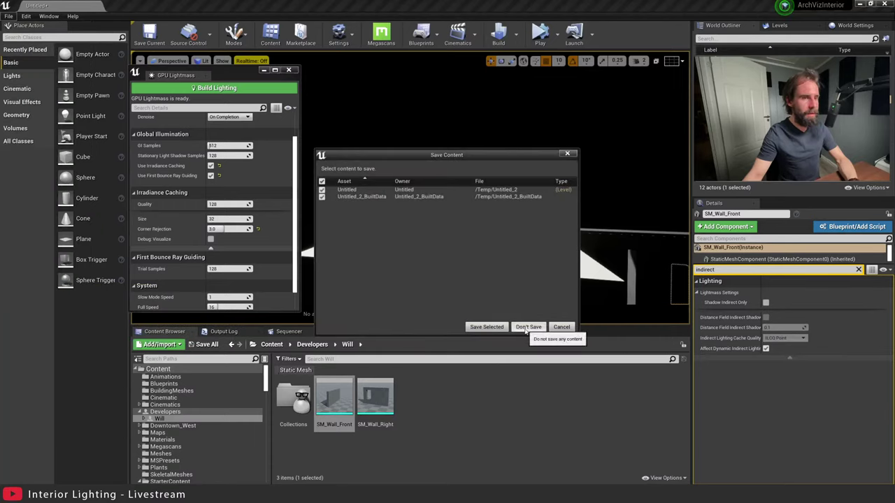
click(527, 327)
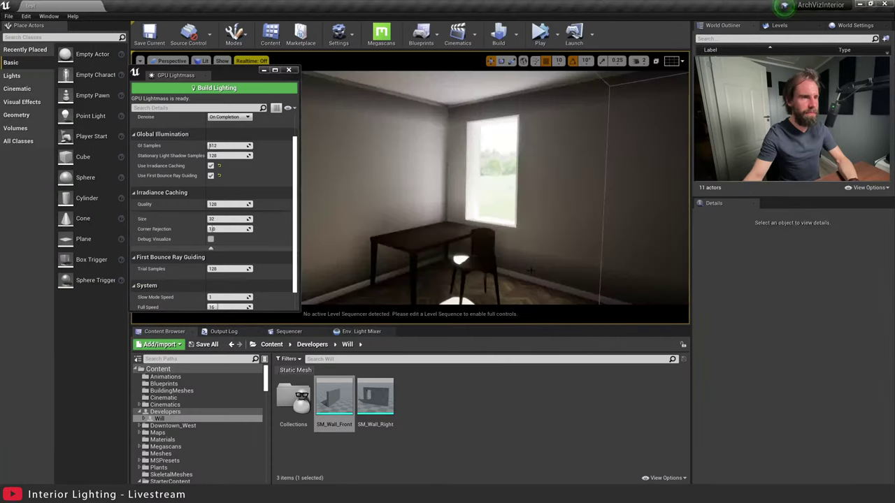
right_drag(629, 133, 628, 133)
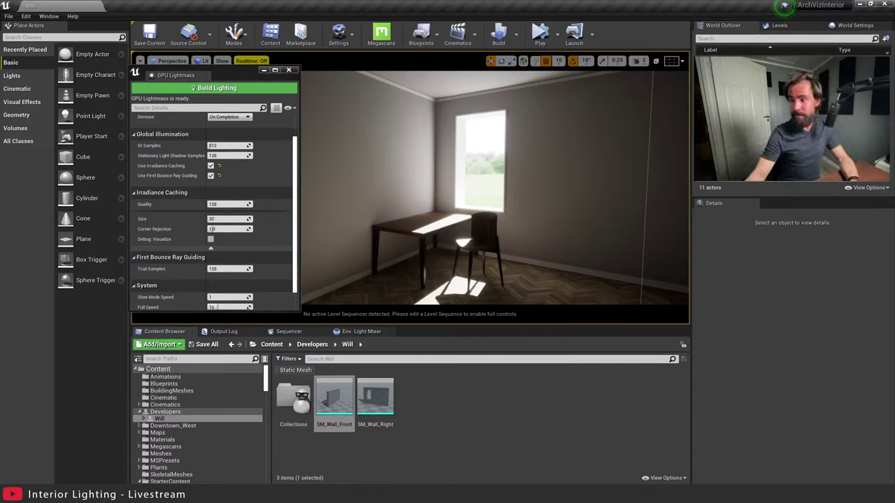
right_drag(541, 239, 516, 221)
scroll(516, 222, down, 1)
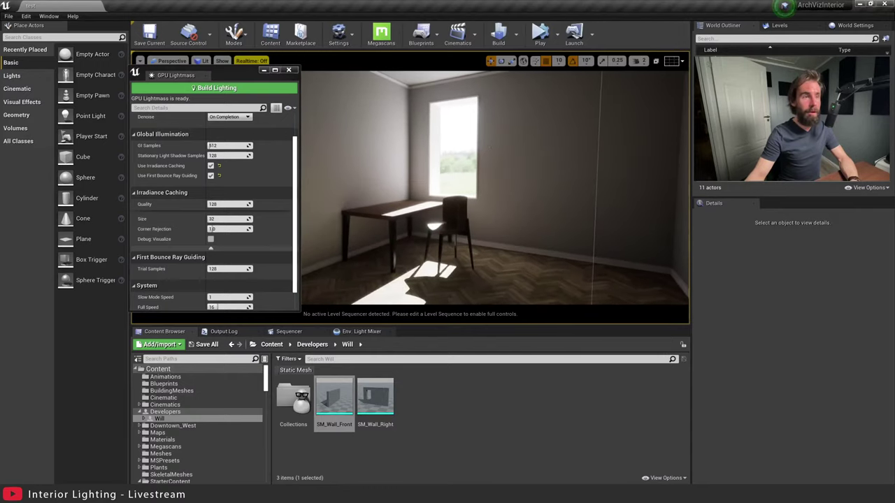
Delete the HDRIBackdrop and the DirectionalLight from the level.
click(790, 149)
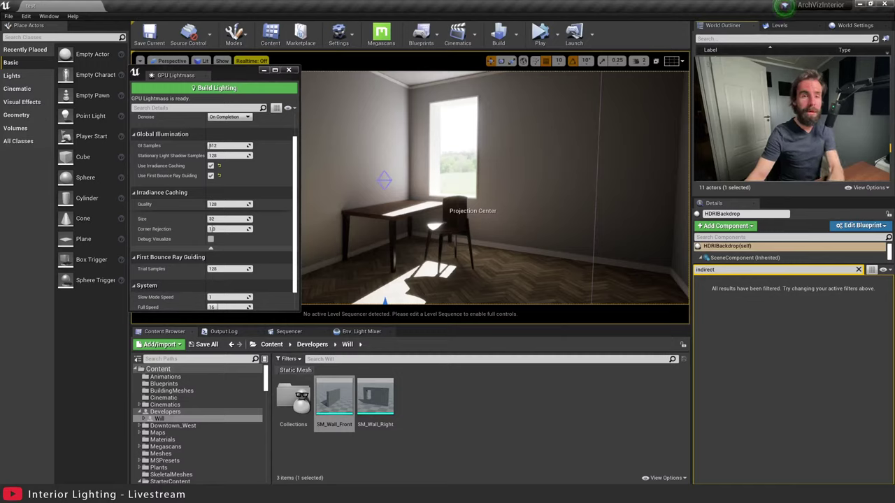
key(Delete)
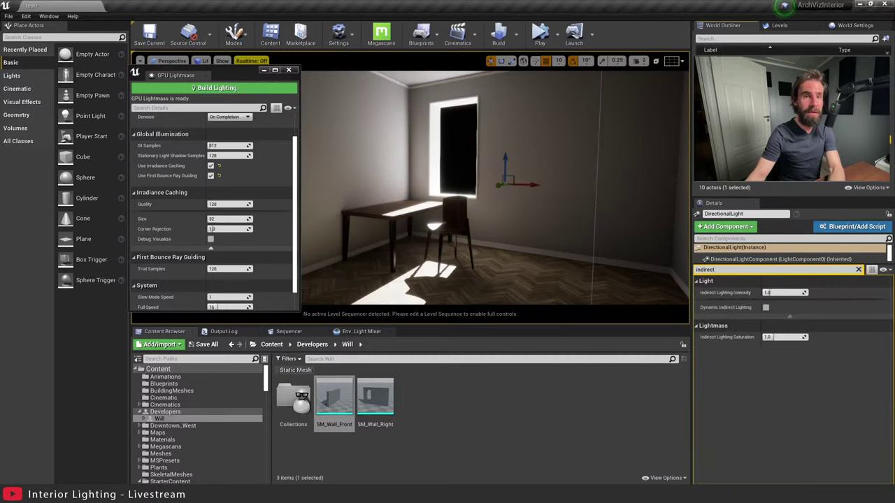
right_drag(511, 159, 413, 169)
click(516, 44)
right_drag(567, 133, 598, 121)
key(ctrl+z)
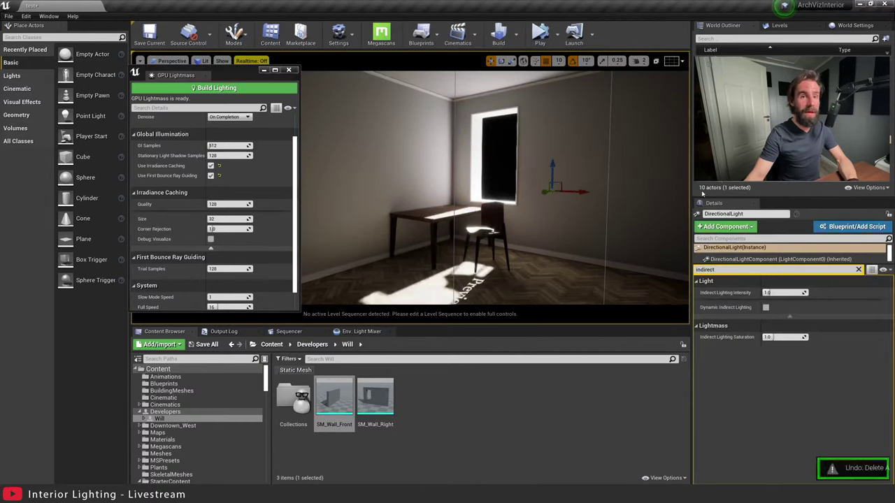
drag(568, 192, 538, 192)
key(Delete)
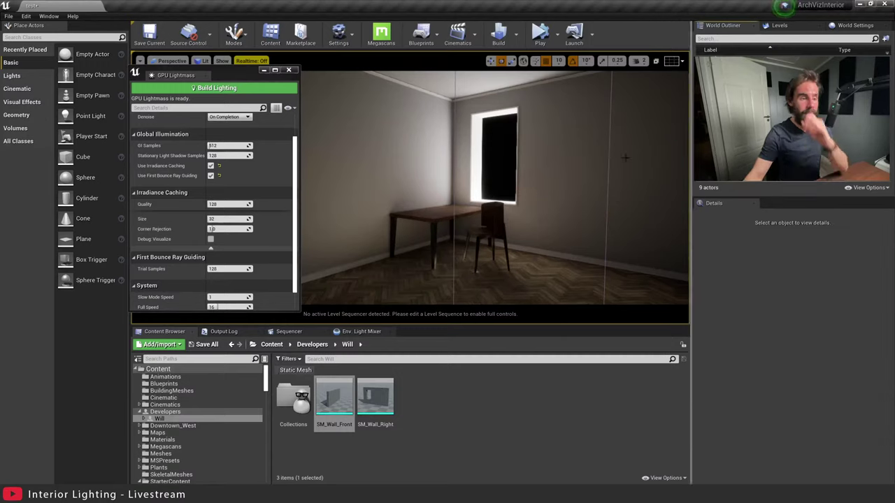
Examine the baked lighting on the room's walls, ceiling corner, floor and desk without the backdrop and directional light.
right_drag(470, 211, 545, 189)
right_drag(490, 140, 517, 136)
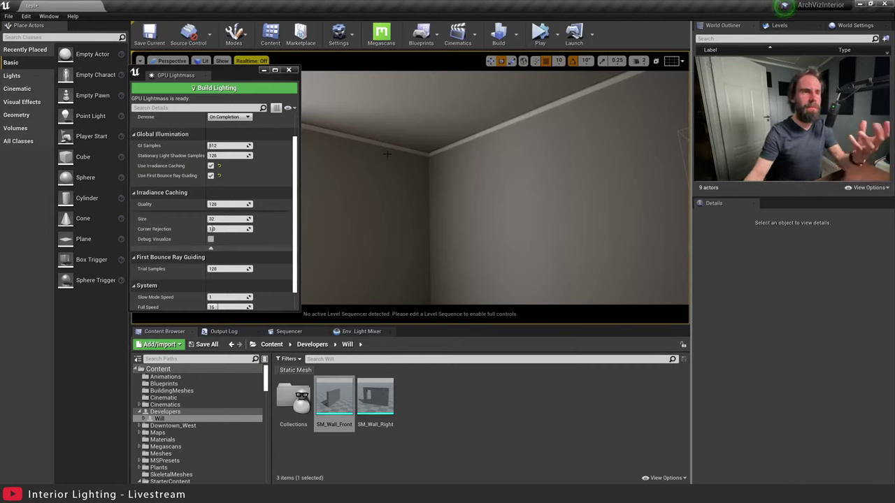
right_drag(503, 135, 531, 126)
right_click(531, 124)
right_drag(279, 257, 278, 235)
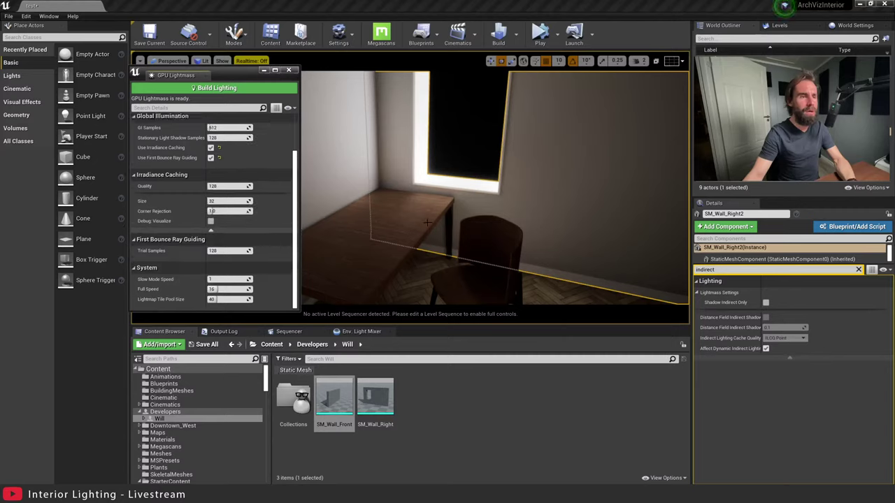
right_drag(444, 252, 444, 297)
key(Escape)
right_drag(445, 252, 535, 183)
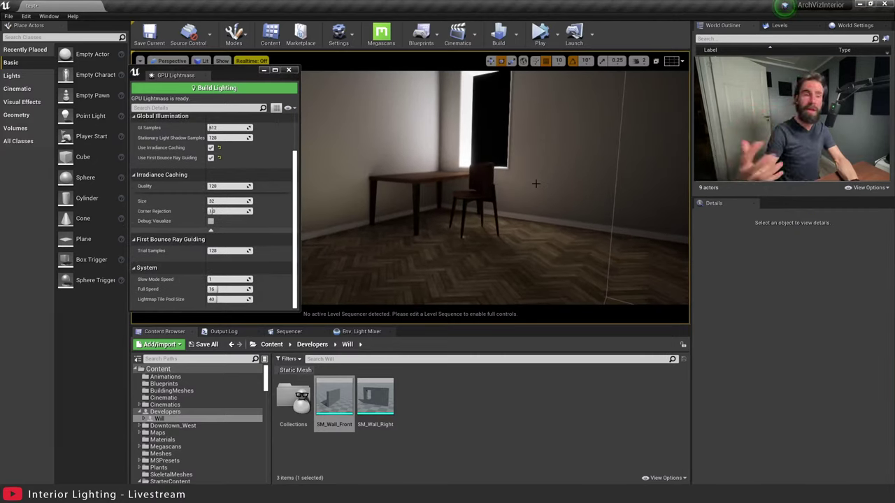
right_drag(495, 188, 495, 159)
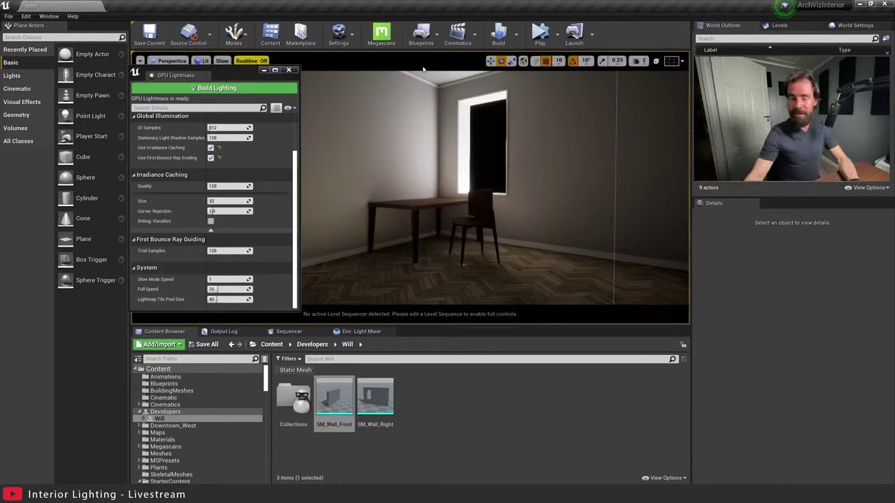
right_drag(384, 153, 367, 160)
right_drag(579, 160, 538, 170)
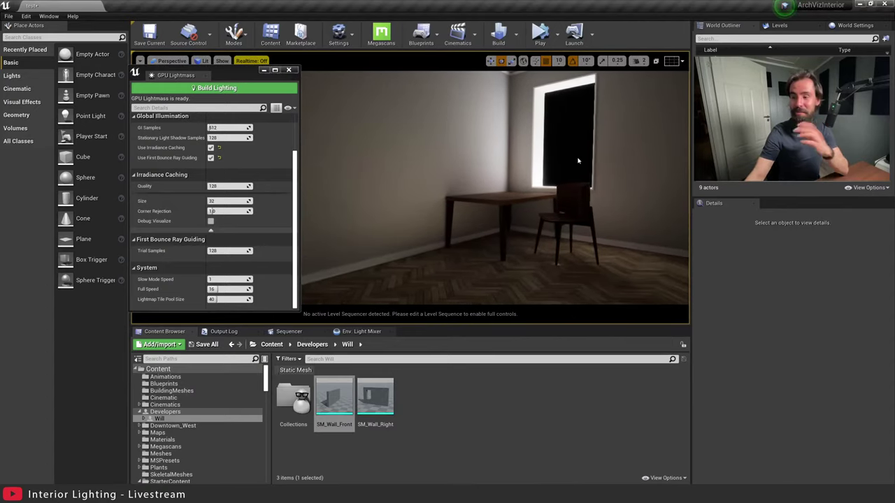
Shift the GPU Lightmass window slightly and place a new Directional Light beside the chair in the room.
mouse_move(232, 82)
mouse_down()
mouse_move(244, 89)
mouse_move(233, 79)
mouse_up()
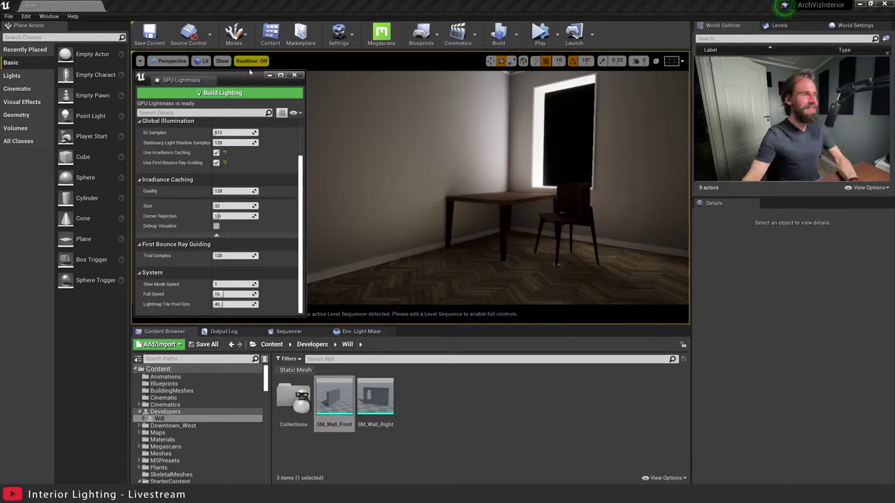
drag(237, 79, 238, 83)
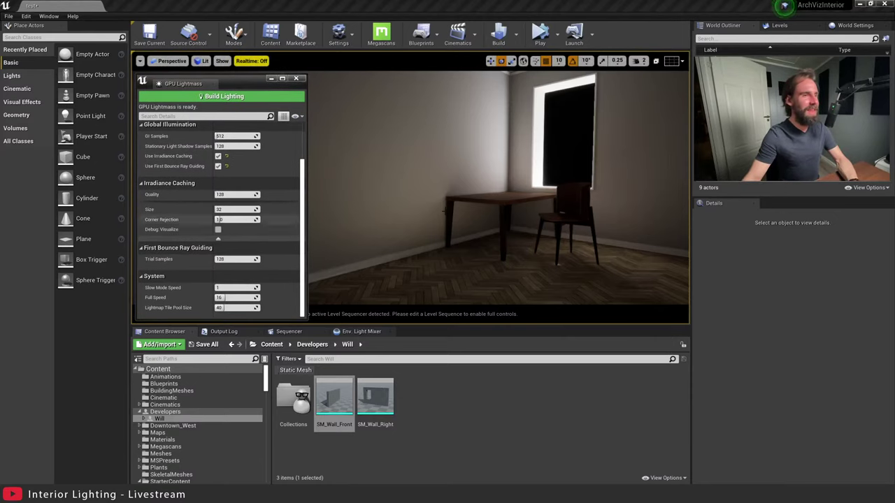
right_drag(444, 210, 419, 211)
click(21, 75)
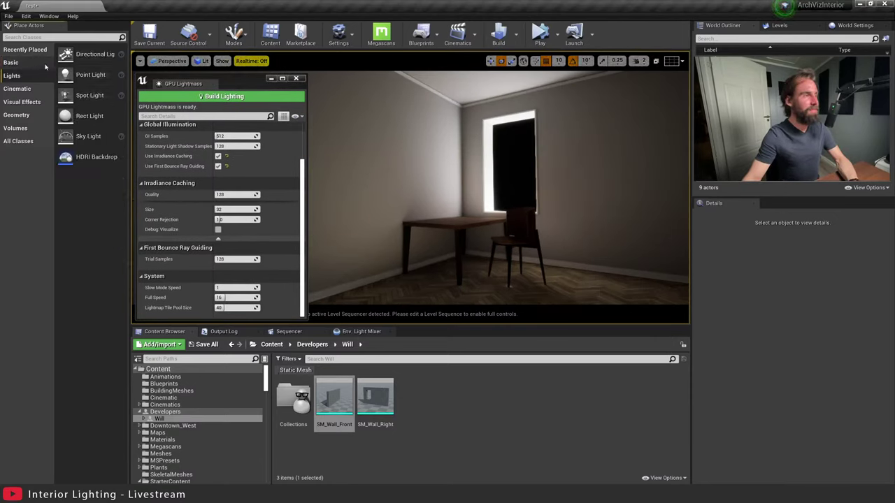
drag(84, 53, 480, 240)
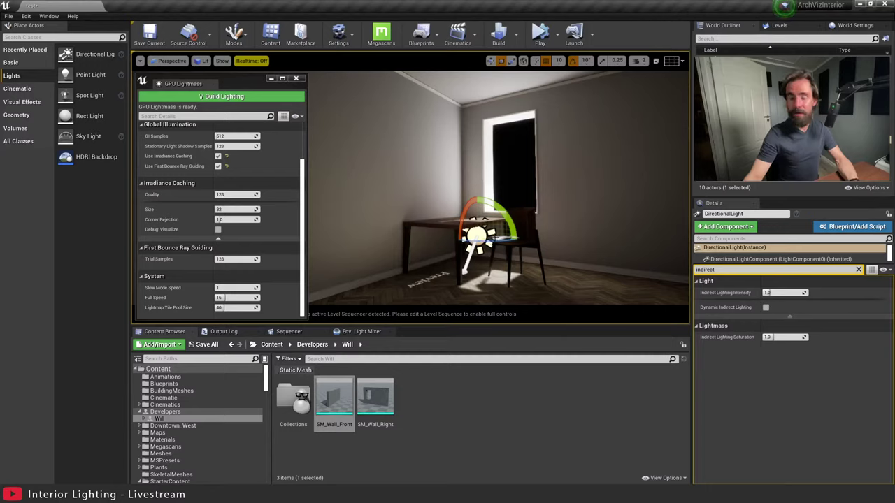
Rotate the Directional Light so that sunlight enters through the window onto the desk and floor.
right_drag(455, 229, 480, 229)
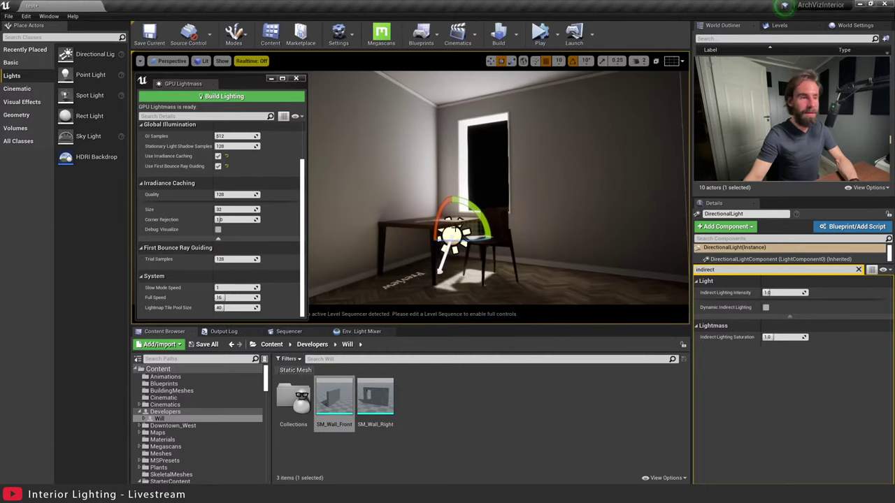
drag(442, 213, 448, 204)
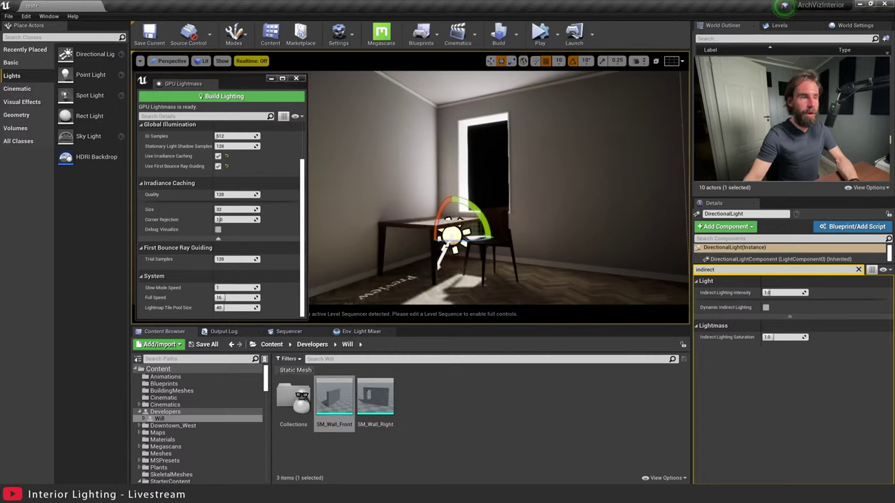
drag(451, 246, 503, 242)
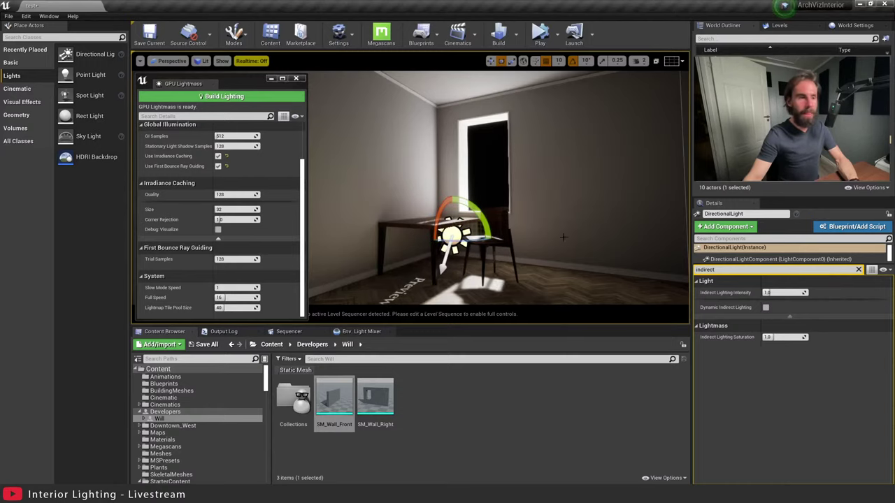
right_drag(564, 237, 563, 219)
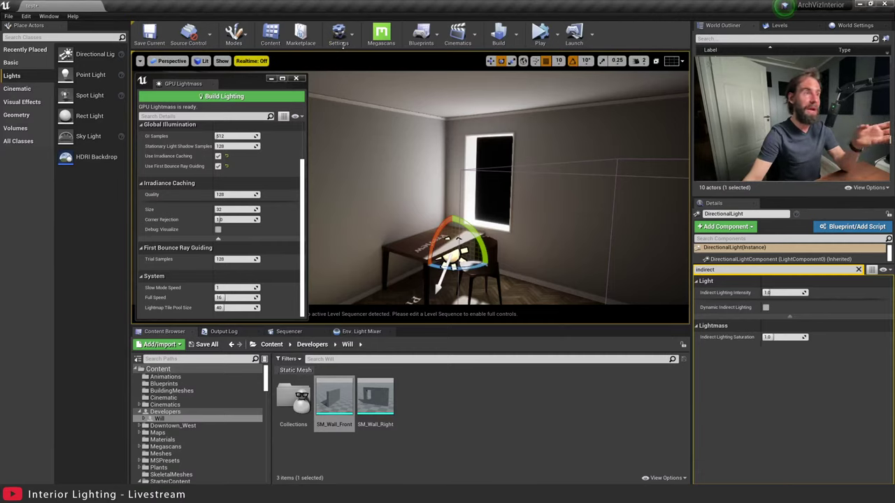
Search the editor's plugins for "hdri" to check the HDRIBackdrop plugin, and close the plugin browser.
click(338, 33)
click(364, 82)
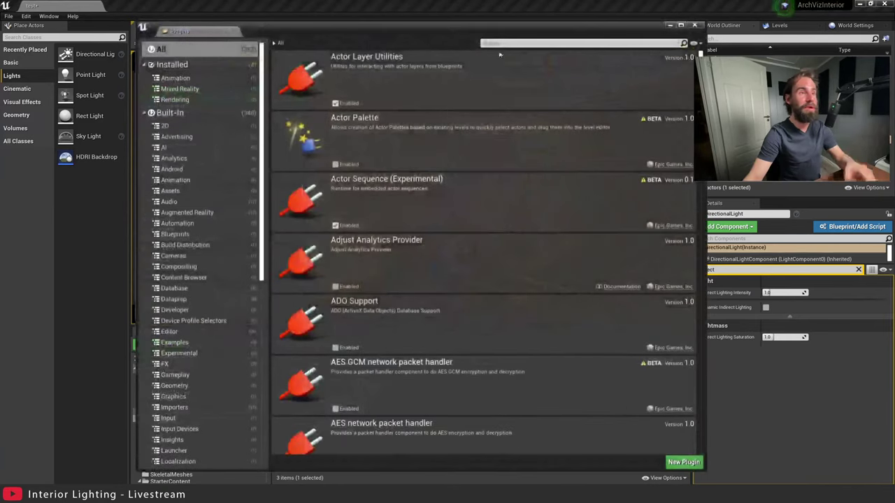
text(hdri)
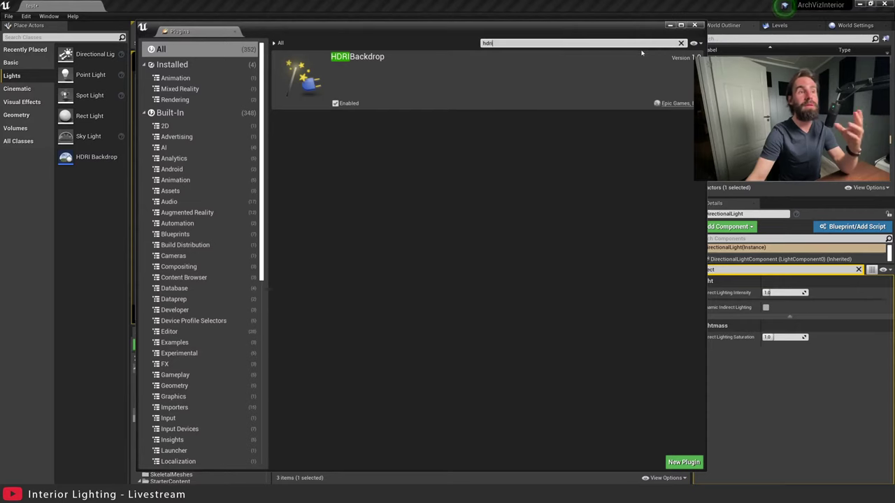
click(696, 26)
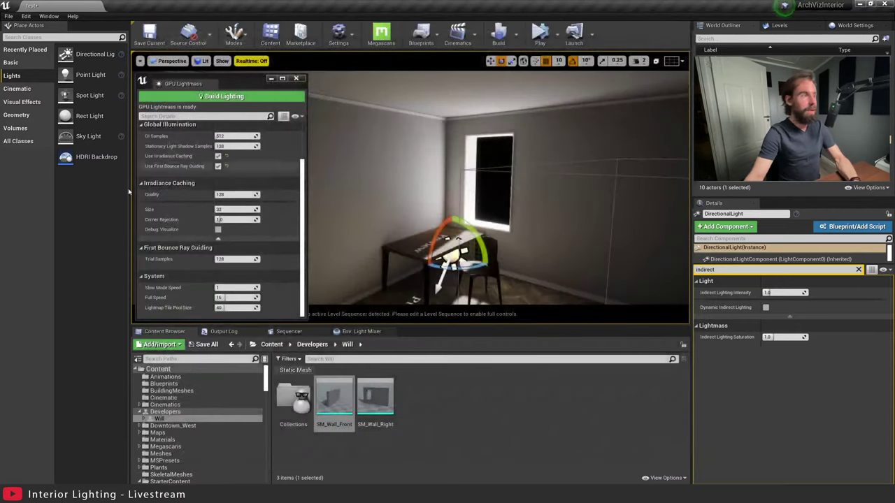
Place an HDRI Backdrop in the room and view the desk and window from inside.
drag(70, 158, 447, 252)
key(f)
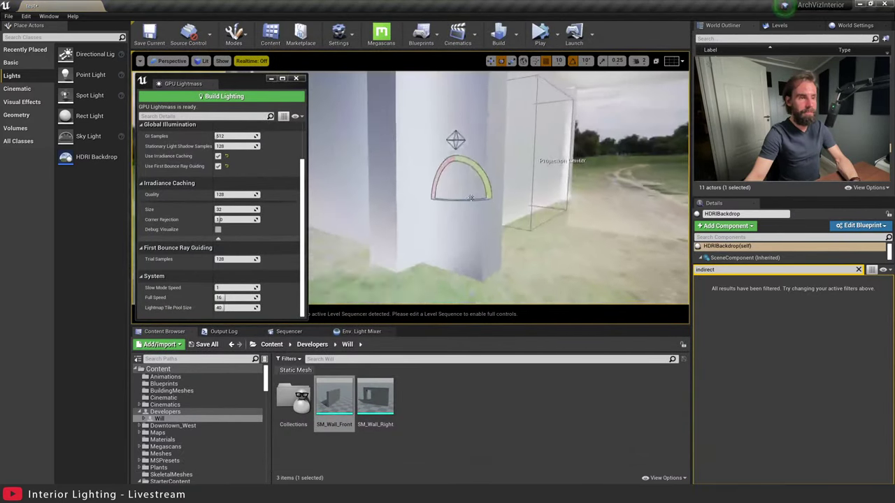
key(w)
mouse_move(524, 197)
right_down()
mouse_move(490, 210)
mouse_move(489, 171)
mouse_move(539, 194)
right_up()
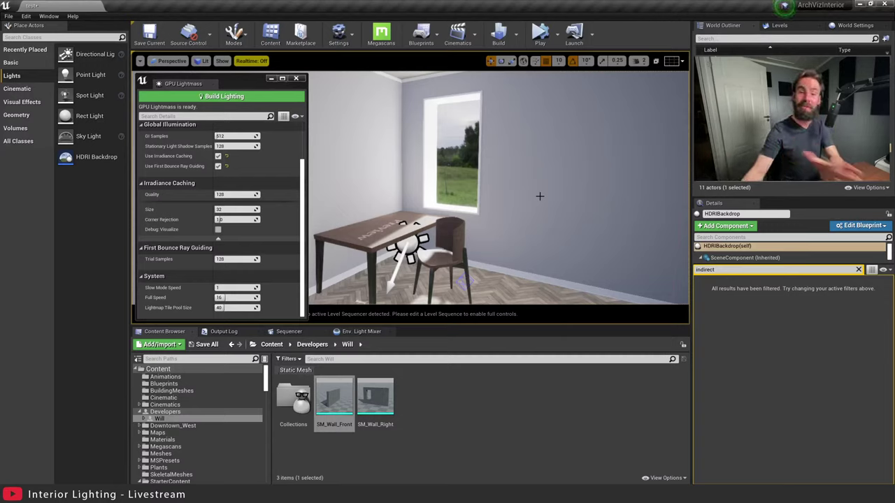
mouse_move(420, 200)
right_down()
mouse_move(415, 189)
mouse_move(432, 195)
right_up()
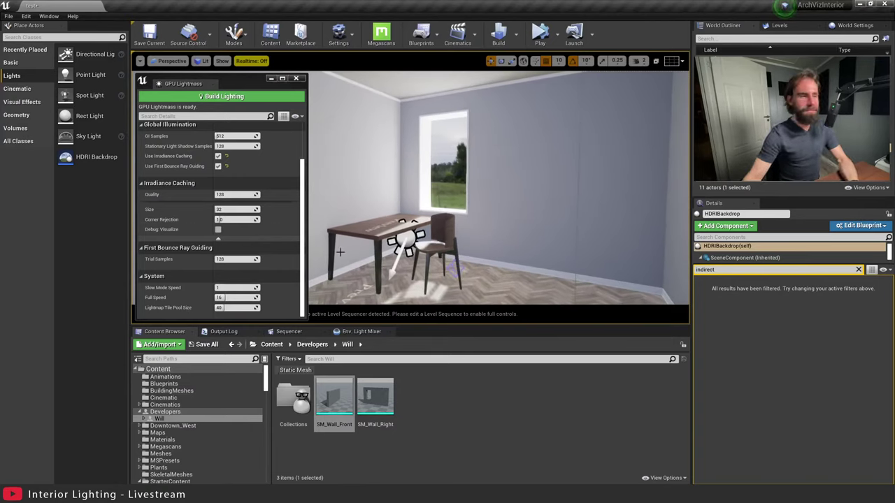
Select the HDRIBackdrop from outside the building and try rotating it about its vertical axis.
click(412, 237)
right_drag(412, 237, 412, 237)
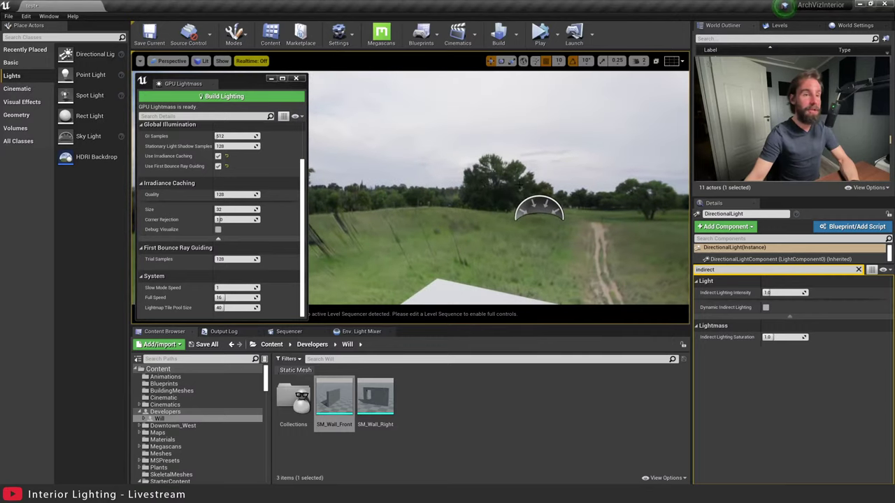
right_drag(519, 184, 559, 172)
click(559, 172)
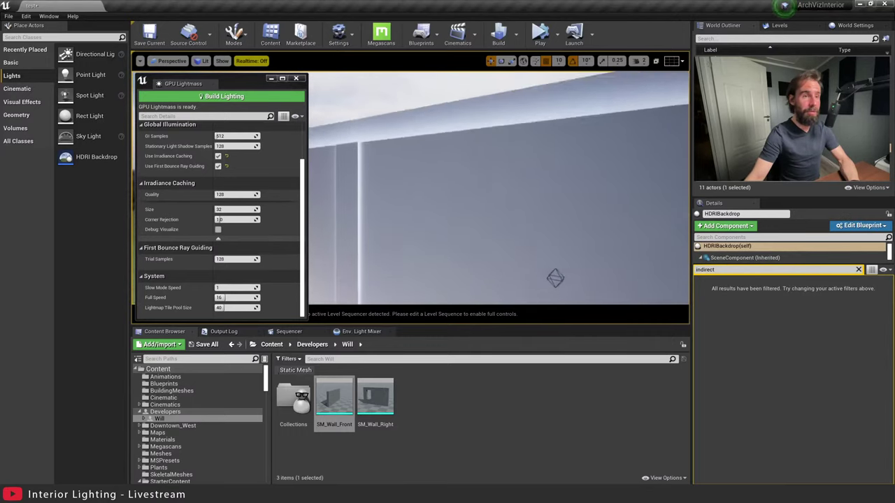
right_drag(555, 90, 555, 91)
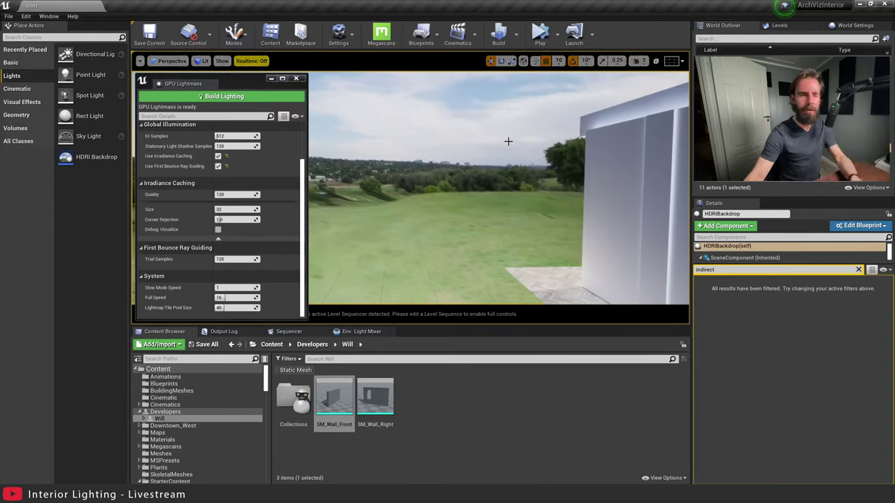
right_drag(508, 141, 508, 141)
key(e)
mouse_move(442, 279)
mouse_down()
mouse_move(464, 269)
mouse_move(441, 274)
mouse_up()
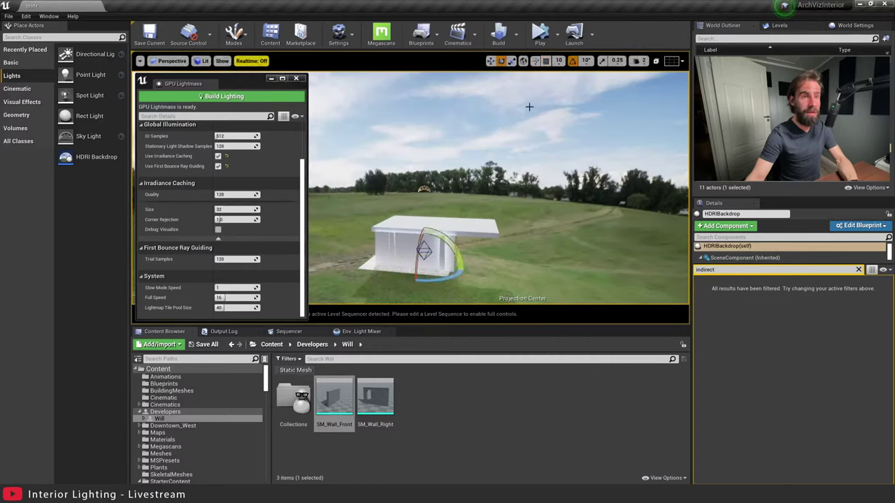
Turn off rotation snapping, freely rotate the HDRIBackdrop about its vertical axis, and switch back to the Move tool.
click(572, 60)
mouse_move(454, 273)
mouse_down()
mouse_move(464, 271)
mouse_move(456, 269)
mouse_up()
key(w)
right_drag(455, 269, 449, 184)
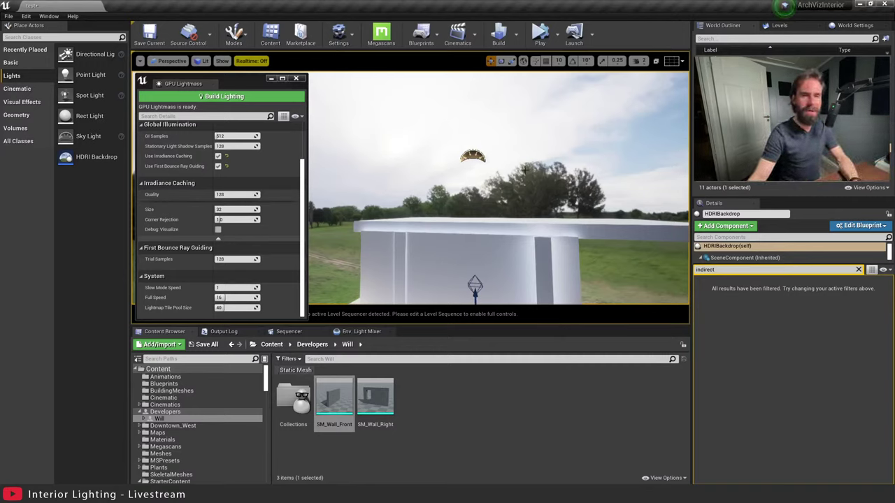
Go back inside the room, select the directional light, and rotate it slightly to adjust the sunlight coming through the window.
right_drag(620, 183, 426, 242)
key(w)
key(w)
key(s)
key(w)
click(457, 255)
key(s)
key(w)
key(s)
key(w)
key(e)
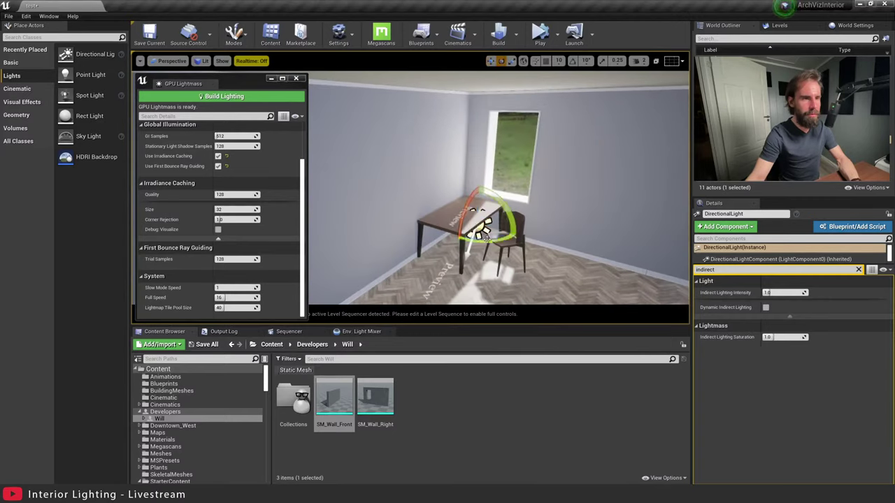
mouse_move(518, 232)
mouse_down()
mouse_move(511, 239)
mouse_move(522, 238)
mouse_up()
key(q)
Select the HDRIBackdrop from outside the building and rotate it about its vertical axis.
right_drag(522, 238, 594, 236)
key(w)
click(456, 140)
right_drag(455, 139, 479, 175)
key(s)
drag(481, 286, 532, 158)
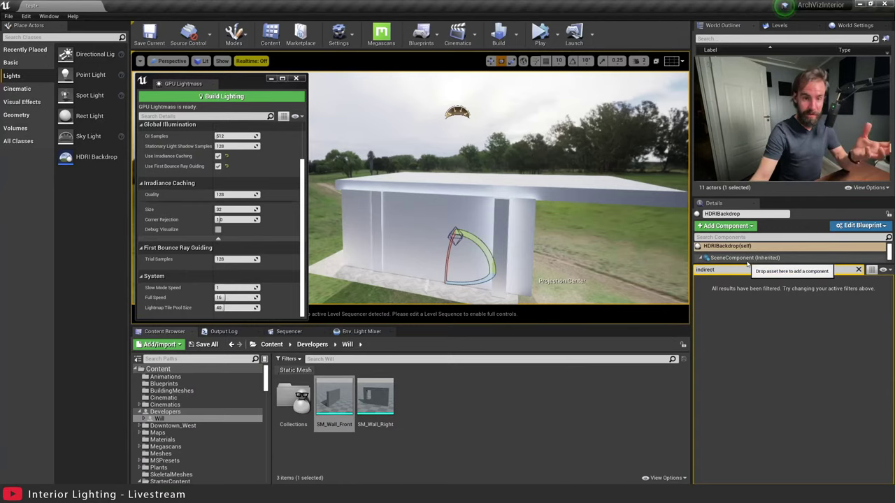
Select the HDRIBackdrop's Skylight component, clear the details filter, and set the component's mobility to Stationary.
drag(748, 264, 747, 288)
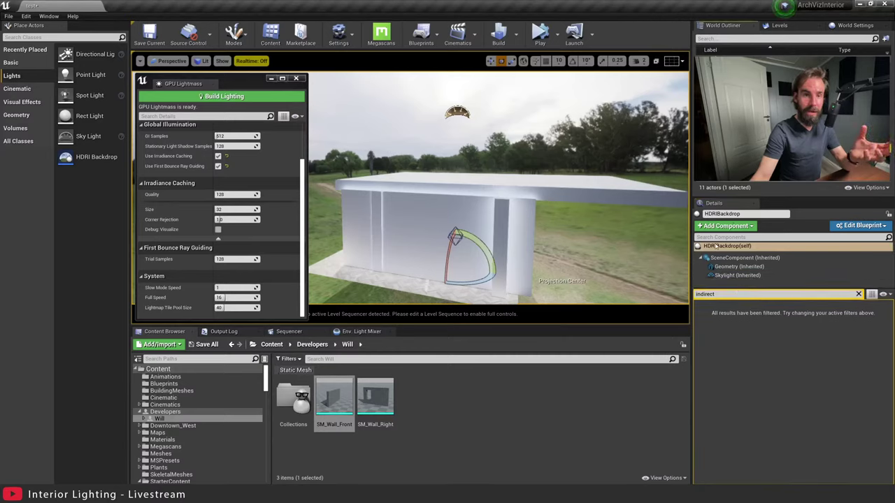
click(743, 276)
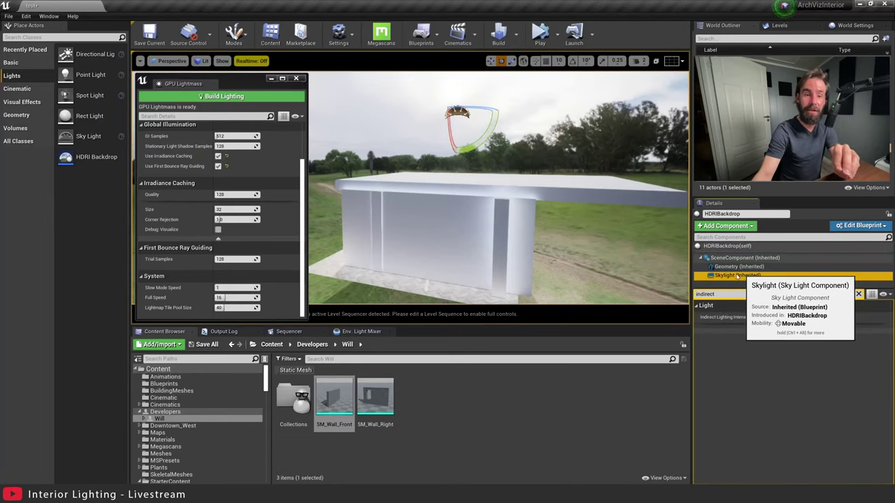
click(858, 293)
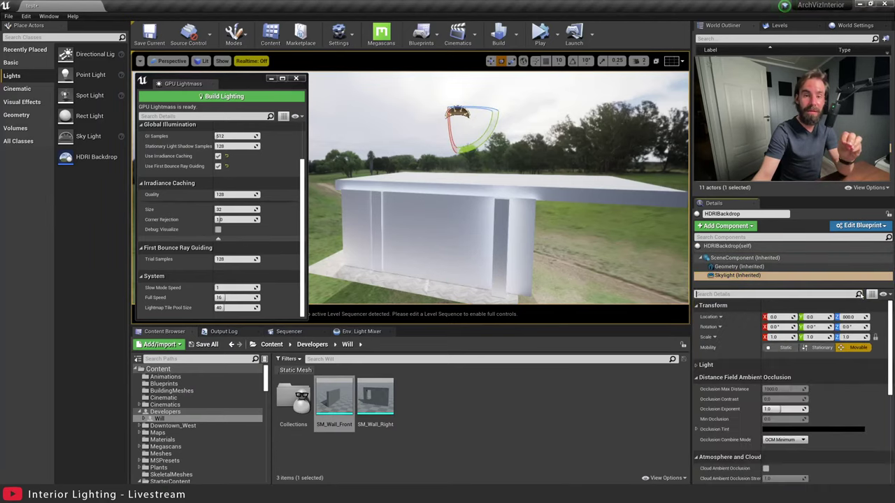
click(819, 349)
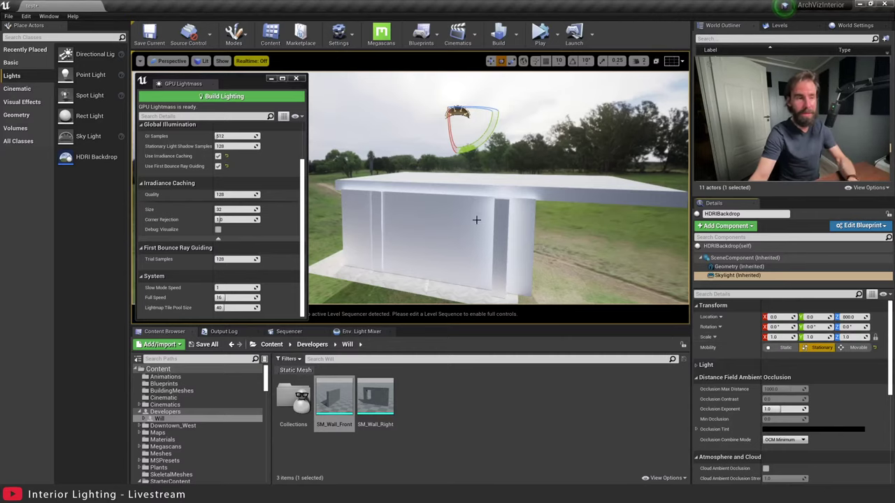
Enable Real Time Capture on the HDRIBackdrop's Skylight component and view the desk and window from inside the room.
key(w)
right_drag(456, 176, 505, 203)
key(w)
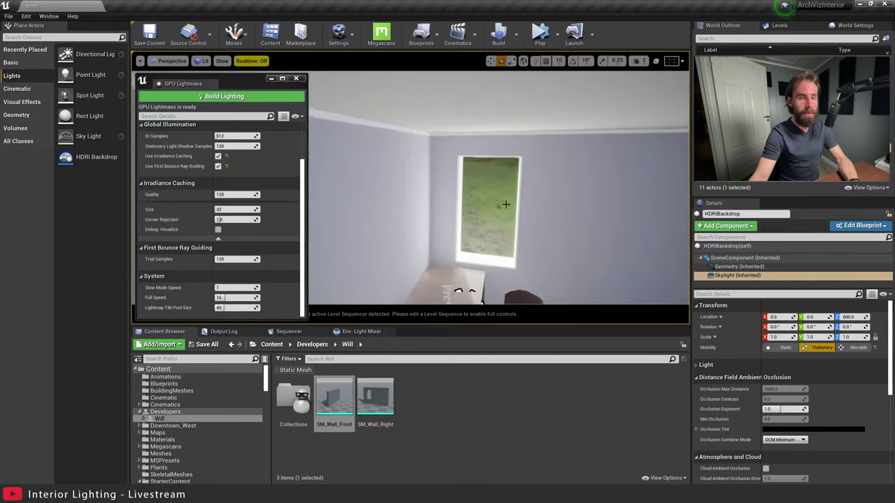
click(705, 364)
click(765, 376)
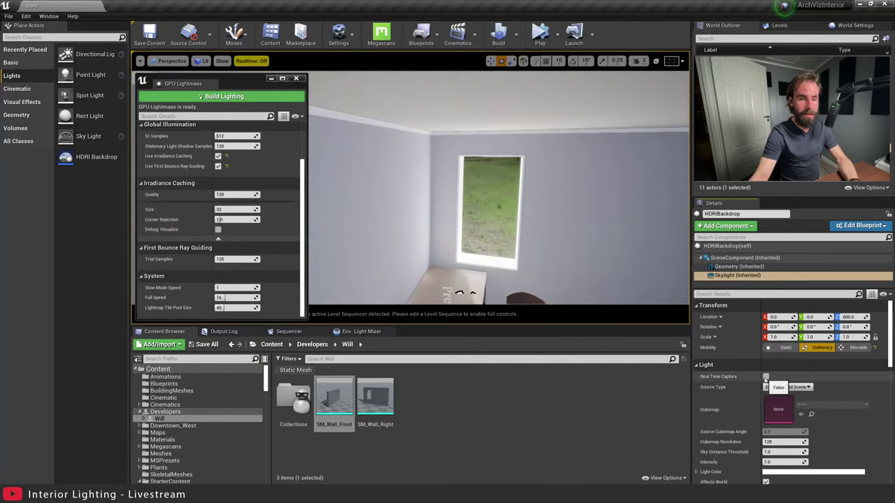
mouse_move(499, 187)
right_down()
mouse_move(498, 230)
mouse_move(510, 245)
mouse_move(507, 202)
mouse_move(489, 199)
right_up()
key(s)
right_drag(512, 262, 511, 233)
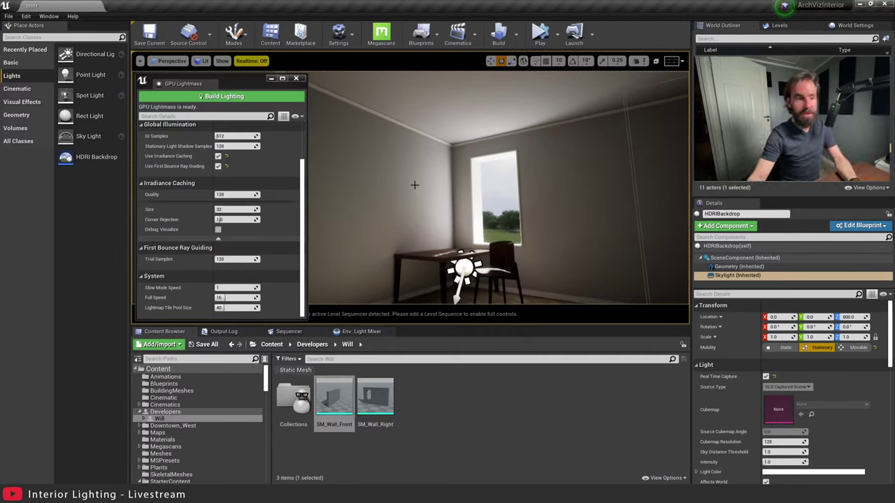
Select the directional light in the room with the Move tool active, and save the level.
right_drag(415, 185, 429, 222)
click(454, 223)
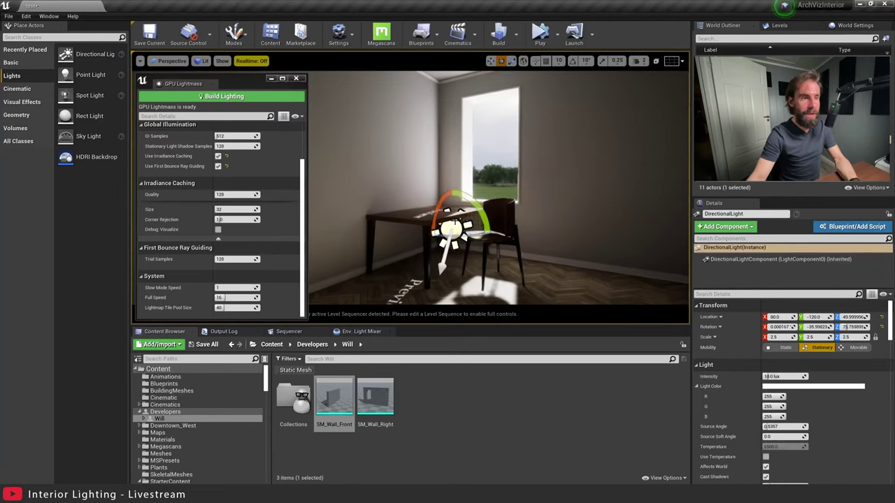
key(w)
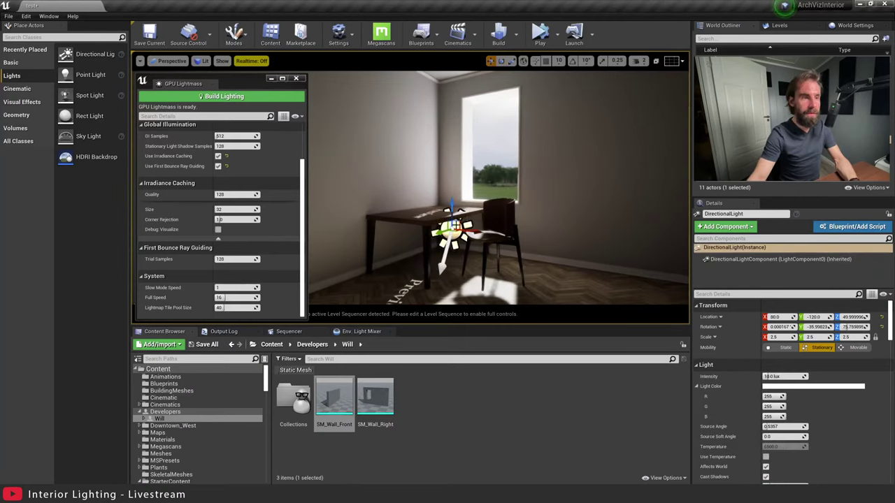
right_drag(455, 225, 433, 220)
right_drag(513, 193, 512, 191)
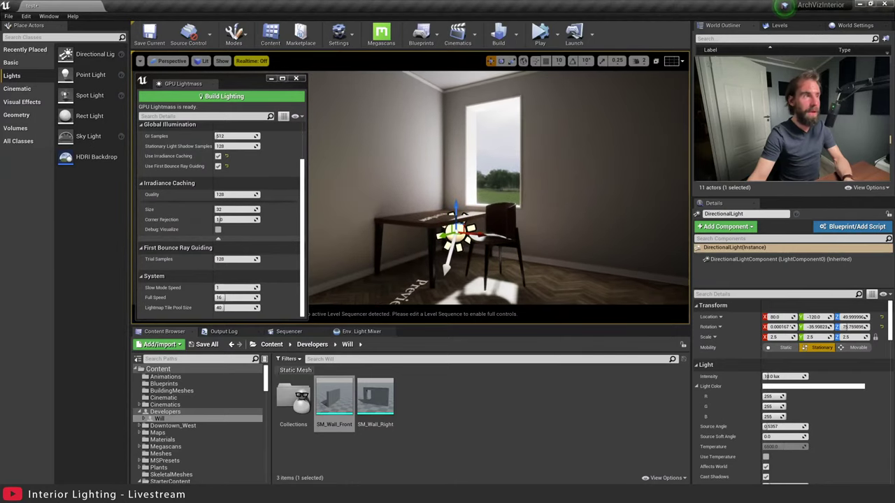
key(ctrl+s)
right_drag(609, 154, 604, 155)
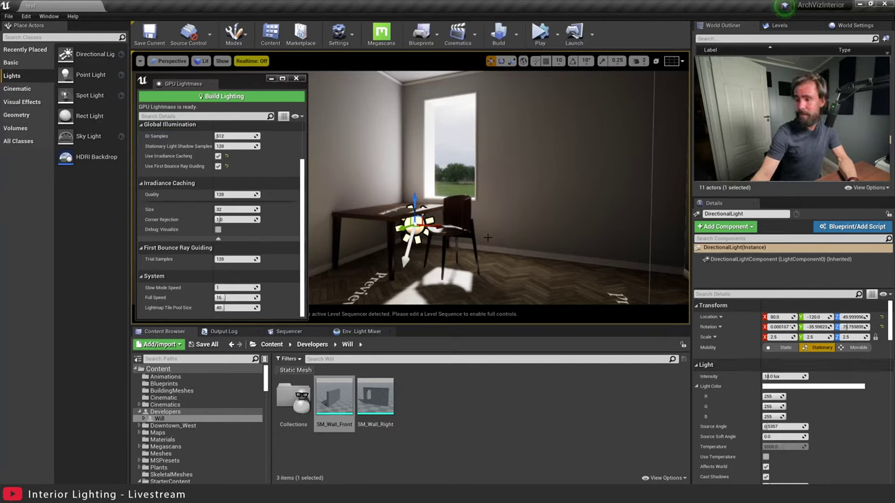
Turn on realtime rendering for the viewport and move the GPU Lightmass window out of the way of the room view.
right_drag(487, 237, 438, 274)
right_drag(440, 210, 477, 209)
key(ctrl+r)
key(s)
key(w)
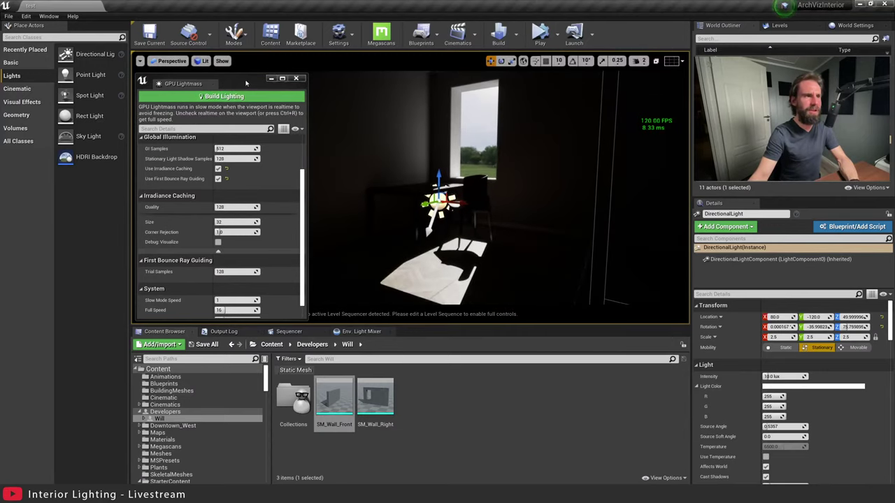
drag(230, 82, 134, 103)
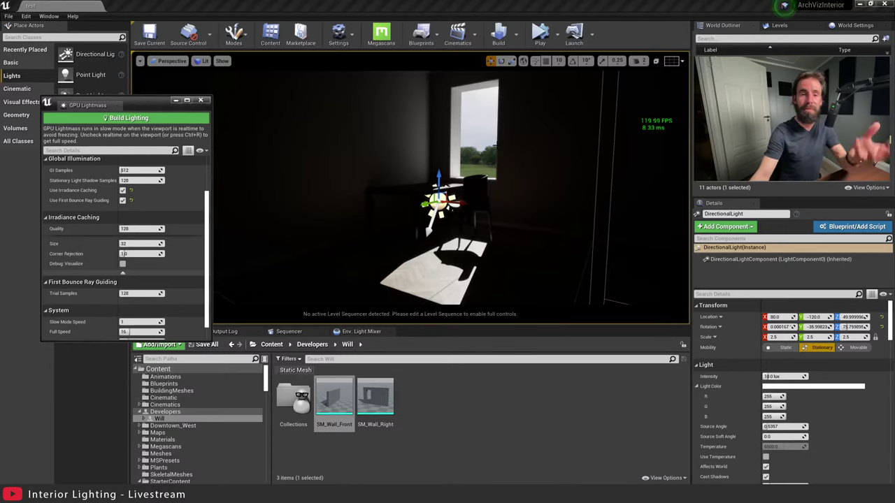
Select the PostProcessVolume and filter its details for "resol", replacing that filter with "indire".
right_drag(496, 144, 539, 119)
click(742, 157)
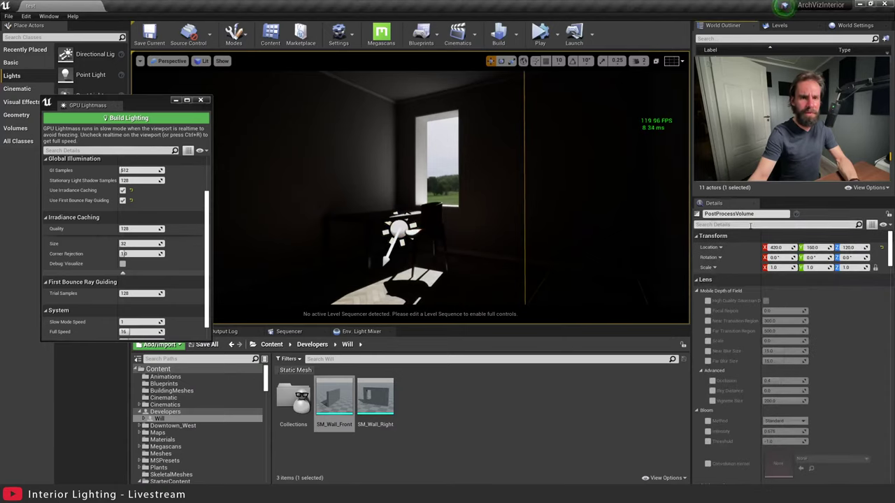
click(750, 225)
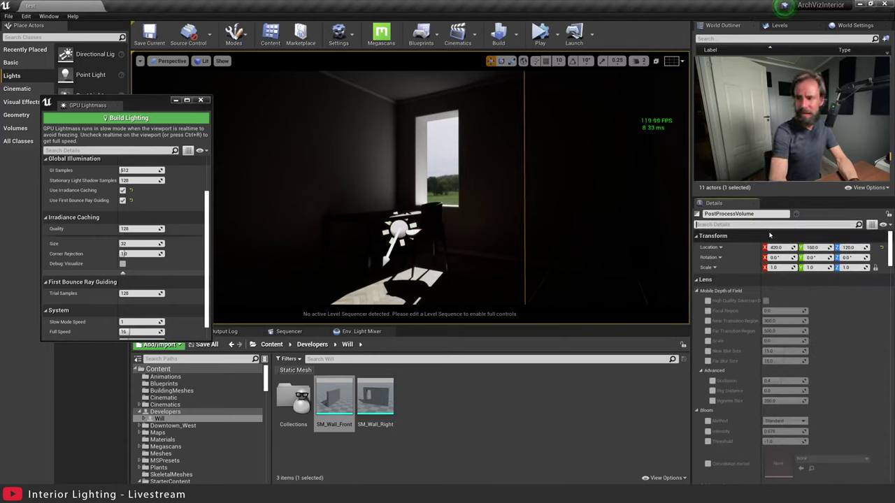
text(resol)
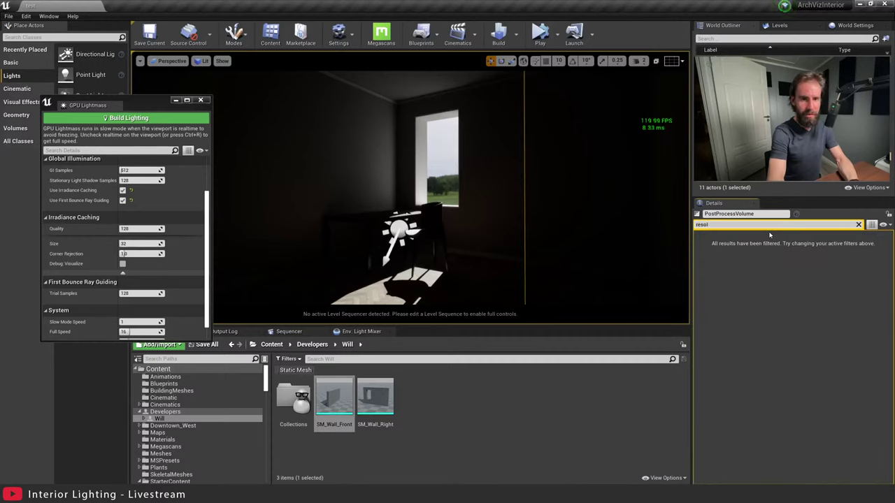
key(ctrl+a)
key(BackSpace)
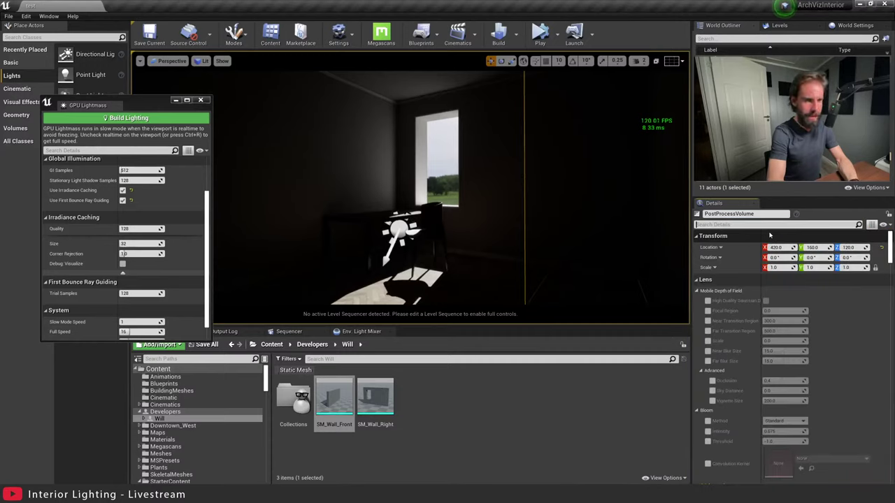
text(indire)
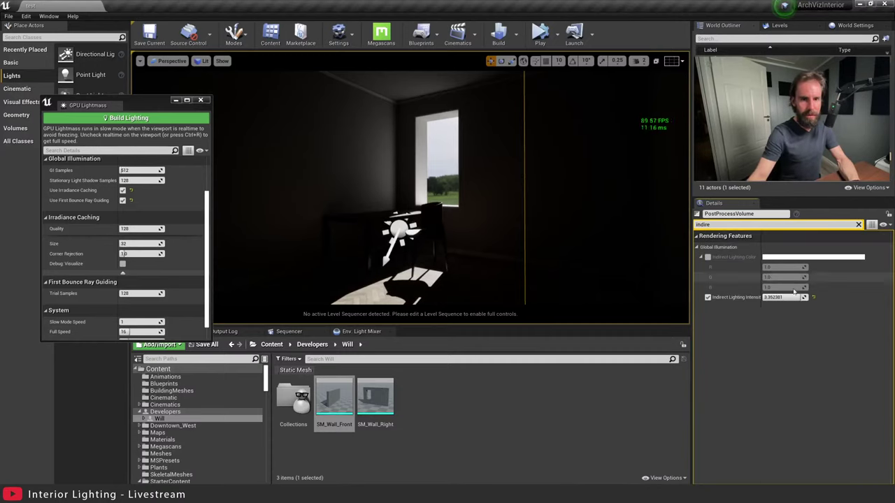
Try the PostProcessVolume's Indirect Lighting Intensity at 4 and 20, and reset it to its default of 1.0.
drag(792, 297, 803, 297)
click(773, 298)
text(1)
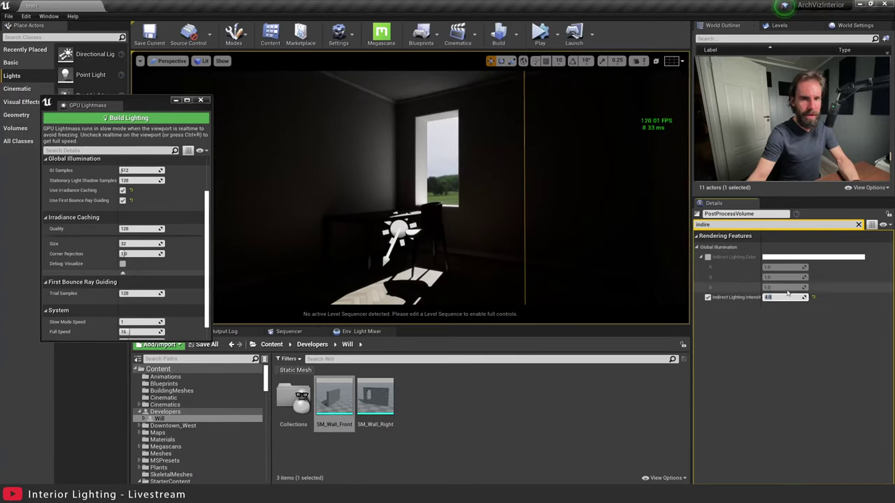
text(0)
key(Return)
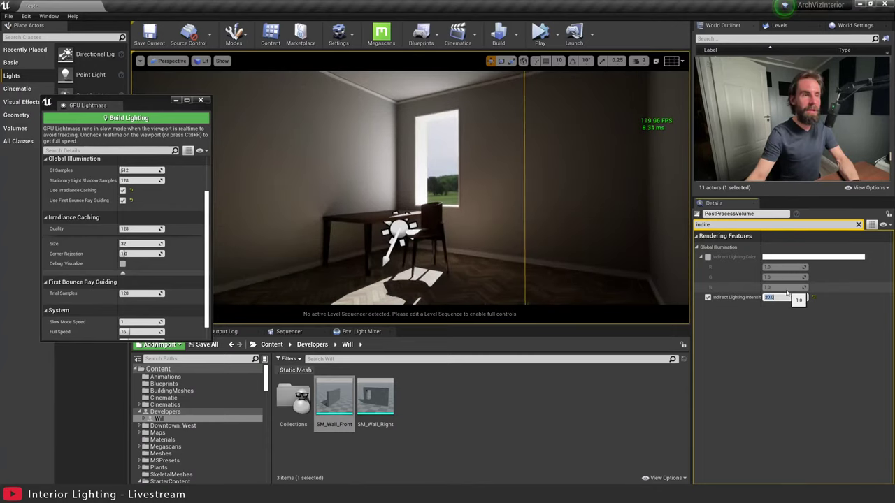
right_drag(410, 187, 401, 212)
right_drag(474, 148, 454, 136)
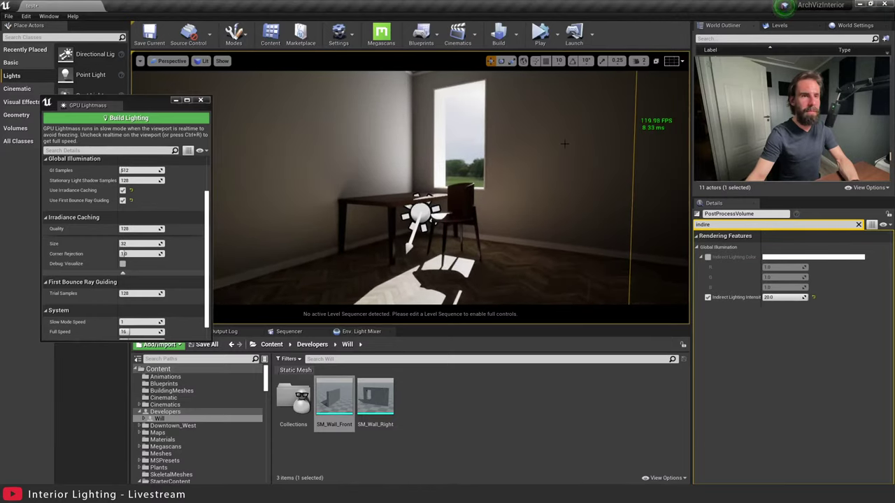
click(814, 298)
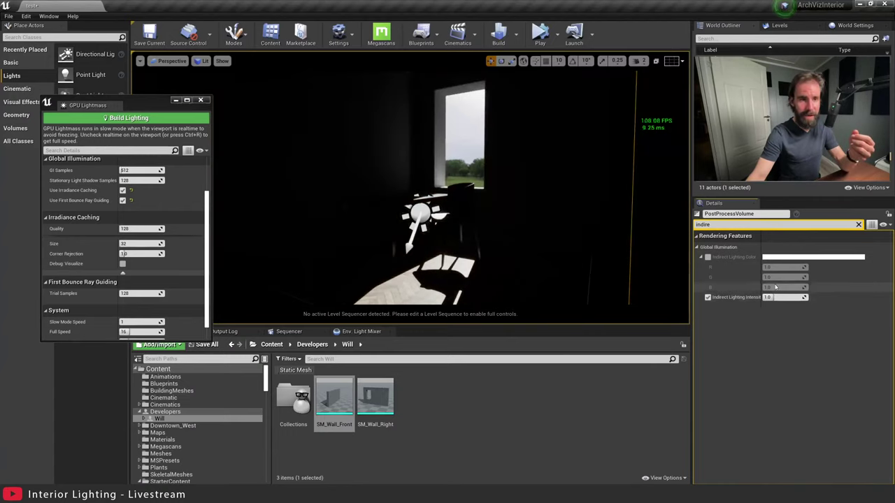
Select the directional light, clear the details filter, and set its intensity to 50 lux.
click(425, 213)
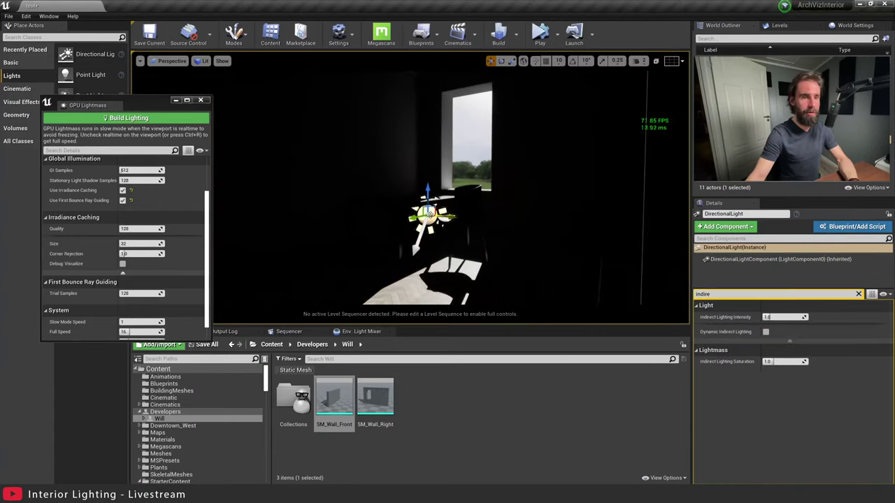
click(859, 293)
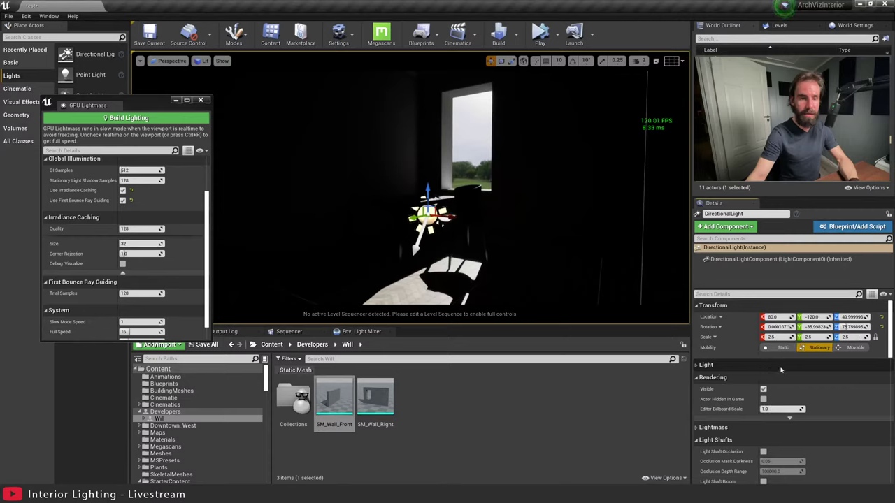
text(50)
key(Return)
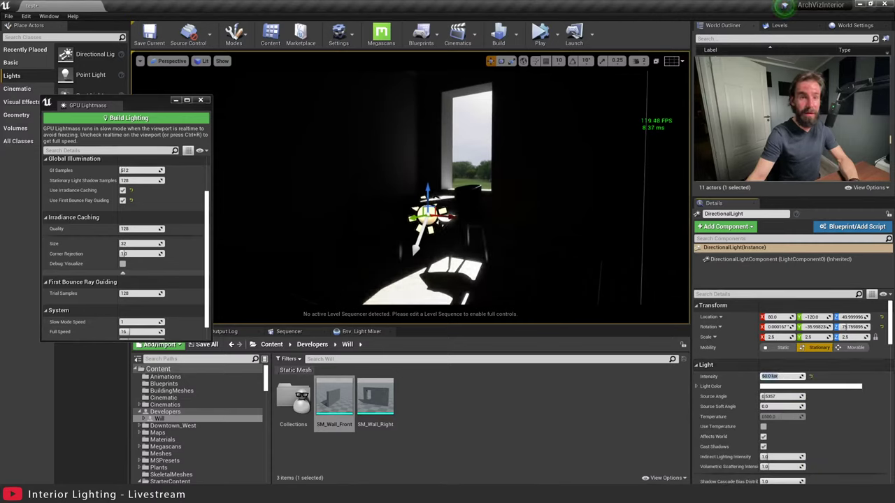
Select the HDRIBackdrop, try an intensity of 55, and set its intensity to 5.
click(727, 105)
click(780, 395)
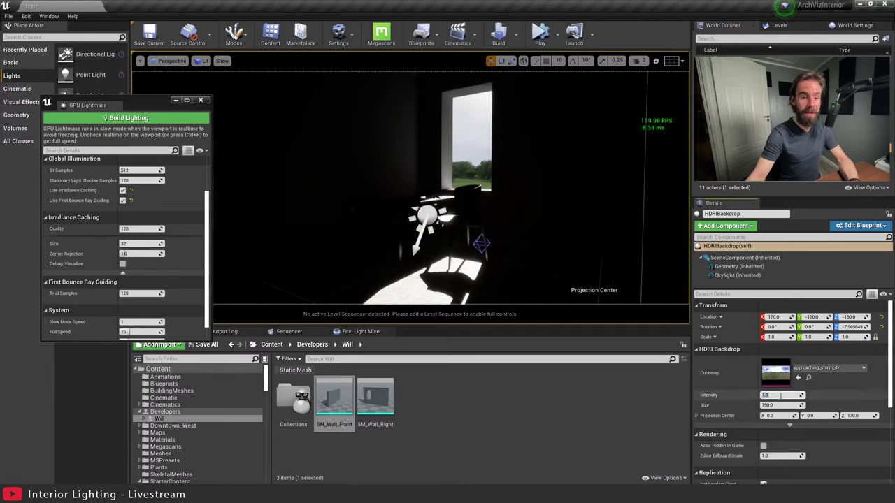
text(50)
key(Return)
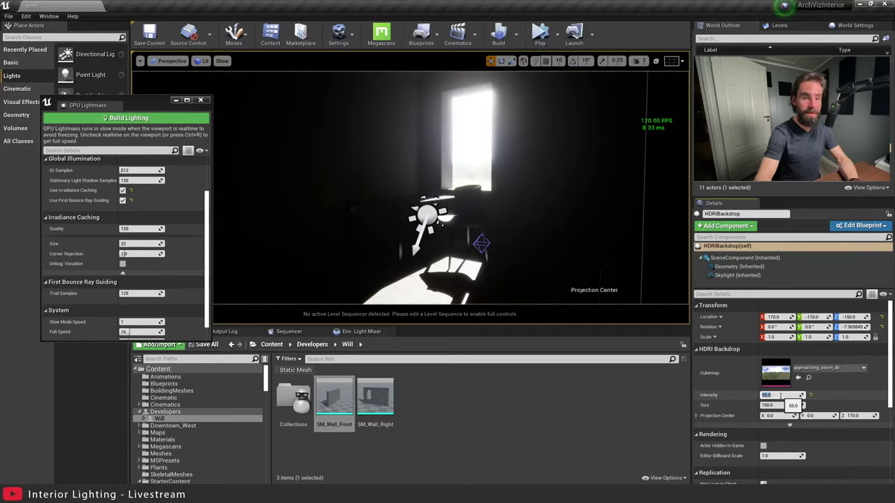
text(5)
key(Return)
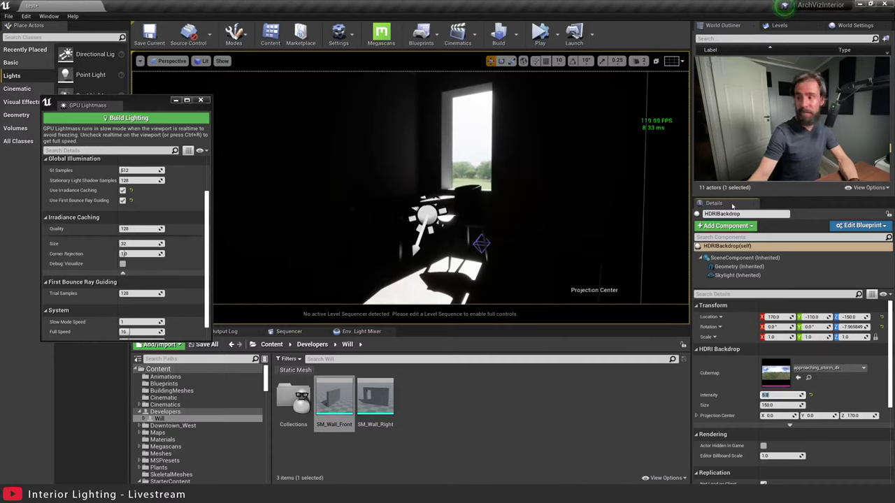
right_drag(409, 188, 403, 193)
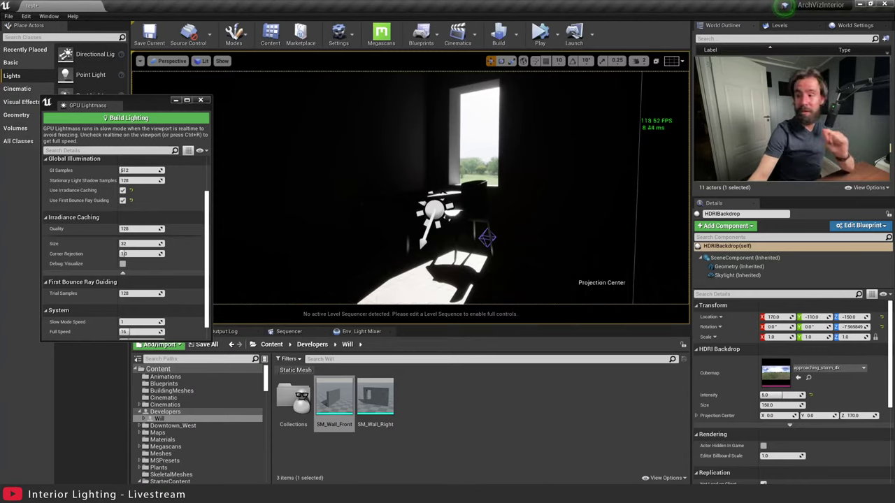
Show the room in the Lightmap Density view mode.
right_drag(410, 187, 417, 156)
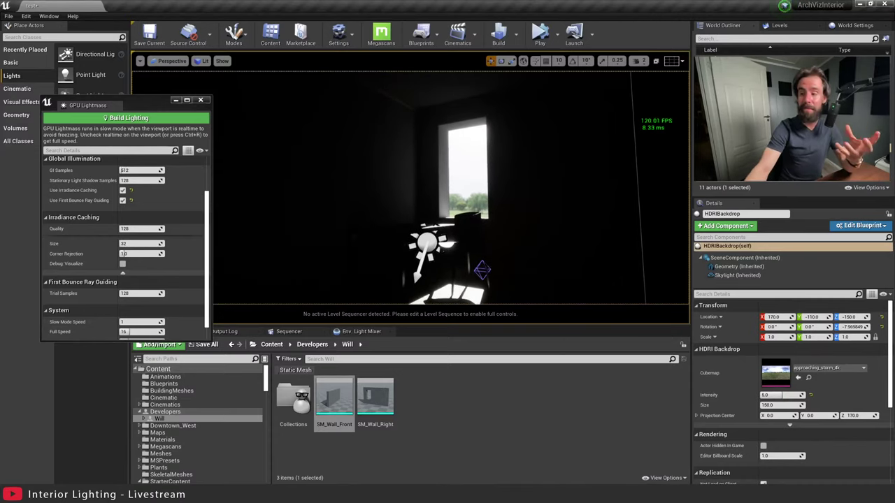
click(171, 62)
click(203, 61)
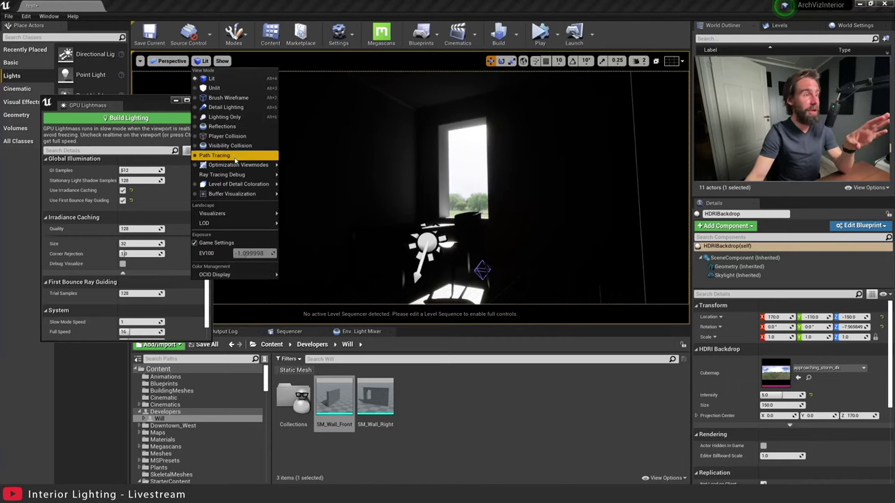
mouse_move(238, 165)
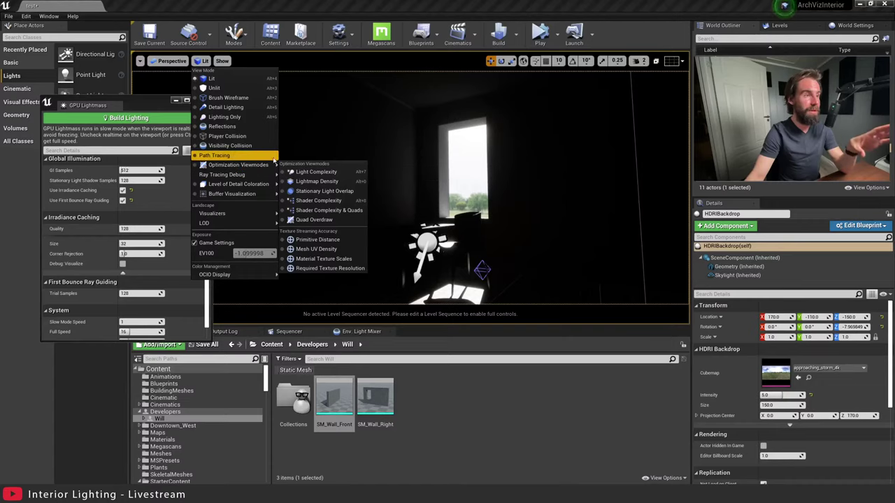
click(316, 181)
mouse_move(462, 150)
right_down()
mouse_move(523, 92)
mouse_move(476, 108)
mouse_move(461, 150)
right_up()
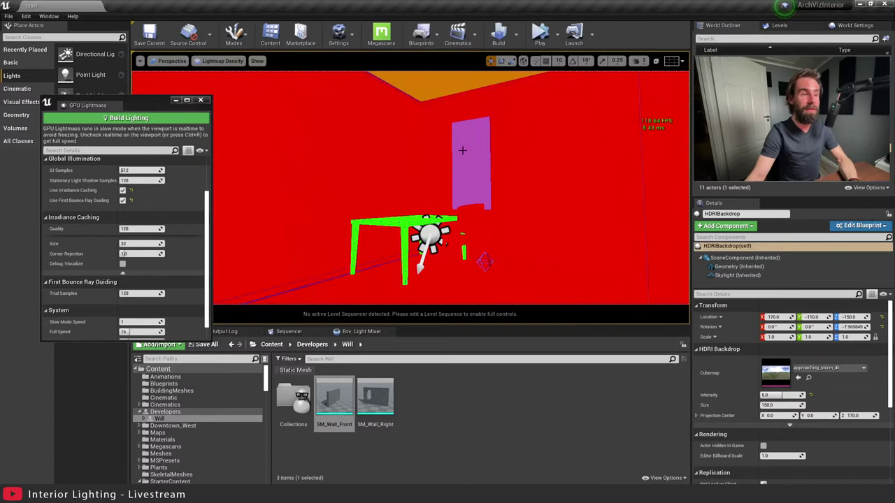
Override the dining table's light map resolution with 256 and deselect the table.
click(412, 218)
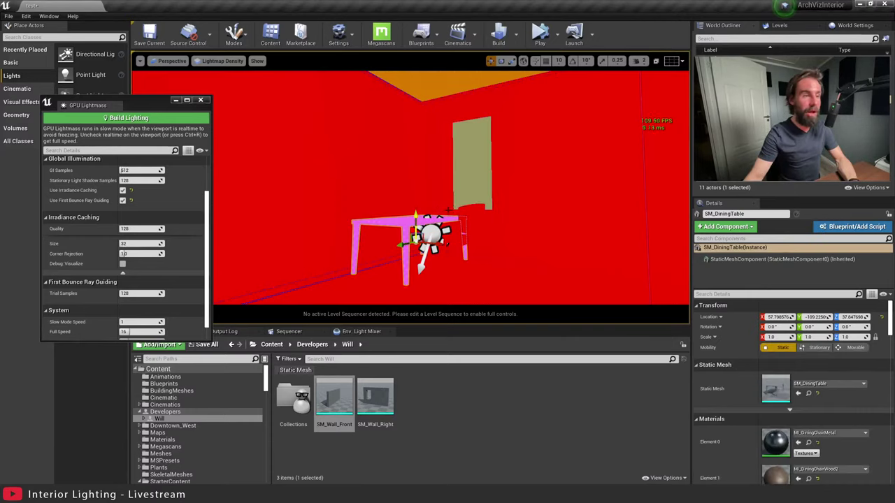
key(f)
click(734, 294)
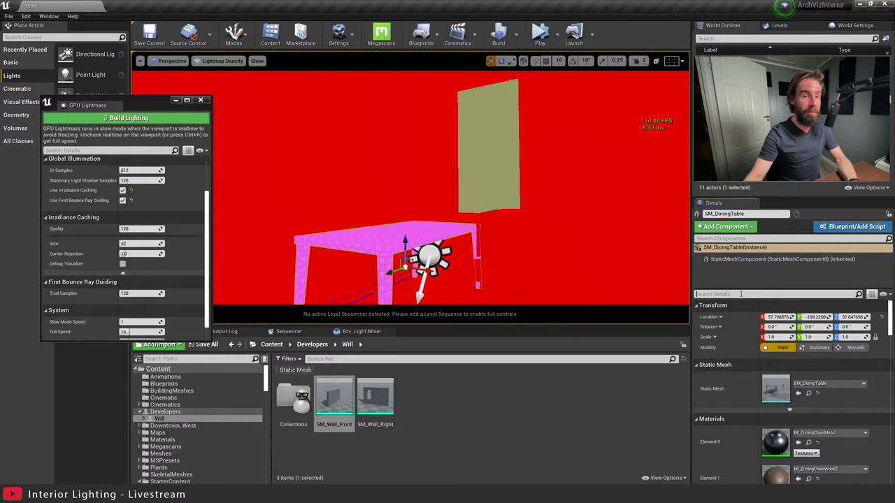
text(res)
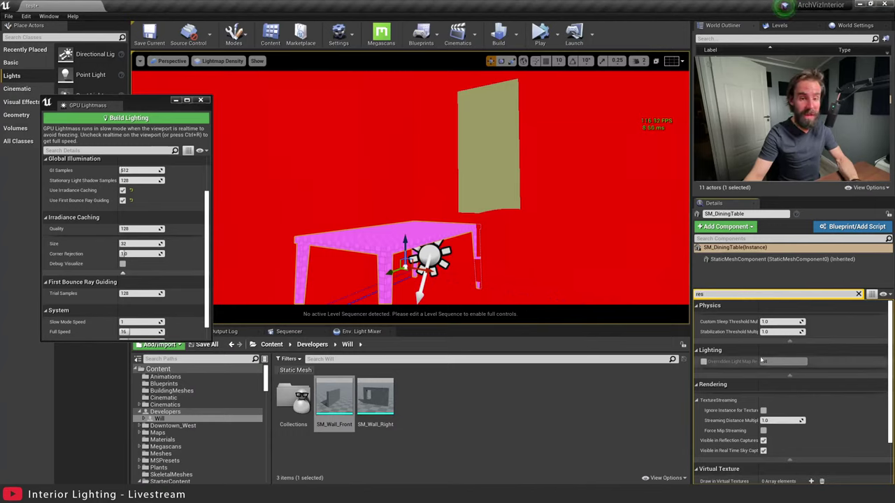
click(703, 361)
click(772, 361)
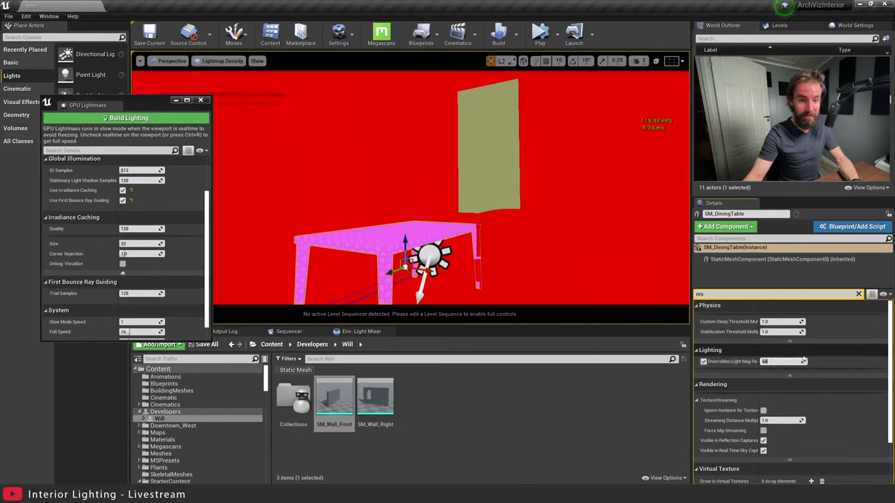
text(256)
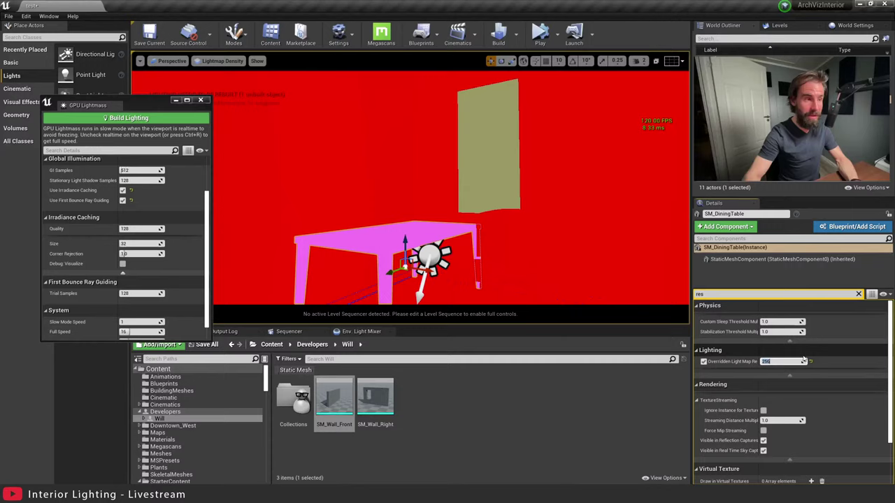
click(492, 177)
right_drag(492, 178, 607, 162)
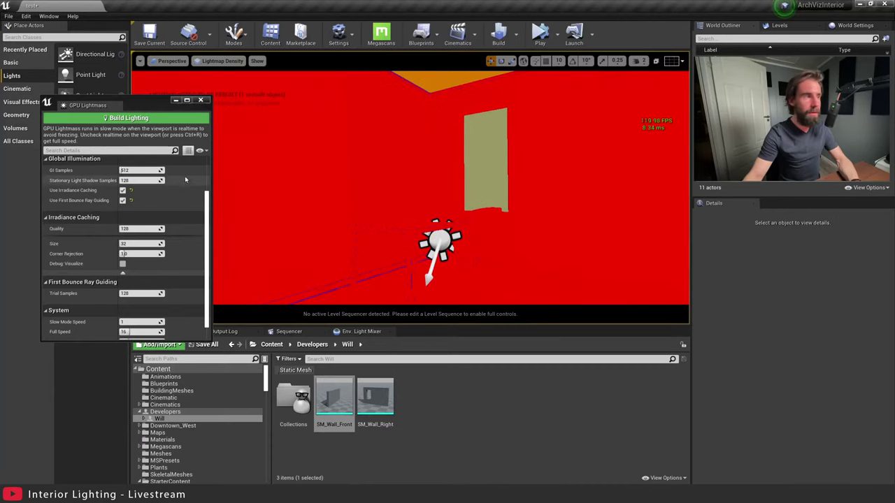
Return the viewport to Lit mode and build the lighting with GPU Lightmass, with viewport realtime turned off.
click(215, 61)
click(211, 79)
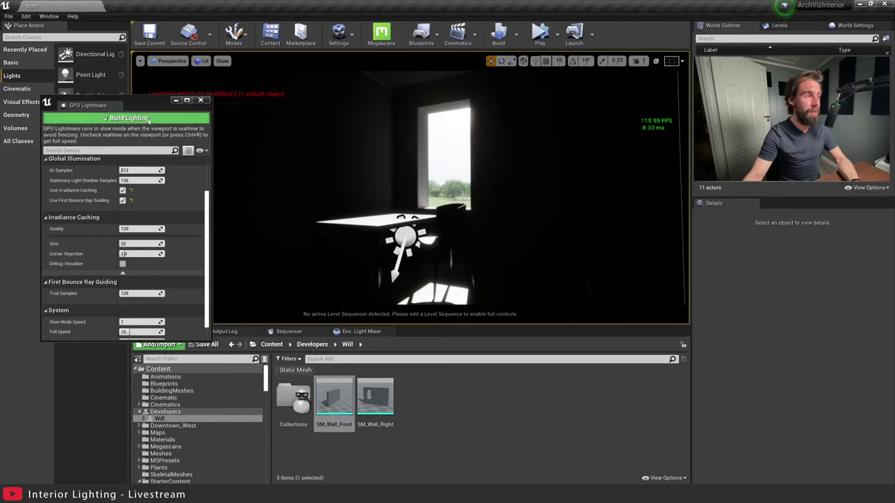
click(130, 118)
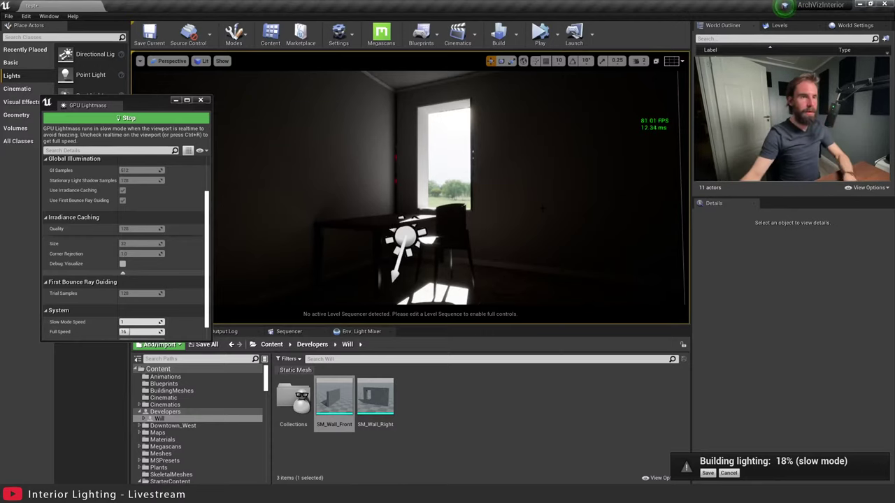
right_drag(539, 209, 519, 211)
key(ctrl+r)
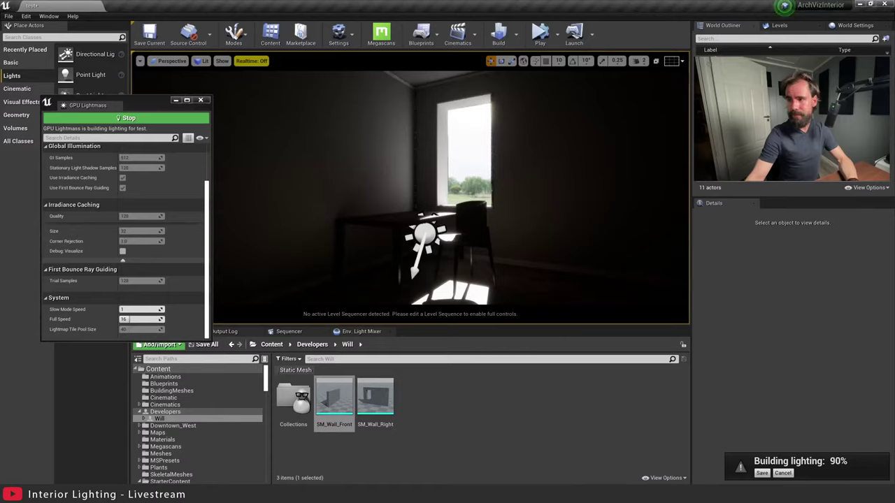
Examine the baked lighting around the table, chair and window.
mouse_move(410, 187)
right_down()
mouse_move(387, 181)
mouse_move(403, 184)
right_up()
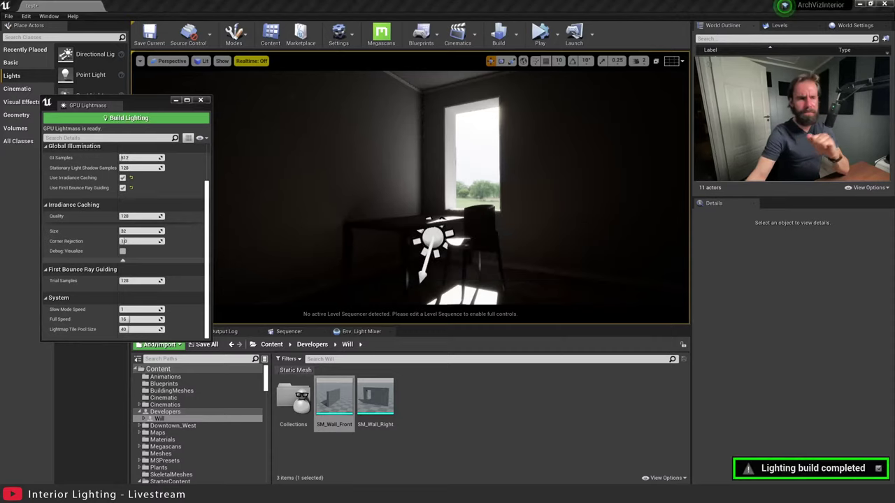
key(s)
right_drag(410, 187, 408, 205)
key(w)
key(s)
key(w)
key(s)
key(w)
Raise the post process volume's Indirect Lighting Intensity to about 3.1.
click(727, 133)
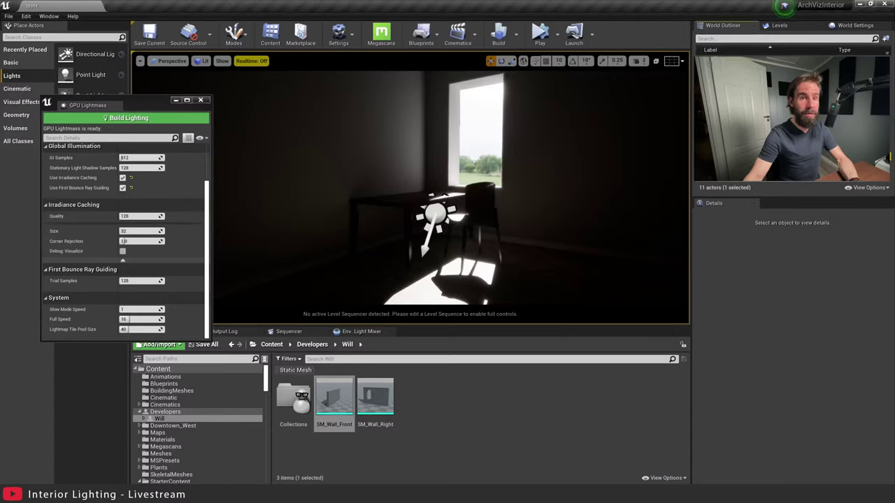
click(752, 225)
key(BackSpace)
key(BackSpace)
key(BackSpace)
text(inde)
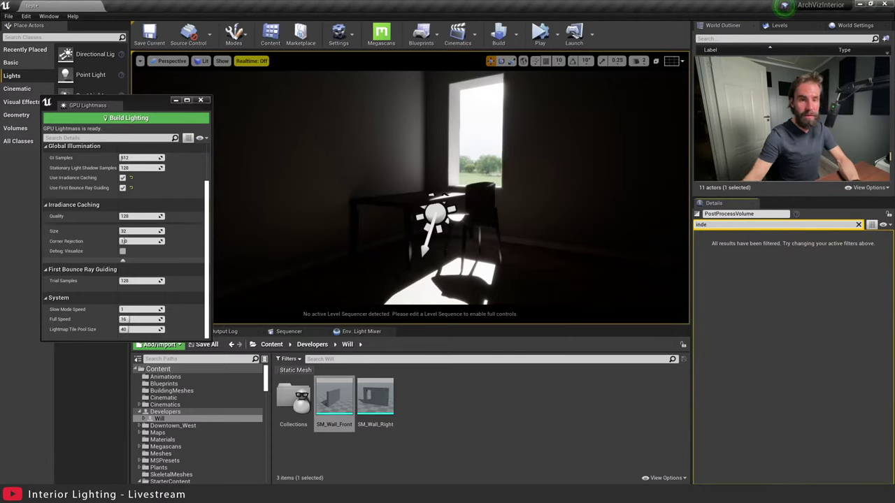
key(BackSpace)
text(ire)
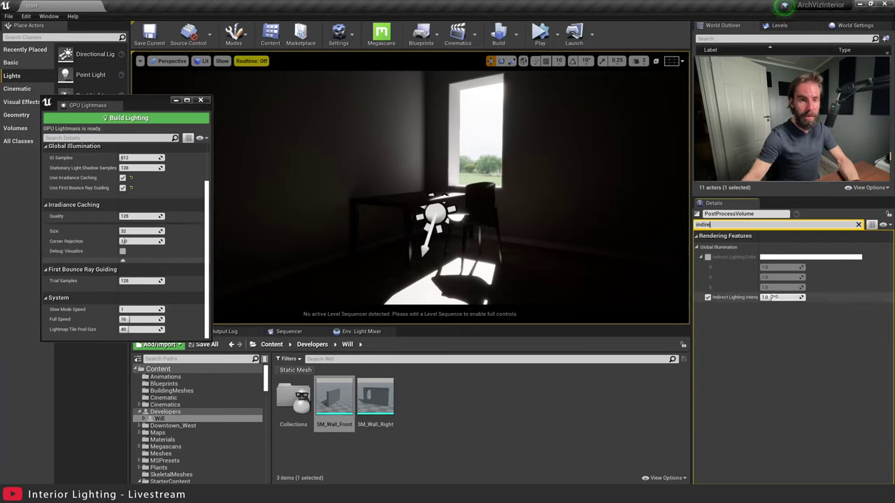
drag(778, 297, 802, 297)
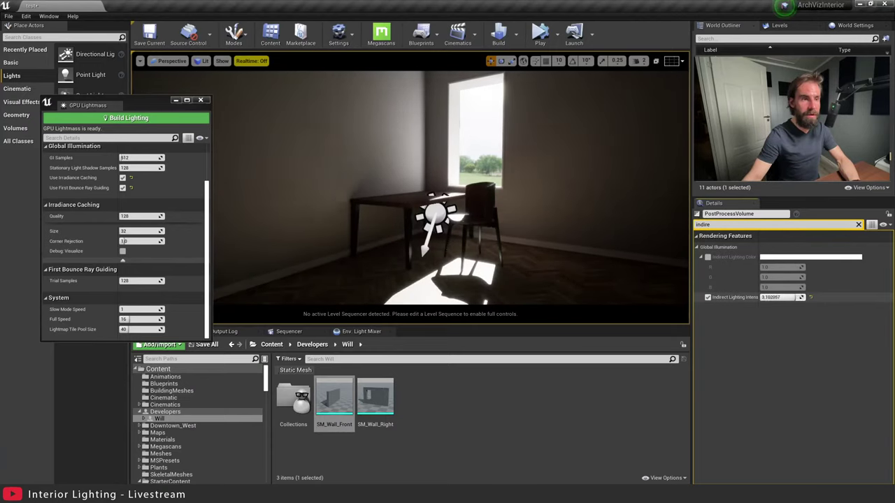
Examine the indirect lighting on the room's walls, floor and corner.
right_drag(476, 188, 476, 150)
key(s)
key(Escape)
right_drag(476, 188, 629, 150)
key(w)
right_drag(531, 158, 398, 192)
click(400, 184)
key(a)
key(d)
key(Escape)
click(499, 187)
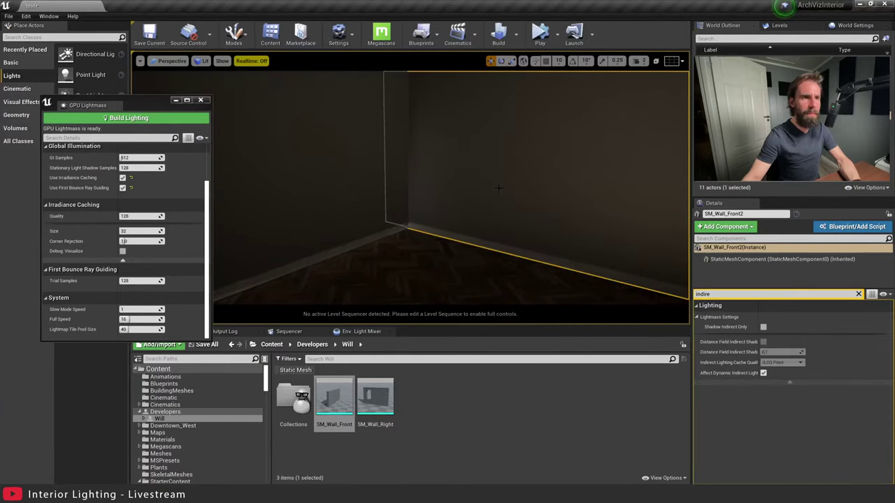
Examine the lighting on the ceiling and upper walls above the window, and view the whole room.
key(s)
right_drag(498, 188, 426, 192)
key(q)
key(e)
right_drag(573, 150, 678, 154)
key(Escape)
right_drag(558, 165, 544, 178)
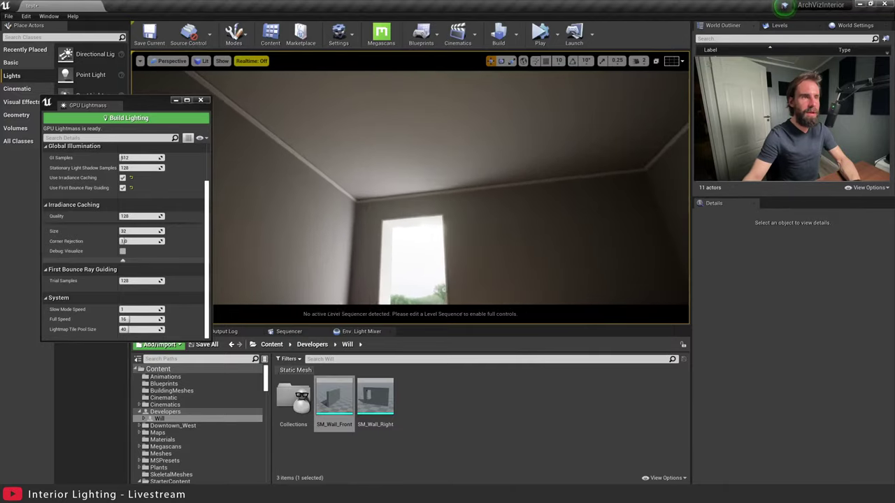
right_drag(567, 130, 567, 130)
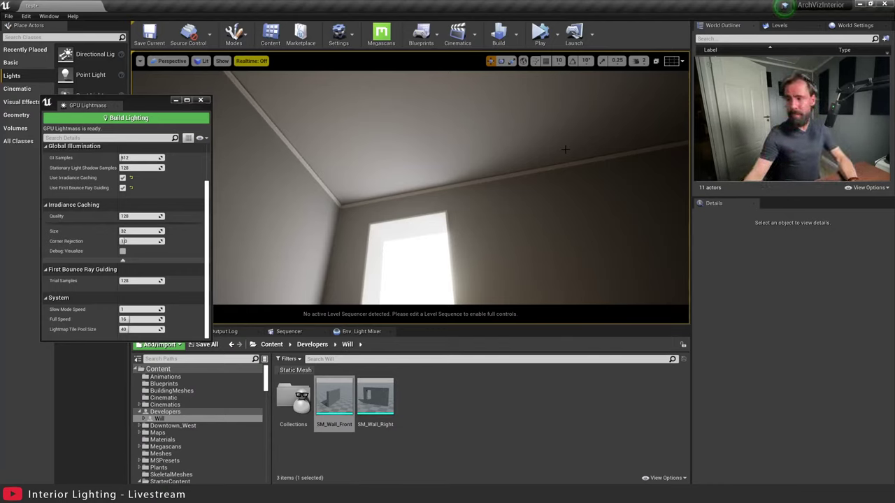
right_drag(458, 254, 444, 322)
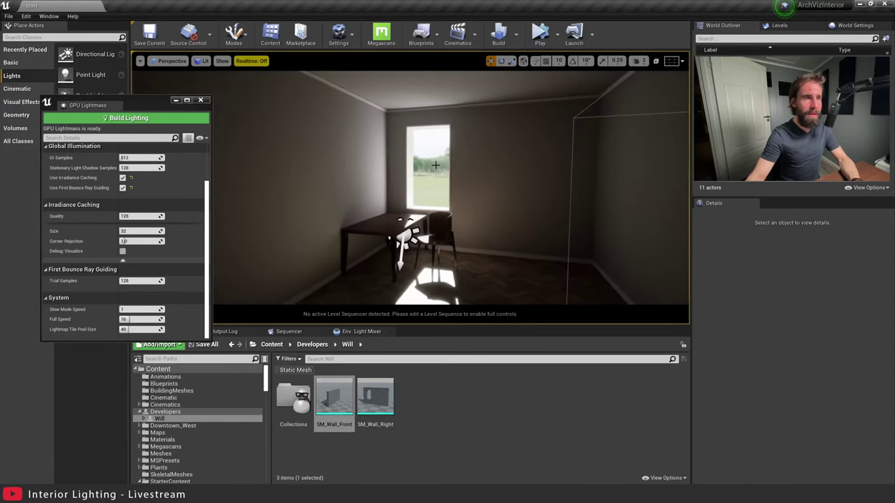
Turn off Affects World for the directional light.
click(435, 165)
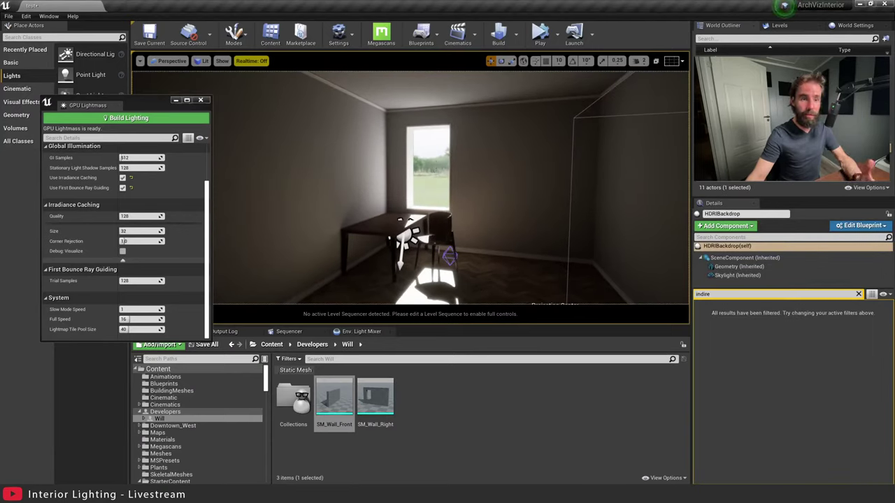
click(405, 239)
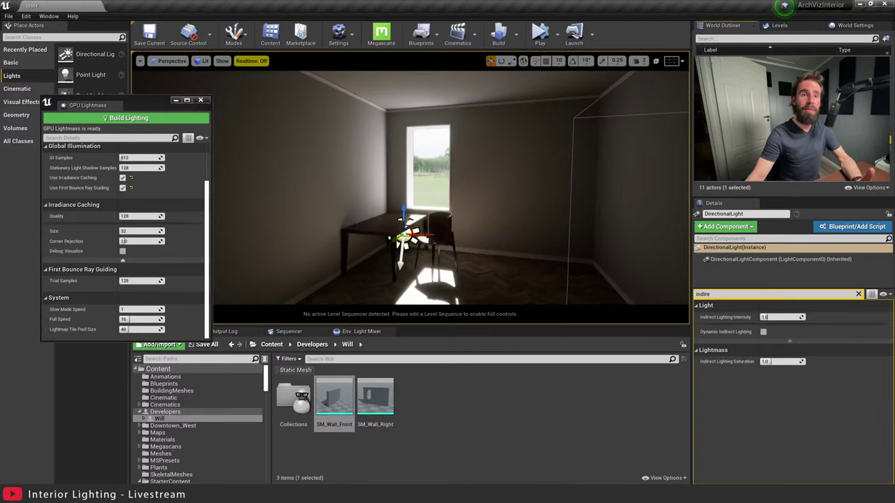
click(858, 294)
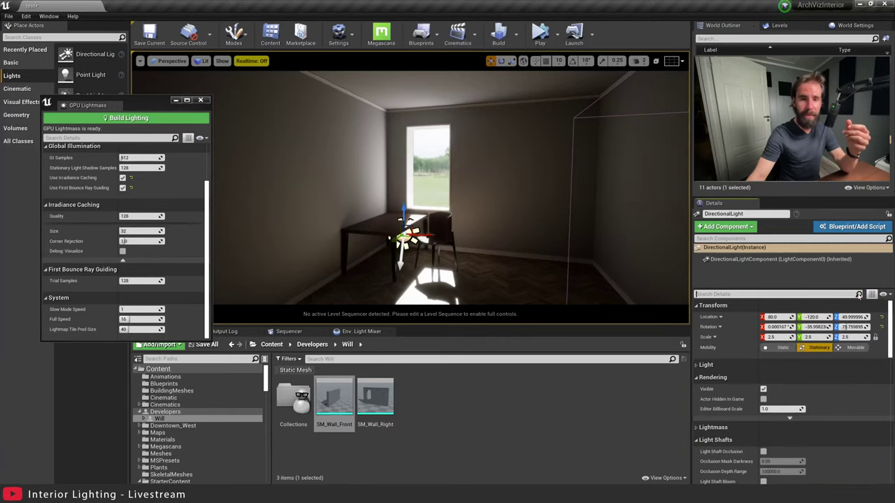
click(748, 364)
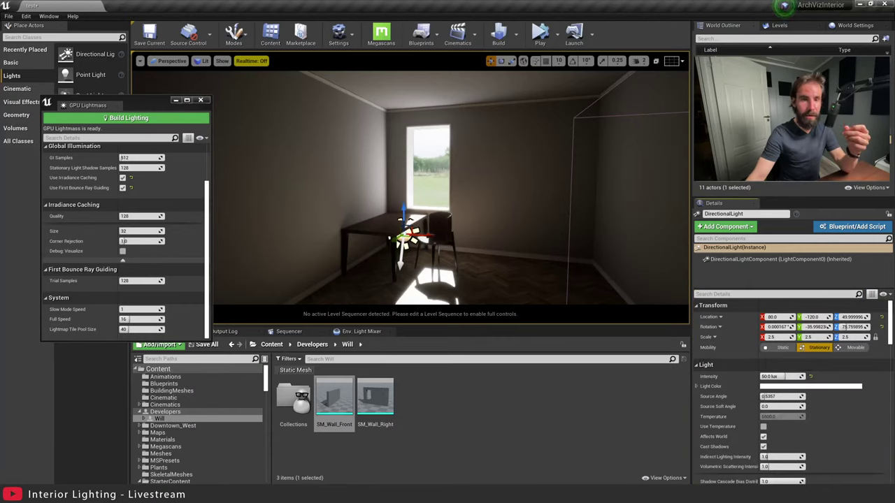
click(763, 437)
right_drag(490, 209, 463, 202)
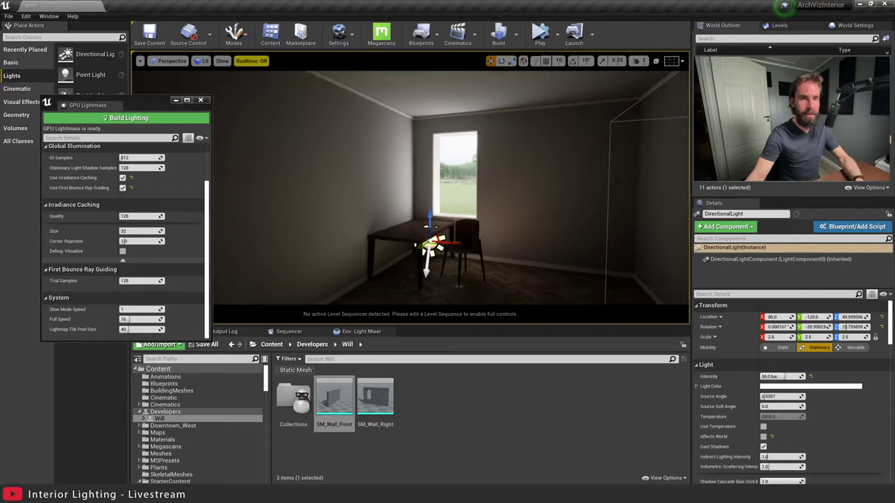
Set the HDRI backdrop's intensity to 20 and rebuild the lighting with GPU Lightmass.
click(720, 149)
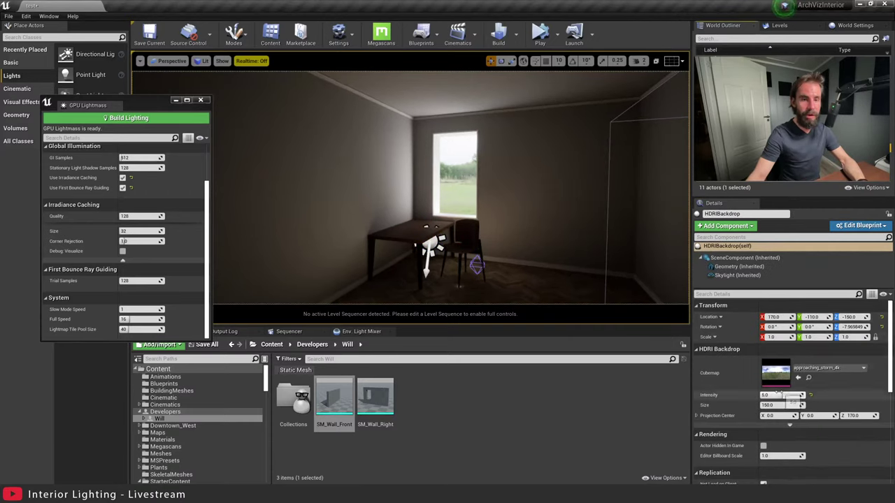
click(779, 395)
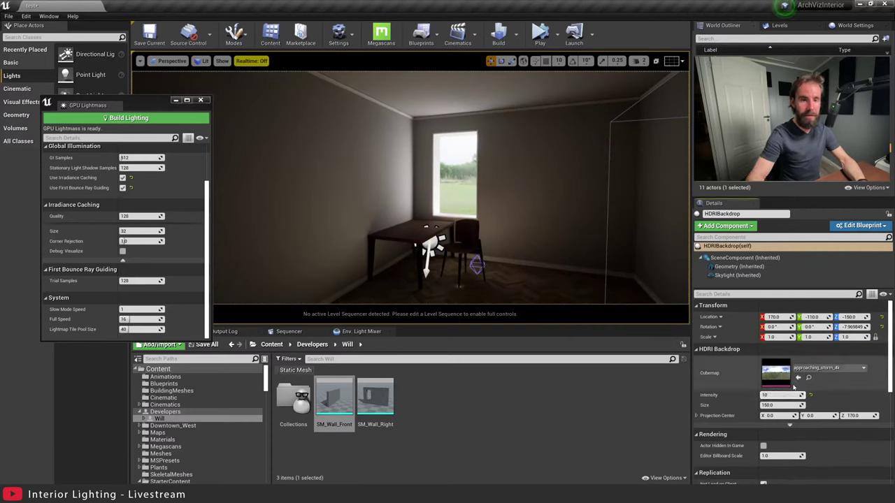
click(794, 389)
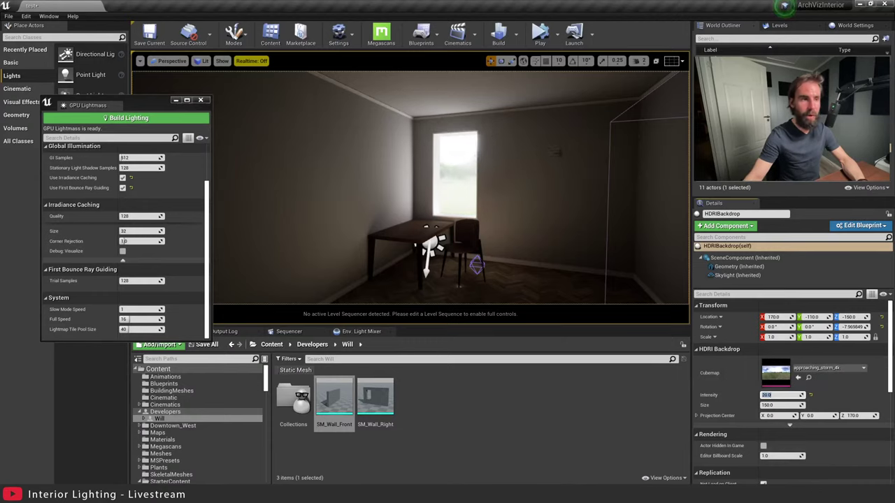
key(Escape)
mouse_move(546, 162)
right_down()
mouse_move(562, 162)
mouse_move(552, 162)
right_up()
key(w)
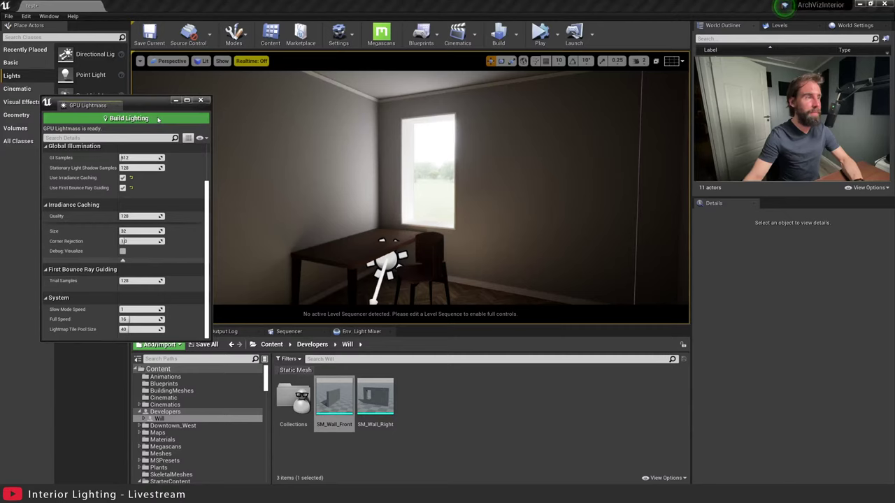
click(129, 118)
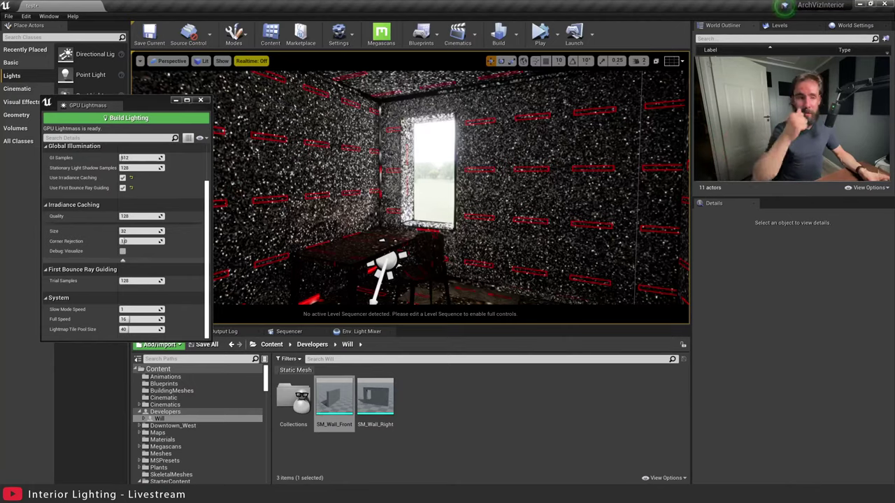
Examine the building from outside and select its floor plane.
right_drag(498, 216, 504, 190)
right_drag(448, 241, 322, 286)
right_drag(350, 255, 459, 225)
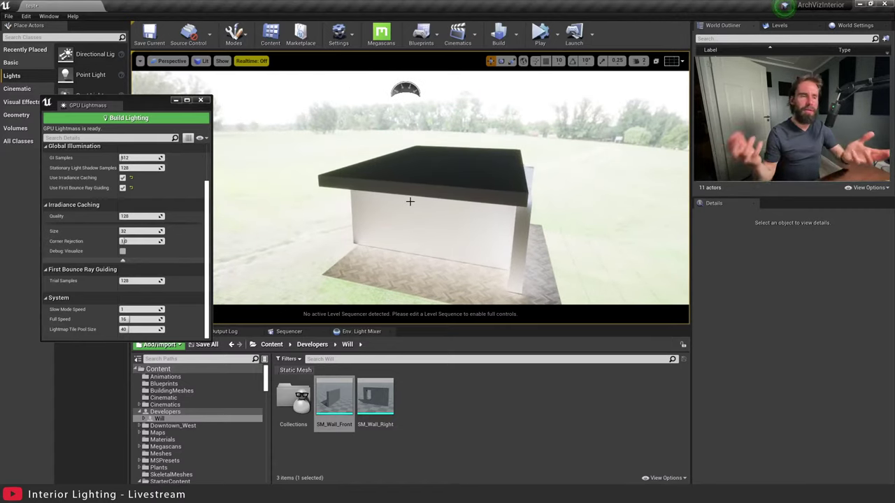
right_drag(459, 267, 580, 283)
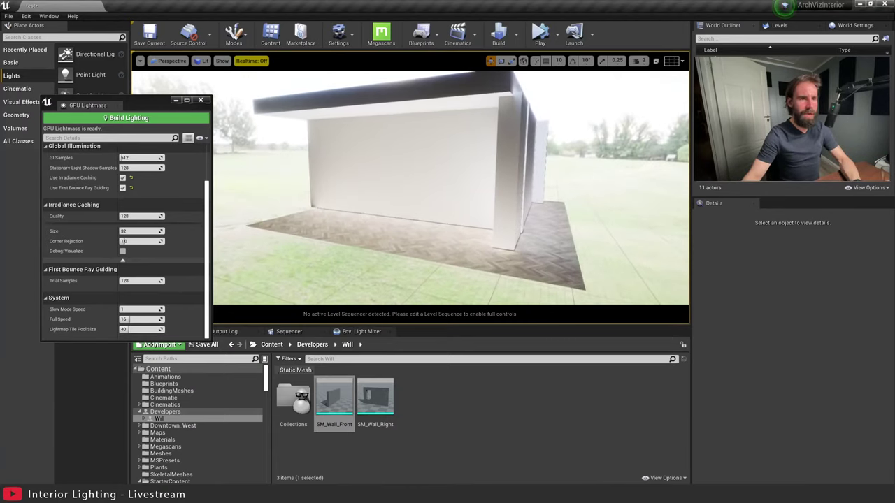
click(333, 225)
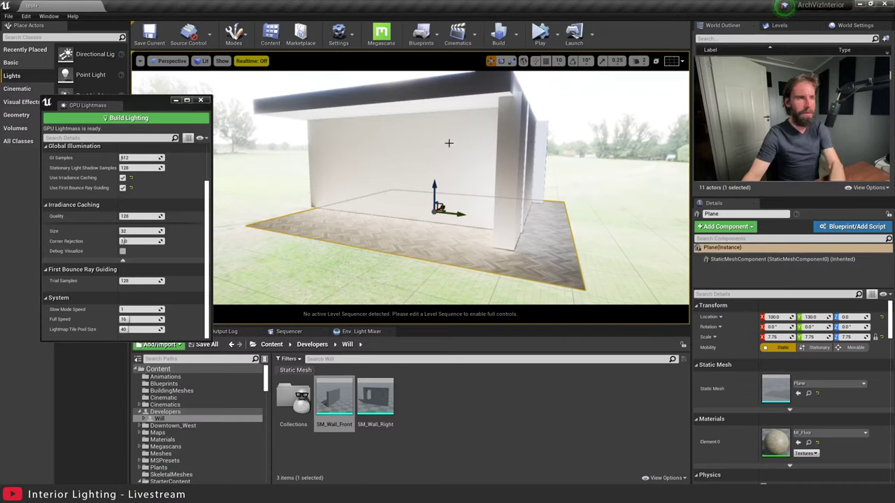
Delete the floor plane and duplicate the ceiling slab straight down to floor level as the new floor.
key(Delete)
click(444, 96)
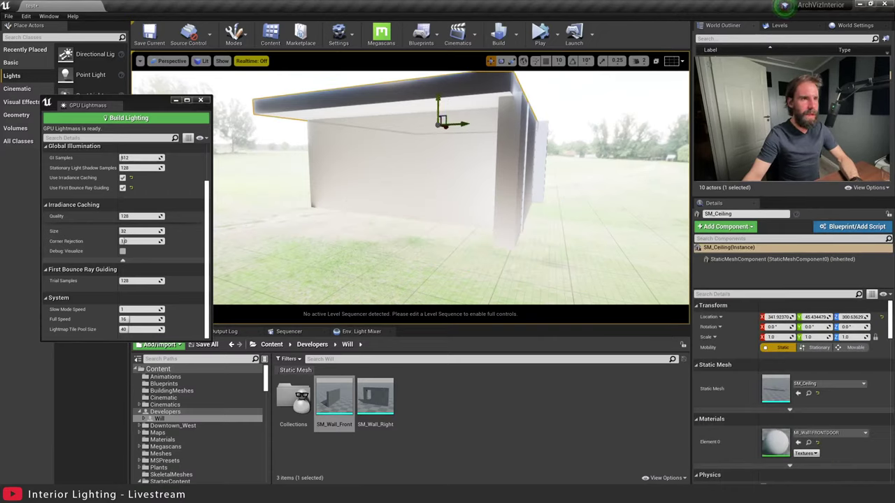
alt+drag(438, 105, 437, 184)
right_drag(504, 168, 482, 153)
drag(638, 232, 638, 243)
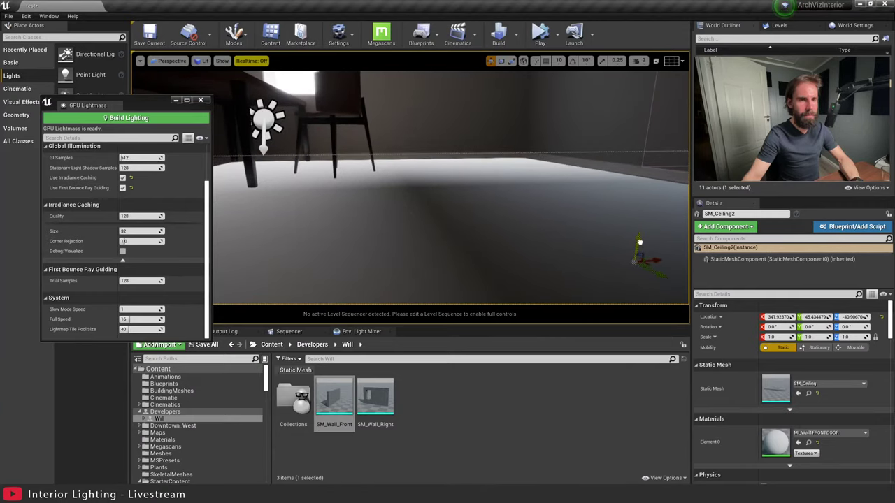
Fine-tune the new floor slab's height to about -40.74 in Z so it meets the bottom of the walls.
right_drag(489, 195, 524, 196)
right_drag(595, 173, 596, 172)
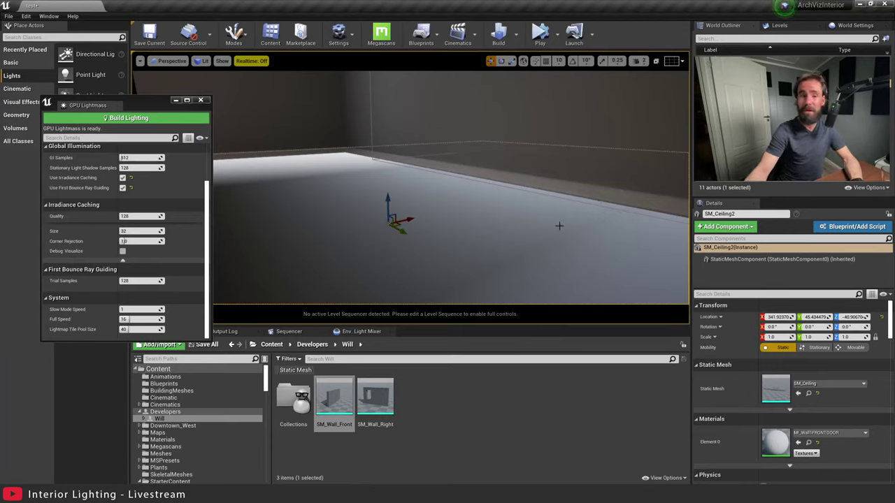
right_drag(405, 215, 405, 215)
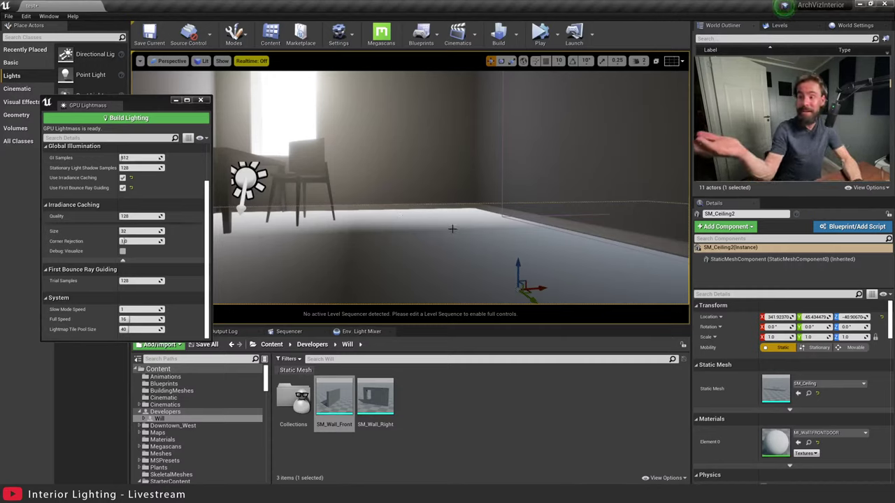
right_drag(452, 229, 391, 209)
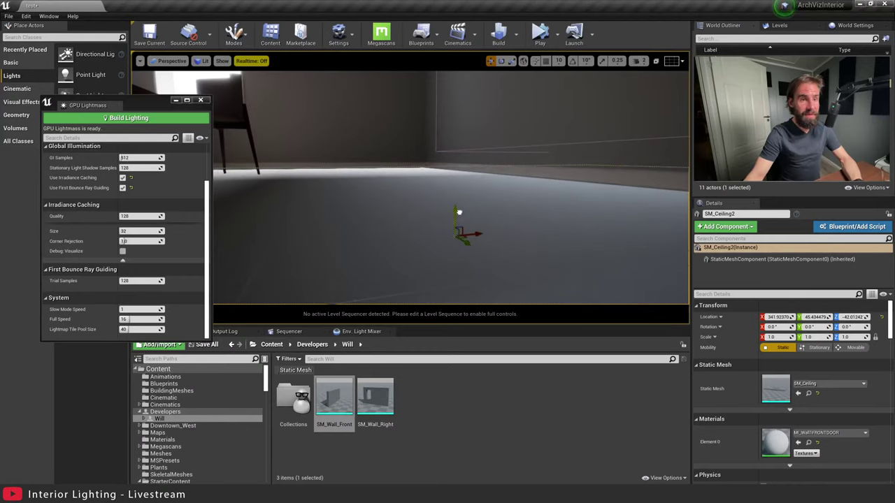
right_drag(459, 210, 251, 189)
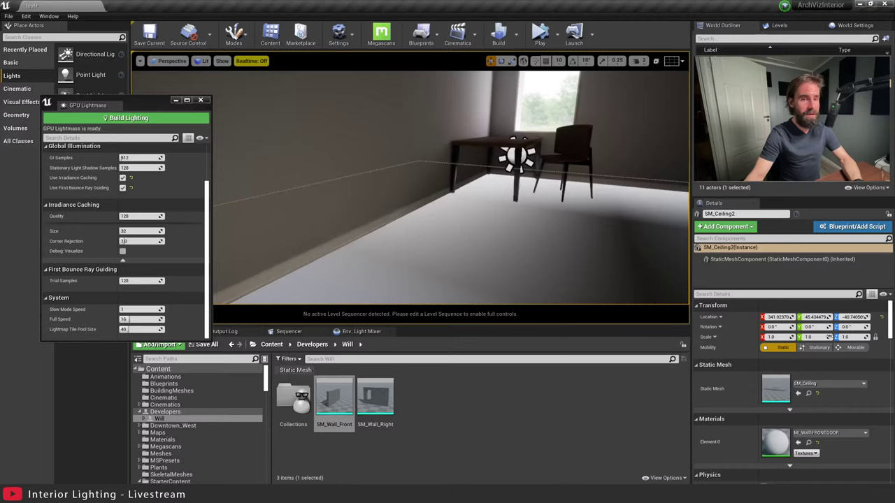
click(826, 432)
text(w)
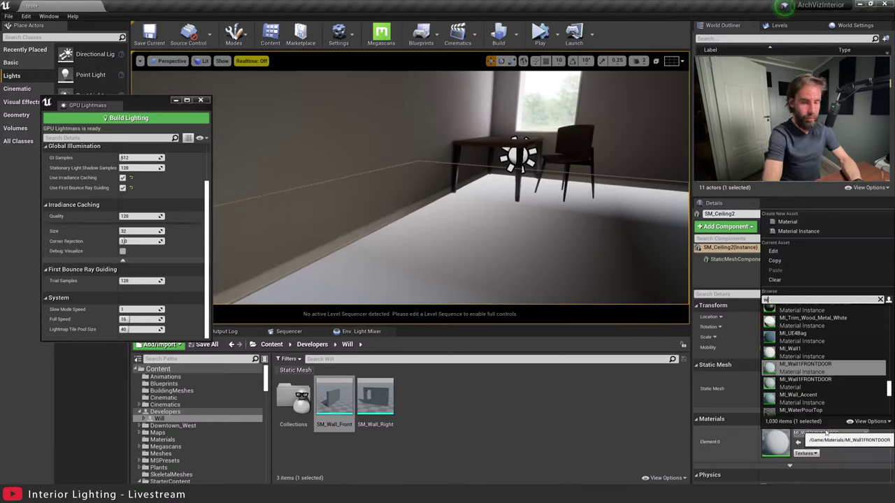
text(ood)
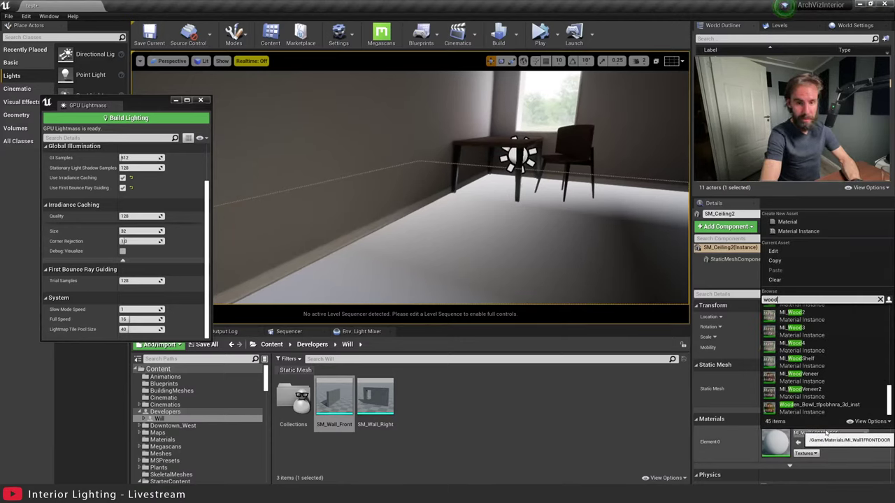
key(BackSpace)
key(BackSpace)
key(BackSpace)
text(flo)
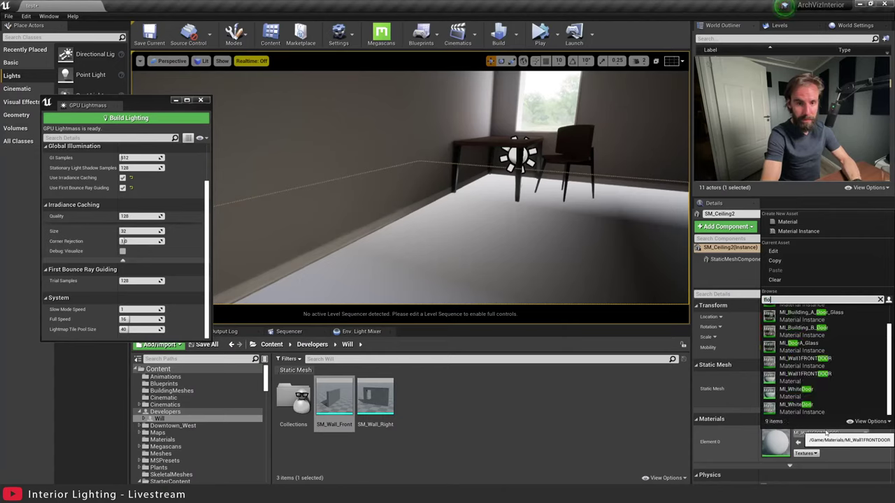
text(o)
Search the whole project content for "floor" and apply the MI_Floor material to the new floor slab.
click(157, 369)
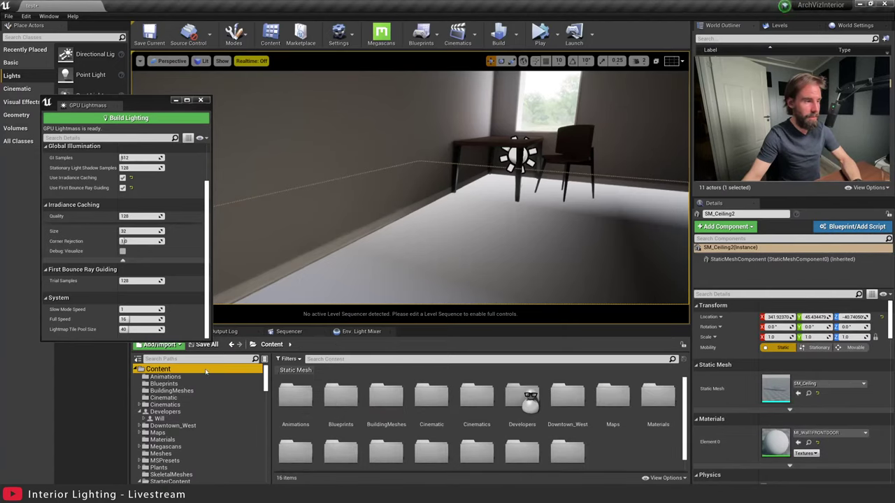
click(339, 360)
text(floo)
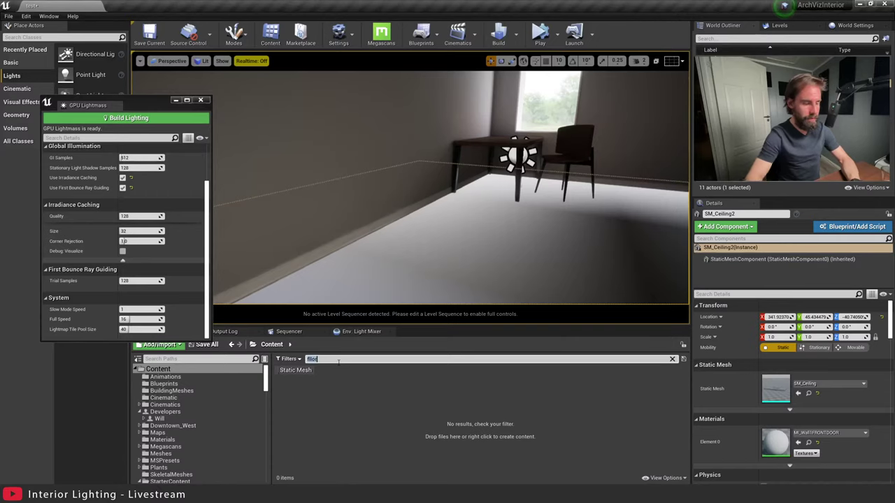
text(or)
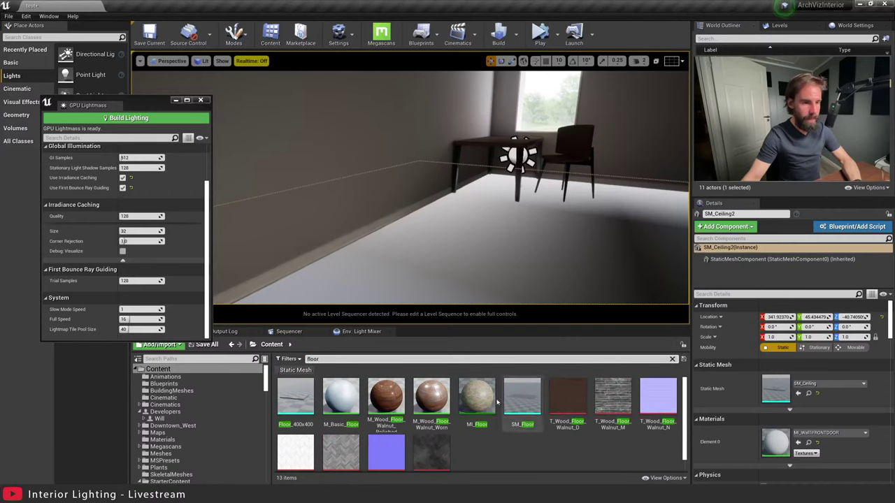
drag(476, 398, 484, 277)
Deselect the floor slab and rebuild the lighting with GPU Lightmass for the wooden floor.
right_drag(483, 277, 615, 277)
right_drag(558, 193, 537, 194)
key(w)
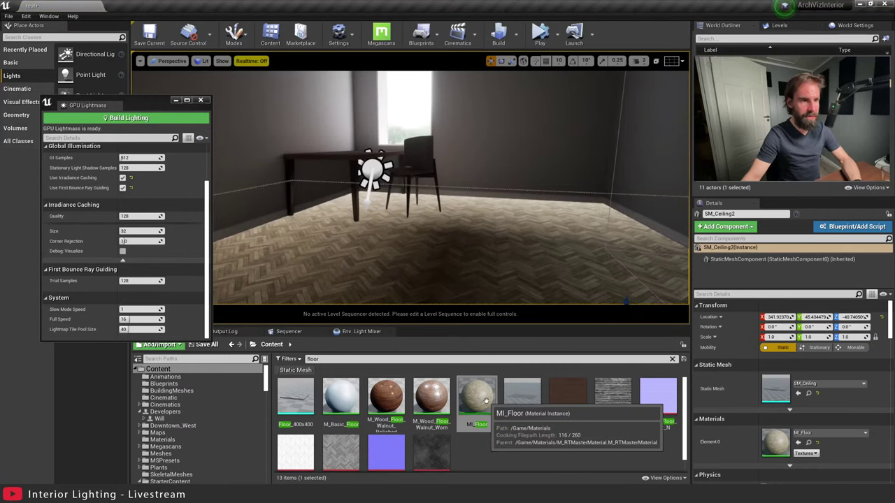
right_drag(475, 210, 475, 180)
key(Escape)
key(s)
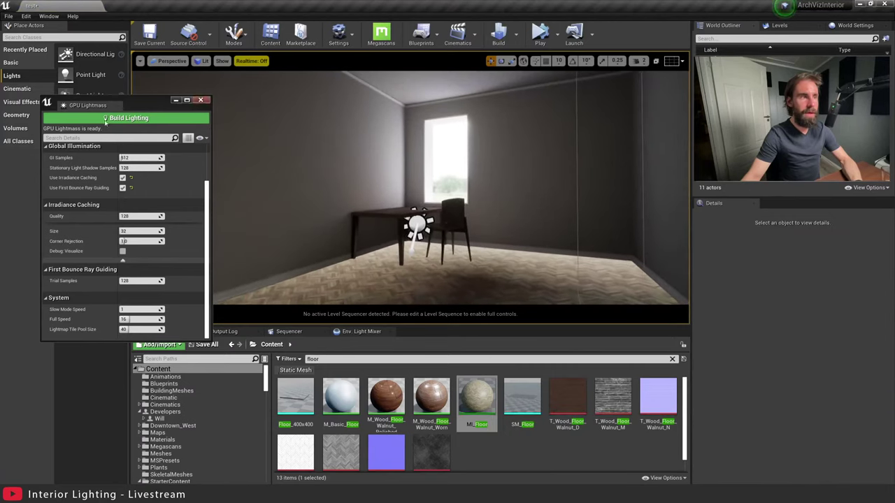
click(129, 119)
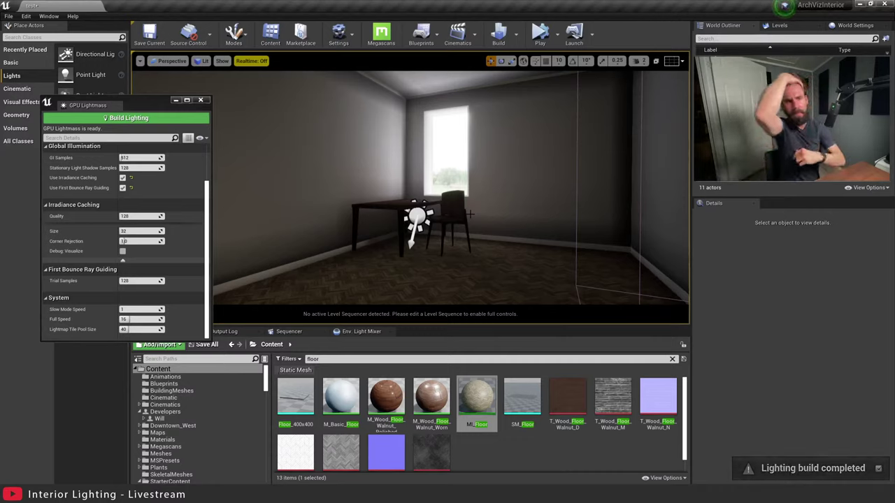
Find the Lightmass Importance Volume among the placeable actors by searching "lightmass" and place one over the building's roof.
right_drag(469, 214, 315, 225)
key(w)
key(w)
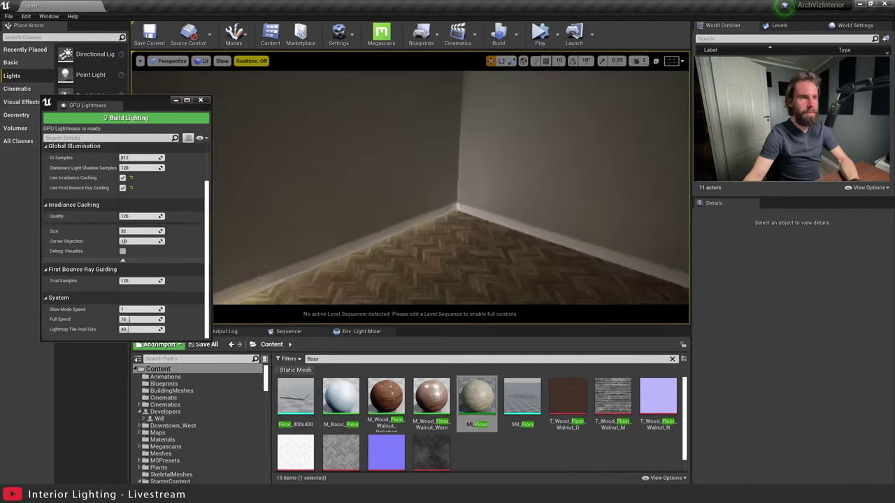
mouse_move(494, 234)
right_down()
mouse_move(470, 224)
mouse_move(492, 233)
mouse_move(487, 225)
right_up()
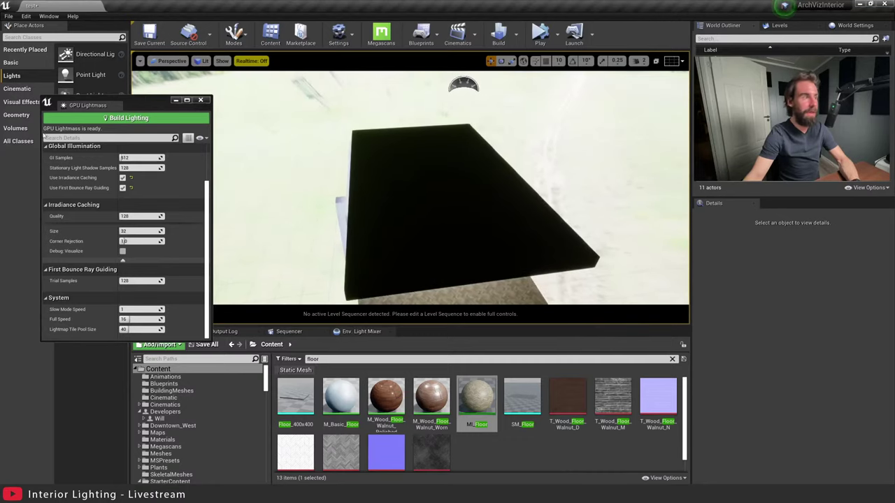
drag(140, 105, 112, 203)
click(14, 128)
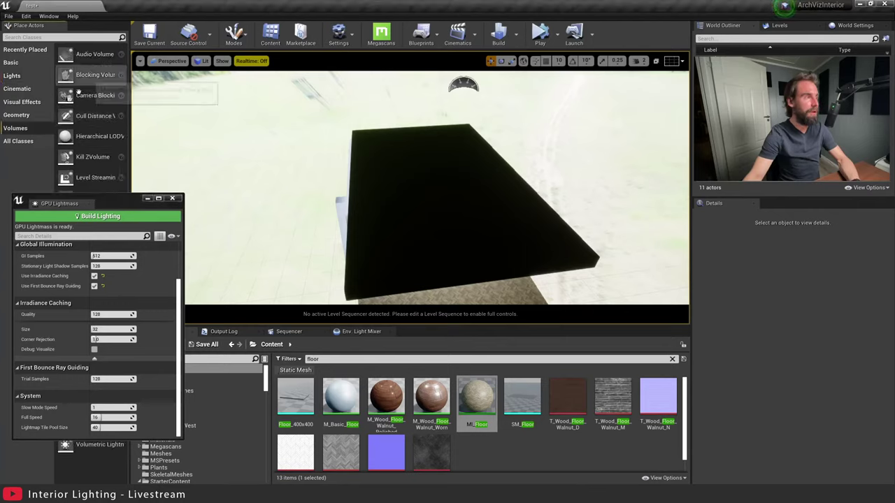
click(80, 37)
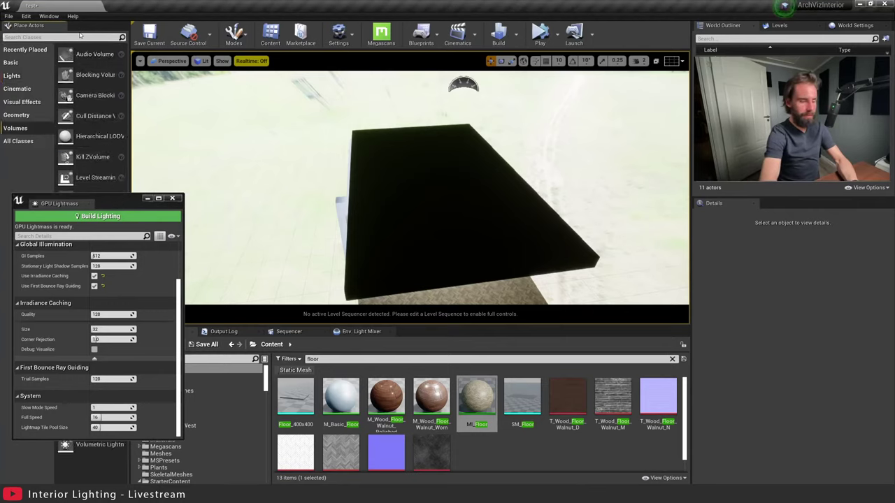
text(lightmass)
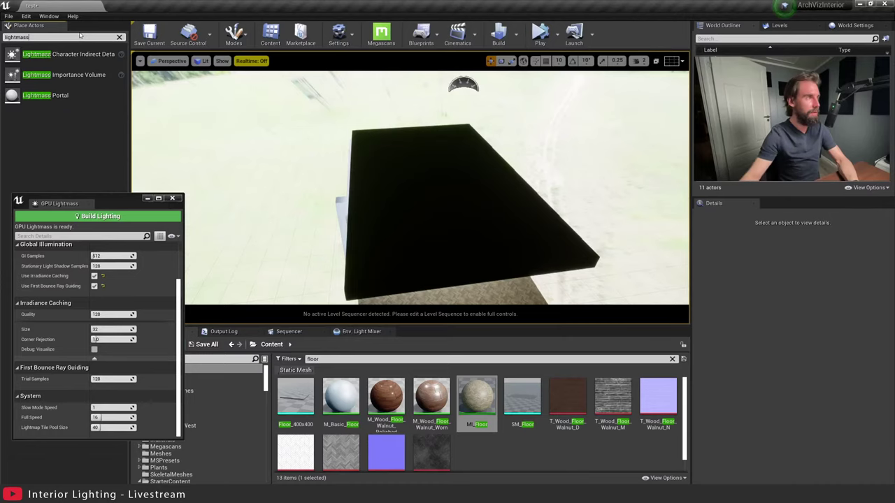
drag(254, 100, 455, 172)
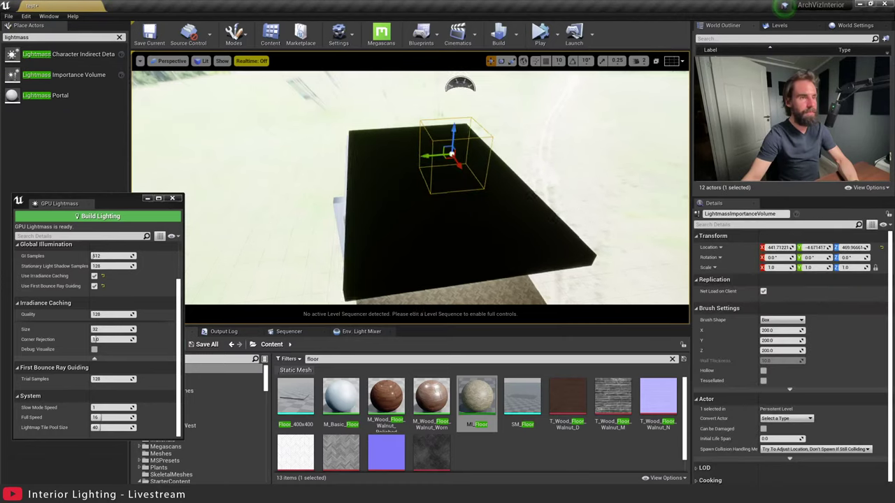
Scale the importance volume uniformly to about 5.45.
right_drag(454, 171, 475, 140)
key(r)
drag(431, 106, 500, 76)
right_drag(419, 160, 454, 151)
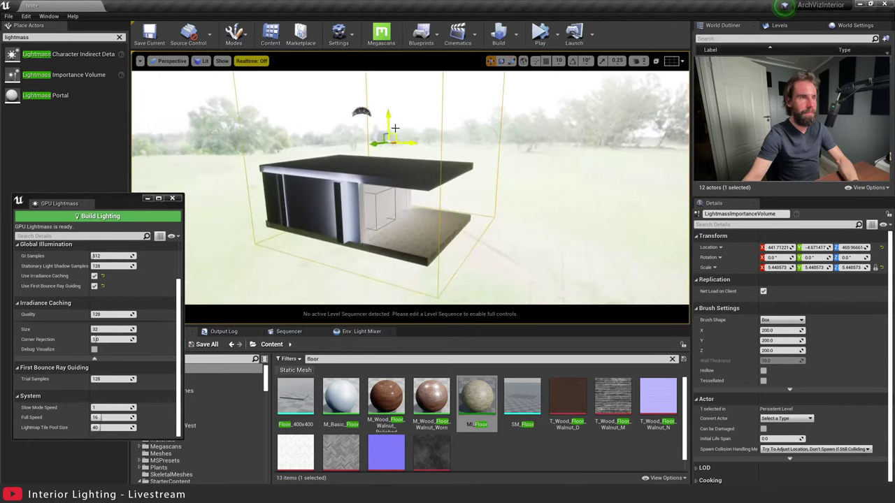
Reduce the importance volume's vertical scale to about 2.58 and lower it to about 167 in Z around the building.
drag(388, 120, 391, 169)
key(w)
right_drag(392, 168, 300, 199)
right_drag(426, 193, 419, 210)
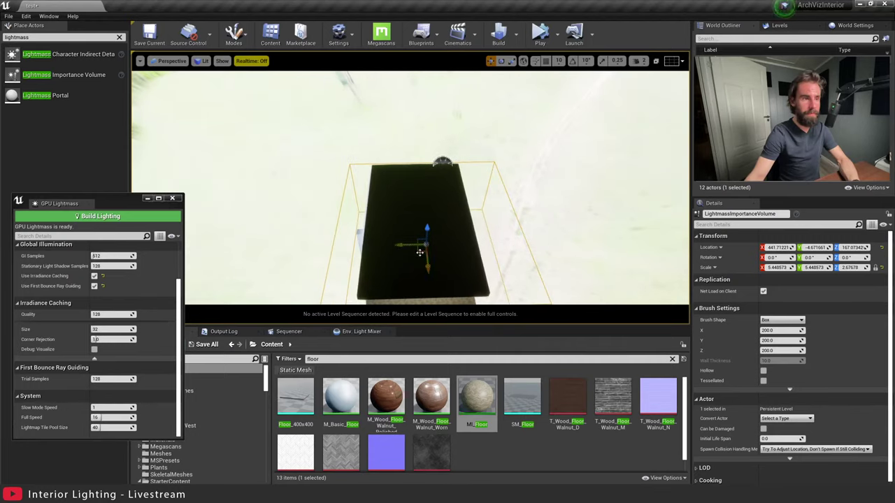
Centre the importance volume on the building at about X 358.8, Y 27.7 and stretch its X scale to about 6.25.
drag(416, 244, 415, 246)
right_drag(414, 245, 455, 160)
drag(430, 178, 435, 178)
right_drag(435, 178, 419, 216)
drag(419, 216, 415, 217)
mouse_move(415, 218)
right_down()
mouse_move(427, 219)
mouse_move(428, 234)
mouse_move(419, 233)
mouse_move(434, 233)
mouse_move(423, 233)
right_up()
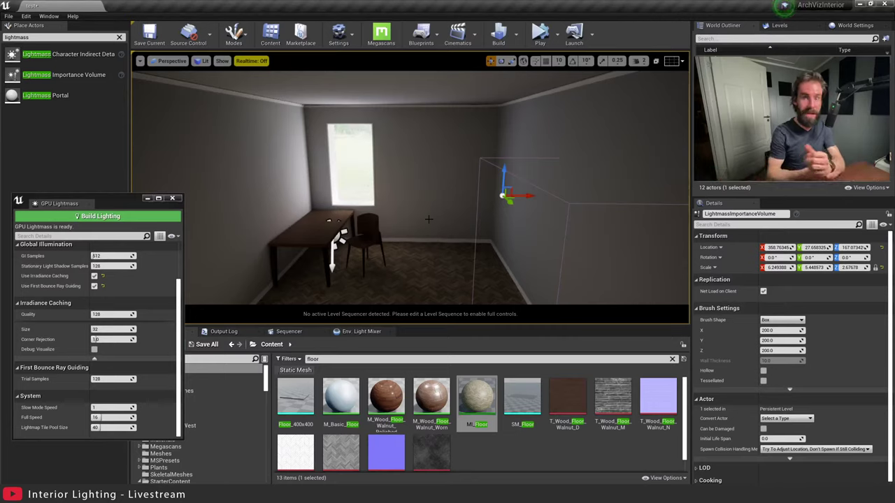
Rebuild the lighting with GPU Lightmass with the importance volume enclosing the building.
mouse_move(470, 252)
right_down()
mouse_move(433, 255)
mouse_move(412, 269)
mouse_move(470, 252)
right_up()
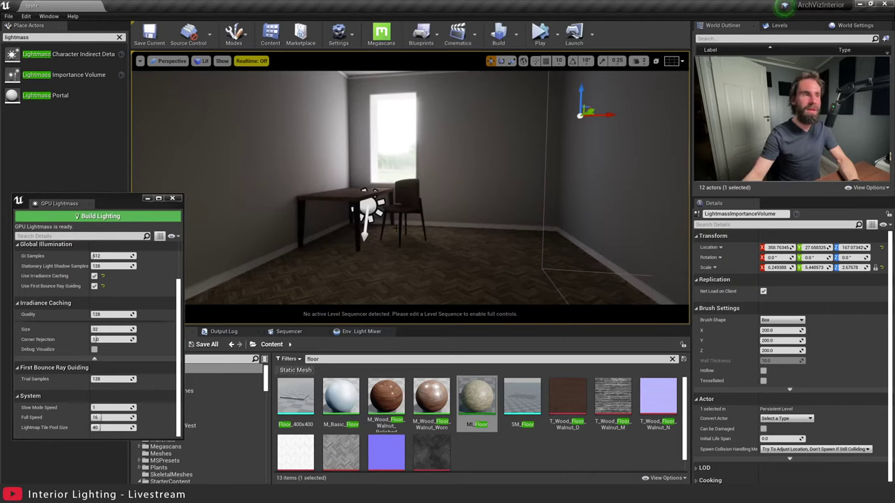
right_drag(409, 252, 391, 227)
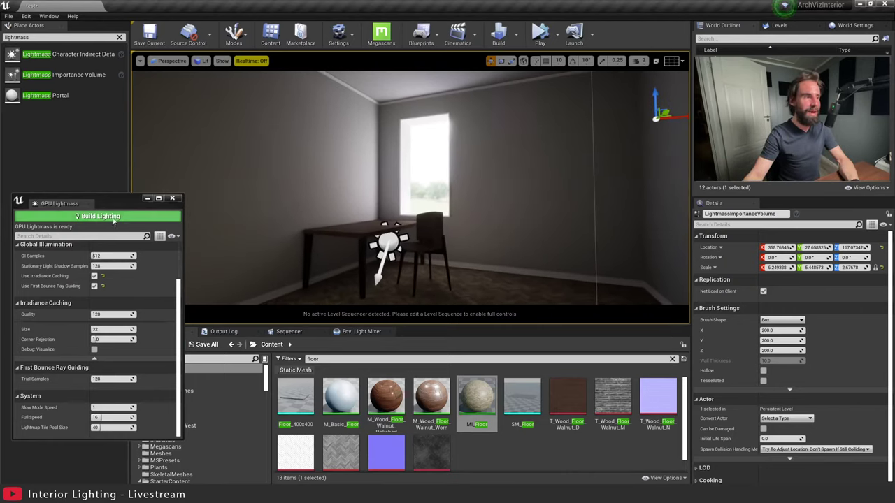
click(112, 217)
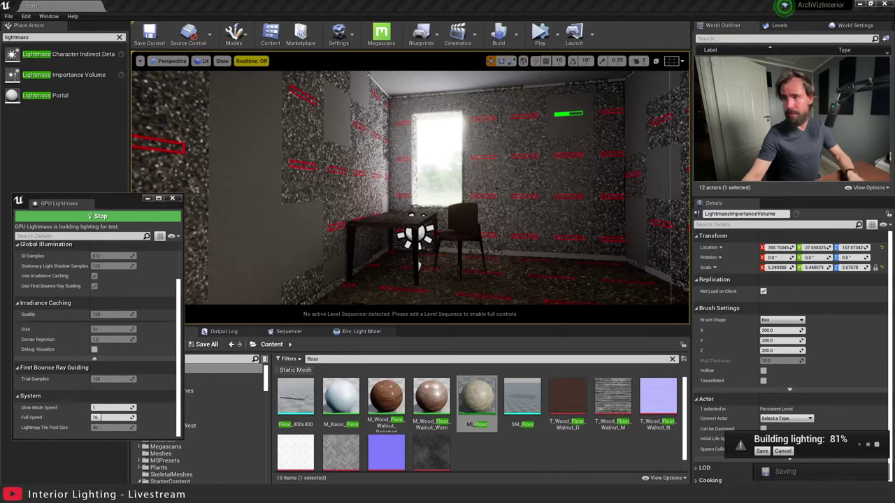
right_drag(595, 203, 610, 204)
right_drag(676, 289, 686, 278)
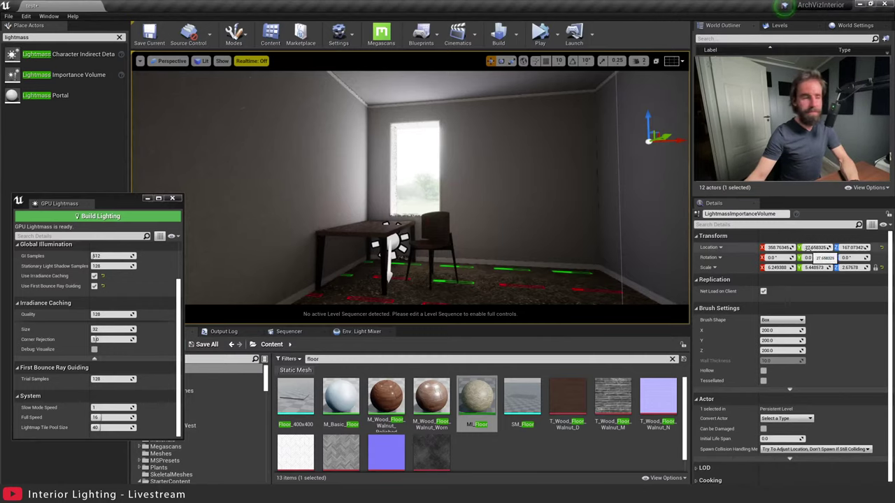
Deselect the importance volume and examine the baked lighting on the walls, floor and ceiling.
right_drag(447, 209, 230, 241)
key(Escape)
right_drag(412, 189, 510, 175)
mouse_move(409, 160)
right_down()
mouse_move(404, 203)
mouse_move(409, 160)
right_up()
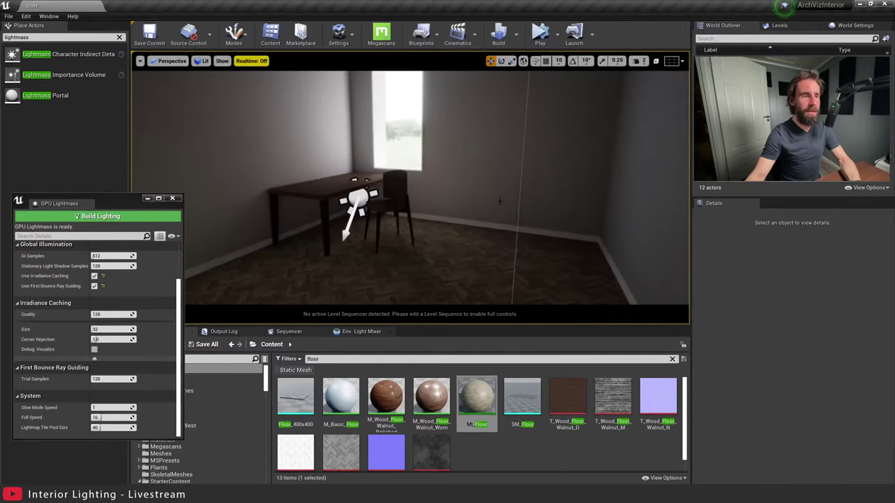
right_drag(489, 105, 471, 104)
right_drag(464, 241, 464, 180)
right_drag(418, 213, 504, 241)
Turn on realtime rendering in the viewport and view the table and window area.
key(ctrl+r)
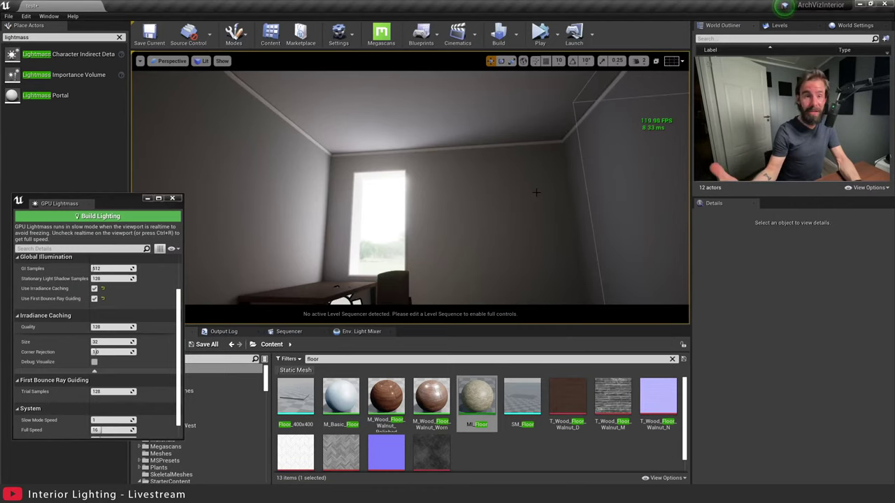
right_drag(532, 177, 490, 179)
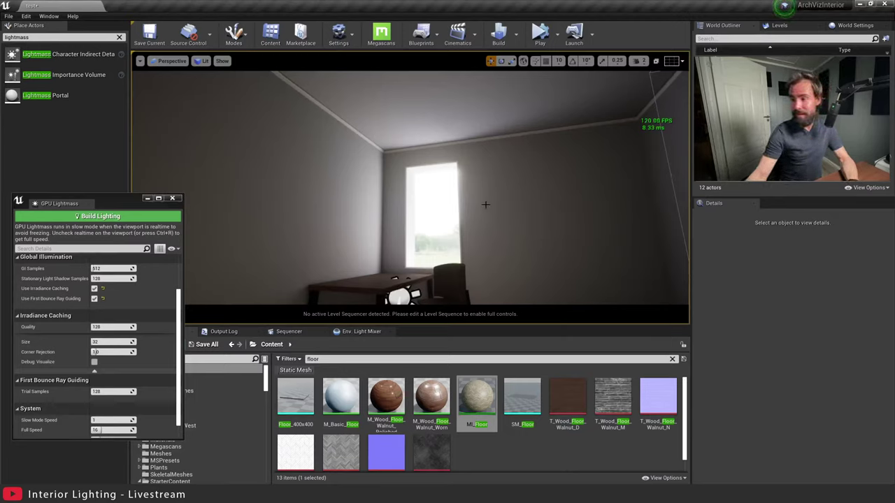
right_drag(485, 204, 440, 278)
key(w)
key(s)
key(w)
key(s)
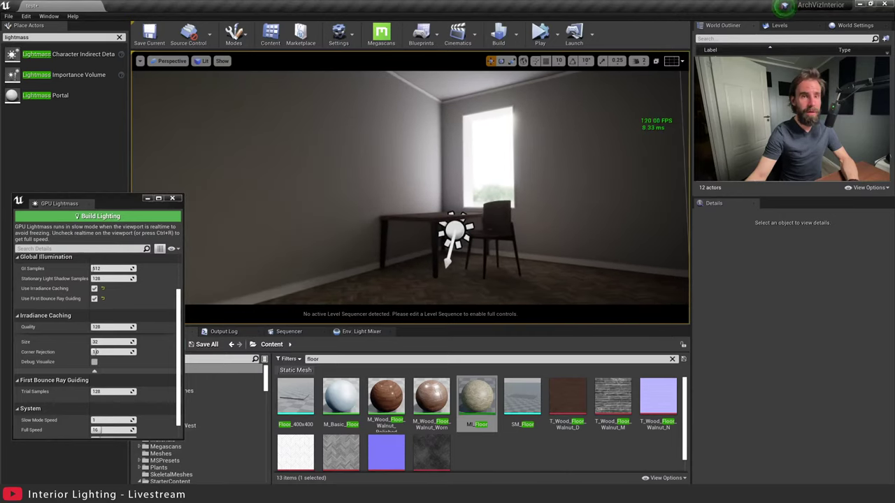
Select the post process volume, filter its settings for "indirect" and adjust the Indirect Lighting Intensity.
click(727, 165)
click(731, 156)
click(734, 165)
click(739, 224)
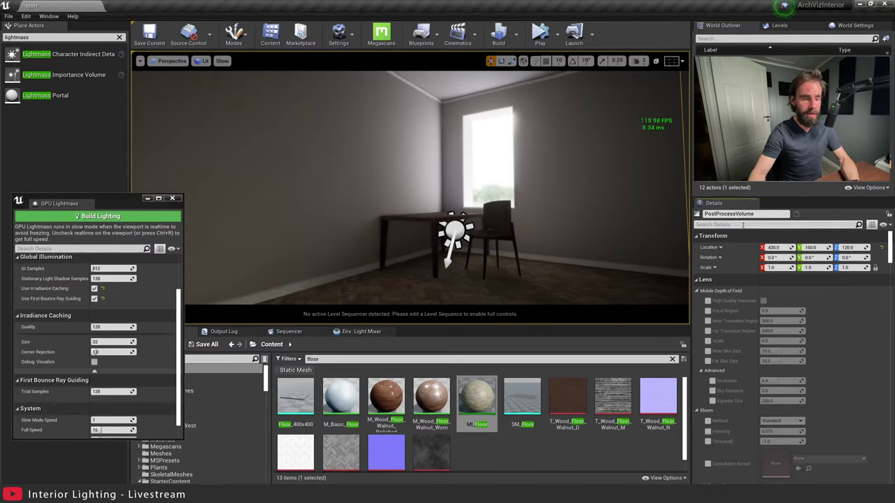
text(indirect)
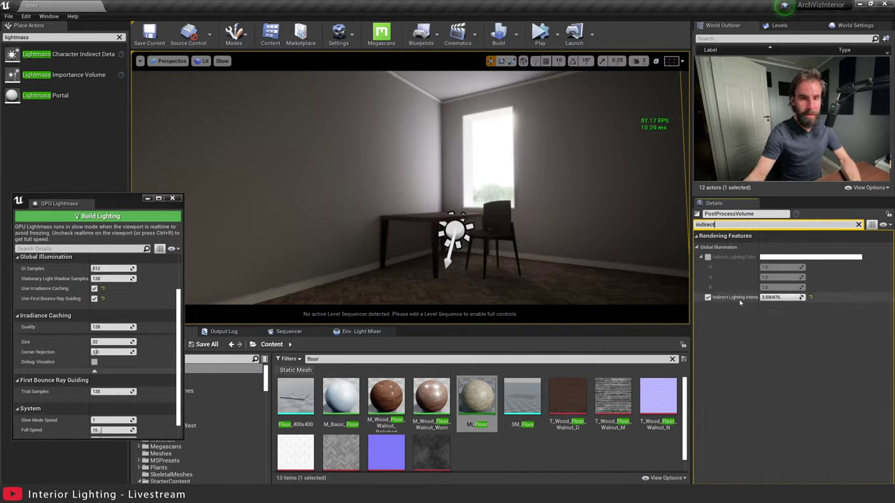
mouse_move(791, 297)
mouse_down()
mouse_move(765, 297)
mouse_move(787, 297)
mouse_up()
Examine the room's walls, ceiling and window area from several viewpoints.
right_drag(490, 210, 293, 210)
key(s)
right_drag(410, 187, 300, 187)
key(d)
key(q)
key(e)
right_drag(419, 160, 517, 154)
key(s)
Scale the roof slab SM_Ceiling outward along its horizontal axis so it extends further past the building's walls.
click(428, 180)
key(r)
key(a)
key(a)
key(a)
key(w)
key(s)
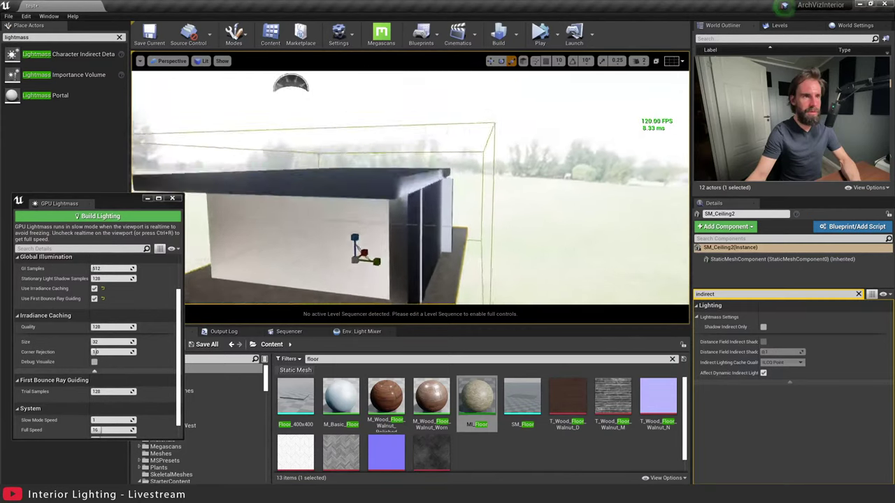
click(448, 190)
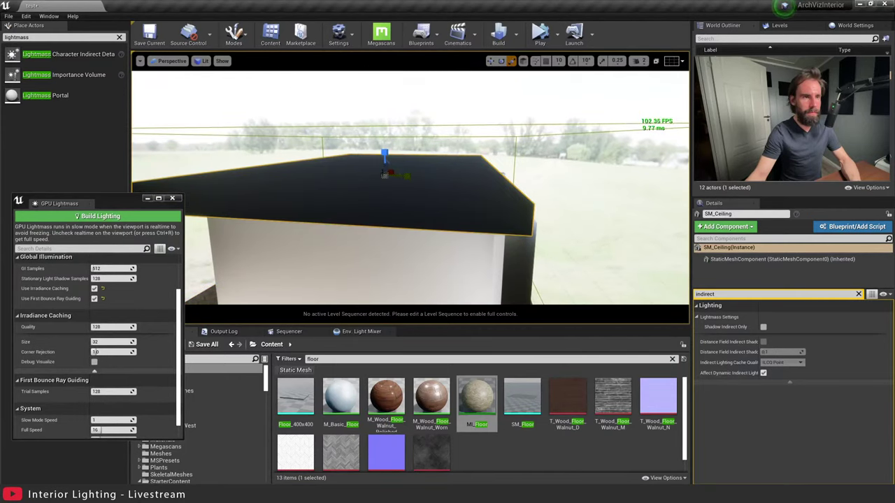
drag(407, 176, 424, 177)
key(w)
right_drag(446, 184, 466, 184)
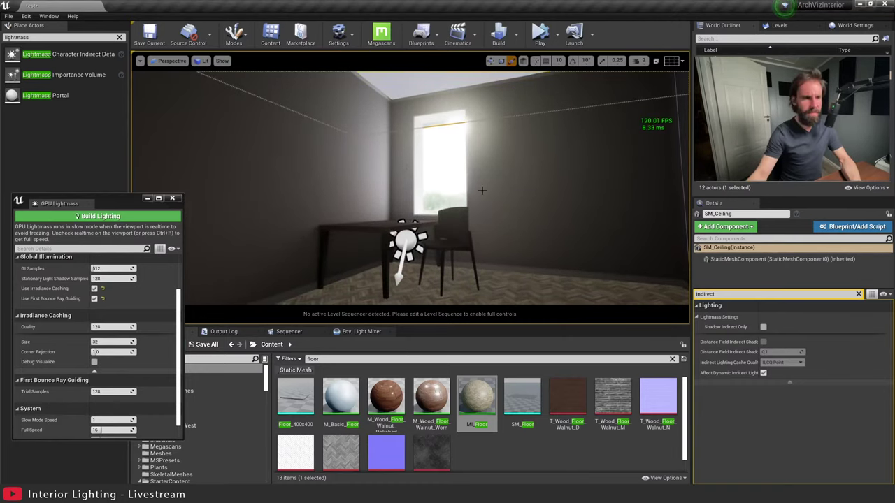
Rebuild the lighting with GPU Lightmass and disable the viewport's realtime override so it bakes at full speed.
right_drag(483, 150, 483, 150)
click(98, 216)
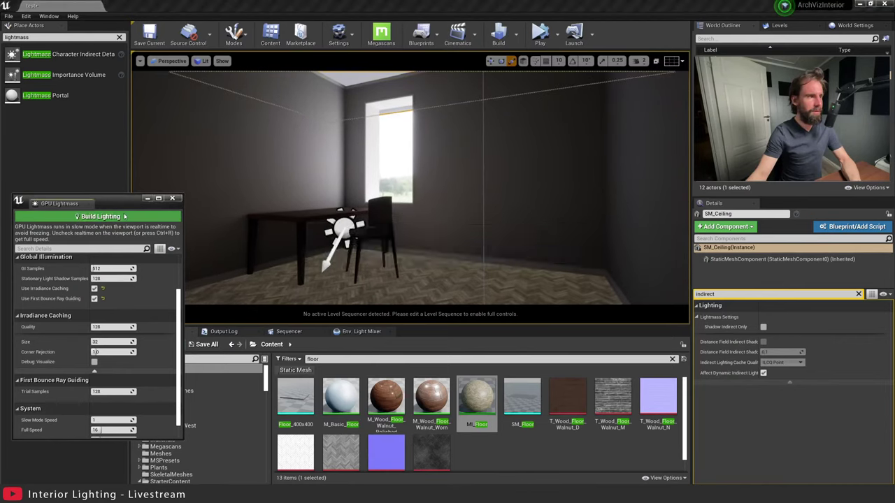
right_drag(425, 196, 409, 195)
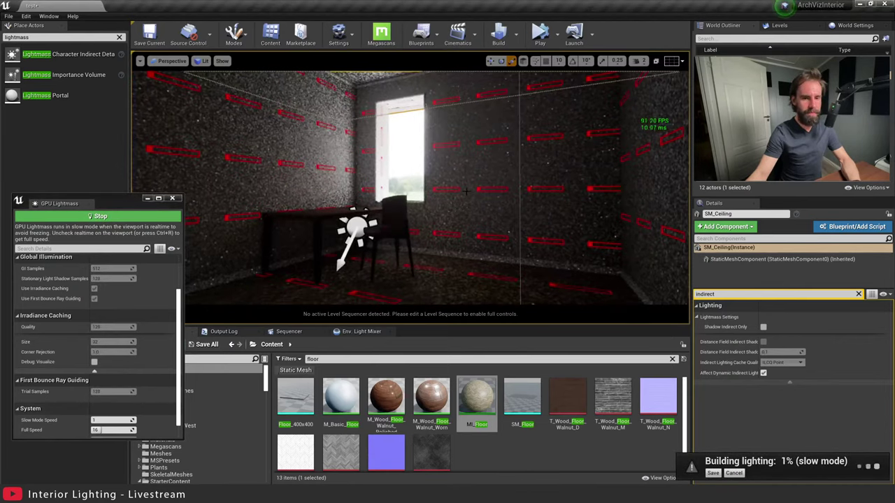
right_drag(469, 192, 469, 228)
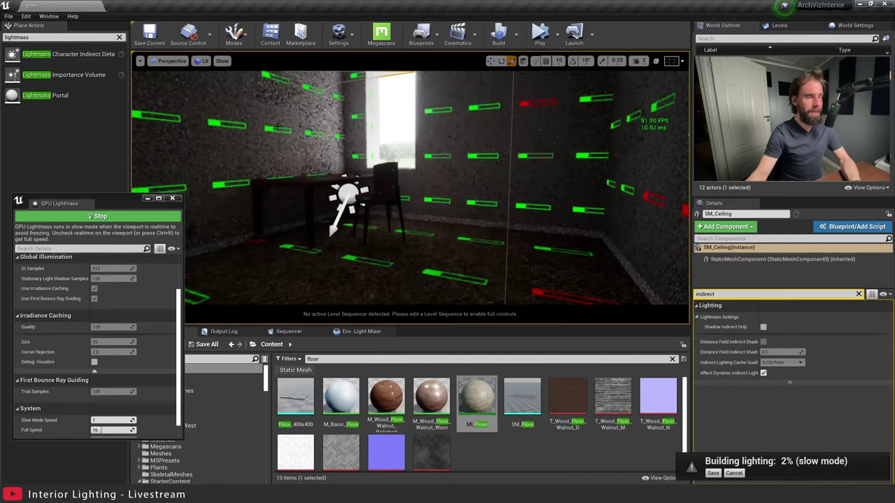
right_drag(324, 149, 317, 147)
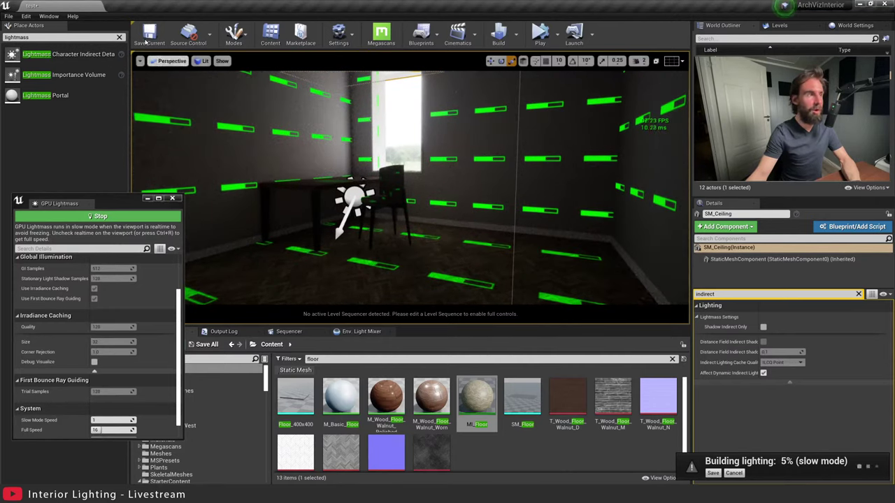
click(140, 60)
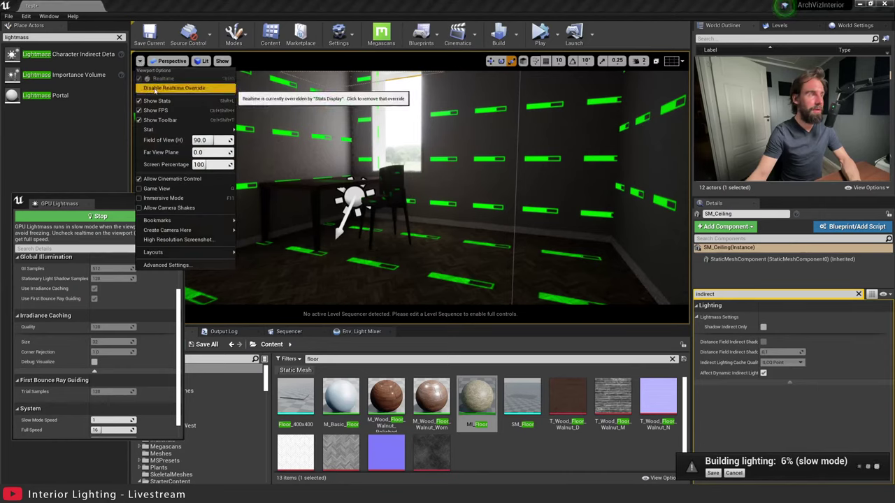
click(152, 89)
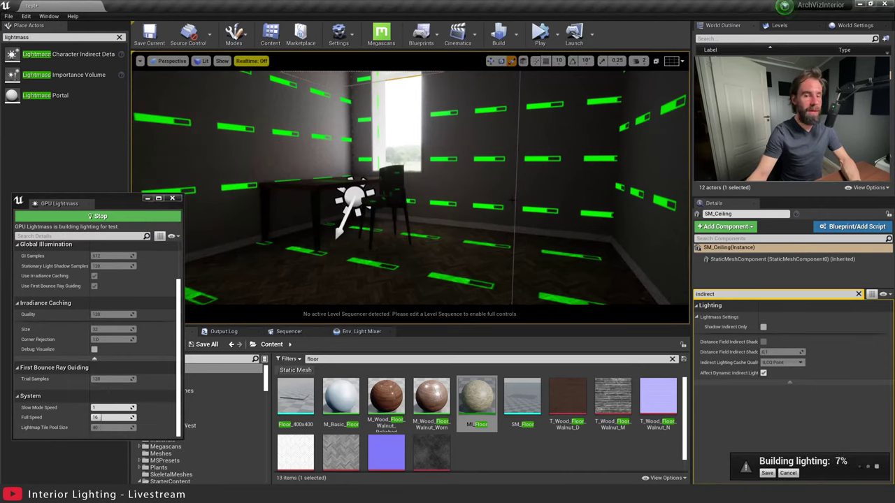
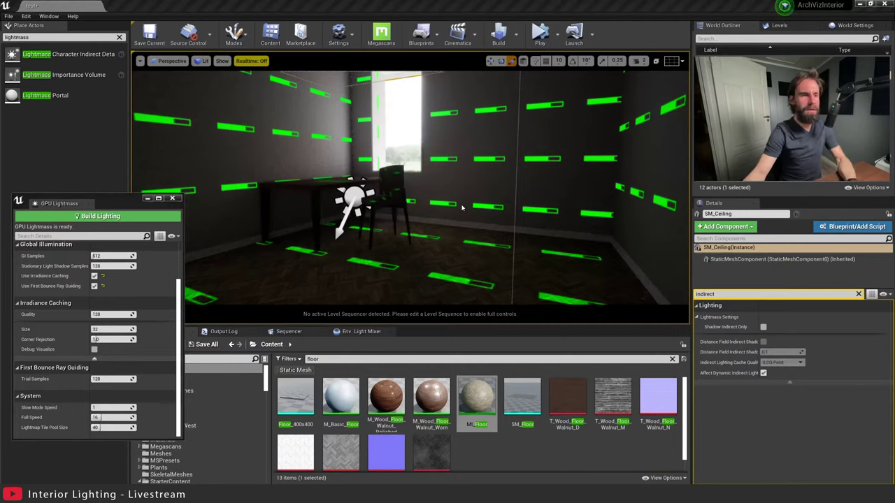
Deselect the roof slab and inspect the rebuilt lighting in the room corner and outside the building.
key(w)
right_drag(461, 207, 272, 205)
key(s)
key(Escape)
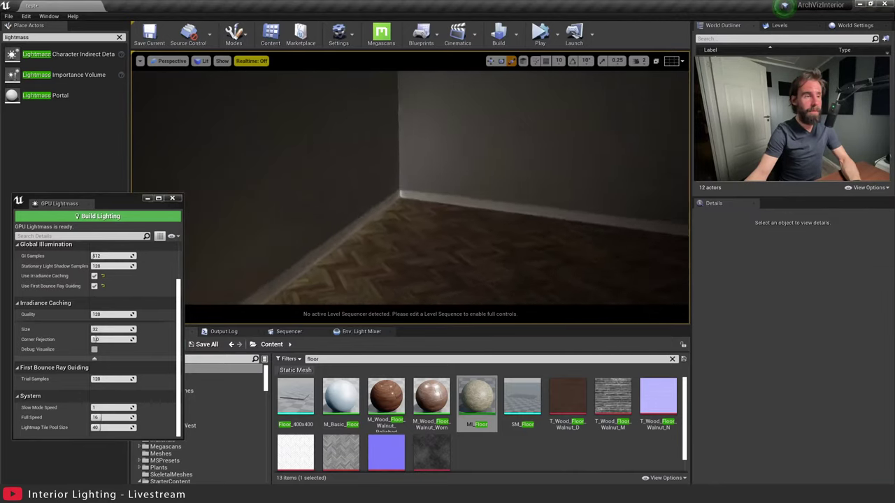
right_drag(426, 190, 412, 188)
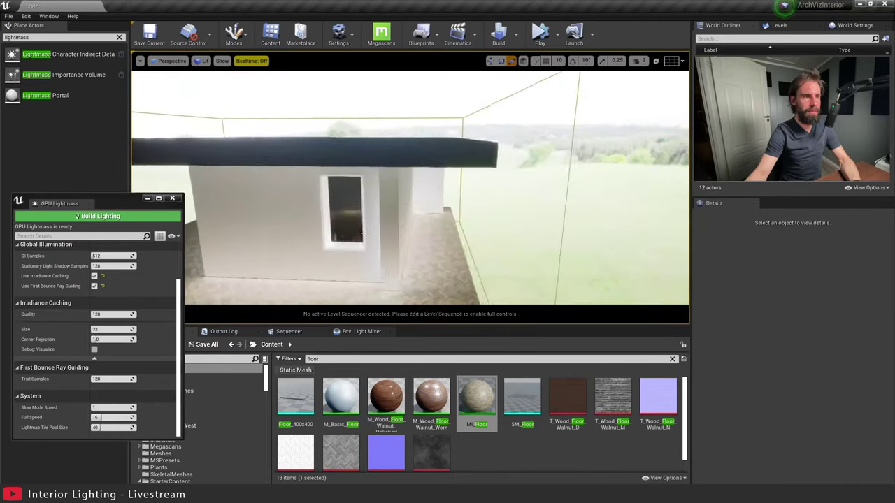
right_drag(361, 232, 408, 209)
Select the post process volume and set its Indirect Lighting Intensity to 4.0.
click(769, 140)
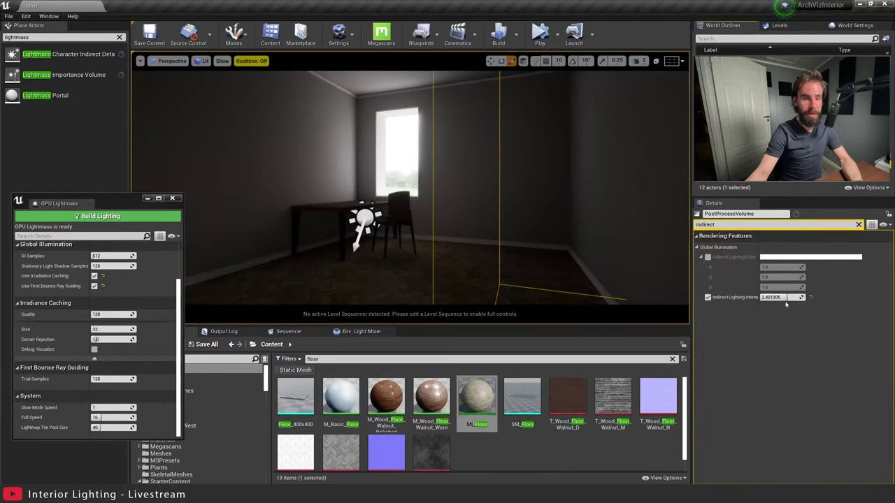
drag(784, 298, 804, 298)
middle_drag(449, 193, 666, 137)
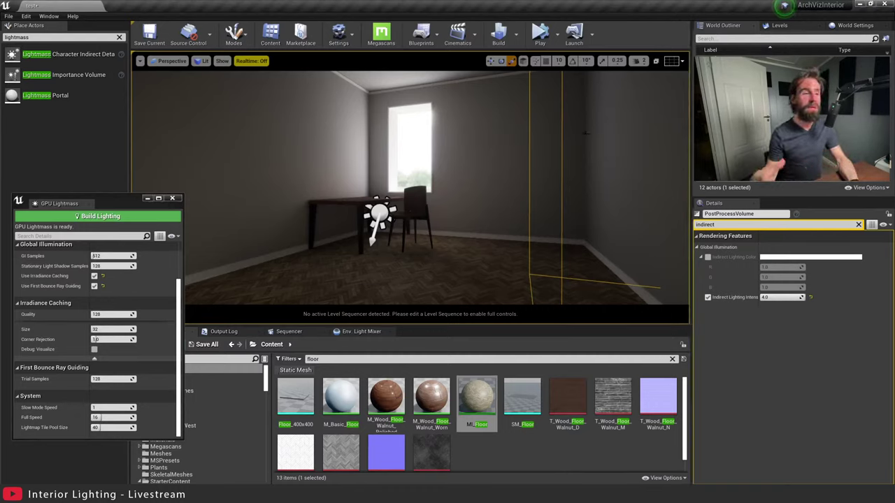
key(w)
mouse_move(586, 133)
right_down()
mouse_move(585, 168)
mouse_move(585, 140)
right_up()
Filter the post process volume's settings for "ref" and change the reflections type to Ray Tracing.
click(726, 224)
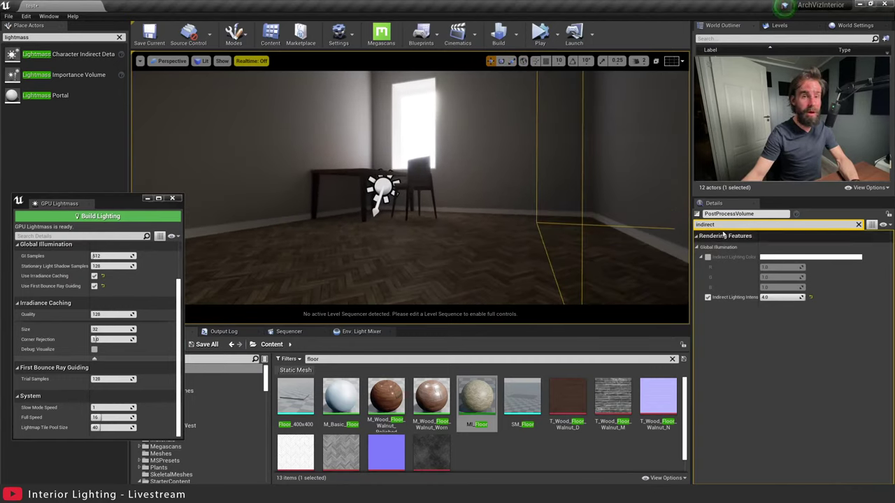
text(red)
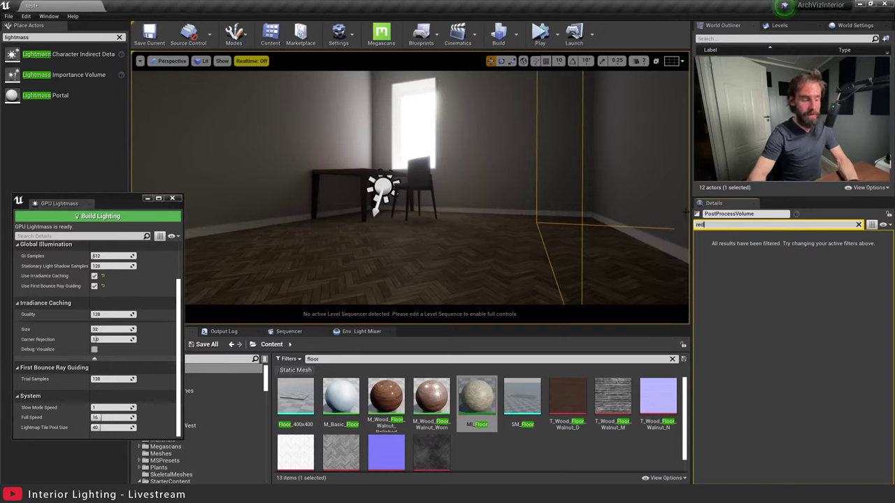
key(BackSpace)
text(f)
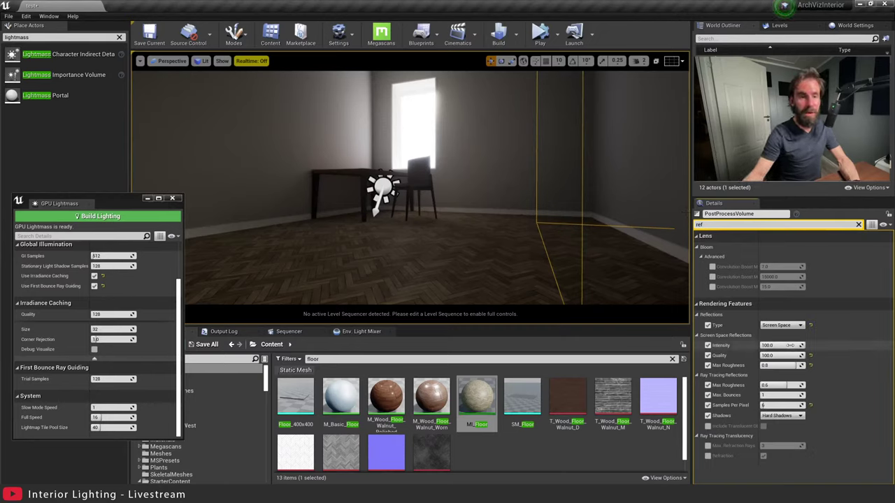
drag(777, 345, 804, 346)
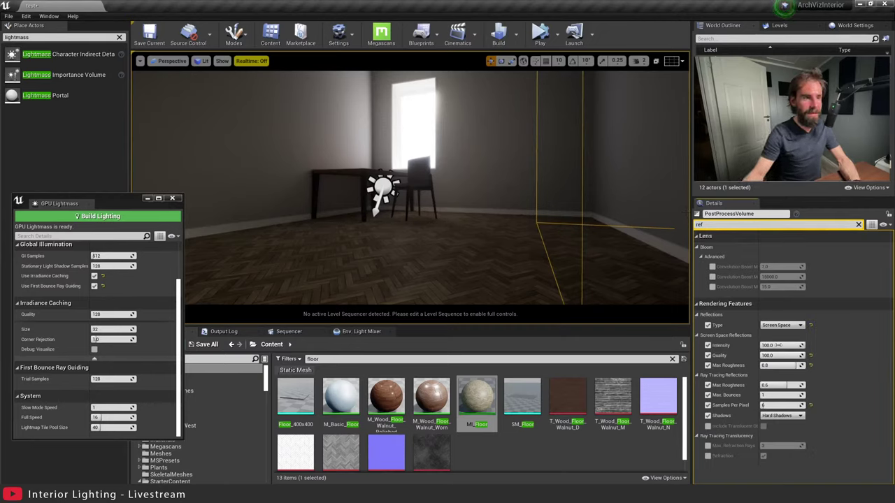
right_drag(559, 231, 561, 258)
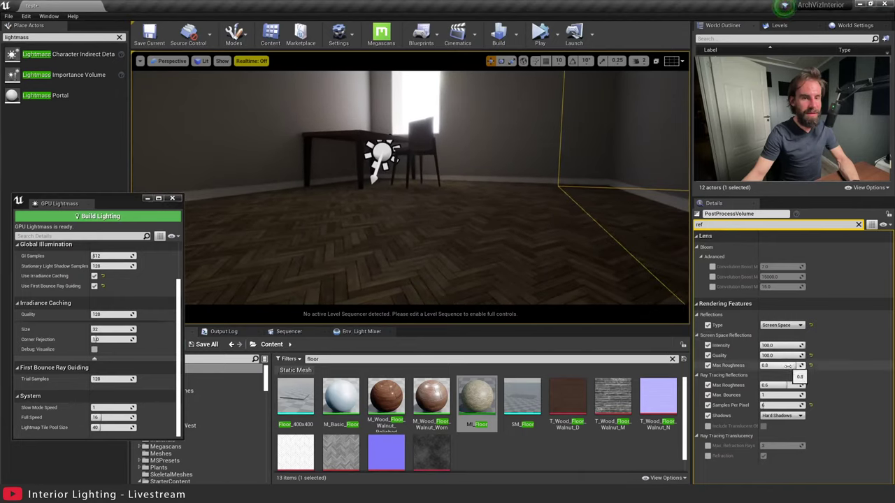
click(783, 325)
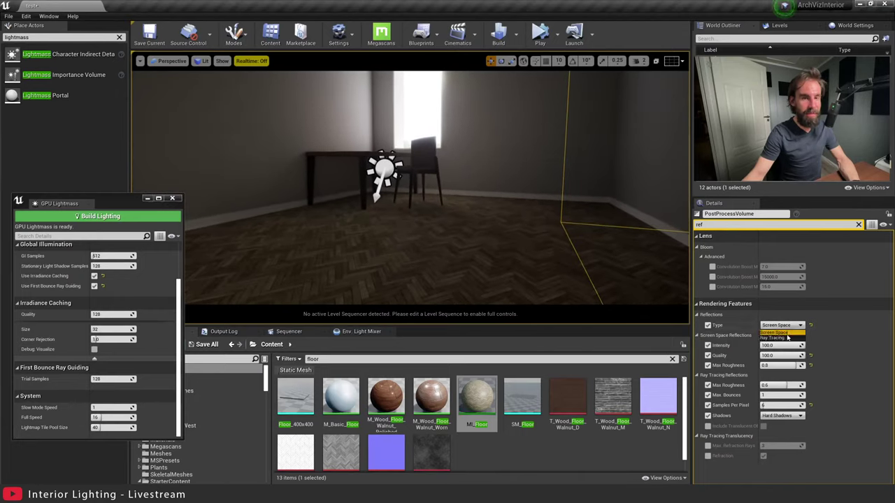
click(785, 338)
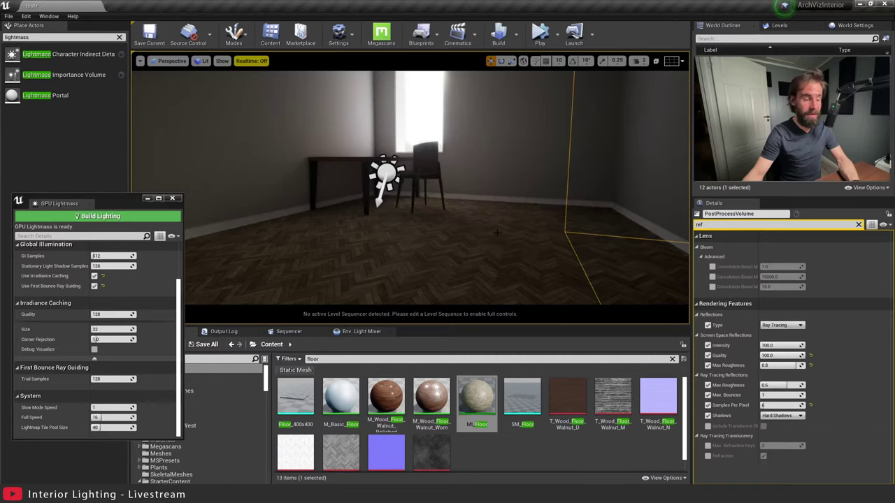
Force all ray tracing effects on with the console command r.RayTracing.ForceAllRayTracingEffects 1 and view the floor reflections.
key(grave)
key(Up)
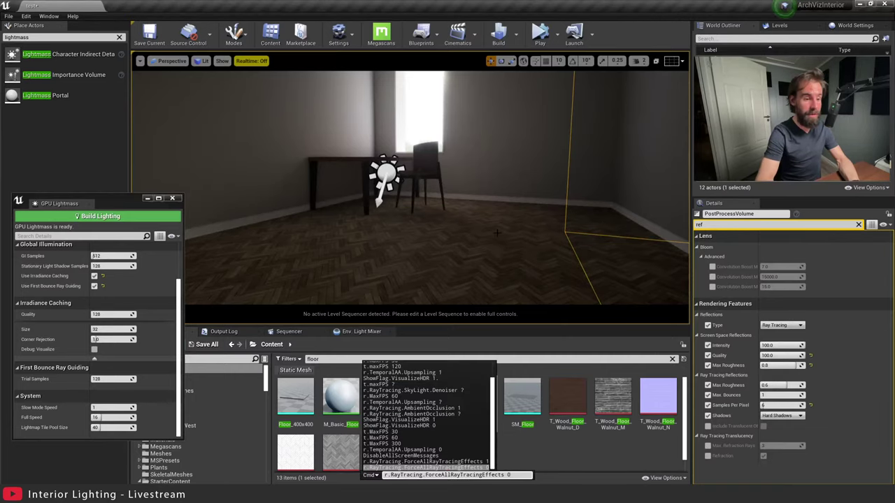
key(Return)
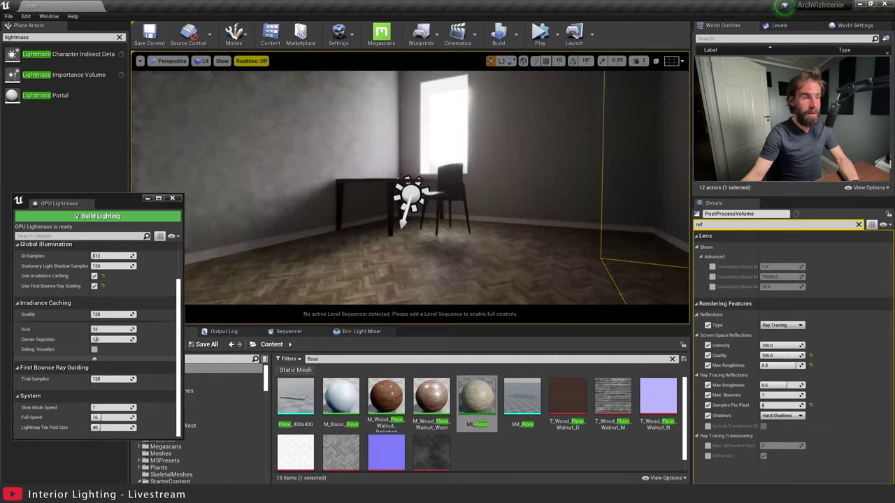
right_drag(410, 187, 364, 210)
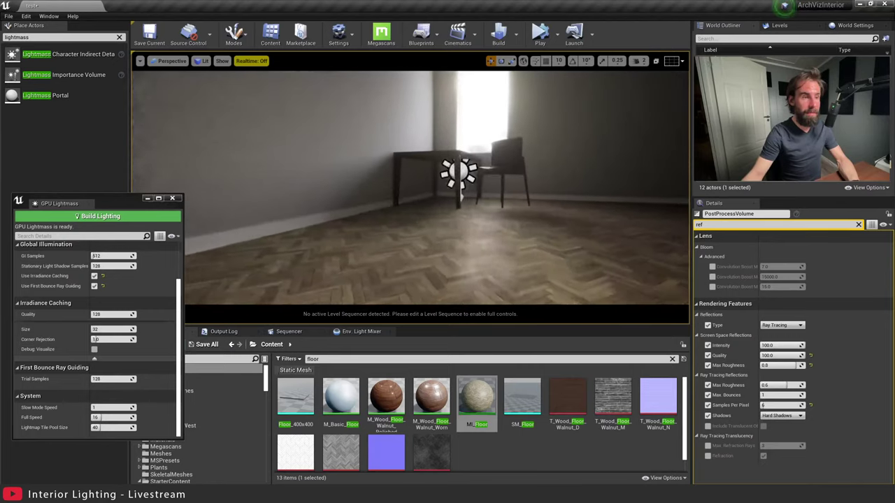
mouse_move(505, 196)
right_down()
mouse_move(534, 167)
mouse_move(293, 179)
mouse_move(531, 179)
mouse_move(504, 182)
right_up()
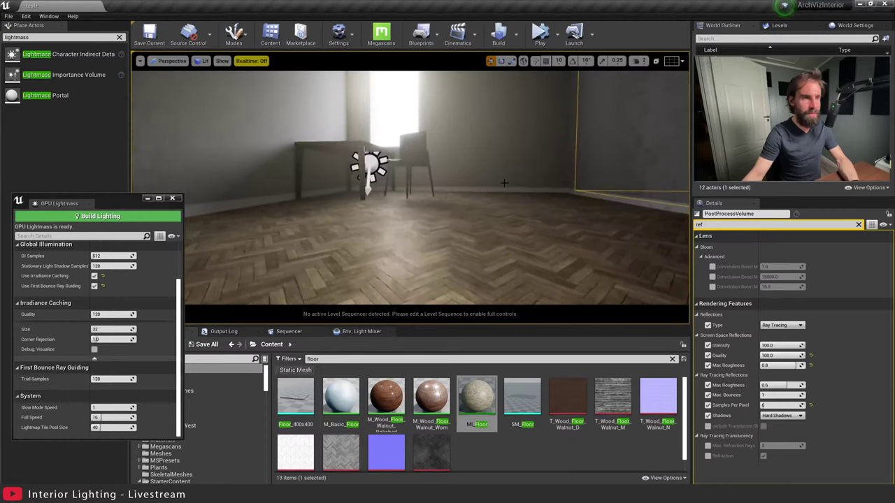
right_drag(384, 271, 349, 270)
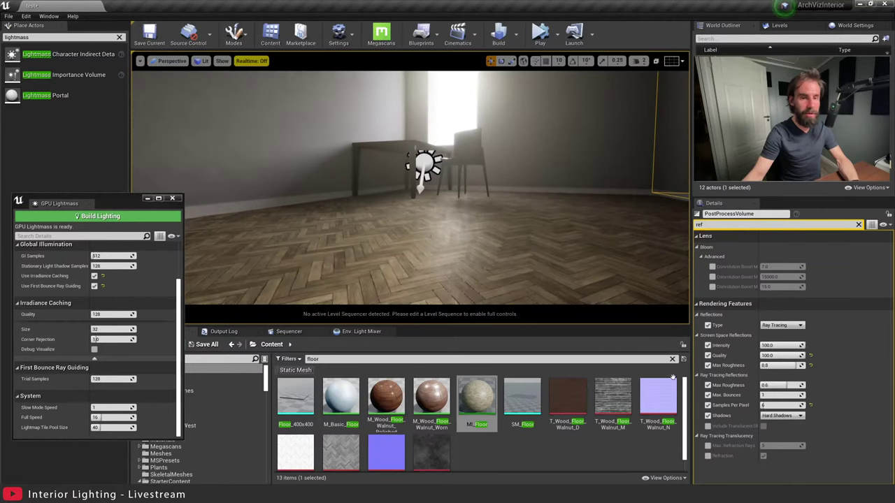
Set the ray tracing reflections' Samples Per Pixel to 6 and turn on realtime rendering in the viewport.
text(6)
key(Return)
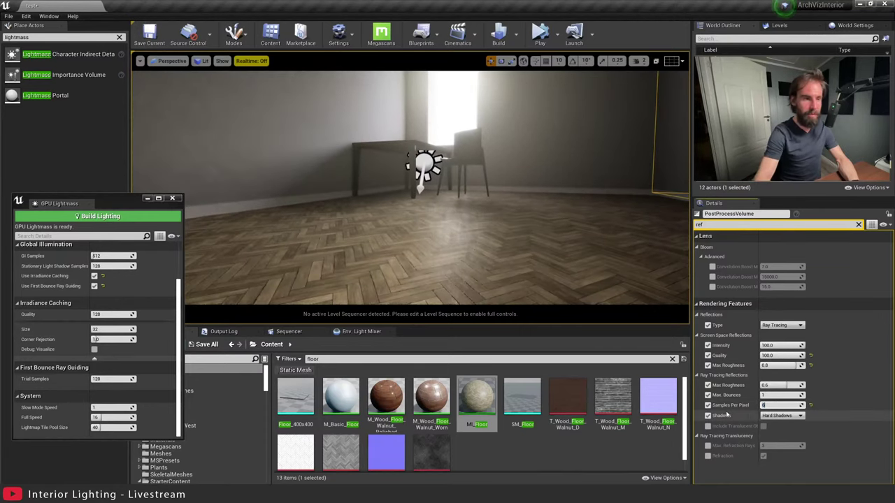
key(ctrl+r)
right_drag(527, 214, 525, 241)
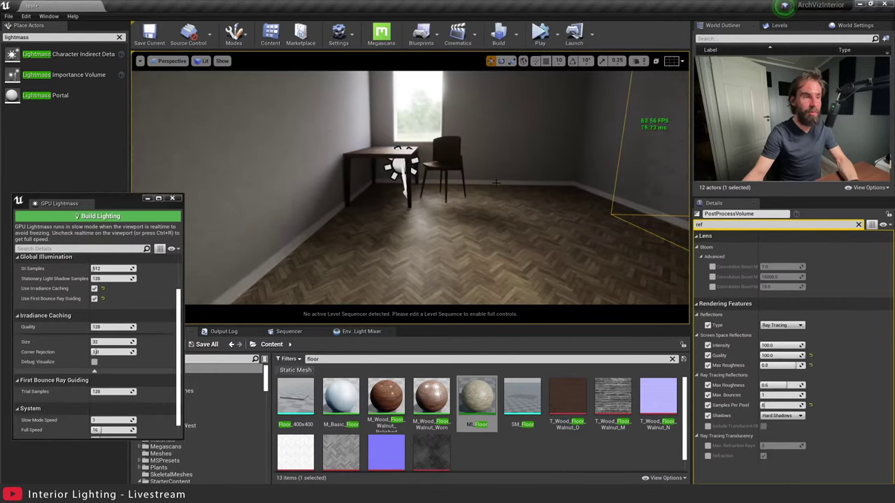
right_drag(495, 183, 474, 144)
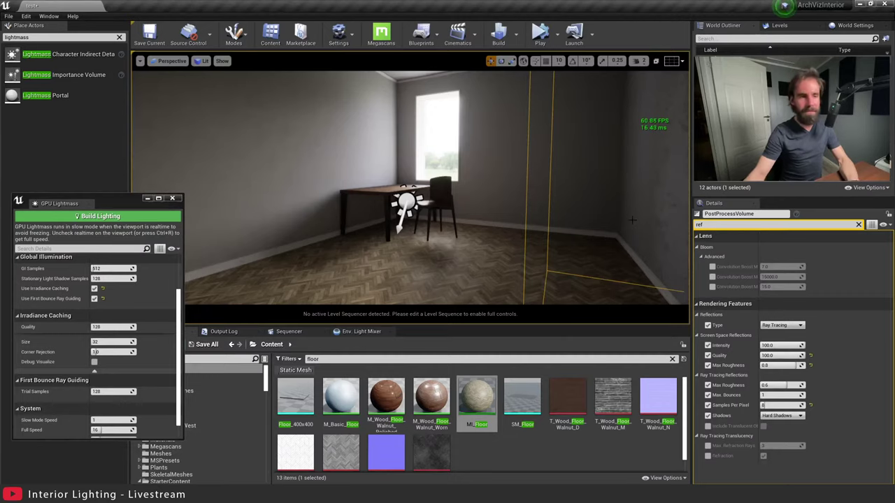
right_drag(631, 220, 517, 224)
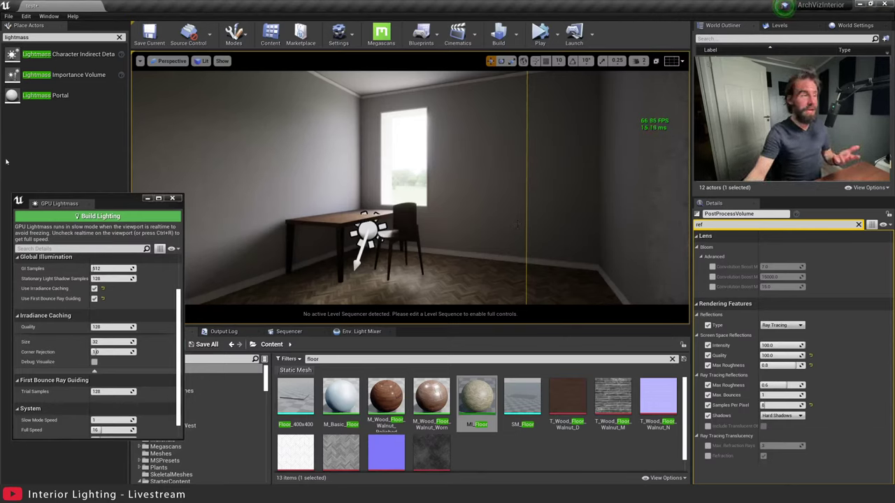
Move the GPU Lightmass window aside and examine the lighting around the table, chair and window up close.
drag(121, 206, 264, 80)
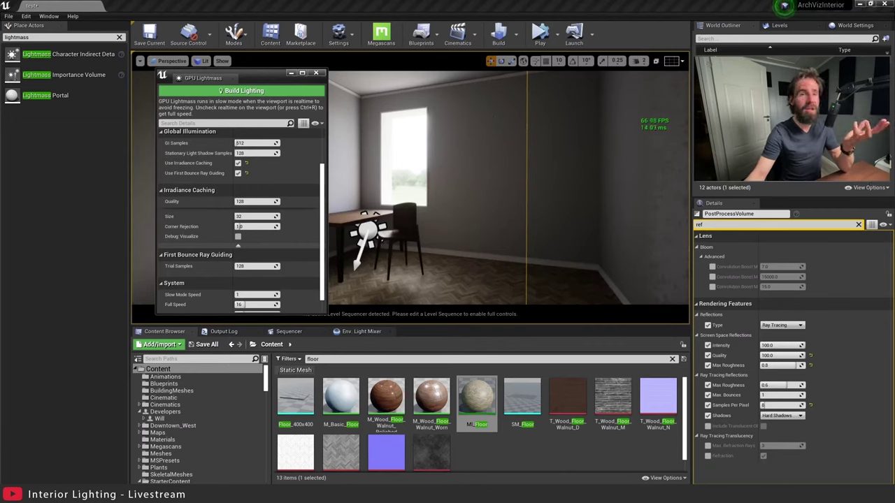
drag(252, 78, 150, 104)
right_drag(378, 172, 365, 148)
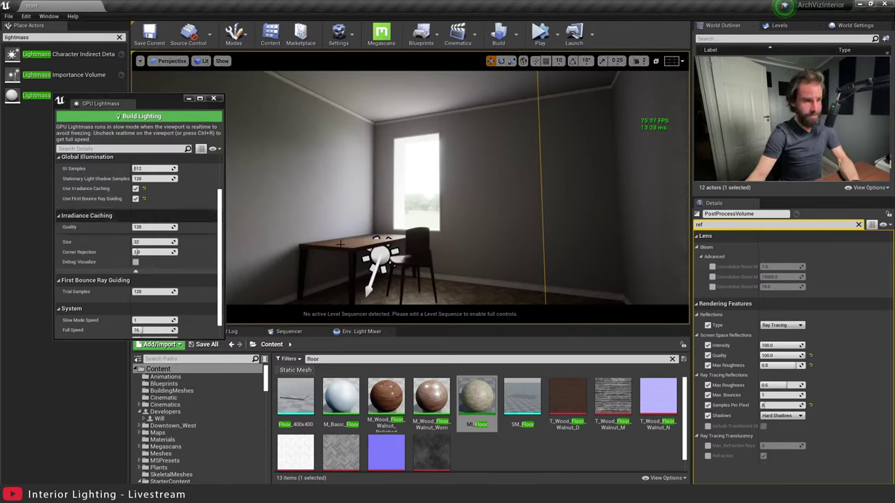
key(w)
right_drag(482, 166, 497, 177)
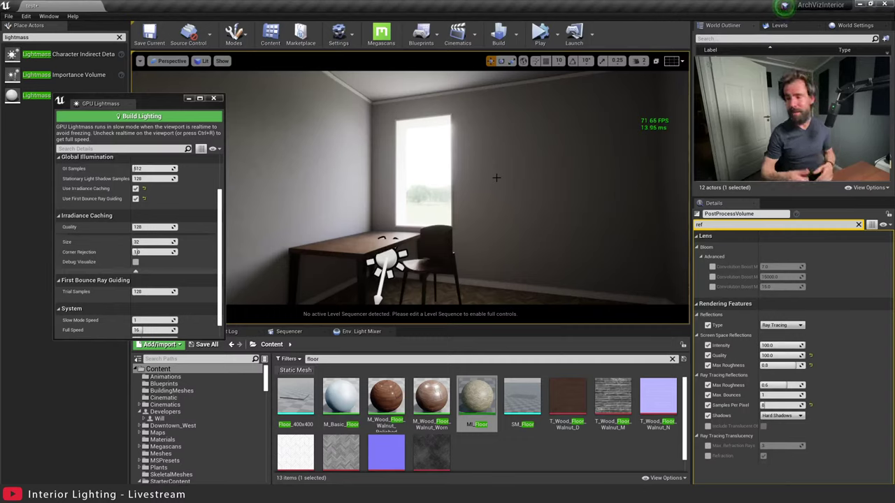
key(w)
right_drag(496, 178, 521, 163)
key(w)
drag(521, 163, 515, 186)
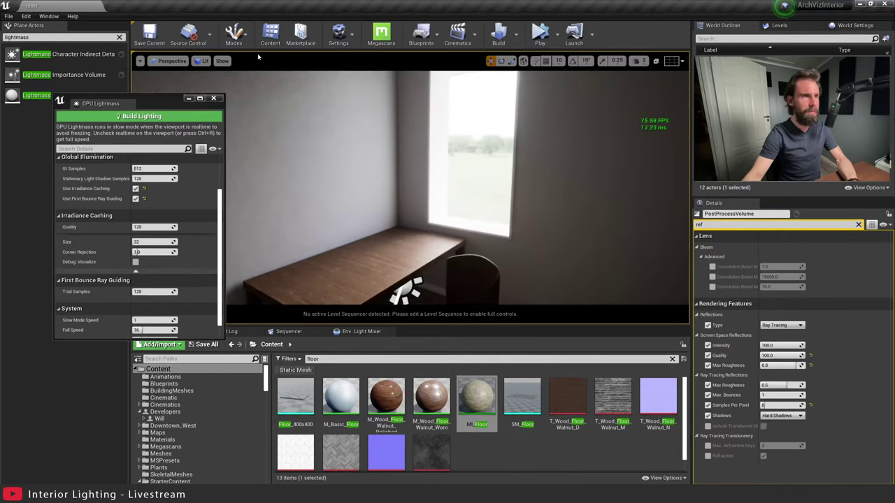
Add a level sequence named interiorLighting to the Content folder.
click(458, 33)
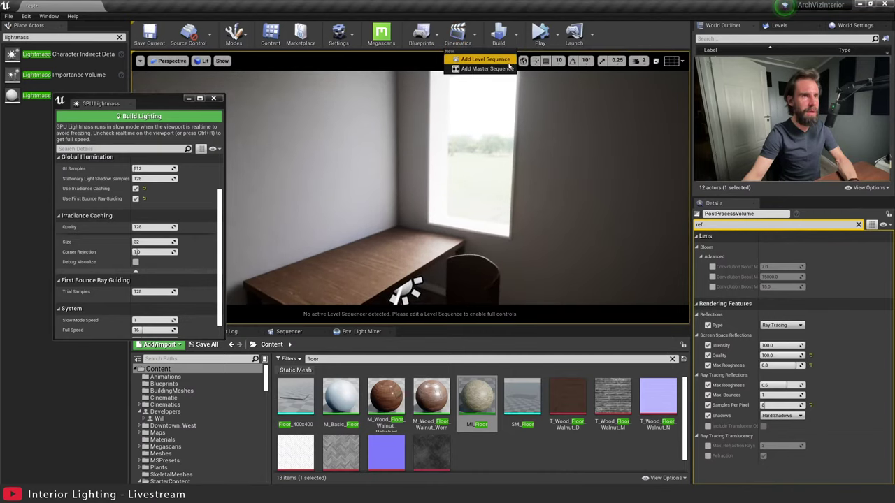
click(475, 60)
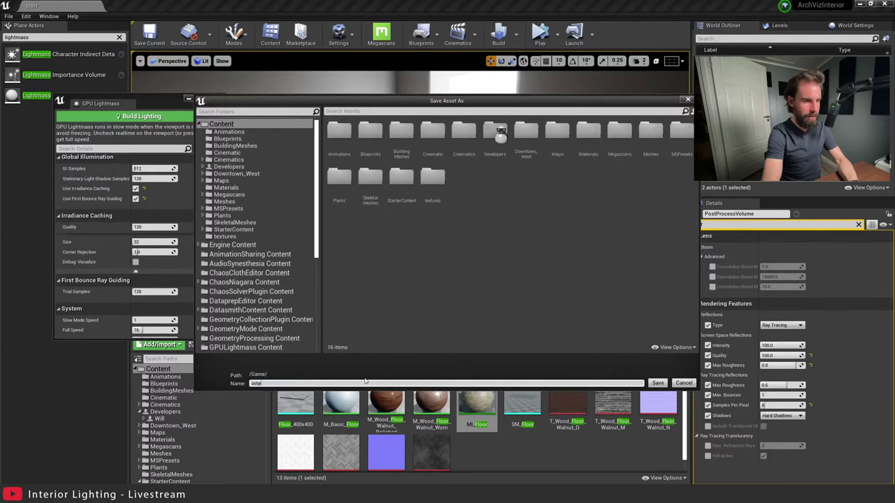
text(interiorLighting)
key(Return)
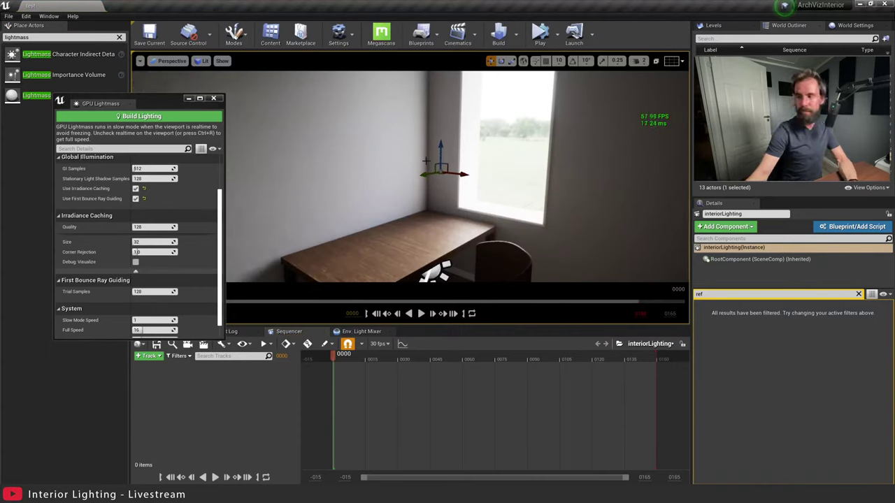
Close the GPU Lightmass window and create a cine camera in the interiorLighting sequence.
right_drag(422, 185, 427, 167)
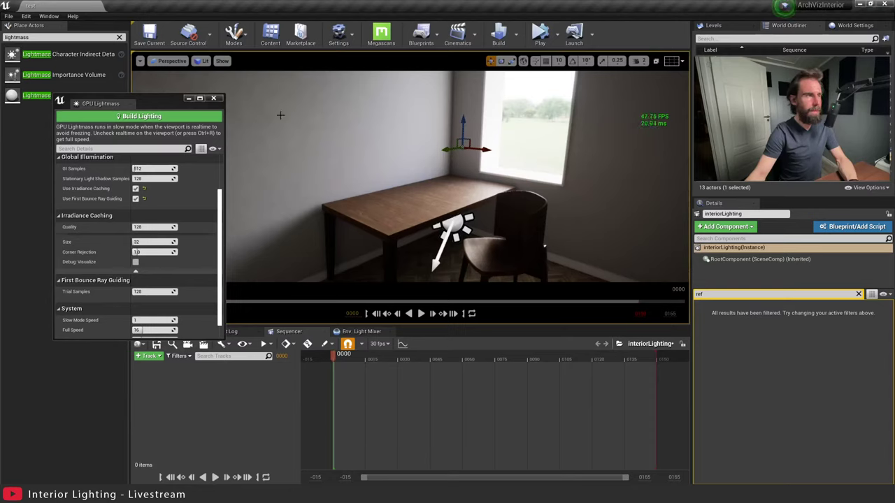
drag(146, 107, 121, 159)
right_drag(394, 170, 395, 170)
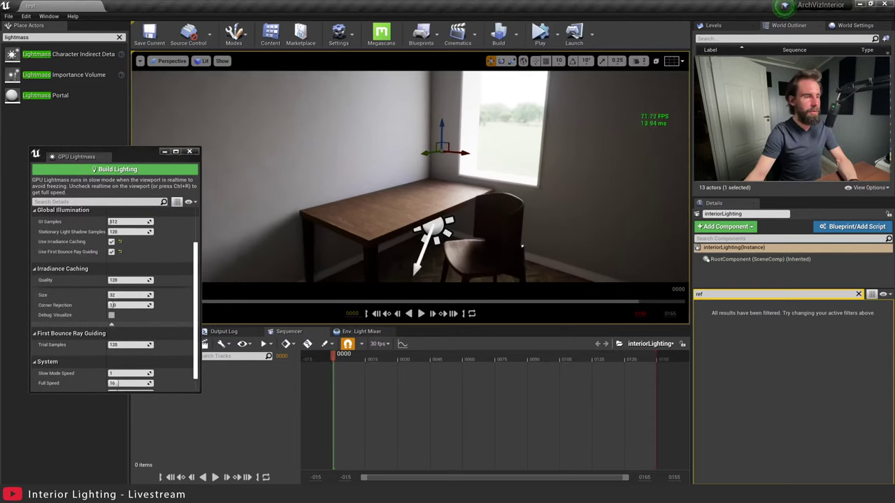
click(189, 151)
click(157, 343)
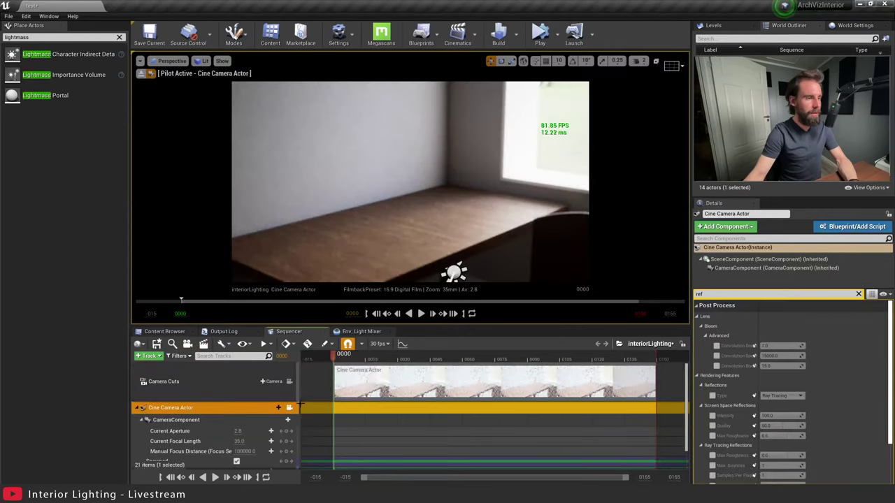
Set the cine camera's Filmback to 16:9 DSLR.
right_drag(377, 235, 377, 236)
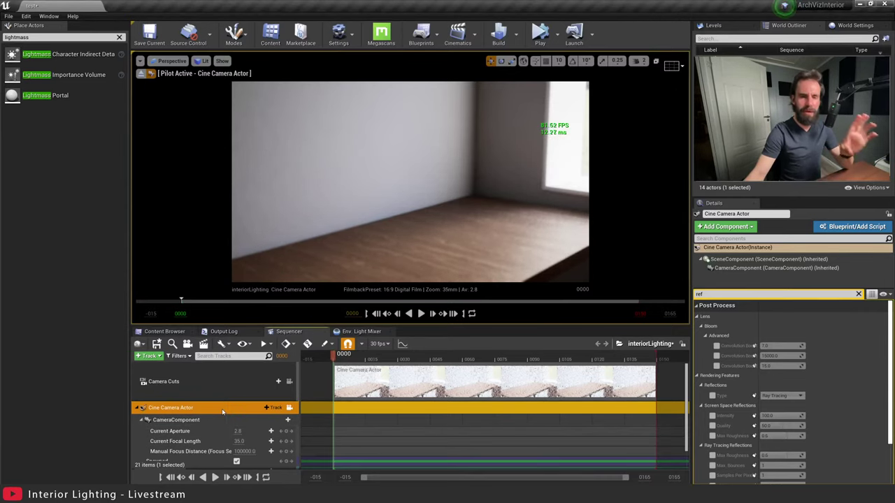
click(171, 420)
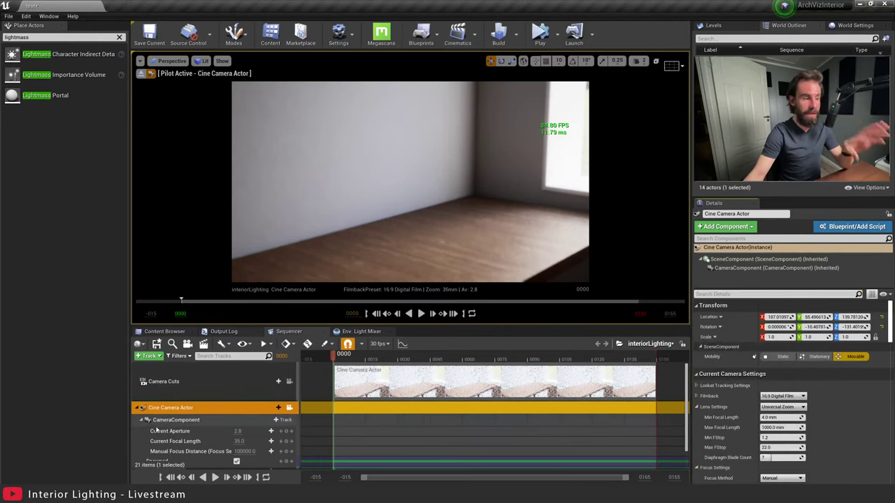
click(770, 396)
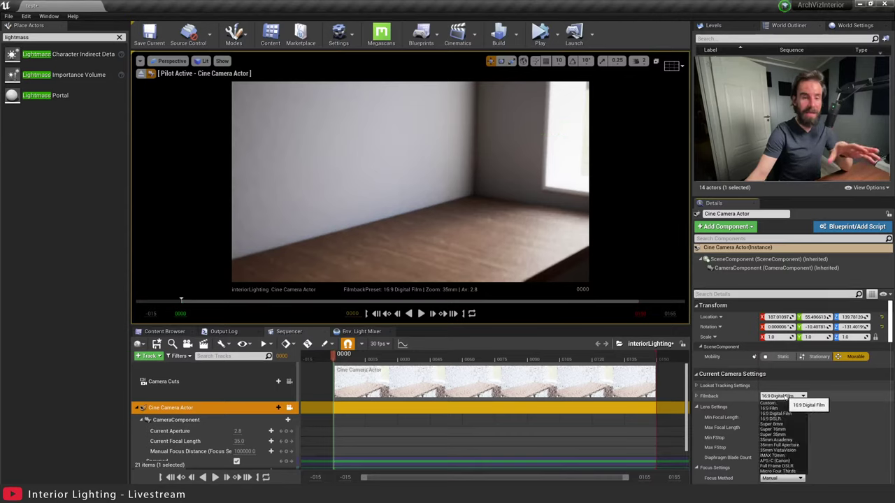
click(782, 419)
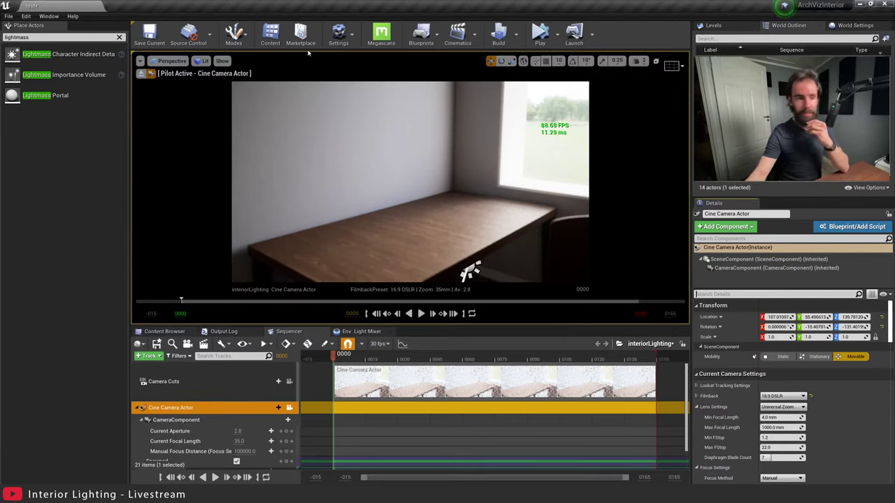
Pilot the cine camera back to frame the wall, table, chair and window in one wide shot.
right_drag(410, 181, 433, 168)
key(s)
key(w)
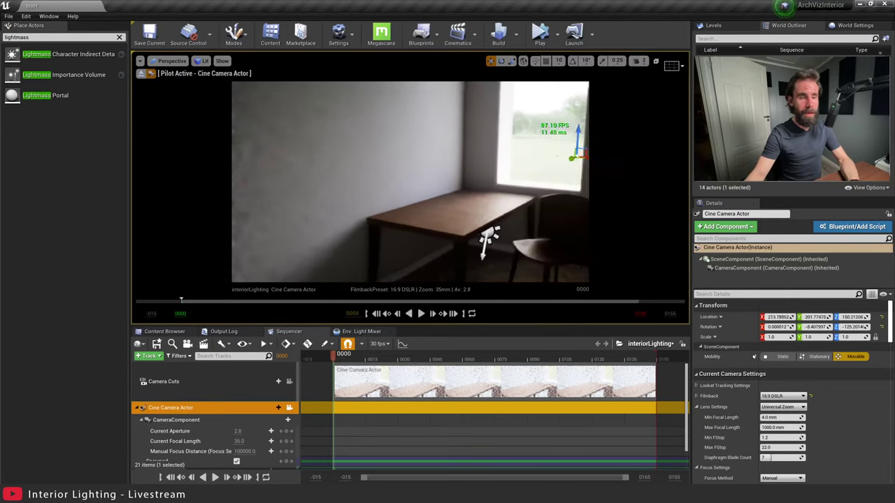
key(a)
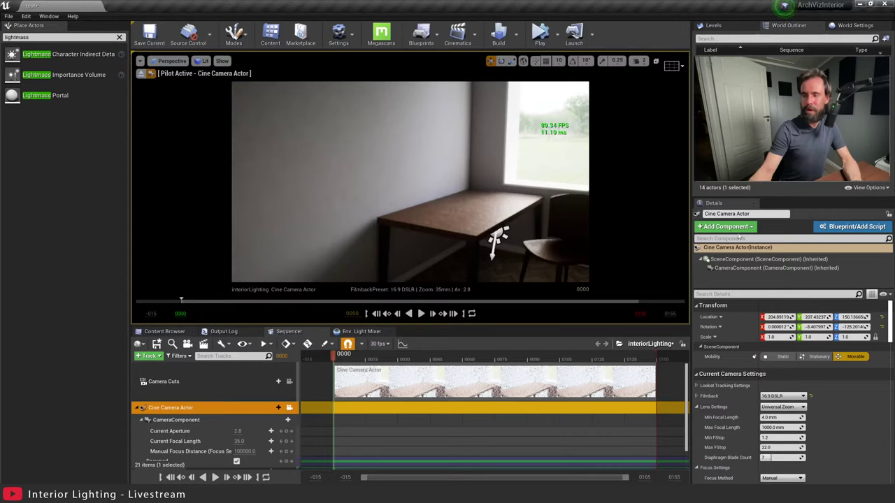
right_drag(409, 181, 336, 164)
key(s)
key(d)
key(s)
right_drag(415, 209, 440, 199)
key(w)
key(a)
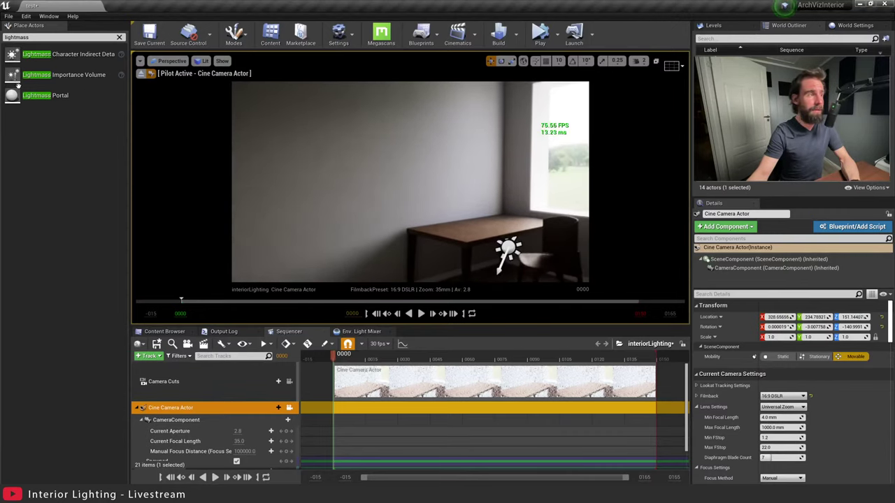
Clear the actor search and place a point light just below the room's ceiling.
click(119, 37)
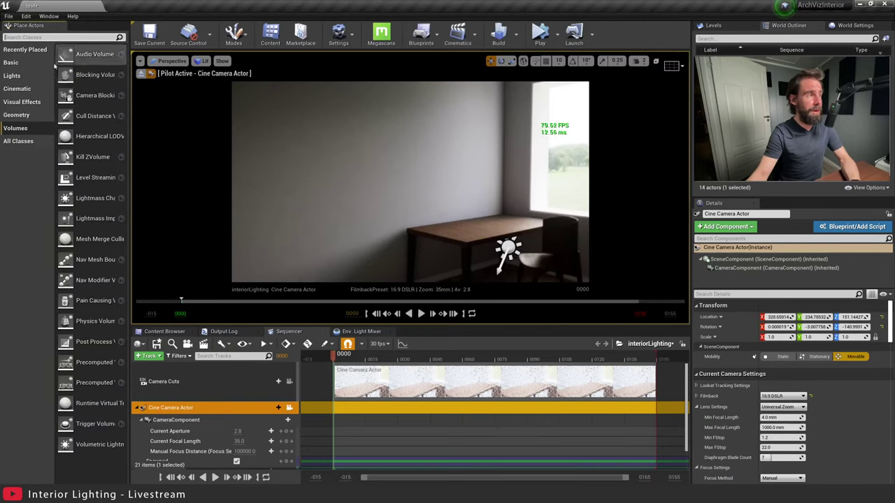
click(12, 75)
drag(102, 74, 509, 149)
right_drag(510, 148, 482, 84)
drag(473, 133, 280, 162)
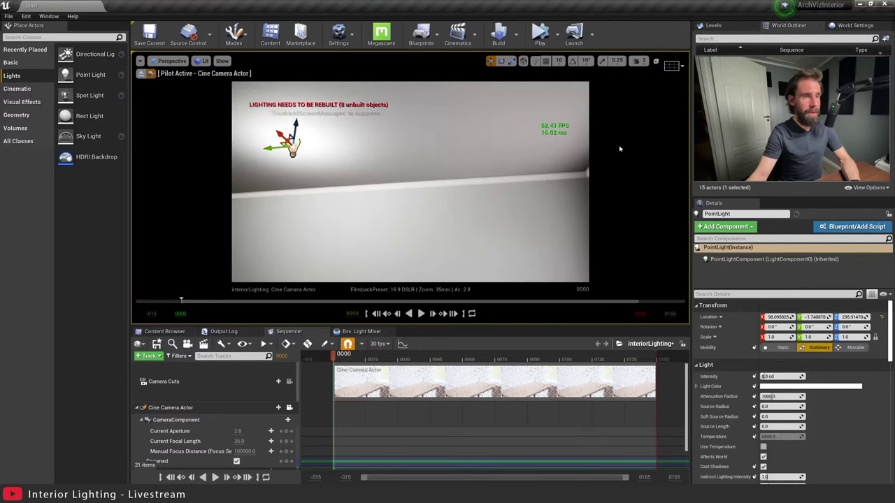
Delete the outdoor backdrop actor behind the window and look back toward the ceiling light.
click(733, 118)
key(Delete)
right_drag(409, 182, 389, 221)
right_drag(440, 160, 403, 147)
Stop piloting the cine camera and move the point light along the ceiling to about X 232, Y 53, Z 287.
click(477, 140)
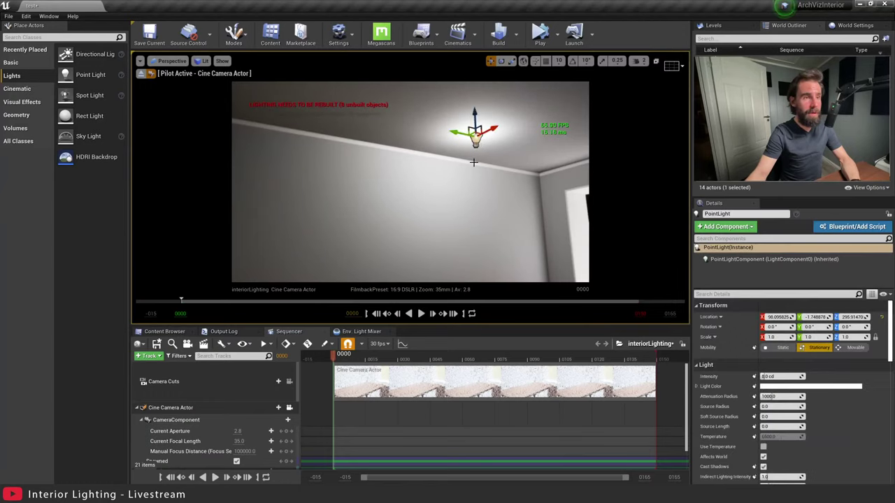
right_drag(477, 141, 526, 123)
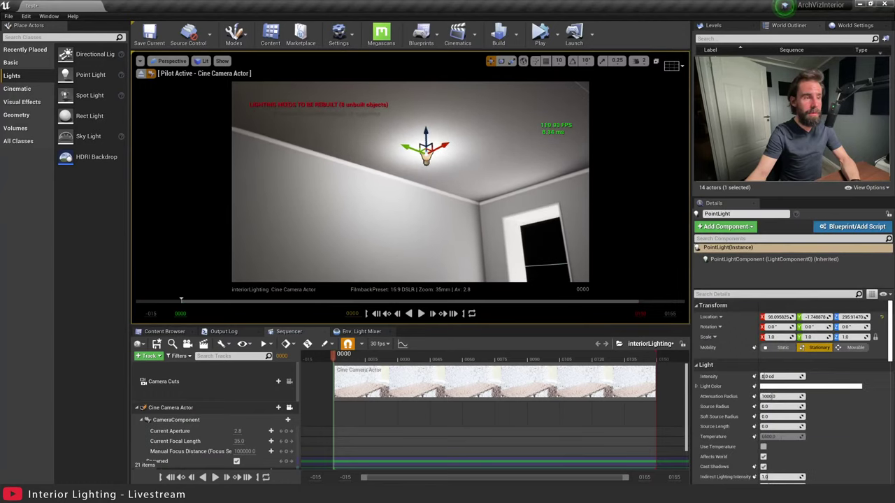
click(150, 73)
key(f)
key(w)
right_drag(416, 168, 415, 167)
drag(426, 151, 515, 114)
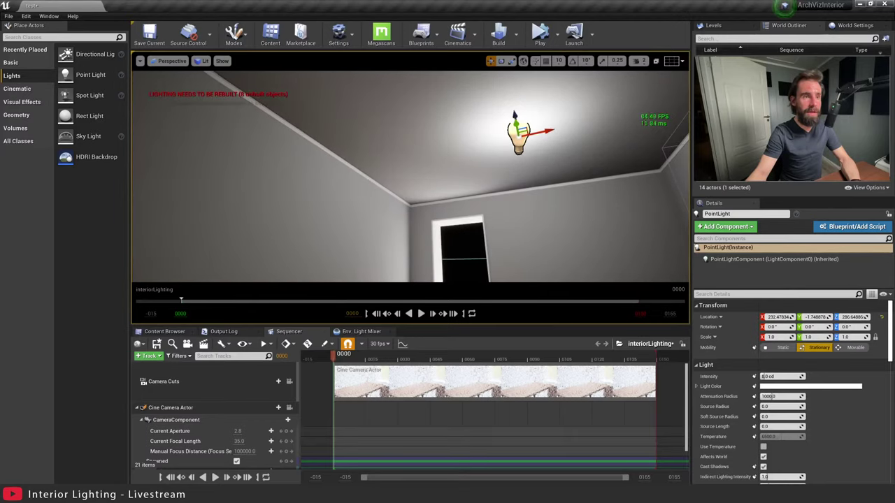
key(d)
right_drag(519, 101, 514, 143)
drag(438, 84, 414, 69)
right_drag(474, 134, 454, 216)
Set the point light's Source Radius to 5.0 and search its details for radius and angle settings.
right_drag(436, 84, 436, 84)
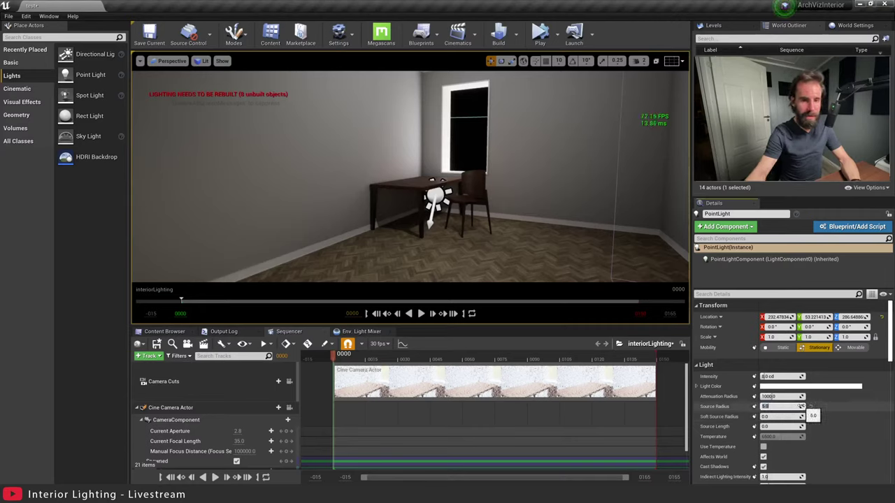
key(Return)
click(752, 292)
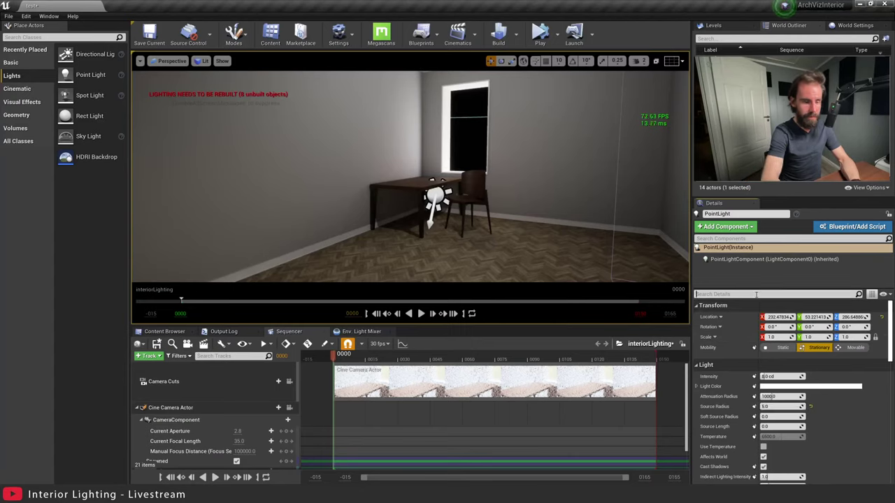
text(radi)
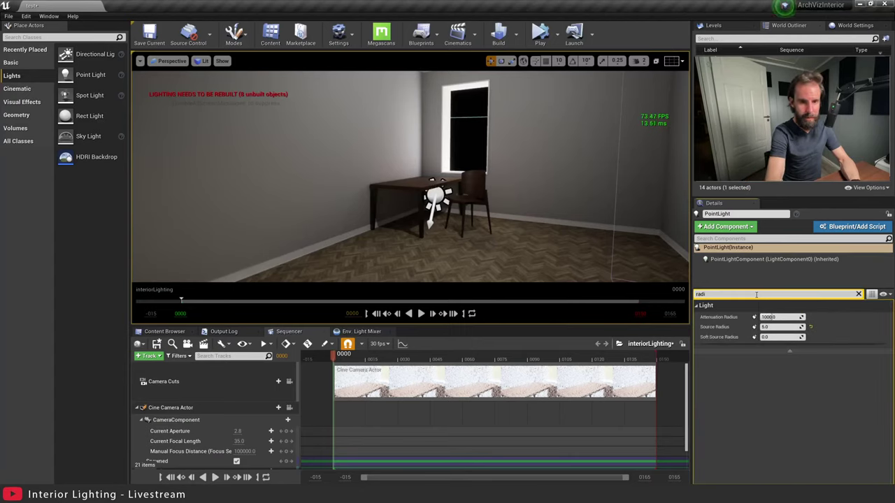
text(angle)
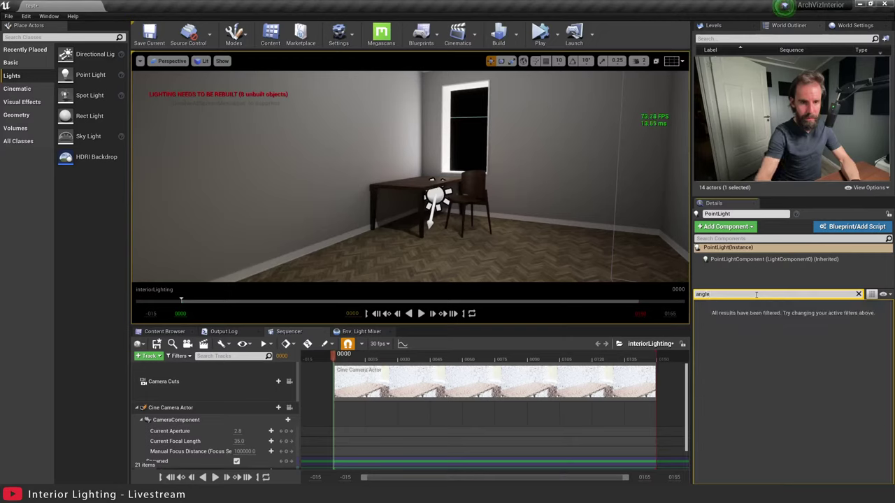
key(BackSpace)
key(BackSpace)
key(BackSpace)
key(BackSpace)
key(BackSpace)
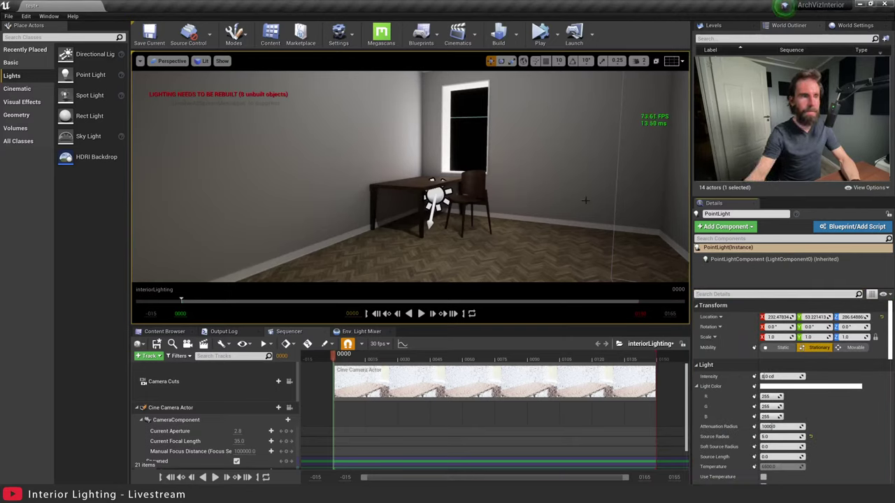
Nudge the point light to about X 227, Z 286 and delete the directional light beside the table.
right_drag(585, 200, 507, 161)
drag(489, 140, 485, 141)
right_drag(545, 230, 544, 272)
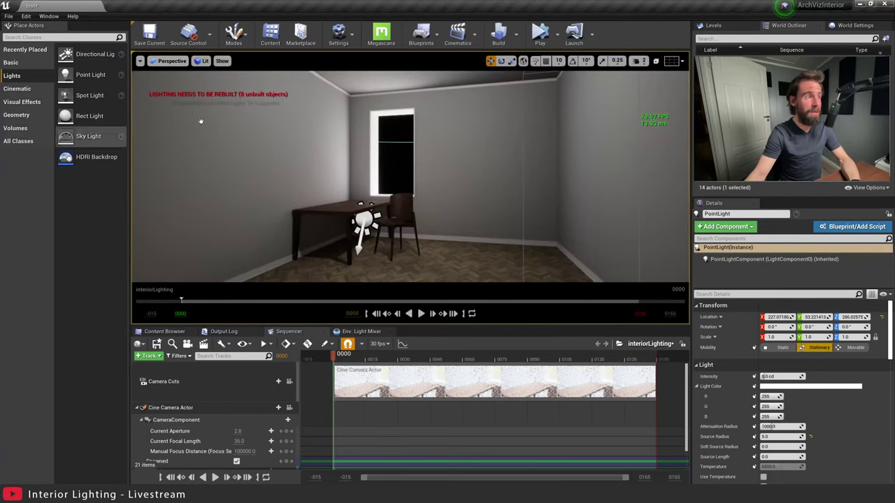
click(363, 218)
key(Delete)
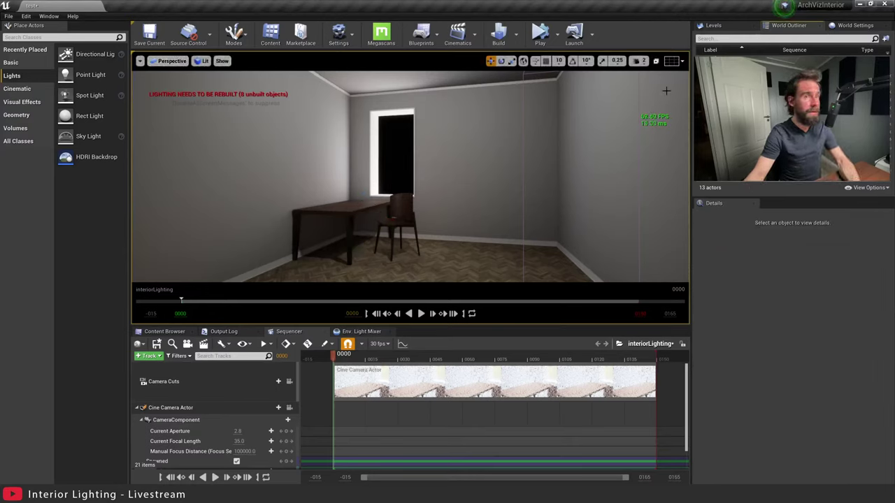
Start a full GPU Lightmass lighting bake and view its progress on the walls, ceiling and floor.
click(521, 35)
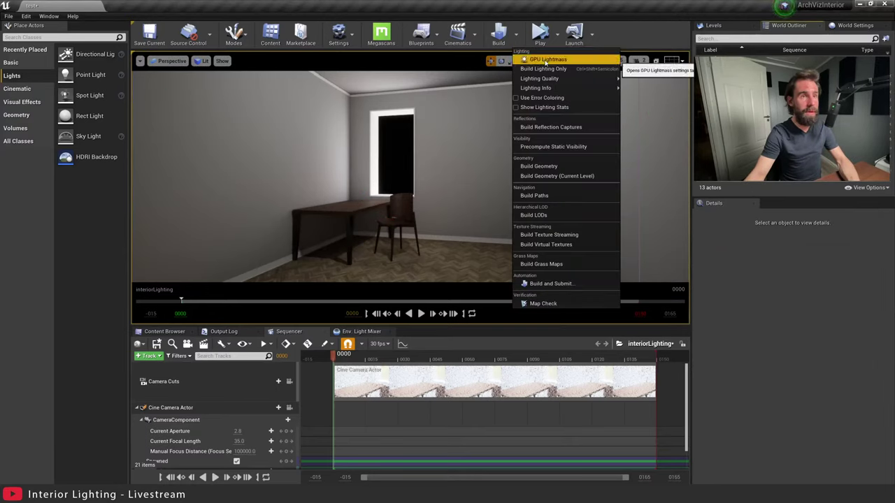
click(539, 60)
click(105, 169)
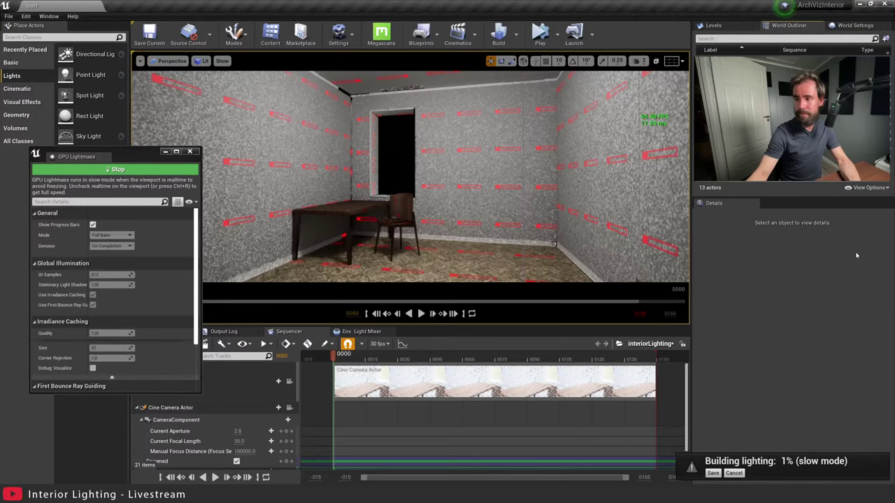
right_drag(454, 206, 416, 191)
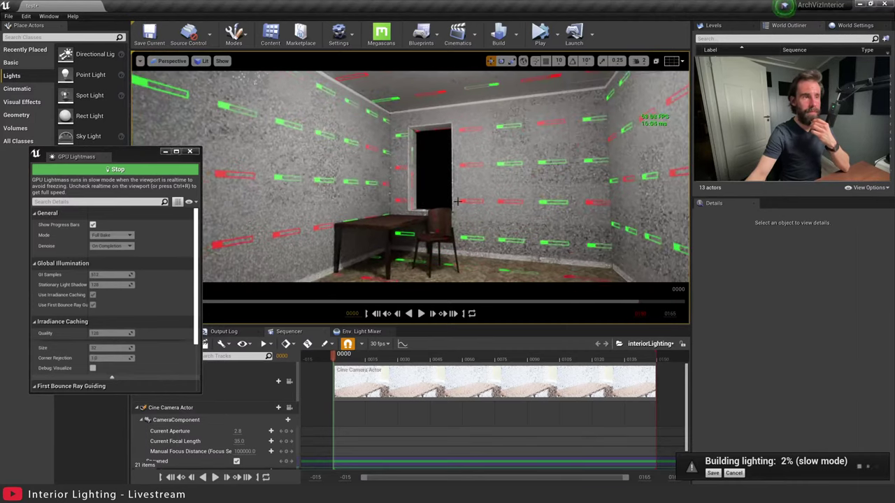
right_drag(467, 226, 468, 210)
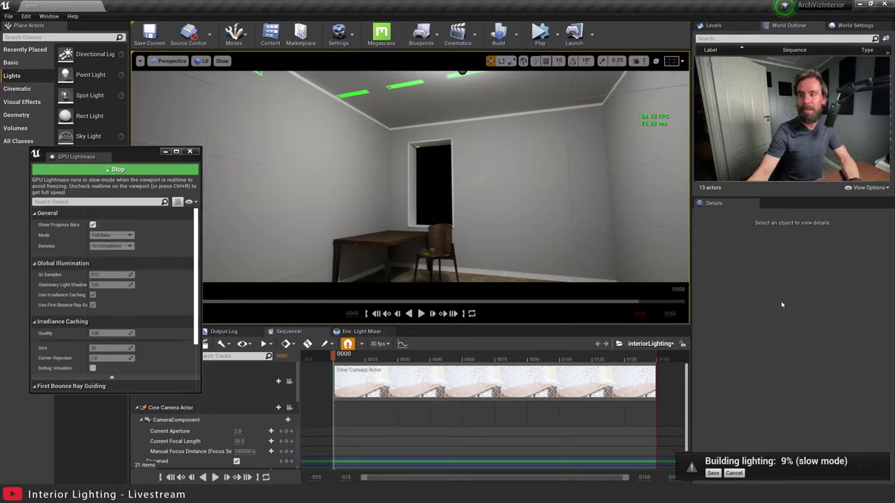
right_drag(498, 177, 508, 214)
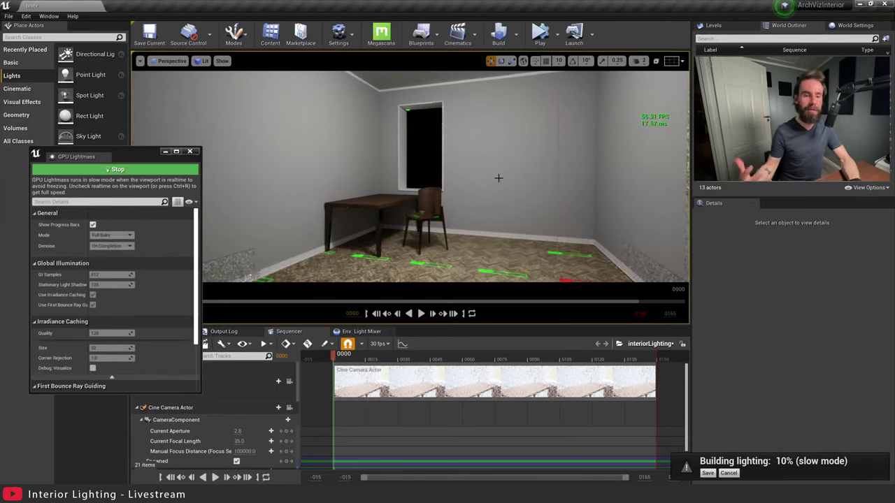
right_drag(497, 178, 512, 206)
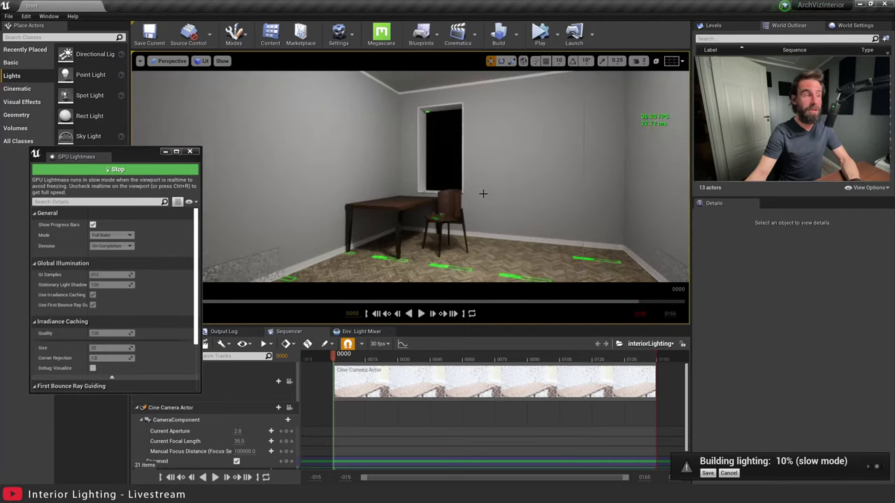
Turn off realtime rendering in the viewport to run the lighting bake at full speed and view the room.
click(140, 61)
click(155, 87)
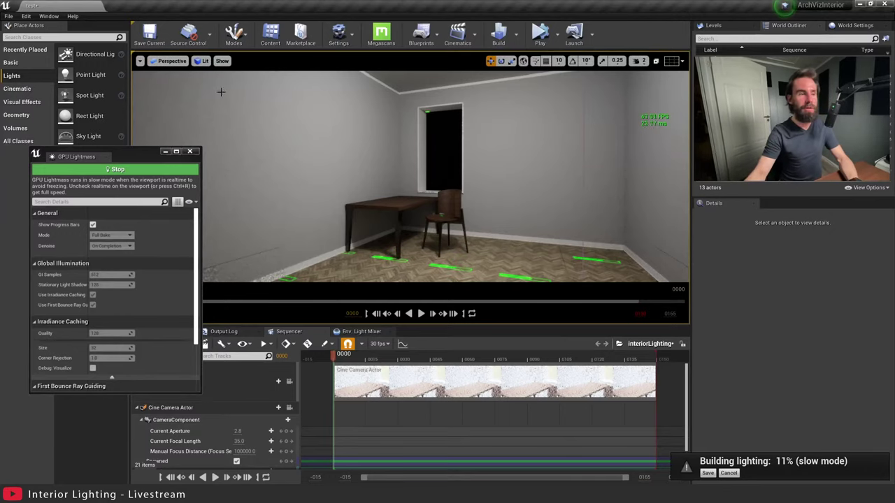
right_drag(336, 144, 315, 160)
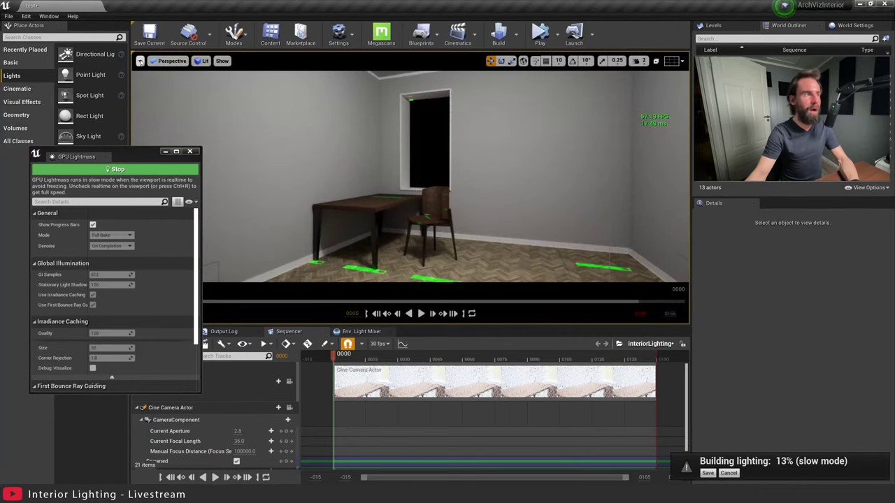
click(140, 61)
click(160, 79)
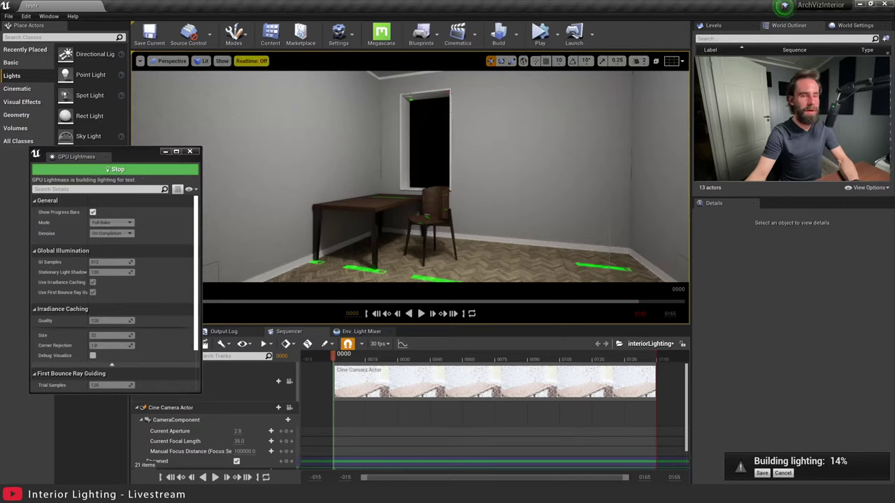
right_drag(411, 156, 419, 156)
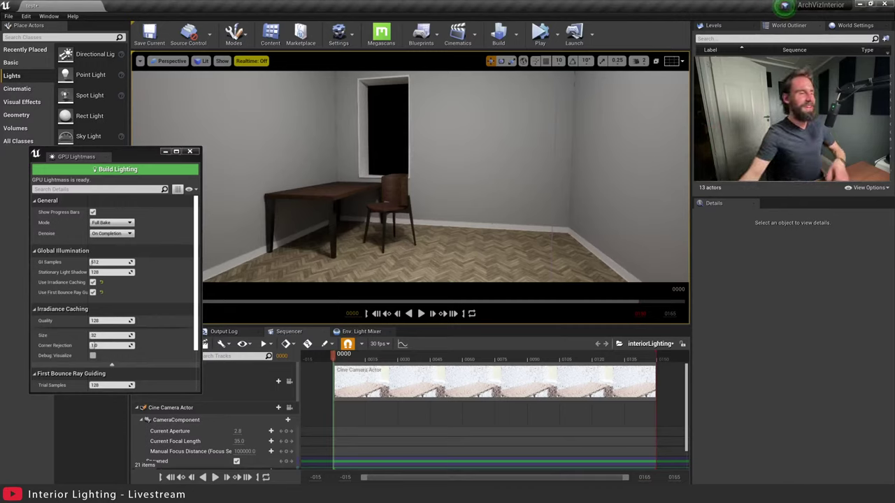
Examine the baked lighting on the room's walls, ceiling and floor and around the ceiling light.
right_drag(551, 234, 335, 234)
right_drag(426, 200, 492, 336)
right_drag(409, 177, 448, 158)
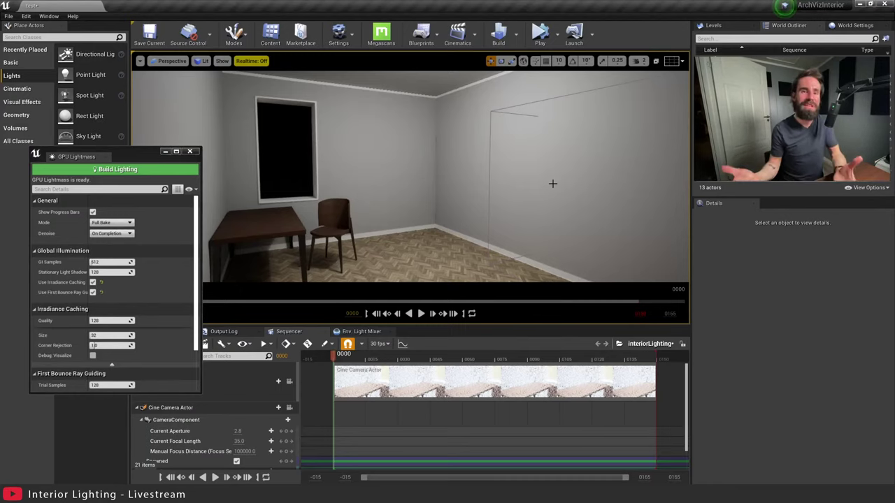
right_drag(473, 178, 329, 150)
key(w)
key(w)
key(w)
right_drag(409, 185, 416, 208)
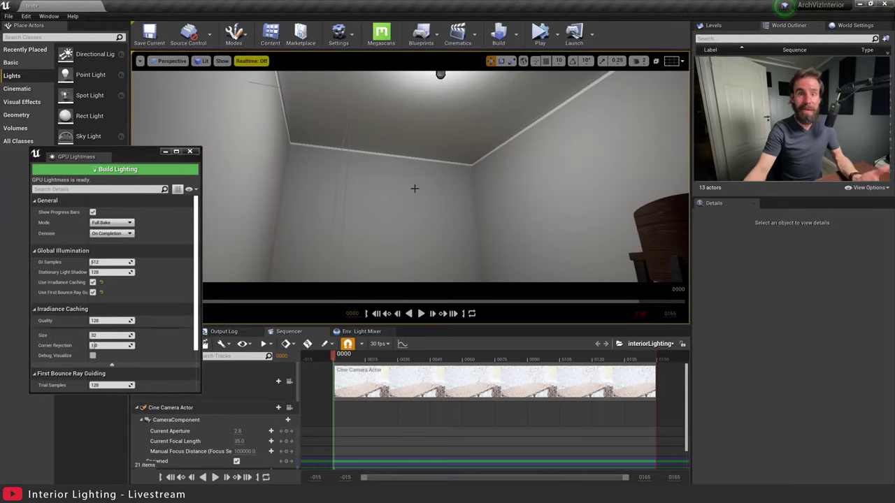
right_drag(379, 248, 370, 243)
right_drag(462, 169, 395, 162)
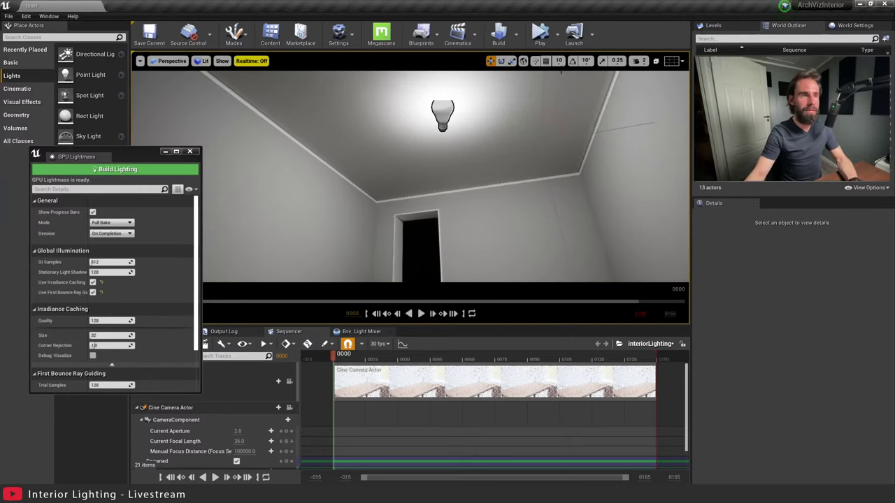
Turn the ceiling point light into a horizontal tube with Source Length about 310 and Source Radius about 4.77.
click(444, 118)
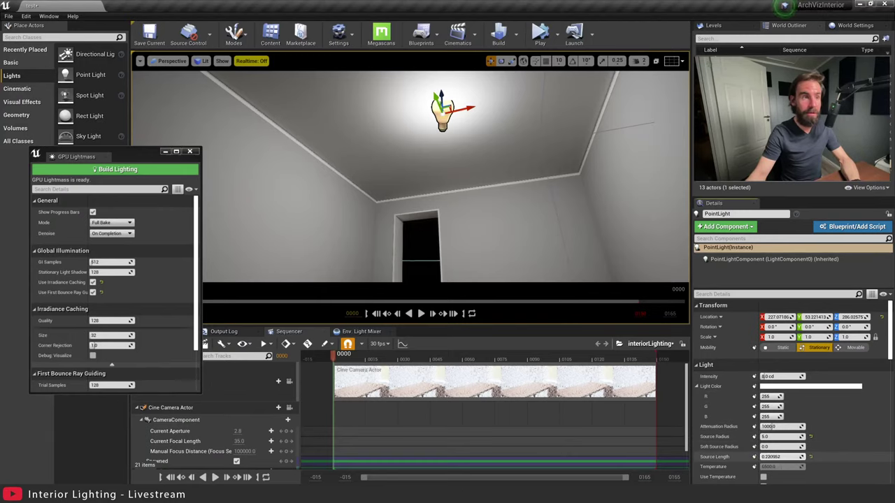
drag(781, 456, 822, 456)
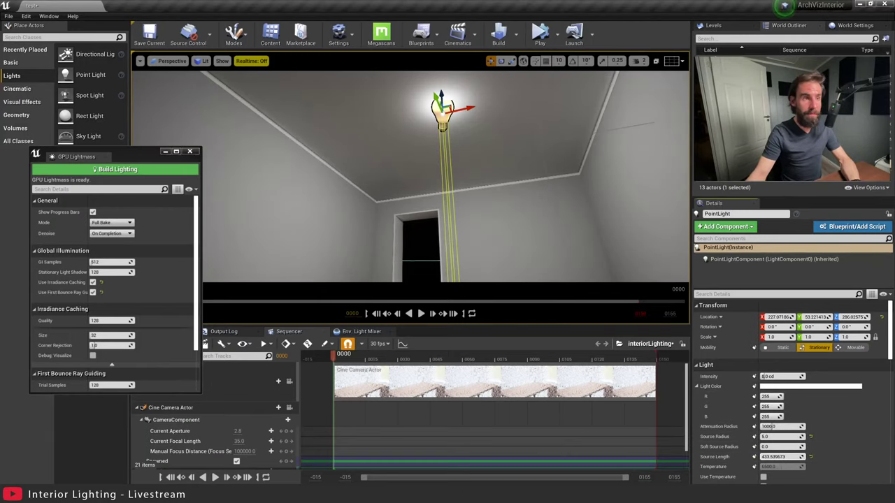
alt+drag(544, 183, 573, 183)
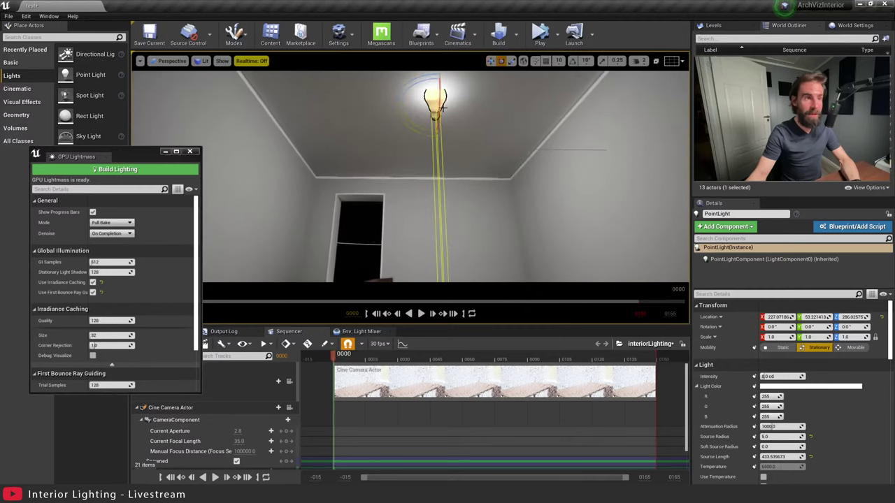
key(e)
drag(426, 134, 437, 158)
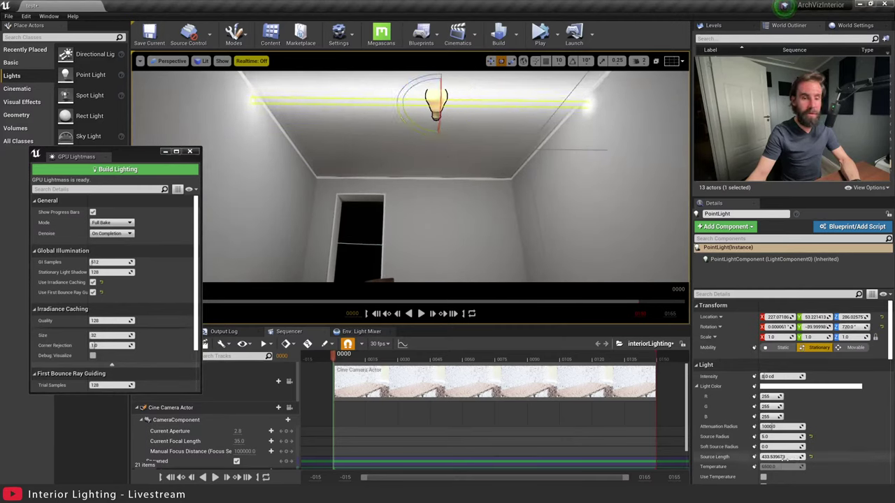
mouse_move(783, 457)
mouse_down()
mouse_move(748, 456)
mouse_move(786, 457)
mouse_up()
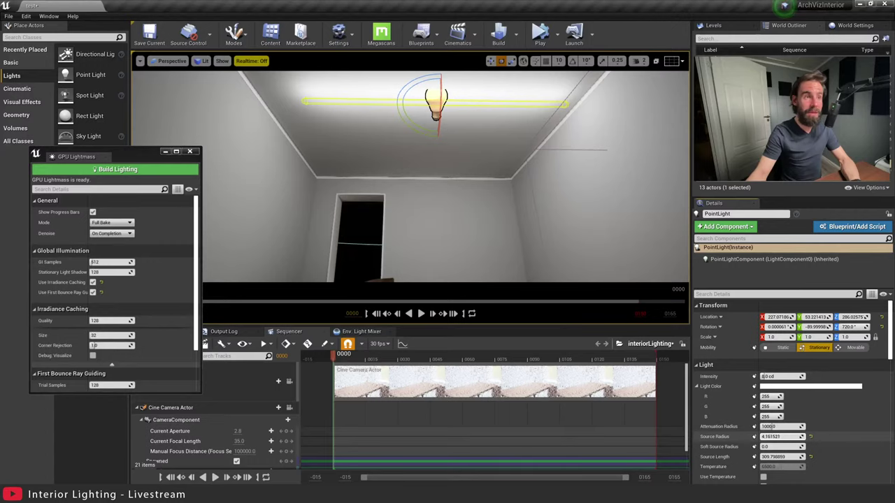
drag(776, 436, 780, 436)
Move the tube light along the ceiling to about Y -67.
key(w)
right_drag(447, 221, 429, 157)
drag(411, 157, 322, 228)
right_drag(322, 228, 273, 301)
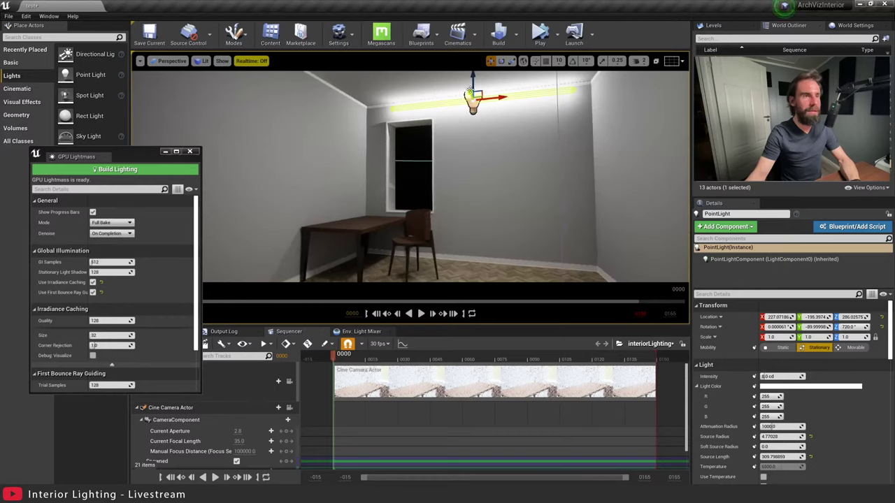
drag(470, 93, 455, 79)
right_drag(497, 116, 507, 74)
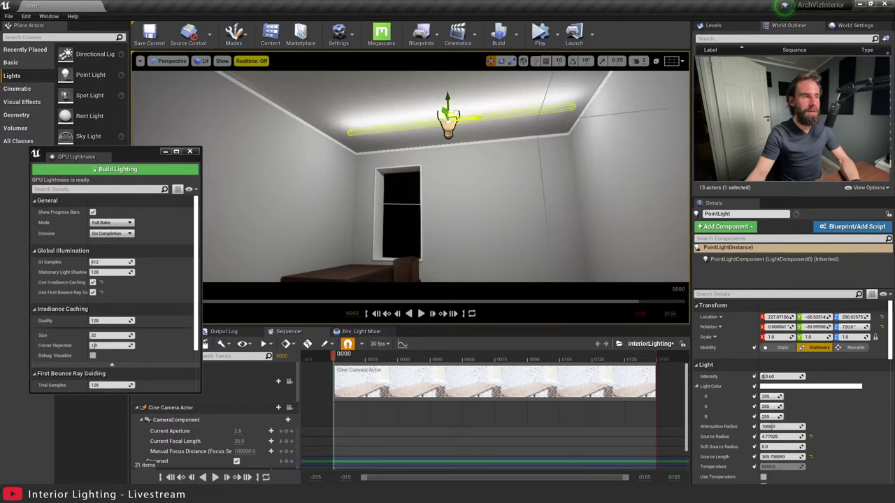
Lower the tube light to just above the table, aligned lengthwise with the wall, at about X 37, Z 102.
drag(448, 118, 404, 223)
right_drag(403, 223, 441, 237)
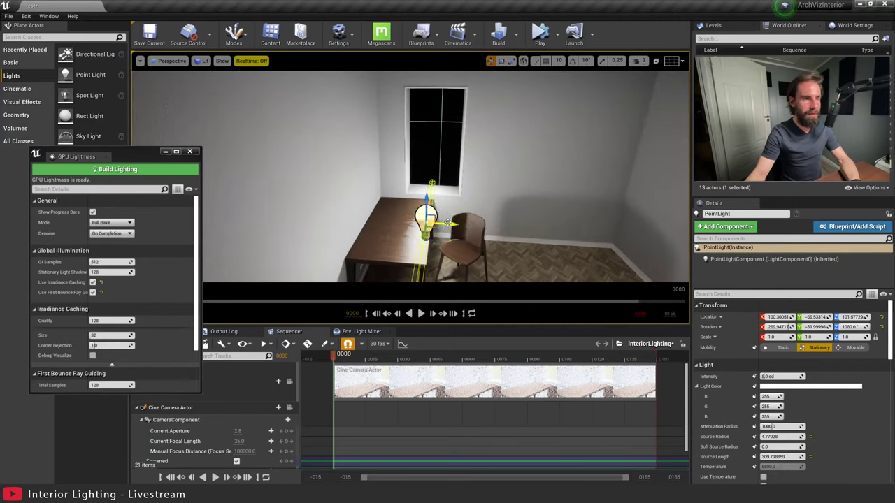
drag(448, 222, 395, 221)
right_drag(395, 220, 294, 224)
right_drag(363, 214, 295, 186)
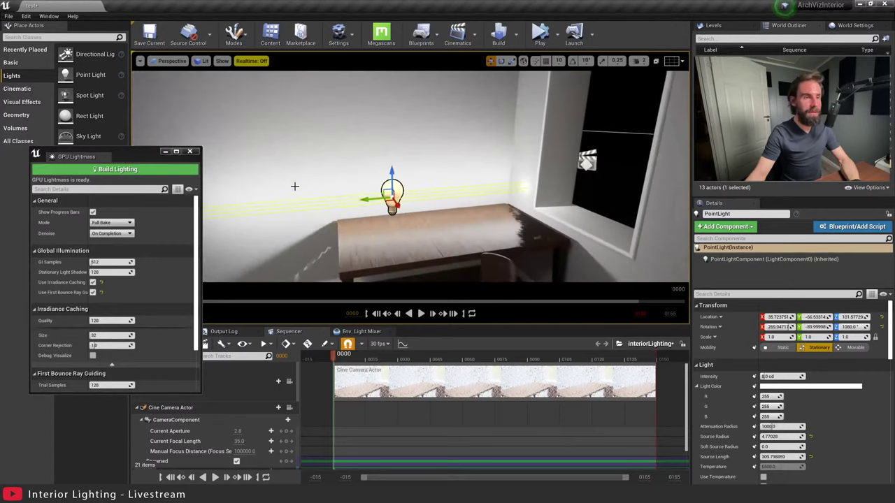
Shorten the Source Length to about 155 and fit the tube light along the table's back edge at about X 19, Y -108, Z 90.
key(r)
drag(789, 457, 769, 457)
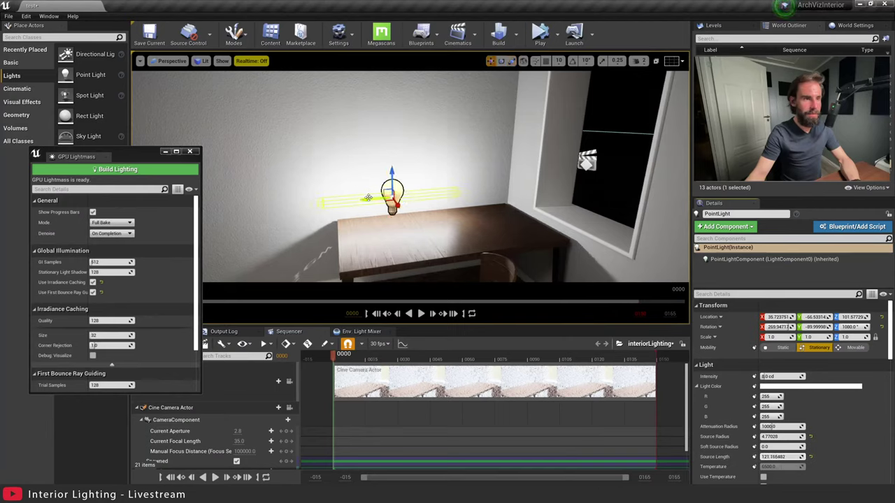
drag(368, 197, 442, 203)
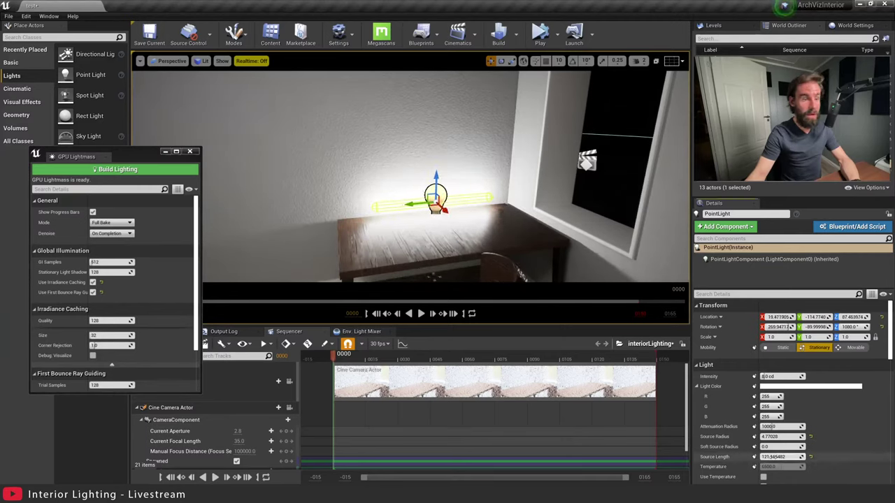
drag(775, 457, 783, 456)
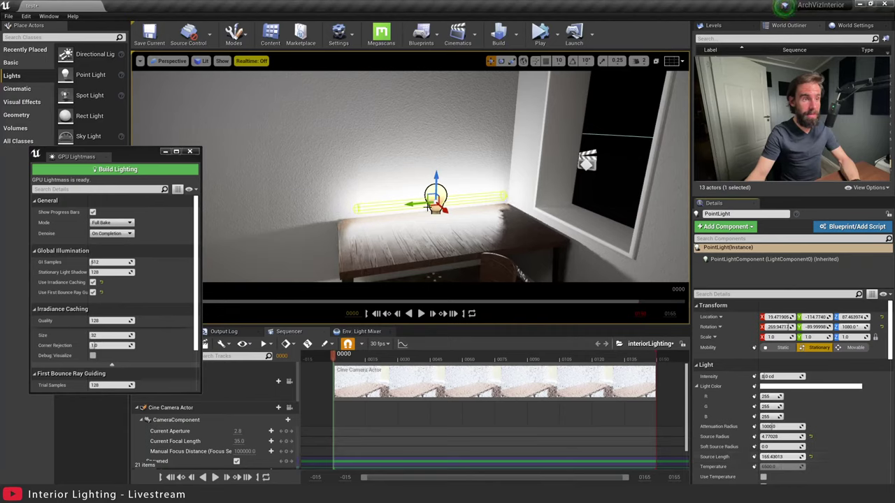
drag(427, 207, 421, 207)
right_drag(443, 168, 402, 150)
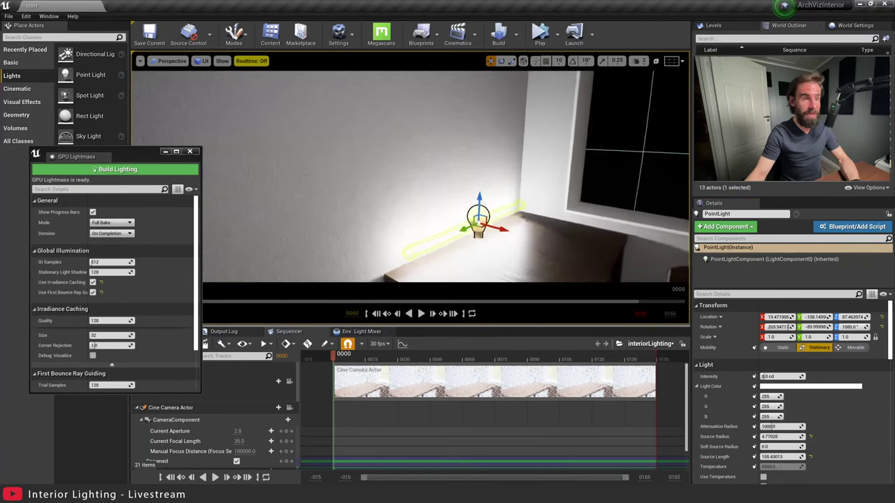
right_drag(461, 210, 402, 216)
drag(459, 197, 459, 193)
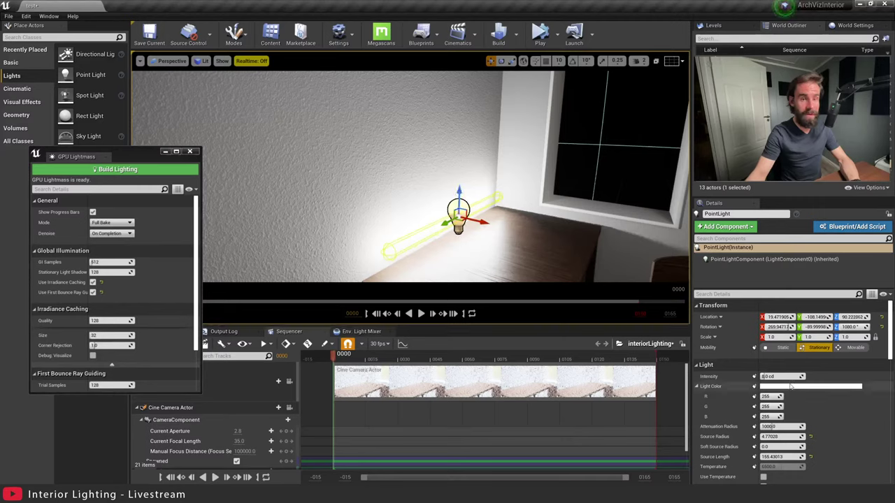
Set the tube light's Intensity to 4.0 cd and its Source Radius to 1.0.
click(772, 376)
text(4)
key(Return)
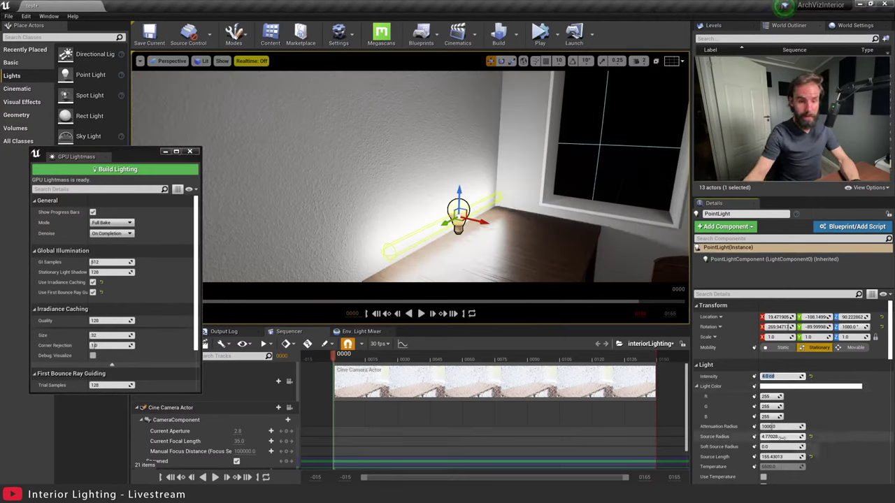
text(1)
key(Return)
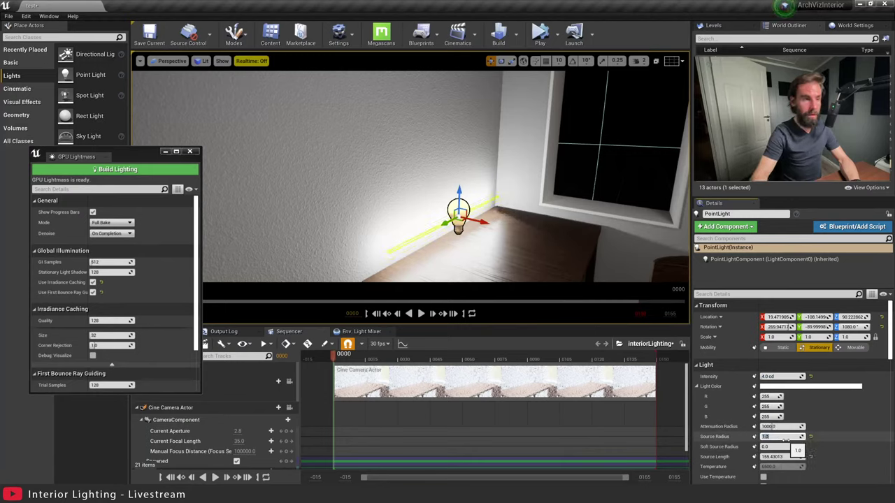
Build the lighting with GPU Lightmass and view the bake around the table and window.
right_drag(489, 210, 457, 168)
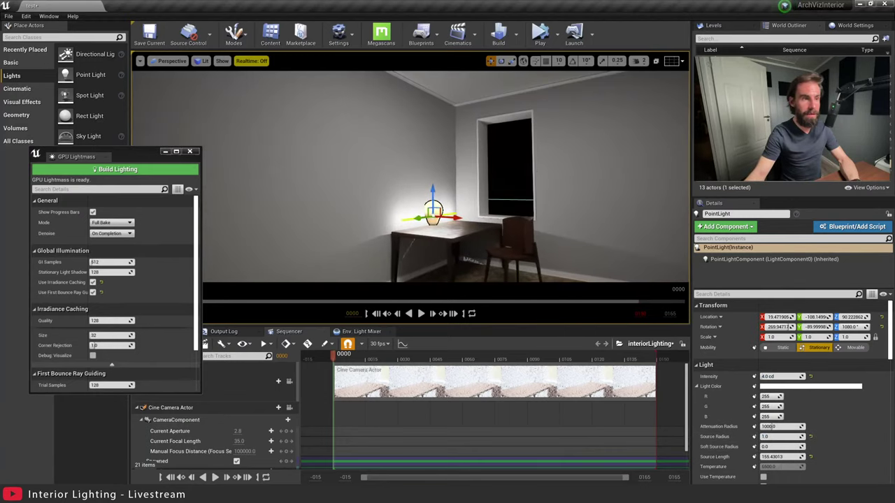
click(120, 169)
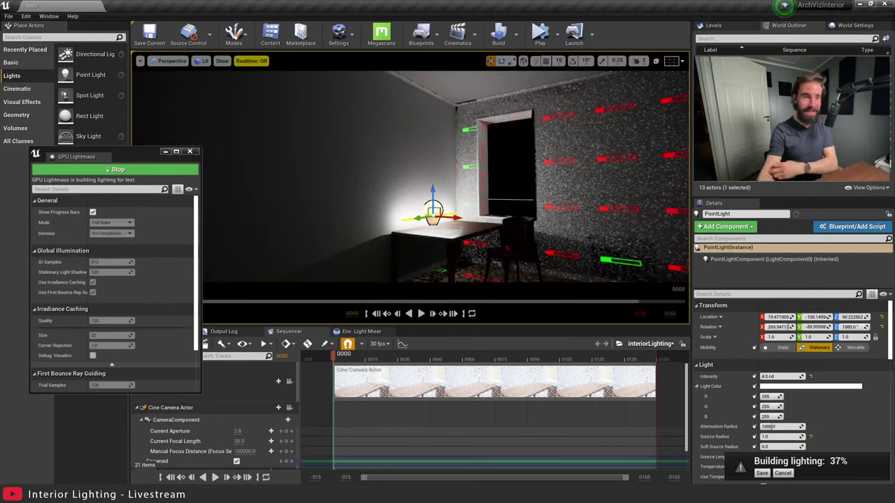
right_drag(589, 239, 614, 252)
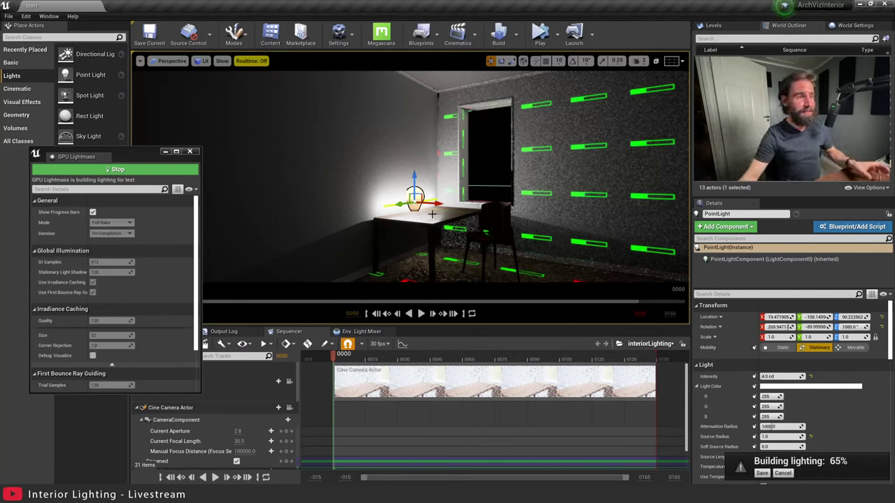
mouse_move(529, 198)
right_down()
mouse_move(542, 213)
mouse_move(545, 200)
right_up()
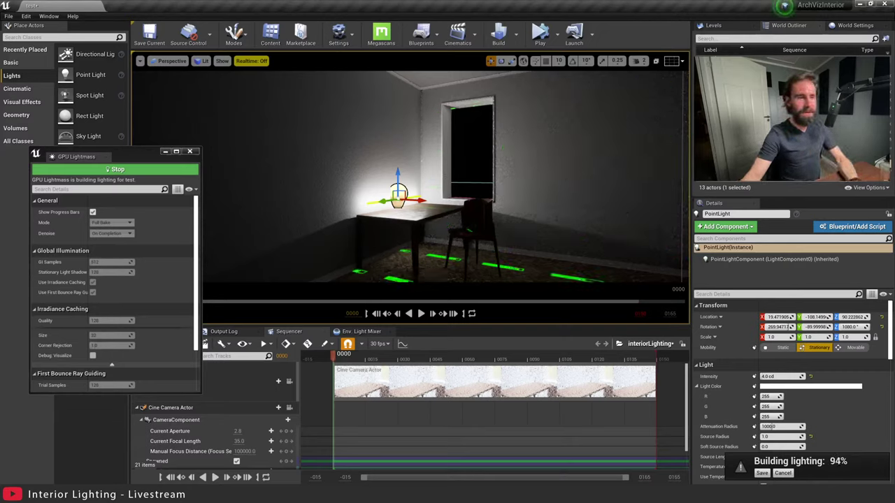
mouse_move(470, 185)
right_down()
mouse_move(489, 194)
mouse_move(470, 185)
right_up()
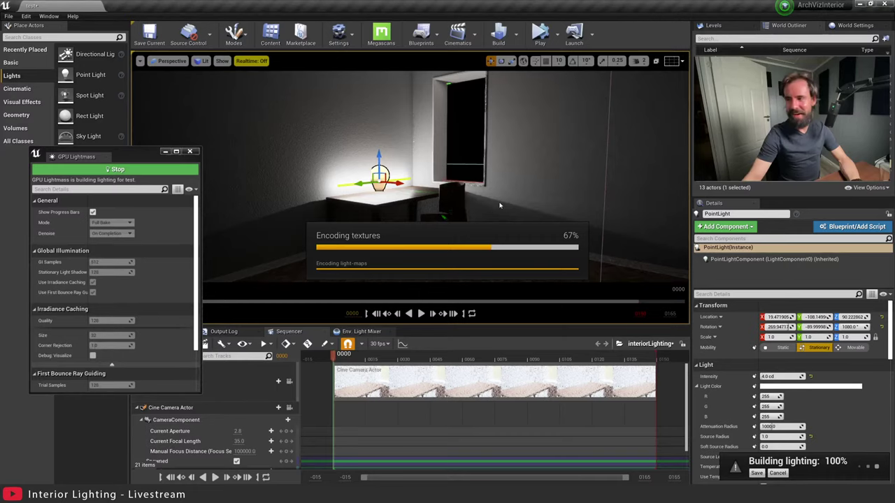
right_drag(489, 198, 468, 188)
key(Escape)
click(453, 191)
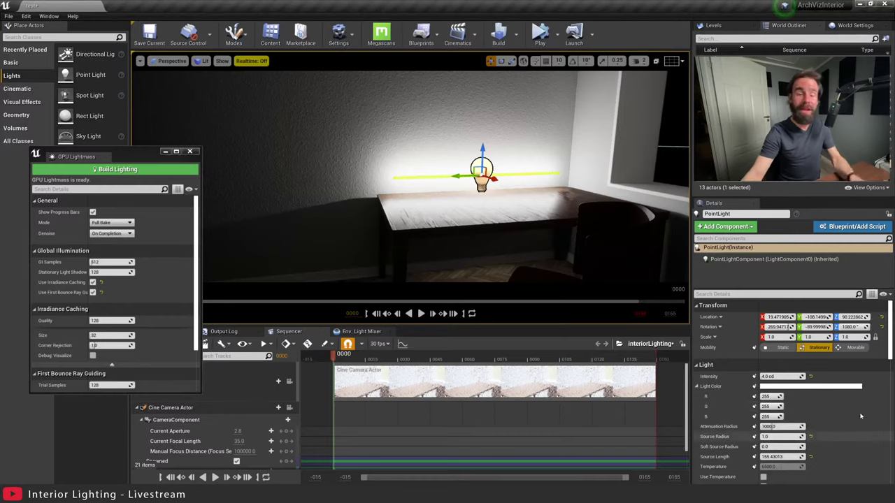
Change the table light's color to a pinkish red, about R 255, G 92, B 99.
right_drag(601, 210, 633, 176)
key(s)
right_drag(370, 209, 367, 211)
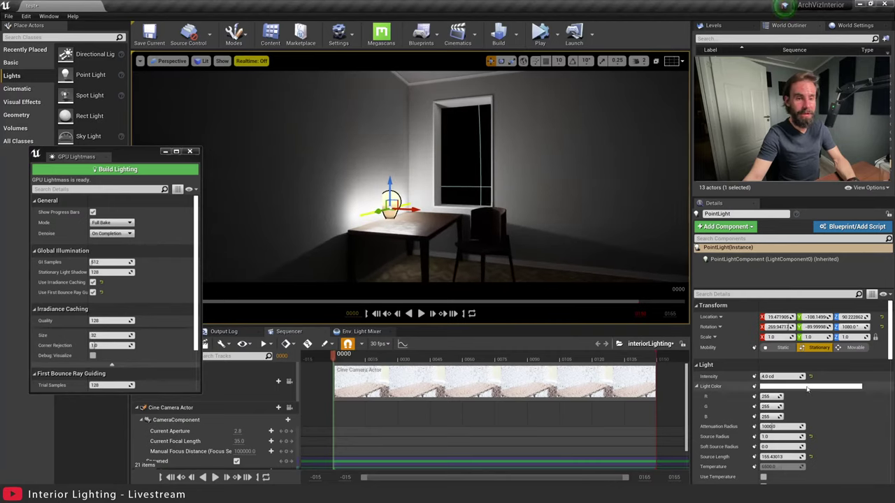
click(769, 386)
drag(710, 321, 708, 326)
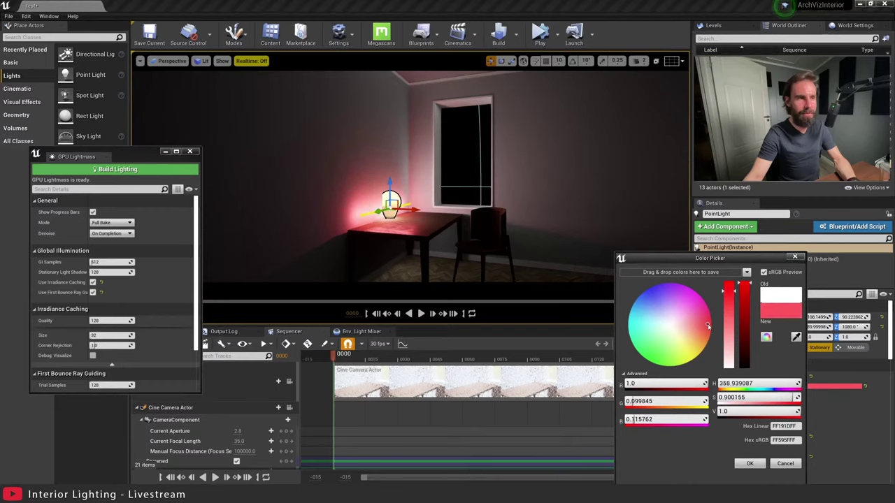
click(748, 464)
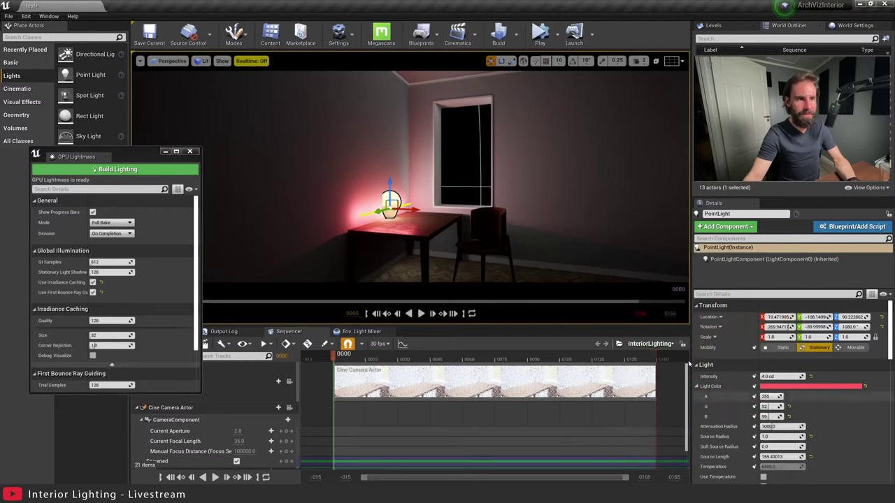
Duplicate the red light along X to the far side of the room at about X 362.
right_drag(437, 168, 463, 172)
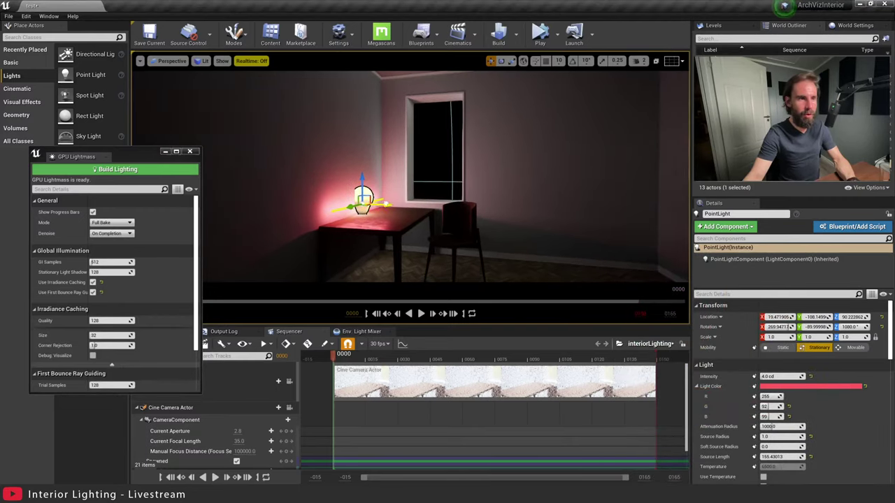
alt+drag(385, 204, 681, 244)
right_drag(527, 151, 532, 173)
Enable 10° rotation snapping and rotate the duplicated light by 90° so its tube stands vertically.
key(e)
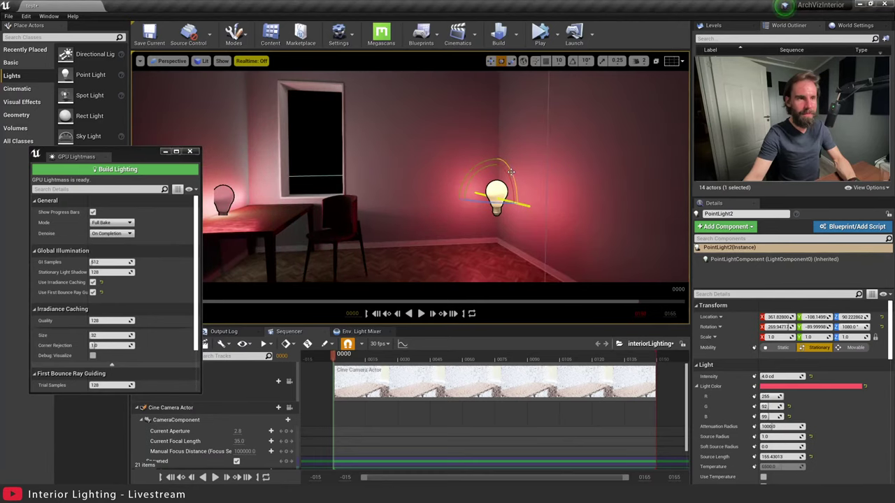
drag(510, 171, 538, 224)
key(ctrl+z)
click(571, 60)
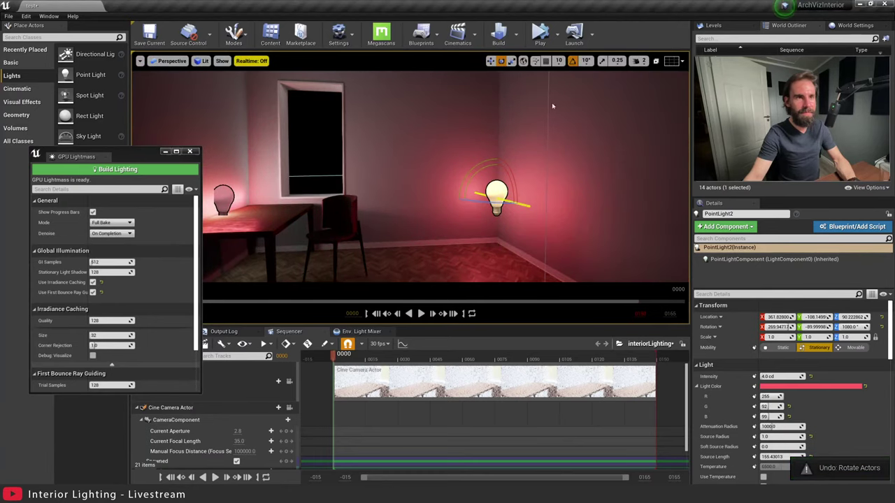
drag(511, 171, 498, 187)
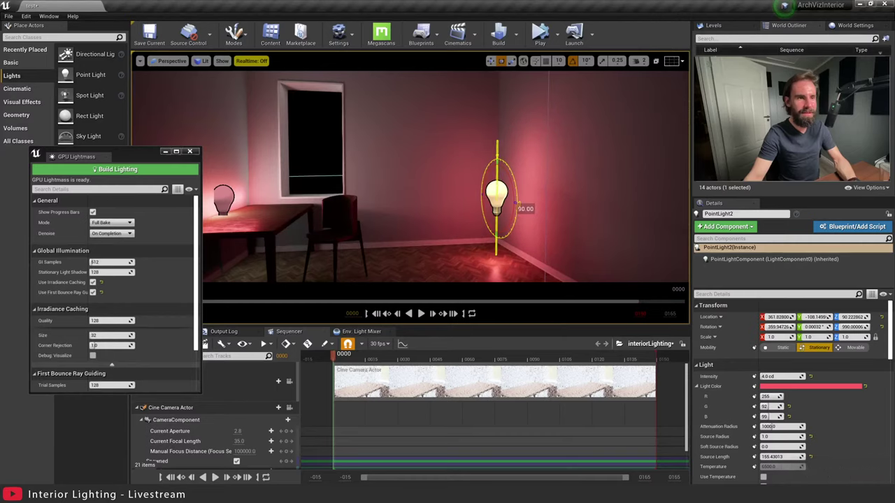
Move the vertical red light into the room's corner and raise it, to about X 393, Y -179, Z 116.
key(w)
key(f)
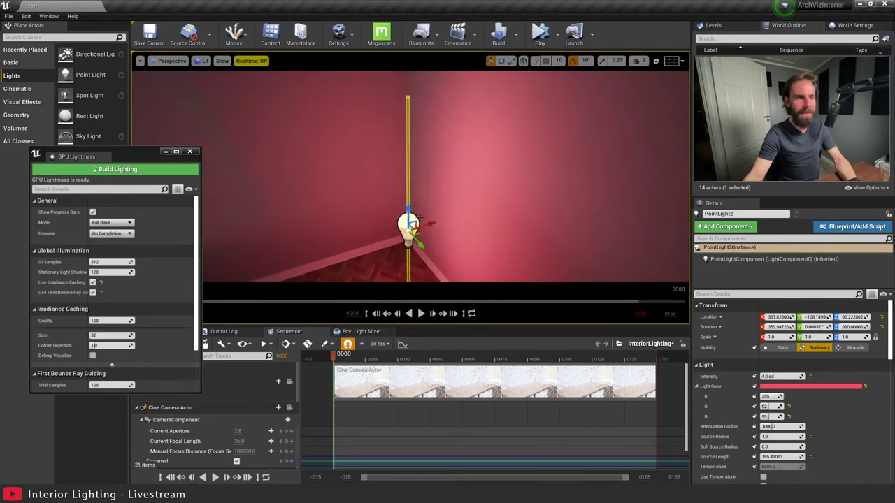
drag(417, 236, 409, 178)
key(s)
mouse_move(439, 163)
right_down()
mouse_move(439, 231)
mouse_move(440, 162)
right_up()
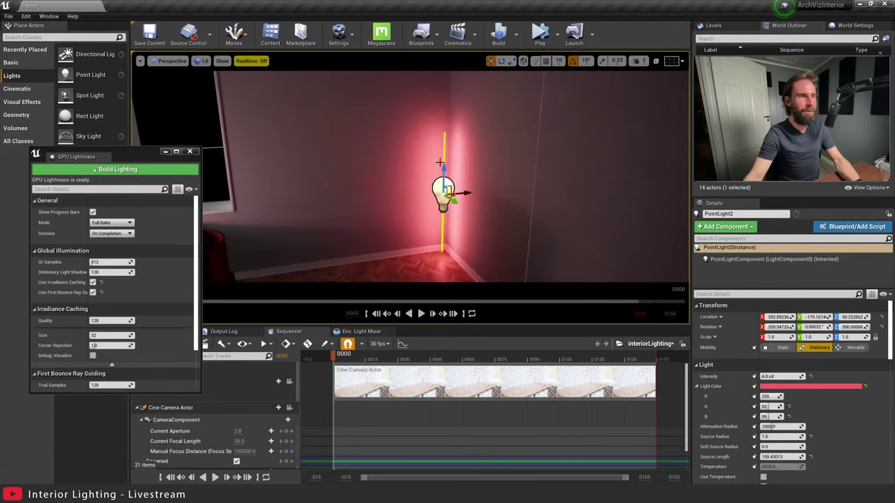
drag(443, 172, 447, 149)
right_drag(455, 162, 420, 188)
key(s)
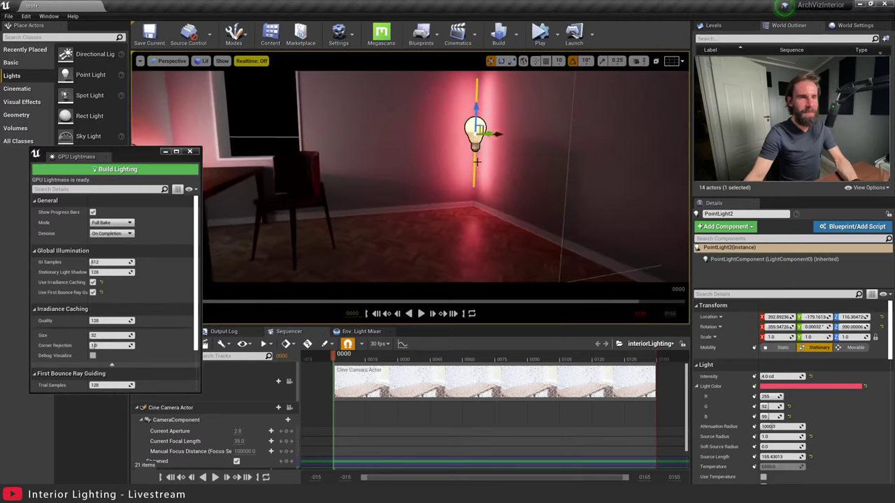
Lengthen the vertical red corner light's source length to about 262 and raise the light to about Z 169.
drag(777, 457, 804, 457)
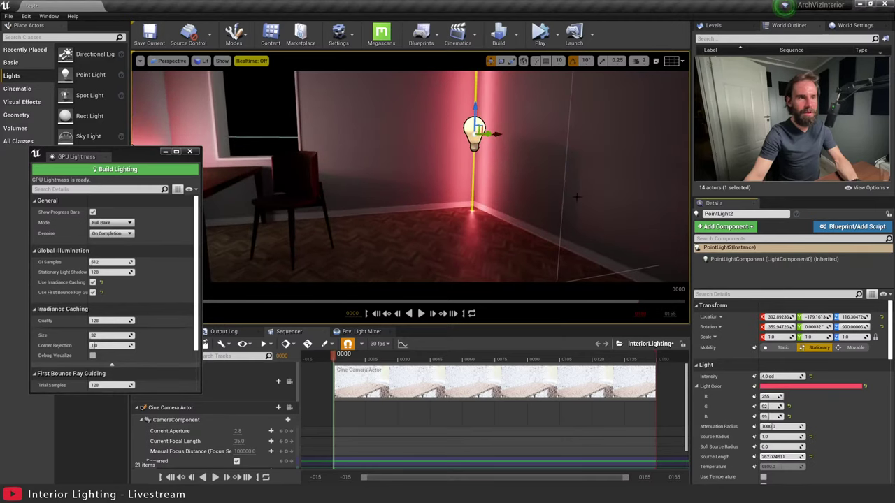
right_drag(577, 197, 429, 160)
drag(475, 146, 477, 110)
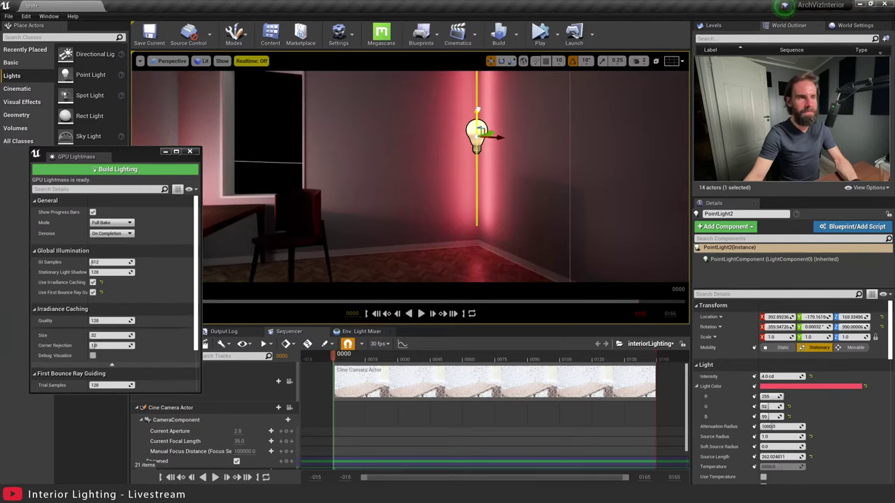
Change the vertical corner light's color to light blue, about R 136, G 206, B 255.
click(791, 388)
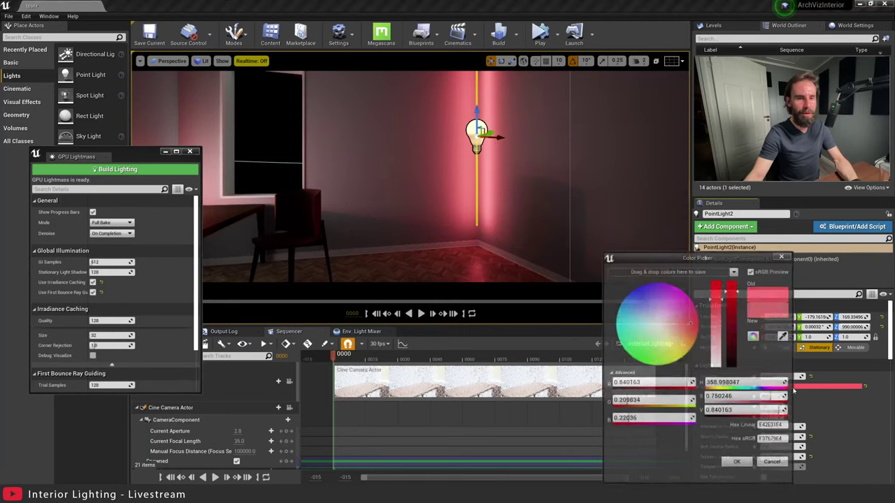
drag(677, 331, 630, 310)
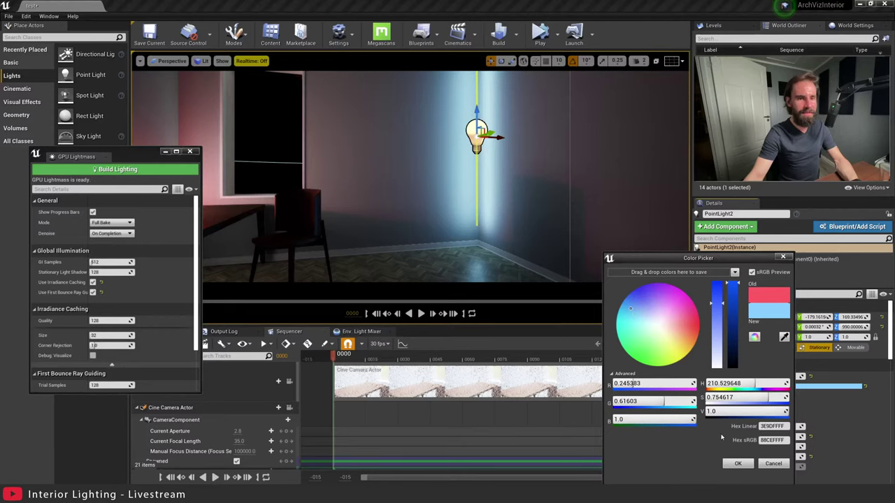
click(733, 463)
Duplicate the blue tube light along Y into the room's other corner, at about Y 341.
right_drag(364, 167, 467, 160)
alt+drag(332, 147, 688, 141)
right_drag(544, 185, 615, 183)
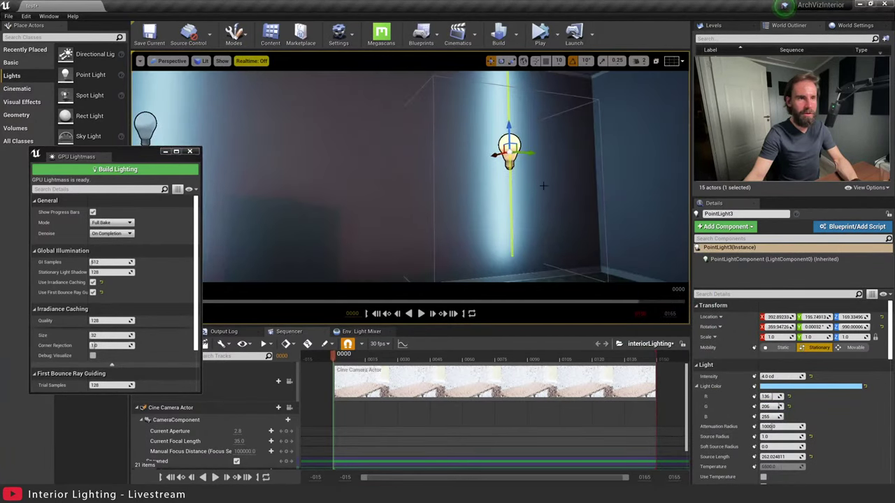
drag(531, 152, 617, 157)
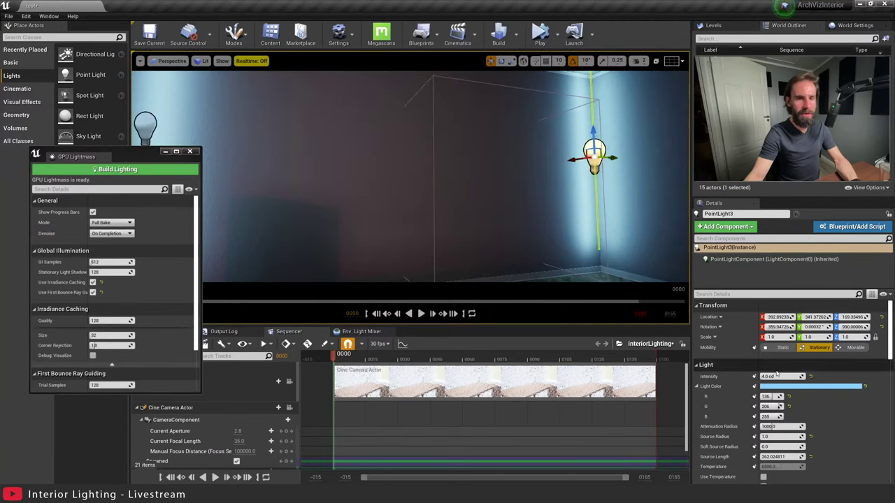
Change the duplicated tube light's color to yellowish green, about R 178, G 255, B 102.
click(790, 386)
drag(625, 350, 636, 359)
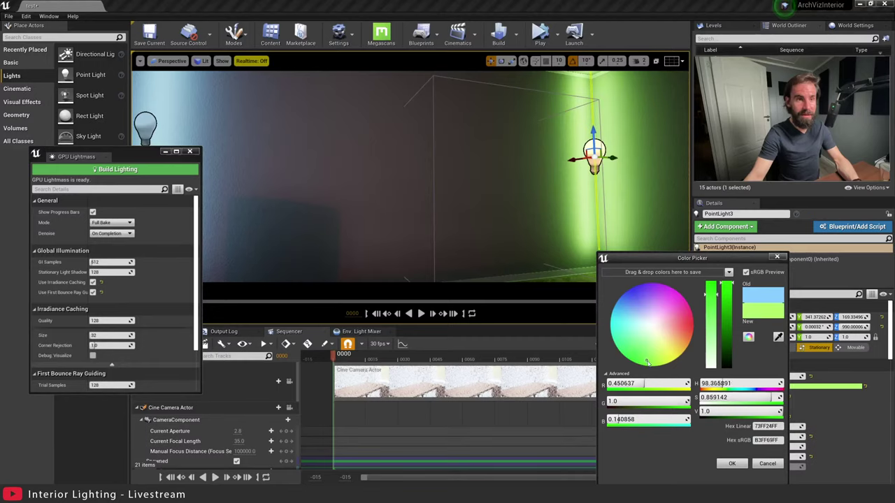
click(732, 464)
Deselect the light and build the room's lighting with GPU Lightmass in Full Bake mode.
key(Escape)
right_drag(433, 185, 379, 155)
click(120, 170)
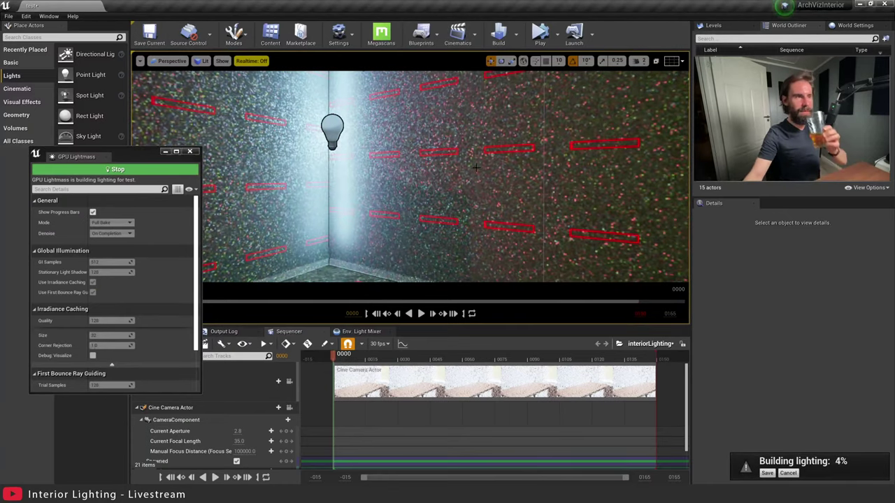
Examine how the red, blue and green lights fall on the walls, floor and table during and after the bake.
right_drag(277, 192, 531, 203)
right_drag(480, 166, 479, 166)
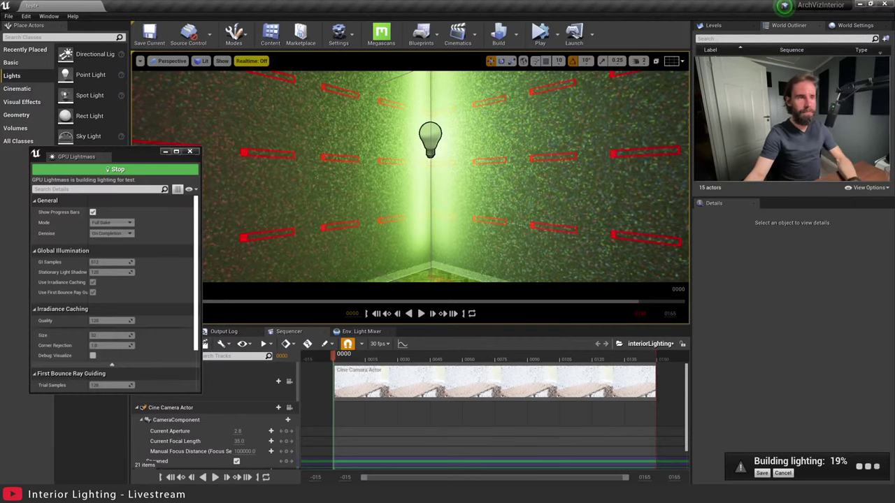
right_drag(480, 167, 480, 166)
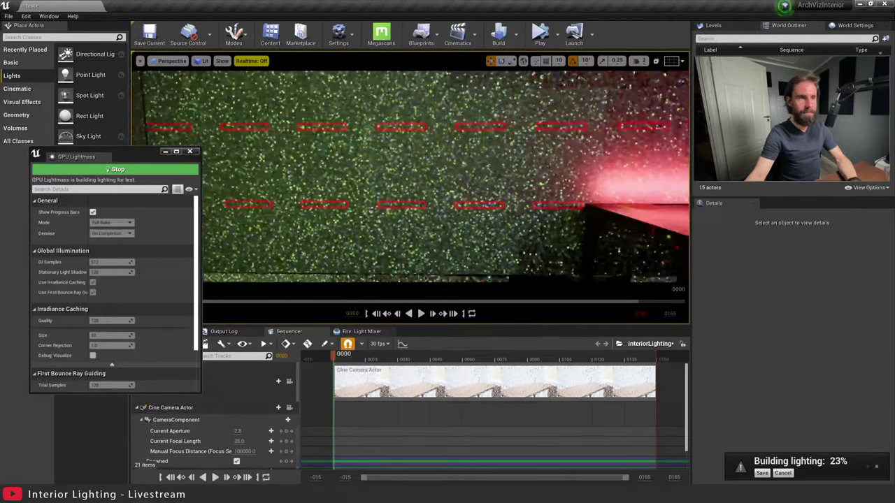
right_drag(638, 187, 637, 187)
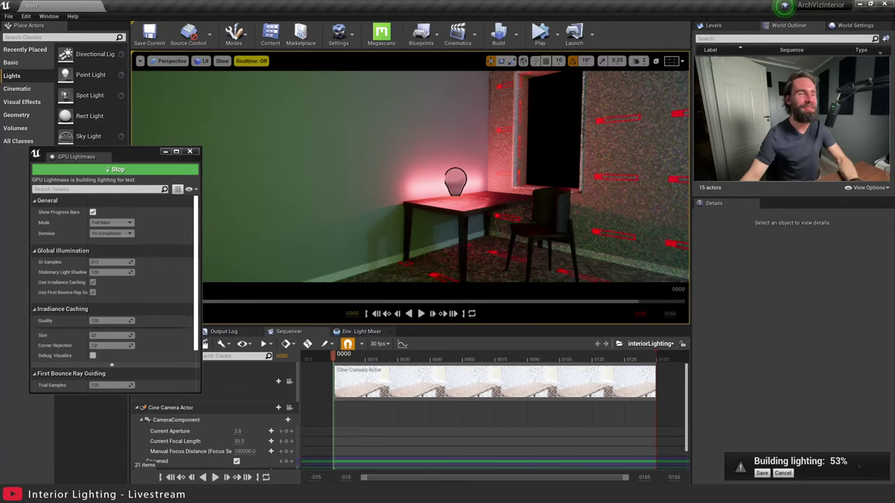
right_drag(448, 182, 234, 179)
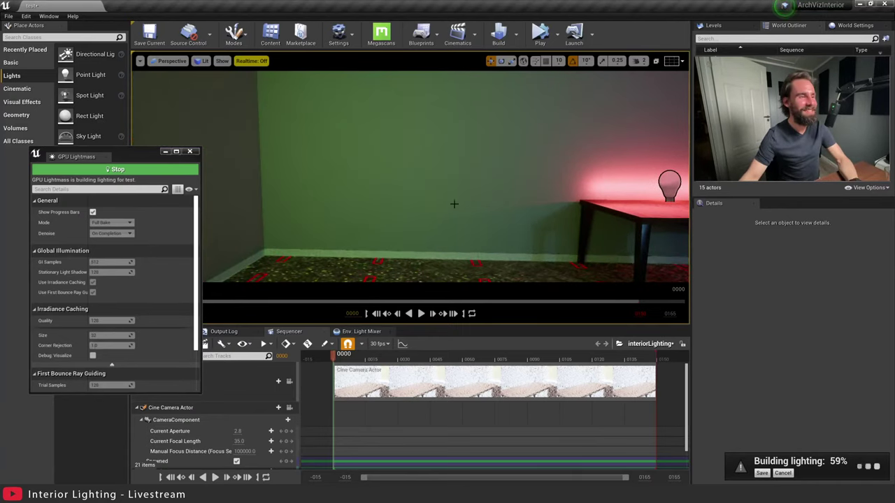
right_drag(502, 175, 140, 154)
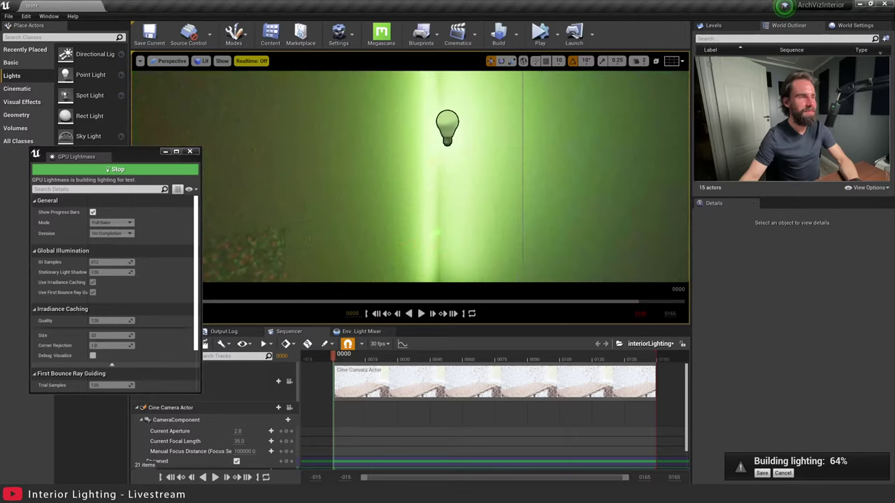
key(s)
right_drag(410, 176, 435, 178)
right_drag(458, 140, 494, 187)
key(s)
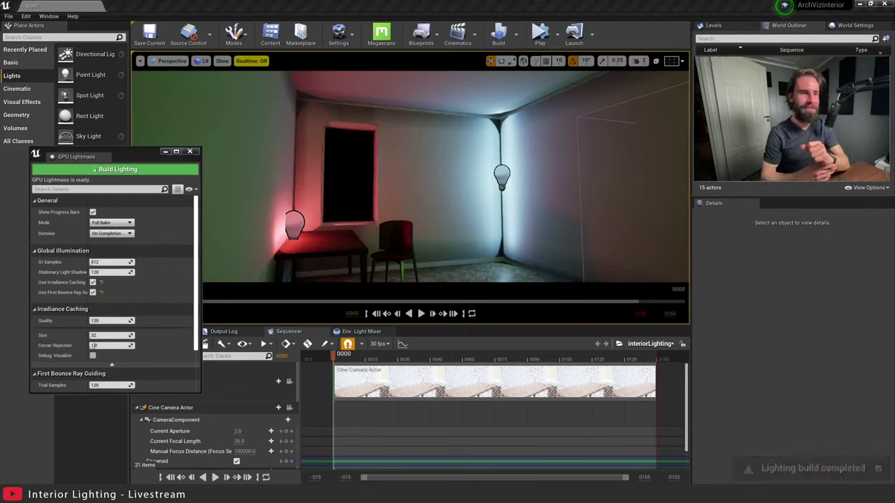
drag(558, 237, 577, 229)
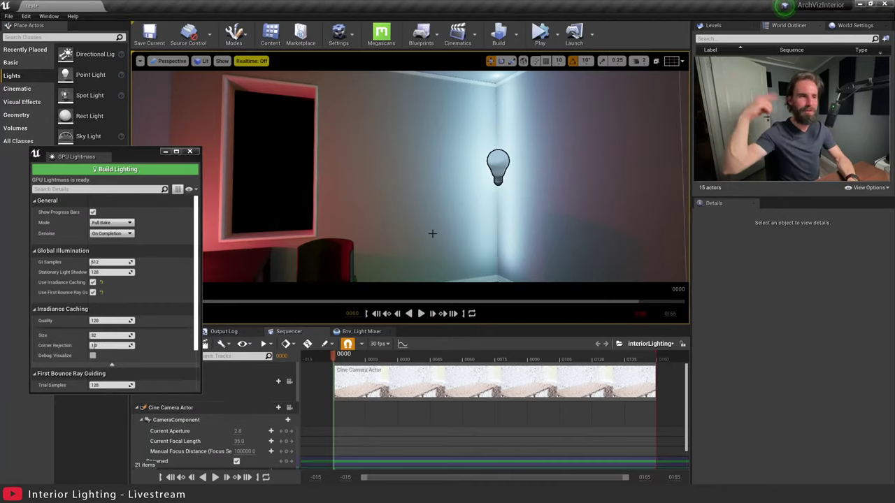
drag(420, 227, 440, 226)
right_drag(441, 226, 419, 199)
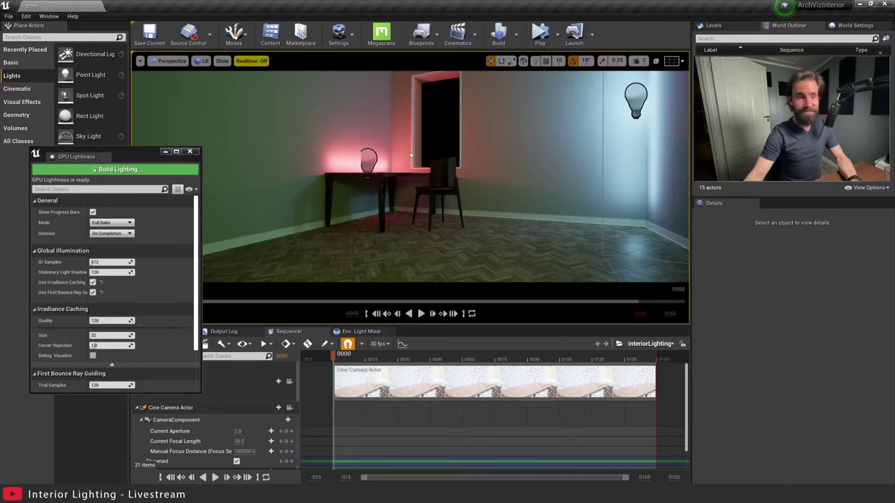
Delete the green corner light, then the remaining red and blue point lights.
mouse_move(411, 155)
right_down()
mouse_move(377, 155)
mouse_move(419, 156)
right_up()
click(481, 163)
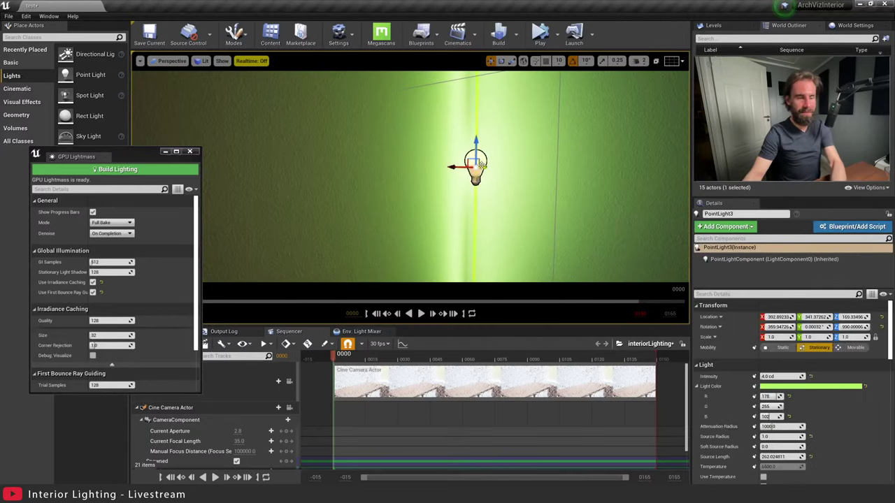
key(Delete)
mouse_move(481, 163)
right_down()
mouse_move(535, 160)
mouse_move(474, 175)
mouse_move(495, 175)
mouse_move(468, 157)
right_up()
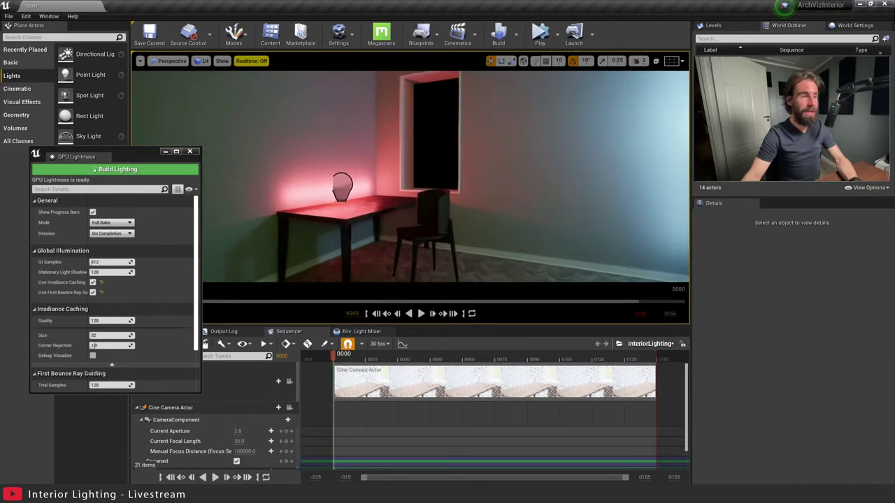
mouse_move(377, 188)
right_down()
mouse_move(354, 188)
mouse_move(407, 177)
mouse_move(367, 181)
right_up()
click(371, 180)
ctrl+click(407, 178)
key(Delete)
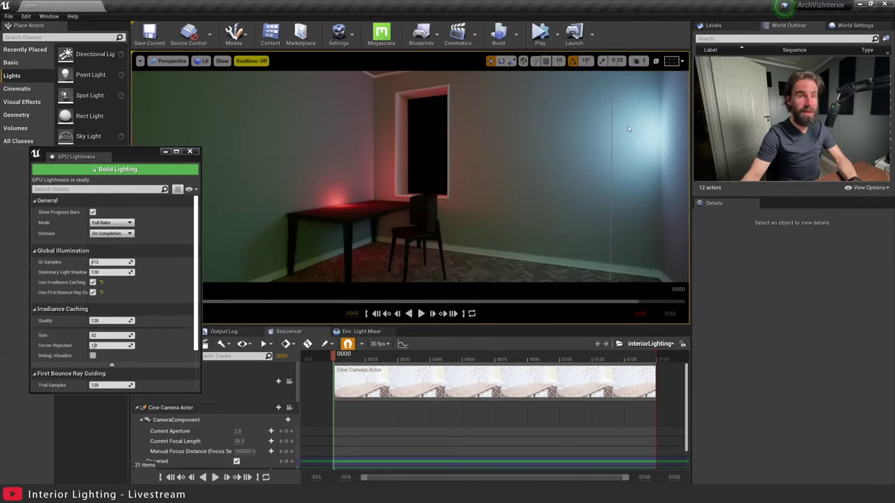
Place a directional light beside the chair and rotate it to shine through the window, about Y -28°, Z 126°.
drag(89, 75, 465, 241)
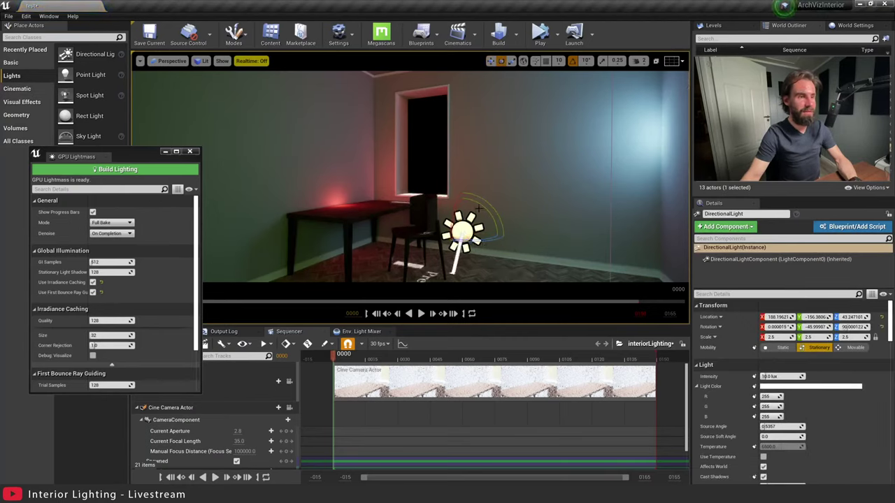
mouse_move(449, 211)
mouse_down()
mouse_move(478, 240)
mouse_move(466, 239)
mouse_move(465, 190)
mouse_move(463, 199)
mouse_up()
Change the directional light's color to a warm peach, R 255, G 228, B 197.
click(805, 386)
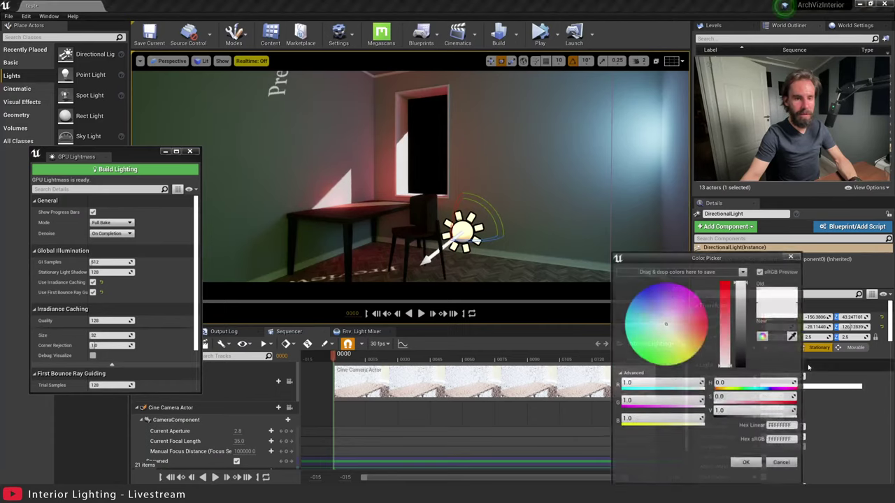
drag(681, 334, 684, 337)
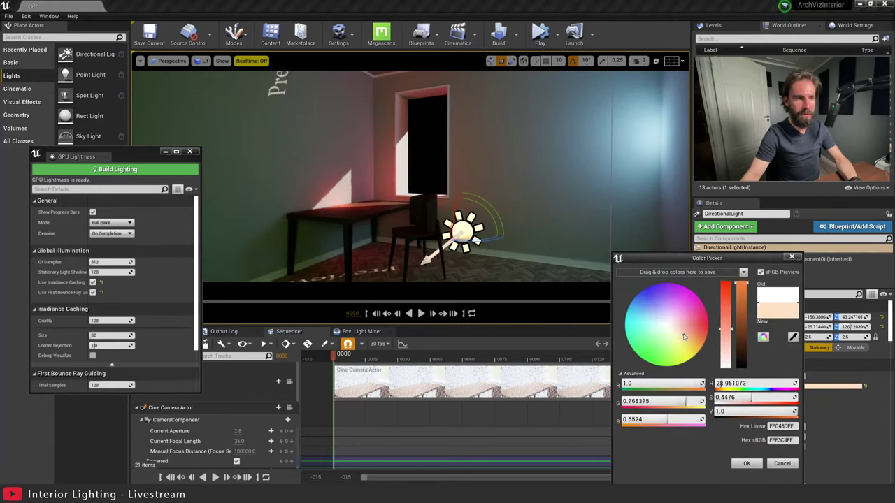
click(746, 464)
key(w)
right_drag(630, 223, 610, 241)
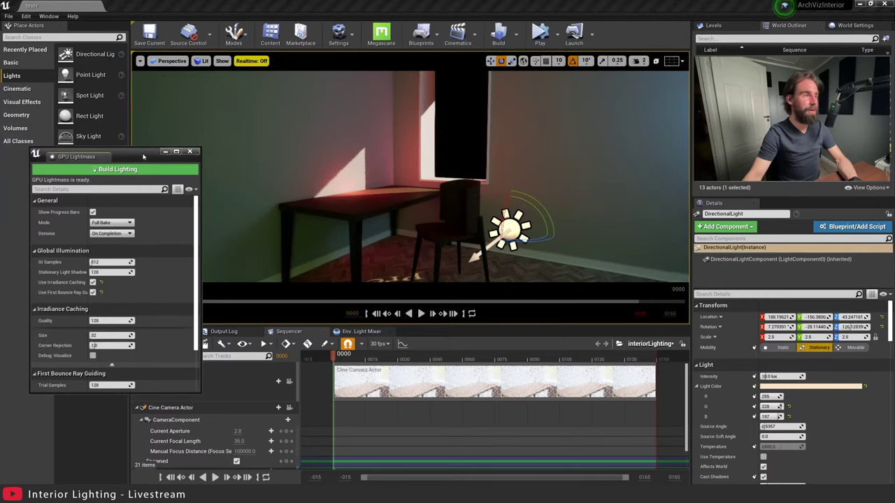
Set the GPU Lightmass mode to Bake What You See.
drag(144, 157, 235, 111)
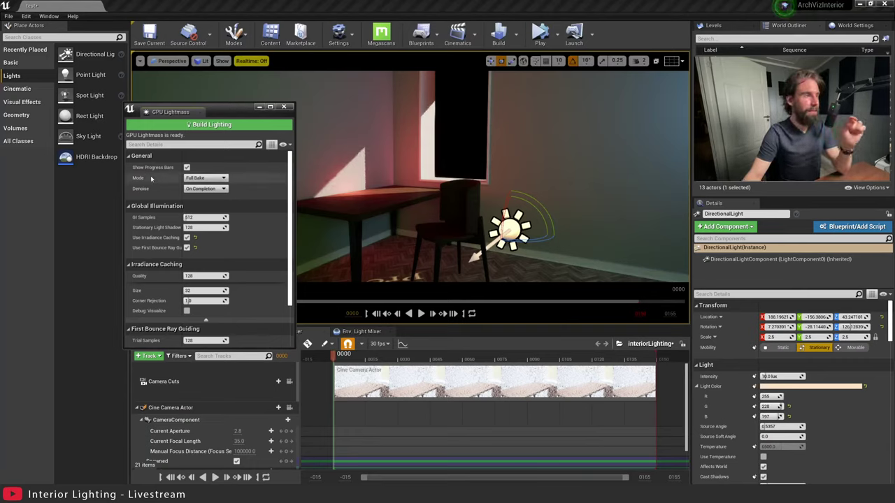
click(203, 179)
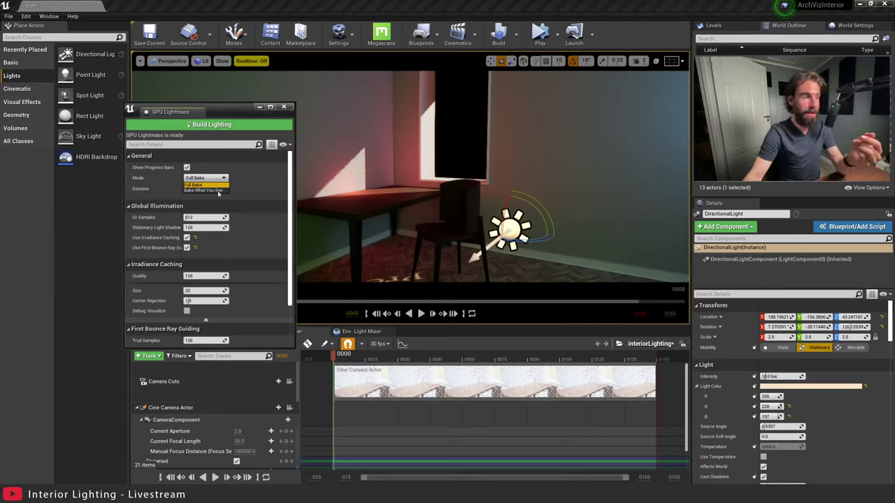
click(209, 190)
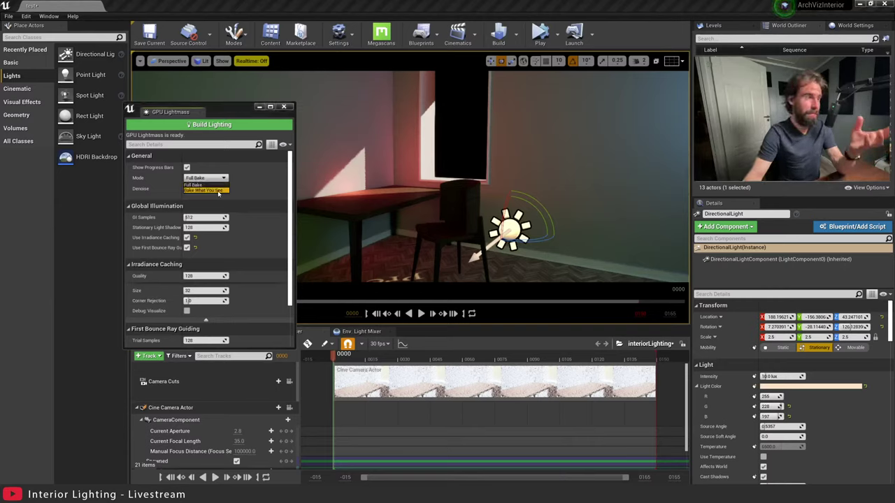
drag(227, 115, 173, 148)
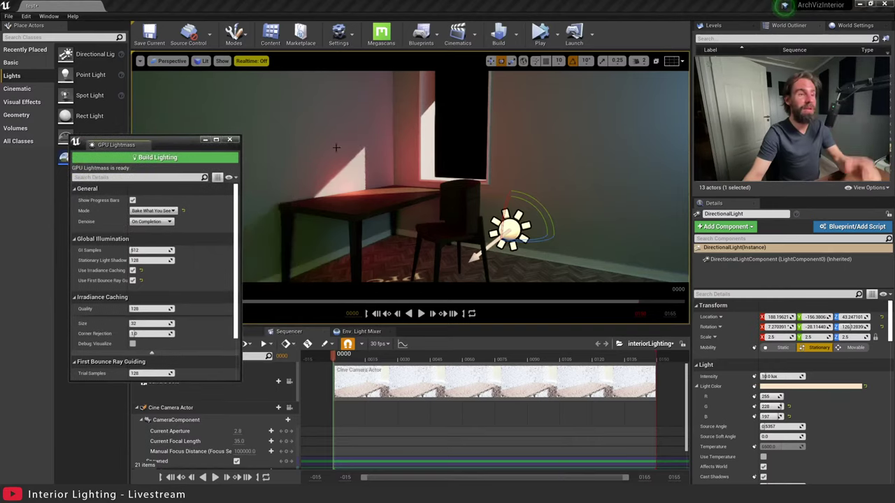
Build the lighting for the current view of the window corner and save the baked result.
mouse_move(422, 145)
right_down()
mouse_move(413, 142)
mouse_move(422, 145)
right_up()
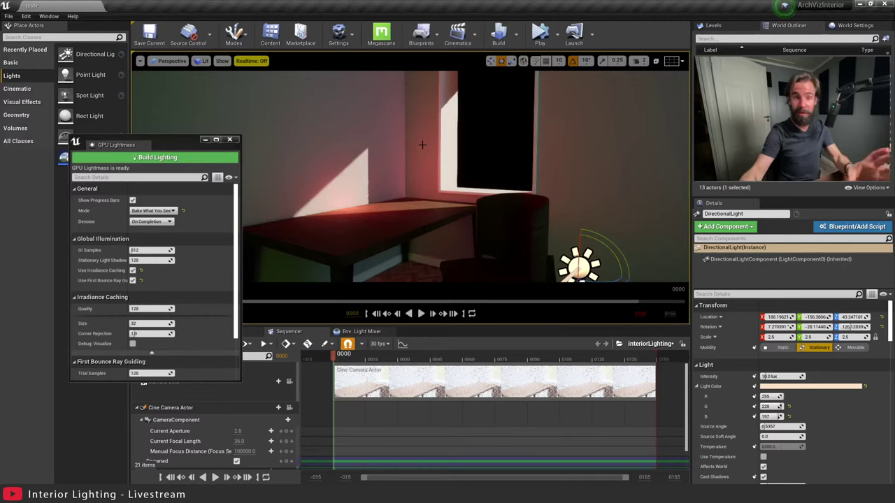
click(157, 158)
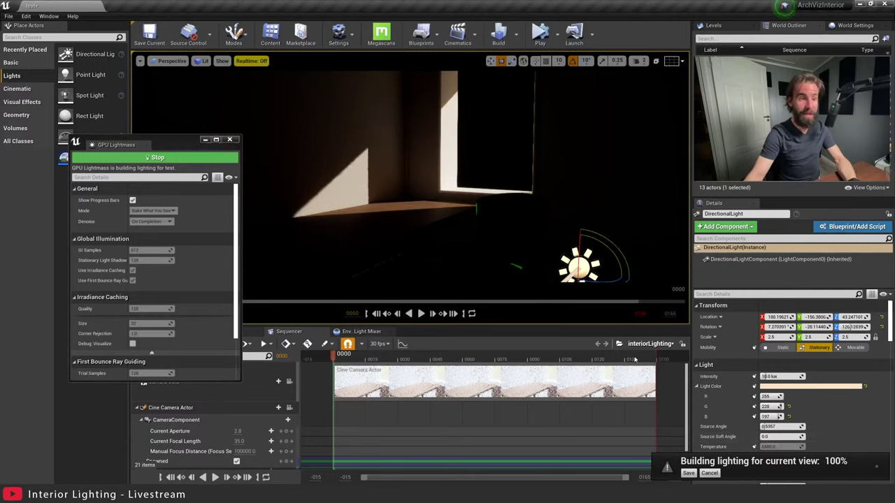
click(689, 473)
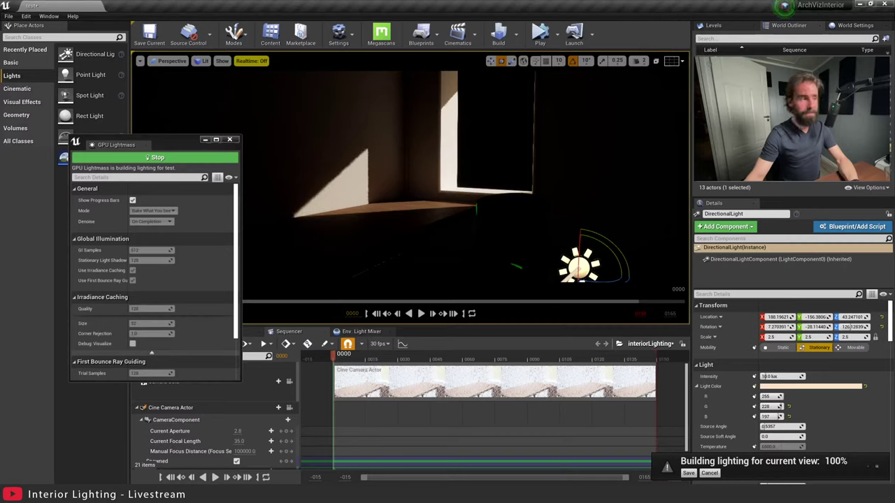
Set the directional light's intensity to 75 lux and rebuild the lighting for the window corner view.
mouse_move(517, 191)
right_down()
mouse_move(503, 186)
mouse_move(513, 183)
right_up()
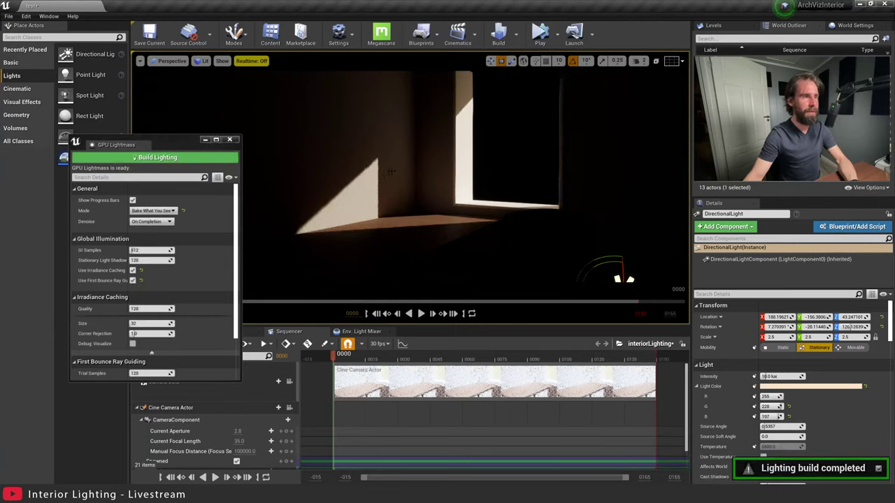
key(ctrl+l)
key(ctrl+l)
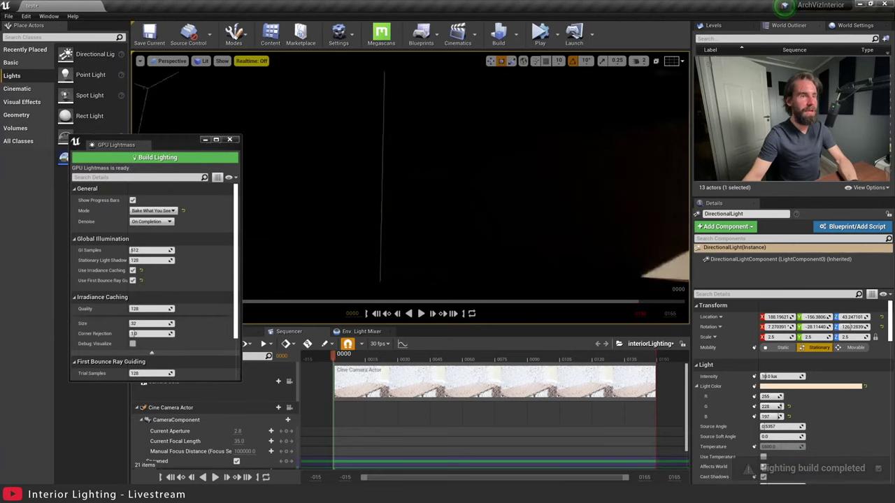
key(ctrl+l)
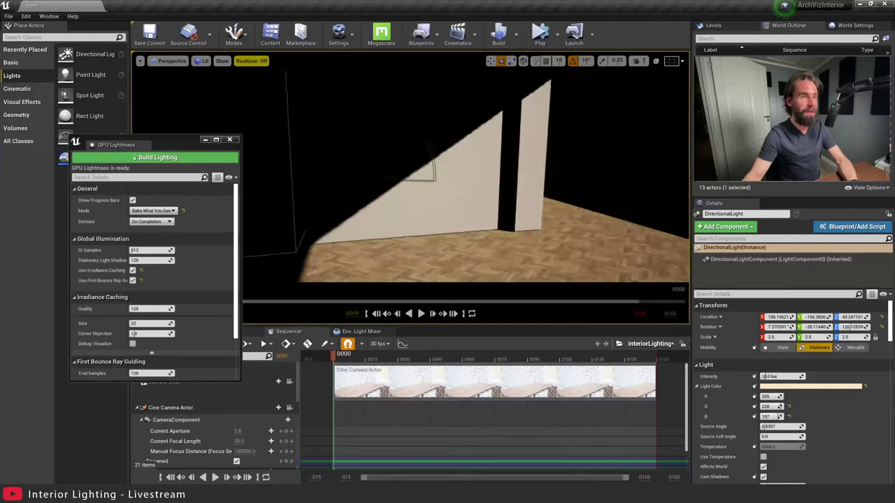
key(ctrl+l)
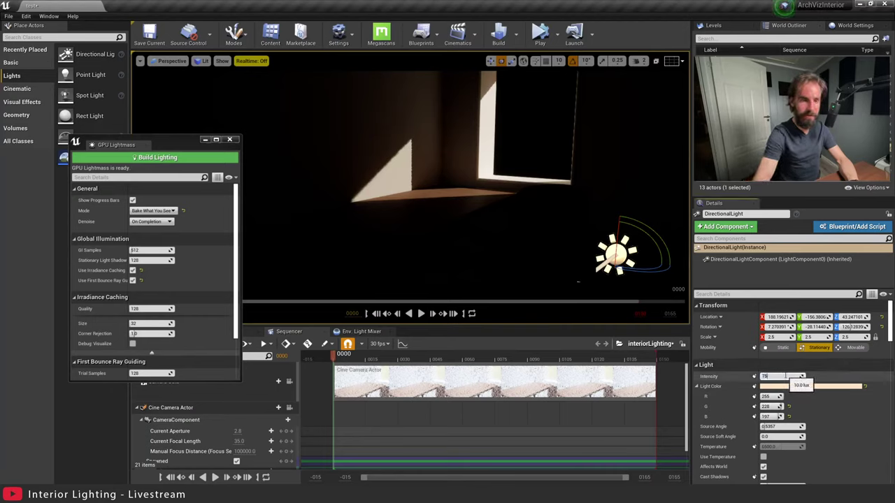
key(Return)
click(175, 158)
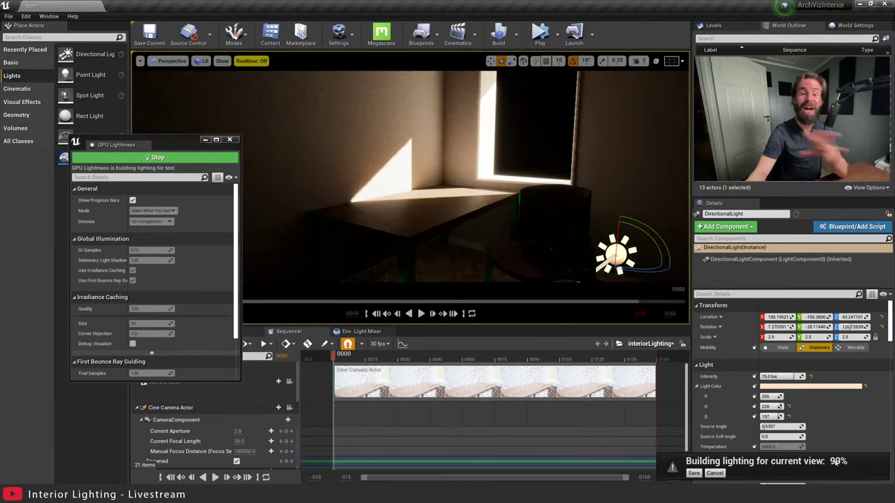
Save the lighting built for the window corner view and inspect the bake on the surrounding walls.
click(689, 473)
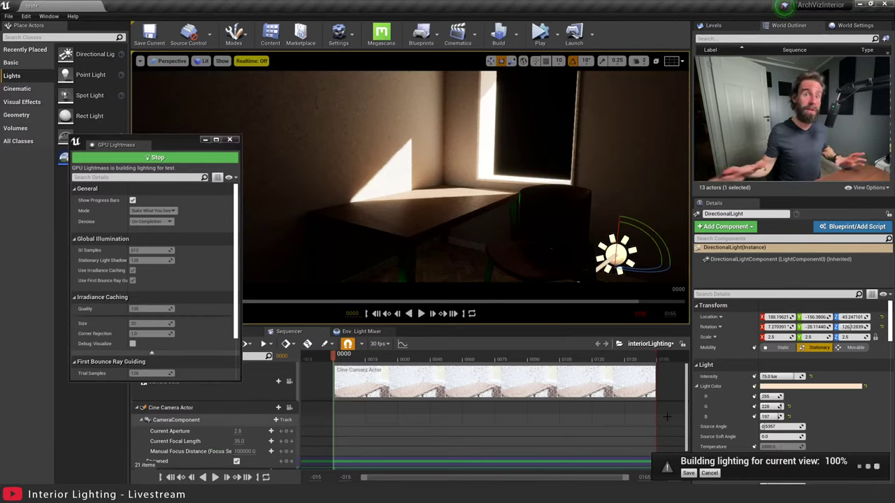
right_drag(489, 244, 479, 218)
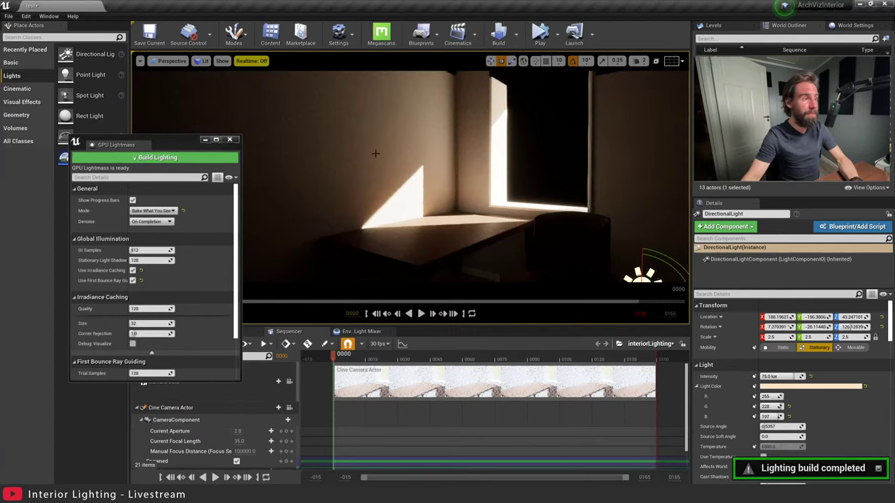
right_drag(375, 151, 458, 137)
key(s)
key(w)
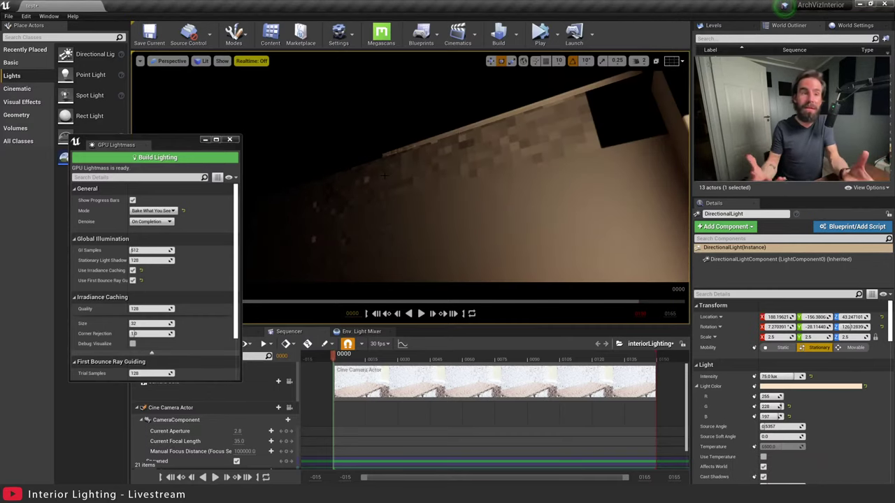
right_drag(450, 95, 482, 181)
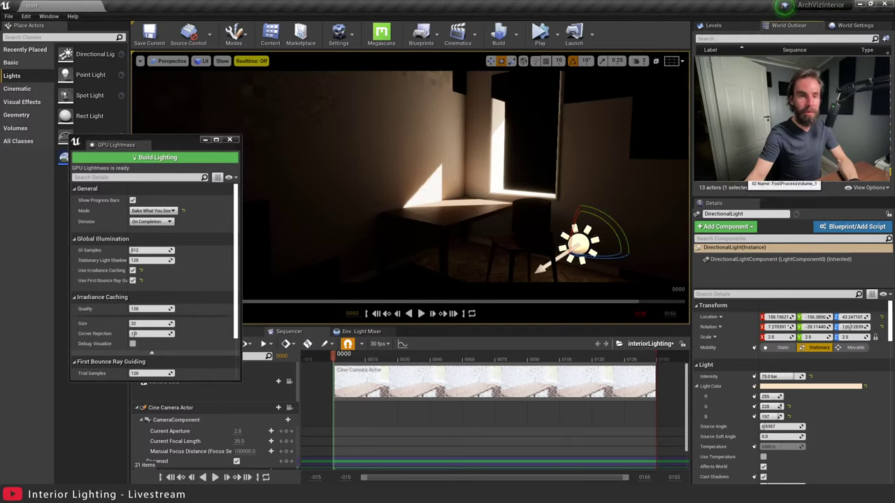
Set the post-process volume's indirect lighting intensity to 10.
click(748, 175)
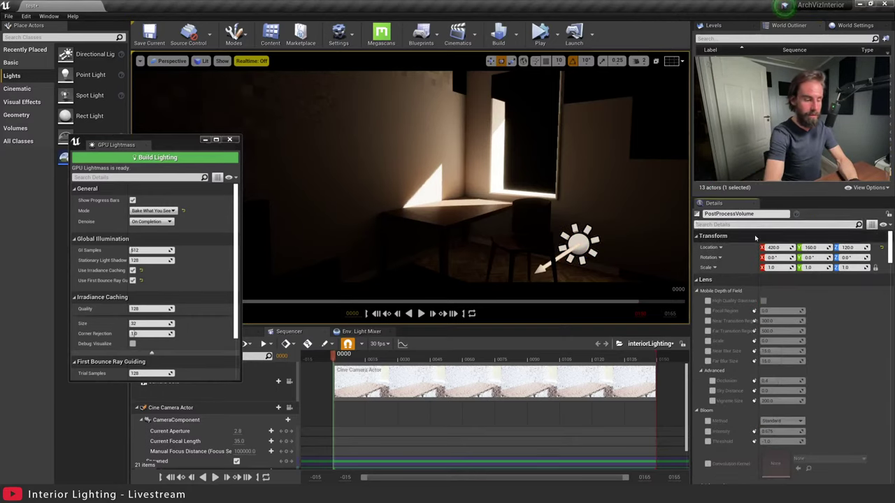
click(758, 225)
text(ind)
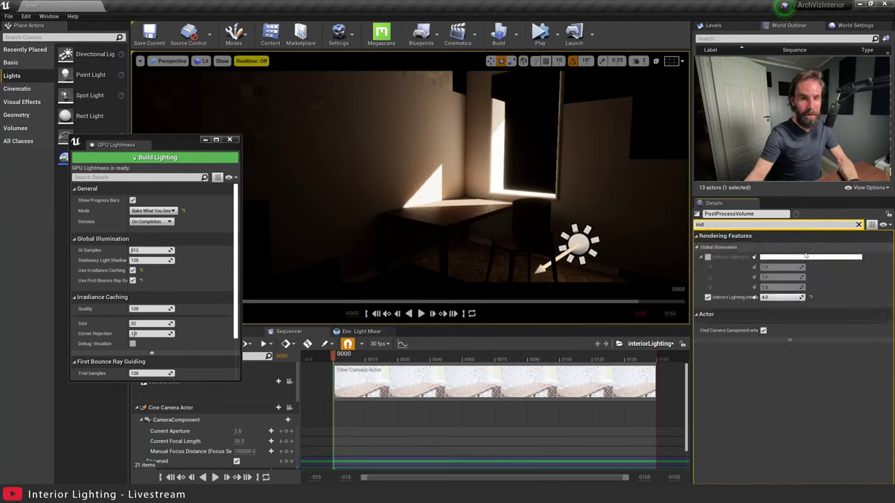
click(792, 297)
text(10)
key(Return)
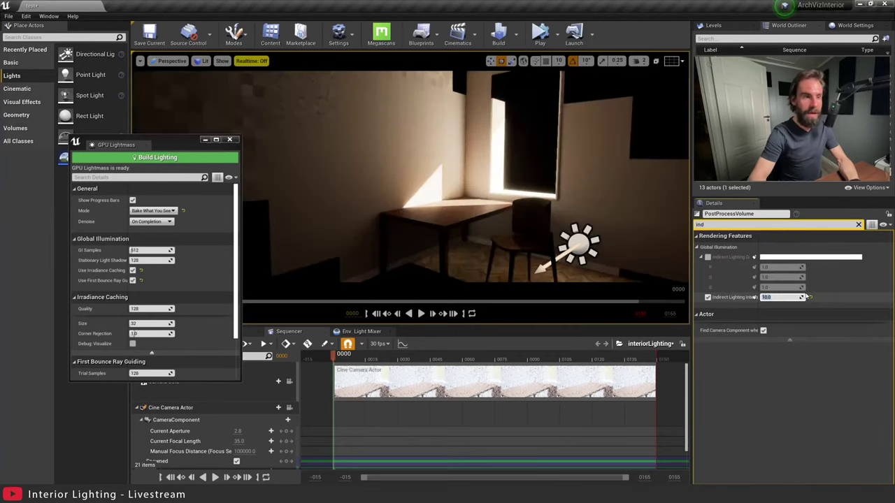
right_drag(457, 169, 457, 143)
click(457, 170)
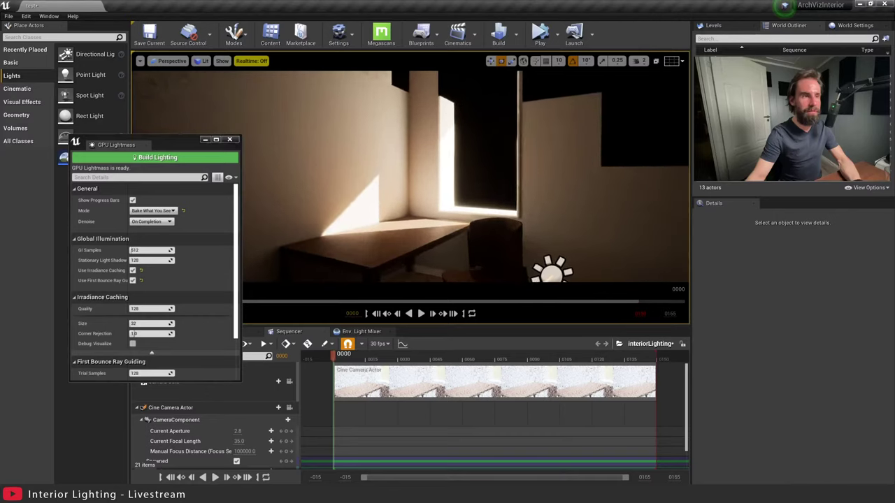
Examine the sunlight and bounced light on the walls, table and chair in the window corner, close up and from farther back.
right_drag(485, 234, 437, 138)
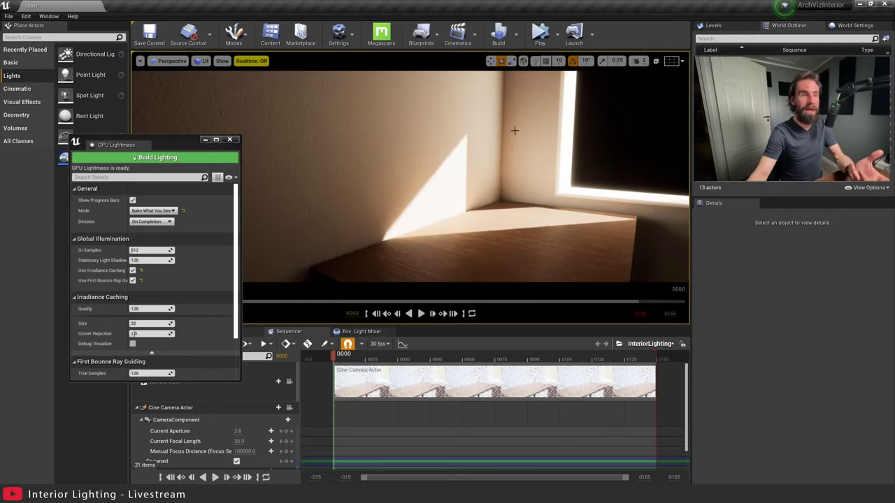
mouse_move(477, 177)
right_down()
mouse_move(486, 143)
mouse_move(478, 272)
mouse_move(477, 177)
right_up()
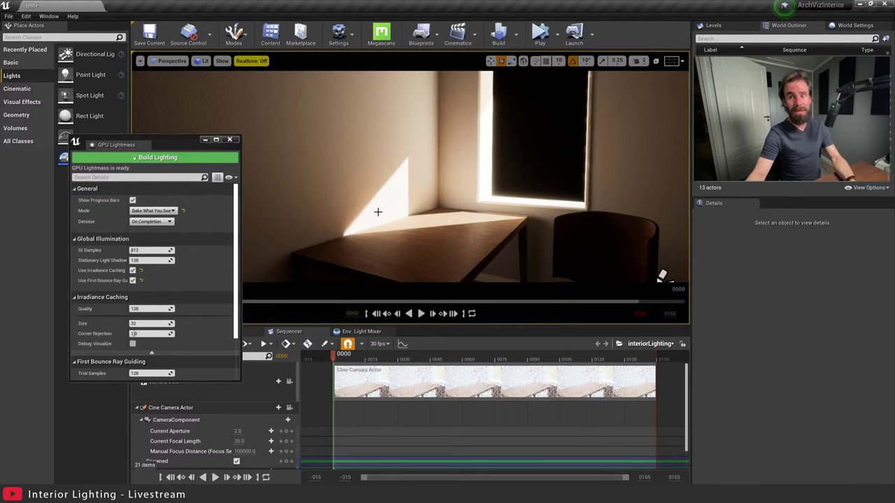
mouse_move(322, 216)
right_down()
mouse_move(353, 215)
mouse_move(334, 212)
right_up()
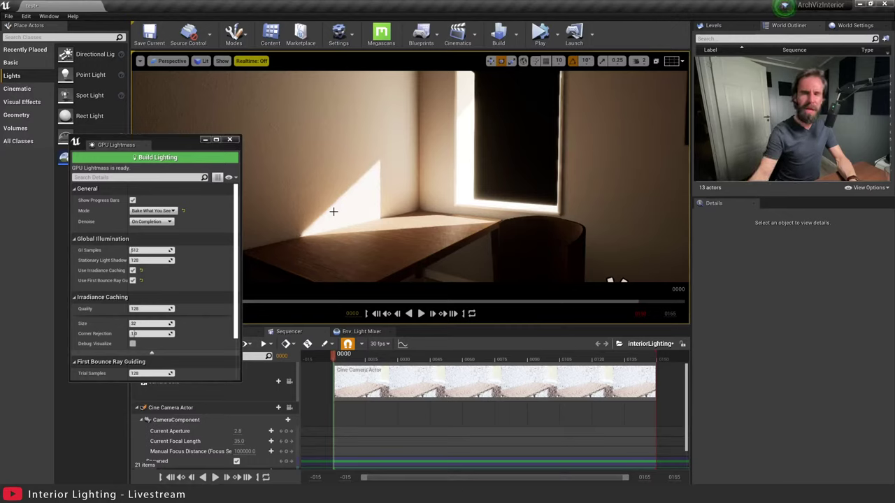
mouse_move(260, 140)
right_down()
mouse_move(240, 140)
mouse_move(254, 140)
right_up()
key(s)
key(w)
drag(391, 203, 391, 217)
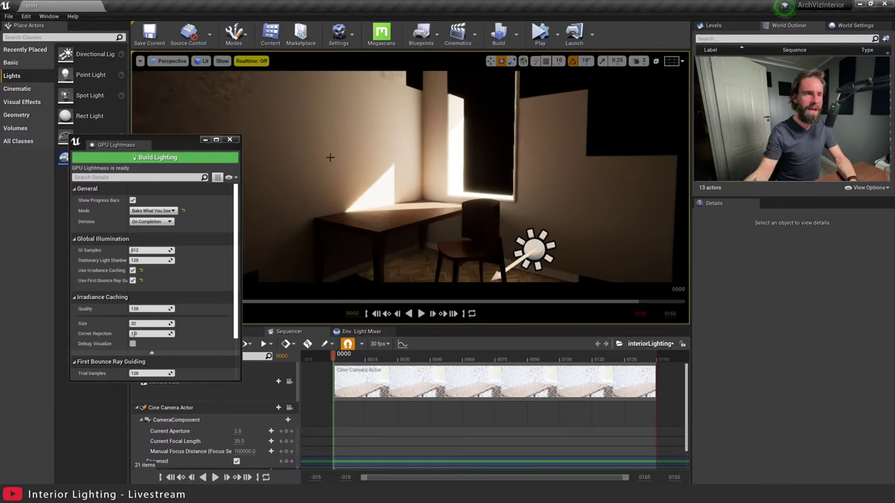
right_click(336, 139)
right_drag(485, 184, 485, 183)
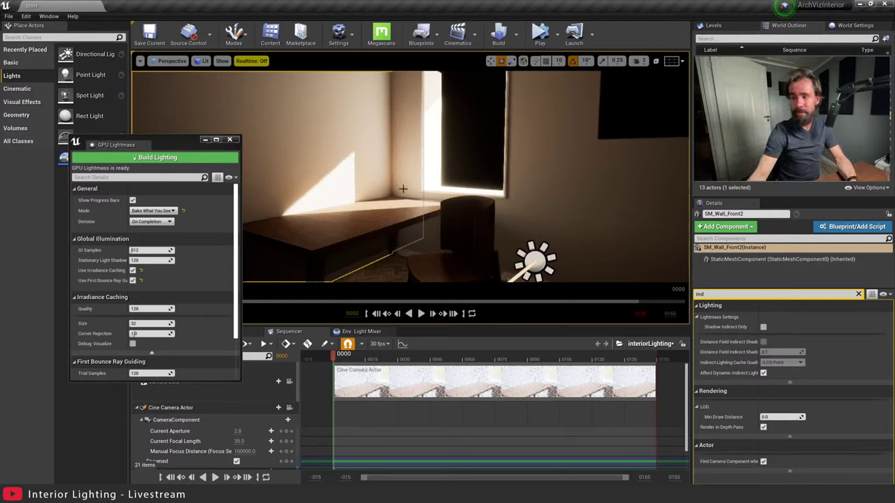
right_drag(461, 178, 447, 190)
key(w)
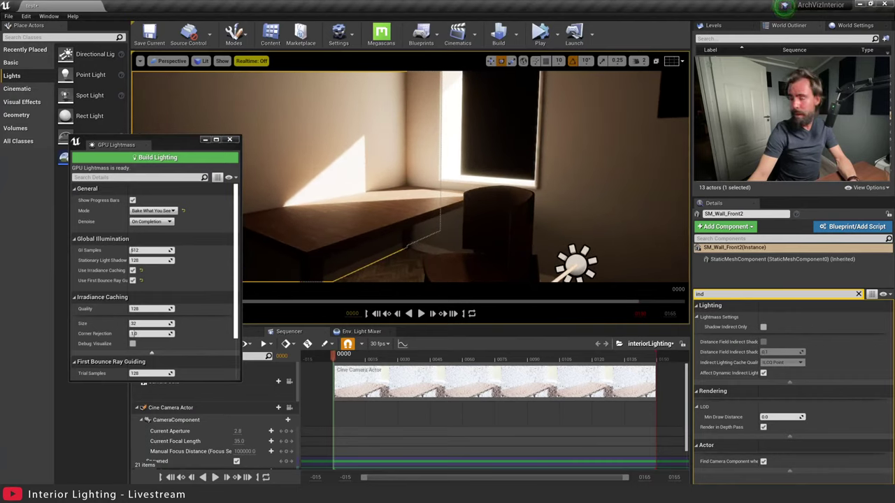
right_drag(519, 181, 498, 185)
key(s)
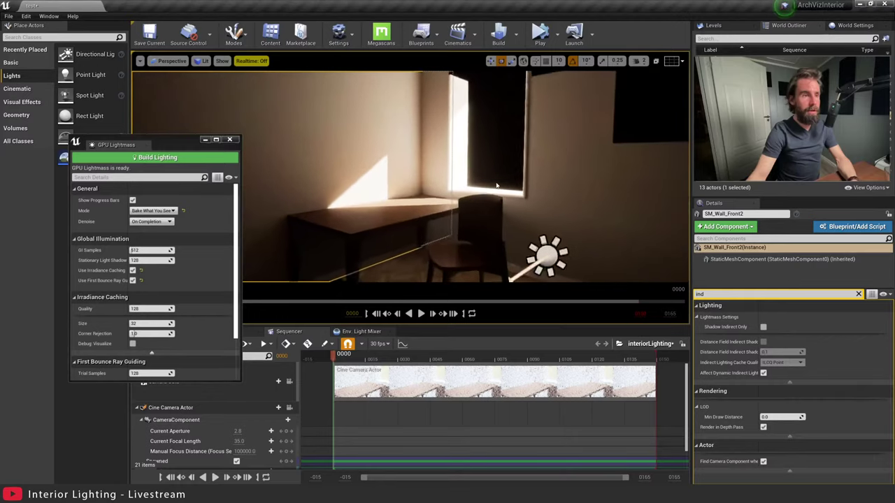
click(499, 185)
middle_drag(499, 185, 494, 193)
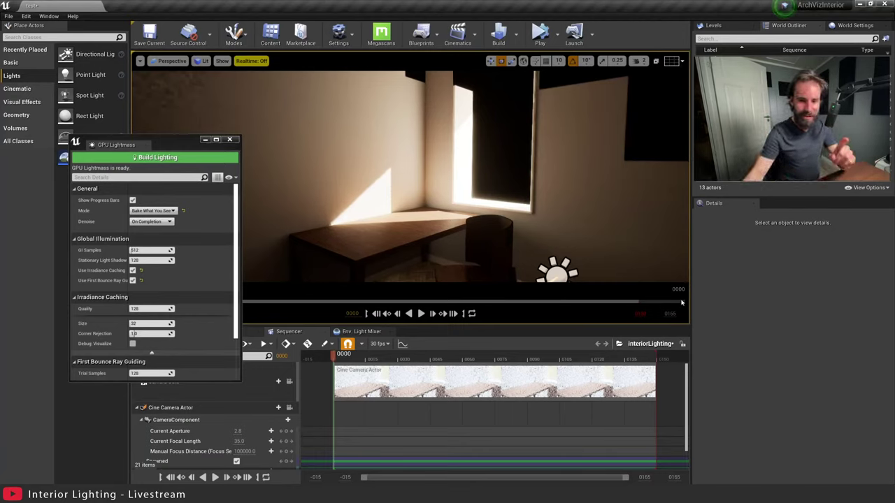
Search the plugins for "gpu" to check the GPU Lightmass plugin, and close the plugin browser.
click(849, 495)
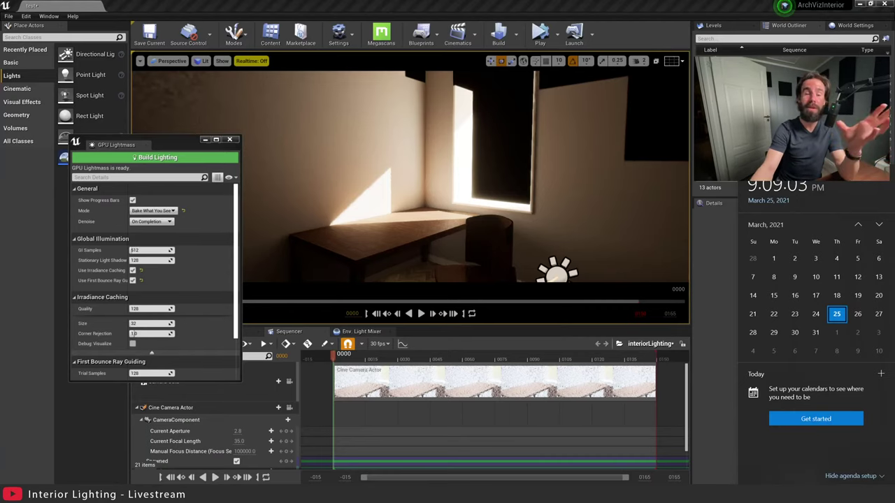
click(338, 35)
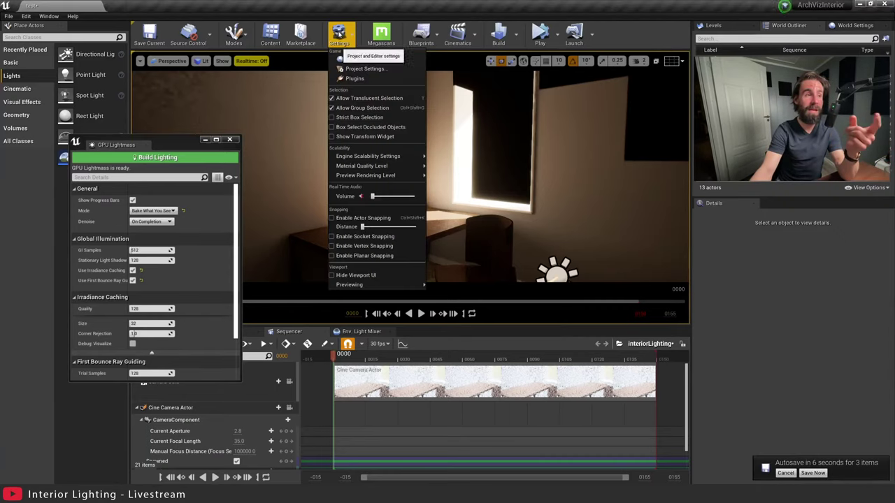
click(355, 78)
text(gpu)
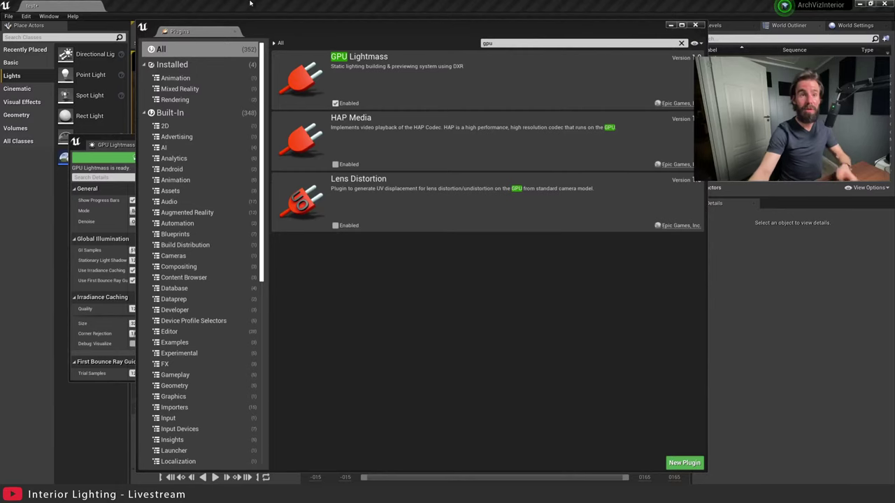
click(695, 25)
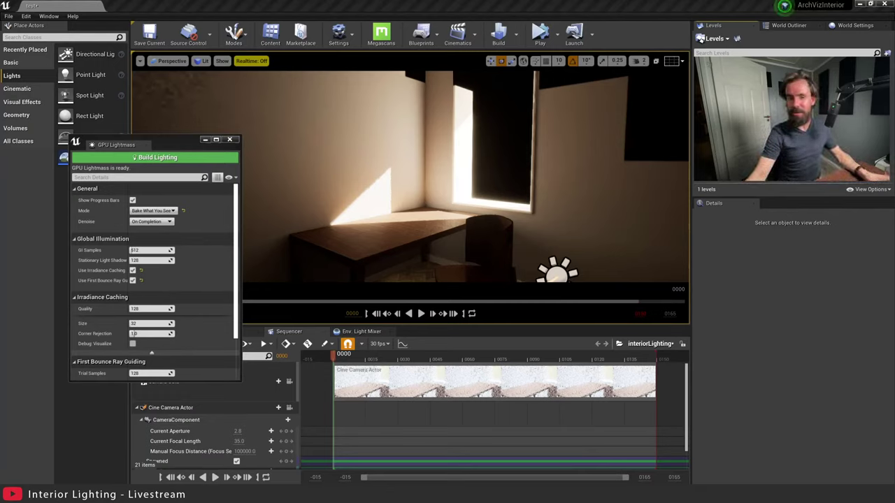
click(857, 494)
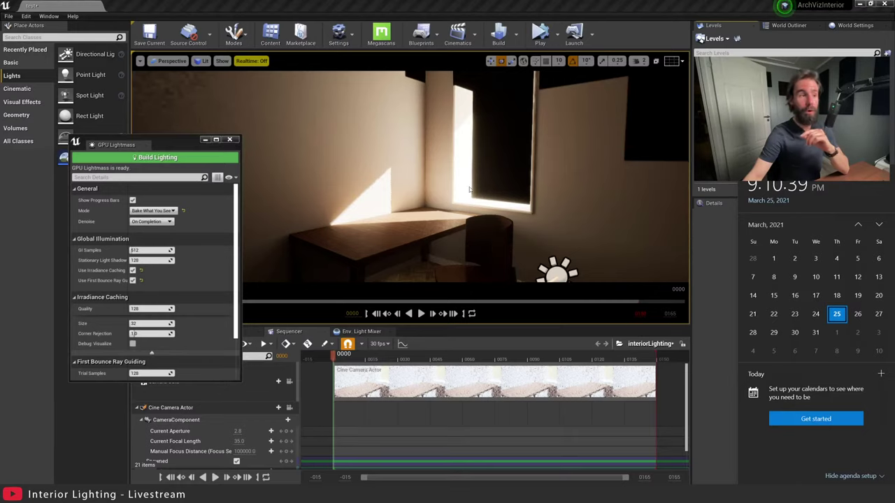
key(Escape)
mouse_move(435, 152)
right_down()
mouse_move(370, 146)
mouse_move(300, 119)
mouse_move(439, 157)
right_up()
right_drag(397, 193, 398, 194)
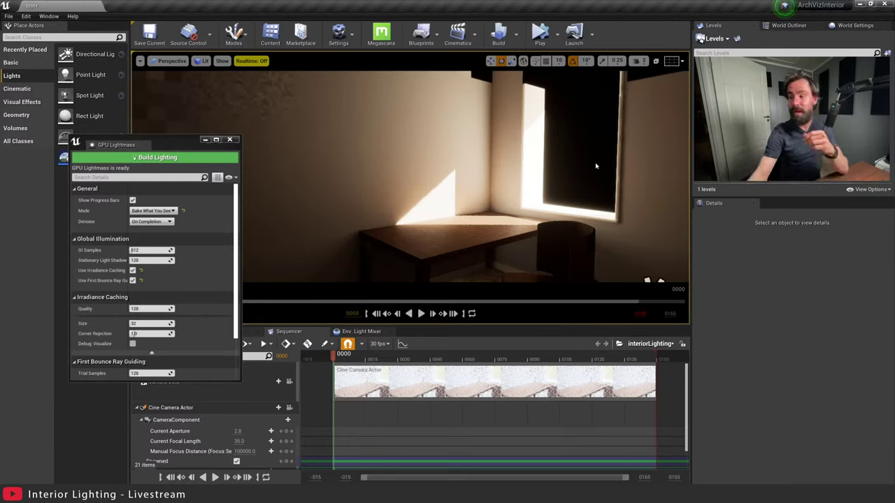
Select the post-process volume again and review its indirect lighting settings.
click(787, 26)
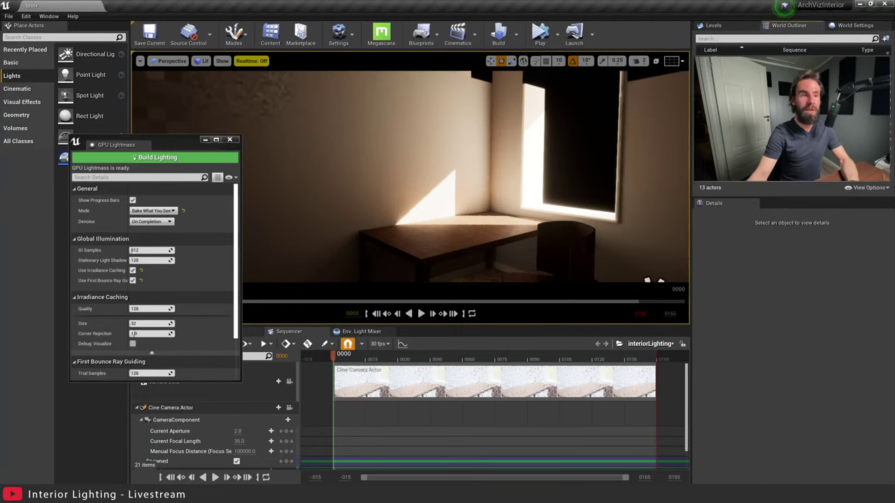
drag(447, 174, 489, 258)
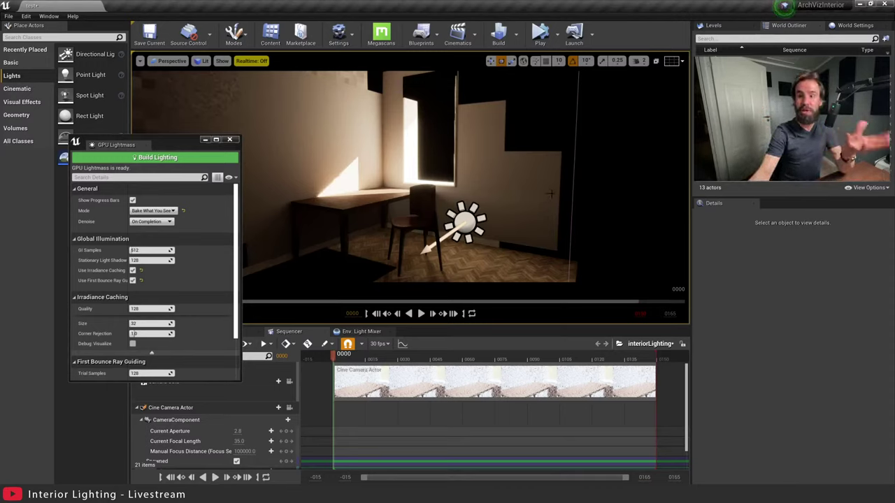
click(727, 139)
click(734, 224)
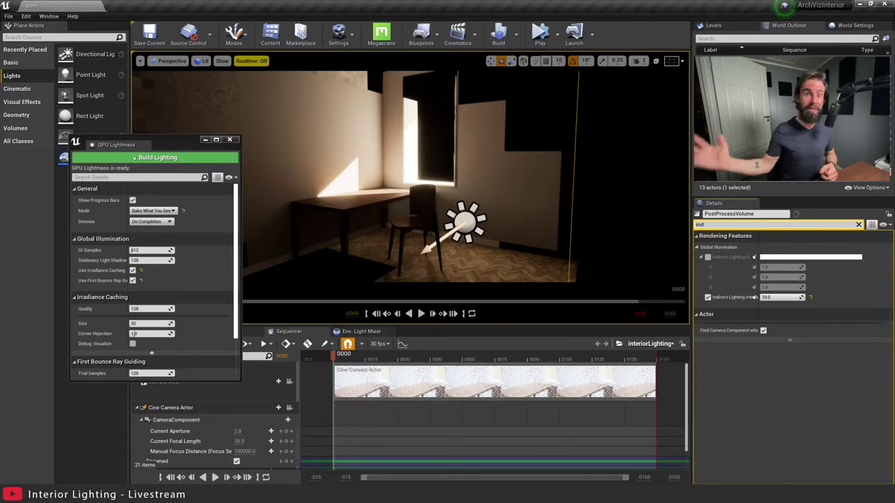
text(a)
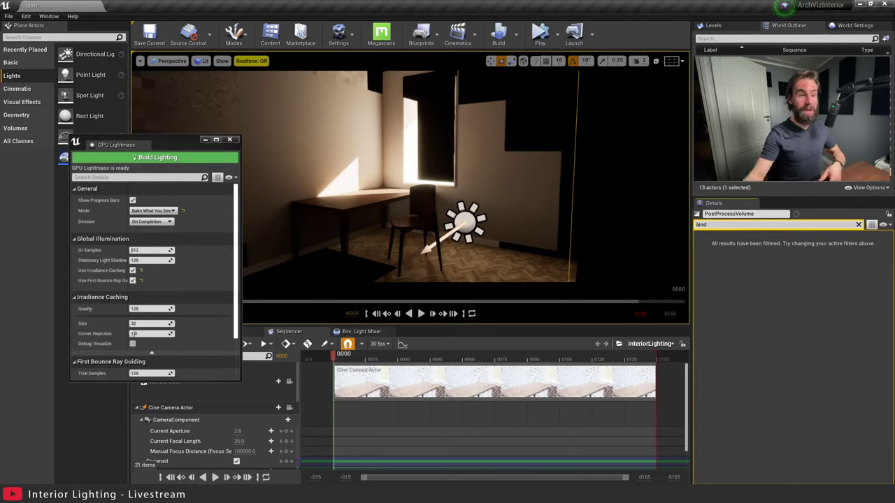
Turn off forced ray tracing effects with the console command r.RayTracing.ForceAllRayTracingEffects 0.
right_drag(548, 191, 541, 173)
key(grave)
key(Up)
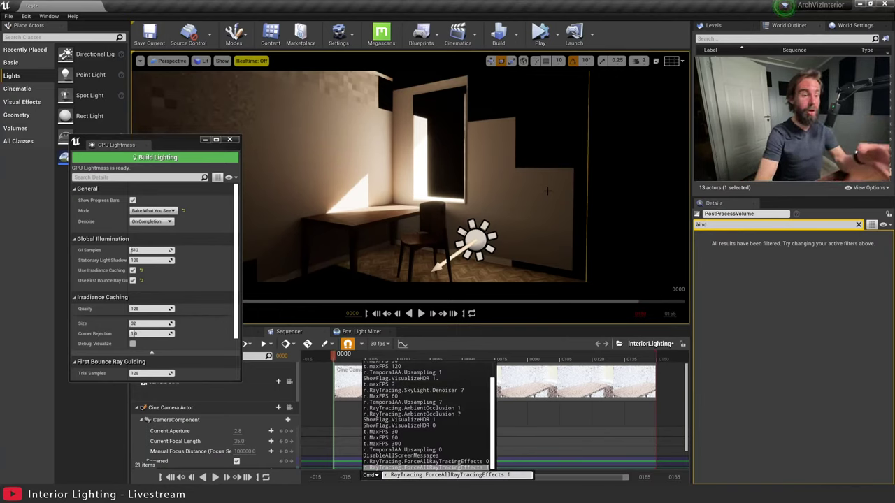
key(BackSpace)
text(0)
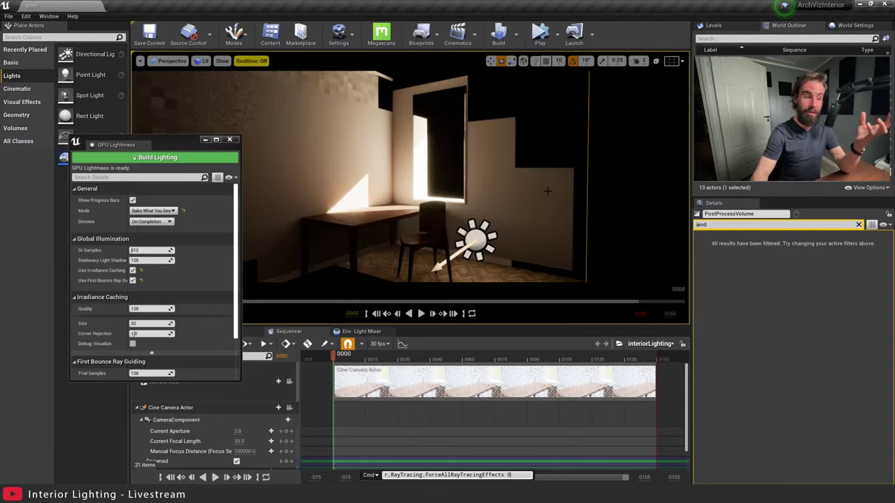
key(Return)
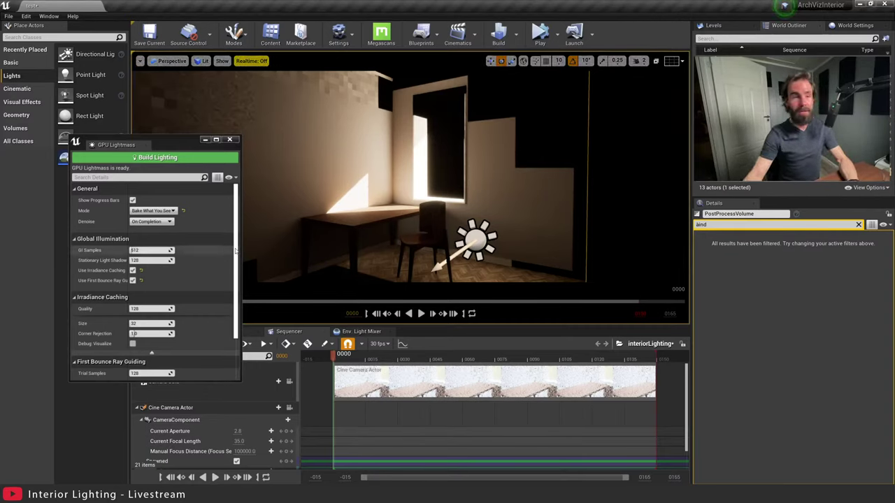
Set the GPU Lightmass mode to Full Bake and start building the lighting for the whole level.
right_drag(419, 192, 387, 180)
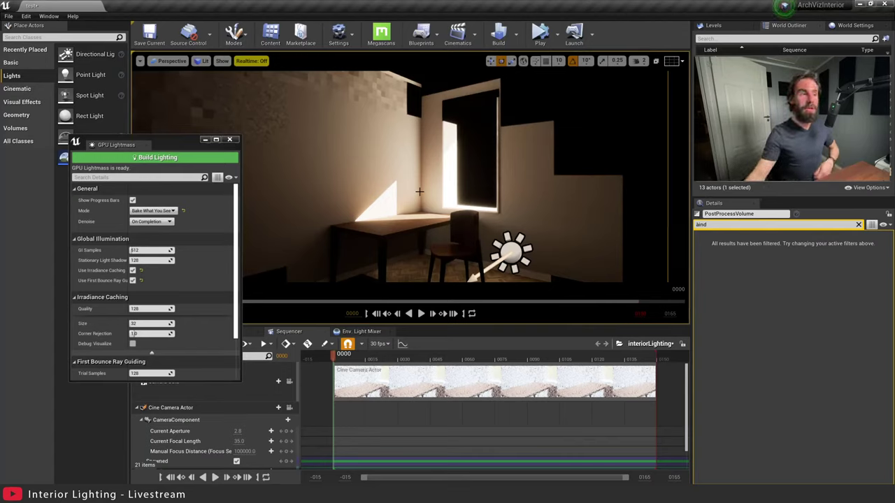
right_drag(412, 209, 355, 117)
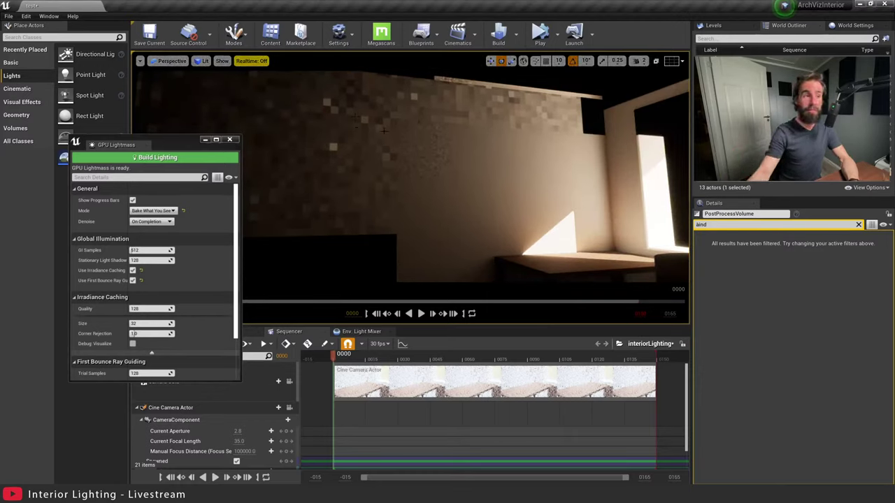
right_drag(448, 199, 422, 230)
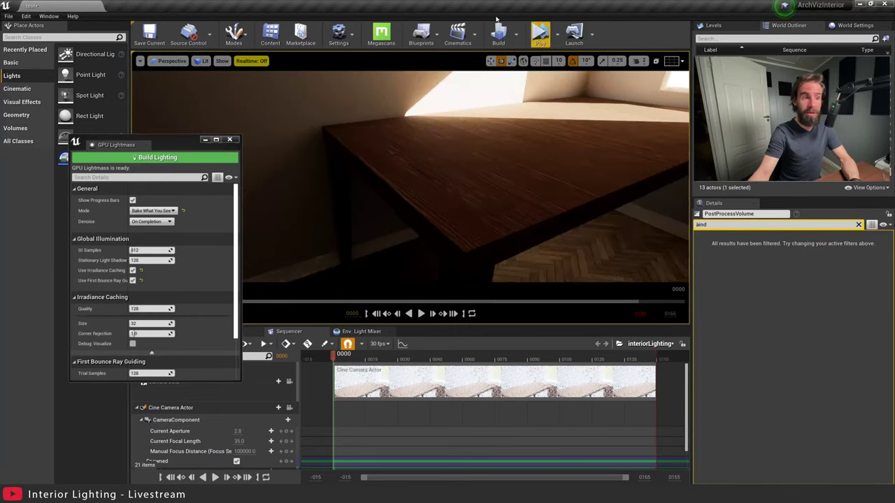
right_drag(458, 204, 477, 147)
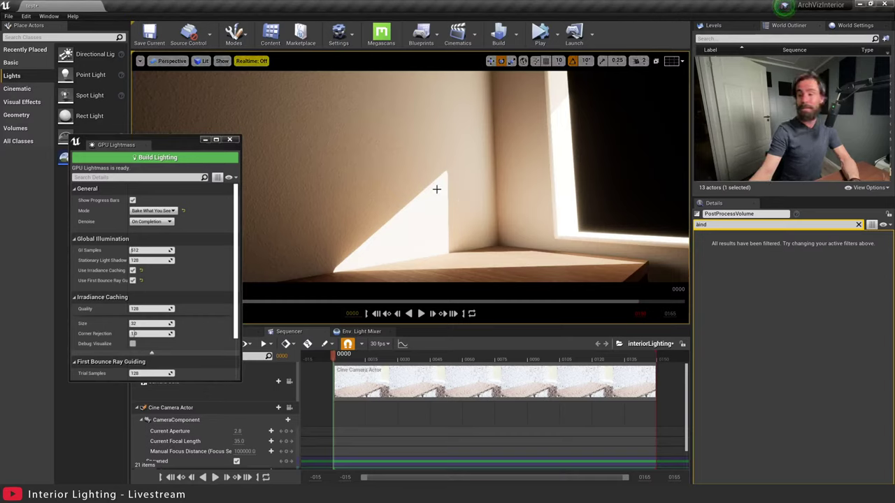
click(168, 210)
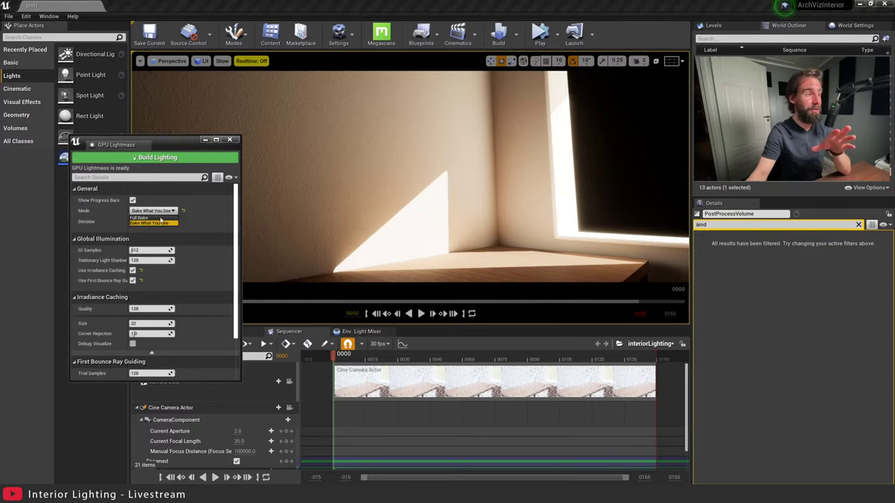
click(160, 217)
click(157, 157)
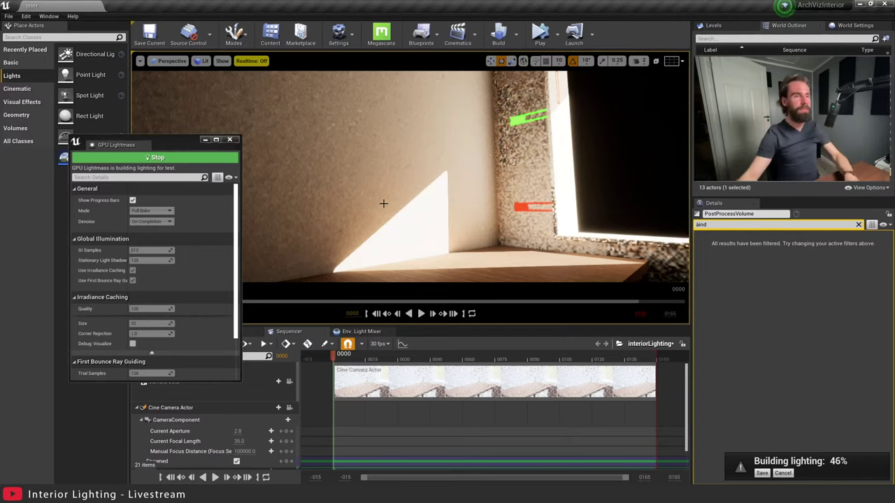
Examine the baked lighting around the whole room, including the window corner, ceiling, dark far corner and desk with chair.
right_drag(396, 166, 374, 181)
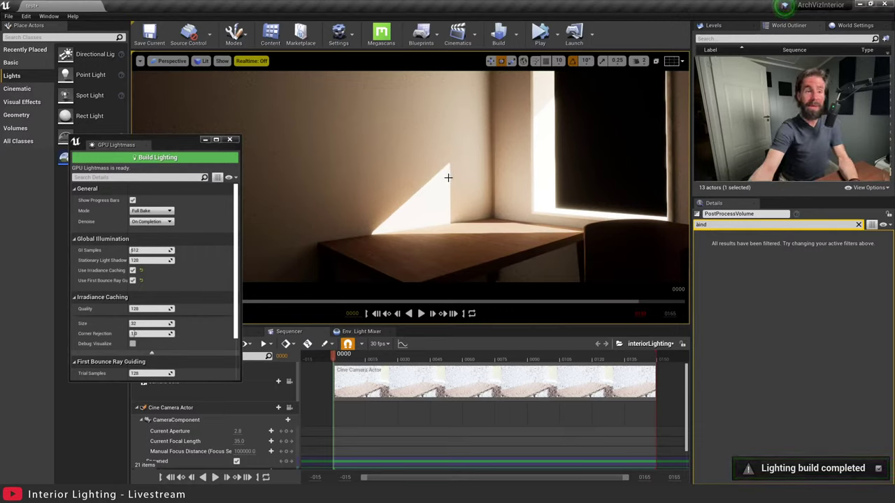
key(s)
right_drag(451, 173, 451, 173)
key(w)
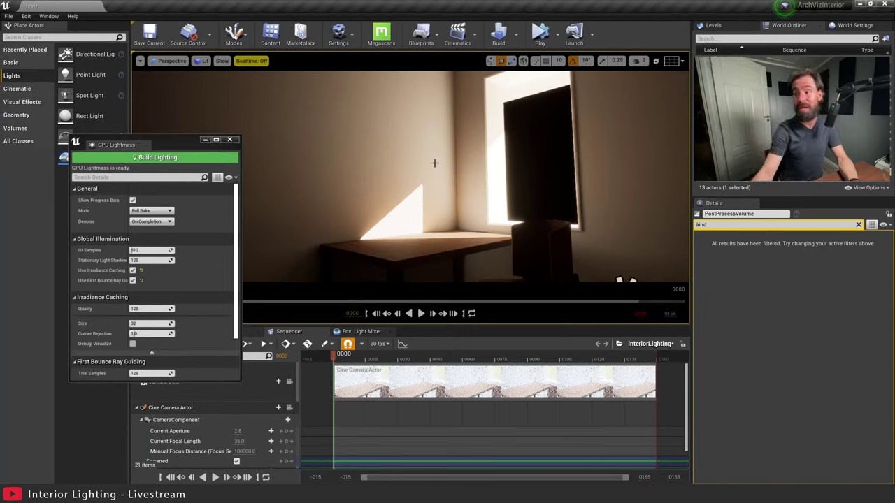
right_drag(367, 214, 409, 199)
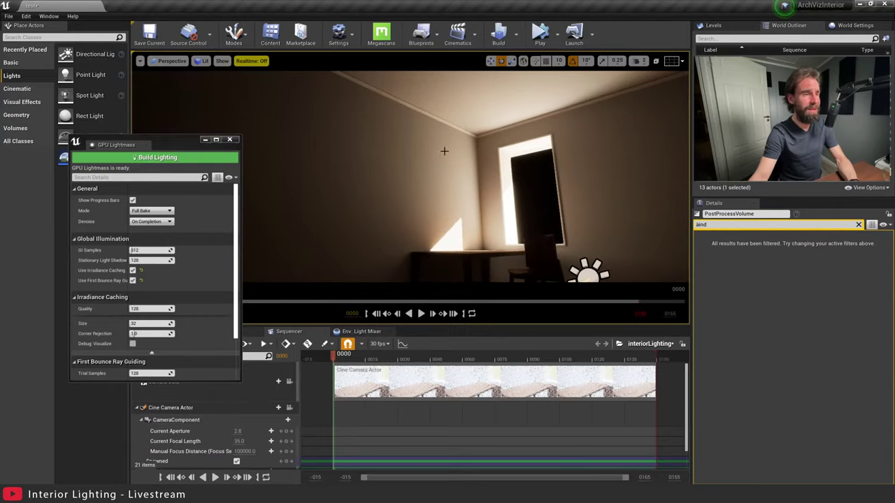
right_drag(444, 151, 444, 151)
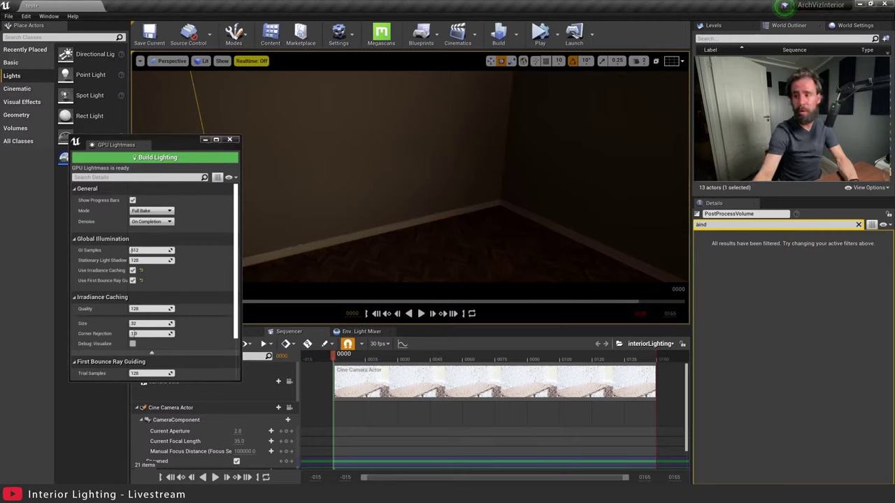
right_drag(443, 151, 443, 151)
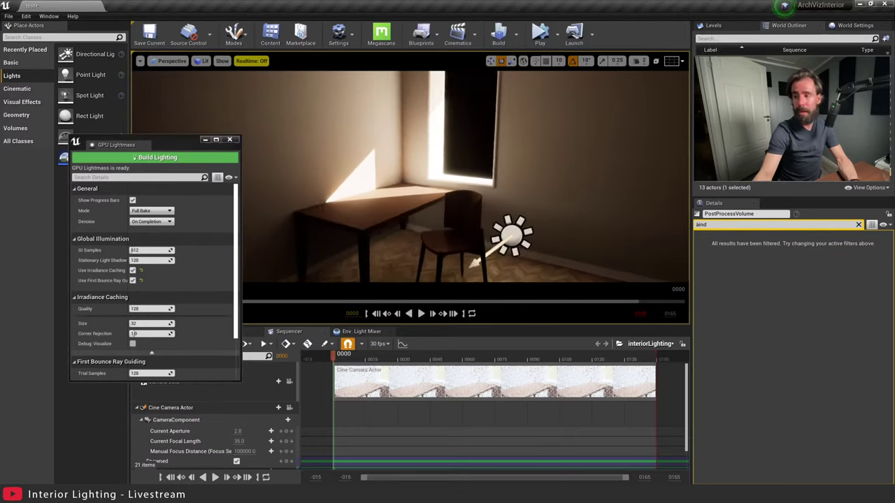
right_drag(555, 172, 555, 172)
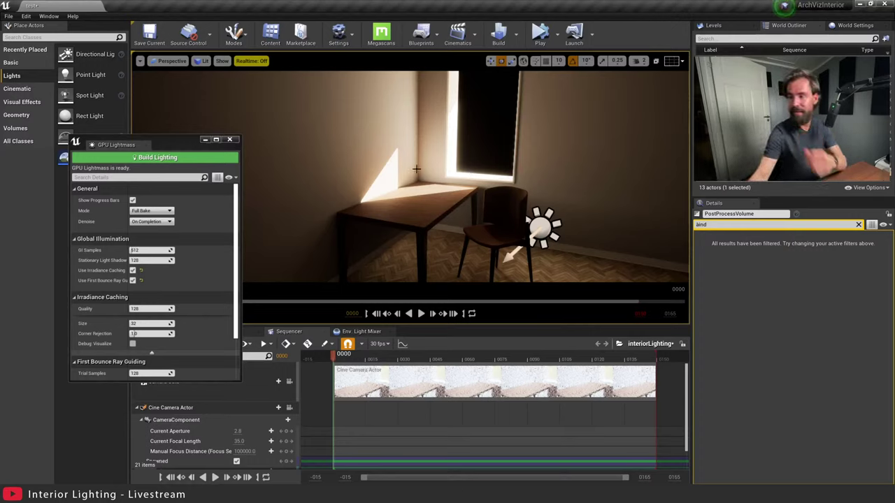
right_drag(312, 167, 315, 163)
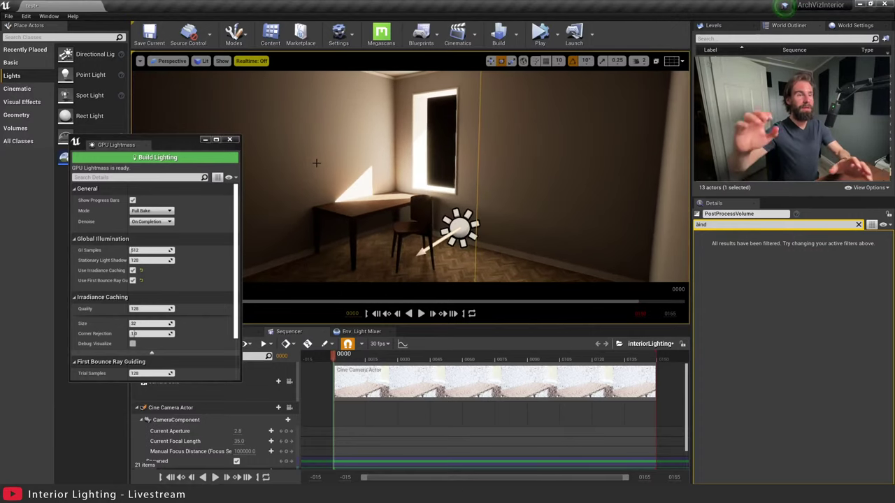
Look through the sequence's Cine Camera Actor, aim it at the sunlit desk corner and select the camera.
drag(160, 145, 178, 83)
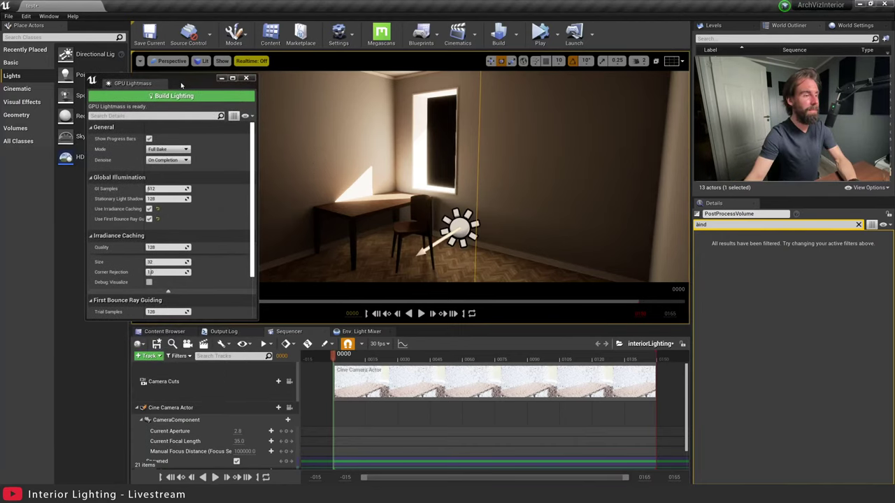
click(289, 408)
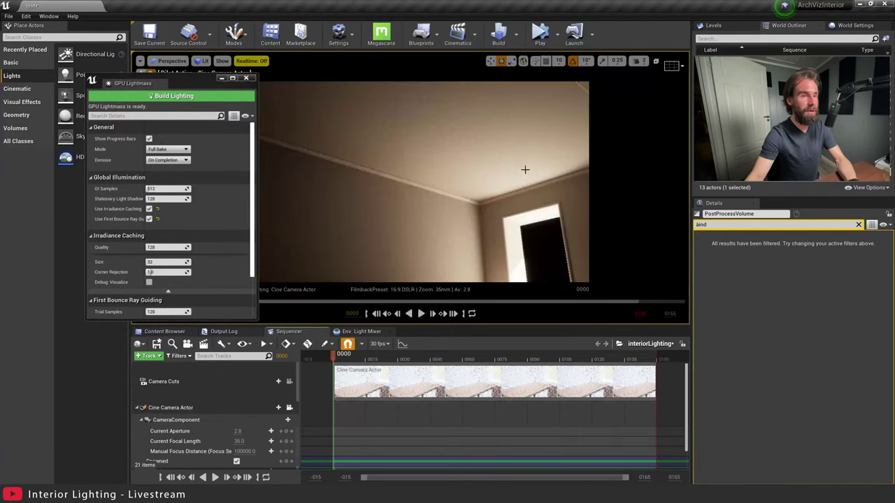
right_drag(424, 181, 416, 223)
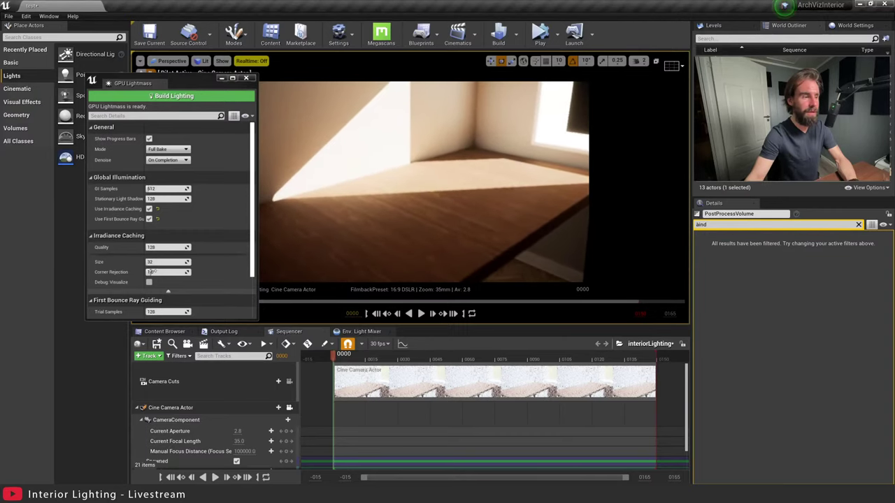
right_click(207, 410)
click(186, 408)
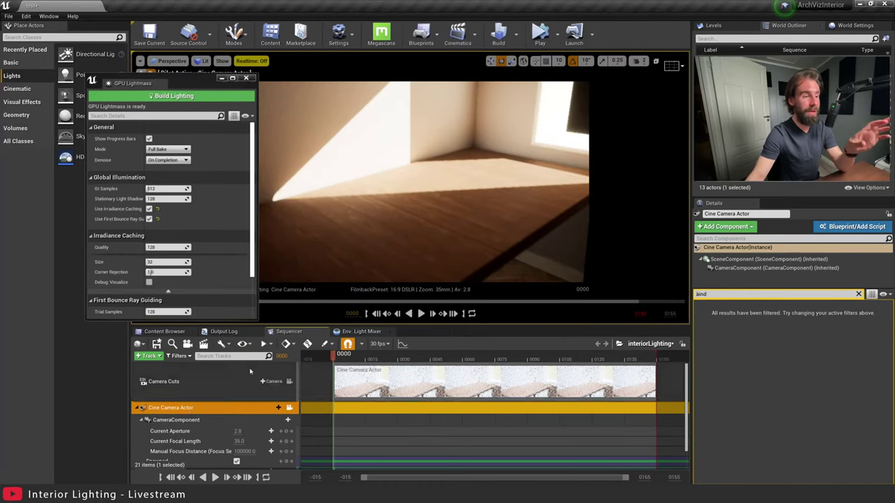
click(459, 41)
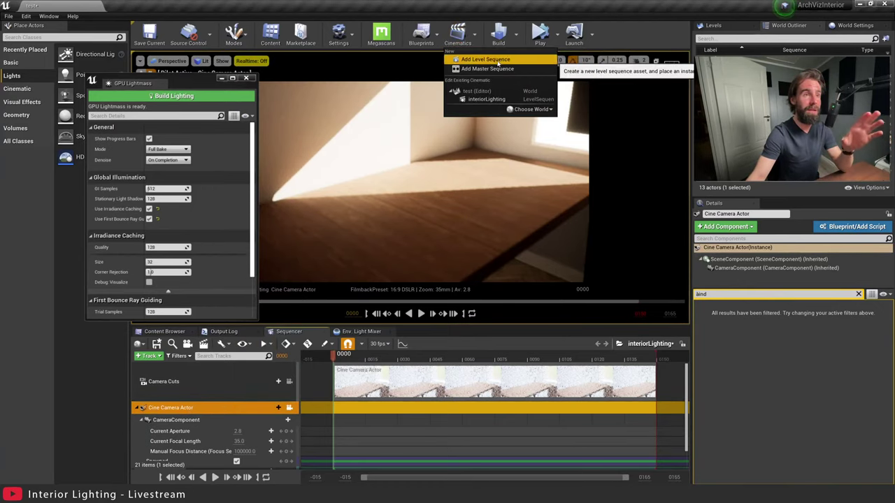
click(217, 408)
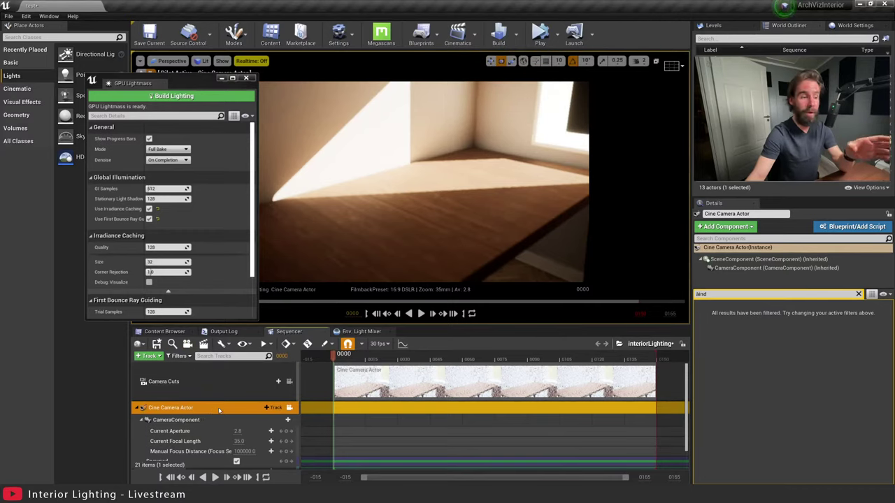
key(ctrl+z)
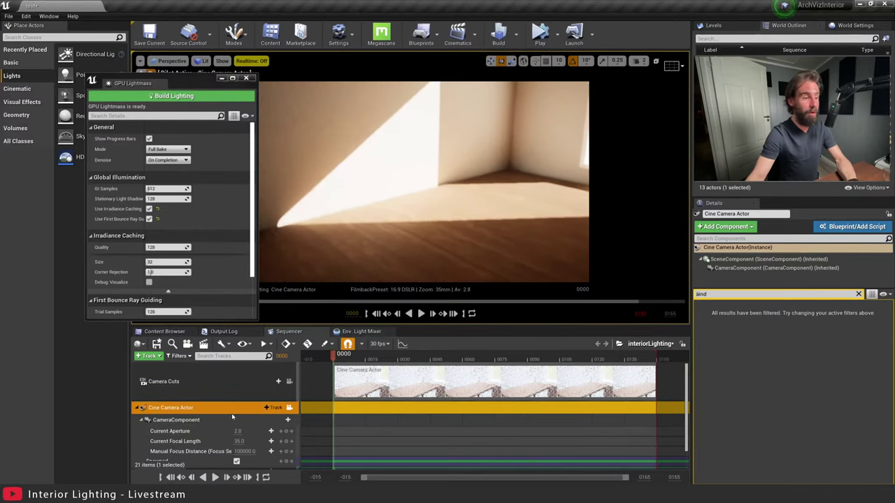
Clear the details filter and try the 16:9 Digital Film and Full Frame DSLR filmbacks, returning to 16:9 DSLR.
click(859, 294)
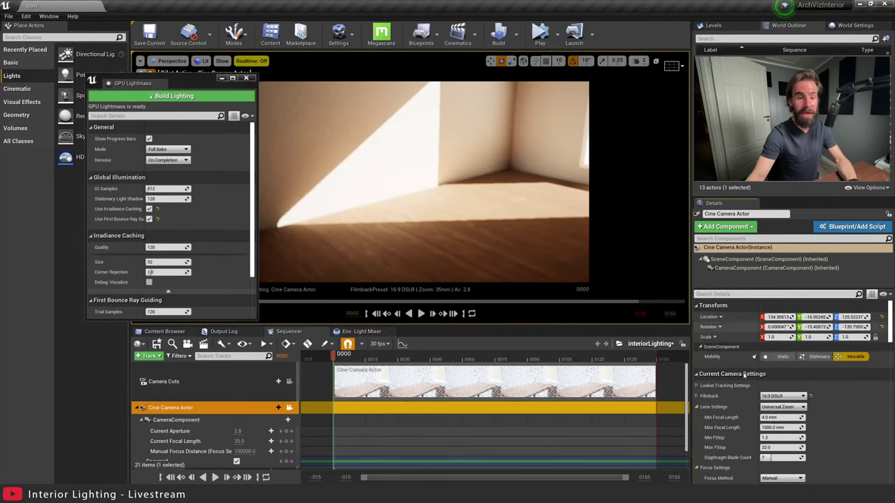
click(782, 396)
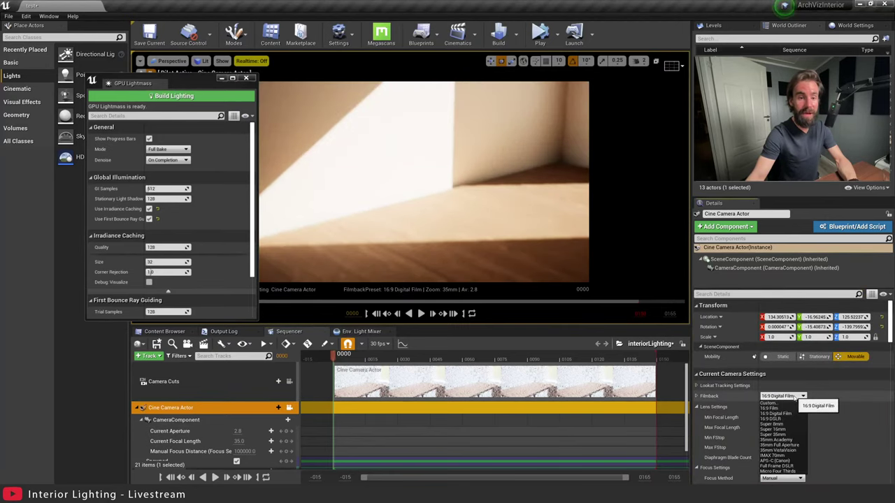
click(775, 409)
scroll(512, 213, down, 2)
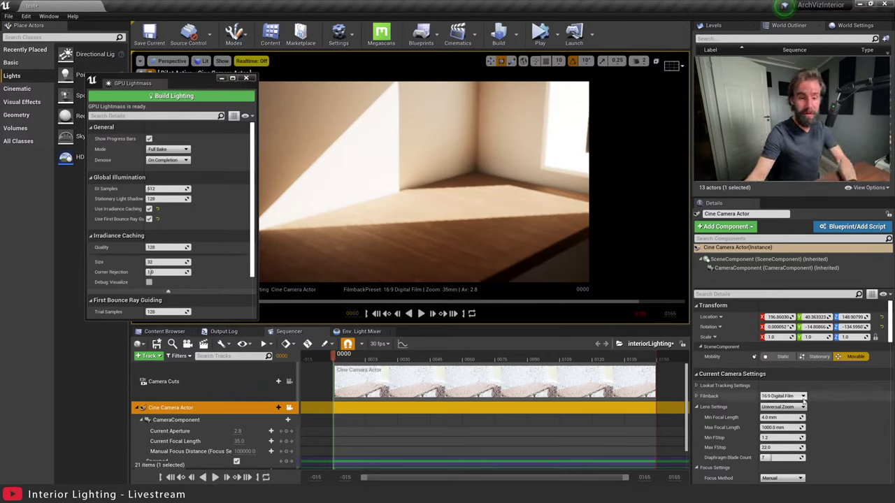
click(781, 396)
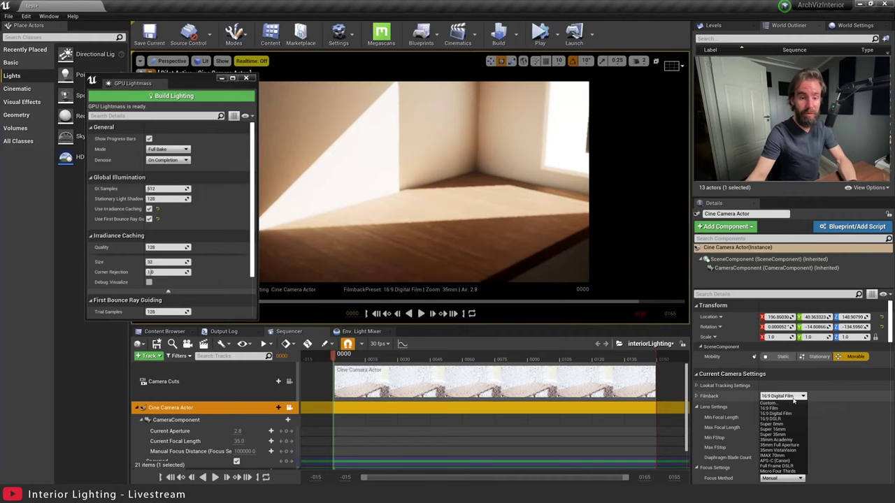
click(786, 466)
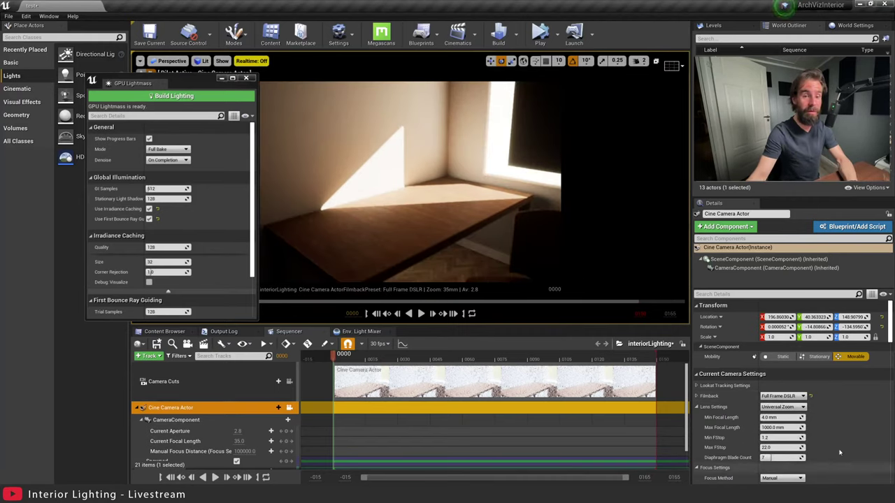
click(781, 396)
click(792, 419)
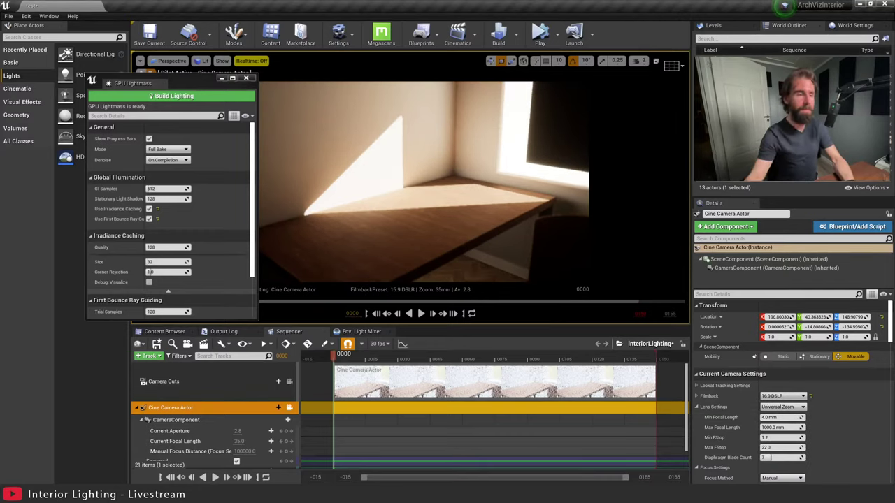
Reframe the cine camera higher and farther back so it shows the desk corner, sunlit wall patch, window and chair.
right_drag(450, 124, 457, 131)
key(w)
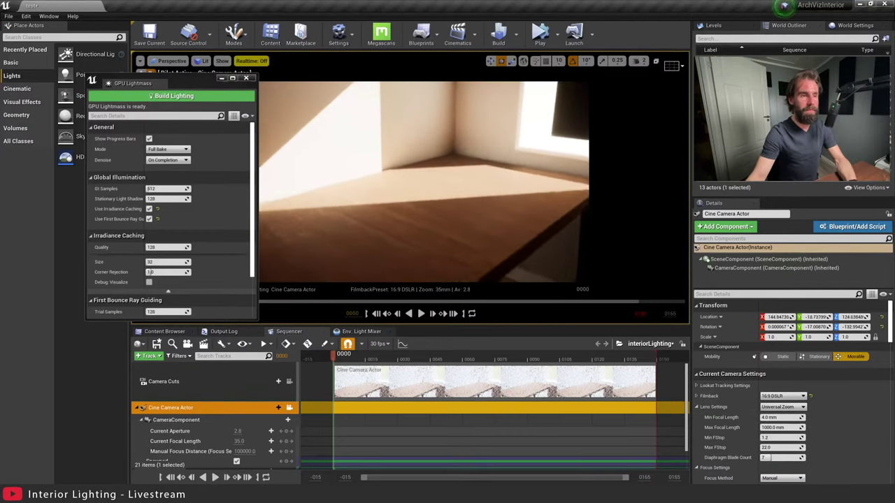
key(s)
right_drag(485, 161, 485, 161)
key(w)
key(s)
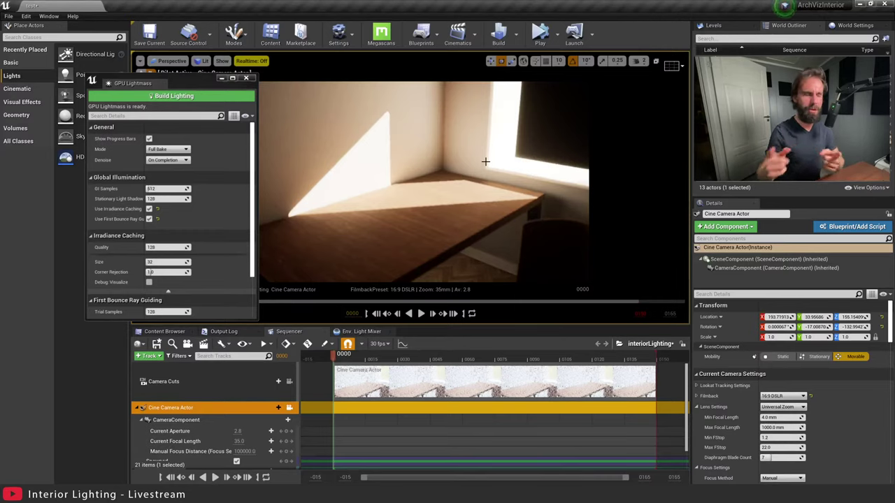
key(w)
mouse_move(485, 161)
right_down()
mouse_move(457, 161)
mouse_move(478, 161)
right_up()
key(s)
key(w)
key(s)
middle_drag(478, 161, 510, 158)
key(w)
right_drag(485, 161, 475, 171)
key(s)
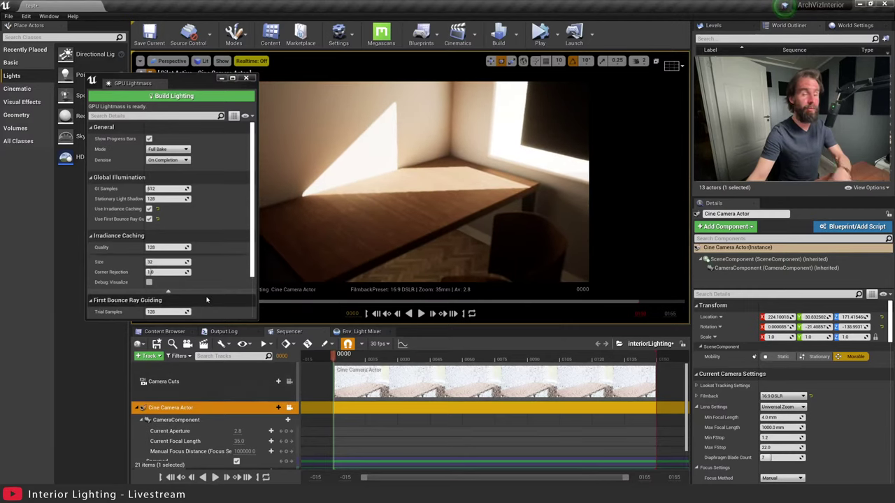
Search all content for "bowl" and place the Wooden_Bowl mesh on the desk near the window.
click(164, 331)
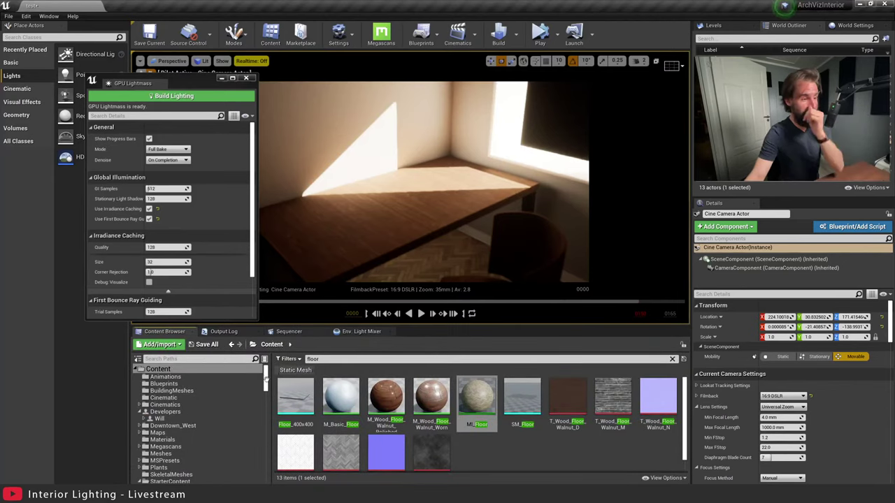
click(158, 369)
click(333, 359)
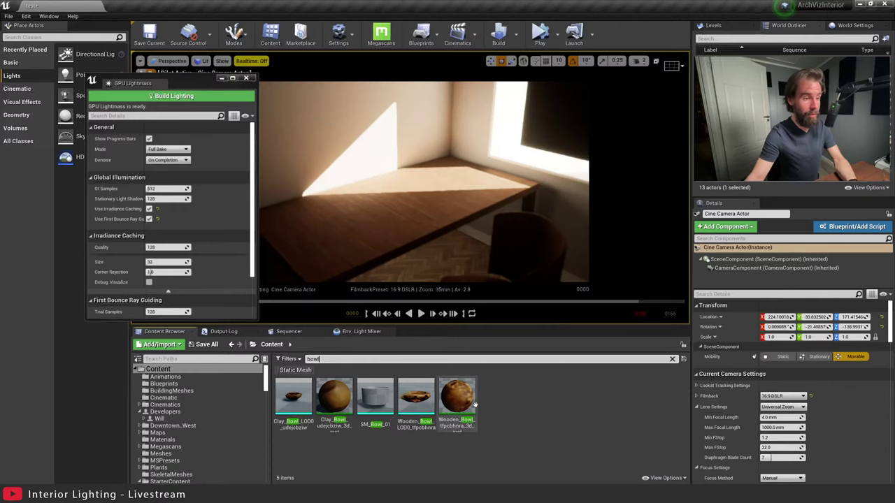
drag(416, 397, 431, 183)
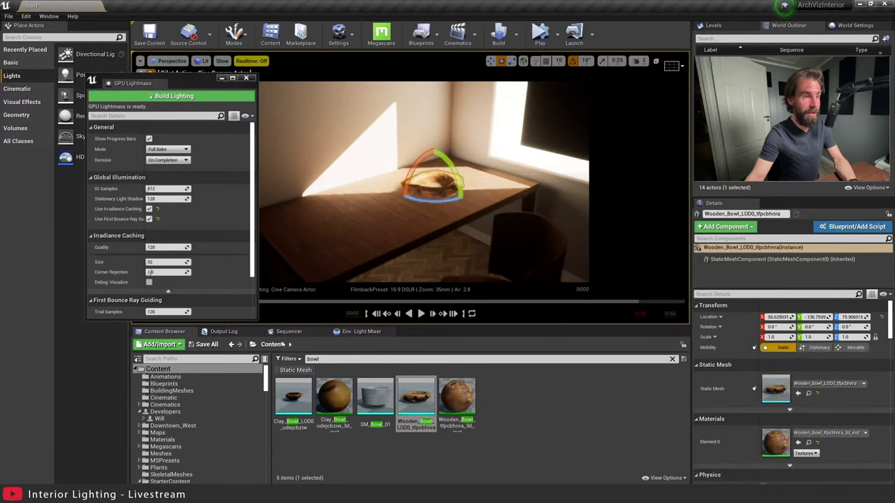
Try an enlarged Clay_Bowl mesh beside the wooden bowl on the desk, and delete it.
drag(292, 397, 409, 183)
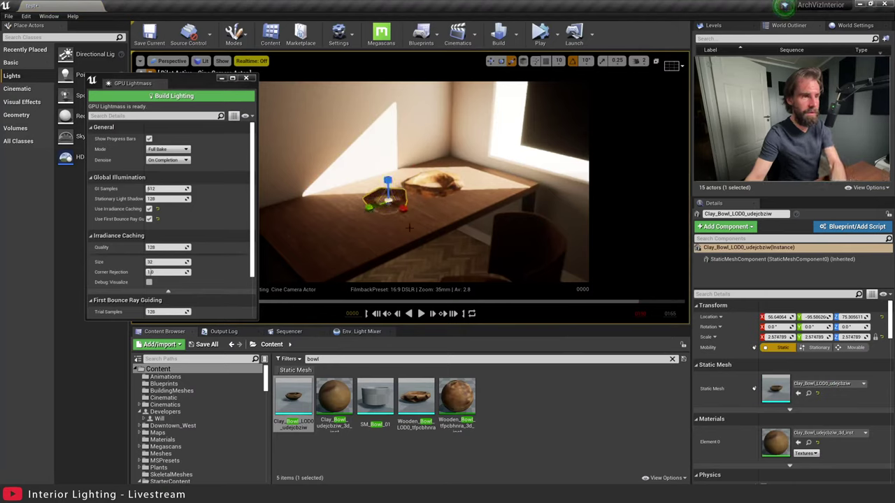
key(Delete)
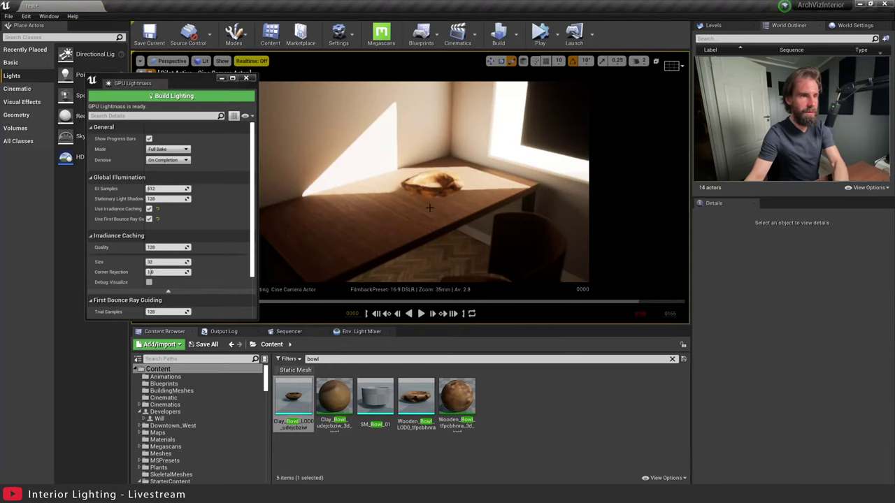
Leave the cine camera view and raise the wooden bowl slightly on the tabletop.
click(266, 332)
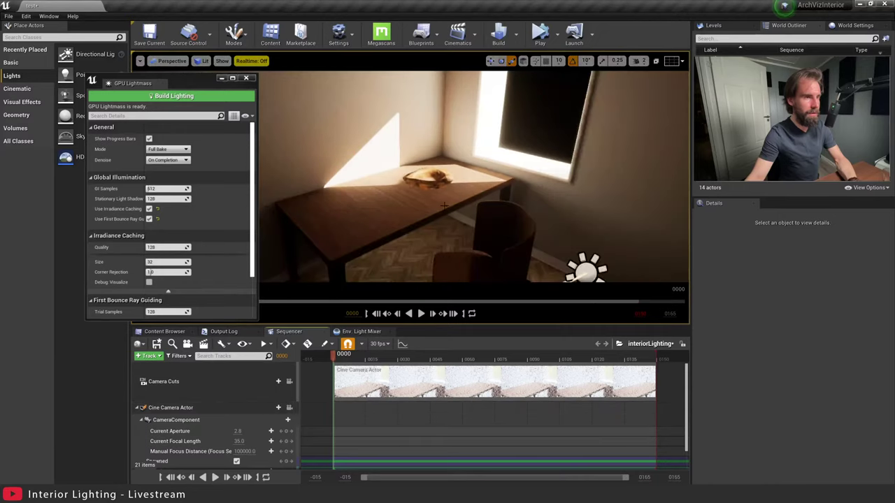
click(418, 197)
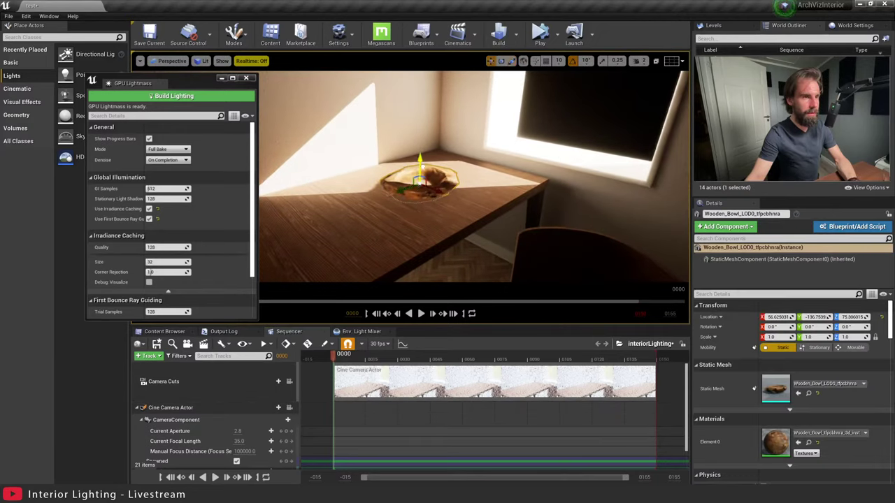
drag(421, 166, 421, 150)
Select the table together with the wooden bowl and move both away from the side wall into the window's sunlight.
right_drag(422, 150, 451, 149)
click(388, 216)
ctrl+click(395, 182)
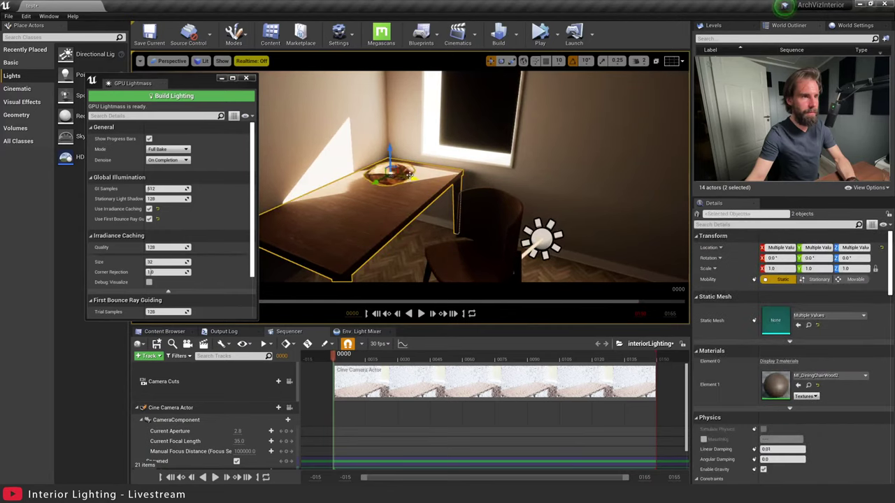
drag(409, 176, 459, 186)
Move the dining chair away from the table to about X 181, clear of the tabletop.
click(511, 217)
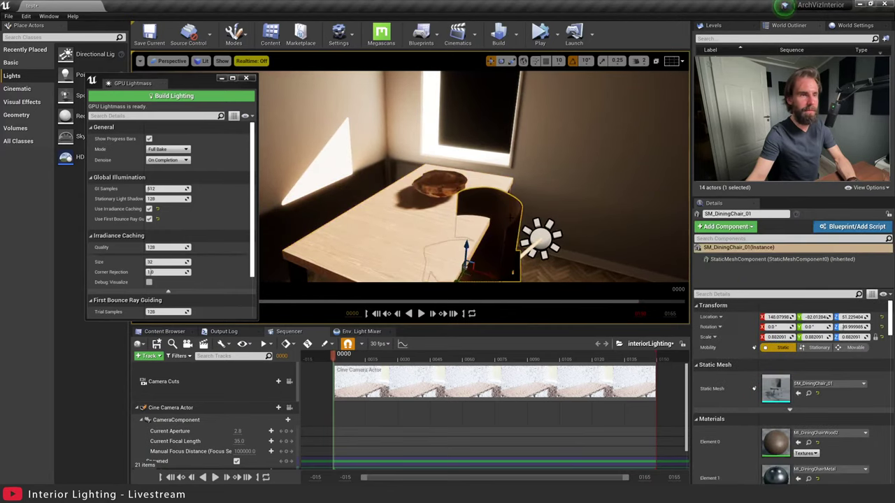
right_drag(511, 218, 523, 214)
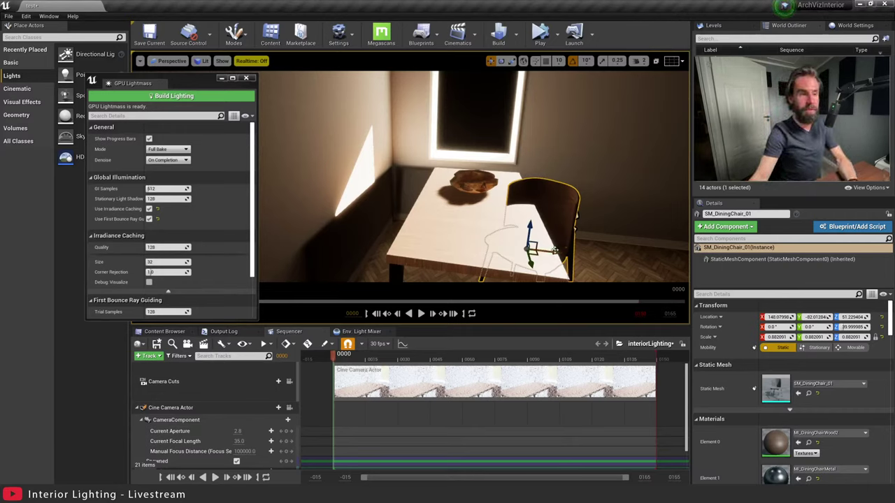
drag(554, 250, 606, 252)
right_drag(605, 252, 618, 246)
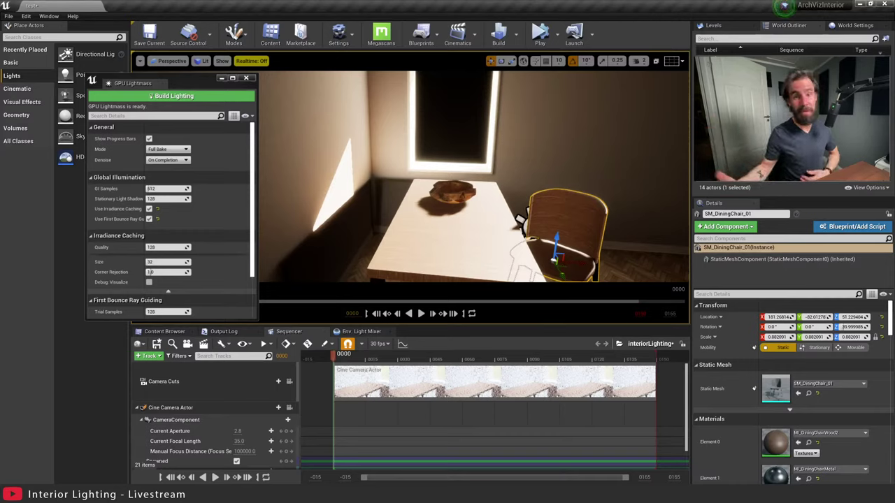
right_drag(371, 145, 363, 151)
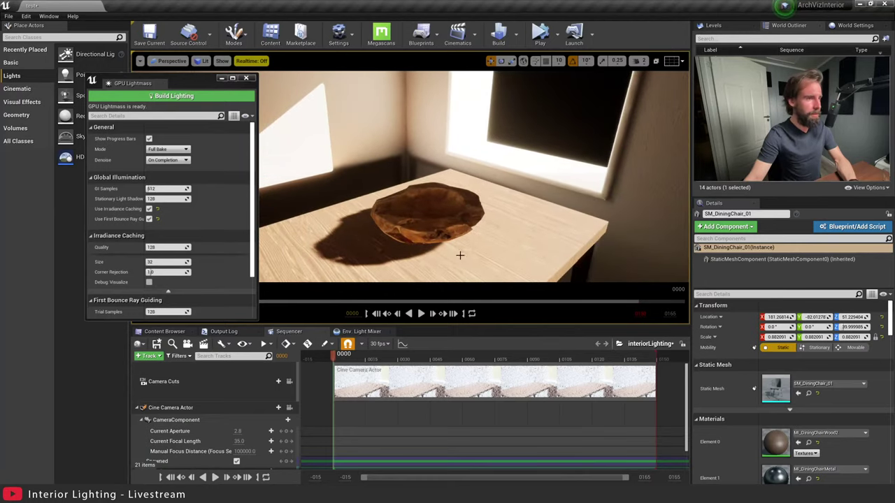
right_drag(487, 183, 425, 209)
key(s)
click(445, 201)
key(w)
key(s)
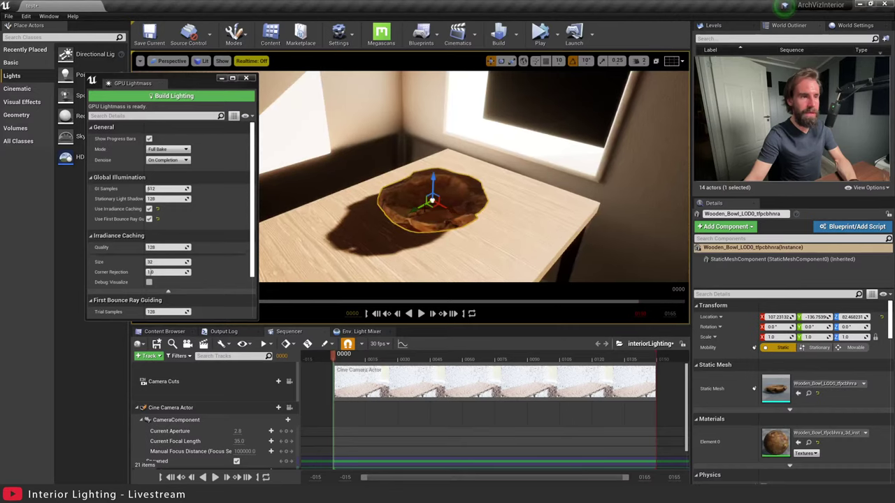
right_drag(506, 180, 511, 181)
key(Escape)
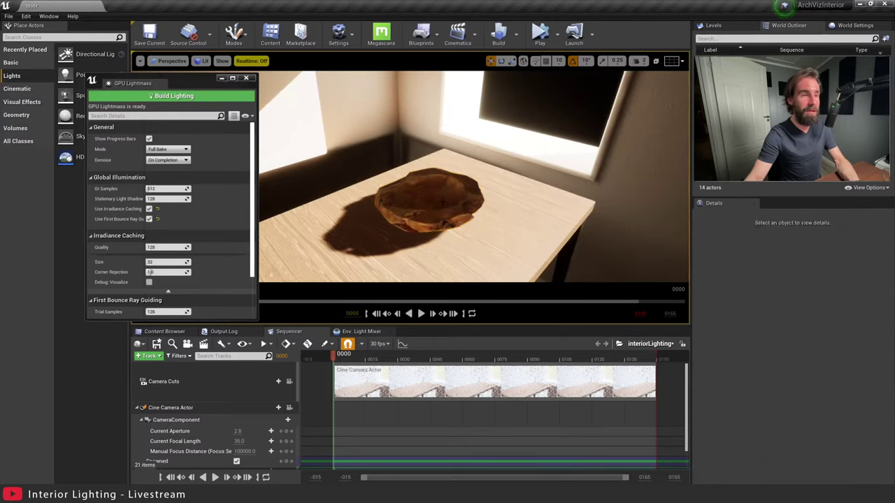
Open the wooden bowl's static mesh for editing, set its Number of LODs to 1 and apply the change.
click(467, 199)
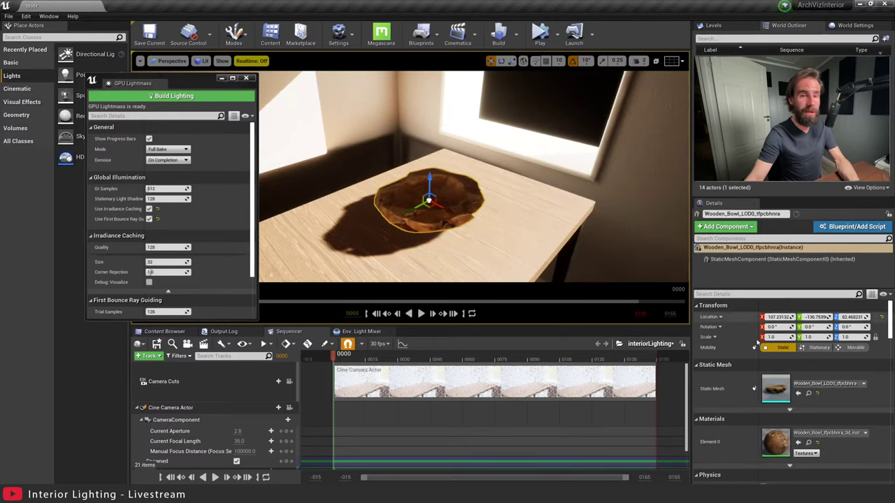
double_click(773, 386)
scroll(604, 283, down, 5)
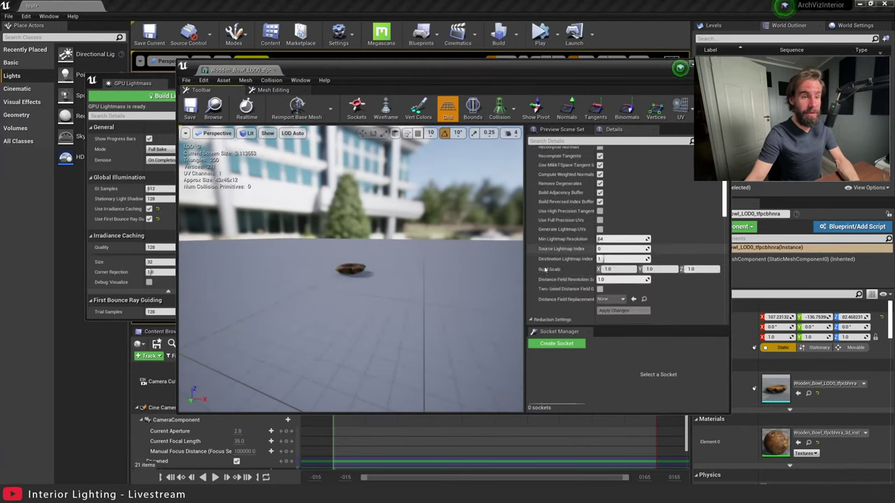
scroll(627, 268, up, 6)
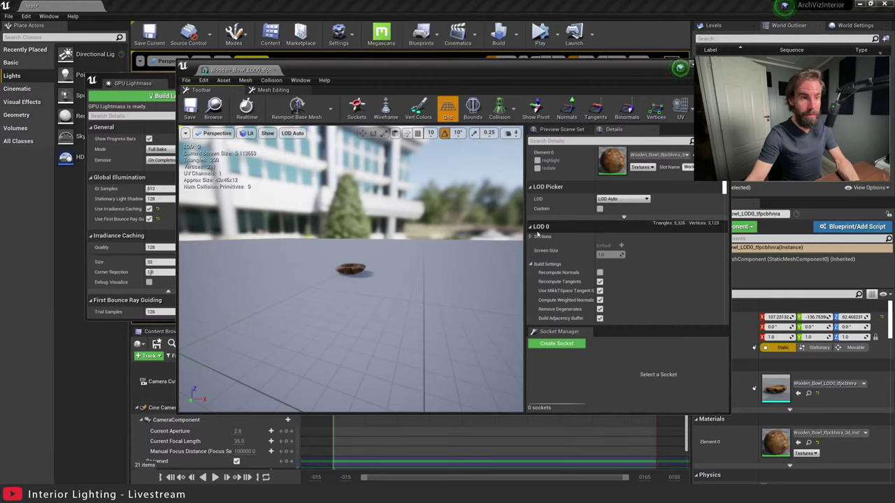
click(608, 227)
scroll(593, 262, down, 2)
drag(615, 257, 577, 257)
click(624, 277)
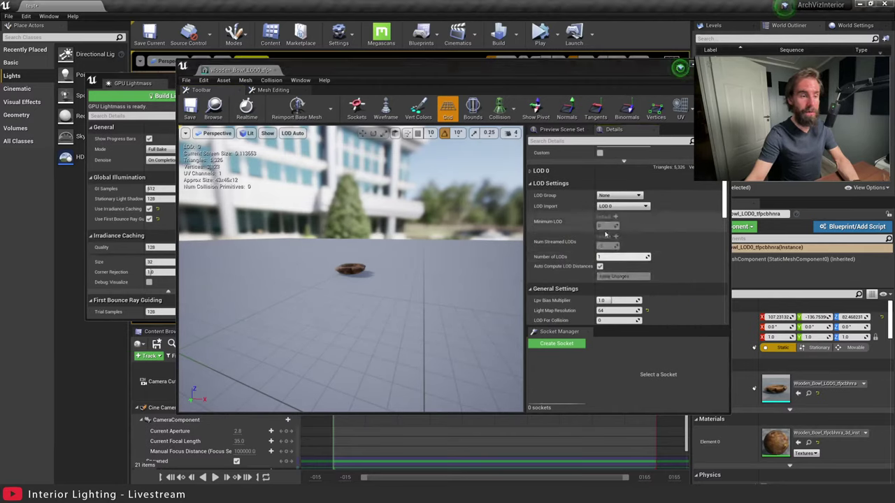
Save the edited wooden bowl mesh and return to the level.
click(190, 110)
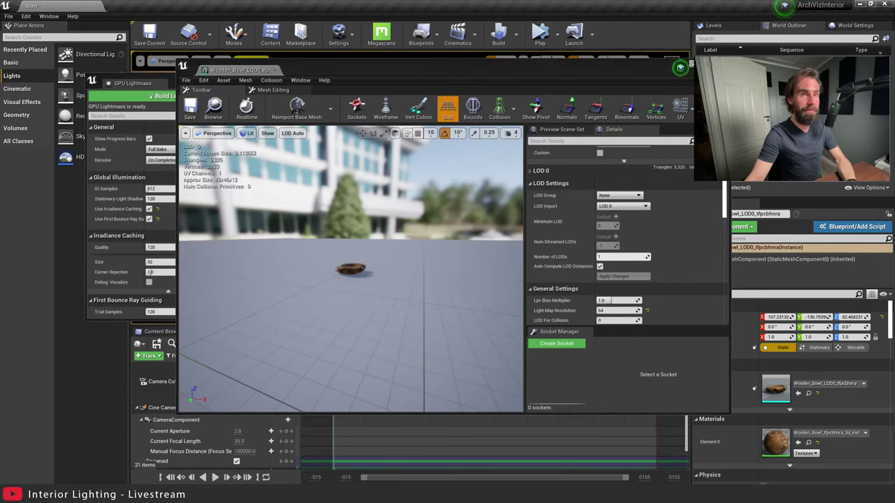
click(688, 66)
key(Escape)
mouse_move(490, 225)
right_down()
mouse_move(521, 250)
mouse_move(490, 226)
right_up()
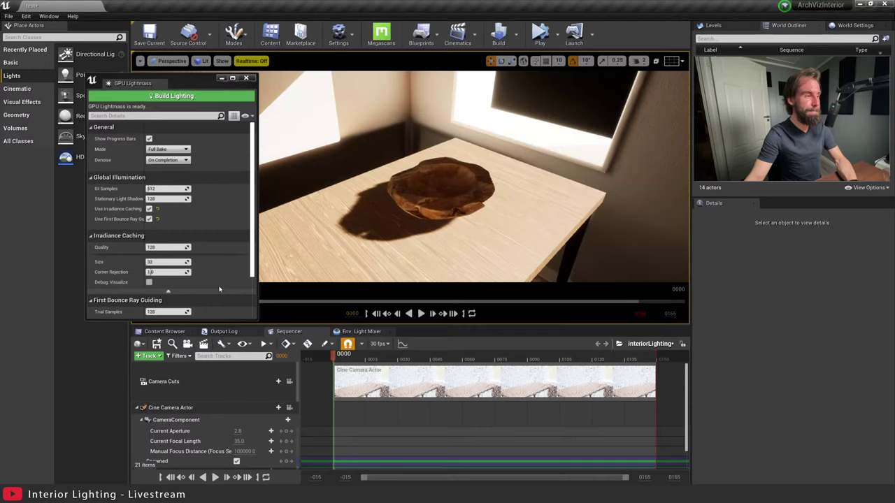
Close the GPU Lightmass settings and list only the static meshes in the Megascans 3D_Assets folder, without the bowl search.
click(246, 78)
click(161, 331)
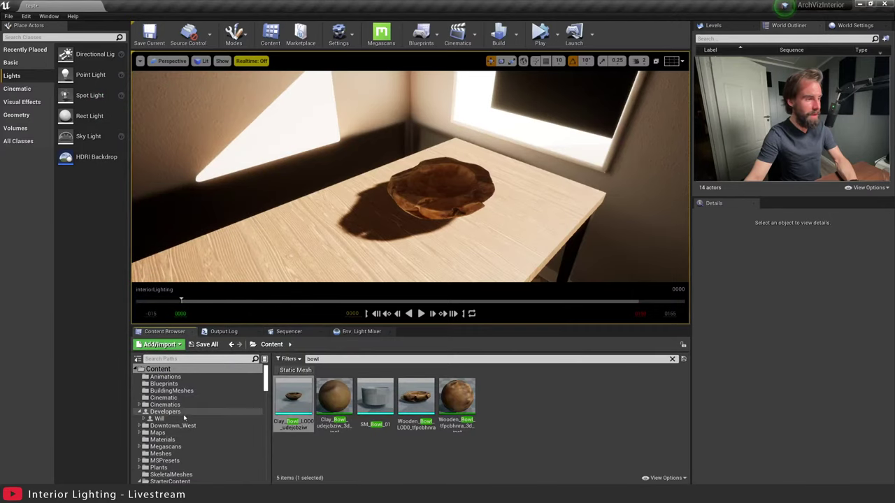
click(168, 405)
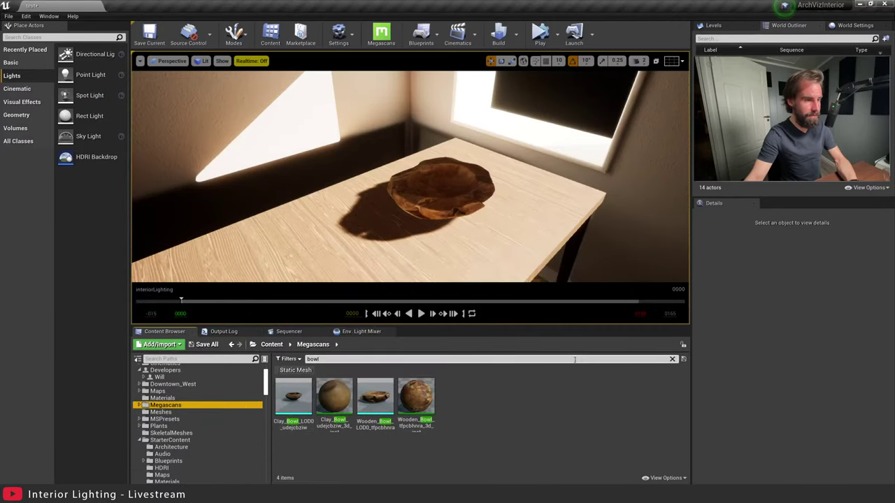
click(672, 360)
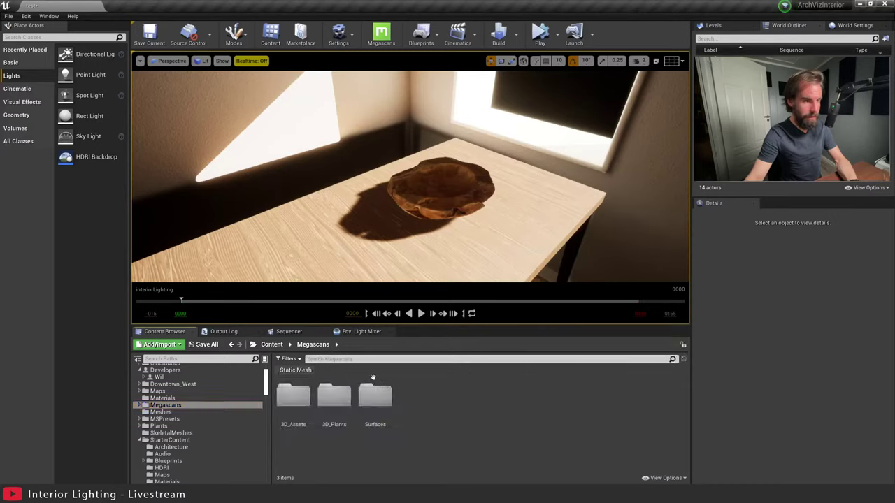
double_click(297, 398)
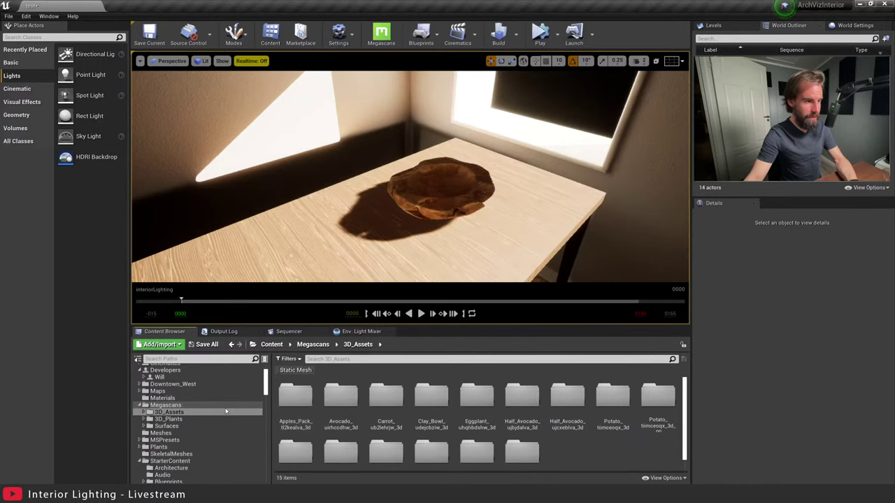
click(264, 359)
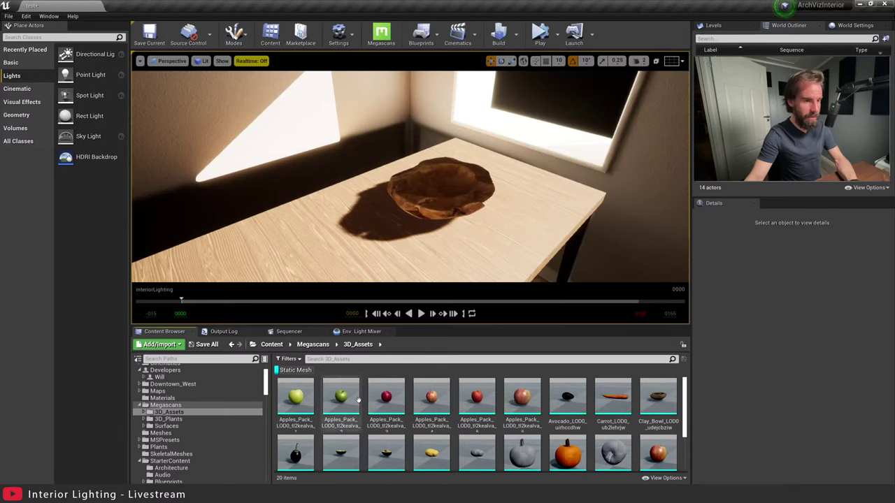
Place the dark red apple in the wooden bowl and the orange pumpkin beside it on the table.
drag(386, 397, 453, 188)
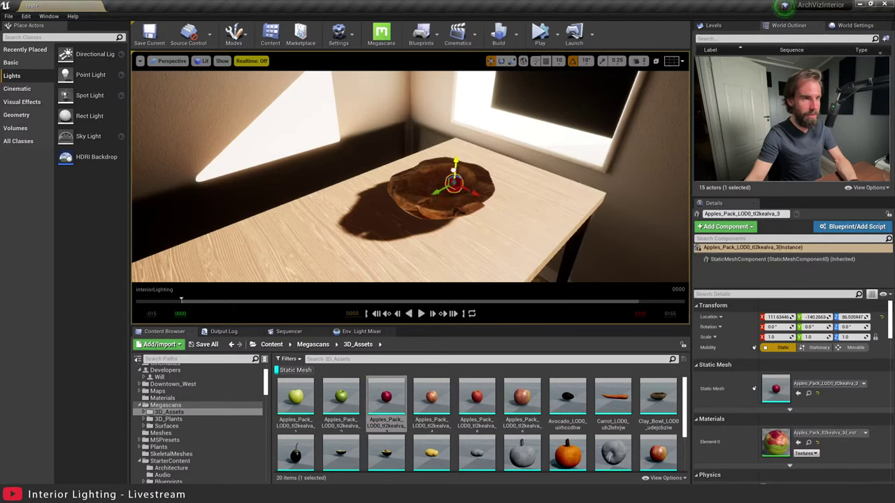
drag(567, 453, 537, 166)
scroll(536, 167, down, 4)
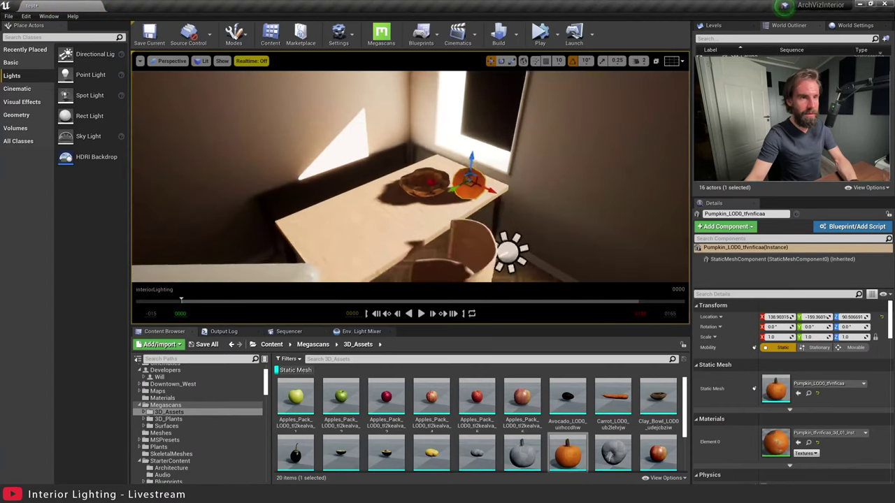
key(Escape)
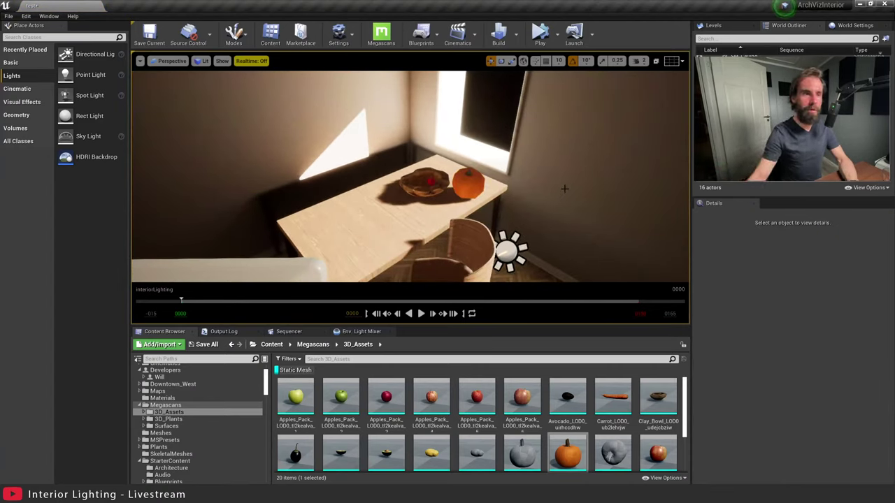
Make the directional light Movable and rotate it to about 86° around Z.
click(509, 249)
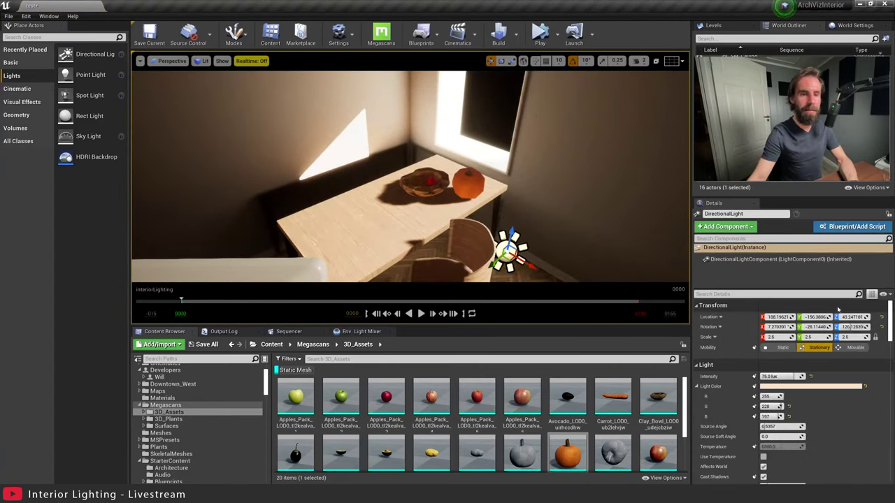
click(854, 347)
key(e)
mouse_move(513, 255)
mouse_down()
mouse_move(504, 259)
mouse_move(516, 267)
mouse_up()
key(w)
right_drag(519, 263, 525, 241)
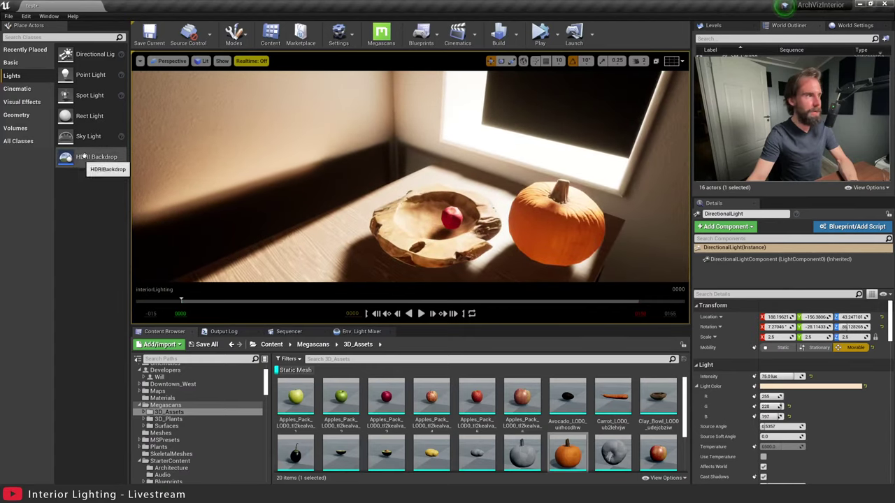
Add an HDRI Backdrop to the level and lower it below the room's floor, to about Z -43.
drag(65, 157, 377, 260)
right_drag(514, 238, 489, 175)
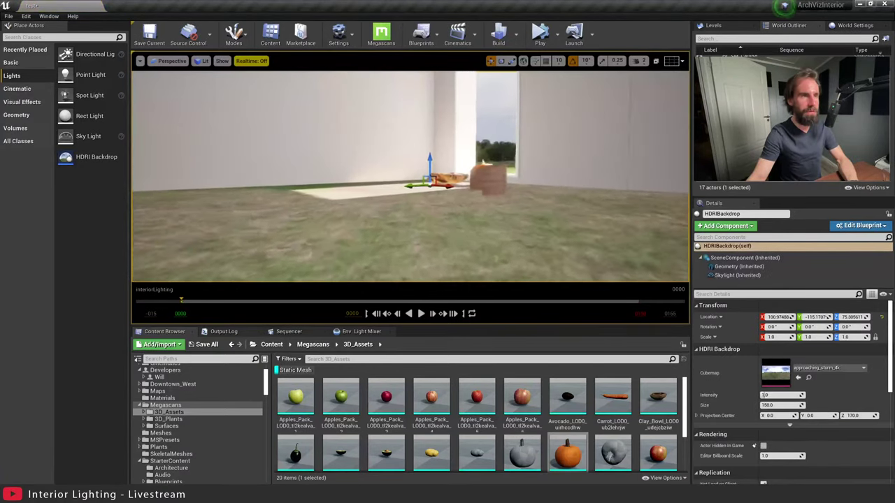
drag(431, 162, 430, 275)
right_drag(430, 275, 436, 307)
right_drag(514, 238, 514, 237)
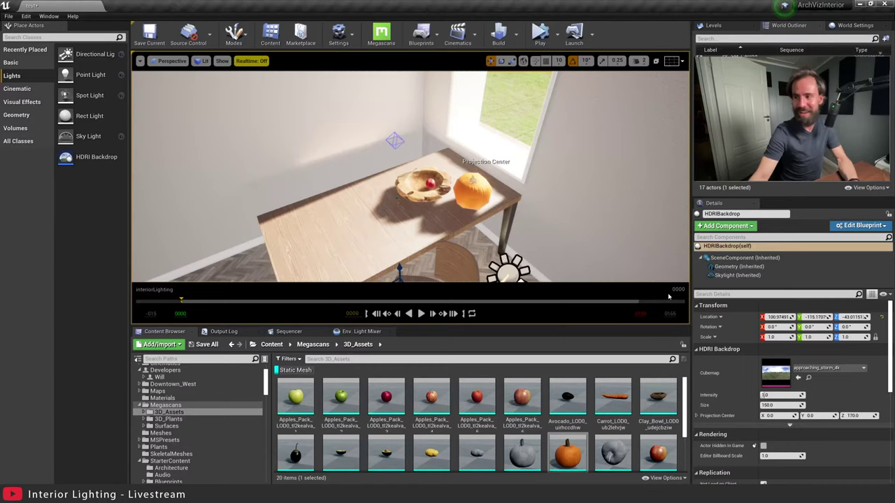
right_drag(615, 252, 552, 239)
key(Escape)
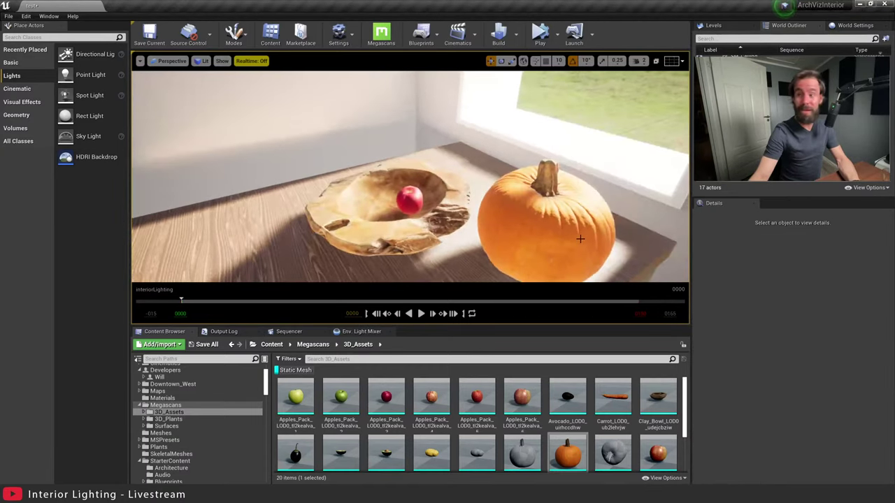
Place a half avocado, a potato and two carrots on the tabletop beside the wooden bowl.
mouse_move(381, 199)
right_down()
mouse_move(377, 189)
mouse_move(384, 200)
right_up()
right_drag(508, 222, 506, 221)
drag(386, 453, 343, 223)
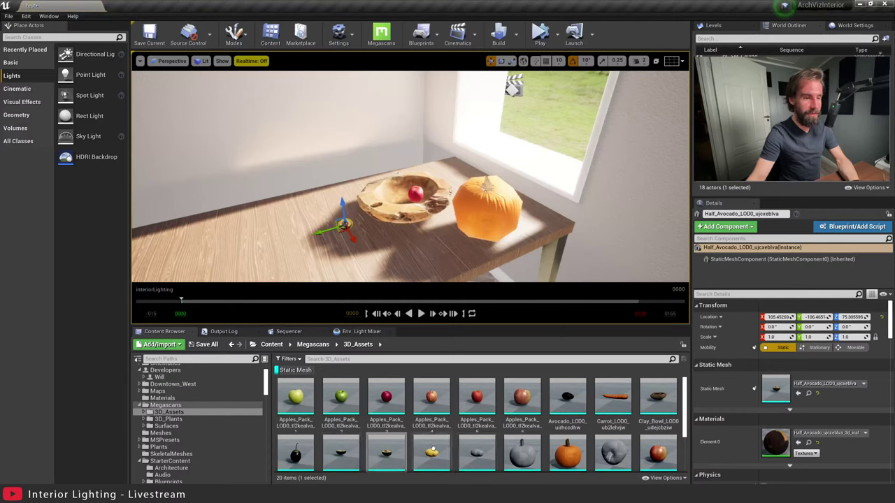
drag(444, 448, 366, 242)
drag(612, 402, 442, 263)
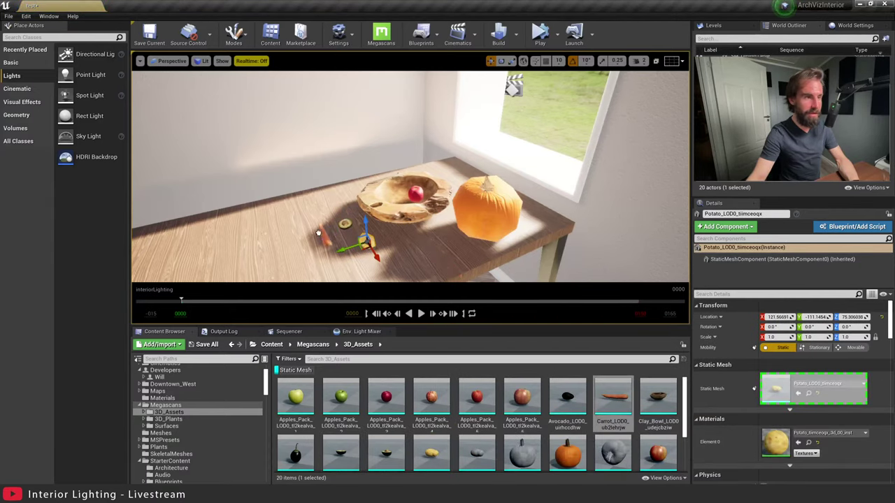
drag(312, 202, 323, 211)
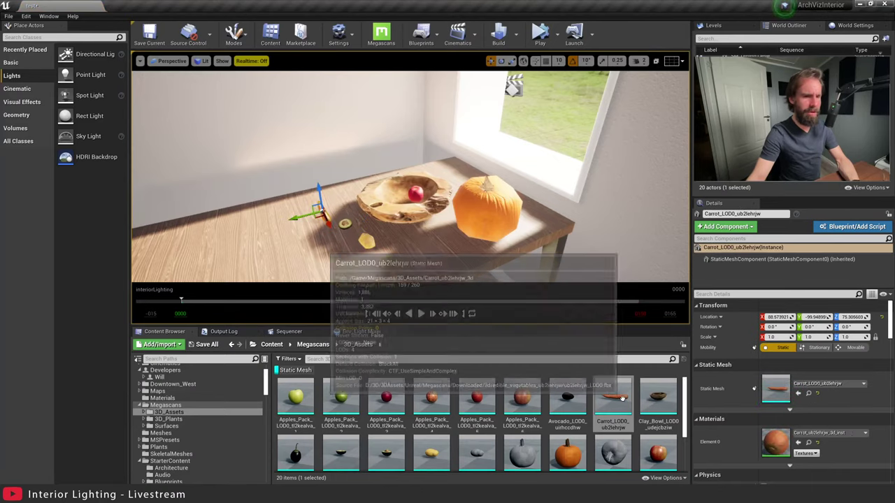
drag(612, 402, 311, 213)
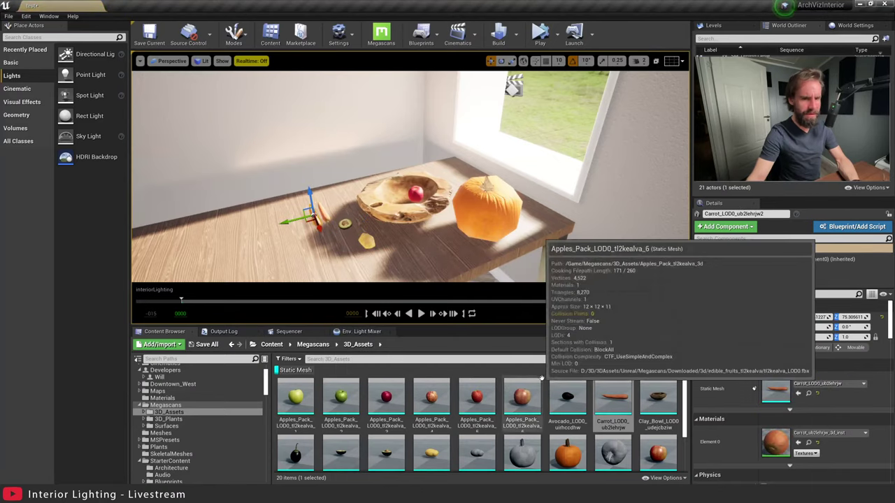
Add the red-yellow Apples_Pack 6 apple and the green Apples_Pack 2 apple to the wooden bowl.
drag(522, 402, 398, 188)
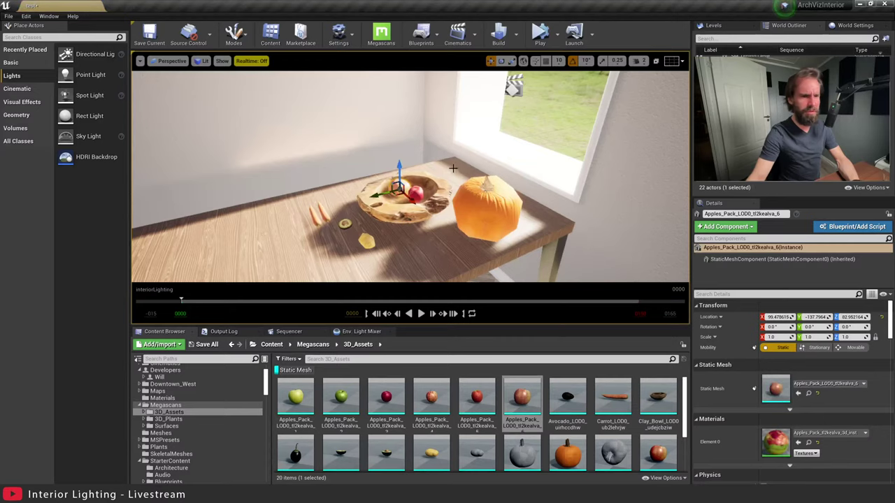
key(w)
right_drag(453, 168, 424, 165)
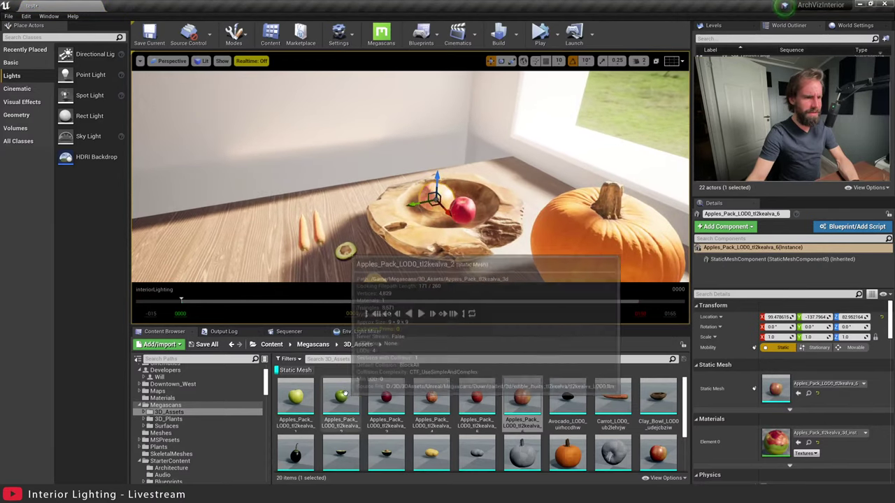
drag(344, 395, 465, 189)
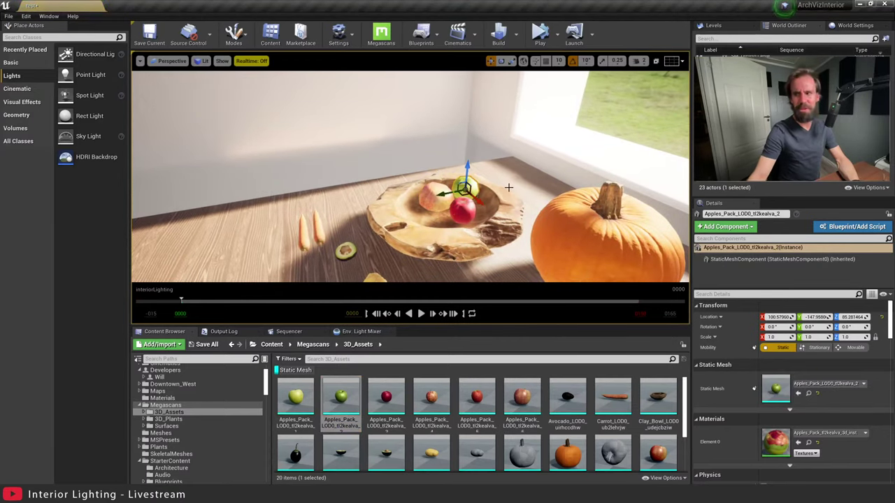
scroll(452, 445, down, 1)
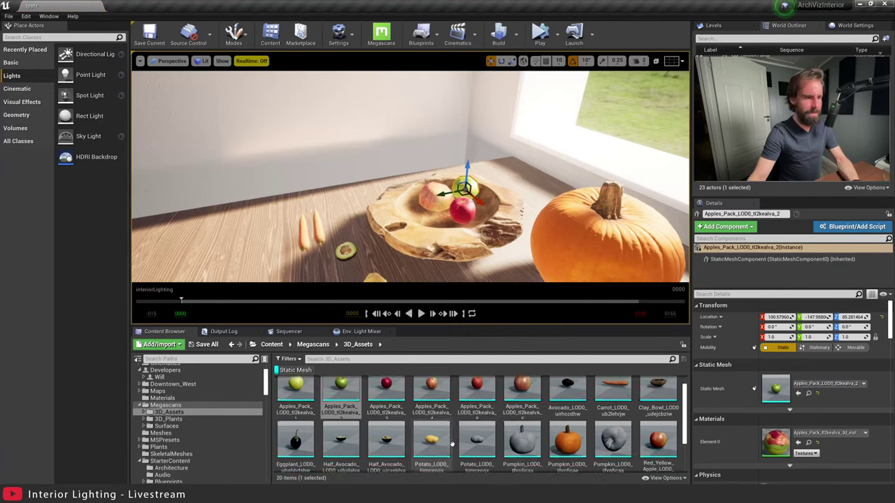
Place the eggplant on the table beside the wooden bowl, tip it 70° about Y and adjust its height.
scroll(452, 444, down, 2)
drag(295, 412, 347, 223)
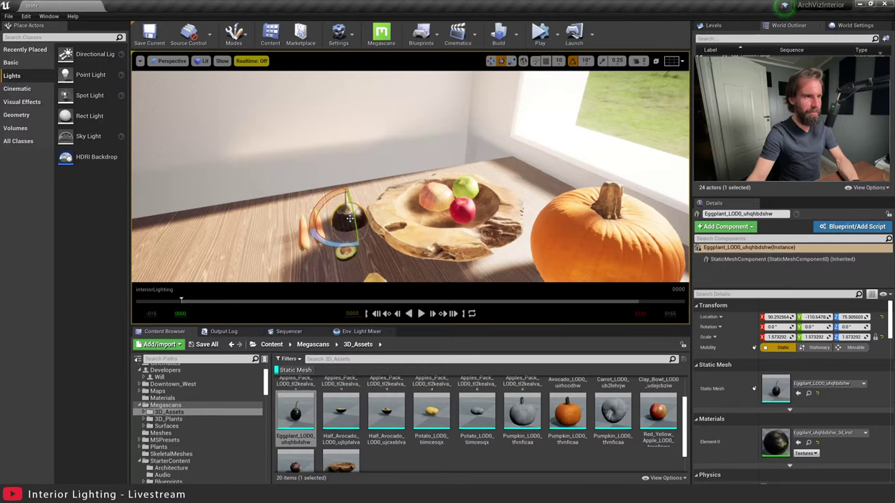
drag(357, 238, 359, 252)
right_drag(359, 230, 321, 248)
right_drag(428, 183, 447, 157)
key(w)
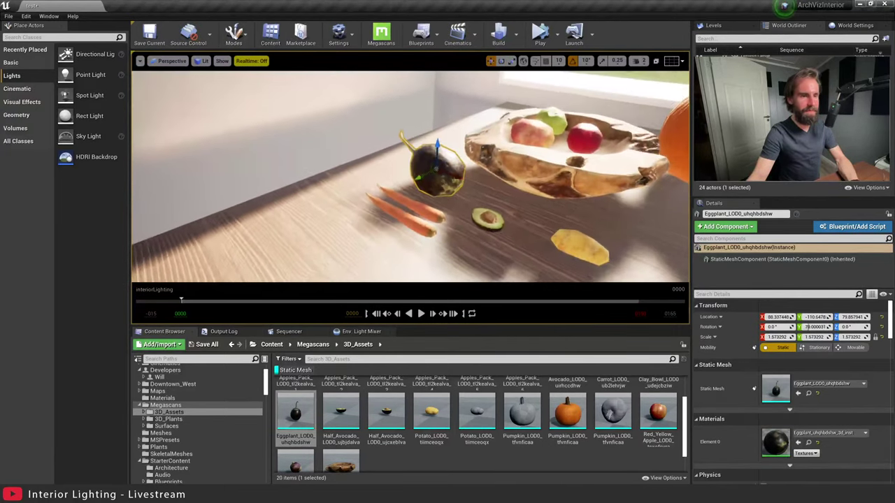
Place the turnip on the table behind the eggplant, next to the wooden bowl.
scroll(328, 440, down, 2)
drag(295, 439, 380, 176)
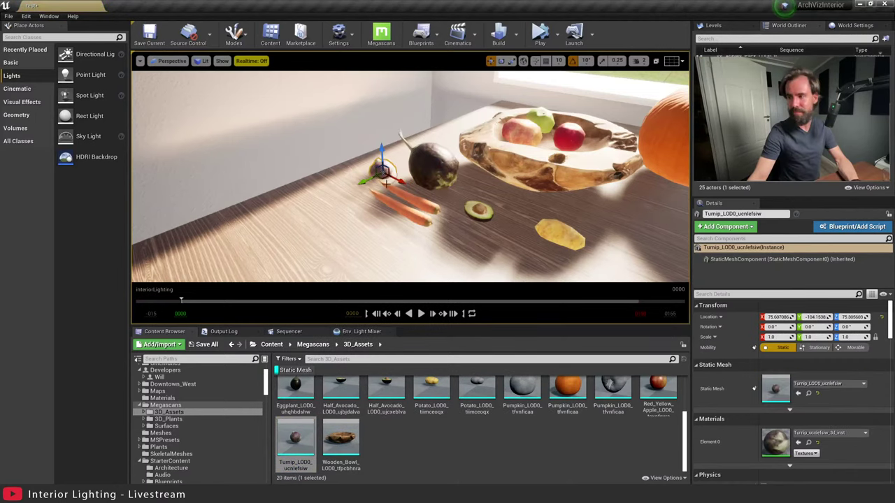
right_drag(386, 184, 425, 144)
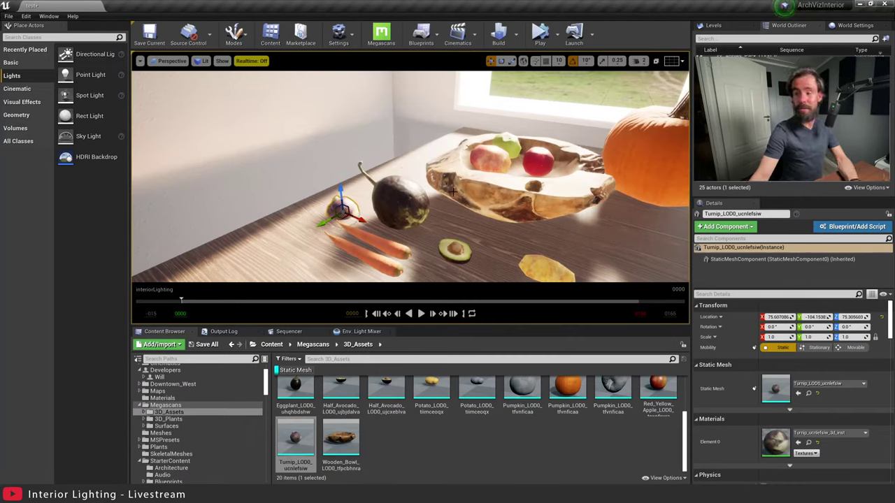
mouse_move(344, 208)
mouse_down()
mouse_move(342, 201)
mouse_move(343, 209)
mouse_up()
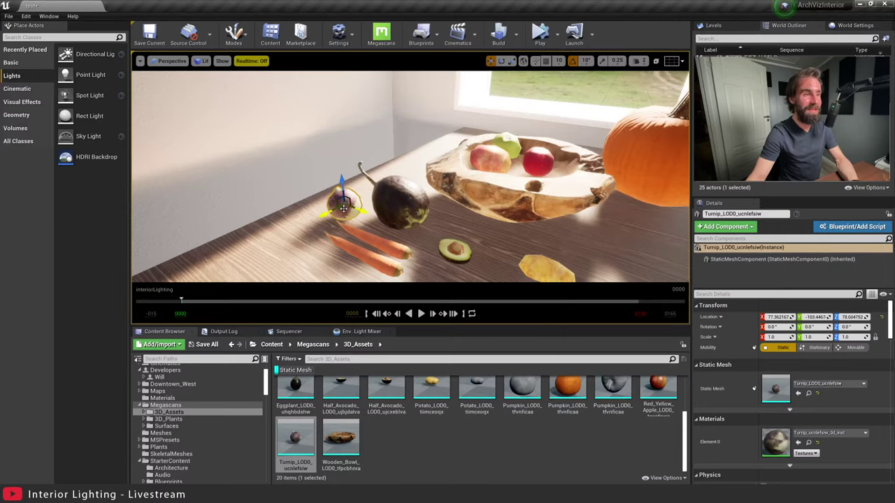
drag(343, 208, 395, 171)
mouse_move(462, 194)
right_down()
mouse_move(488, 191)
mouse_move(478, 187)
right_up()
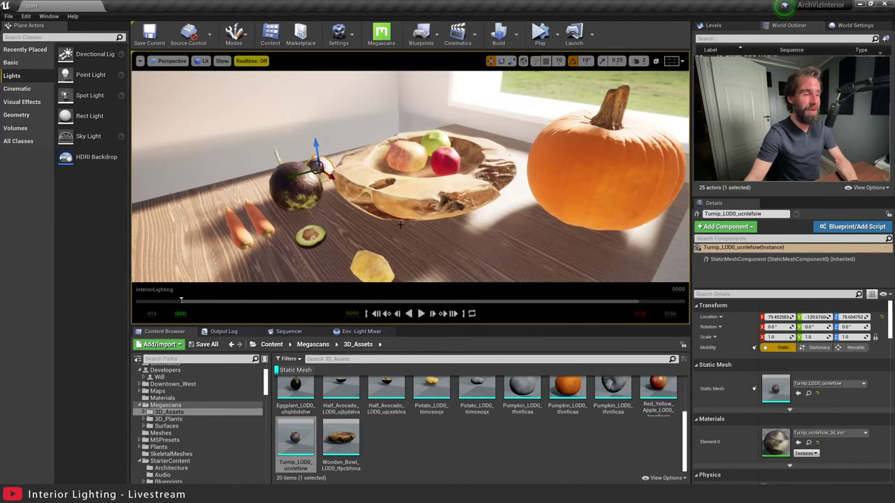
Add another green apple from the Apples_Pack meshes to the wooden bowl, in front of the other apples.
scroll(485, 422, up, 2)
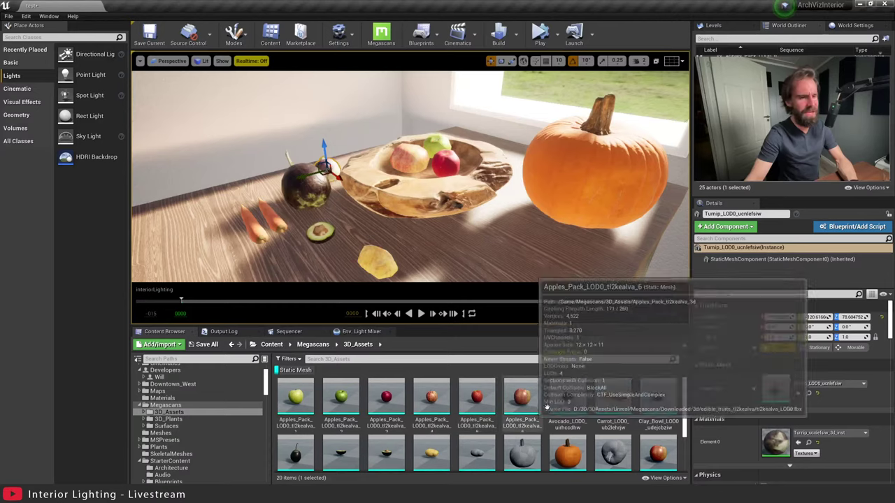
drag(351, 387, 423, 176)
right_drag(423, 176, 419, 184)
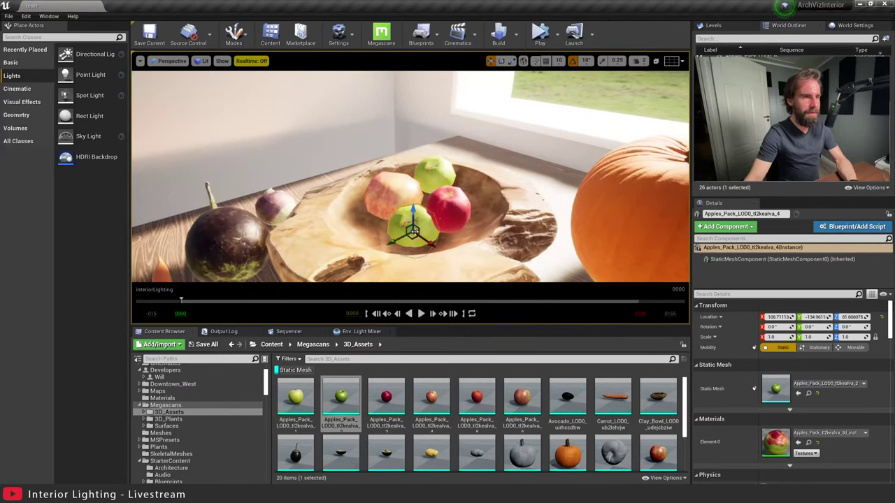
drag(404, 228, 384, 214)
Reposition the red apple so it rests inside the bowl on the pumpkin side of the green apples.
click(441, 201)
right_drag(442, 201, 432, 165)
drag(398, 152, 415, 145)
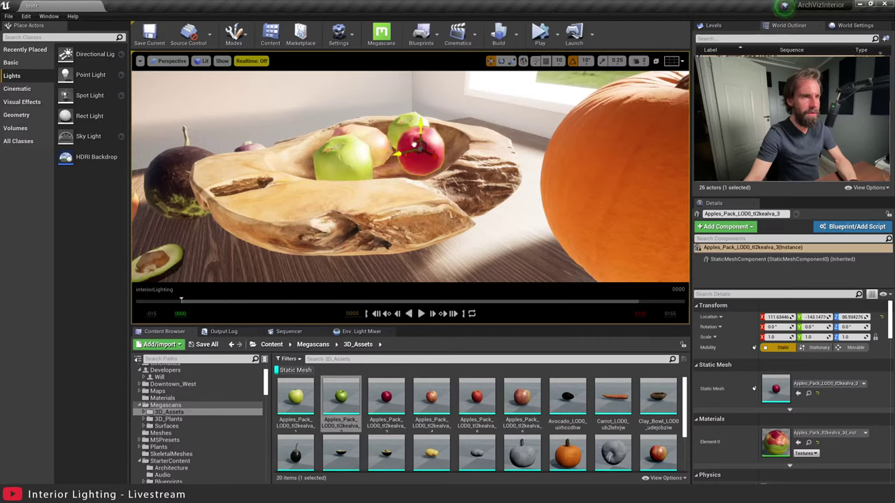
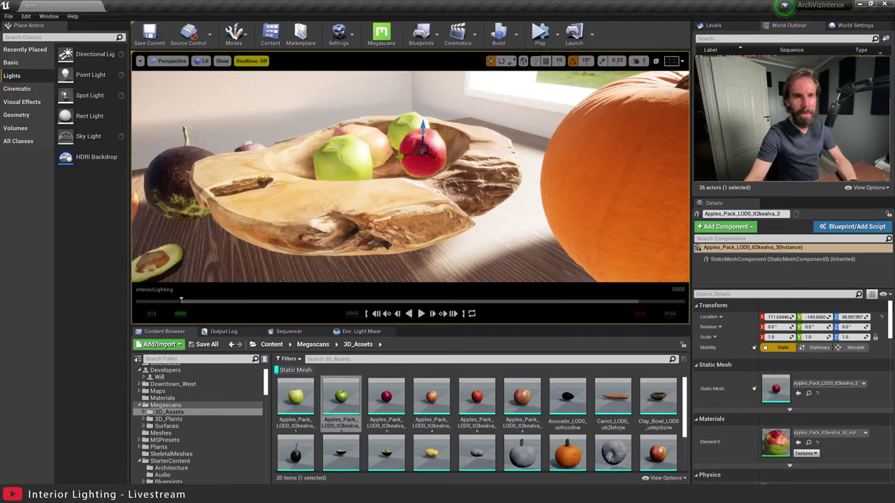
click(734, 123)
middle_drag(623, 169, 485, 76)
Raise the large pale red apple to a height of about 87.5 and shift it to about X 98.6.
right_drag(432, 189, 432, 189)
click(432, 190)
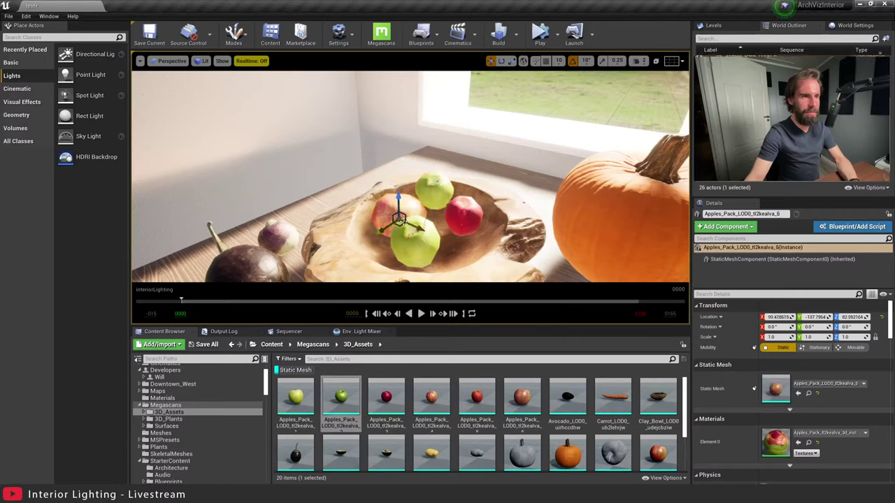
drag(402, 220, 402, 190)
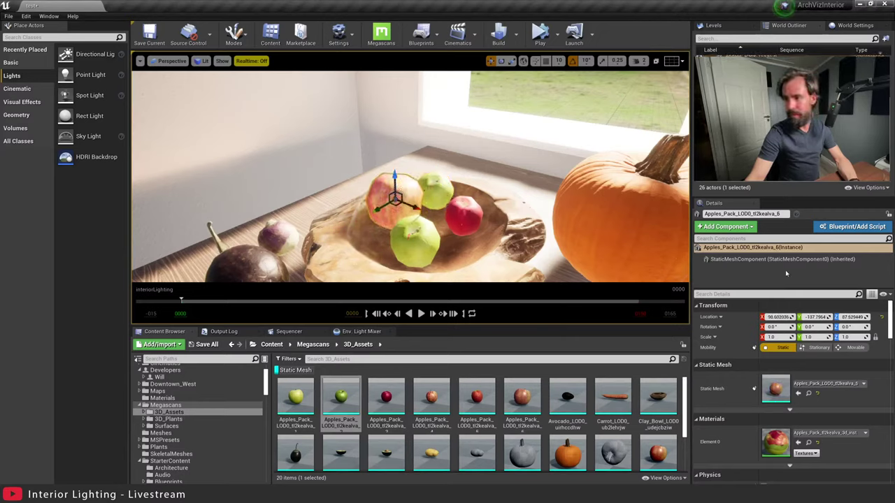
right_drag(419, 226, 482, 189)
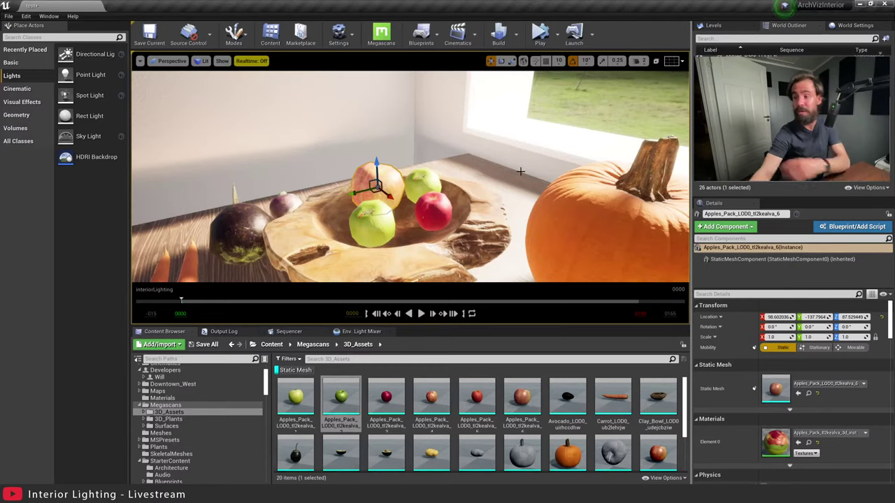
right_drag(433, 218, 433, 217)
right_drag(471, 192, 457, 196)
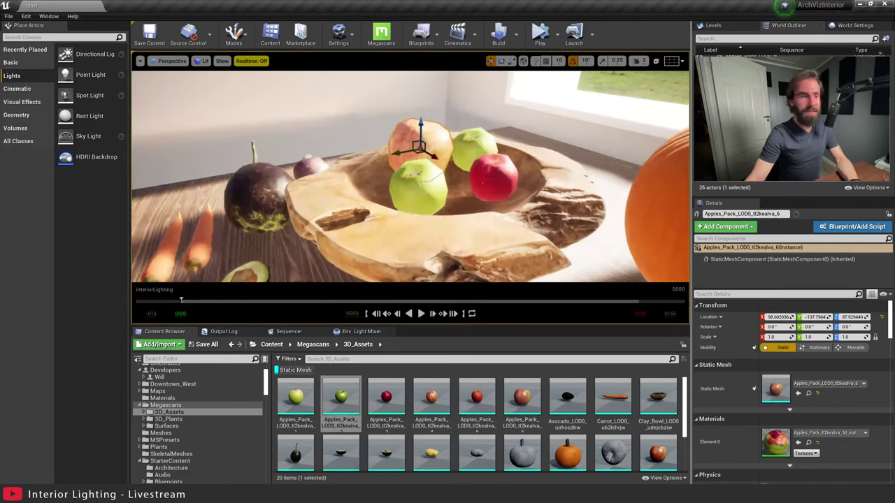
Shift the front green apple toward the eggplant side of the bowl and move the red apple to about X 107.8.
click(428, 203)
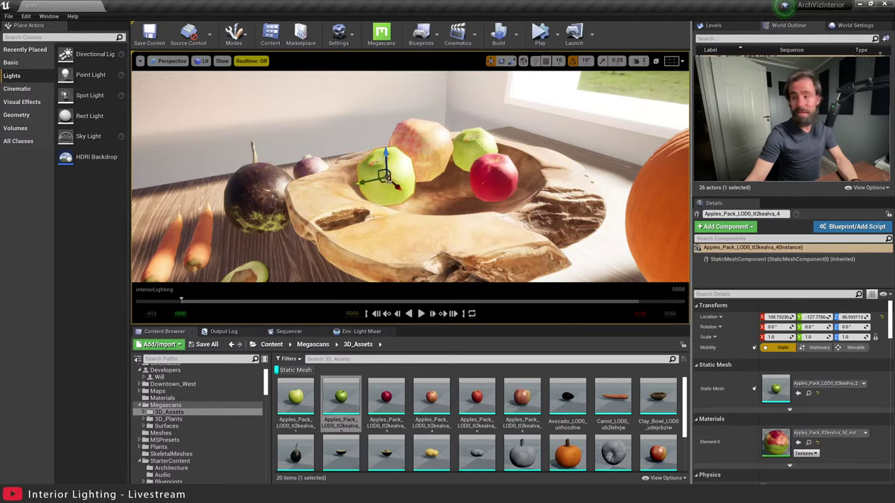
right_drag(475, 156, 489, 166)
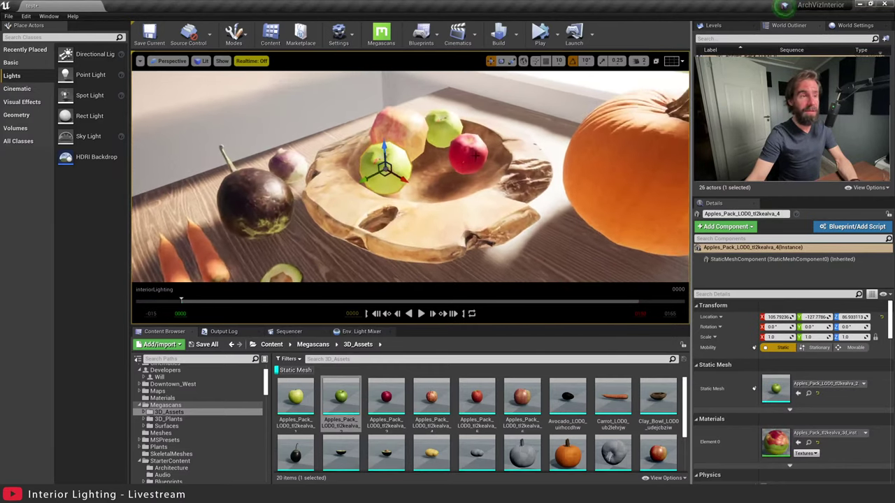
scroll(472, 154, down, 5)
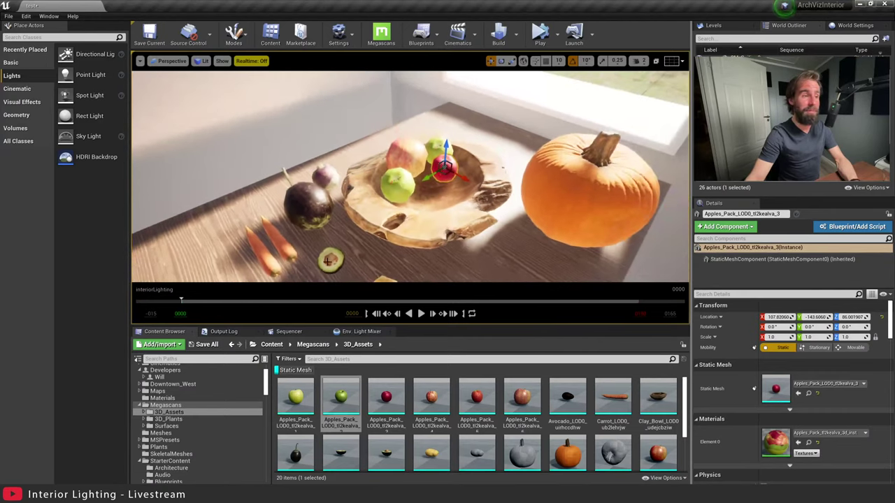
Move the half avocado into the front of the bowl at about 1.29 scale and rest the potato beside the red apple.
click(331, 260)
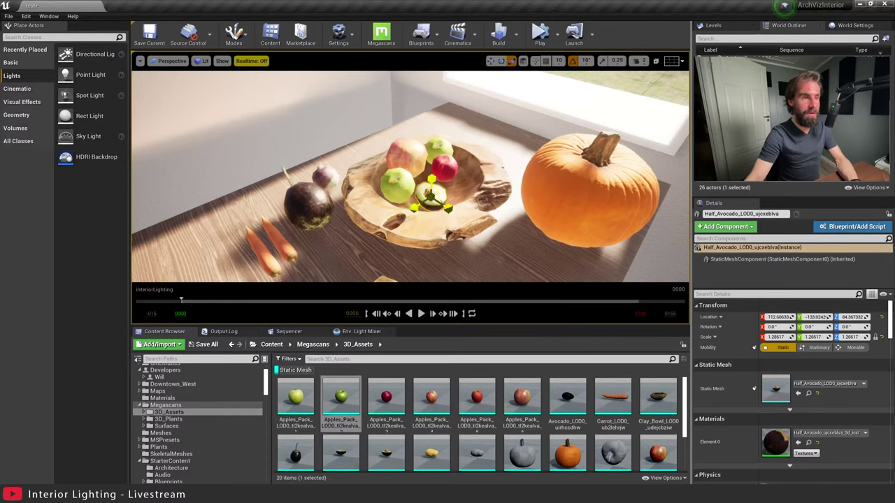
scroll(402, 202, down, 3)
click(402, 256)
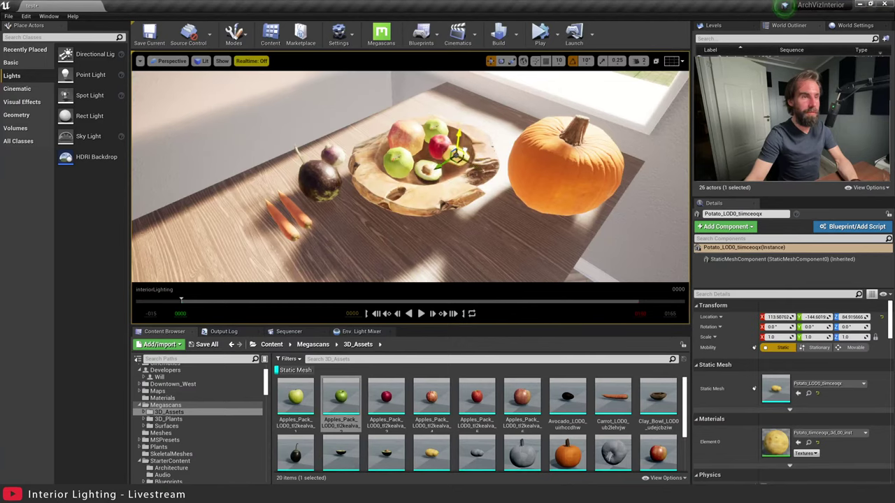
key(f)
mouse_move(461, 143)
mouse_down()
mouse_move(426, 126)
mouse_move(458, 147)
mouse_up()
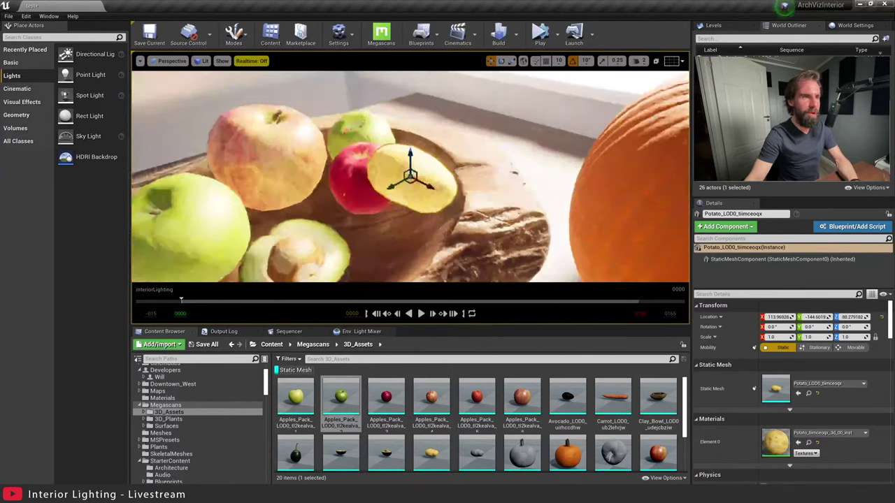
alt+right_drag(458, 147, 457, 165)
key(Escape)
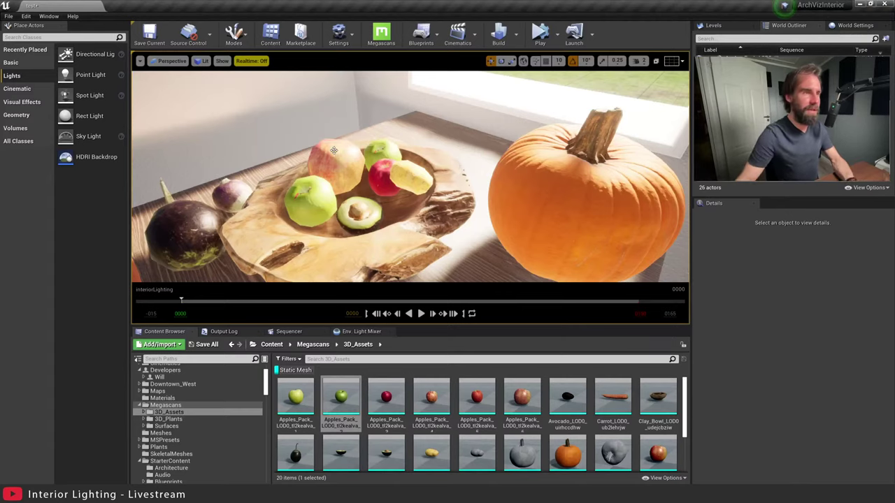
click(335, 165)
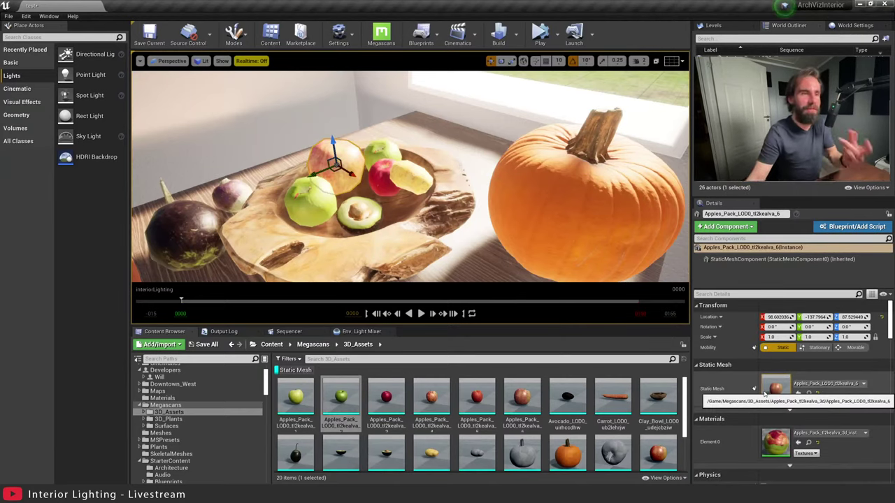
click(384, 246)
key(Escape)
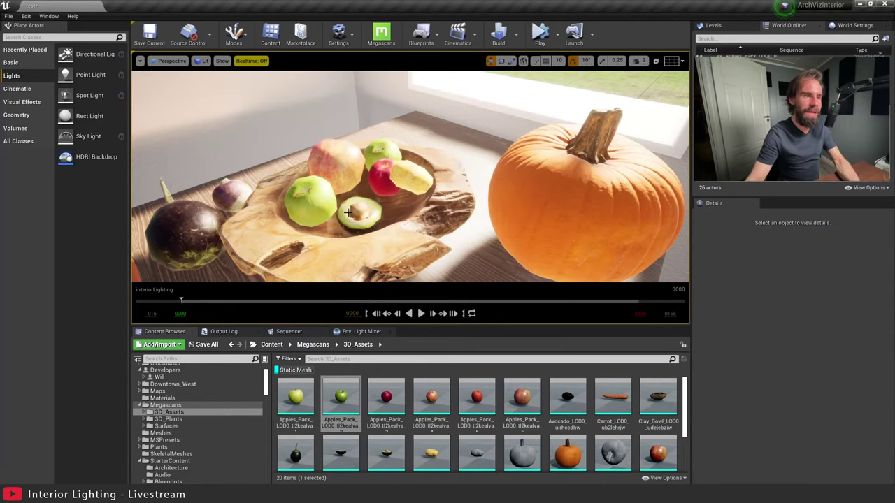
click(369, 210)
right_drag(337, 259, 312, 258)
key(Escape)
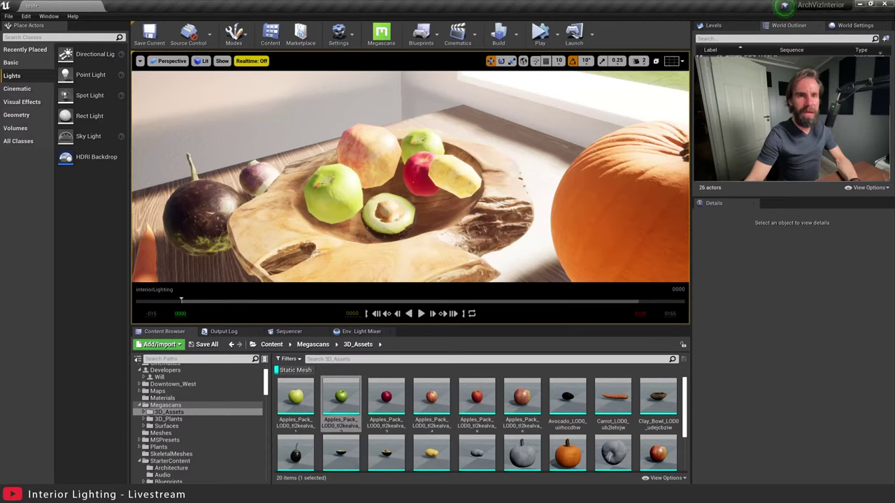
Enable Real Time Capture on the Skylight component of the HDRI Backdrop.
click(657, 81)
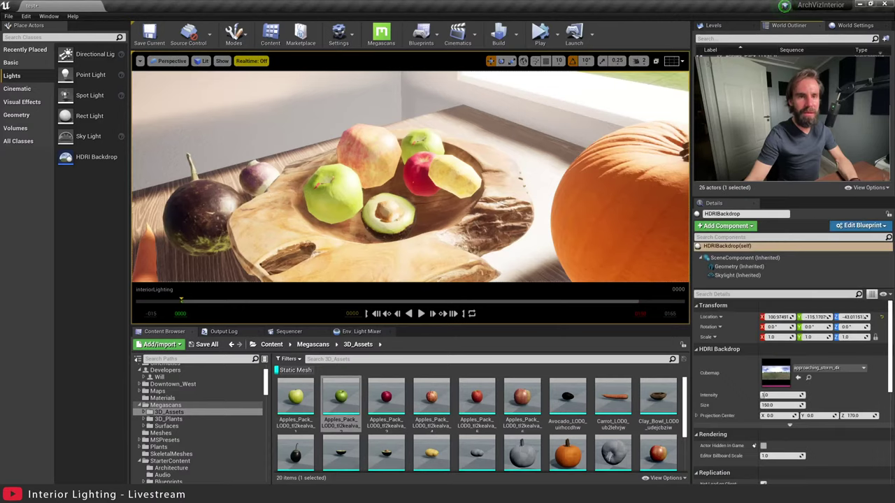
click(737, 275)
click(763, 376)
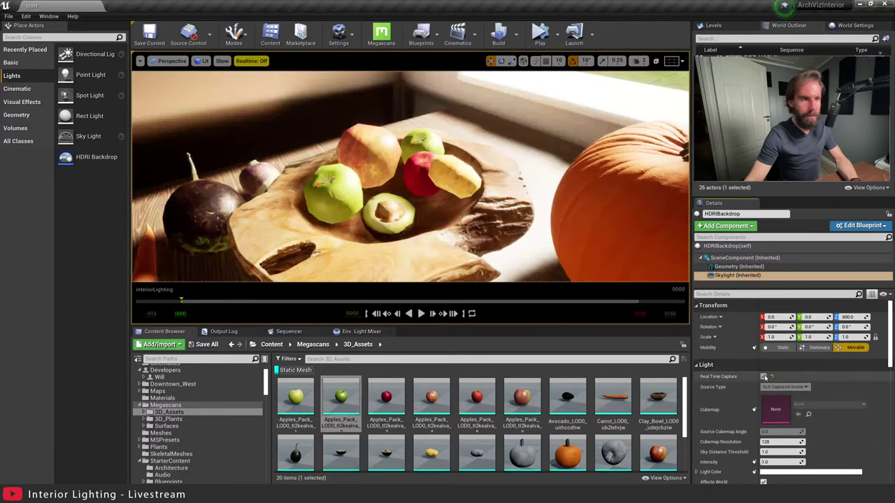
Reduce the half avocado mesh to 1 LOD, apply the change and close its mesh editor.
right_drag(459, 231, 417, 221)
click(460, 231)
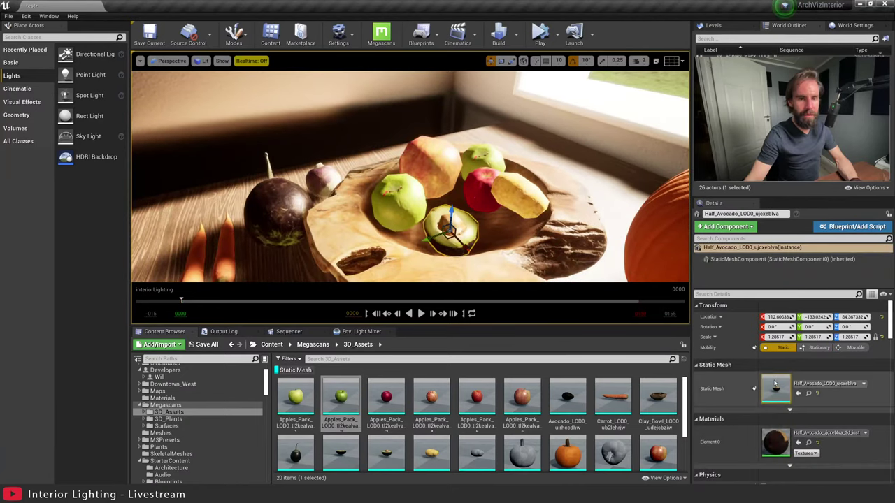
key(ctrl+e)
scroll(578, 257, down, 5)
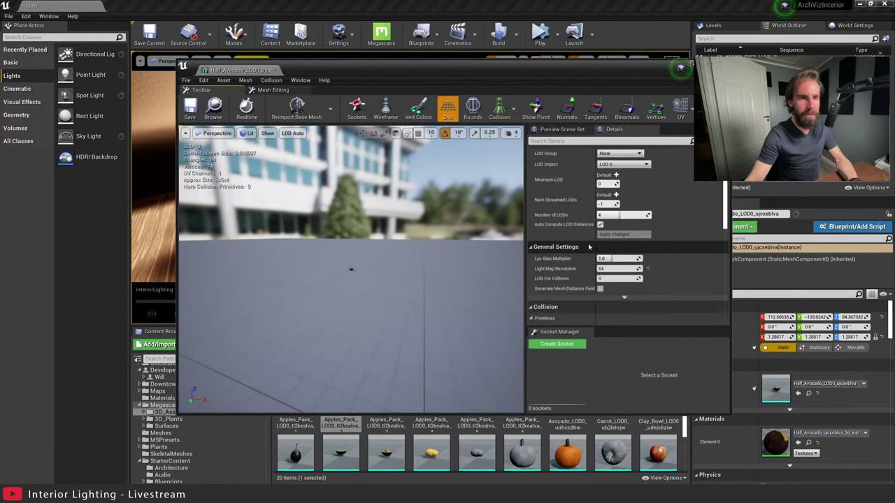
click(624, 235)
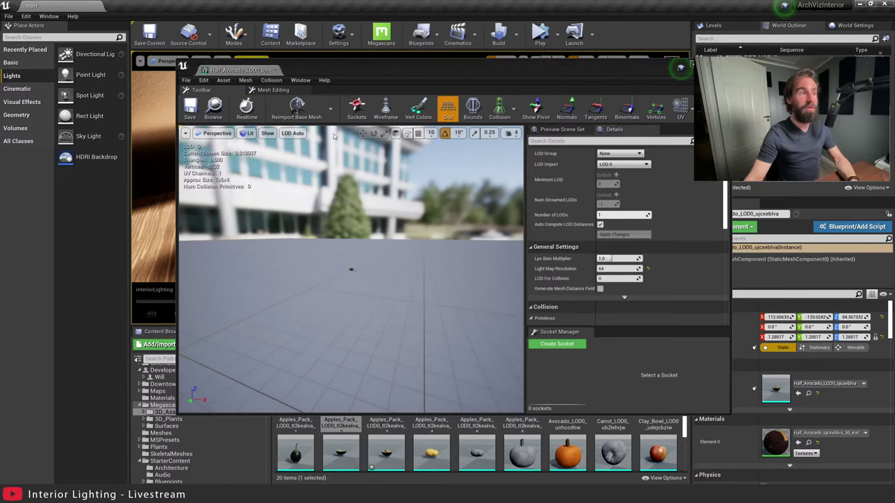
click(682, 67)
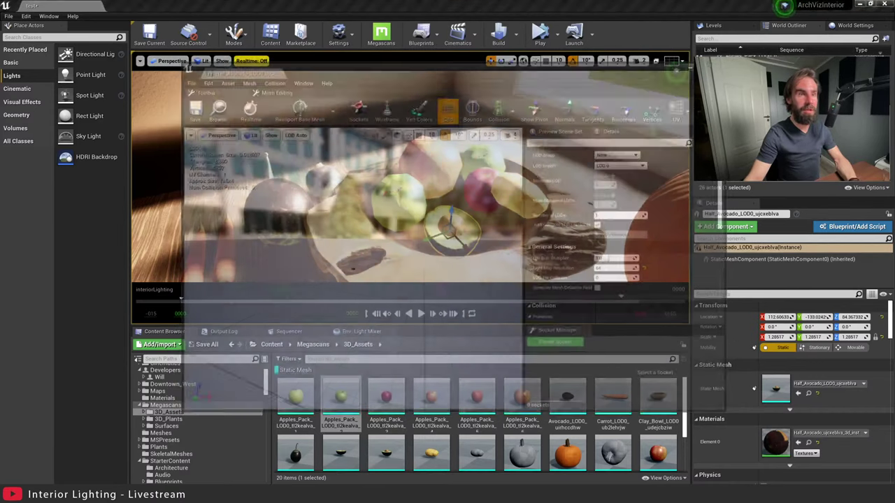
Reduce the front green apple's mesh to 1 LOD, apply the change and close its mesh editor.
click(395, 202)
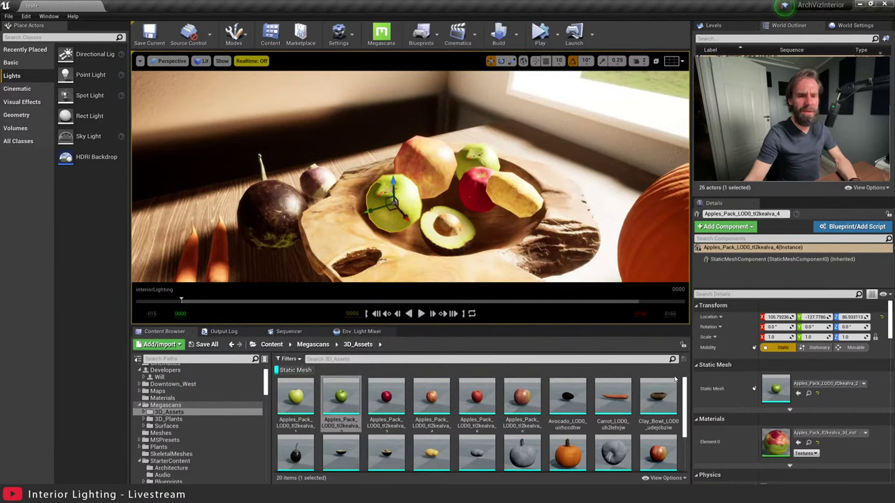
double_click(775, 389)
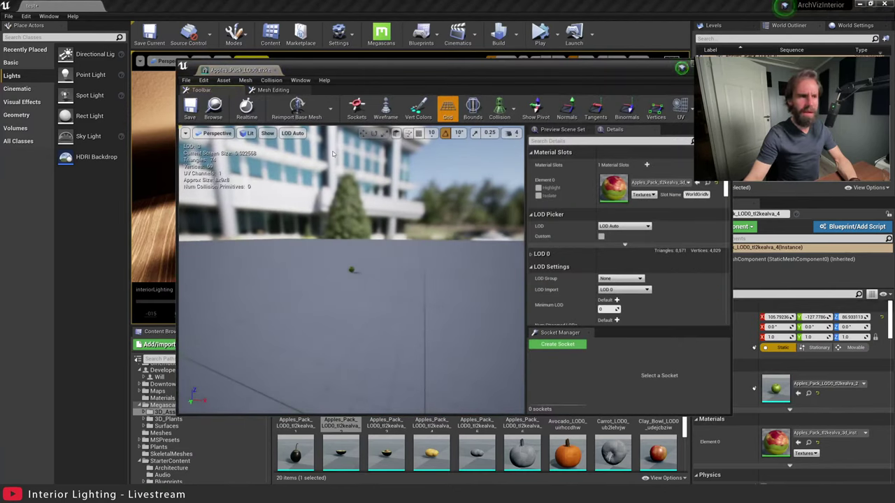
double_click(611, 188)
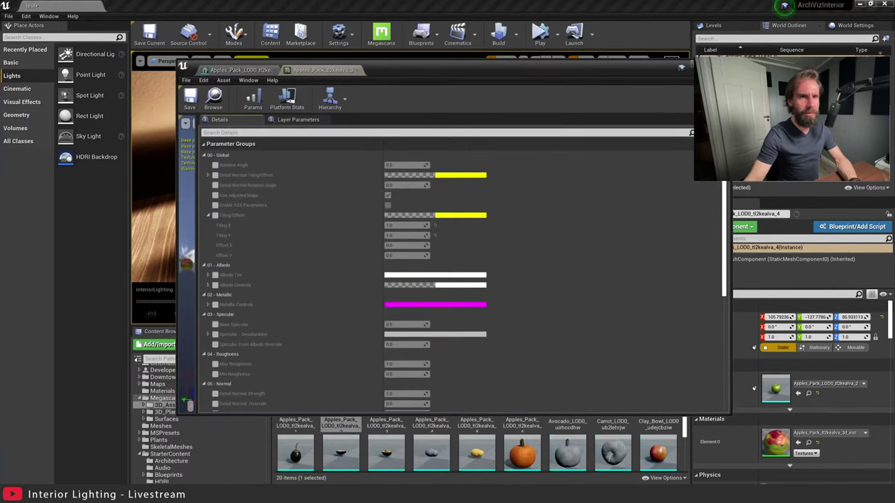
click(681, 67)
double_click(775, 388)
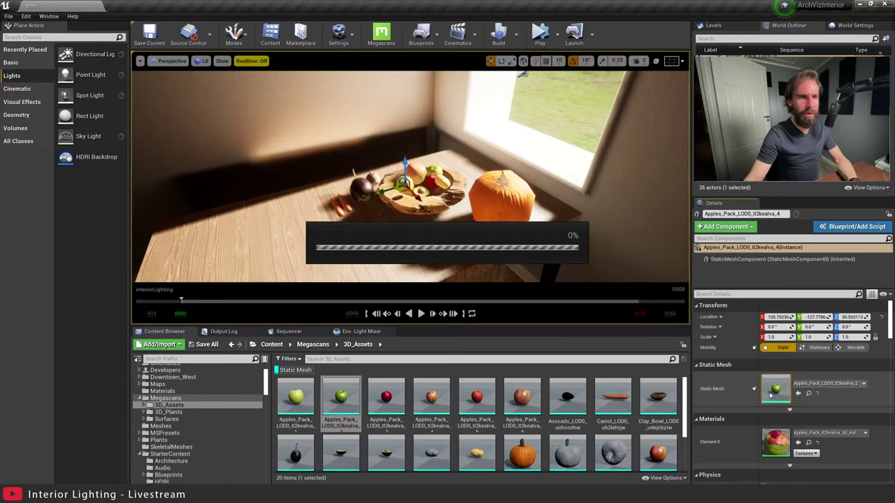
scroll(632, 292, down, 2)
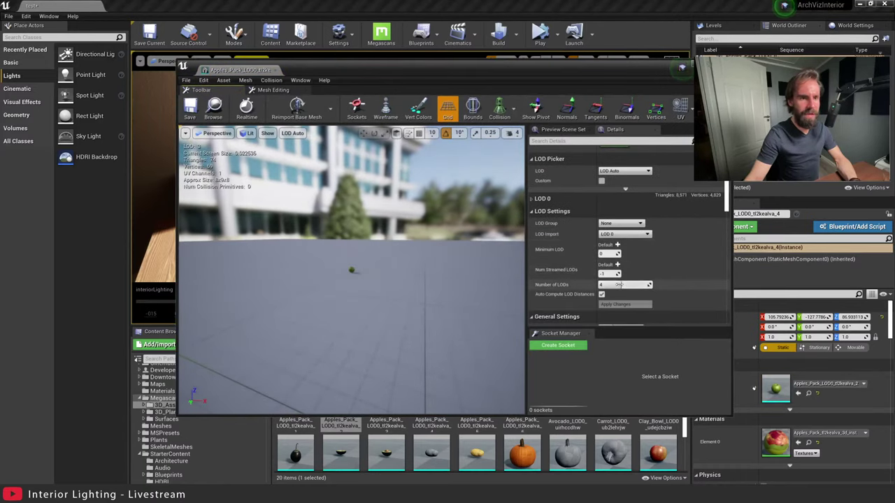
click(634, 306)
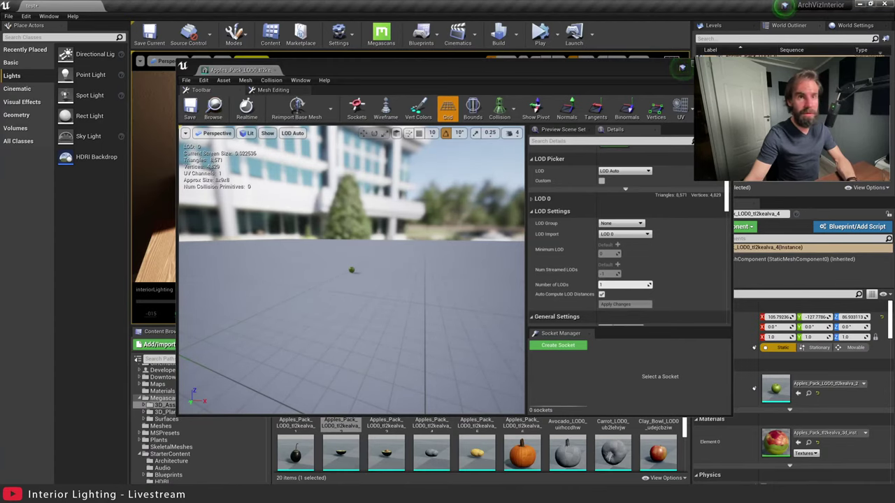
click(684, 68)
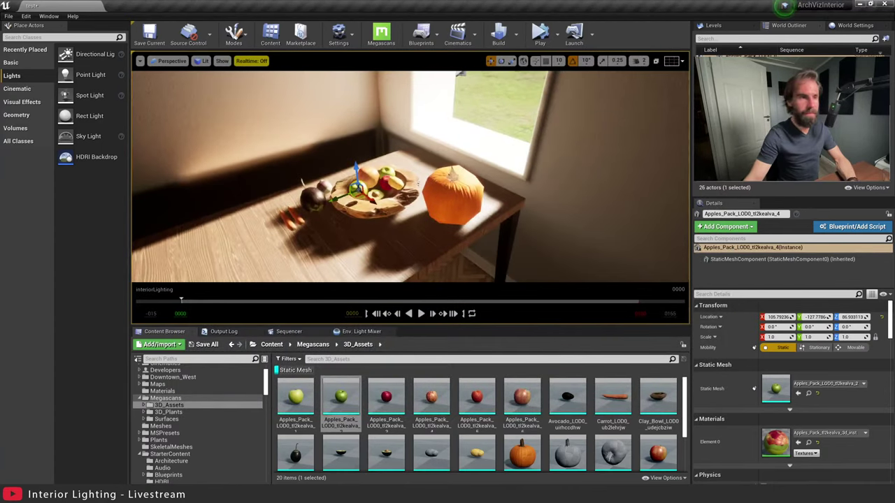
Set the pumpkin mesh to 1 LOD, apply and save the change, and close its mesh editor.
click(467, 174)
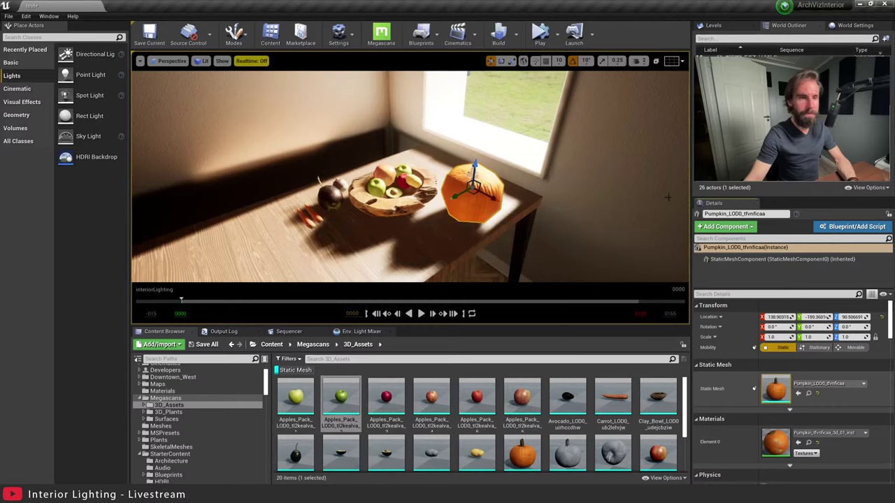
key(ctrl+e)
scroll(629, 293, down, 2)
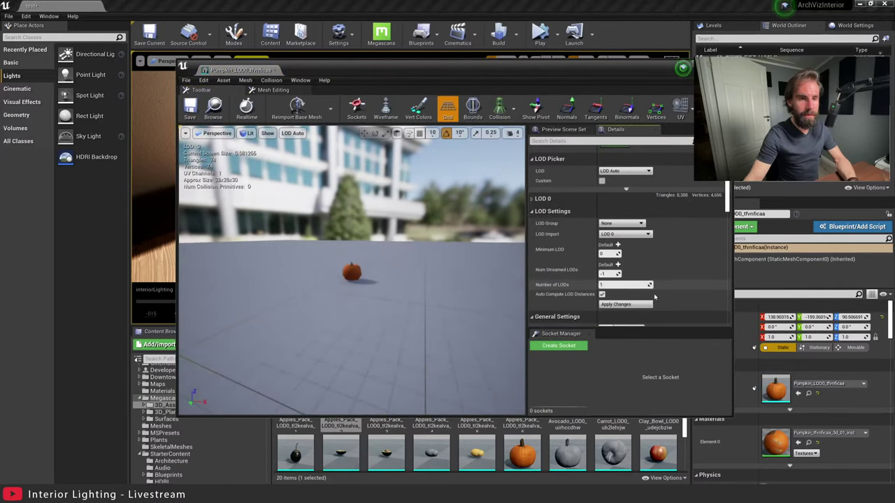
click(647, 304)
click(192, 114)
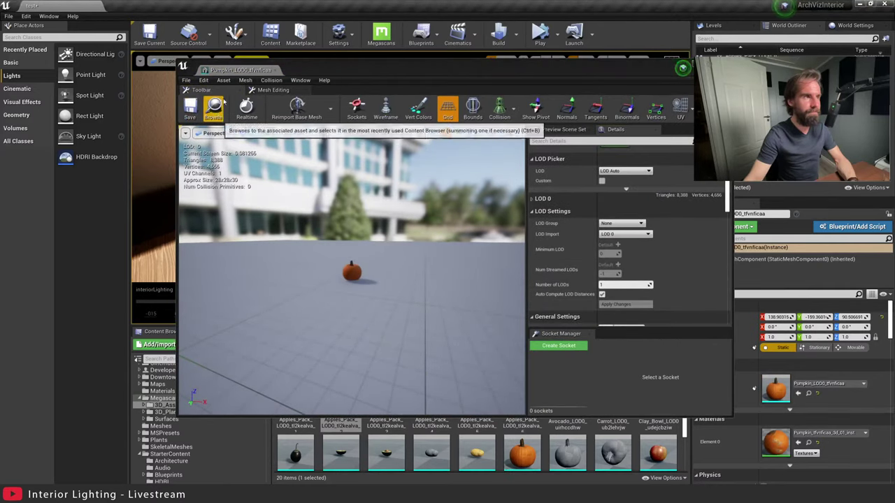
click(722, 64)
Cut the carrot mesh down to 1 LOD, apply the change and close its mesh editor.
key(w)
right_drag(350, 256, 304, 266)
click(325, 222)
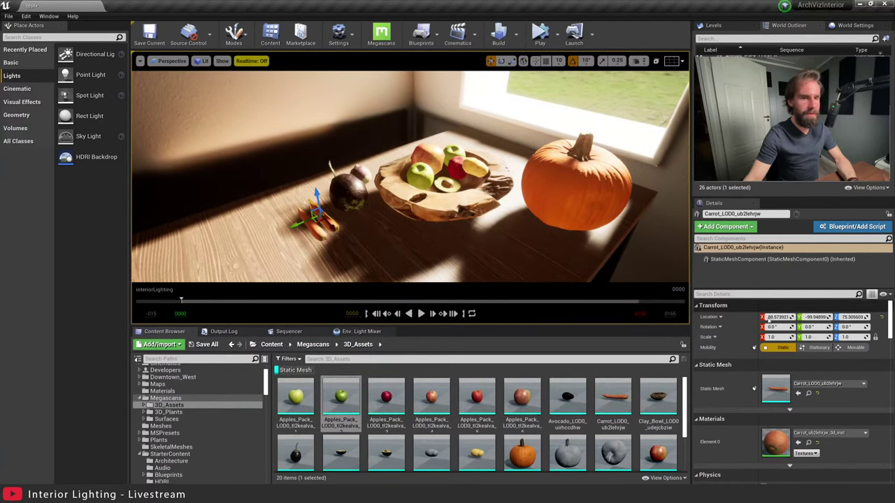
double_click(771, 385)
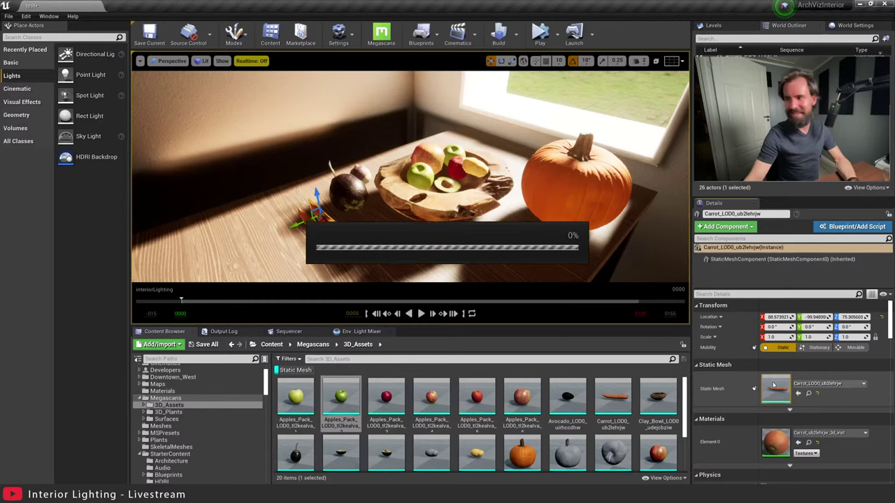
scroll(602, 296, down, 3)
click(603, 294)
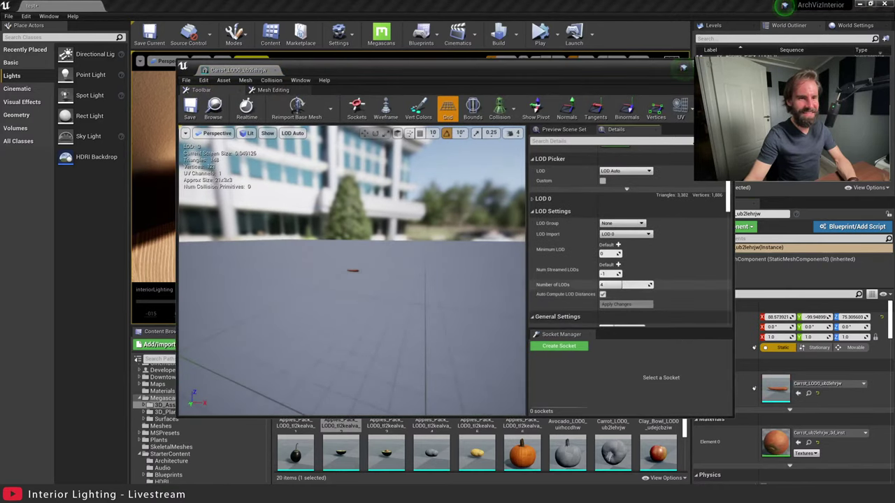
click(642, 305)
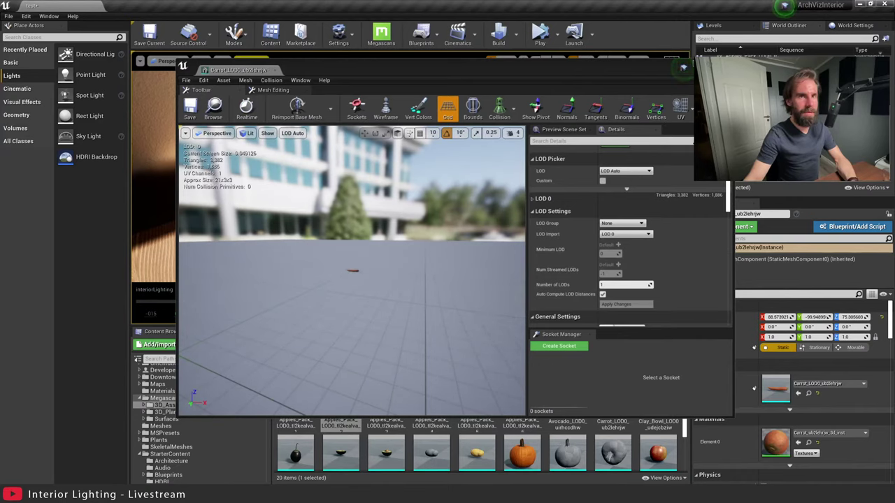
click(683, 68)
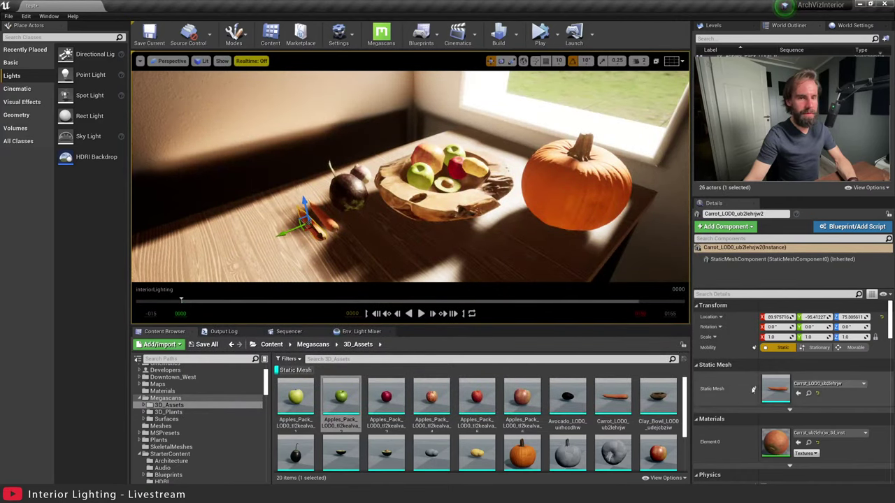
Check the LOD settings of the second carrot's mesh and close its mesh editor.
double_click(775, 388)
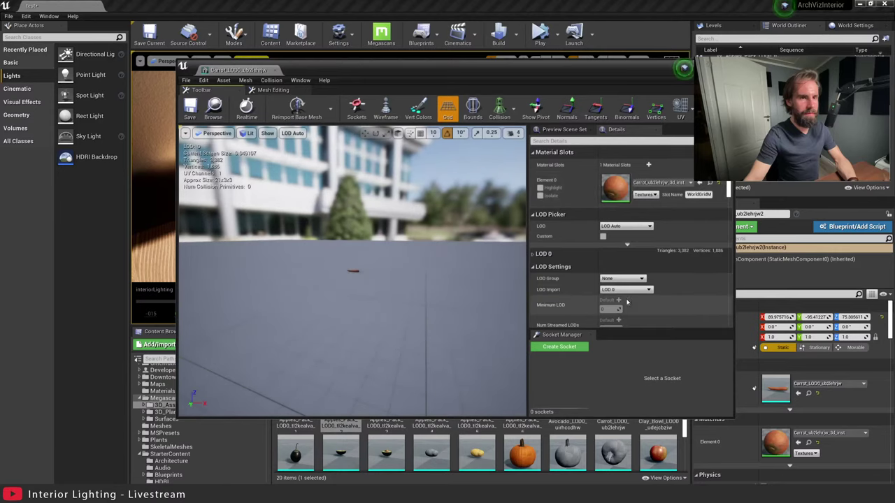
scroll(619, 184, down, 2)
click(723, 66)
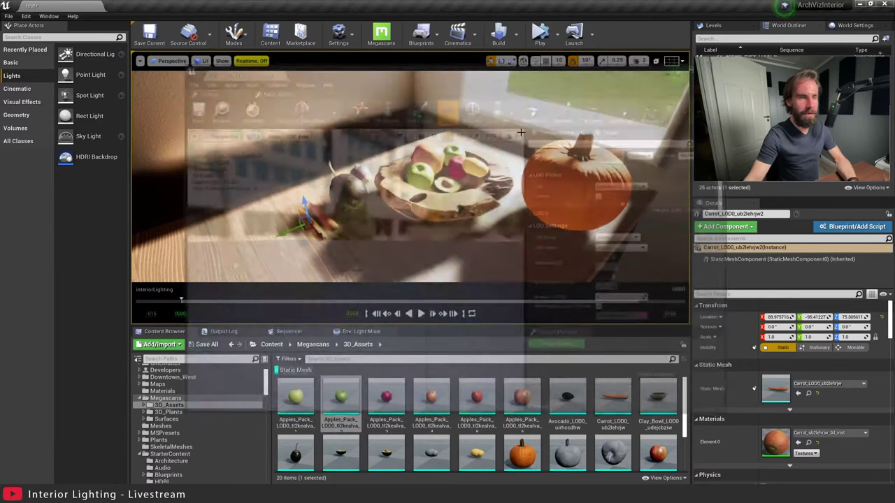
Reduce the eggplant mesh to 1 LOD, apply and save the change, and close its mesh editor.
click(360, 171)
click(347, 196)
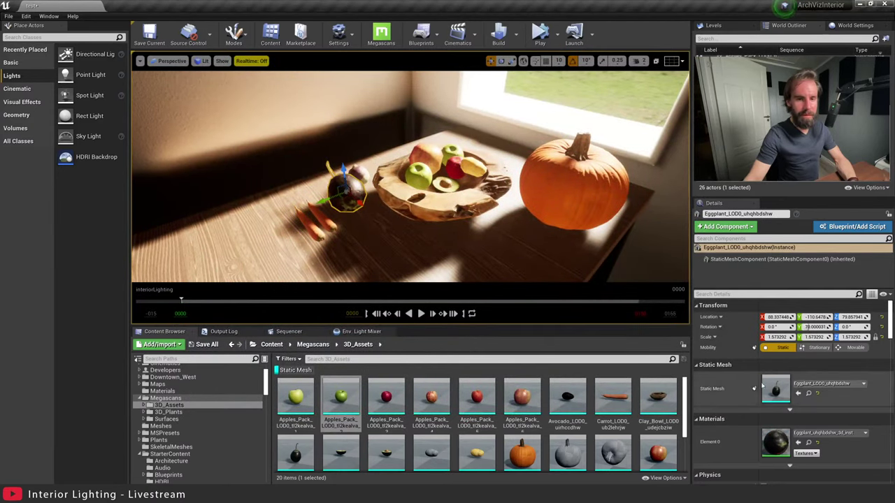
double_click(774, 389)
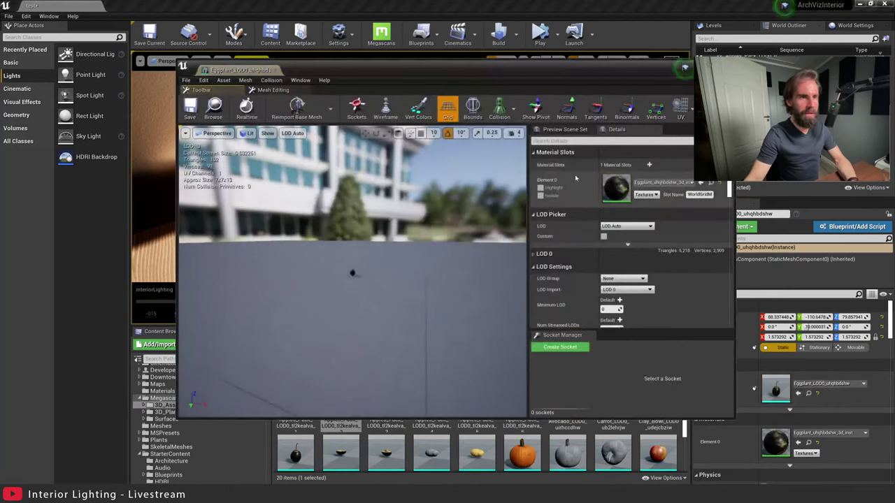
click(627, 304)
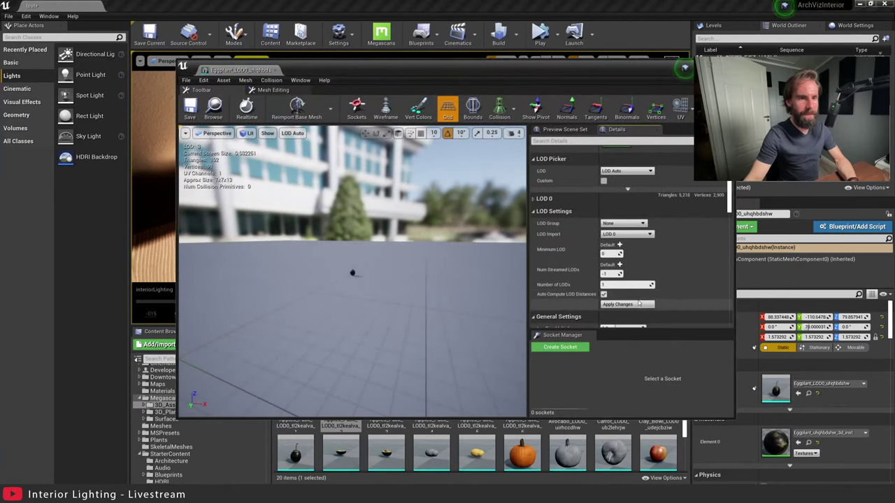
click(472, 108)
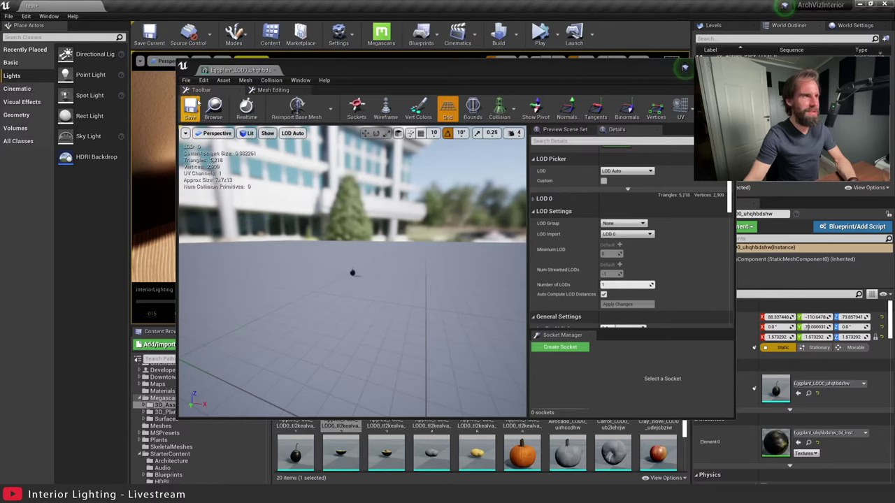
click(274, 71)
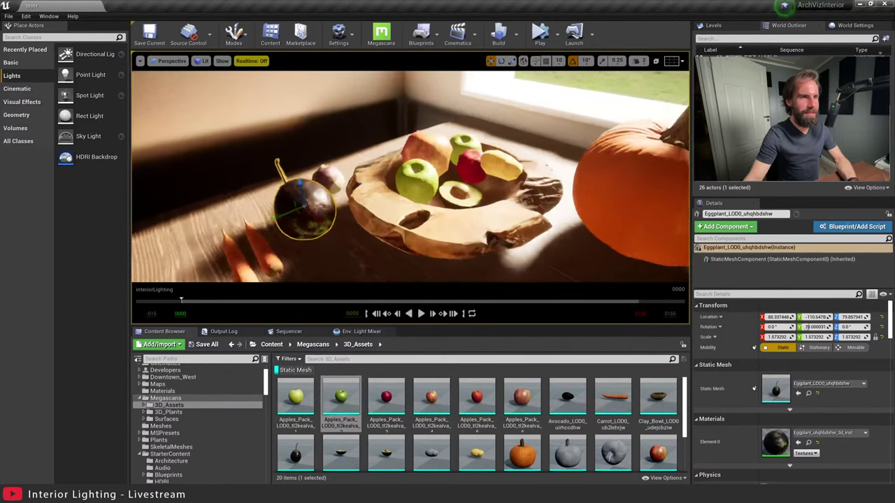
Run the console command r.ForceLOD 0 from the potato's mesh editor, save the mesh and close the editor.
click(543, 162)
double_click(774, 389)
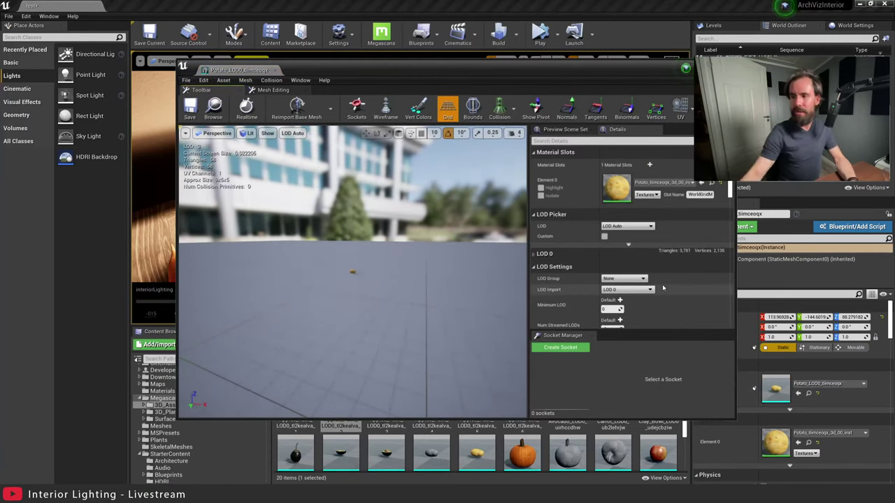
right_drag(373, 323, 358, 315)
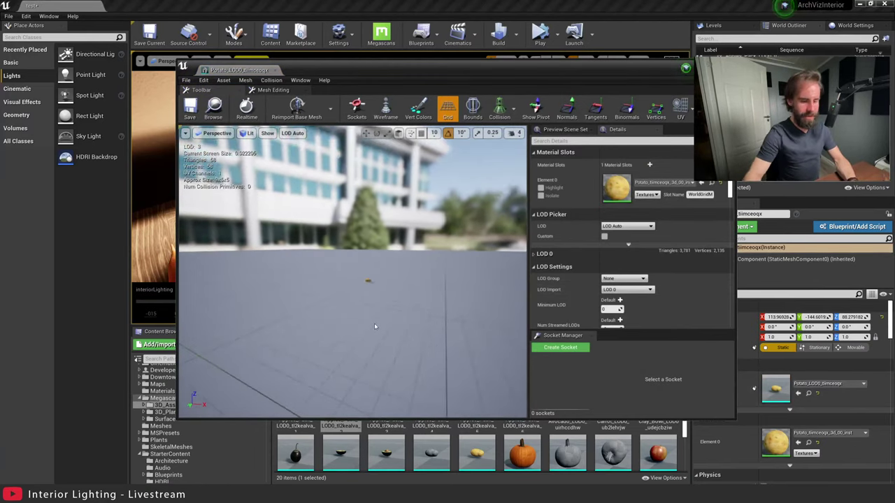
key(grave)
text(r.)
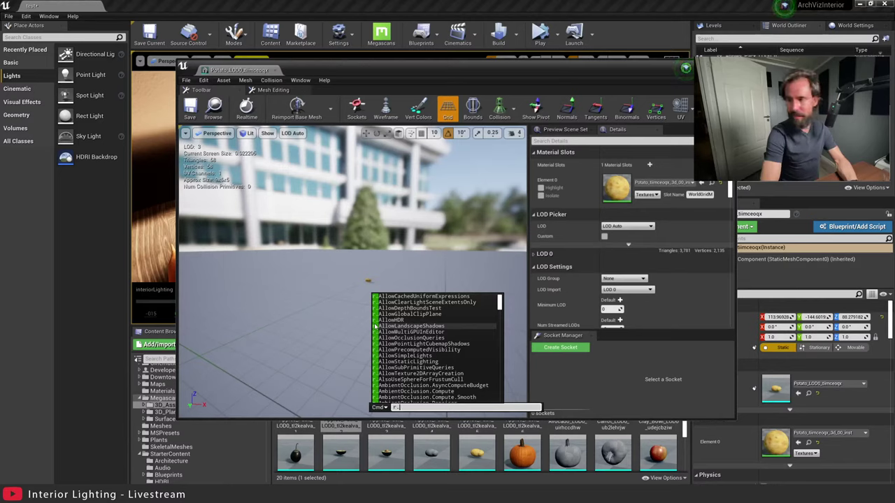
text(force)
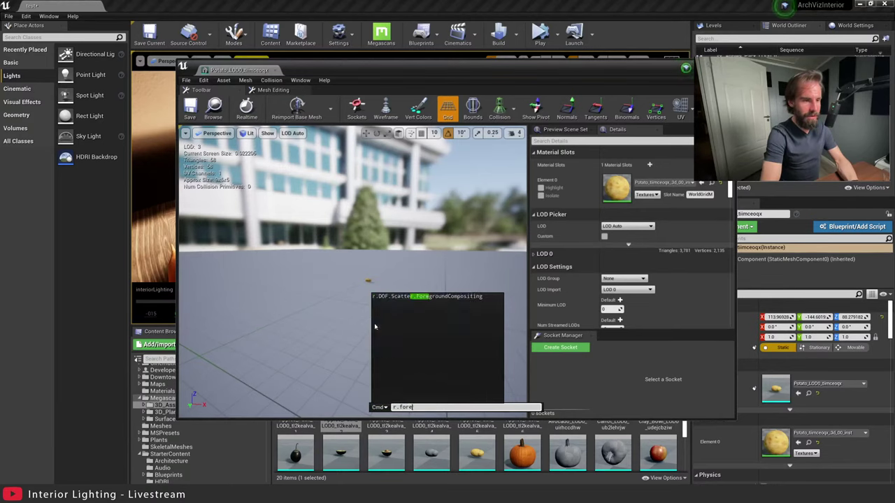
text(lod0)
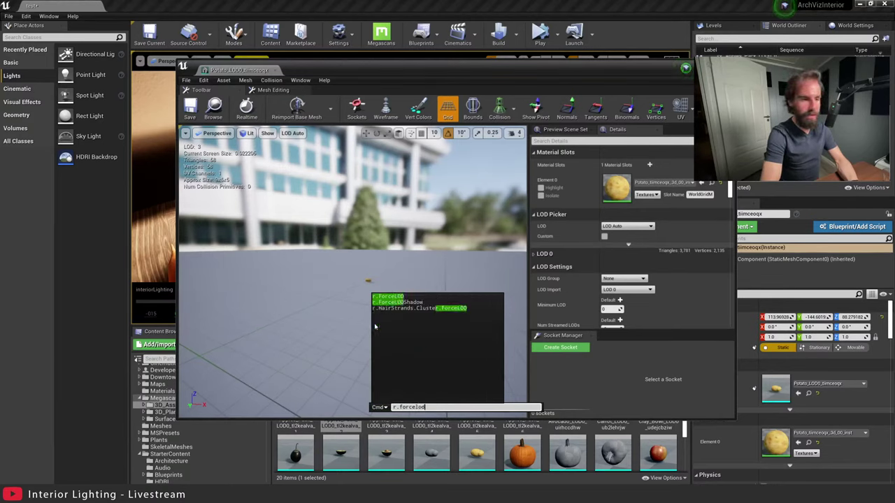
key(BackSpace)
text(0)
key(Return)
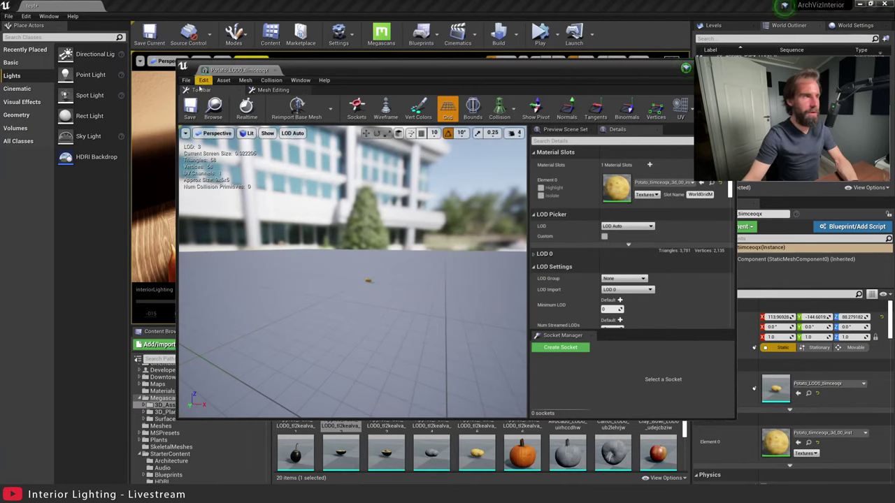
click(191, 107)
click(684, 67)
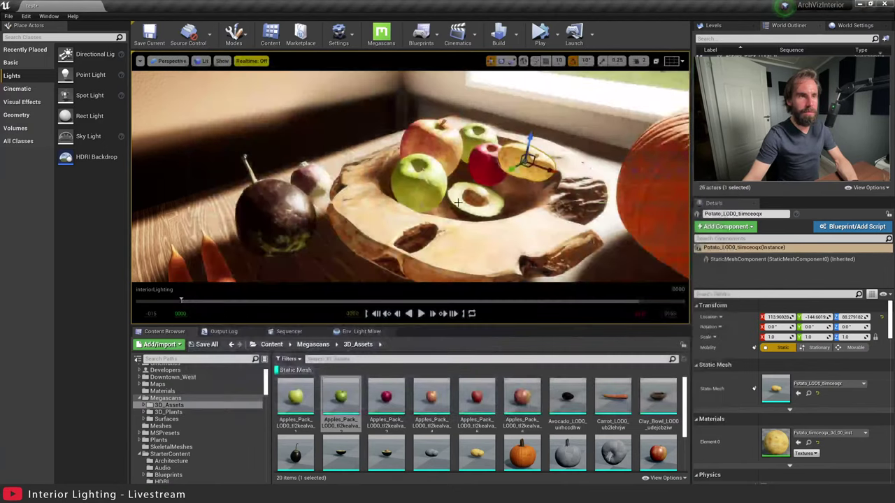
Move the potato down to the front of the bowl so it rests beside the half avocado.
key(s)
right_drag(466, 210, 482, 210)
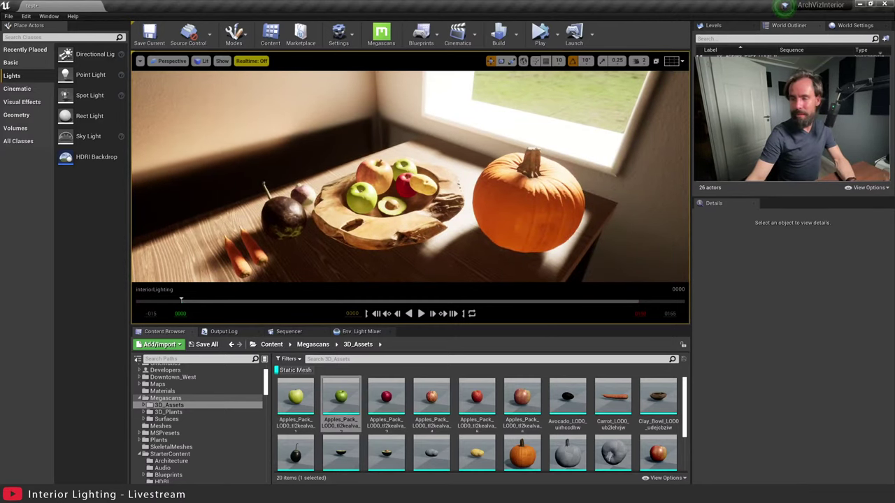
key(w)
right_drag(322, 182, 363, 167)
key(w)
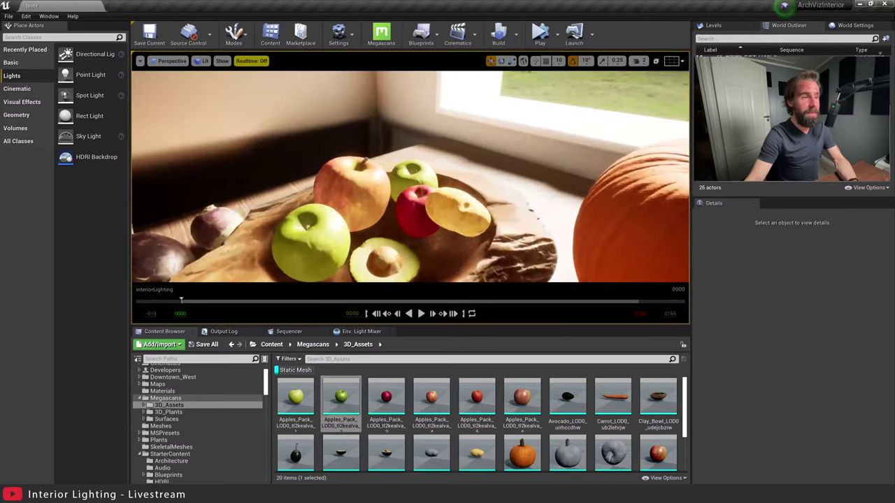
click(479, 216)
drag(457, 209, 436, 233)
key(e)
key(w)
right_drag(470, 214, 398, 203)
click(469, 214)
key(Escape)
click(399, 211)
Tilt the large red-yellow apple about Y, scale it to about 0.81 and move it to about X 101.9, Y -136.1, Z 88.3.
click(397, 154)
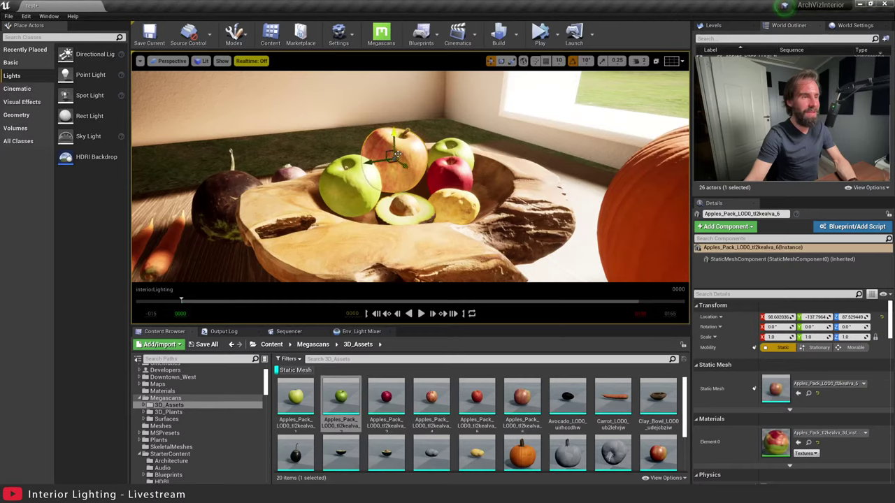
drag(393, 153, 392, 151)
key(Escape)
right_drag(393, 153, 377, 153)
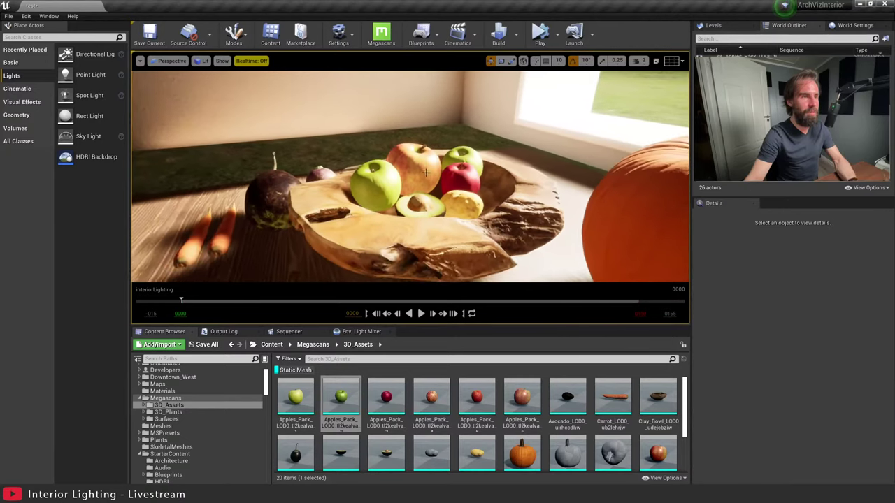
click(420, 174)
key(e)
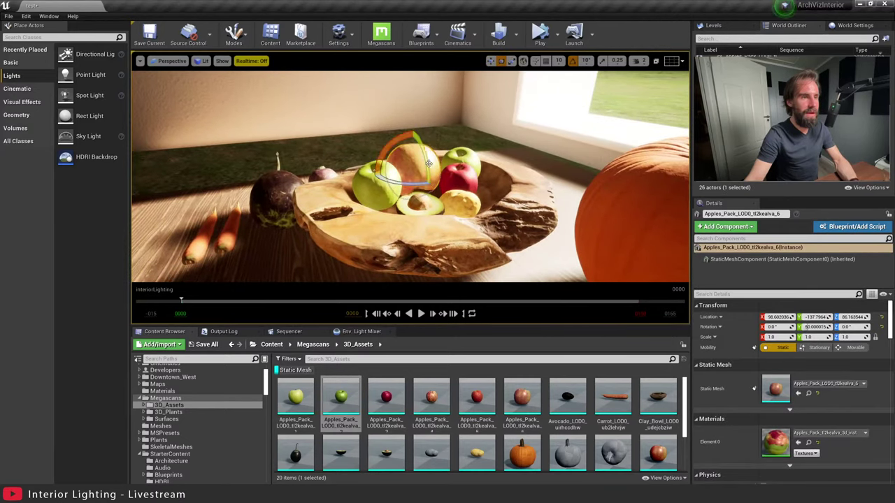
mouse_move(417, 164)
mouse_down()
mouse_move(425, 159)
mouse_move(416, 171)
mouse_up()
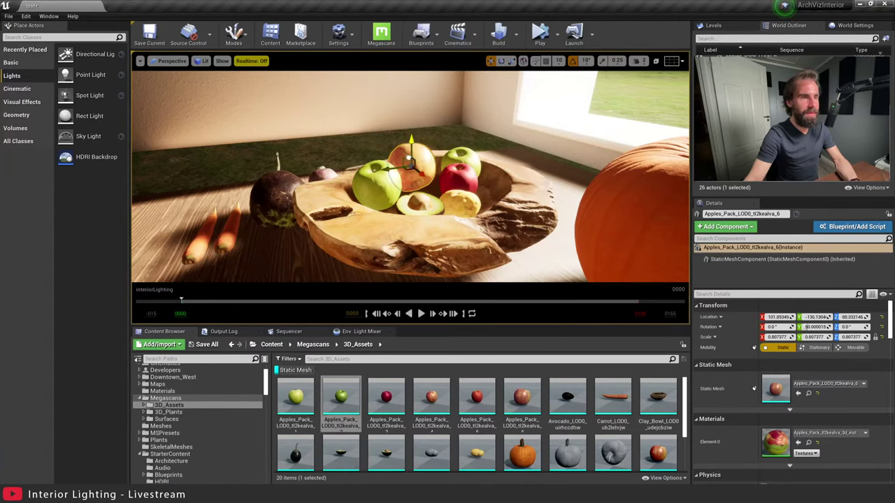
Move the small red apple in the bowl to about X 111, Y -146, Z 86.
key(Escape)
right_drag(410, 162, 415, 189)
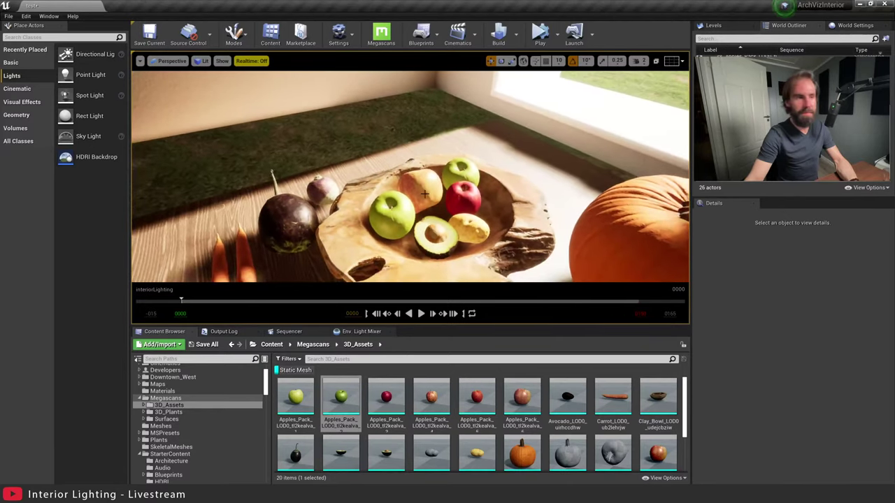
click(459, 172)
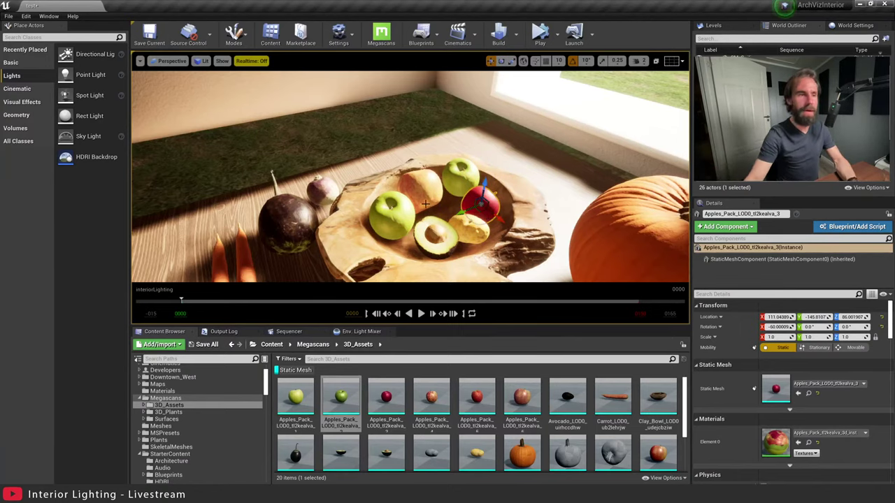
mouse_move(593, 229)
right_down()
mouse_move(593, 214)
mouse_move(585, 228)
right_up()
Tilt the half avocado 10 degrees about Y and settle it in the bowl at about X 112.3, Y -133, Z 84.2.
click(428, 252)
right_drag(428, 251, 489, 252)
key(f)
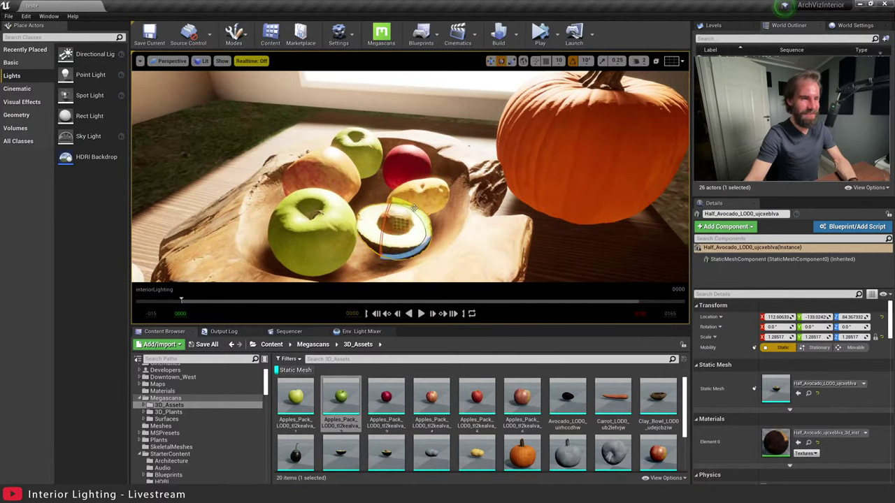
drag(413, 208, 391, 231)
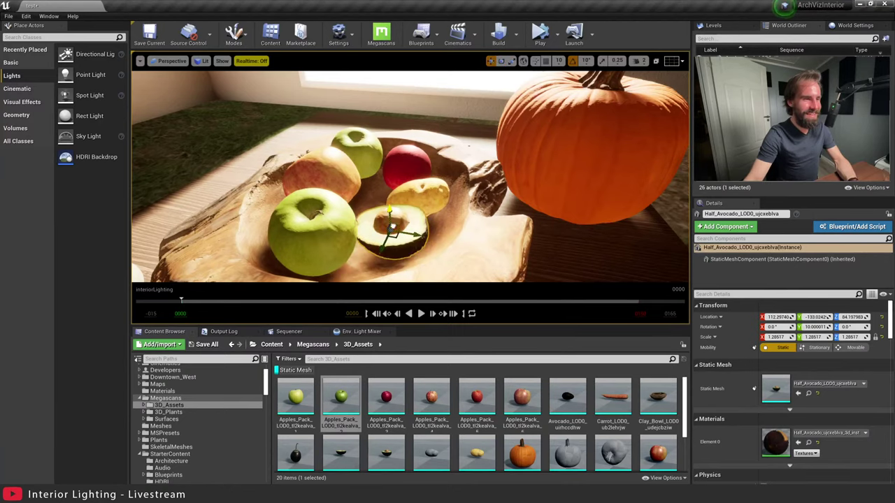
Move the eggplant from the tabletop into the bowl, between the avocado and the red apple.
right_drag(466, 227, 392, 205)
click(357, 190)
drag(346, 188, 505, 177)
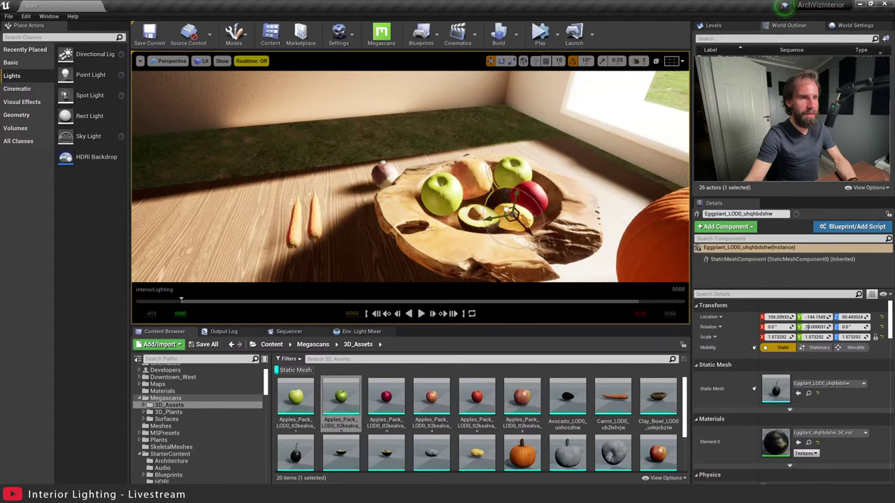
Raise the potato onto the half avocado at about Z 88, and lift the red apple against the eggplant to about Y -150, Z 93.
click(520, 223)
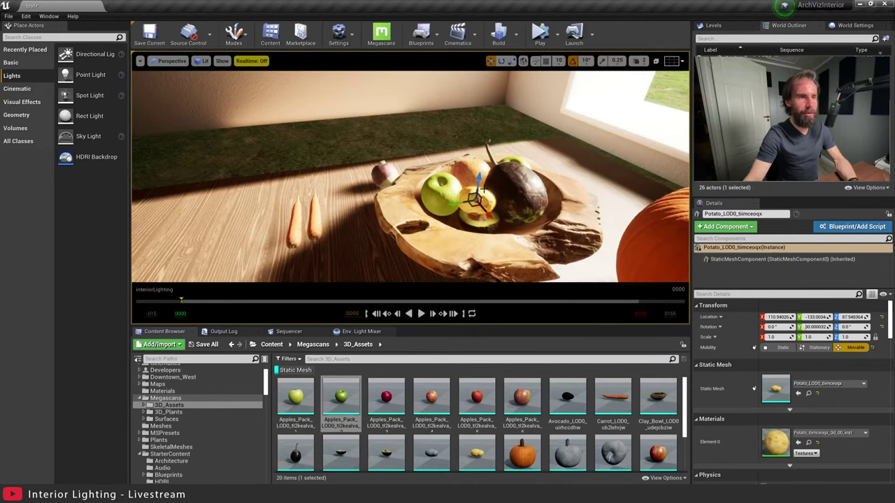
right_drag(534, 199, 454, 202)
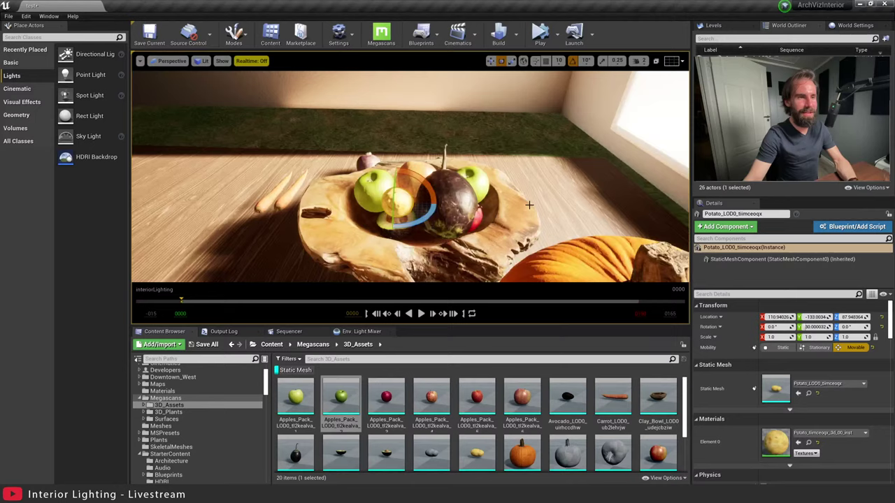
click(473, 210)
key(w)
drag(462, 190, 478, 172)
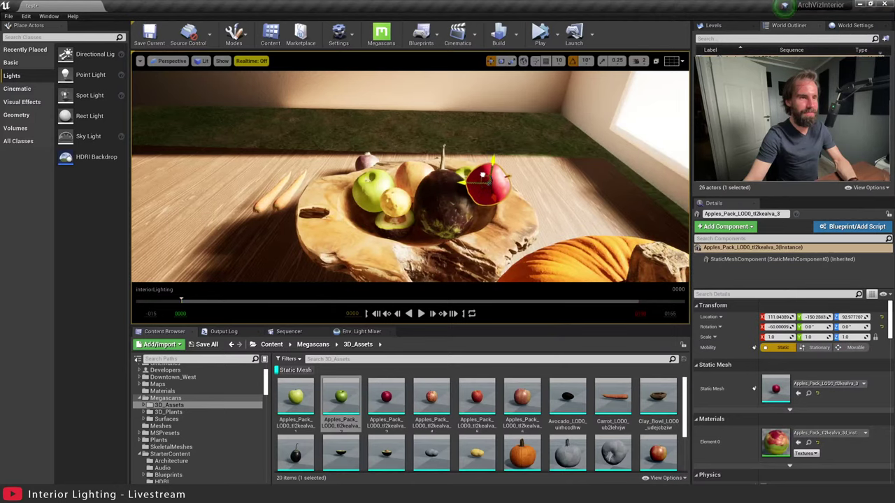
Take the half avocado out of the bowl, scale it to about 1.48 and place it near the carrots at about X 115, Y -98.6, Z 77.9.
key(Escape)
right_drag(489, 185, 549, 210)
click(418, 228)
drag(434, 234, 462, 233)
right_drag(532, 226, 493, 234)
drag(508, 231, 370, 249)
right_drag(470, 213, 497, 183)
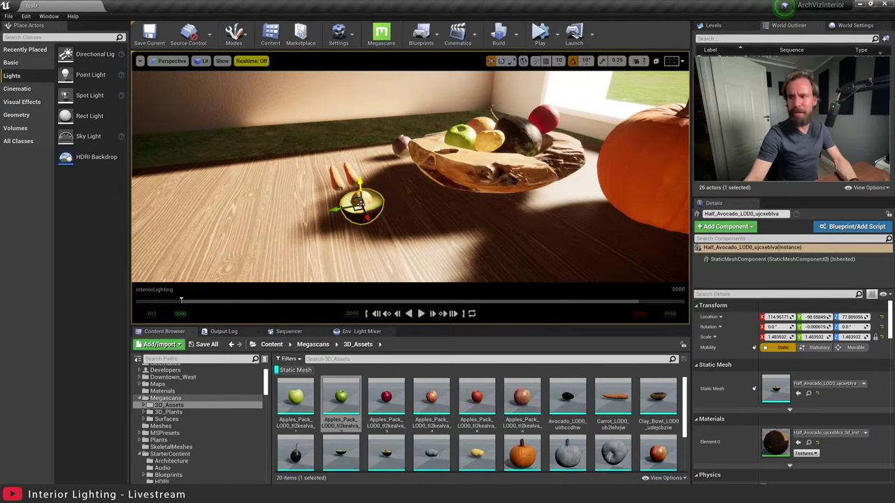
Lower the potato into the front of the bowl beside the eggplant.
right_drag(363, 203, 379, 183)
drag(447, 131, 403, 175)
right_drag(403, 174, 454, 165)
key(Escape)
Lower the HDRI backdrop to about Z -20 so its ground sits below the tabletop.
click(531, 154)
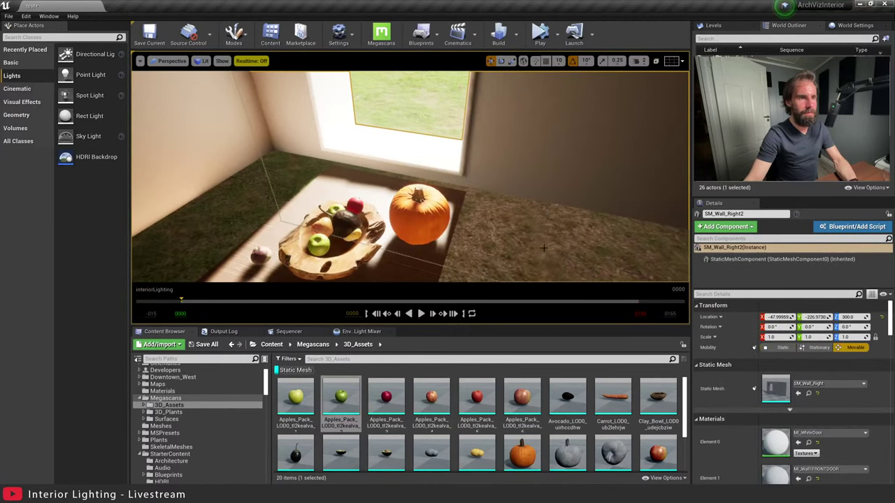
right_drag(531, 154, 521, 116)
right_drag(591, 156, 567, 198)
click(567, 198)
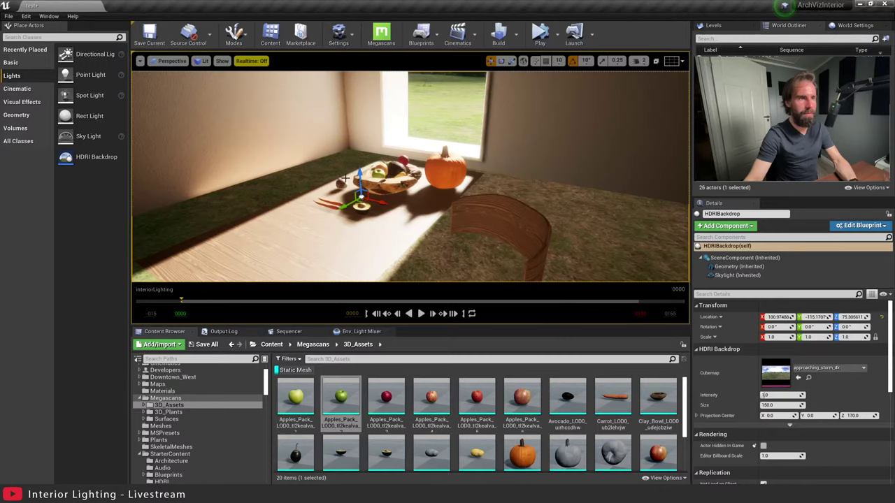
drag(359, 174, 367, 264)
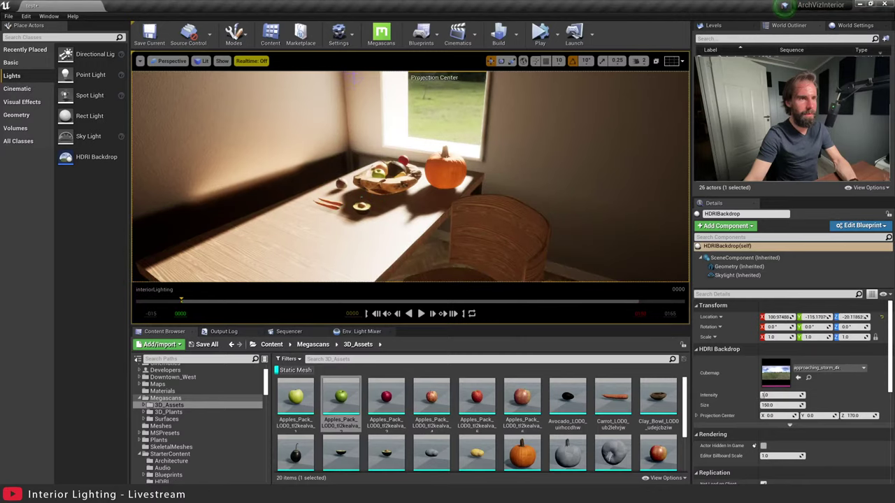
key(Escape)
Place the Bay_Laurel Var12 leaf sprig from 3D_Plants on the table in front of the half avocado.
right_drag(367, 265, 312, 217)
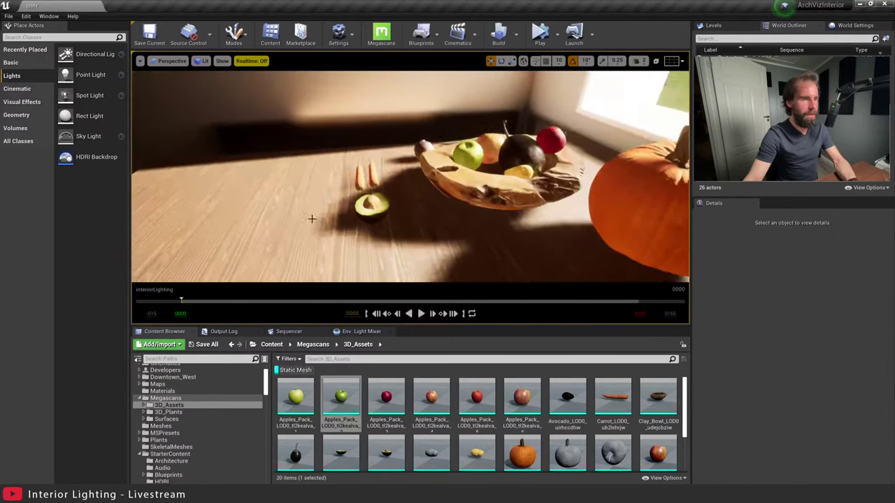
click(167, 412)
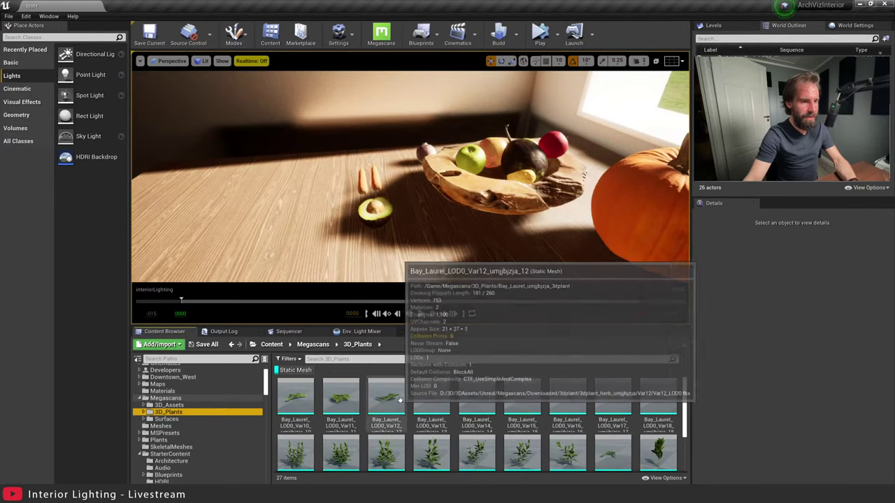
drag(386, 401, 306, 186)
drag(362, 233, 371, 239)
Try an upright bay laurel plant on the table, delete it, and lay a second flat leaf sprig behind the first one.
drag(340, 454, 370, 213)
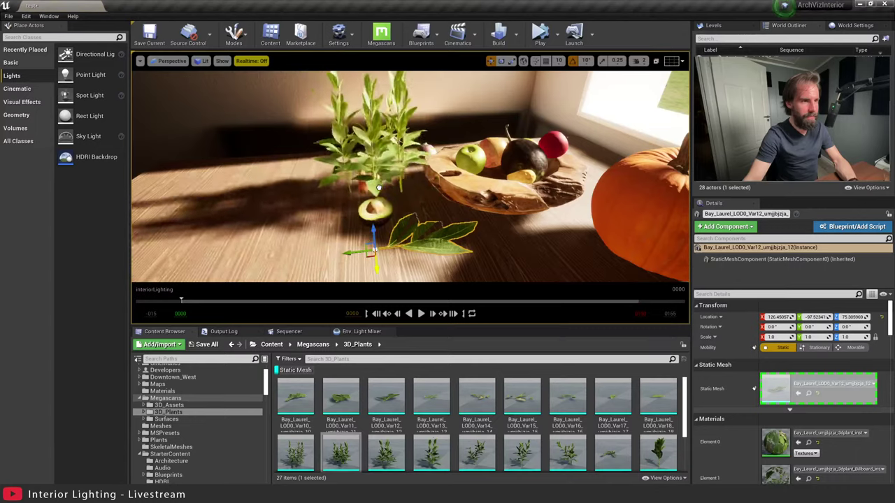
key(Delete)
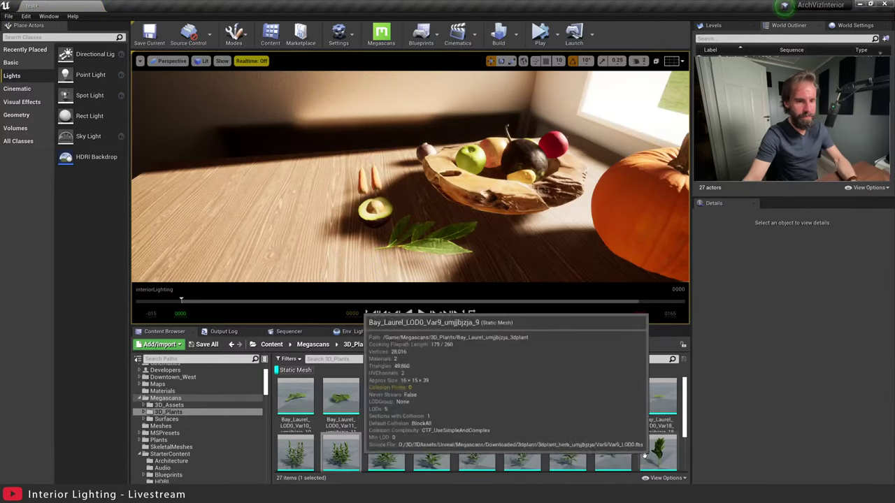
drag(612, 454, 337, 159)
key(e)
key(w)
right_drag(481, 184, 538, 184)
key(Escape)
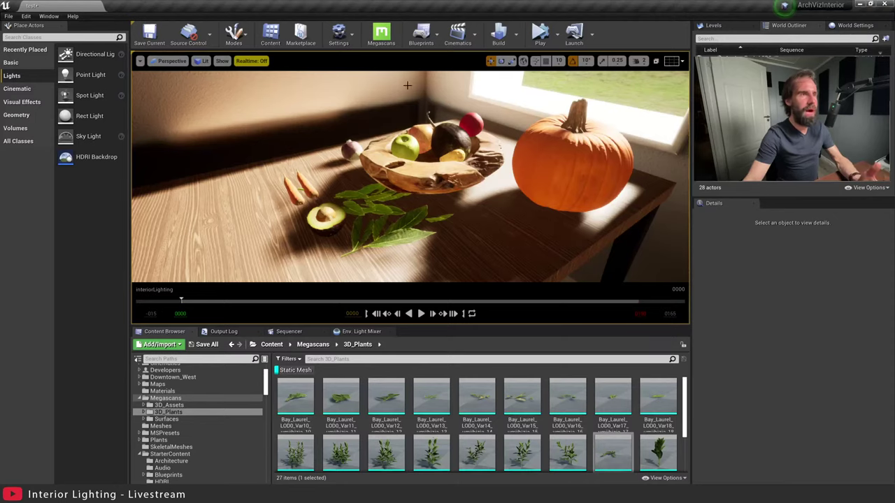
Open the interiorLighting sequence and look through the Cine Camera Actor, aiming it at the table.
click(286, 332)
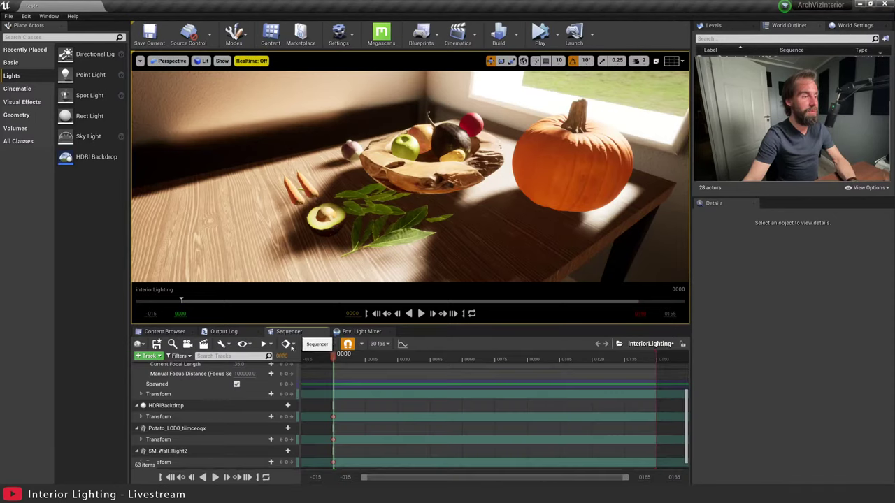
click(289, 407)
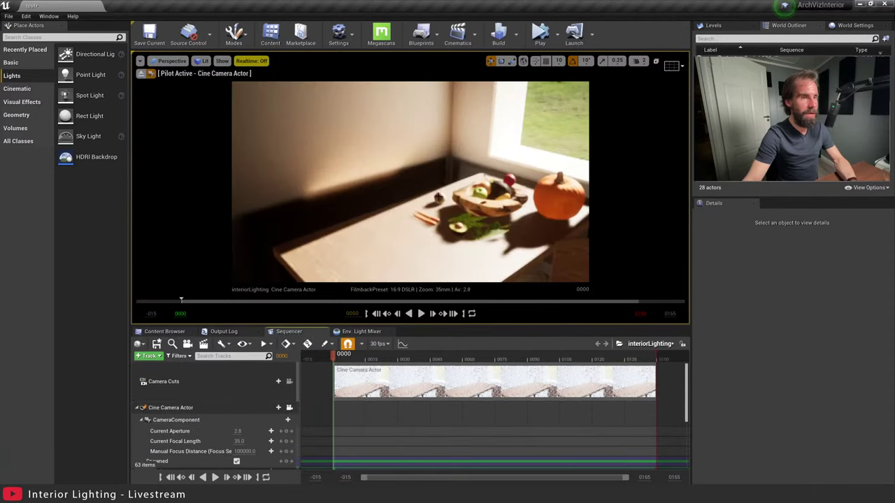
right_drag(420, 145, 449, 198)
Widen the dining table by scaling it to about 2.06 along X.
click(452, 237)
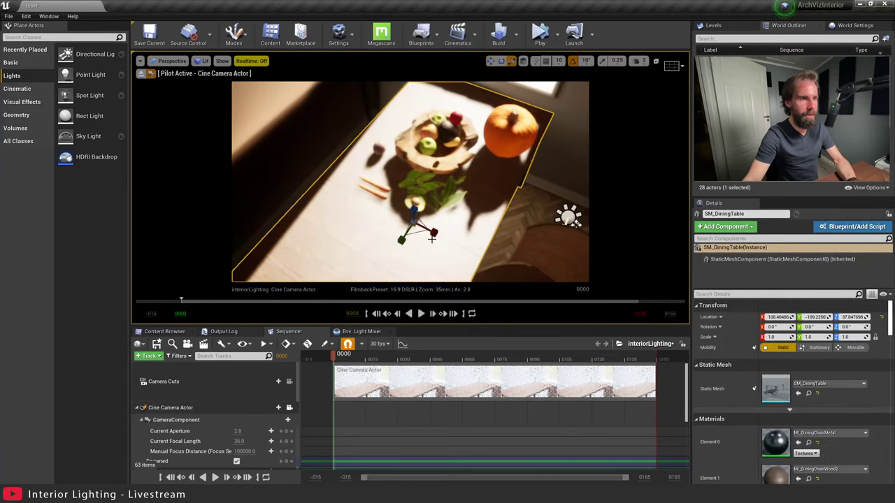
mouse_move(432, 239)
right_down()
mouse_move(464, 261)
mouse_move(433, 233)
right_up()
drag(434, 233, 483, 256)
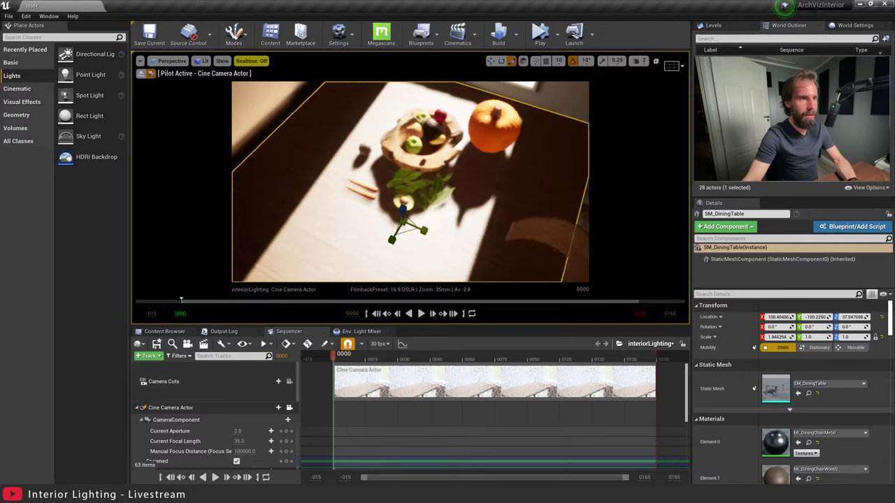
right_drag(434, 232, 450, 186)
key(s)
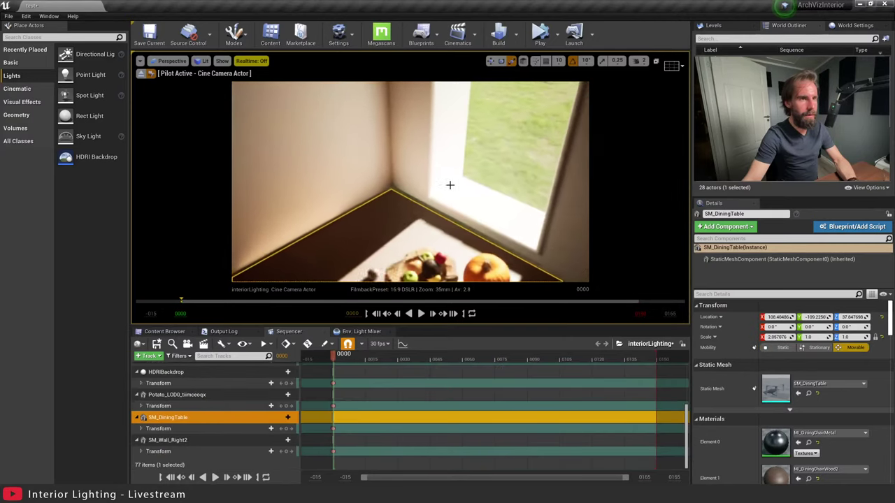
Lower the HDRI backdrop seen through the window further.
click(515, 167)
right_drag(515, 167, 475, 248)
drag(472, 166, 467, 269)
right_drag(478, 210, 587, 269)
key(Escape)
Frame the cine camera closely on the fruit bowl, pumpkin and leaves, at about X 183, Y -65, Z 128.
right_drag(409, 182, 431, 183)
right_drag(478, 209, 478, 210)
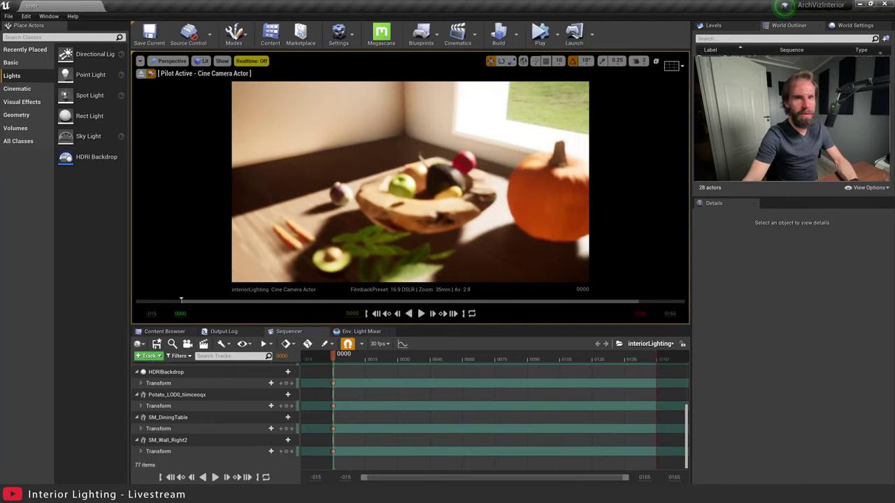
right_drag(436, 173, 436, 173)
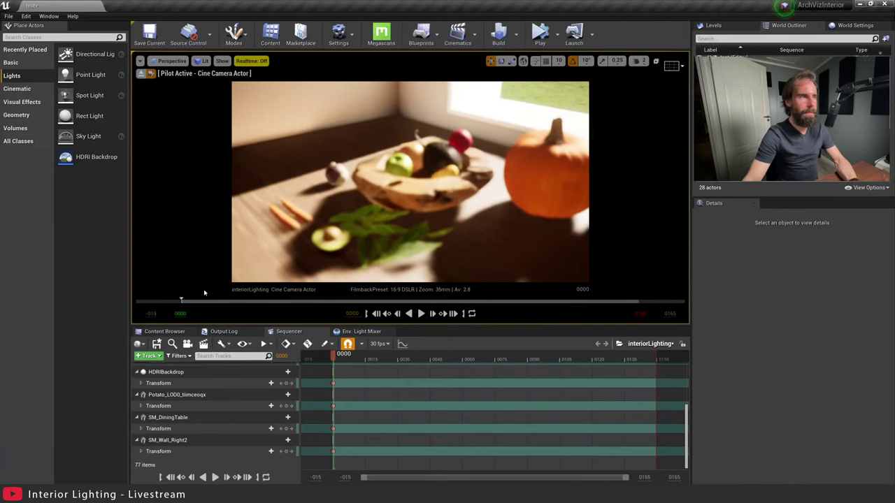
Delete the SM_Wall_Right2, SM_DiningTable, potato and HDRIBackdrop tracks from the sequence.
scroll(208, 366, up, 3)
scroll(190, 381, down, 3)
click(167, 440)
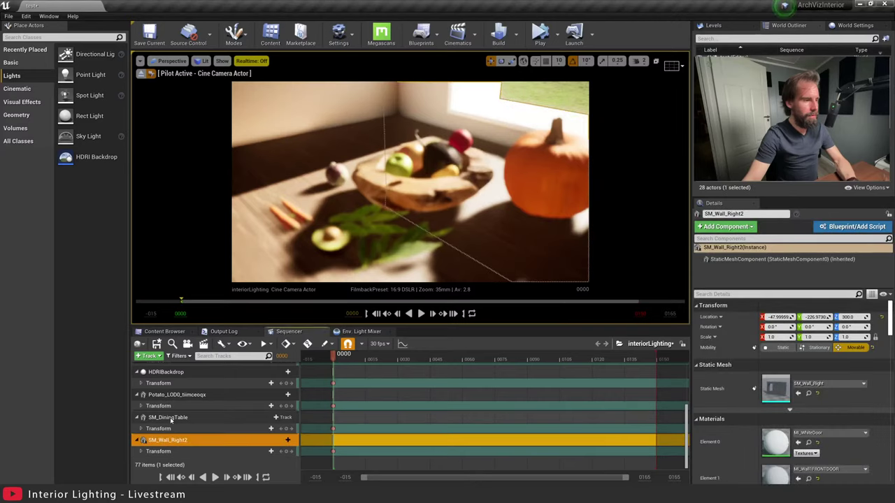
shift+click(171, 417)
shift+click(175, 394)
key(Delete)
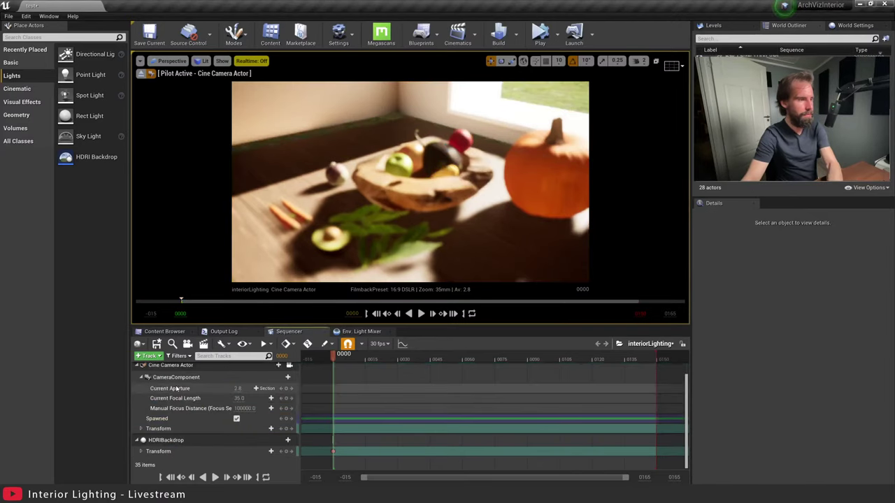
click(174, 439)
key(Delete)
scroll(174, 441, up, 1)
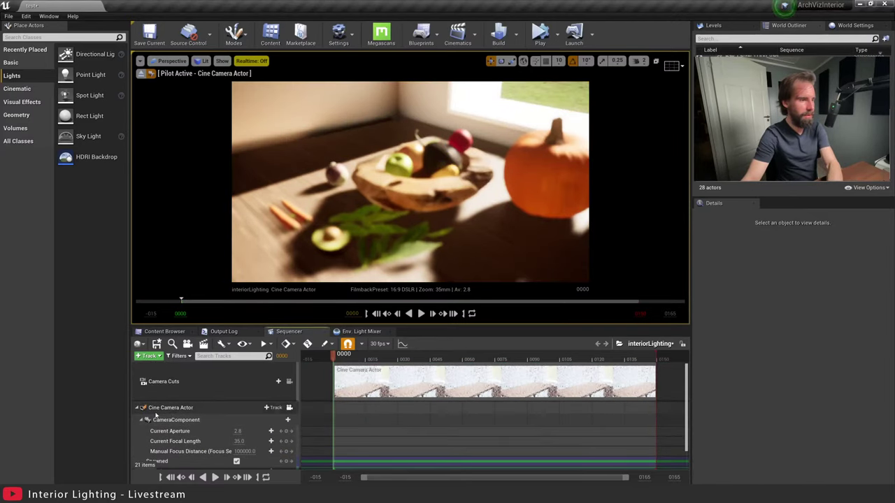
Set the Cine Camera Actor's manual focus distance to about 96.35 to bring the table arrangement into focus.
click(139, 407)
click(183, 406)
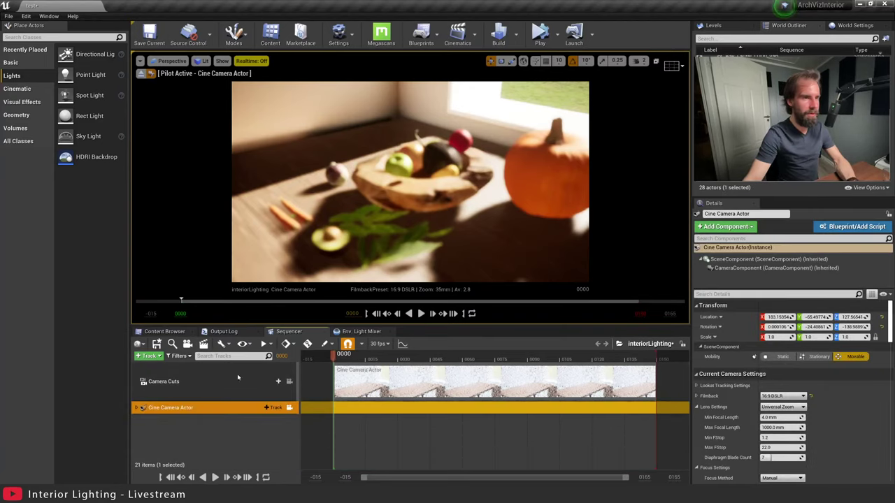
click(139, 408)
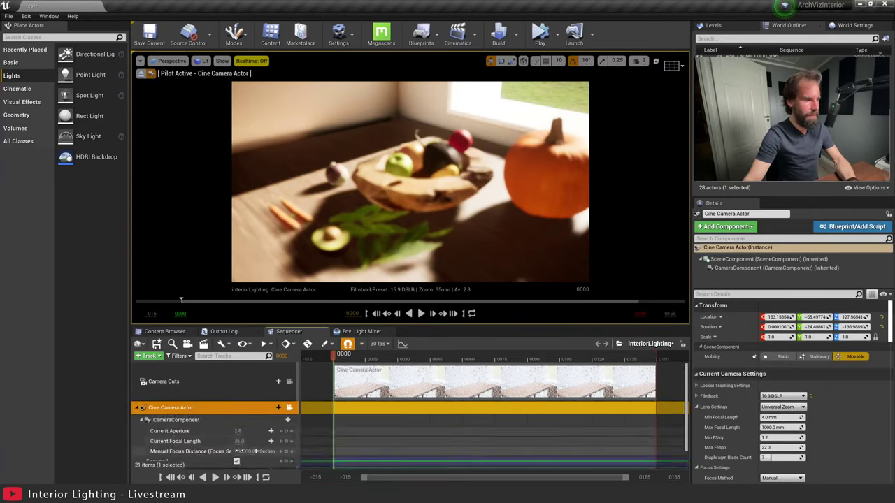
key(ctrl+r)
drag(244, 451, 273, 451)
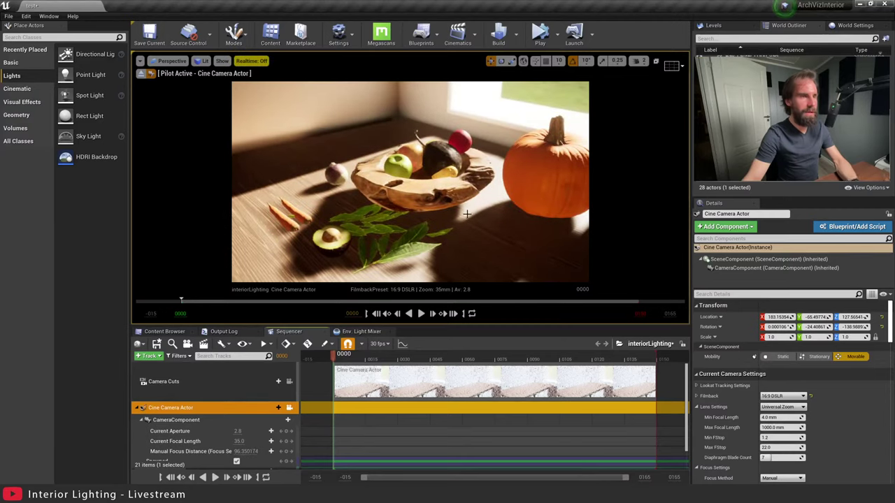
key(Escape)
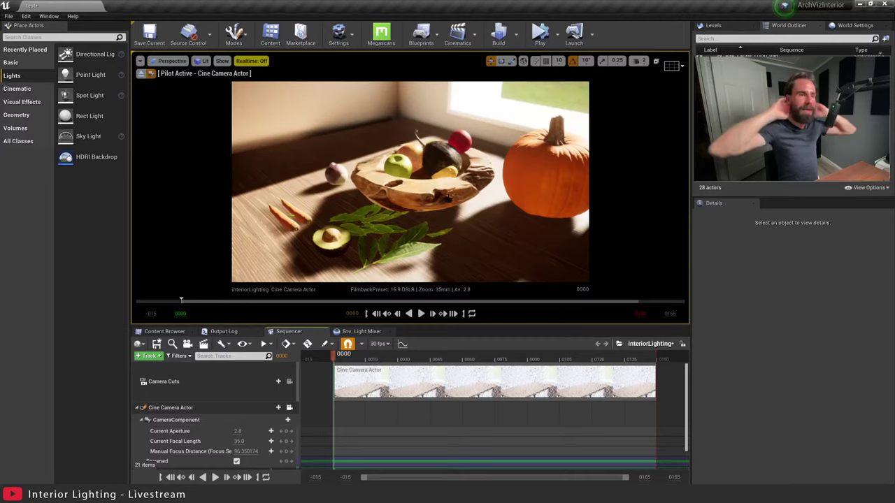
Leave the cine camera's view and detach World Settings into a floating window showing the Lightmass settings.
mouse_move(453, 189)
right_down()
mouse_move(451, 118)
mouse_move(447, 184)
right_up()
click(290, 407)
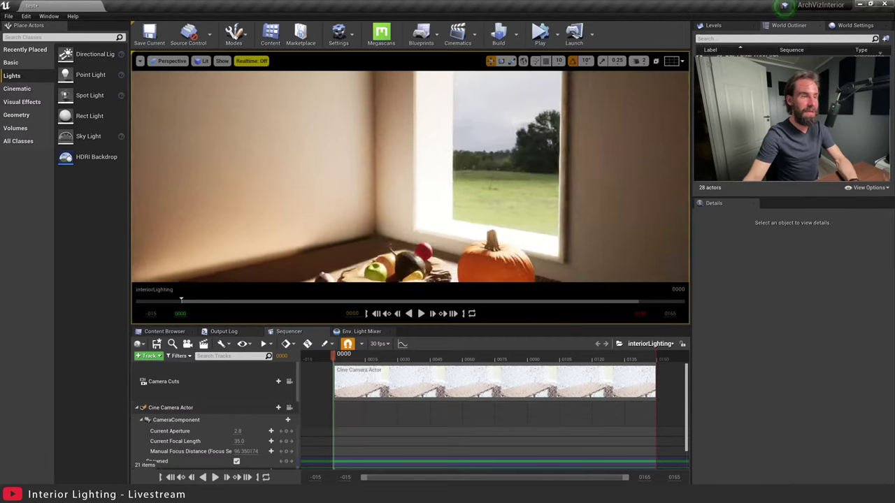
mouse_move(359, 155)
right_down()
mouse_move(377, 155)
mouse_move(359, 154)
right_up()
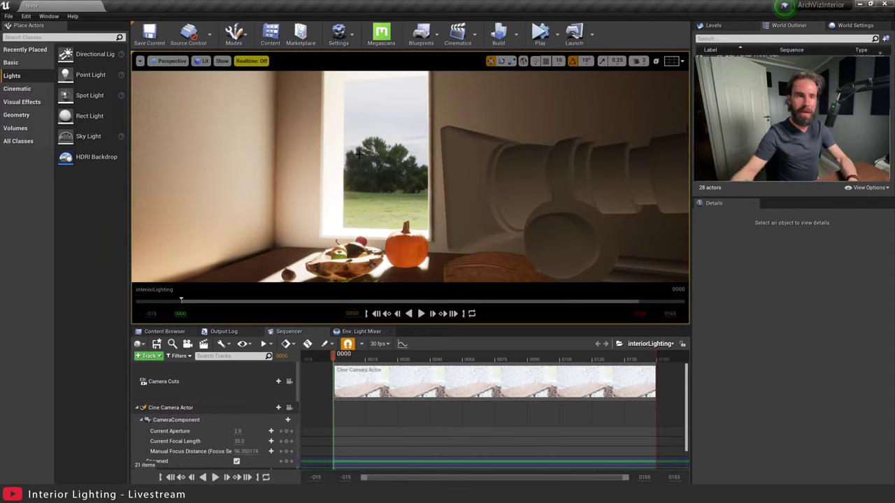
click(851, 28)
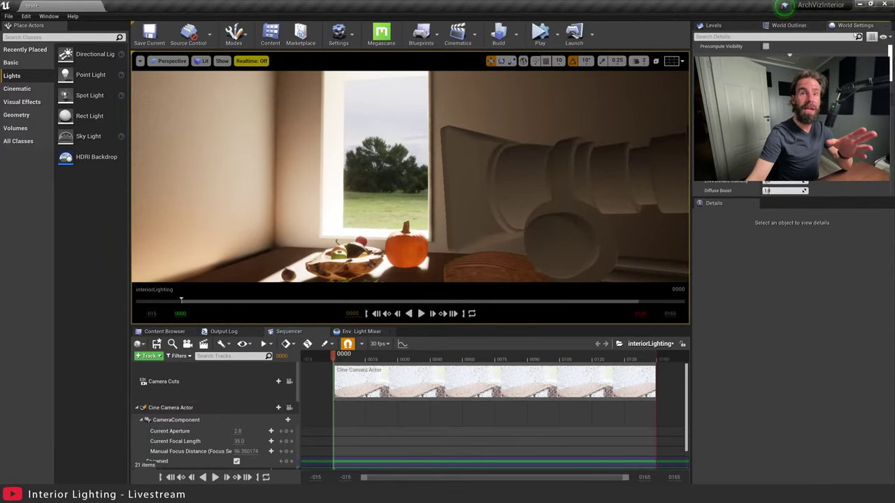
drag(861, 27, 485, 123)
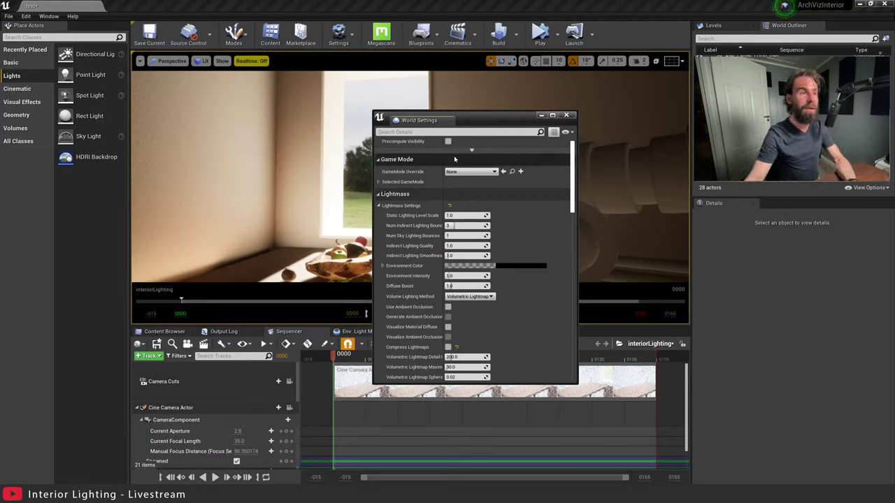
Enable Force No Precomputed Lighting in World Settings, build the level to apply it, and close the floating settings window.
click(423, 131)
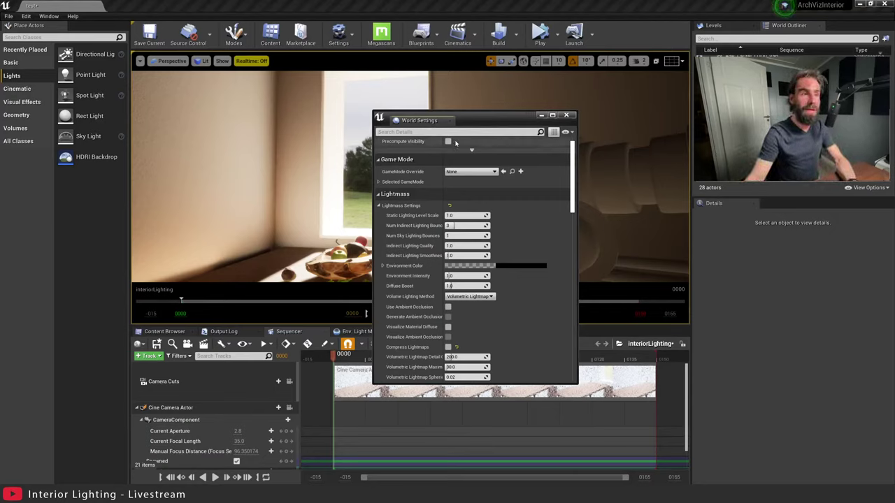
text(force)
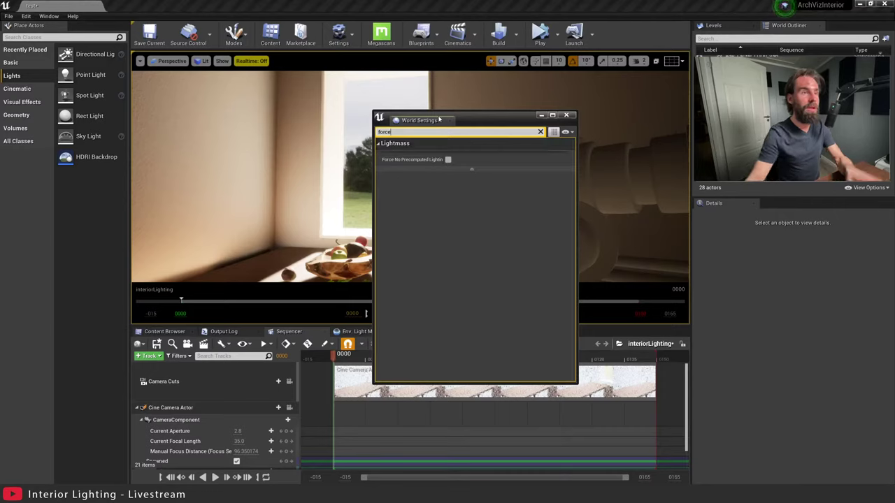
click(463, 160)
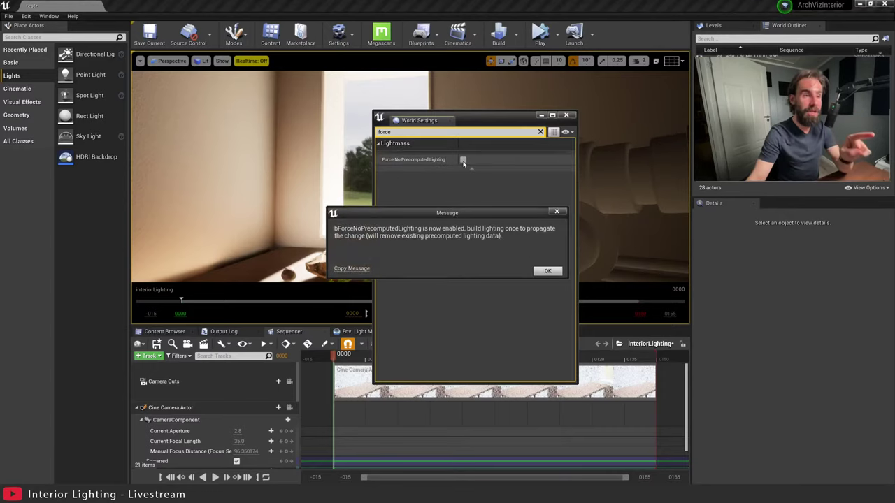
click(546, 273)
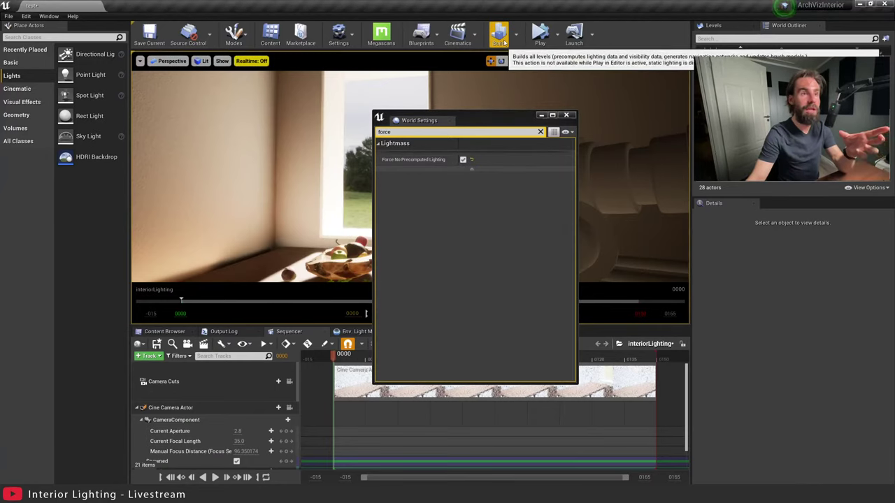
click(502, 41)
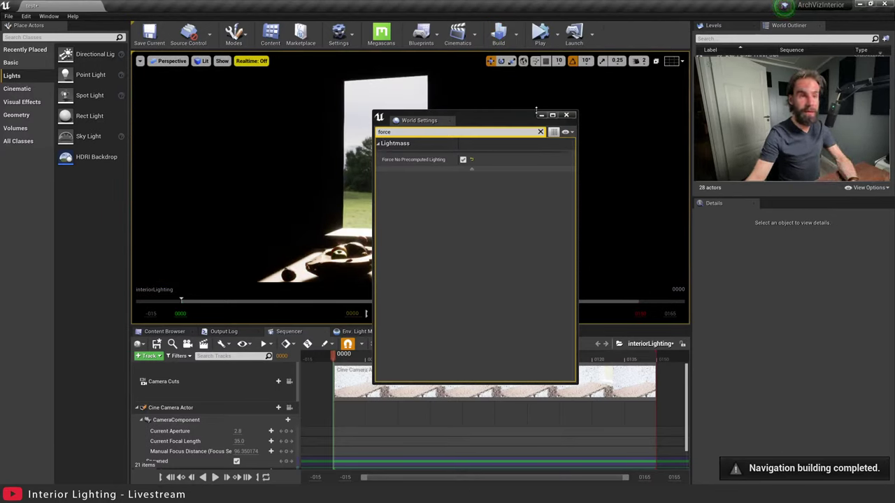
click(567, 115)
Force all ray tracing effects on with the console command r.RayTracing.ForceAllRayTracingEffects 1.
right_drag(532, 181, 424, 193)
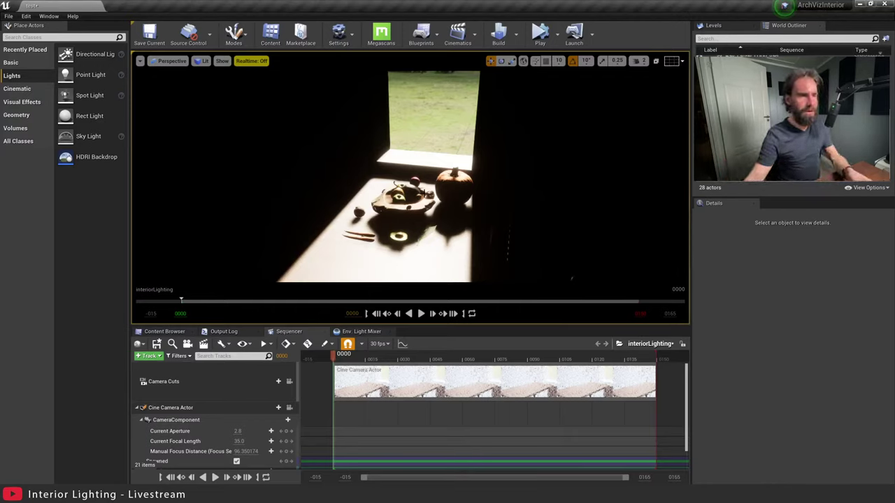
right_drag(423, 189, 413, 190)
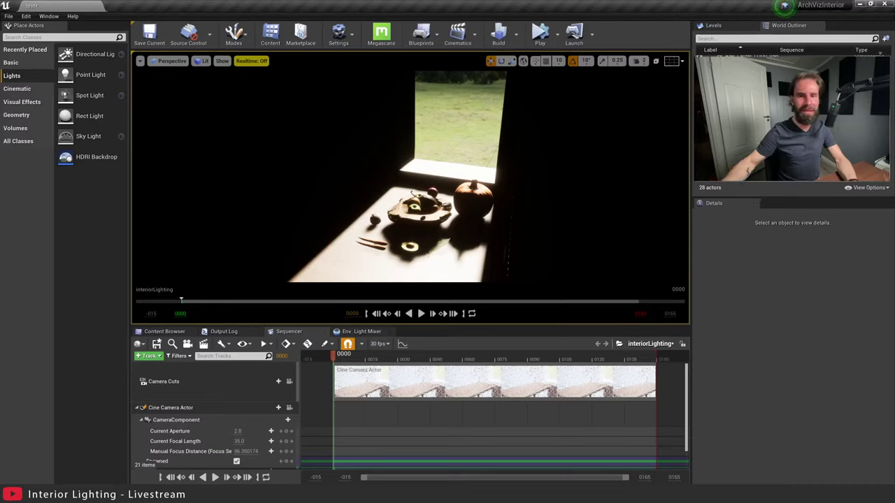
right_drag(472, 168, 480, 197)
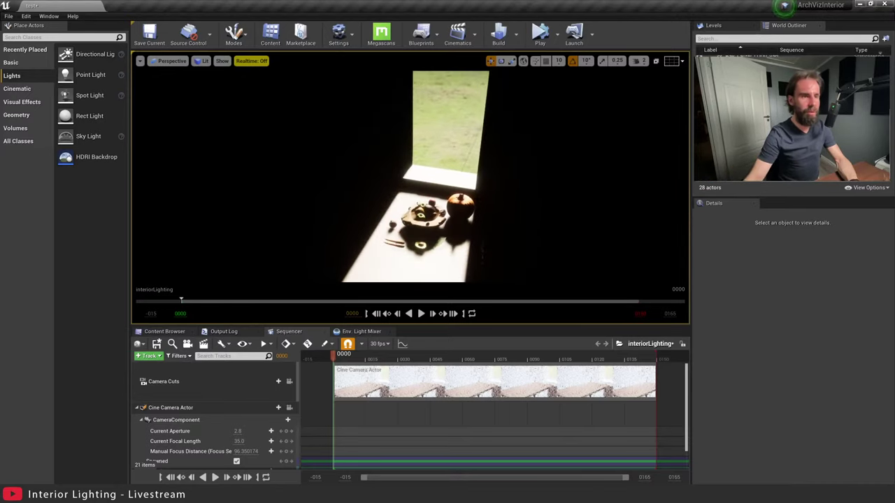
key(grave)
key(Up)
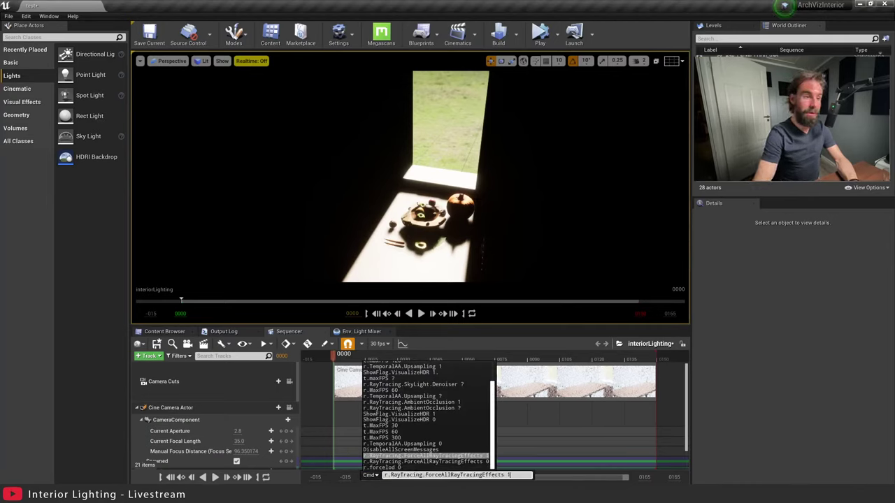
key(Return)
right_drag(458, 150, 408, 155)
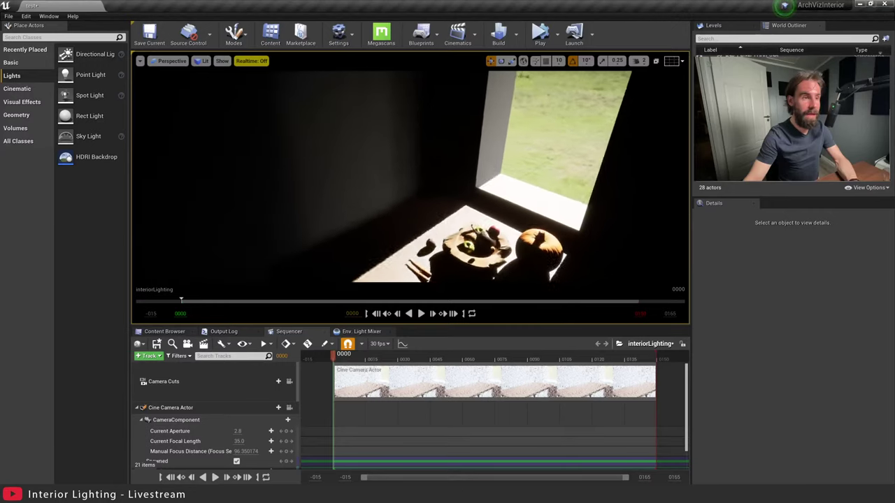
right_drag(400, 190, 459, 157)
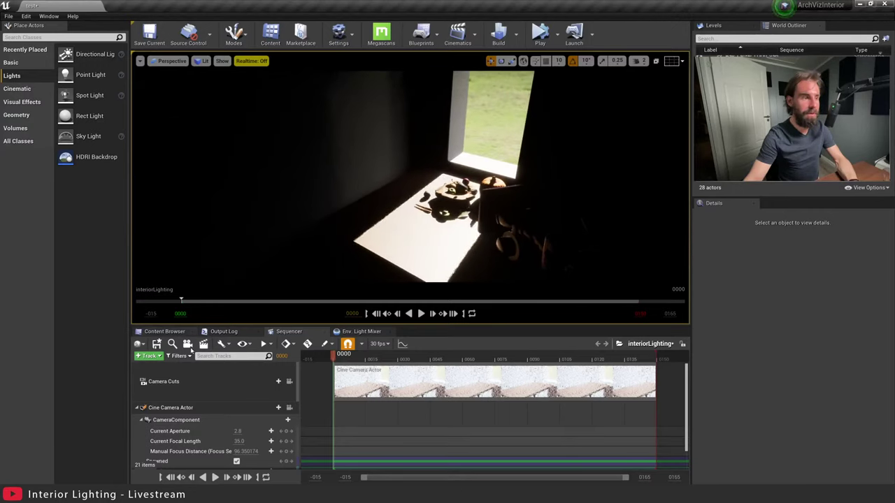
Pilot the Cine Camera Actor and set the PostProcessVolume's ray tracing global illumination type to Final Gather.
click(288, 408)
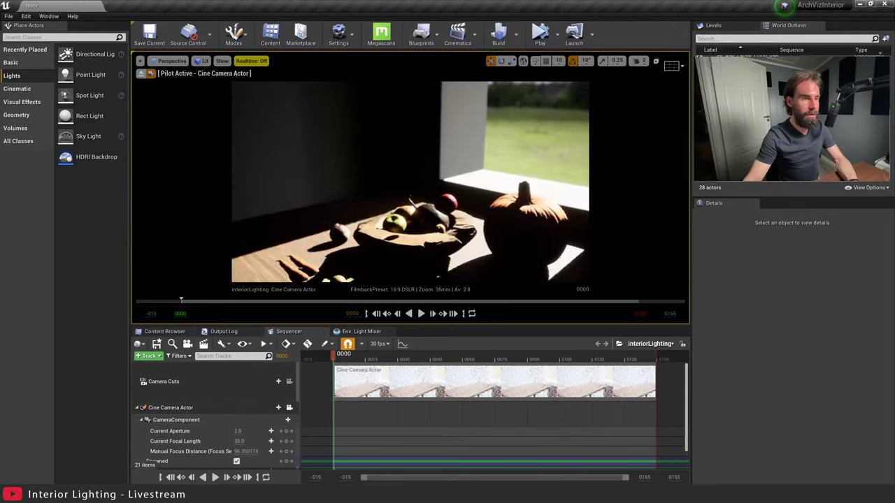
right_drag(410, 181, 388, 196)
click(745, 140)
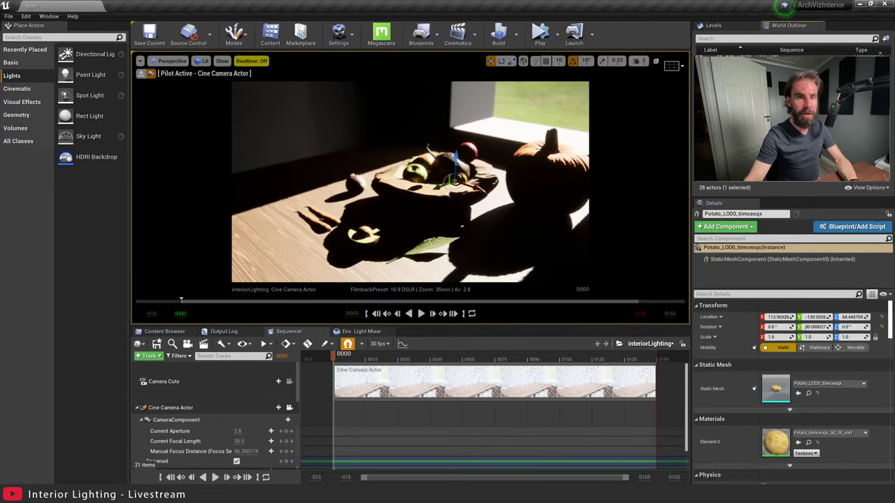
click(745, 130)
click(745, 225)
click(744, 224)
text(ray)
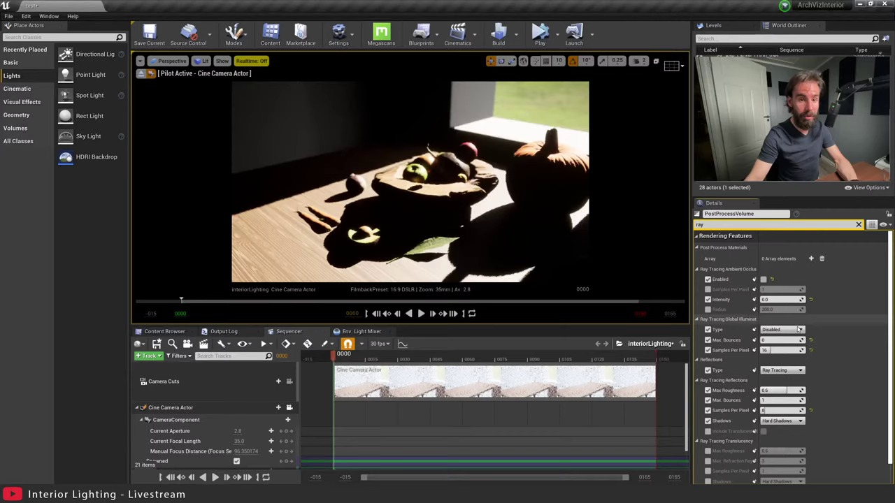
click(798, 330)
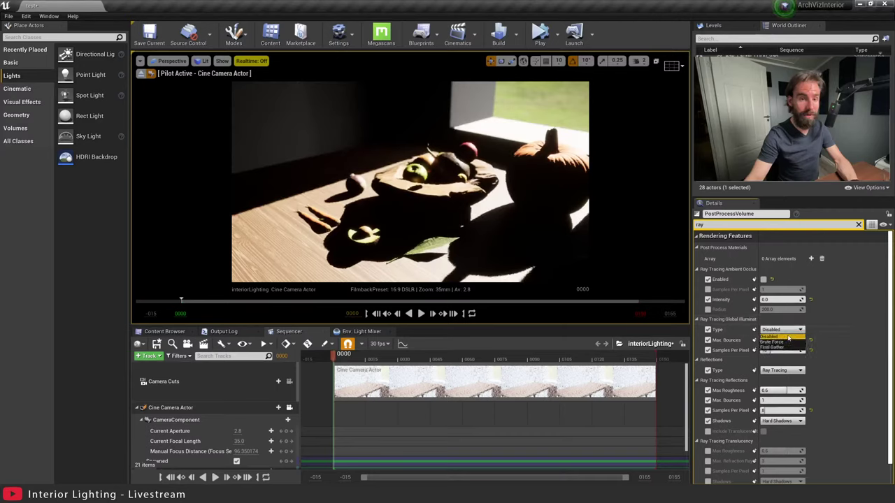
click(776, 347)
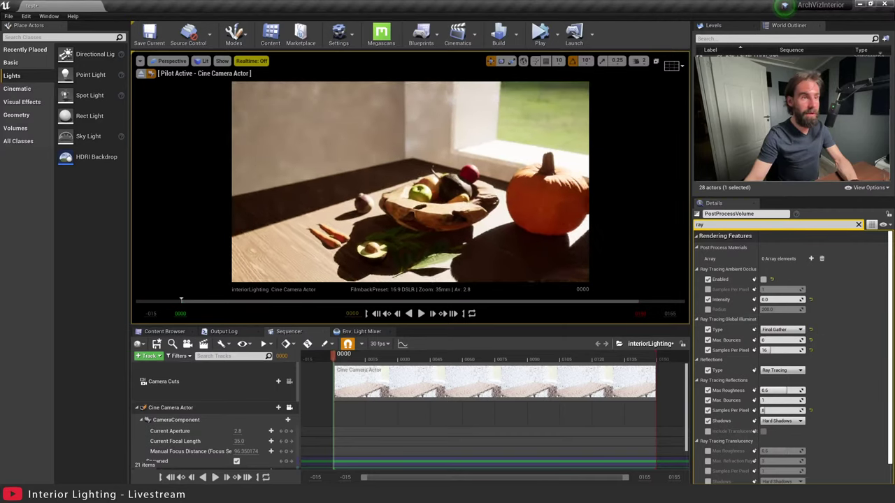
Select the fruit, vegetables, leaves and bowl without the walls and table, and move them together along the dining table.
right_drag(434, 234, 456, 188)
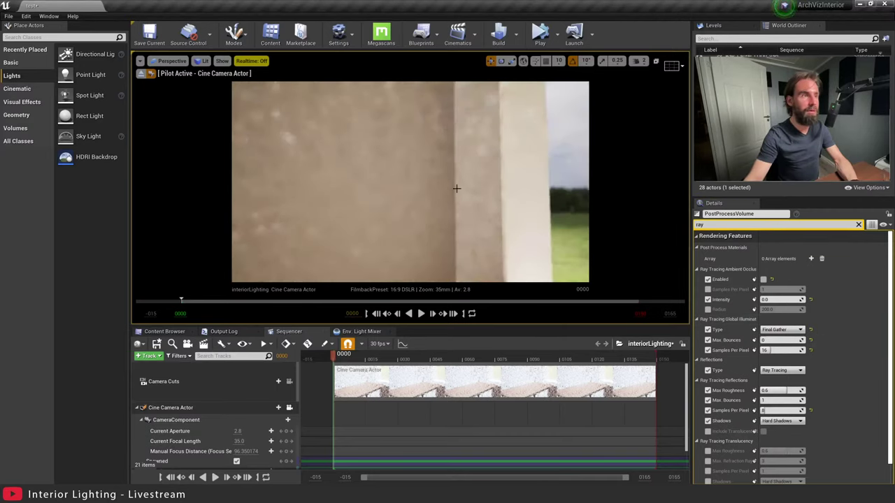
right_drag(375, 200, 404, 200)
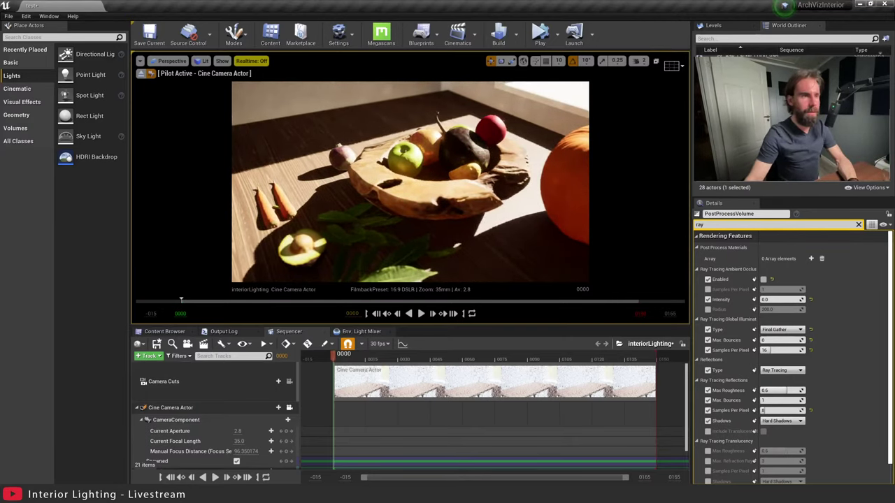
key(s)
mouse_move(460, 153)
right_down()
mouse_move(451, 131)
mouse_move(459, 153)
right_up()
click(478, 121)
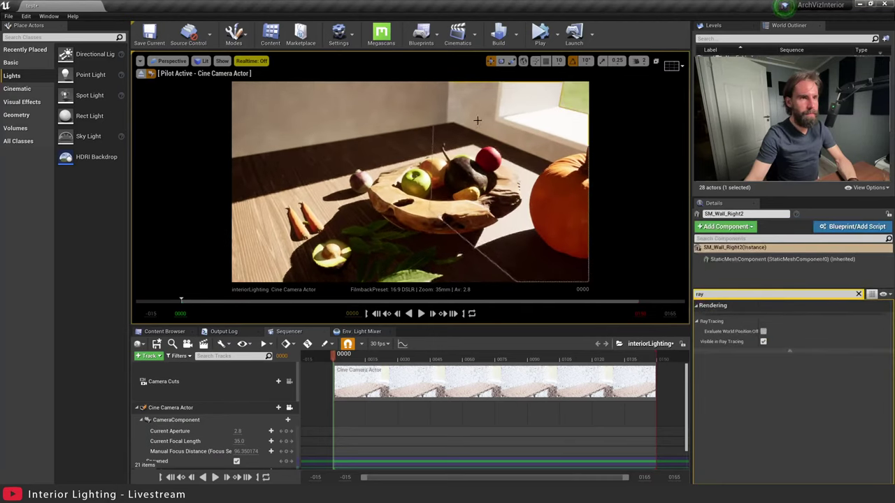
right_drag(492, 110, 492, 109)
ctrl+alt+drag(546, 276, 545, 276)
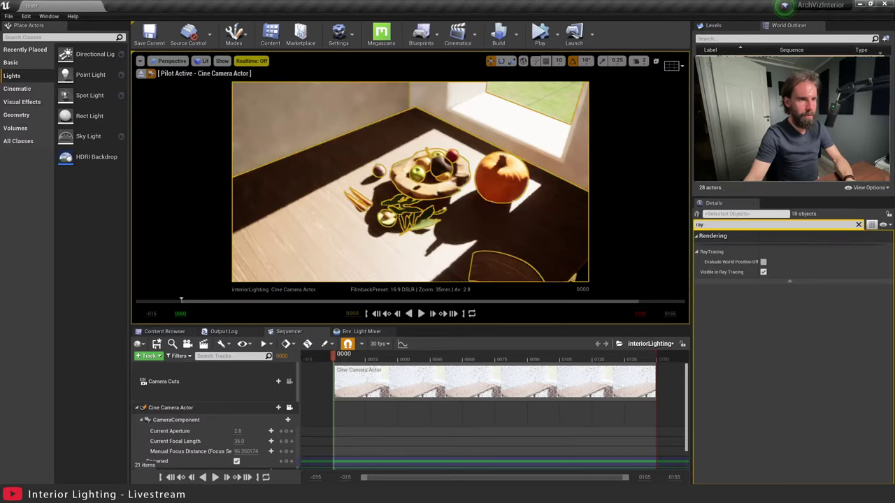
ctrl+click(543, 97)
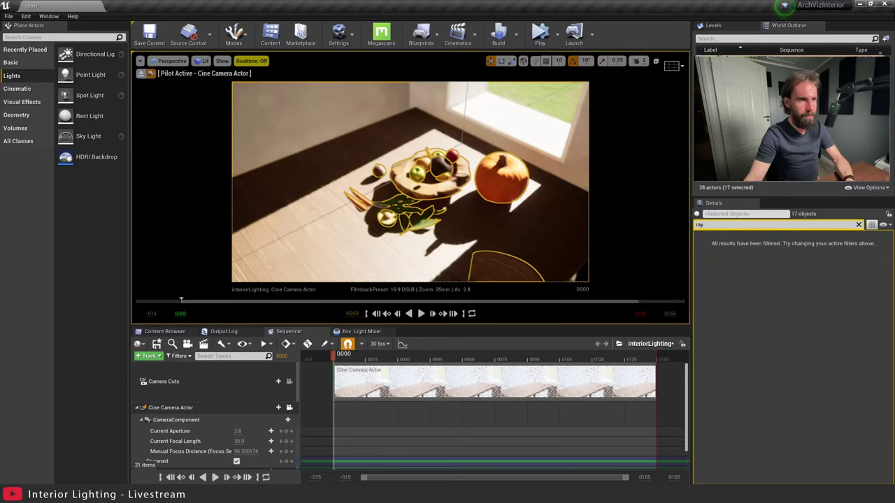
right_drag(324, 167, 324, 168)
ctrl+click(323, 168)
right_drag(475, 233, 479, 216)
ctrl+click(475, 233)
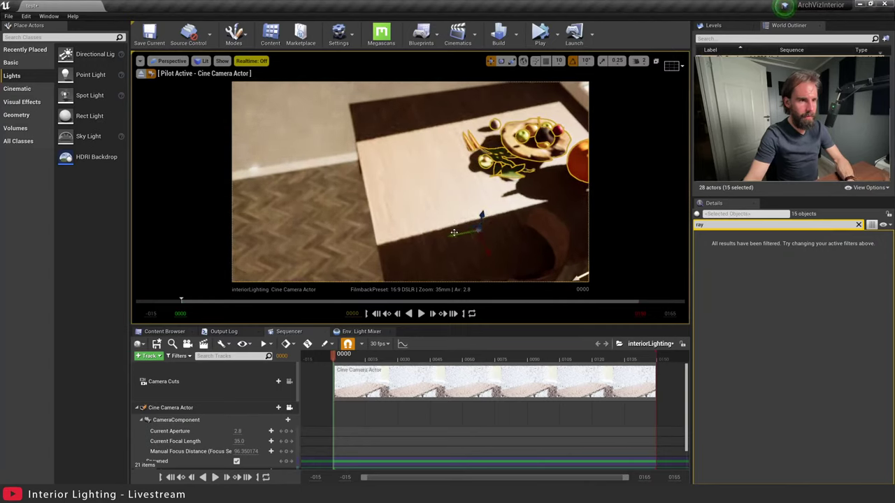
drag(454, 233, 396, 250)
Delete the chair beside the dining table.
click(407, 234)
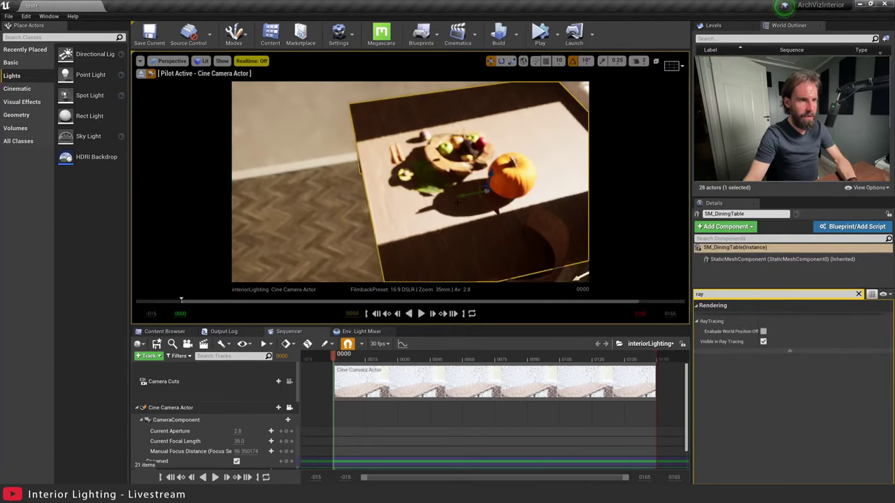
right_drag(408, 234, 408, 234)
key(Delete)
Move the dining table together with its food arrangement sideways, so the arrangement sits outside the window's direct sunlight.
right_drag(582, 270, 391, 148)
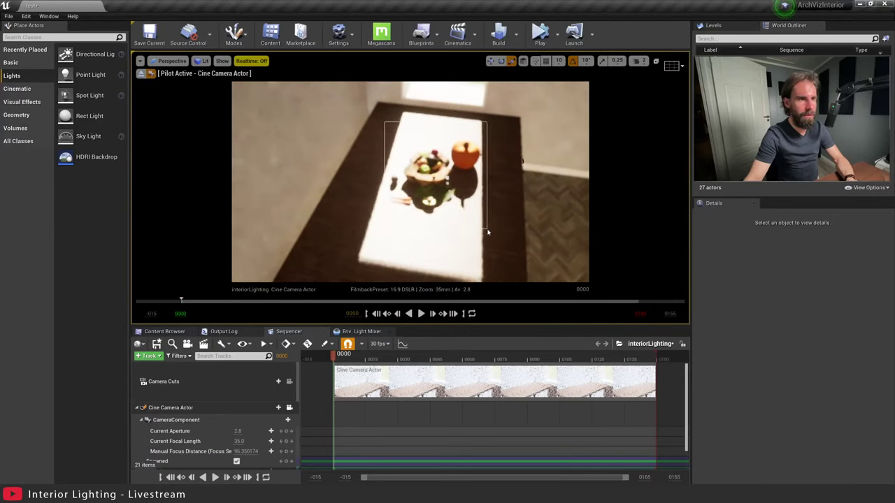
ctrl+alt+drag(487, 231, 487, 232)
drag(412, 203, 502, 218)
right_drag(502, 218, 488, 232)
click(371, 223)
right_drag(371, 223, 371, 223)
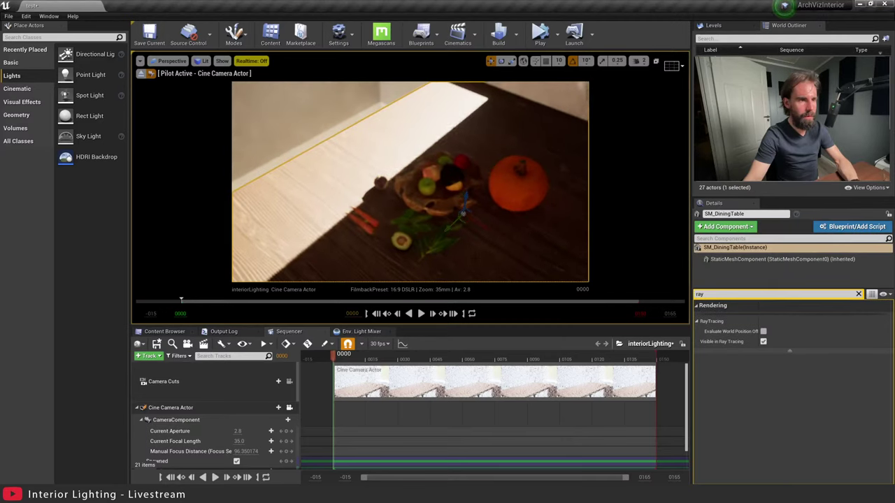
key(s)
right_drag(437, 203, 409, 180)
Stop piloting the cine camera and move the SM_Wall_Front2 wall outward, away from the dining table, to widen the room.
click(410, 180)
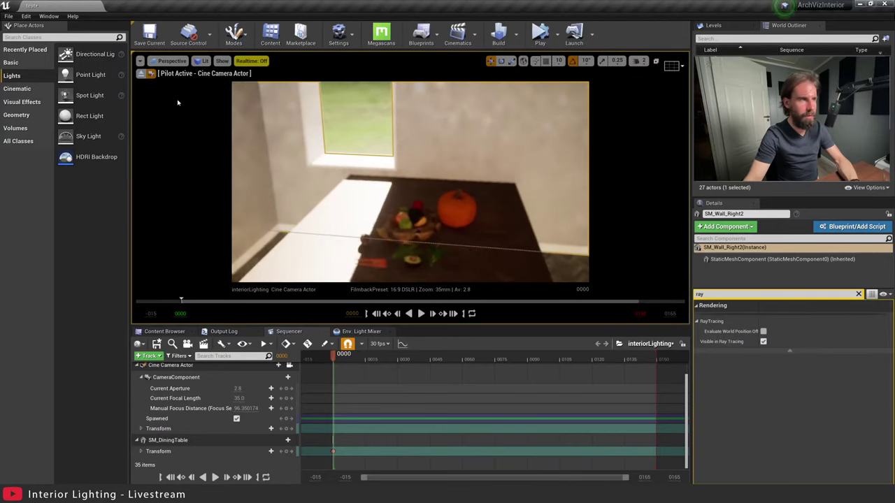
click(140, 74)
right_drag(294, 126, 295, 125)
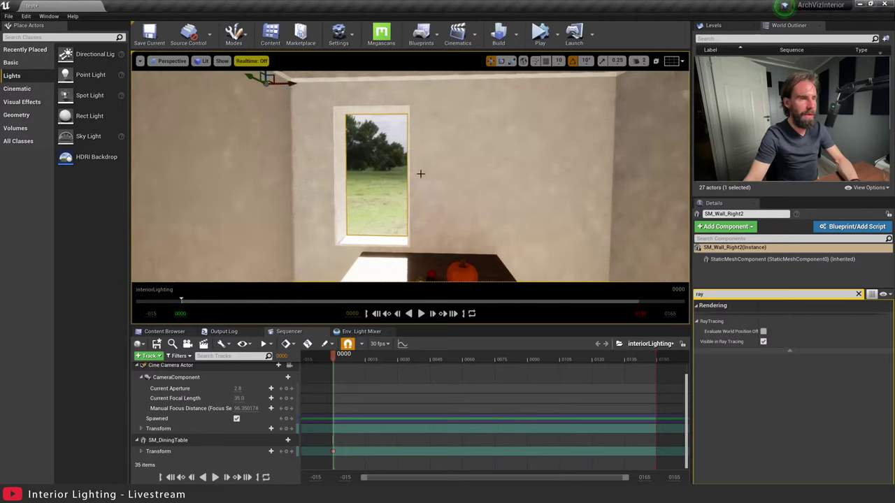
right_drag(420, 173, 438, 218)
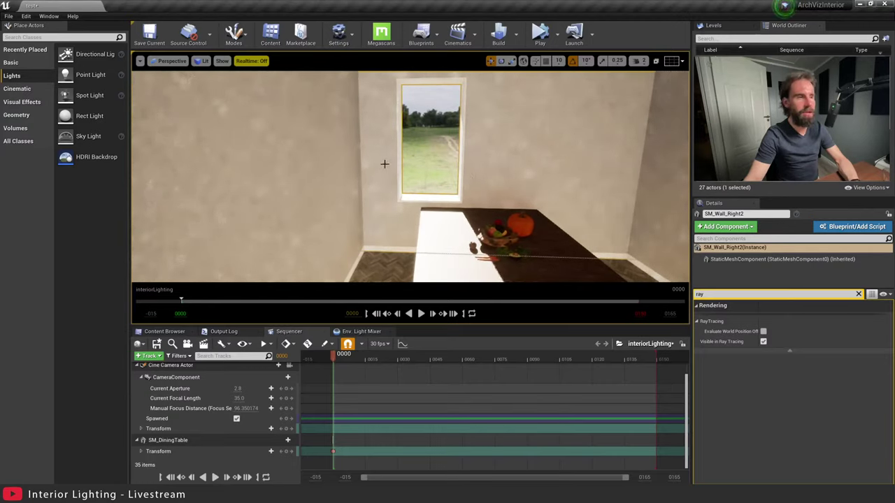
right_drag(332, 214, 202, 226)
right_drag(420, 163, 419, 163)
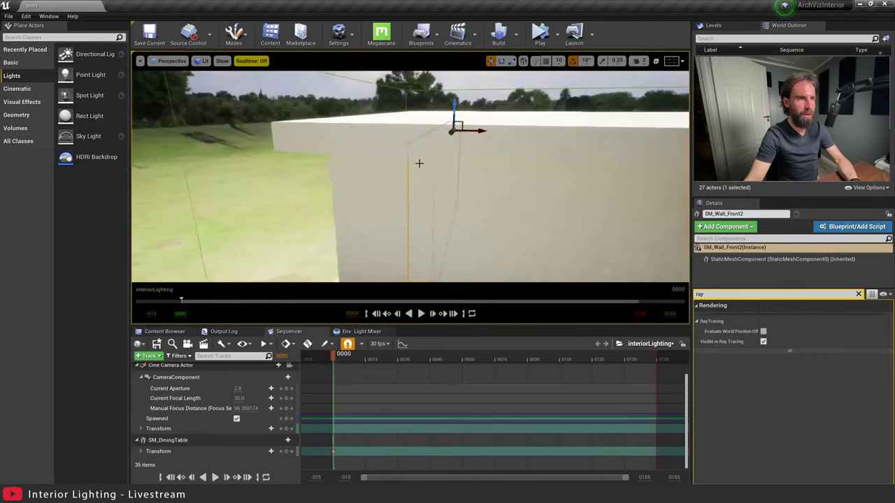
right_drag(478, 184, 376, 143)
right_drag(480, 127, 481, 126)
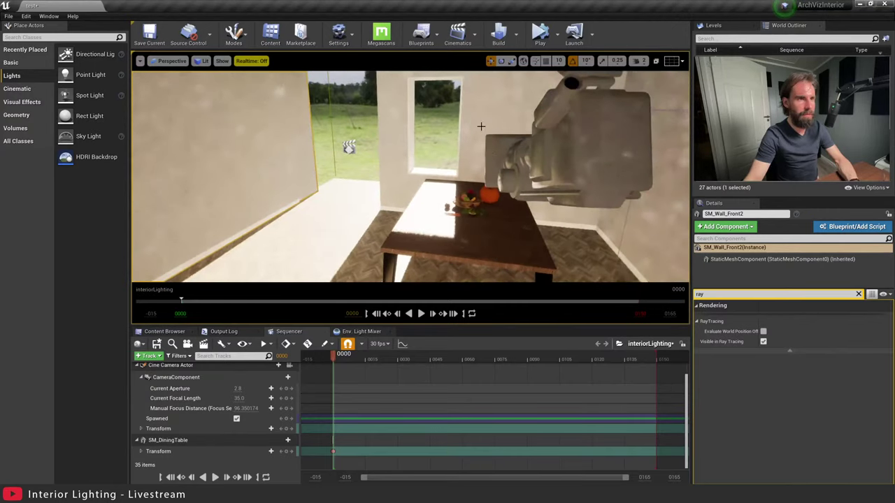
Duplicate the SM_Wall_Right2 window wall and slide the copy sideways to close the gap beside it.
right_drag(470, 160, 361, 92)
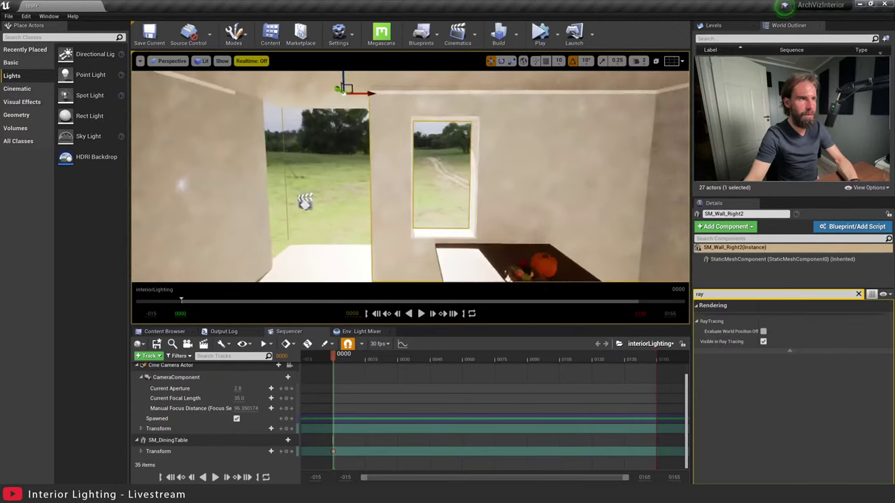
alt+drag(362, 92, 68, 91)
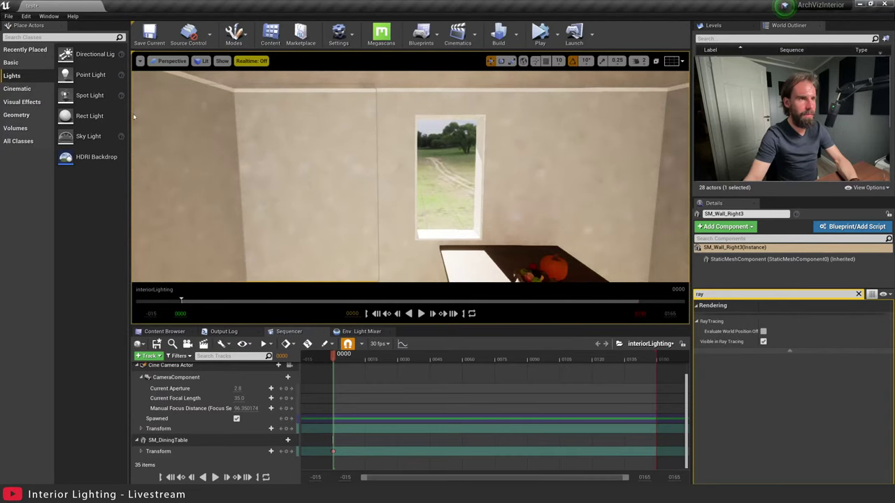
key(Escape)
Select the dining table together with all the food on it and move the group sideways into the window's sunlight.
right_drag(134, 117, 140, 161)
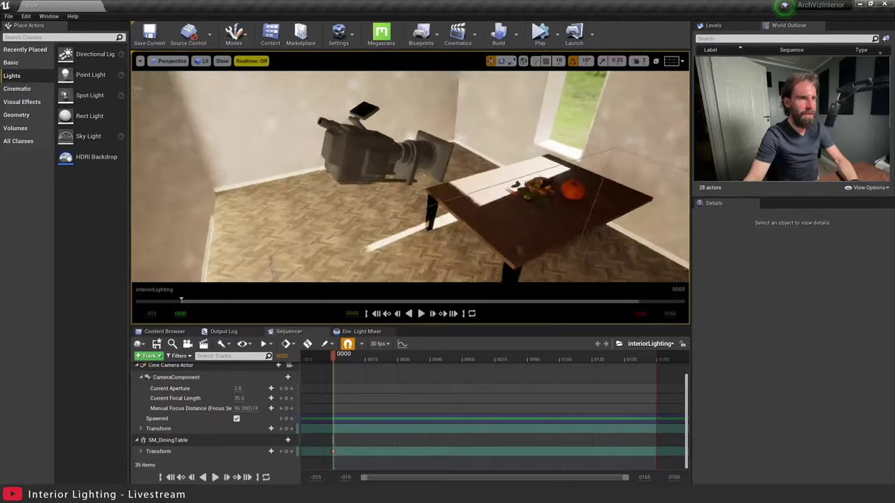
mouse_move(409, 176)
right_down()
mouse_move(447, 176)
mouse_move(489, 196)
mouse_move(433, 182)
mouse_move(412, 224)
mouse_move(412, 175)
right_up()
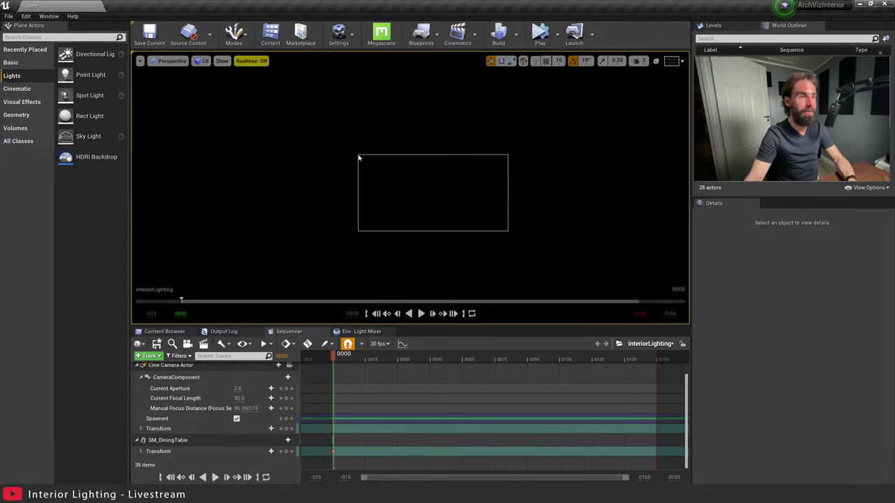
ctrl+alt+drag(359, 158, 359, 158)
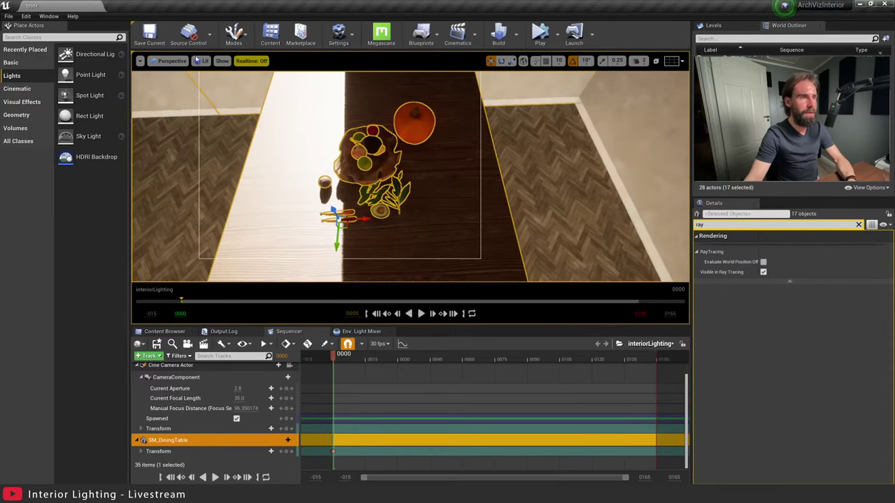
click(531, 171)
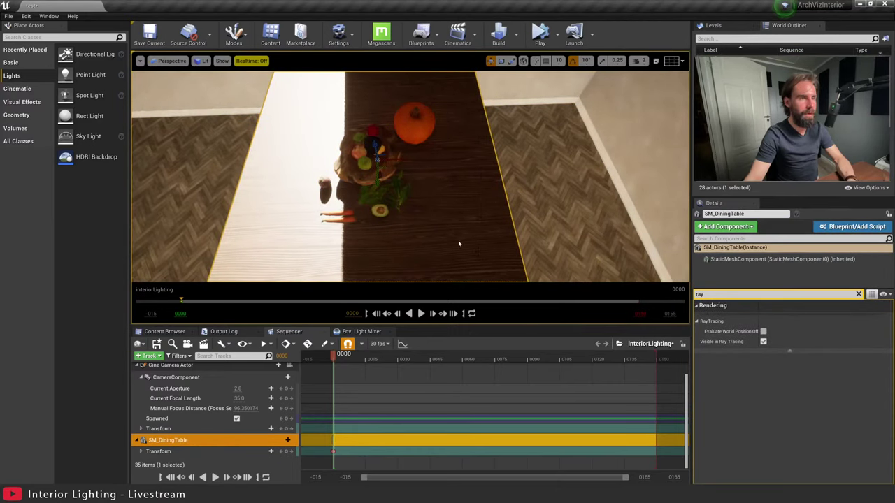
ctrl+alt+drag(213, 97, 213, 96)
right_drag(515, 141, 458, 108)
ctrl+click(514, 142)
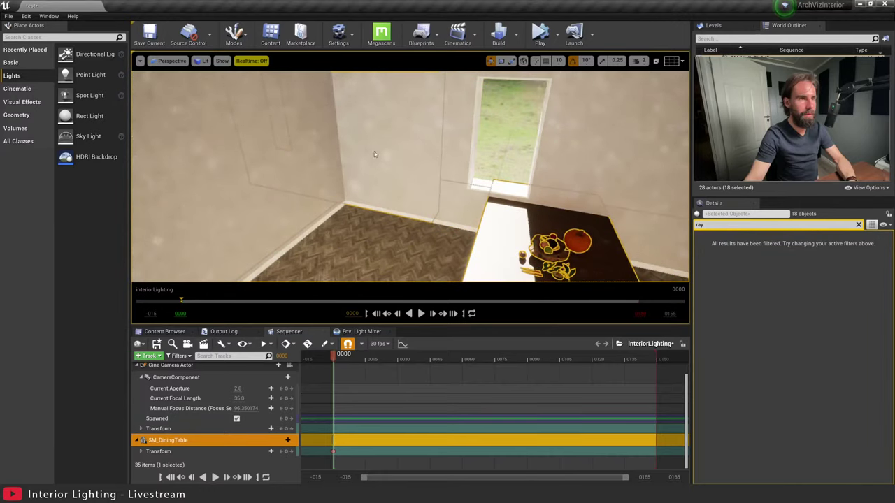
right_drag(356, 218, 424, 260)
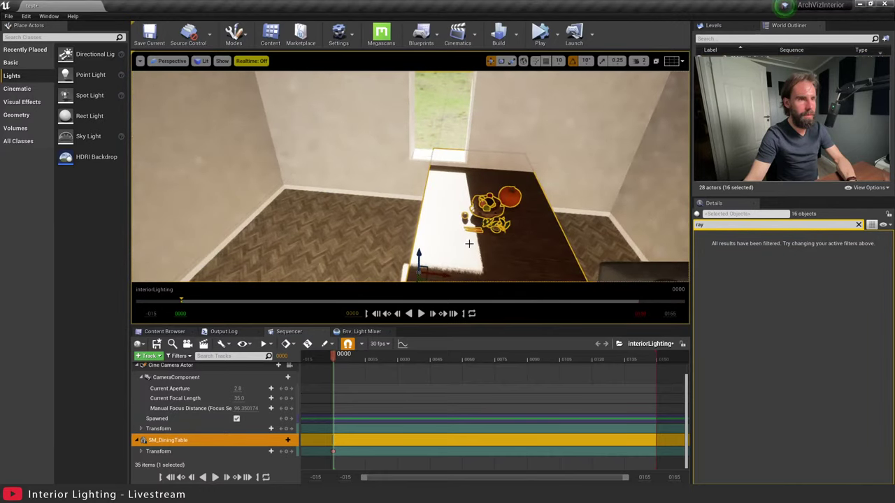
right_drag(468, 243, 542, 231)
Pilot the Cine Camera Actor and frame the sunlit food bowl and pumpkin from above the table.
click(168, 61)
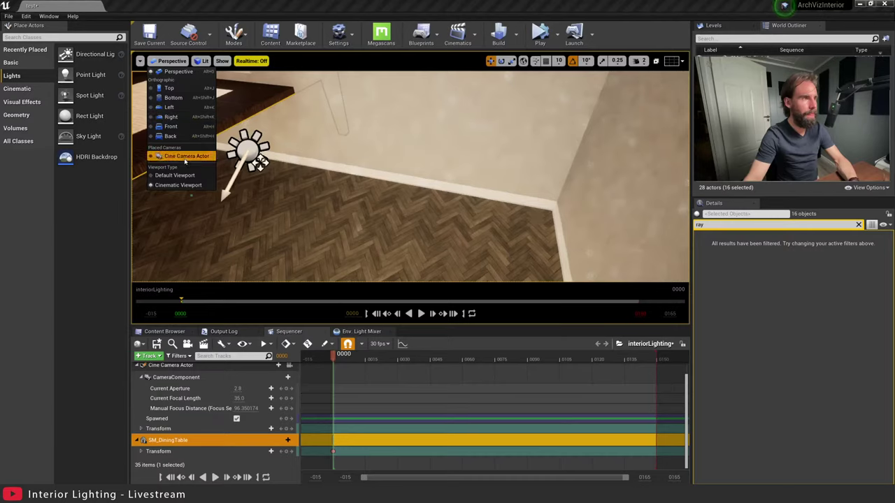
click(184, 156)
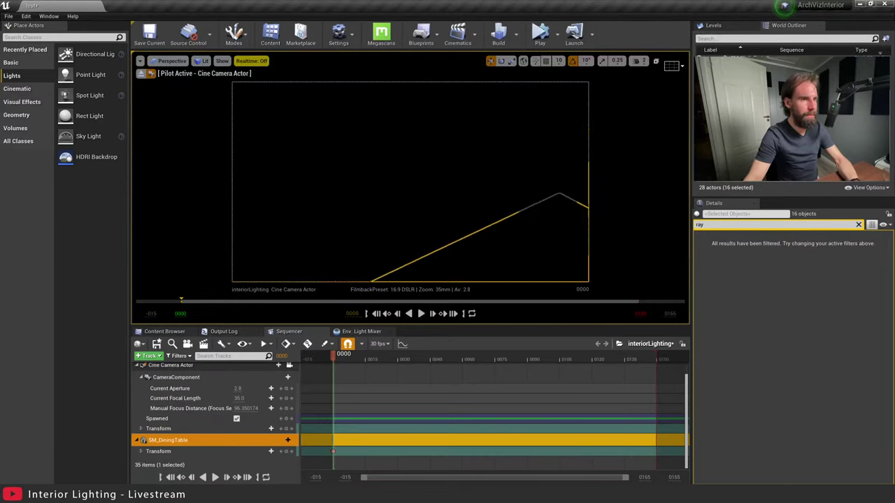
mouse_move(495, 189)
right_down()
mouse_move(466, 235)
mouse_move(479, 243)
mouse_move(471, 260)
mouse_move(496, 189)
right_up()
click(495, 189)
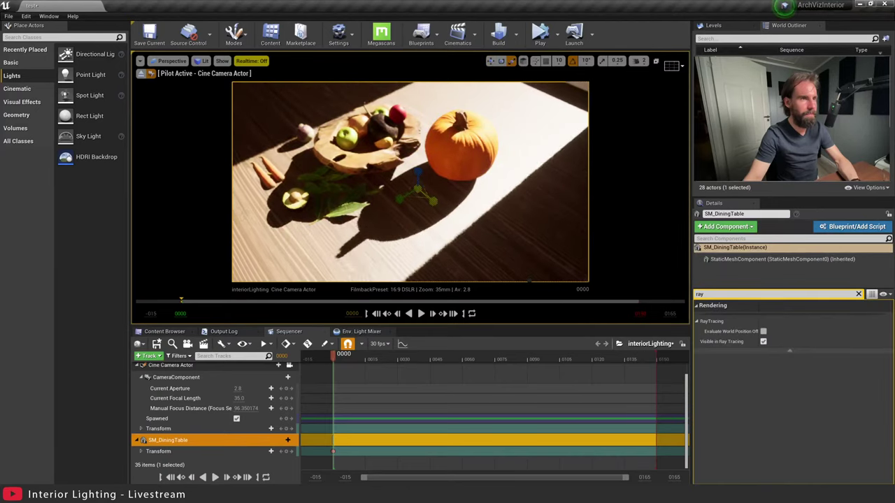
right_drag(419, 195, 391, 150)
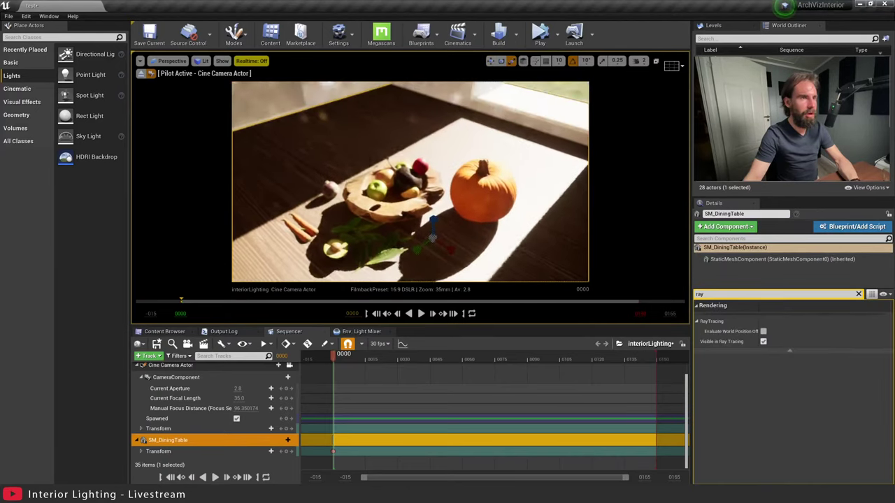
right_drag(486, 180, 482, 177)
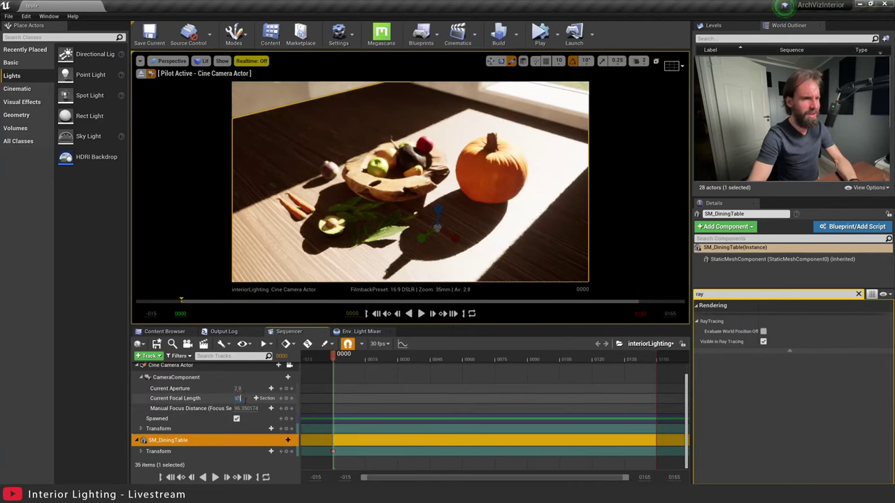
Set the cine camera's focal length to 85 mm and its manual focus distance to about 204.75, framing the food.
key(Return)
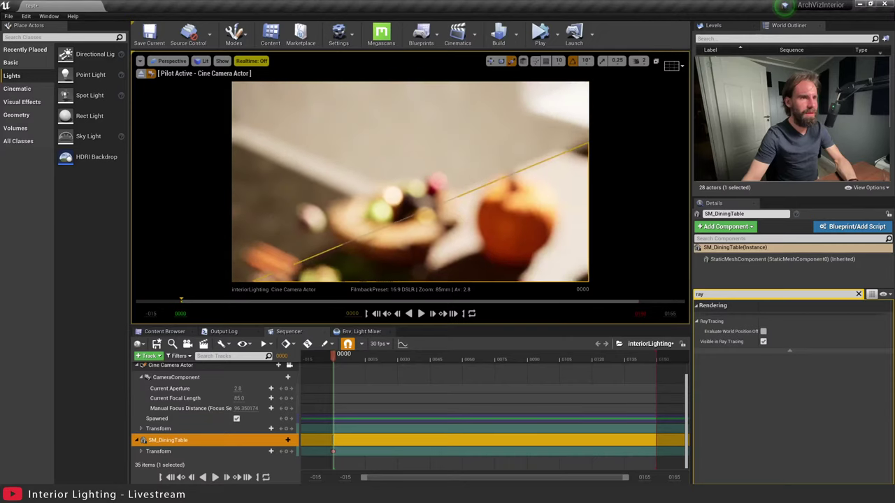
right_drag(409, 182, 410, 223)
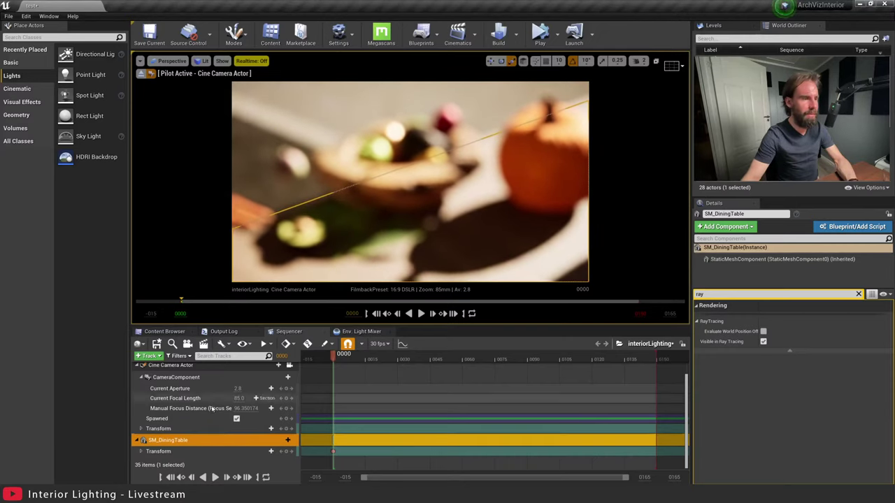
drag(239, 409, 260, 408)
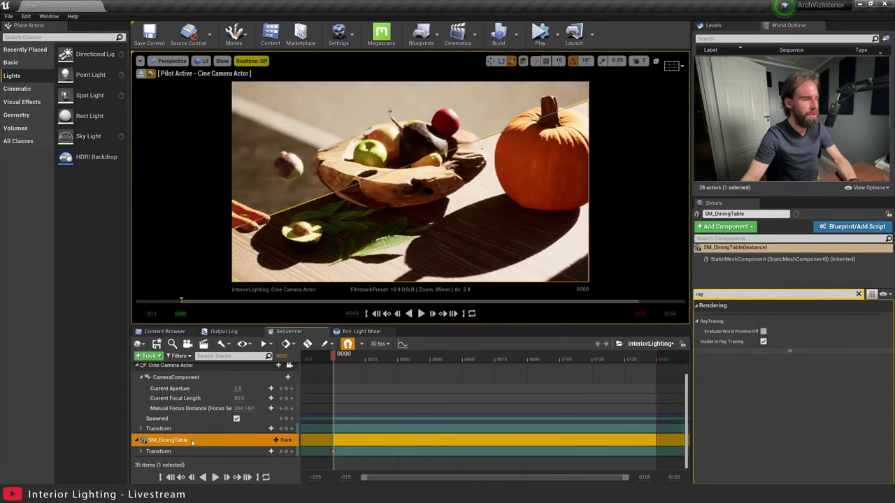
Delete the SM_DiningTable track from the sequence and slide the dining table back underneath the food arrangement.
key(Delete)
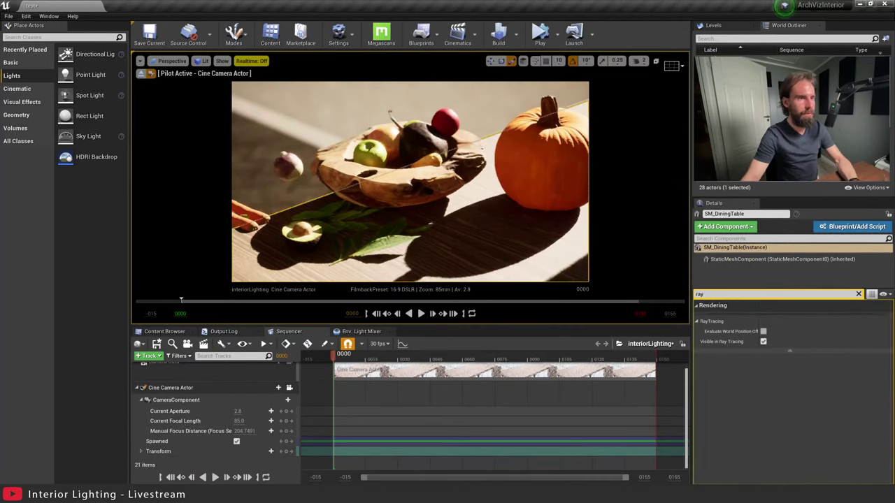
click(141, 73)
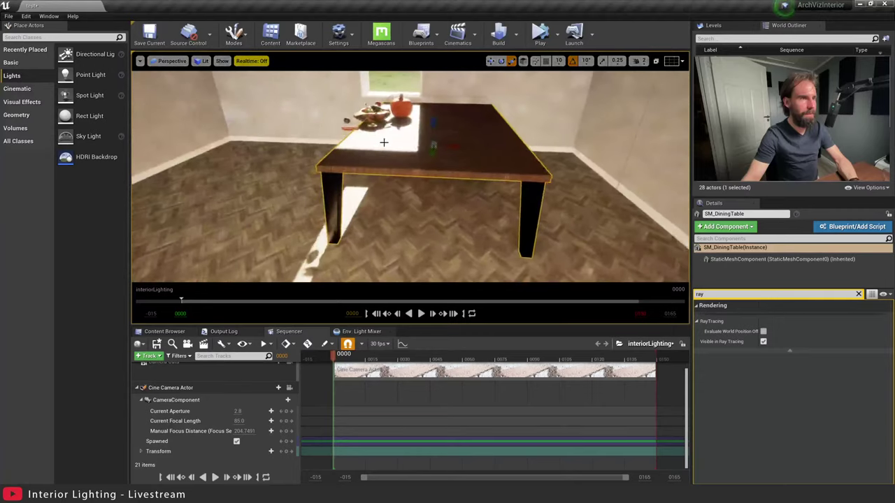
drag(450, 145, 405, 139)
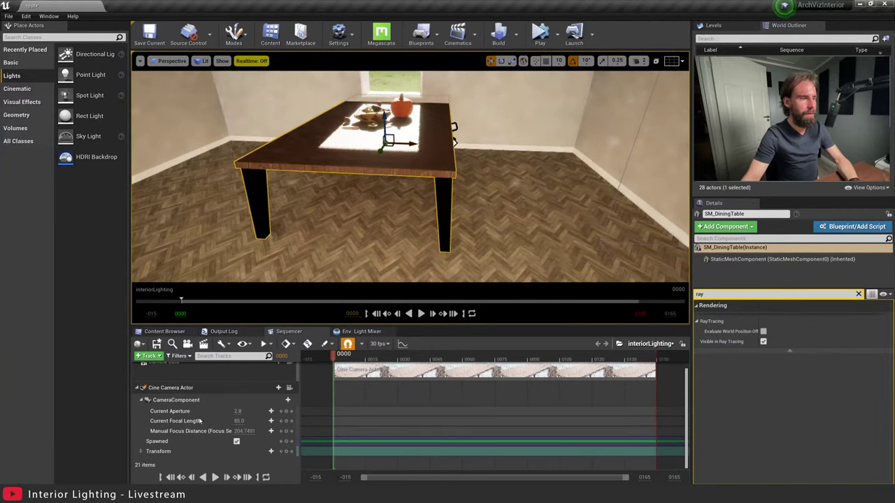
Look through the cine camera, reframe the food bowl beside the pumpkin, and turn on realtime viewport rendering.
click(288, 388)
key(Escape)
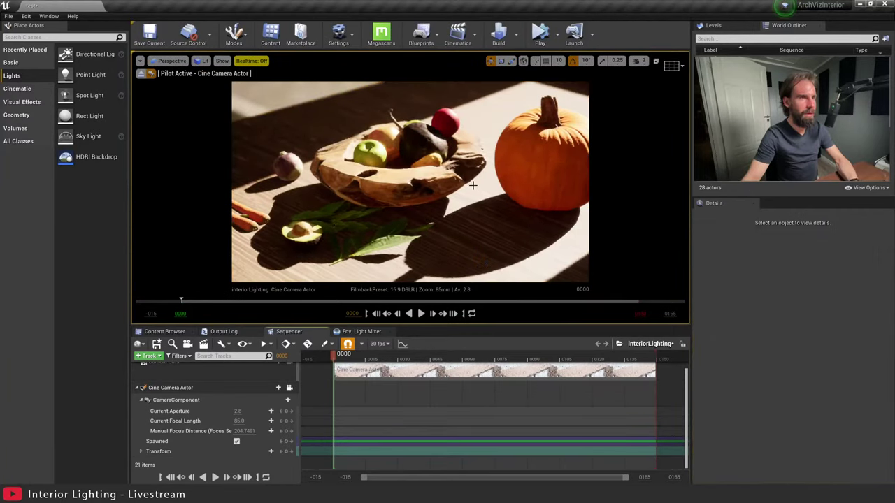
click(473, 185)
right_drag(505, 271, 518, 280)
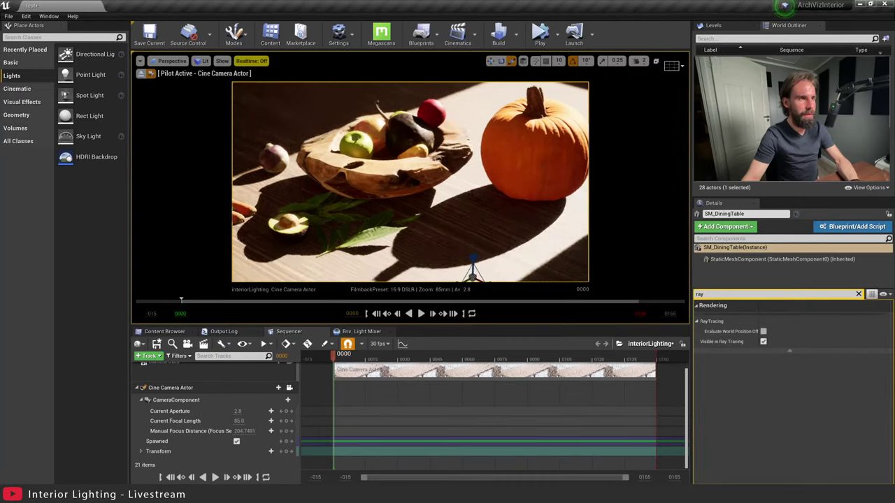
right_drag(410, 182, 383, 168)
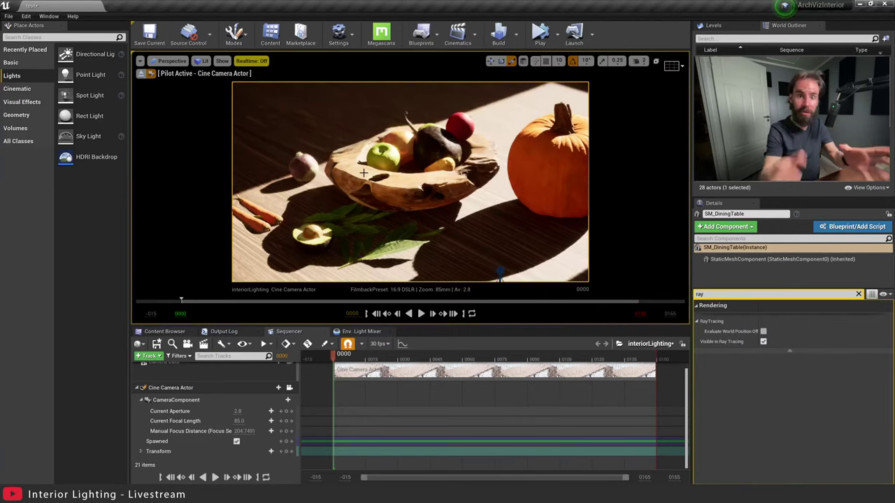
key(Escape)
right_drag(364, 173, 346, 153)
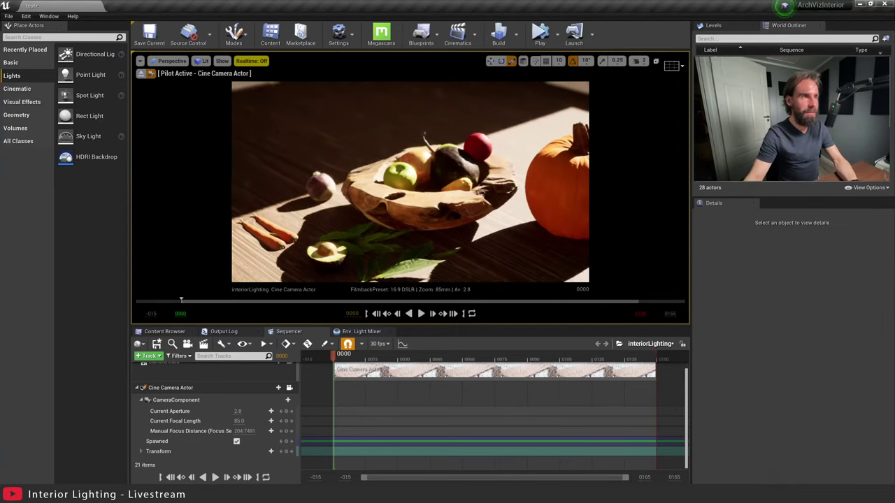
mouse_move(436, 204)
right_down()
mouse_move(461, 223)
mouse_move(458, 197)
mouse_move(433, 187)
right_up()
click(255, 61)
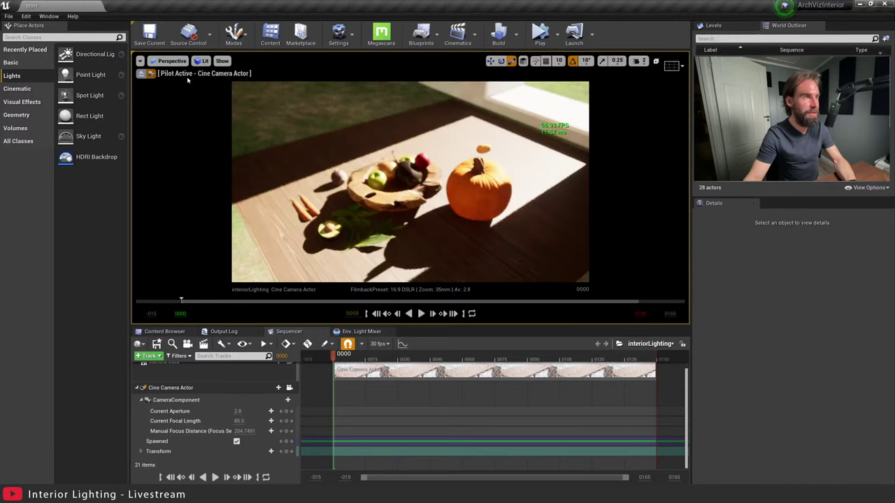
Stop piloting the camera and lower the HDRIBackdrop so its grass ground lies below the room's wooden floor.
scroll(409, 182, up, 5)
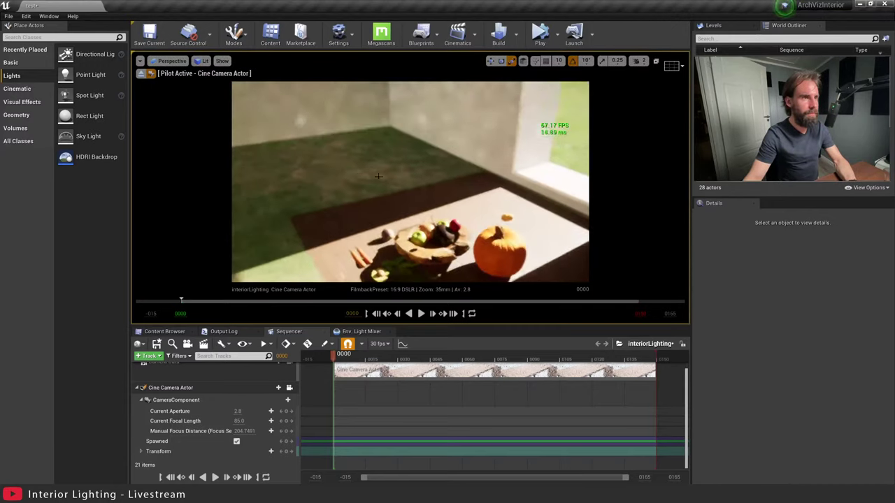
click(403, 141)
click(151, 73)
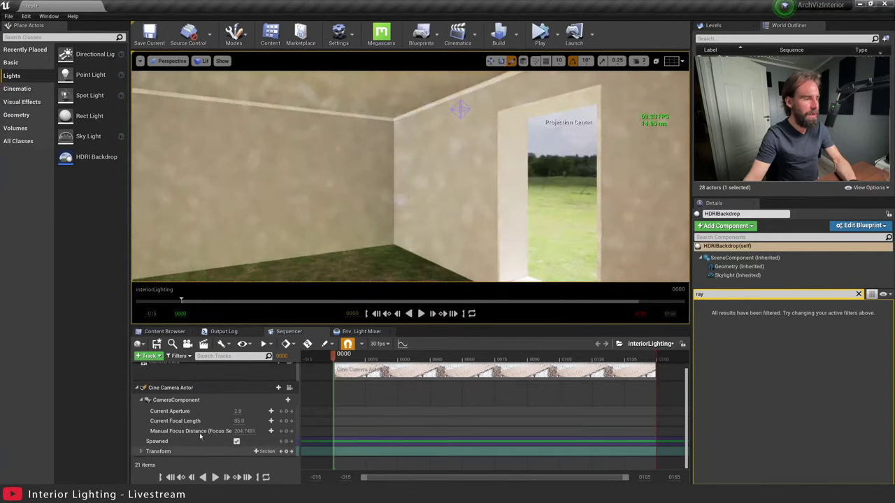
key(s)
right_drag(468, 214, 469, 214)
key(w)
key(w)
drag(462, 216, 462, 314)
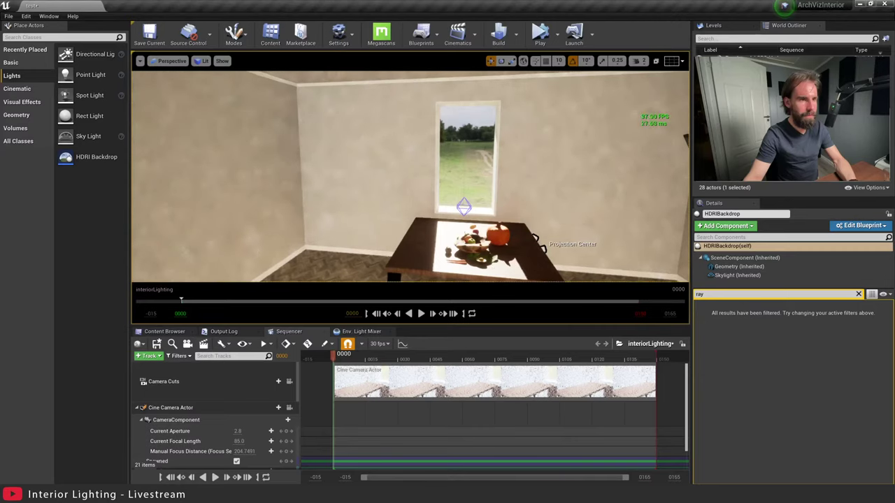
key(w)
right_drag(468, 214, 469, 214)
key(s)
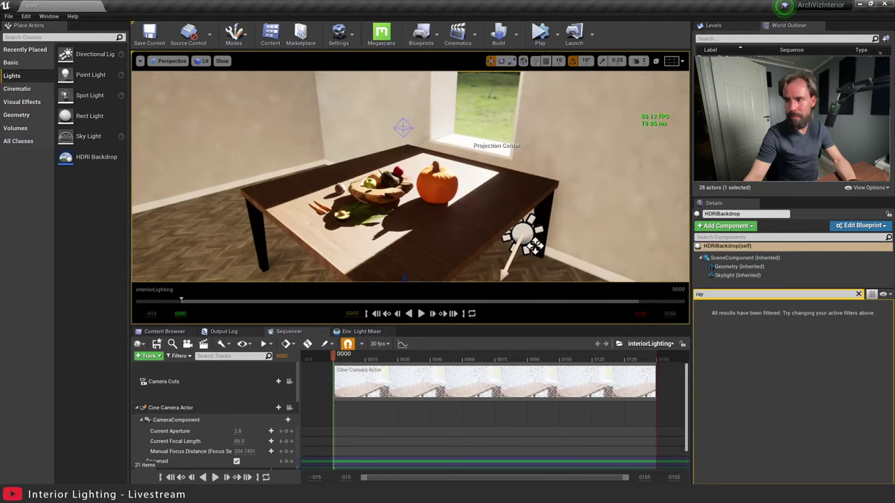
Return to the cine camera view and orbit around the table to compose a closer shot of the bowl, avocado and pumpkin.
click(288, 407)
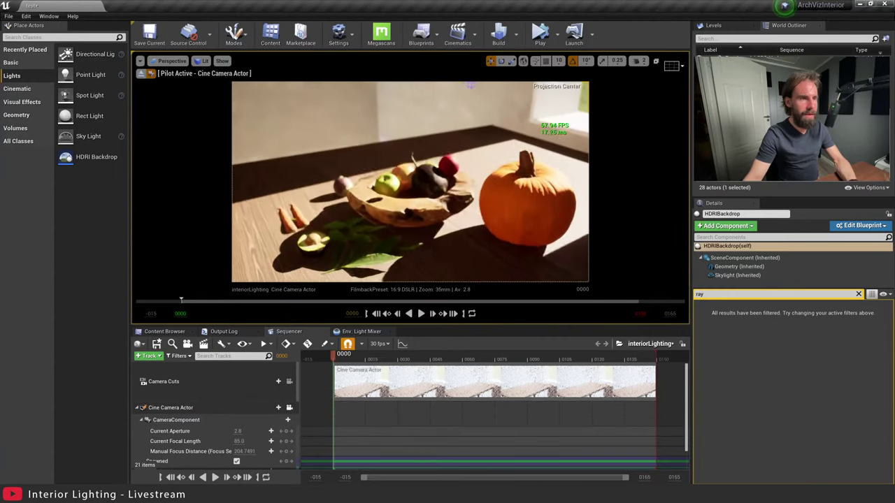
right_drag(410, 182, 397, 175)
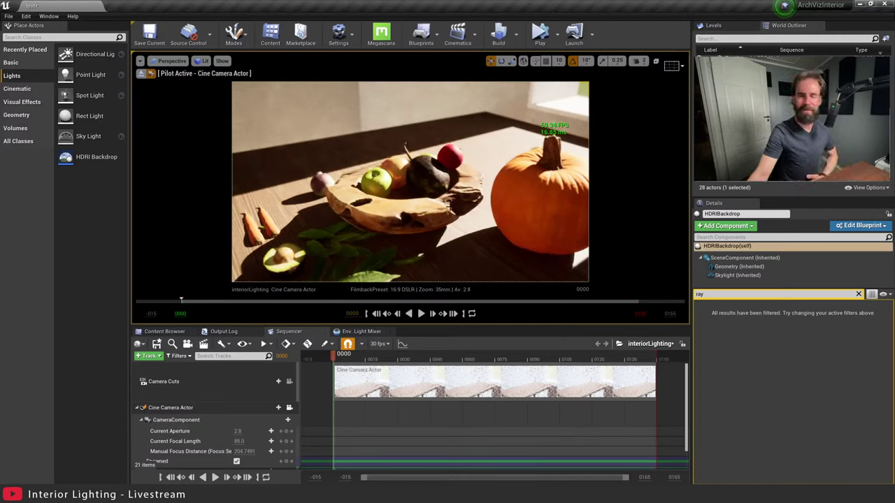
right_drag(410, 181, 421, 207)
click(446, 236)
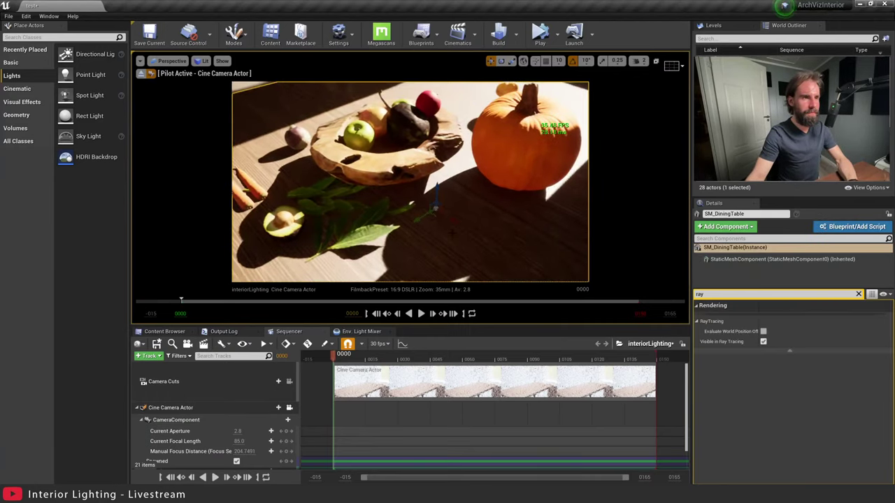
drag(454, 243, 428, 209)
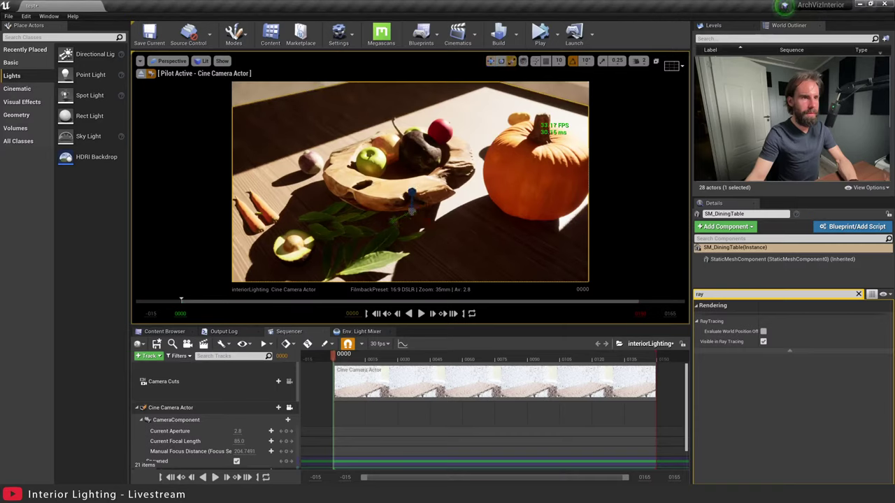
right_drag(443, 200, 428, 224)
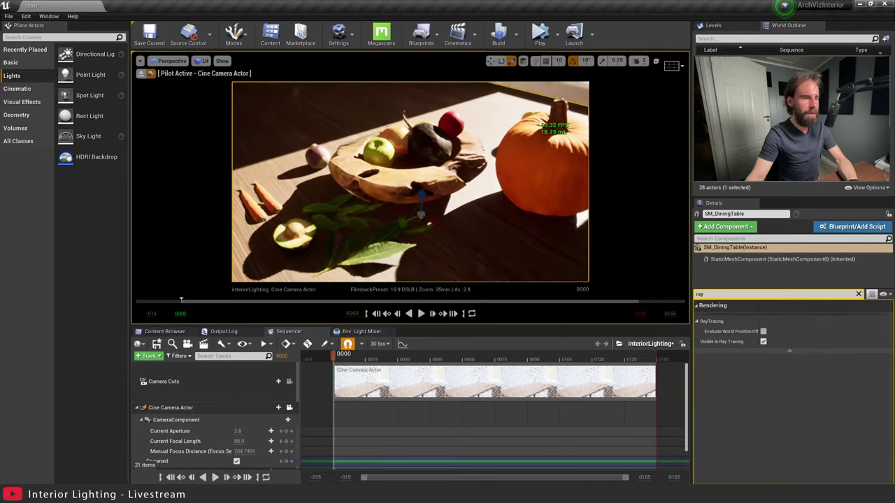
Lower the cine camera's aperture to about 1.254 and pull the camera back until the bowl and pumpkin fill the frame.
drag(239, 431, 222, 431)
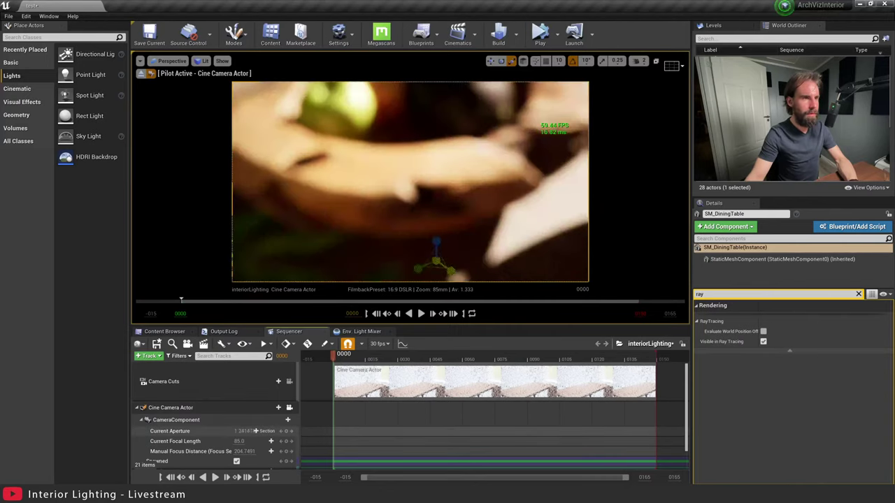
right_drag(461, 392, 497, 404)
ctrl+scroll(437, 385, down, 4)
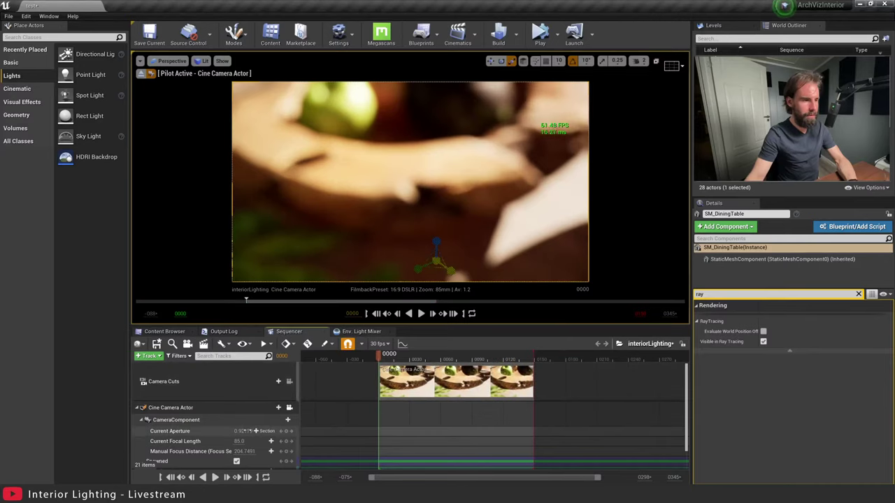
drag(239, 431, 244, 431)
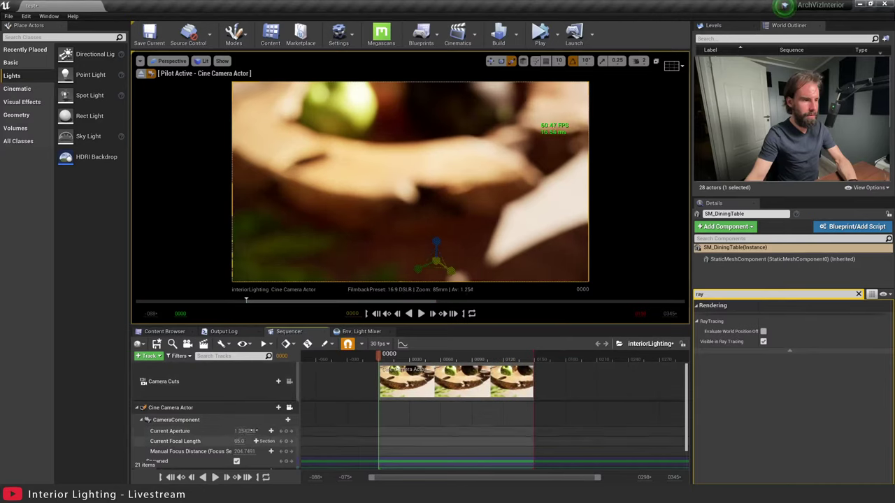
mouse_move(409, 182)
right_down()
mouse_move(409, 157)
mouse_move(409, 203)
mouse_move(409, 143)
mouse_move(406, 171)
mouse_move(440, 179)
mouse_move(398, 175)
mouse_move(441, 180)
mouse_move(410, 178)
right_up()
key(ctrl+z)
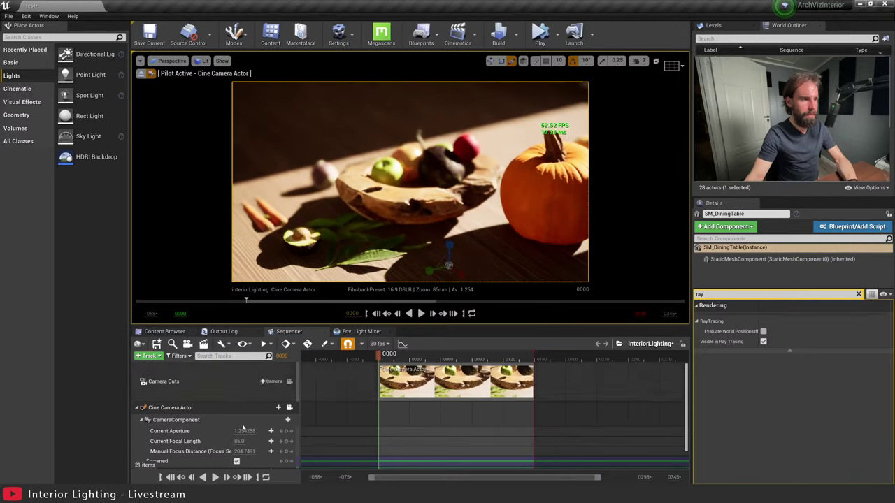
Set the cine camera's aperture to 1.8 and manual focus distance to about 212.03, and slightly reframe the bowl and pumpkin.
click(246, 431)
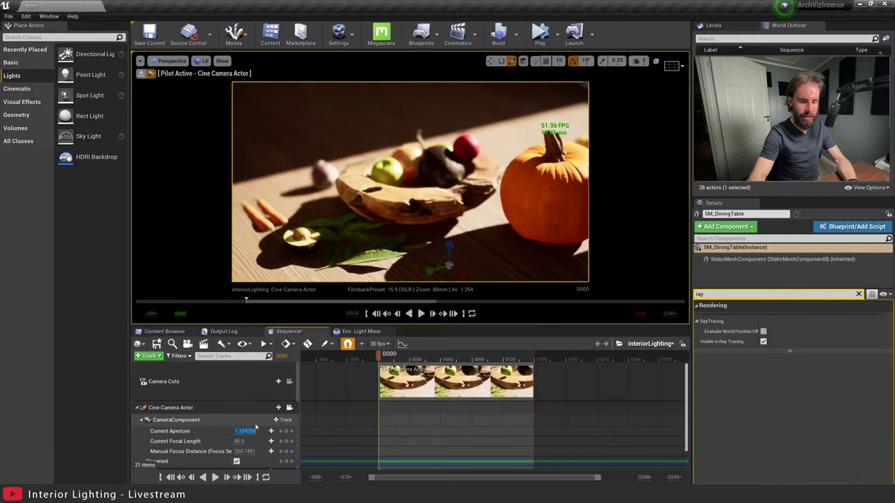
text(1.8)
key(Return)
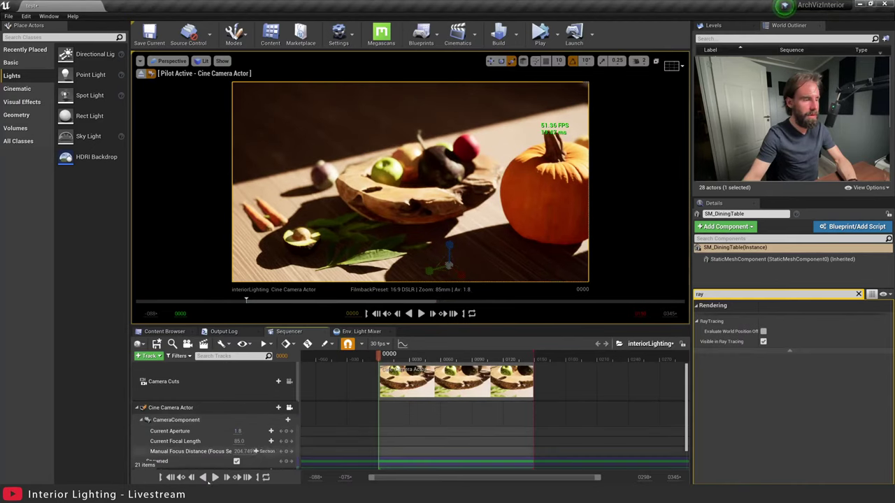
mouse_move(244, 451)
mouse_down()
mouse_move(234, 451)
mouse_move(255, 450)
mouse_up()
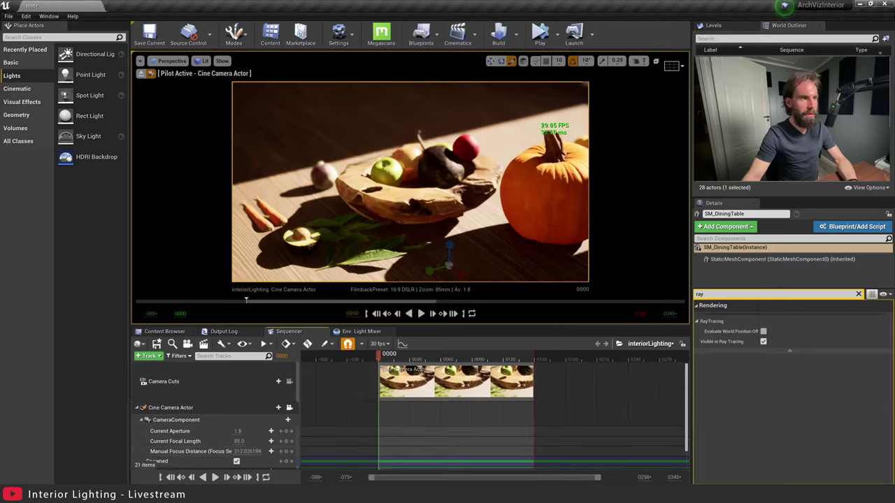
mouse_move(409, 182)
right_down()
mouse_move(410, 125)
mouse_move(409, 190)
right_up()
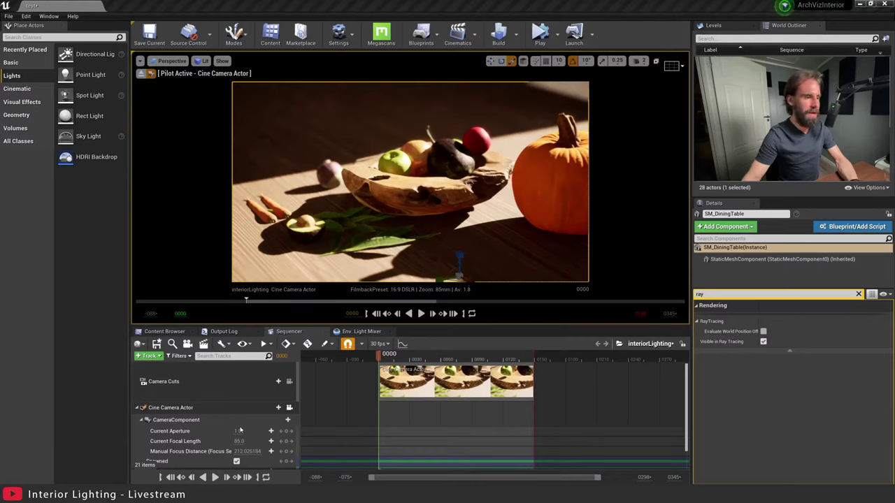
scroll(231, 409, down, 1)
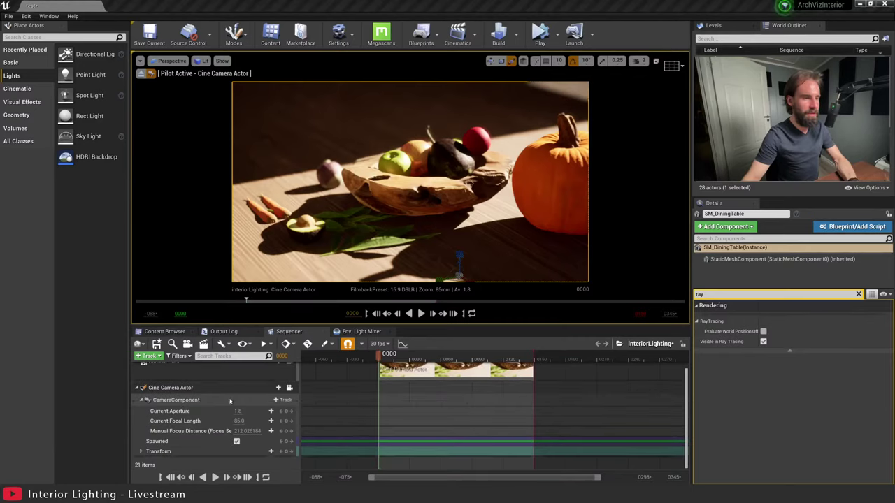
scroll(230, 400, up, 1)
key(Escape)
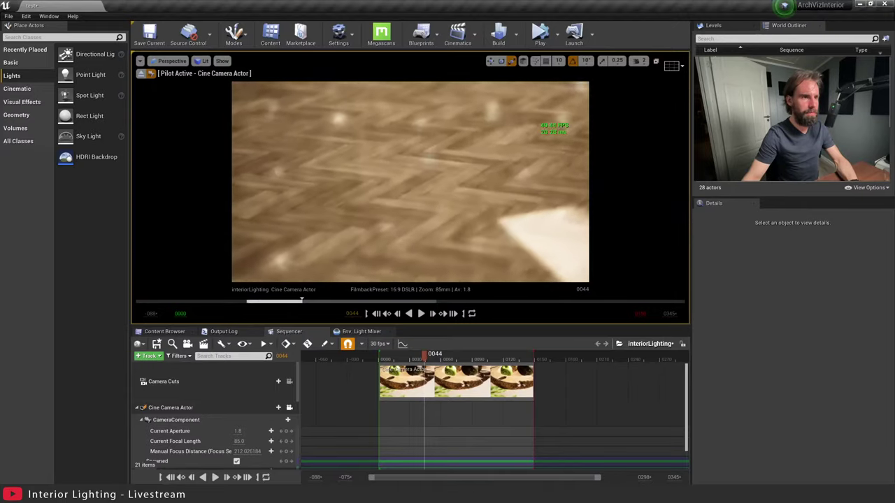
Reframe the cine camera closely on the food bowl at frame 14 and key the camera's transform there.
click(476, 138)
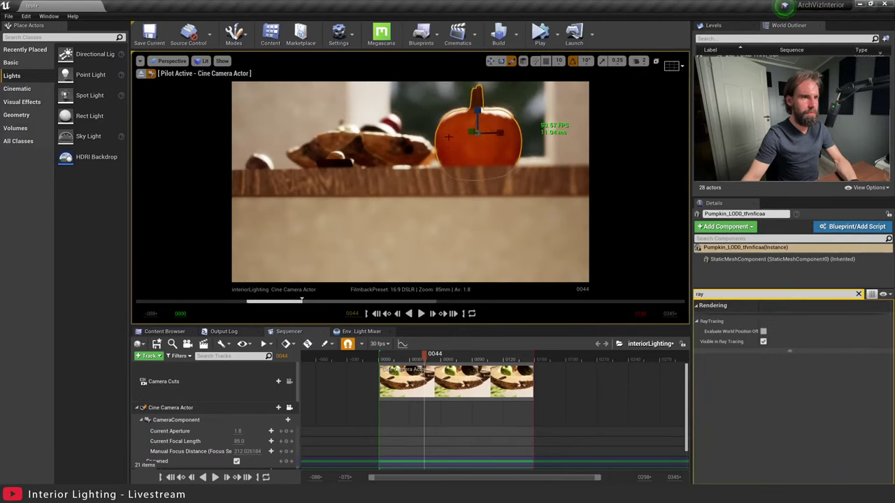
key(f)
alt+drag(477, 138, 427, 431)
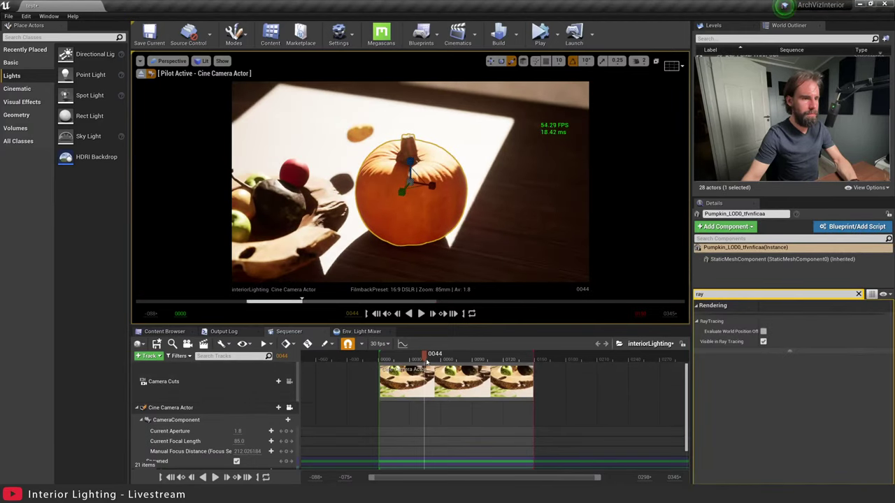
click(394, 355)
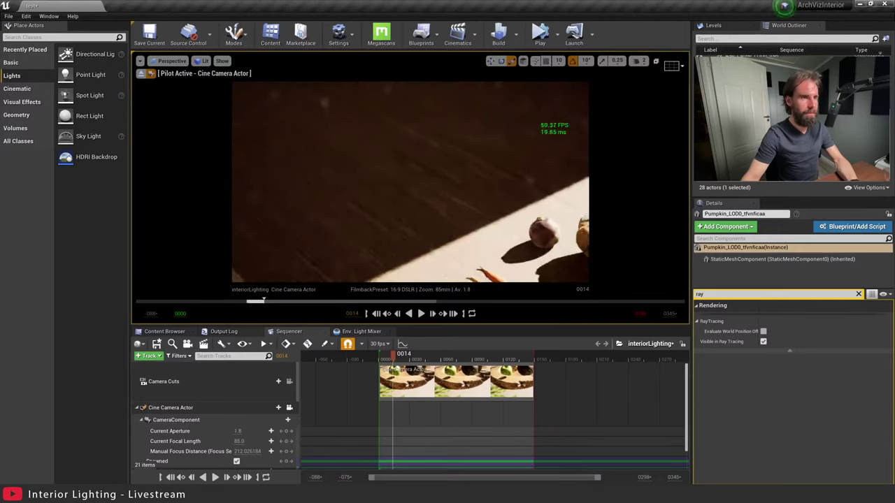
right_drag(410, 182, 325, 140)
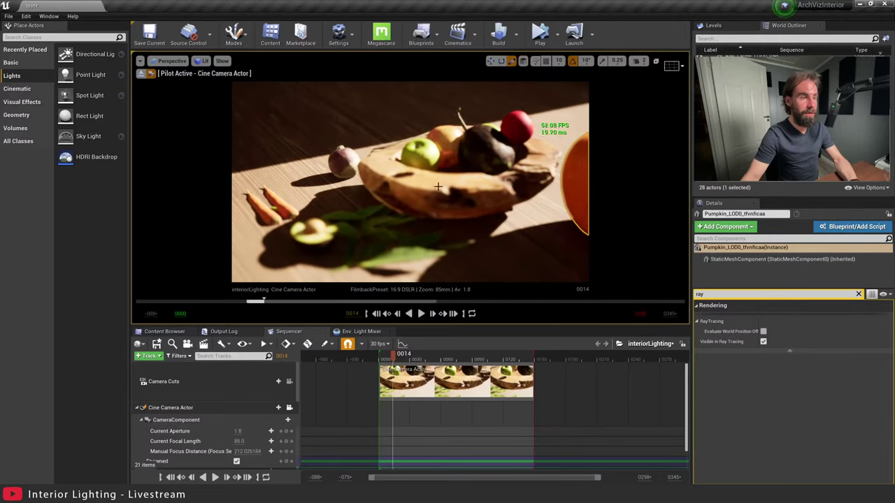
key(s)
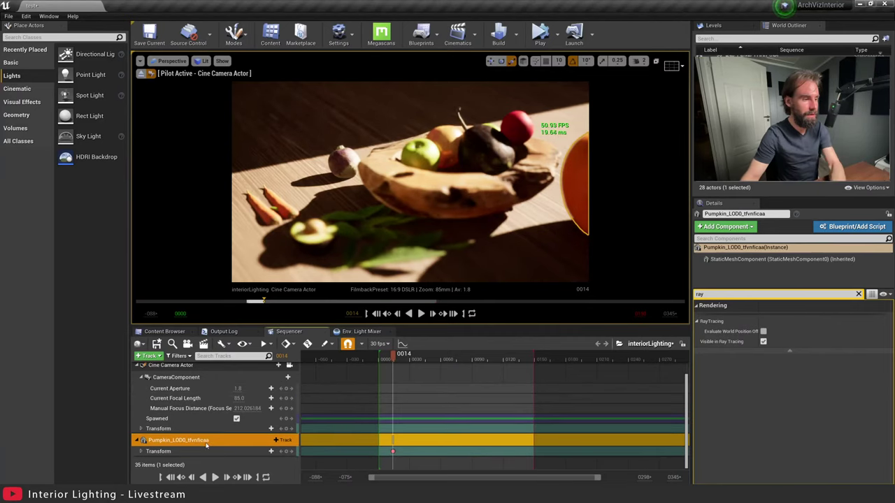
key(ctrl+z)
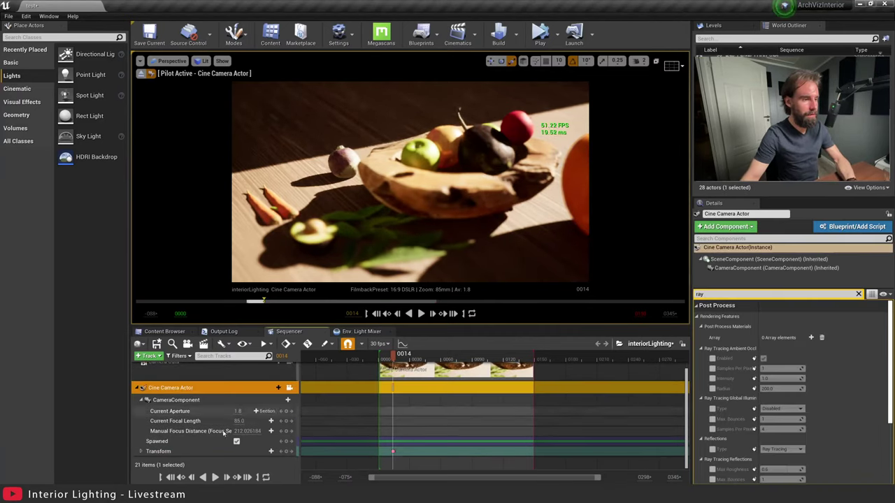
Bring the cine camera's manual focus distance in to about 176 so the front of the bowl is sharp.
drag(248, 431, 223, 431)
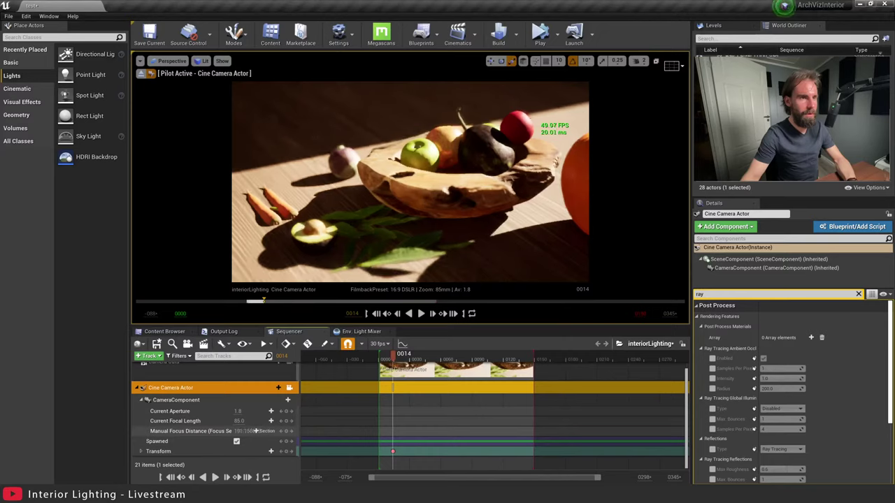
right_drag(409, 182, 419, 166)
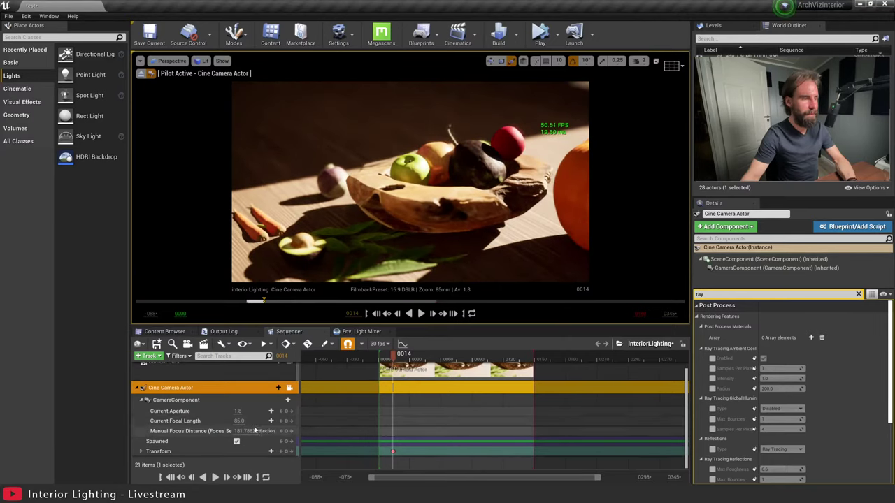
drag(256, 431, 258, 431)
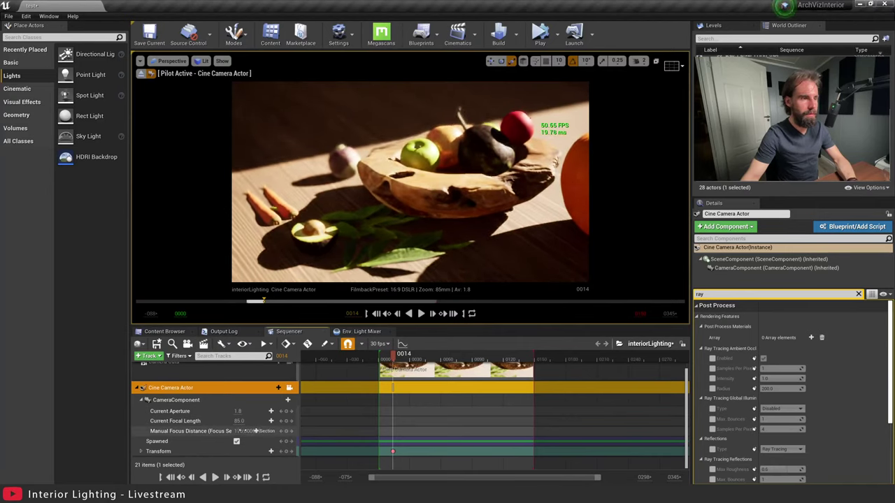
drag(256, 430, 253, 431)
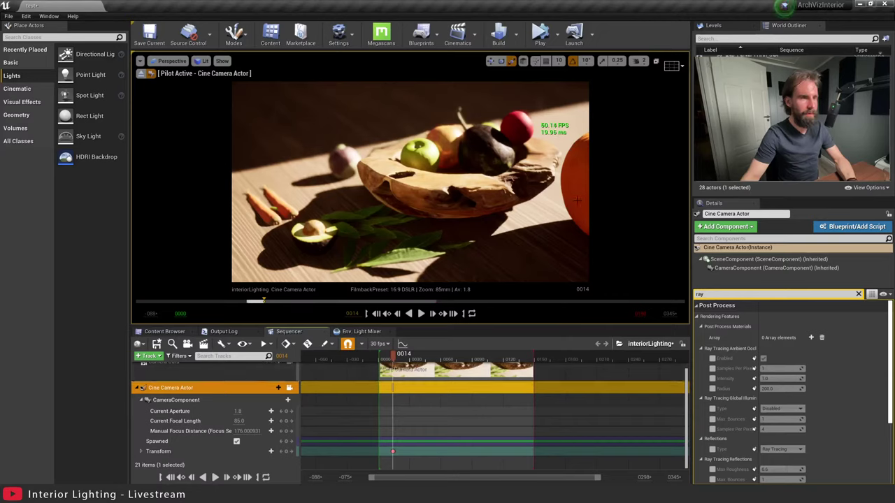
Rotate the two carrots to point toward the bowl and move them behind the half avocado, beside the onion.
click(314, 238)
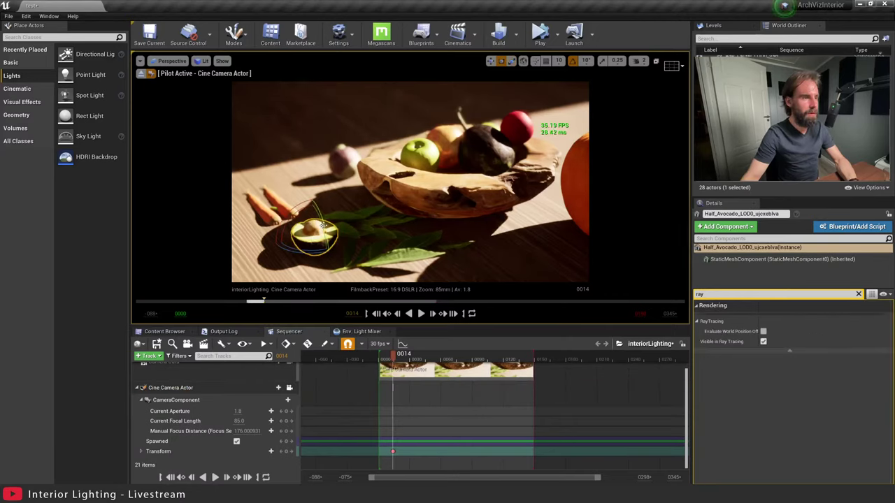
click(280, 218)
drag(278, 217, 296, 185)
key(w)
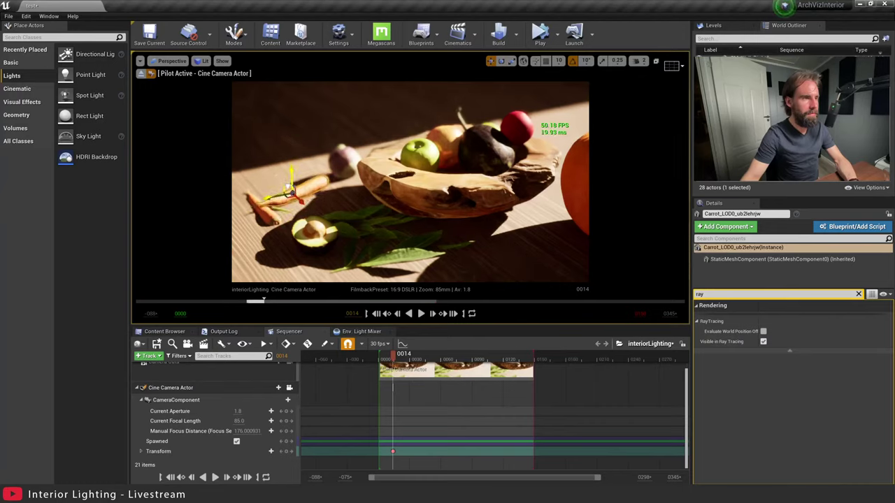
drag(278, 231, 276, 183)
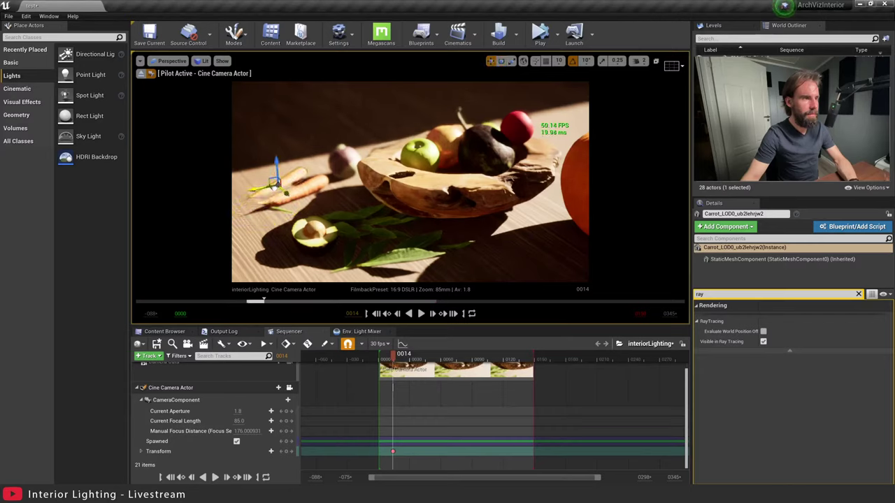
key(Escape)
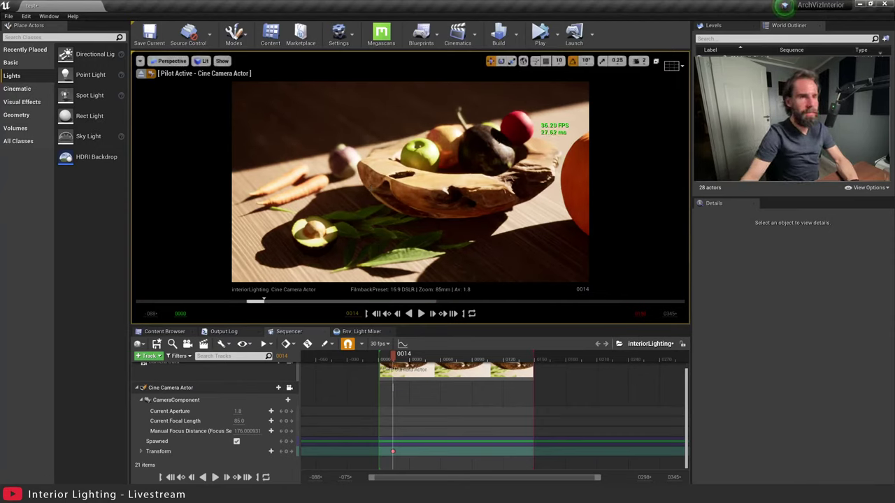
Shift the pumpkin's X and Y location so it stands in the background behind the food bowl.
click(580, 194)
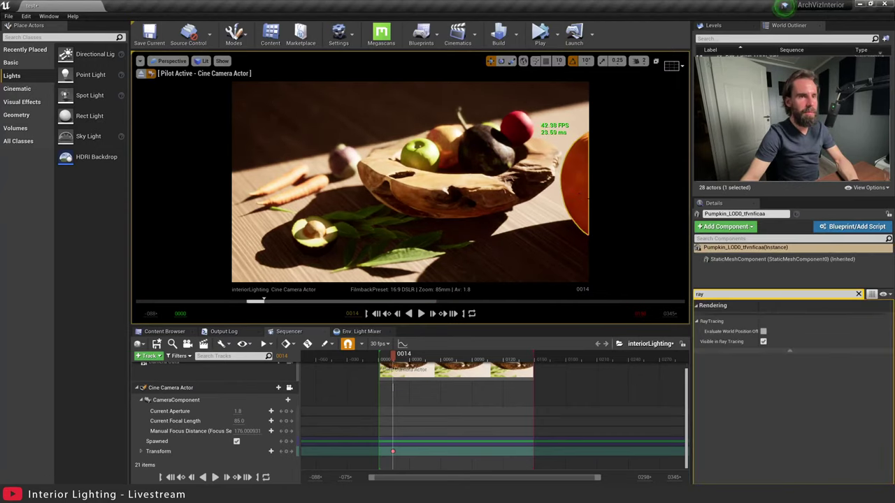
click(858, 294)
drag(772, 316, 710, 317)
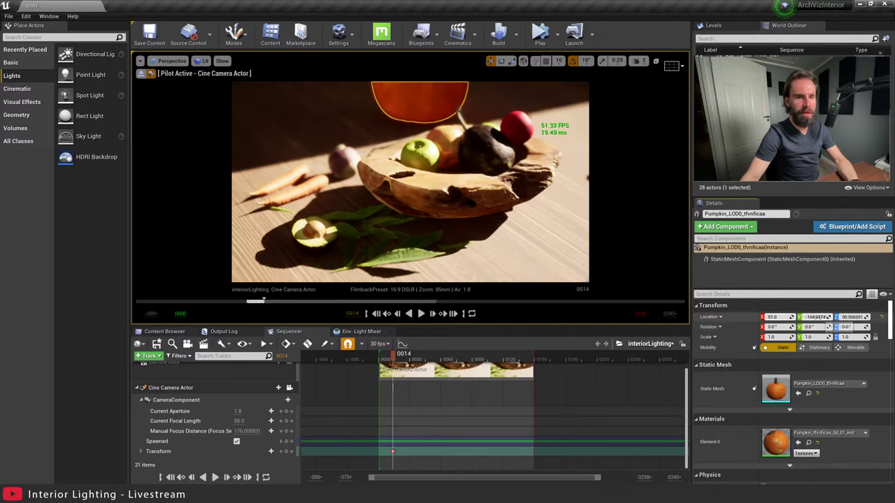
drag(814, 317, 778, 317)
key(Escape)
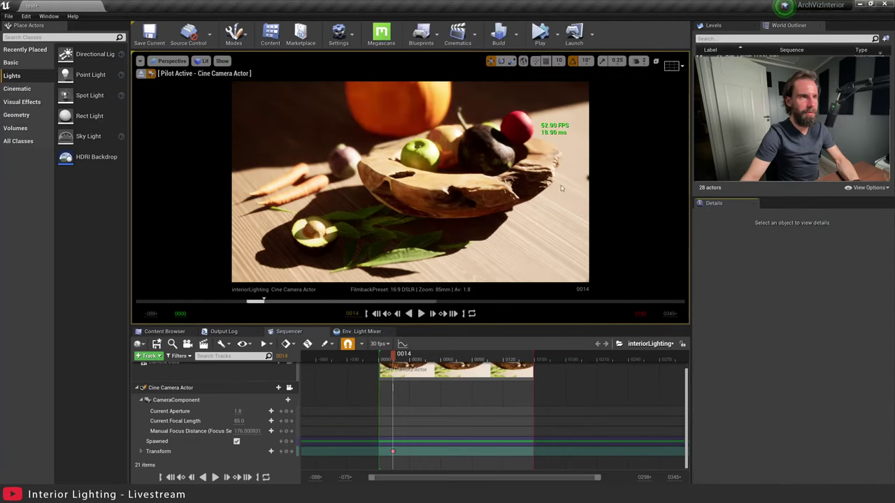
Set the cine camera's focus distance to about 172.07 and aperture to 2.8, and tilt up to show more pumpkin.
right_drag(373, 286, 372, 286)
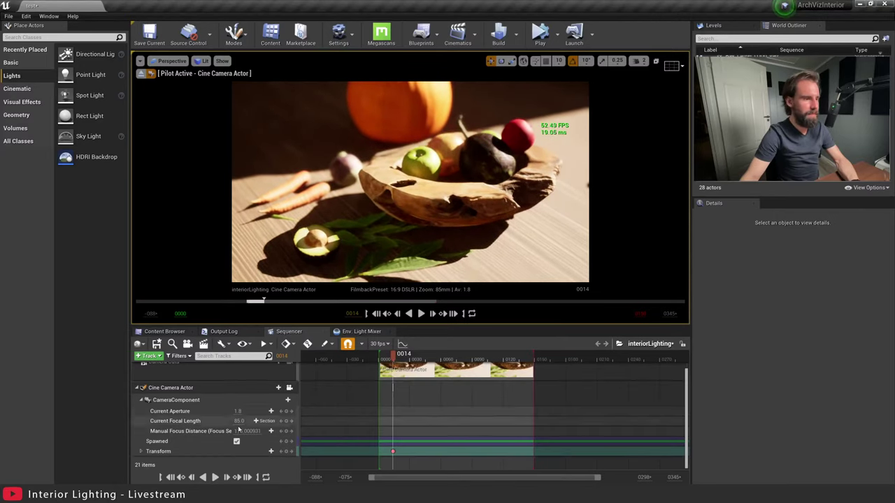
drag(258, 431, 256, 430)
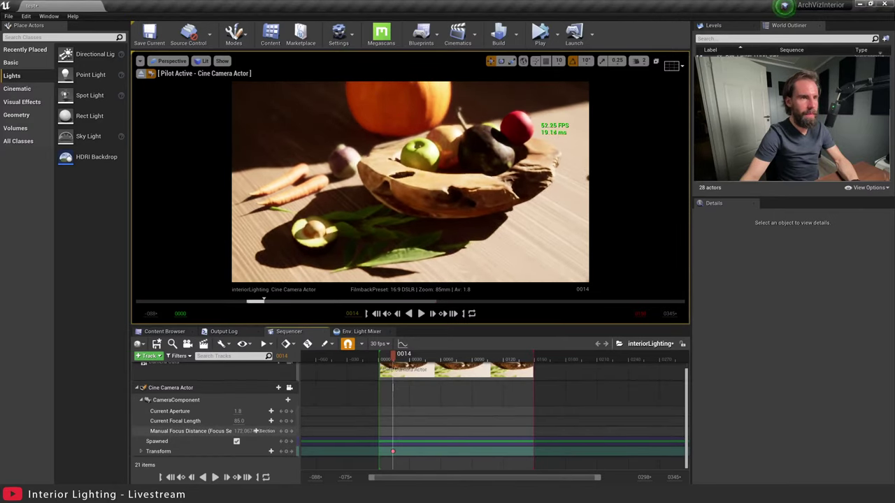
click(237, 411)
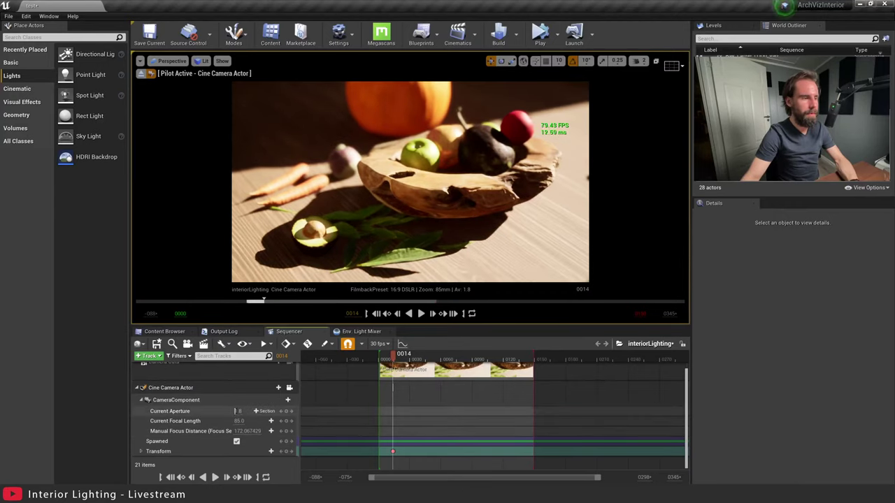
click(239, 411)
text(2)
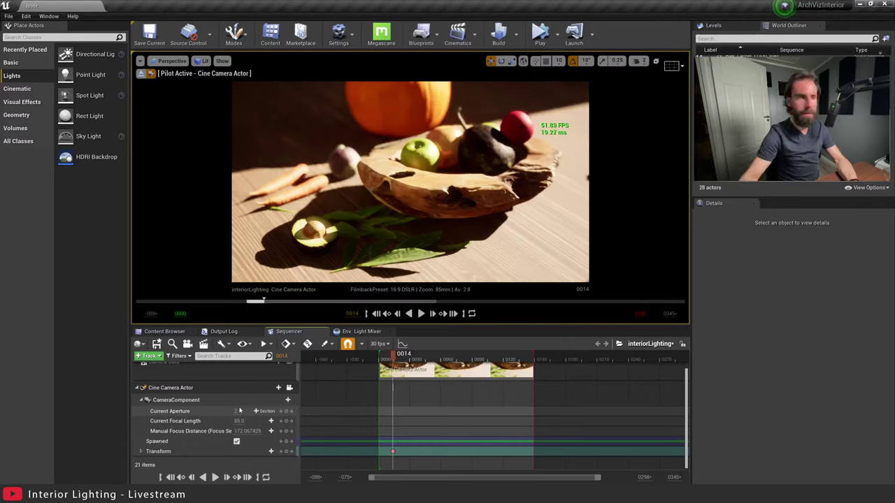
right_drag(410, 182, 393, 154)
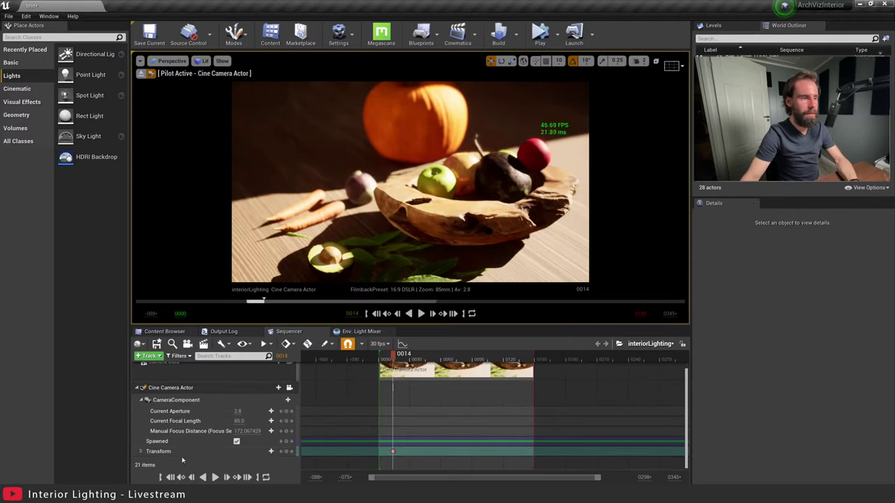
Move the front bay laurel sprig to the sunlit table on the other side of the bowl and reframe the camera toward it.
click(188, 390)
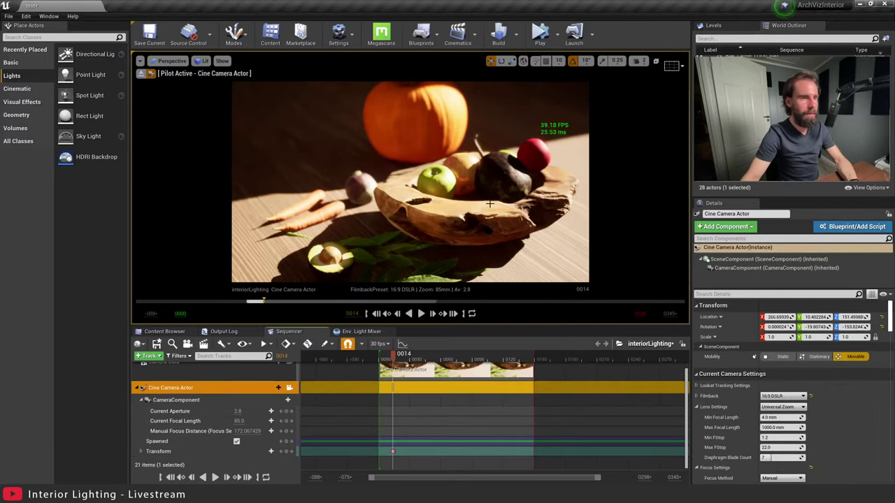
click(339, 260)
click(395, 269)
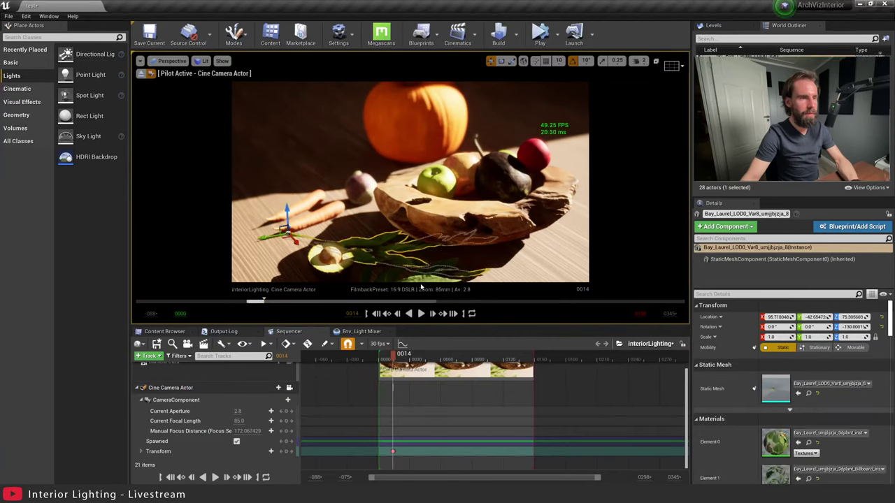
click(412, 275)
right_drag(412, 275, 405, 305)
right_drag(382, 269, 390, 283)
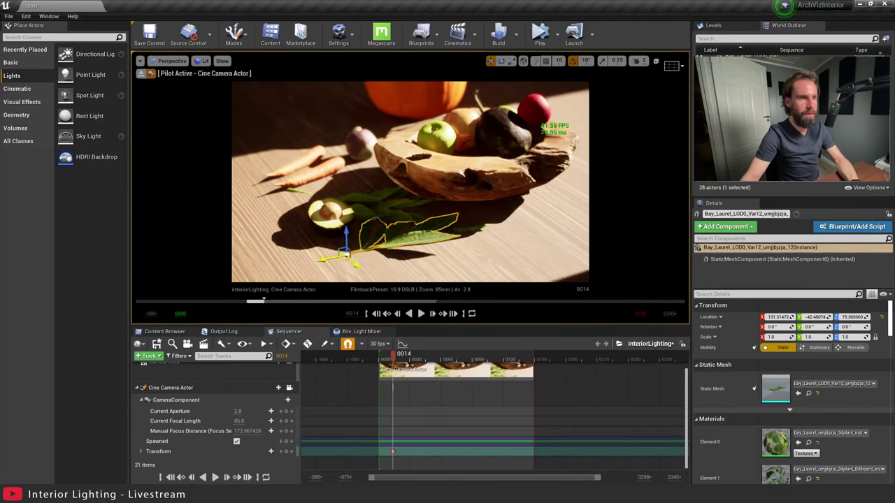
drag(344, 253, 544, 239)
key(Escape)
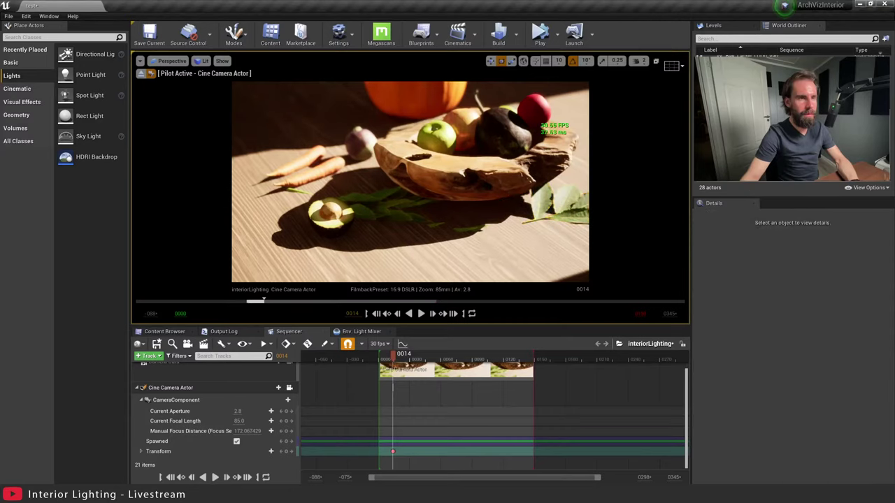
right_drag(491, 149, 609, 113)
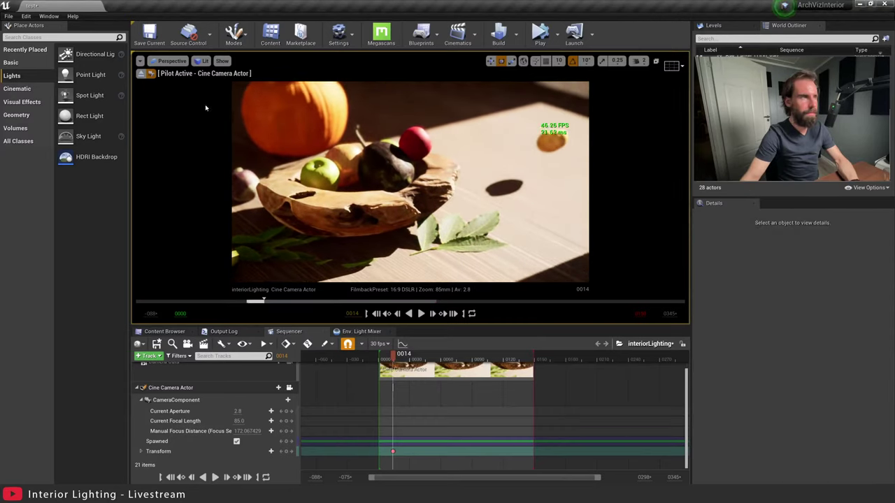
Stop piloting the camera, then rotate the dining table to -90° and reduce its X scale to about 1.389, keeping it under the food.
click(141, 73)
key(w)
right_drag(328, 154, 266, 164)
key(s)
click(328, 154)
key(f)
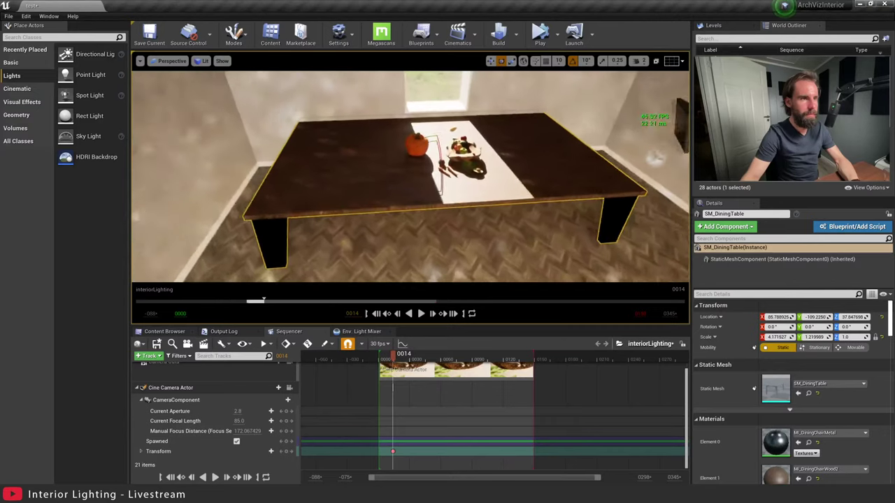
drag(458, 170, 384, 170)
drag(517, 158, 516, 184)
right_drag(436, 186, 448, 186)
drag(430, 187, 434, 198)
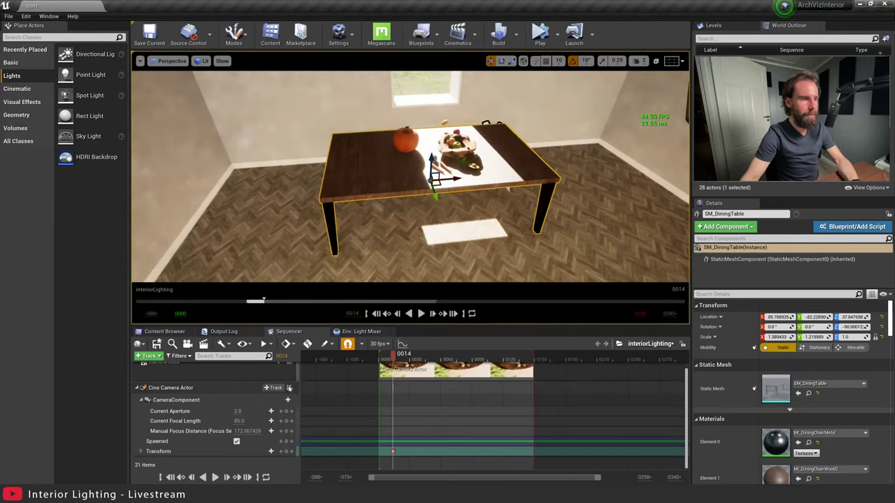
Return to the cine camera view, set the dining table's location to X 90, Y -107, and reframe the shot on the food.
click(289, 387)
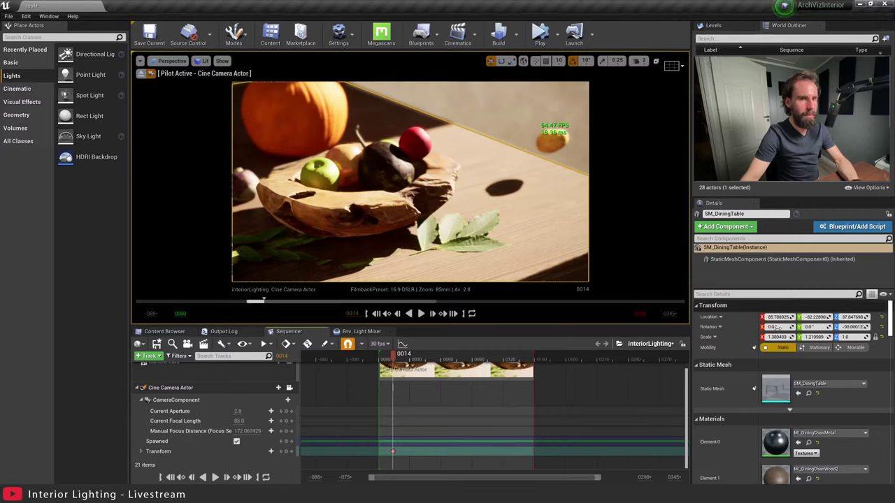
drag(778, 317, 796, 316)
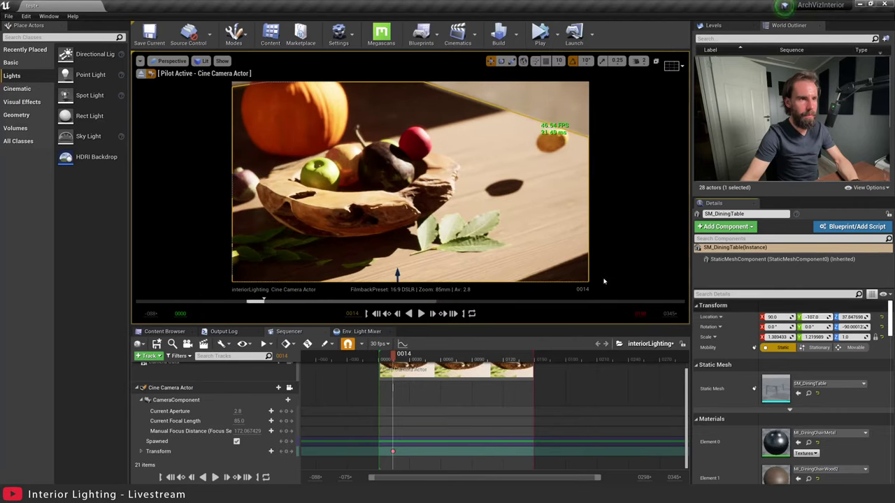
right_drag(371, 194, 411, 187)
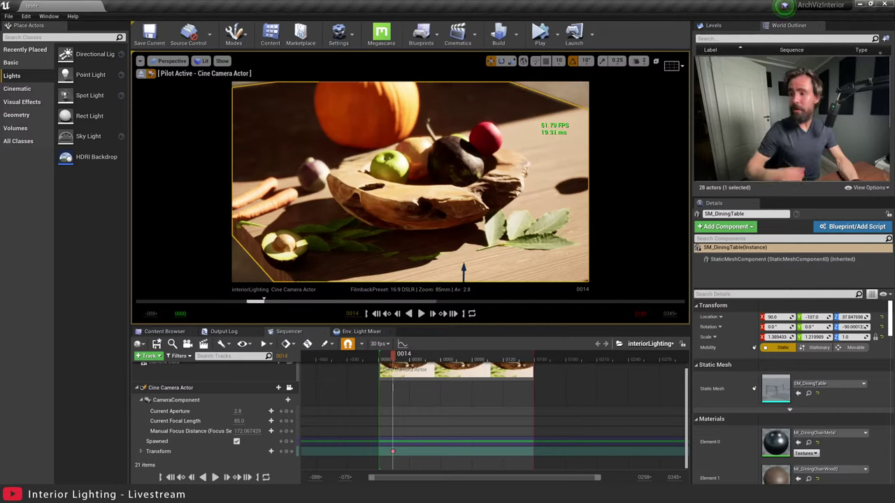
Stretch the dining table to an X scale of about 2.05 and reframe the cine camera so the tabletop fills the shot.
right_drag(454, 288, 474, 312)
key(r)
drag(463, 259, 476, 255)
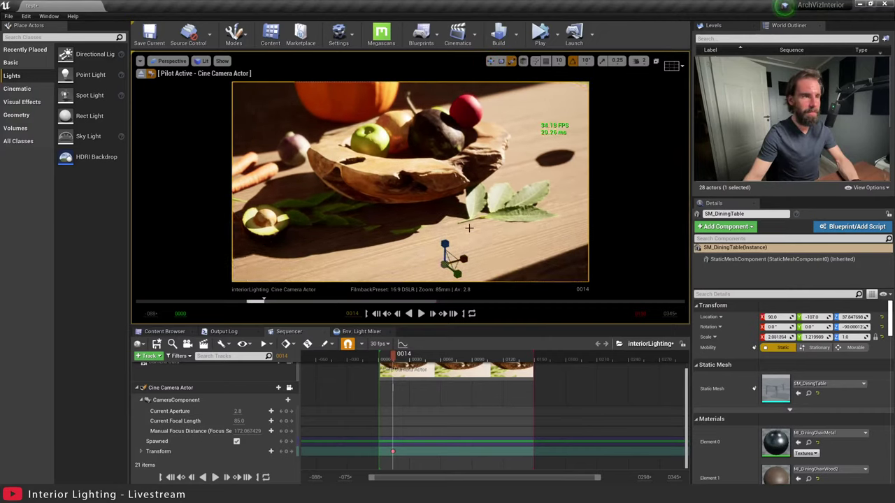
right_drag(469, 228, 465, 224)
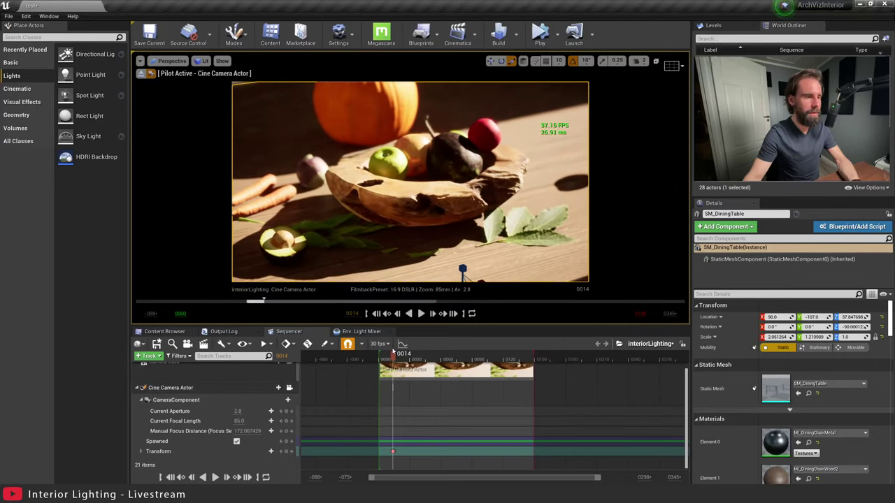
click(264, 388)
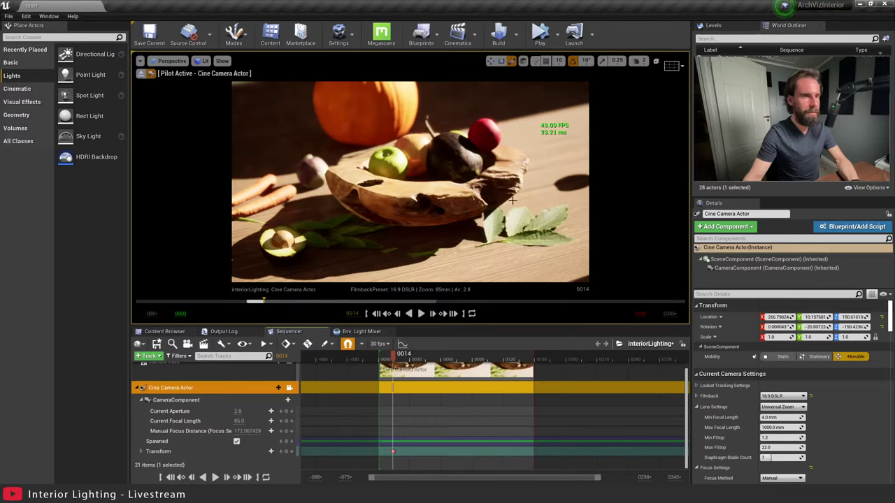
Move the shaded bay laurel sprig from behind the avocado to the sunlit table behind the bowl, at about X 77.6, Y -119.3.
click(328, 228)
key(w)
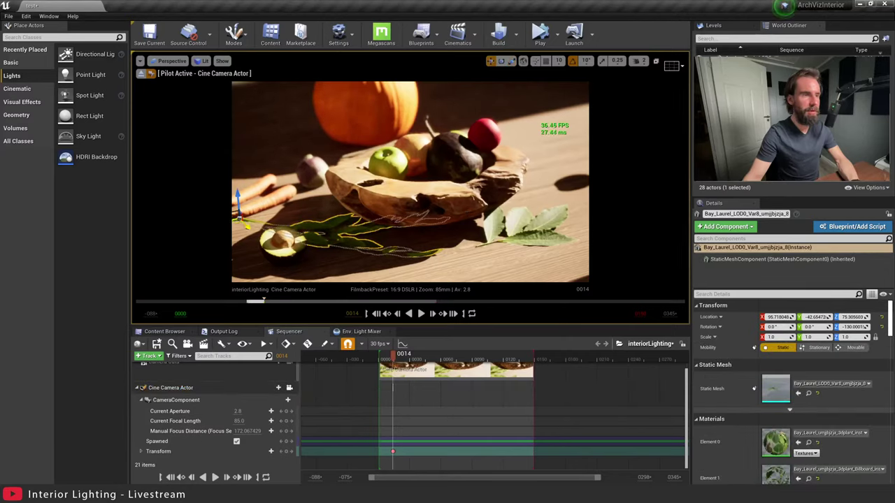
drag(246, 226, 488, 138)
key(Escape)
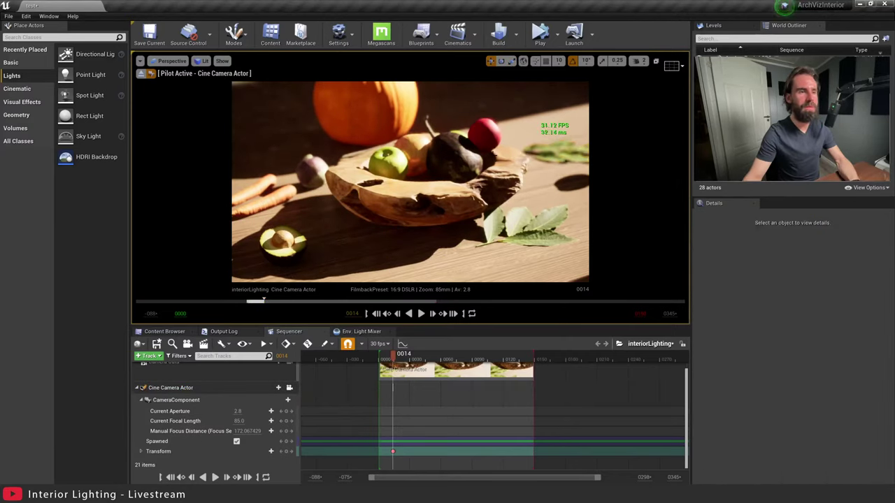
Slide the pumpkin sideways in the background so it stands behind the red apple.
click(383, 129)
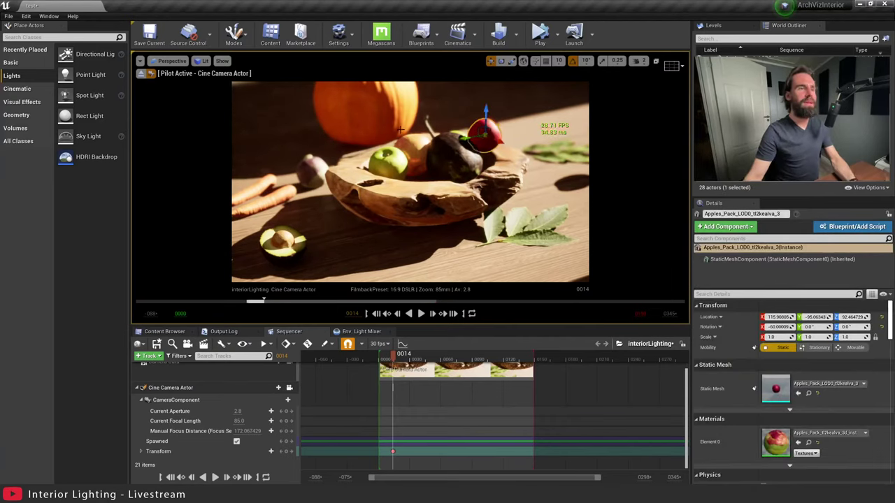
drag(338, 93, 474, 102)
key(Escape)
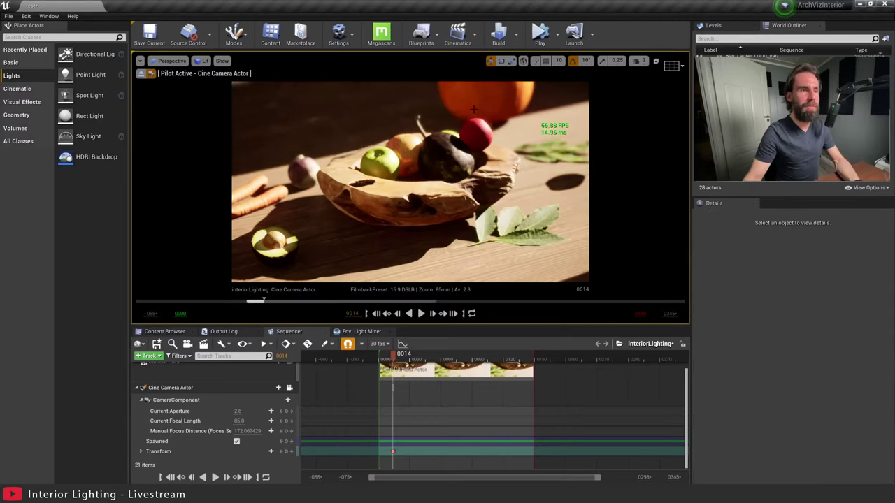
Move the half avocado into the sunlight in front of the bowl and turn it to a Z rotation of about -43.45°.
click(277, 186)
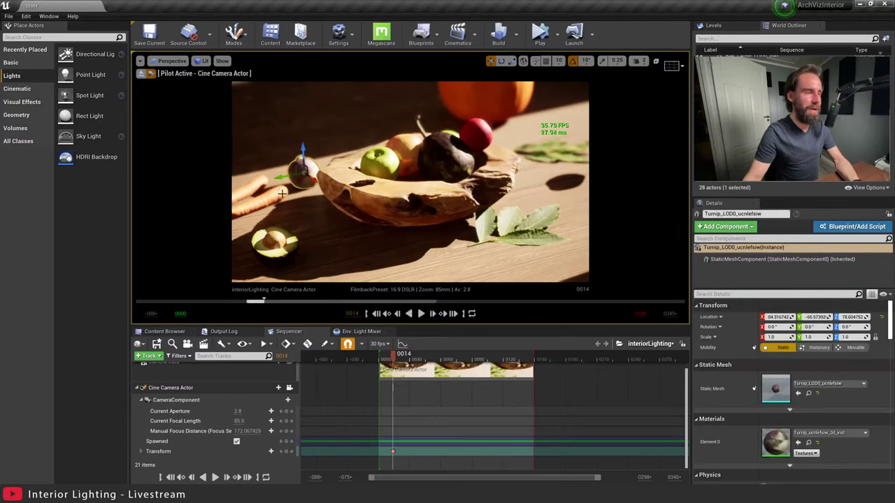
key(Escape)
click(274, 252)
key(Escape)
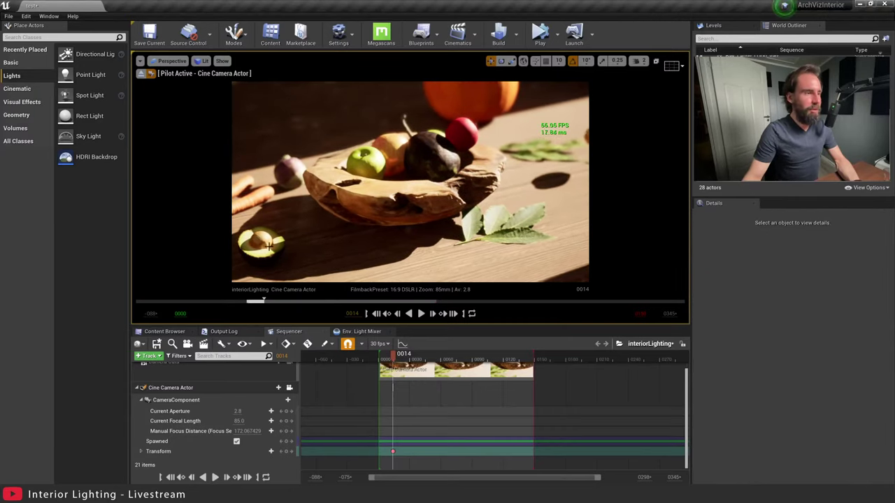
click(263, 247)
drag(258, 250, 424, 222)
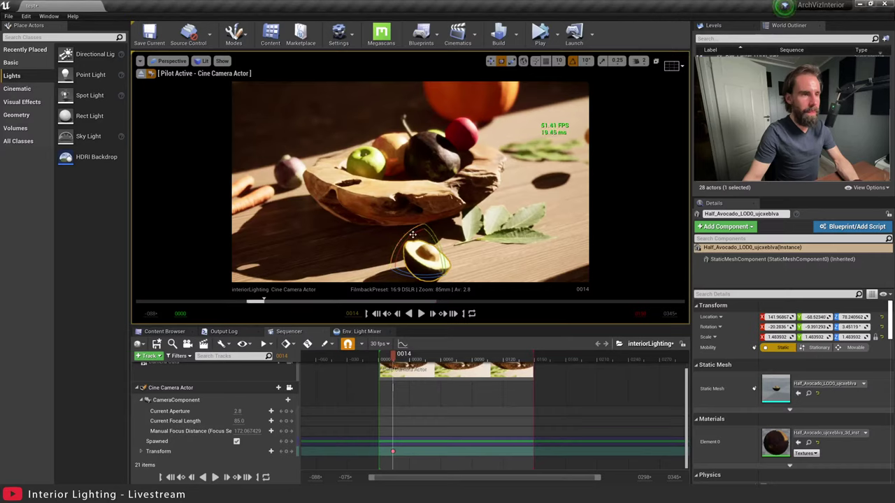
drag(412, 234, 395, 238)
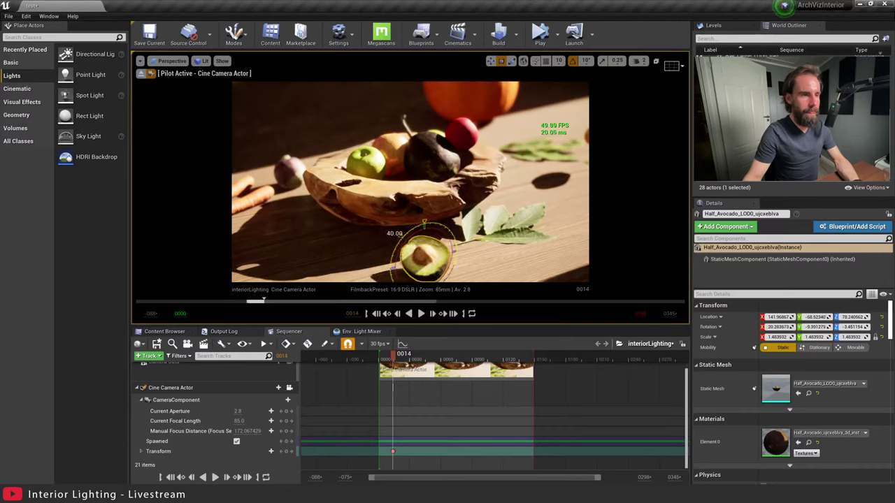
drag(423, 275, 457, 271)
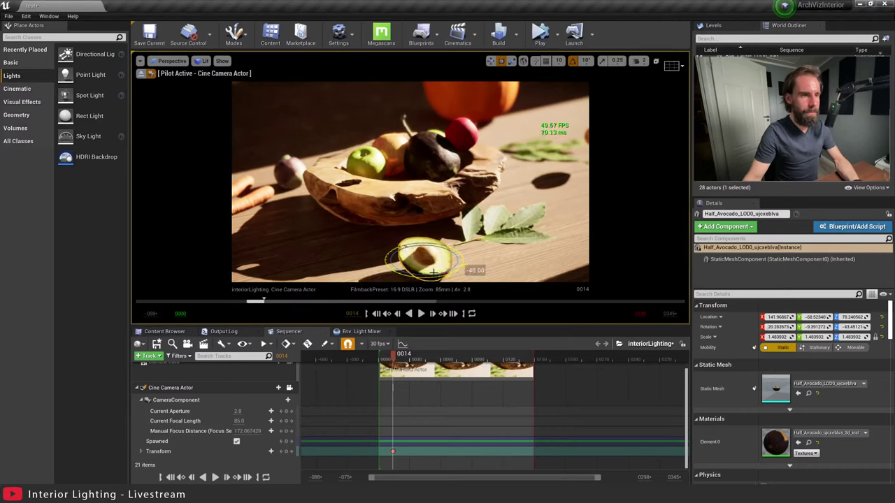
key(Escape)
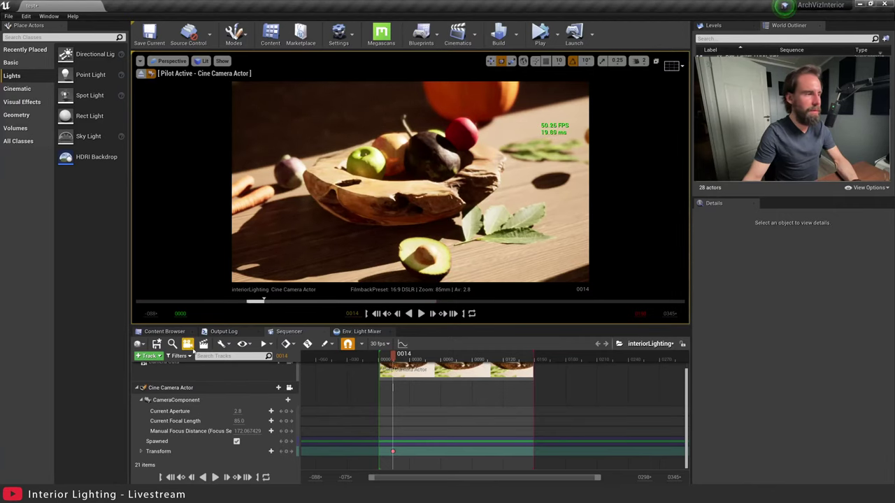
Place the Onion_Chives_LOD0_Var5 mesh from the Megascans 3D_Plants folder on the sunlit table beside the bowl.
click(163, 332)
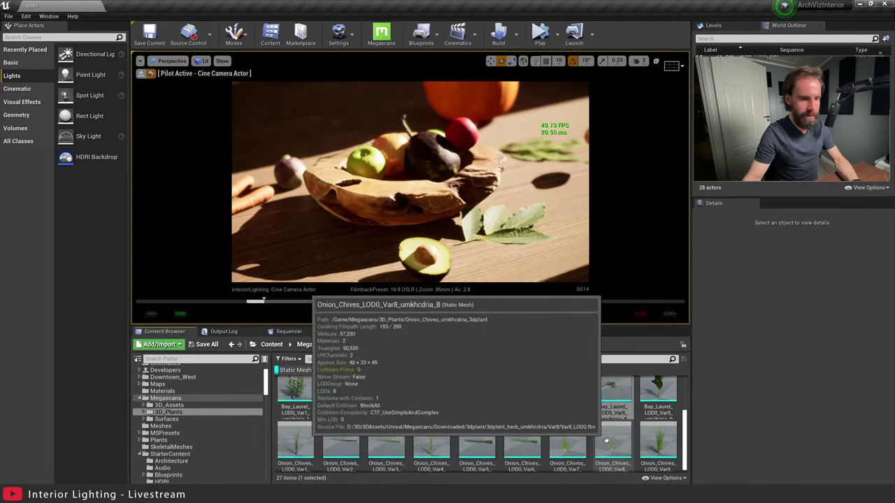
scroll(559, 420, down, 1)
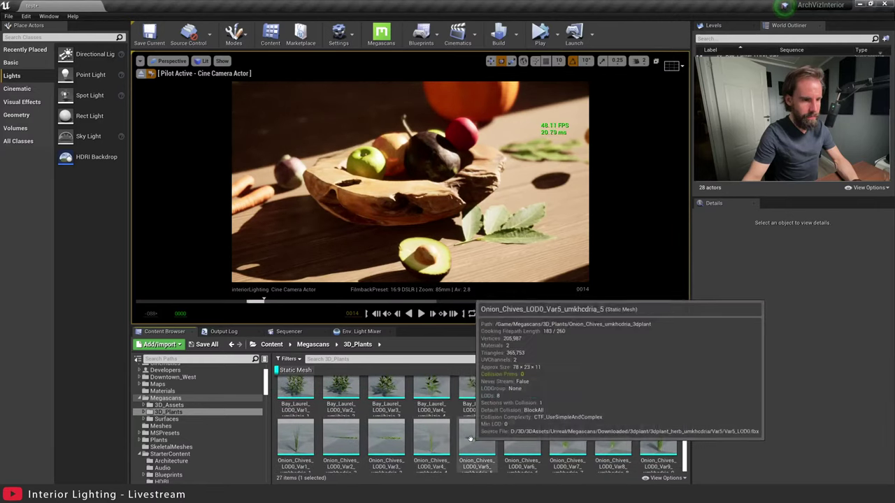
drag(477, 438, 579, 188)
key(Escape)
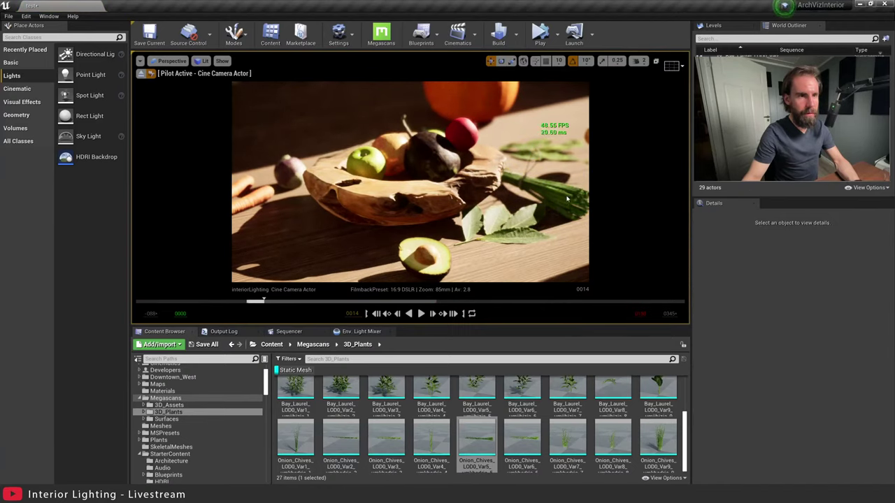
Rotate the onion chives to 220° in Z and move them beside the bowl at about X 93.9, Y -134.2.
click(567, 199)
drag(572, 221, 306, 211)
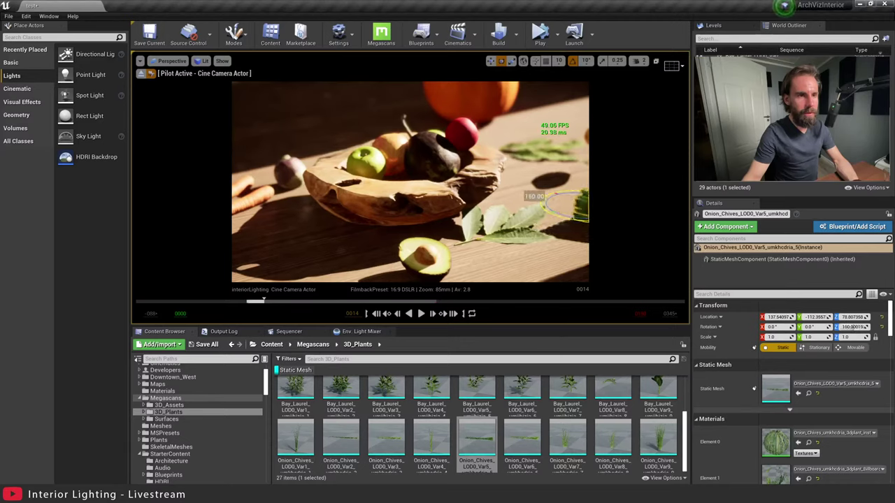
key(w)
drag(585, 208, 533, 158)
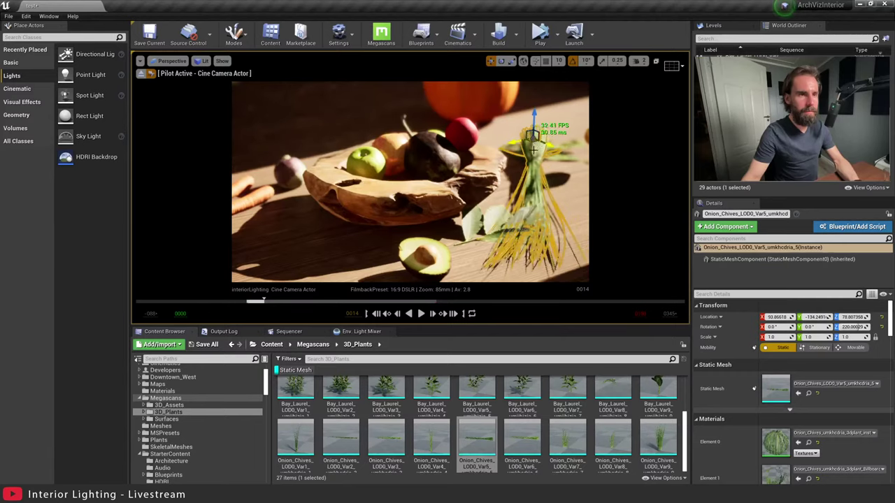
key(Escape)
Shift the background bay laurel sprig farther behind the chives, to about X 70.9, Y -125.
click(538, 169)
click(501, 153)
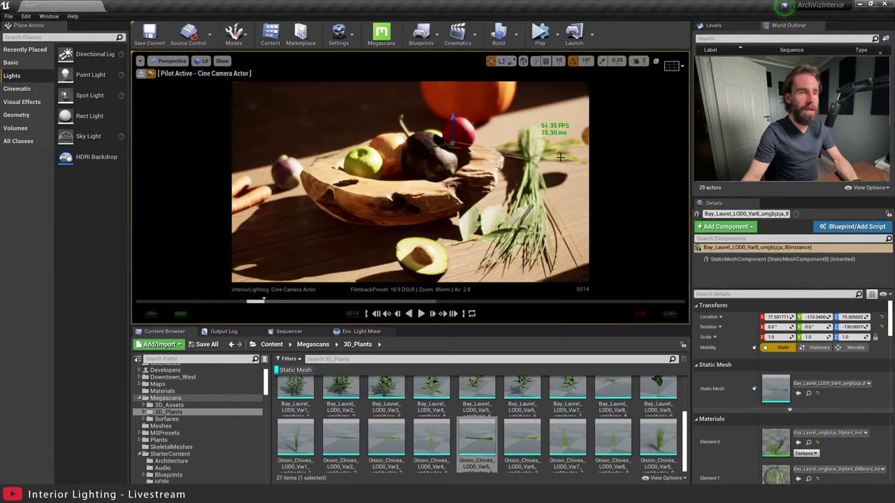
mouse_move(445, 148)
mouse_down()
mouse_move(508, 131)
mouse_move(455, 137)
mouse_up()
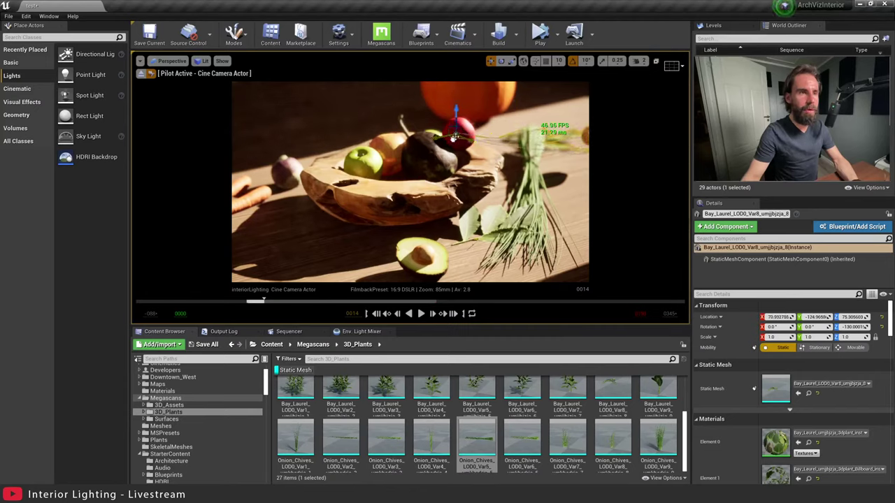
key(Escape)
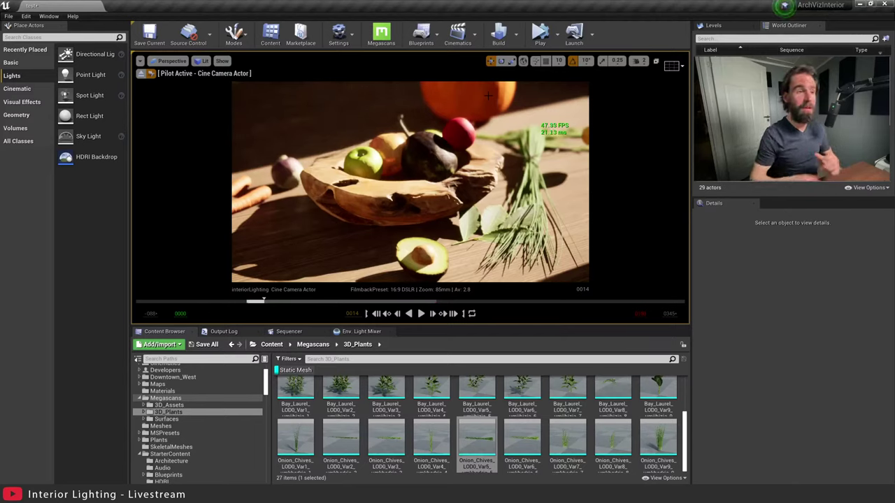
Tilt the wooden bowl toward the camera with a Y rotation of -10°.
click(349, 199)
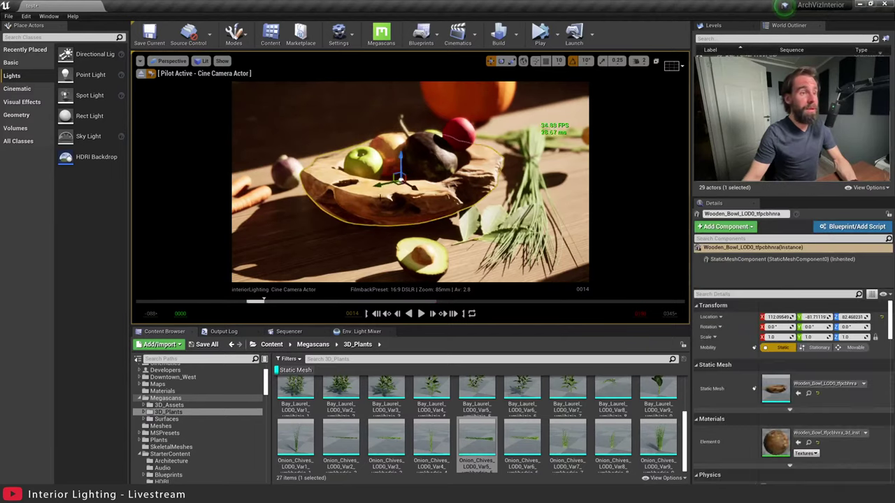
key(e)
drag(412, 162, 421, 195)
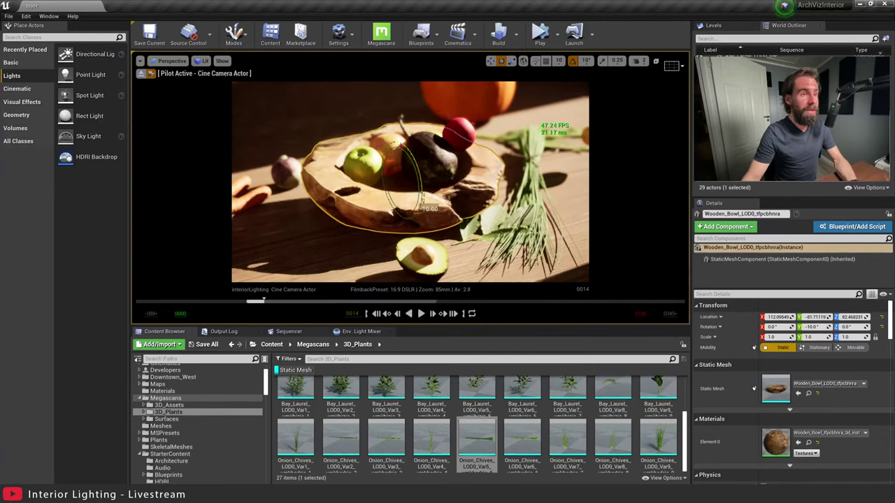
key(Escape)
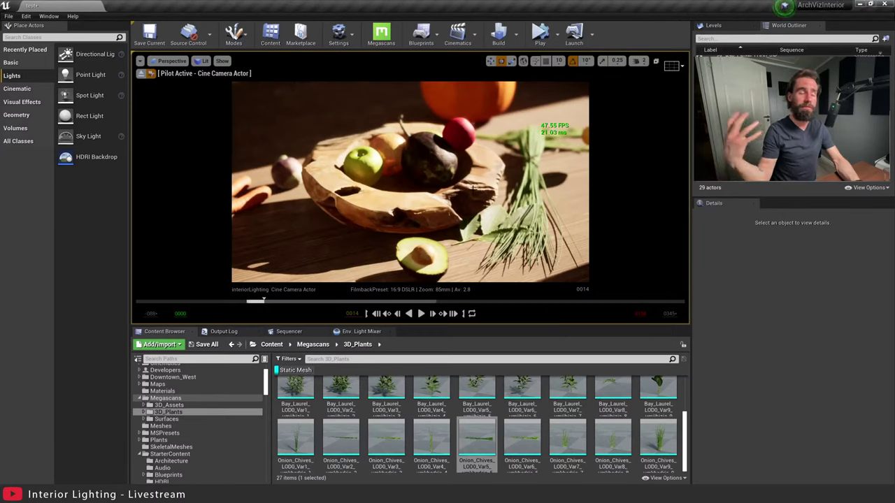
click(472, 134)
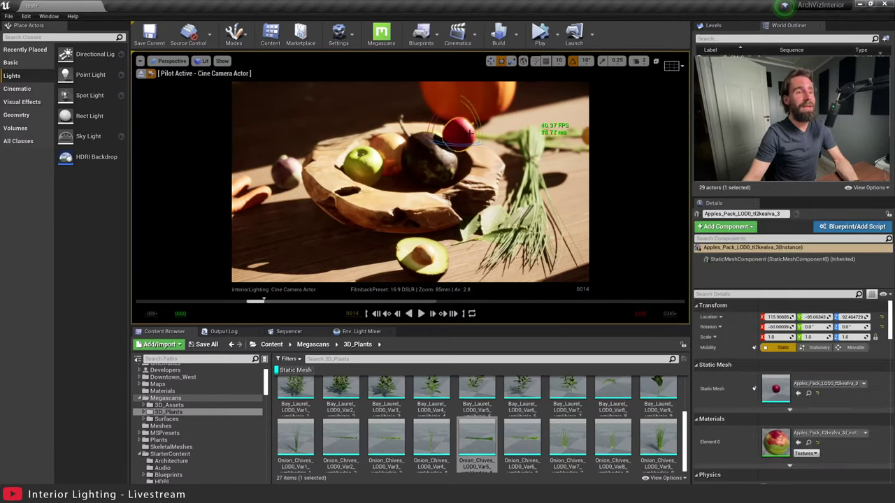
key(Escape)
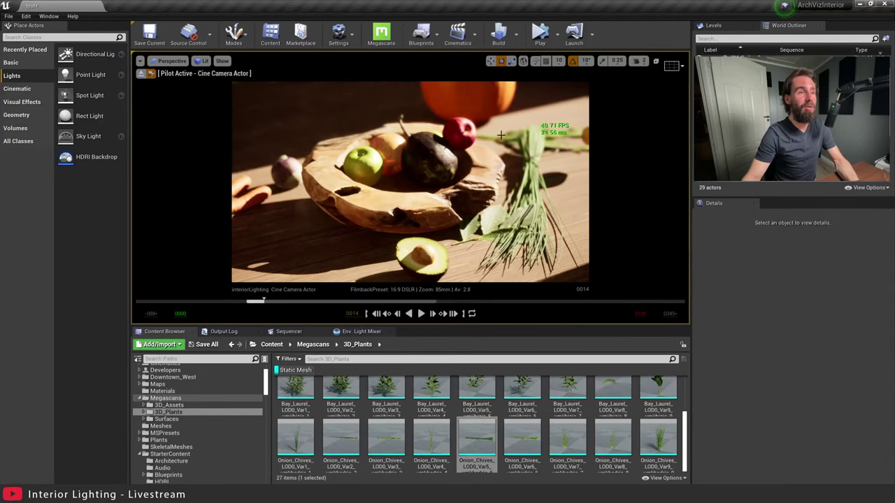
Select both carrots and move them together from beside the turnip to the foreground in front of the bowl.
click(358, 166)
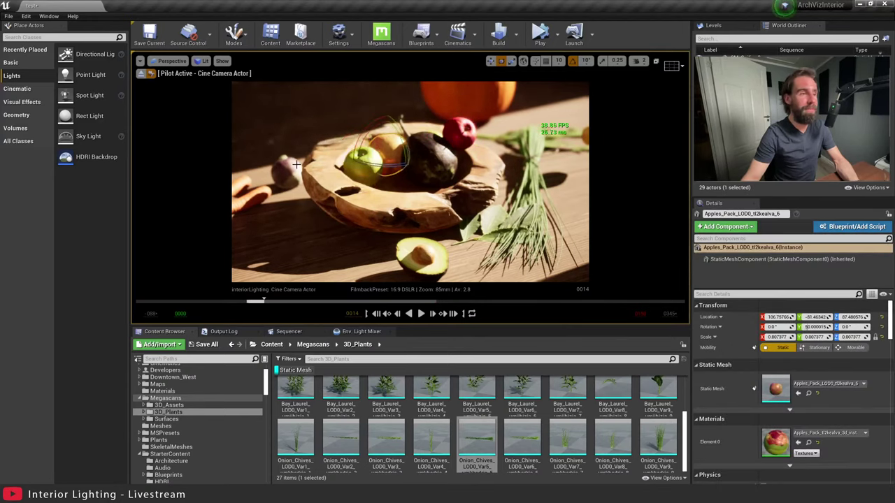
ctrl+click(245, 186)
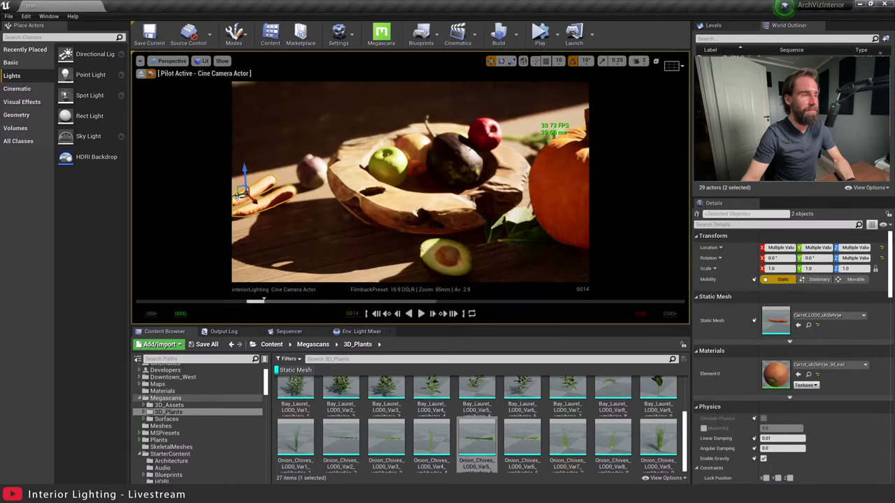
drag(237, 197, 294, 259)
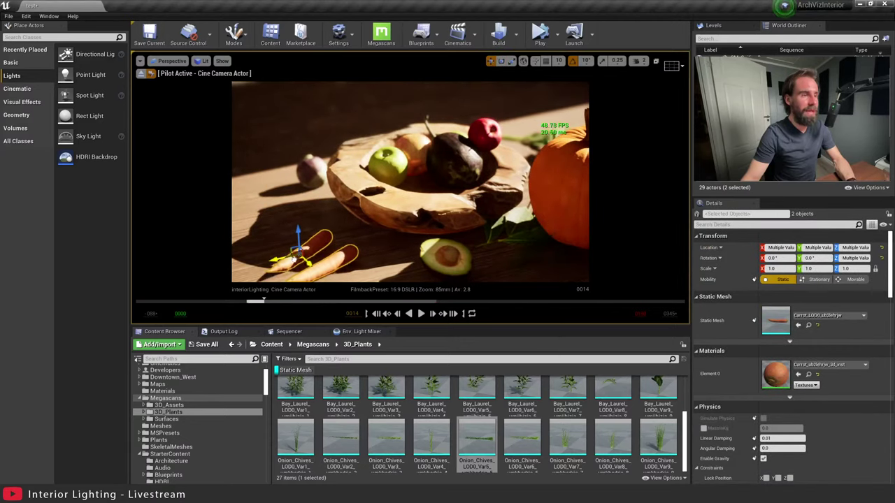
key(Escape)
Rotate the rear carrot slightly, adjust its place beside the front one, and turn the cine camera toward the pumpkin.
click(311, 246)
key(e)
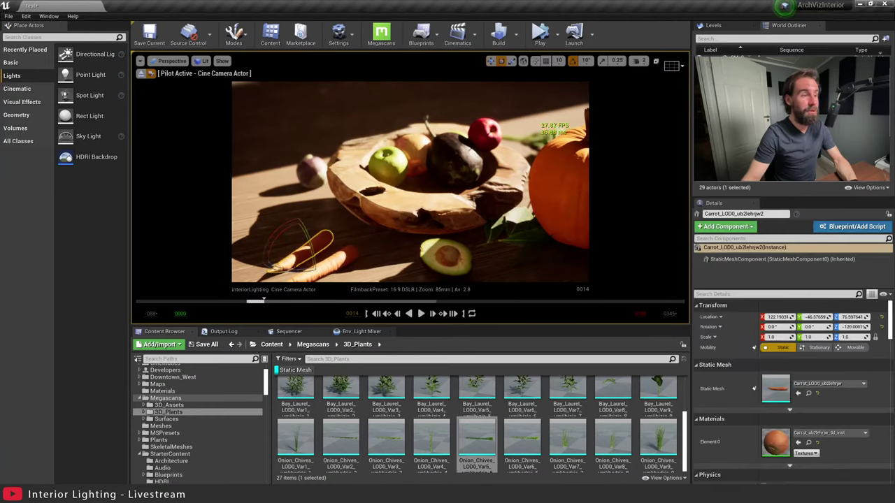
drag(293, 270, 309, 265)
key(w)
key(Escape)
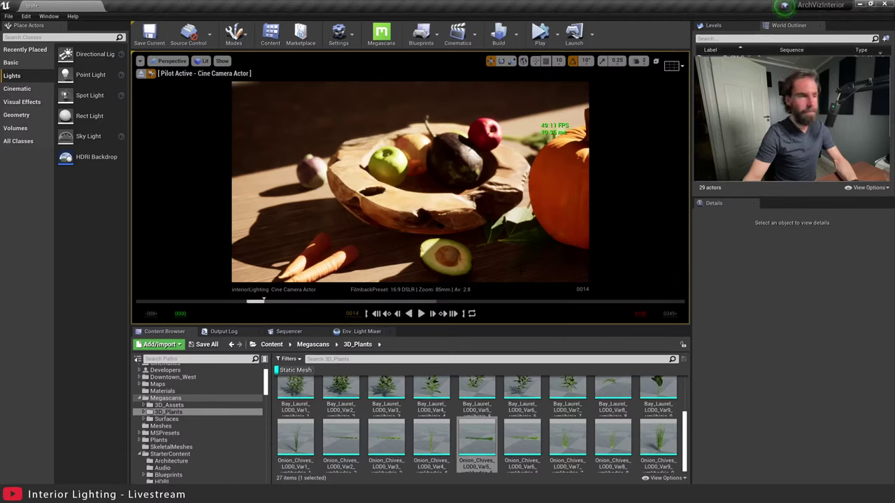
right_drag(494, 192, 578, 192)
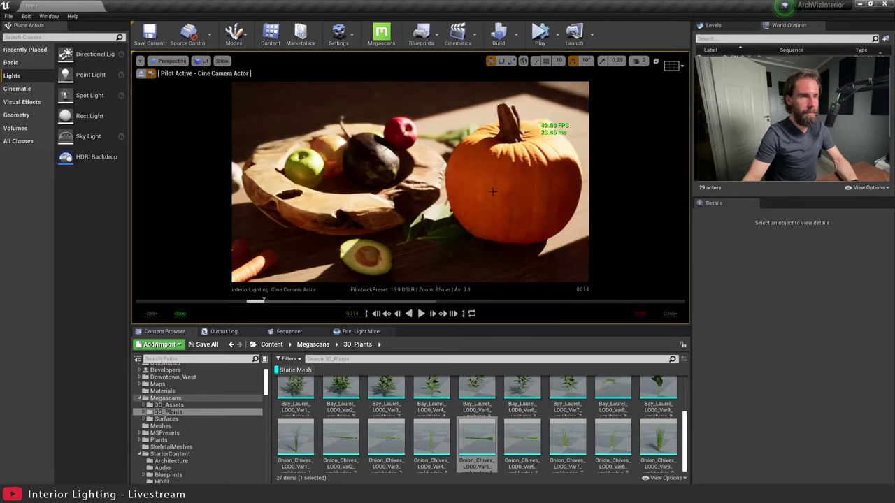
Move the pumpkin from beside the wooden bowl to the background, behind the bowl and the chives.
click(503, 215)
drag(513, 169, 510, 154)
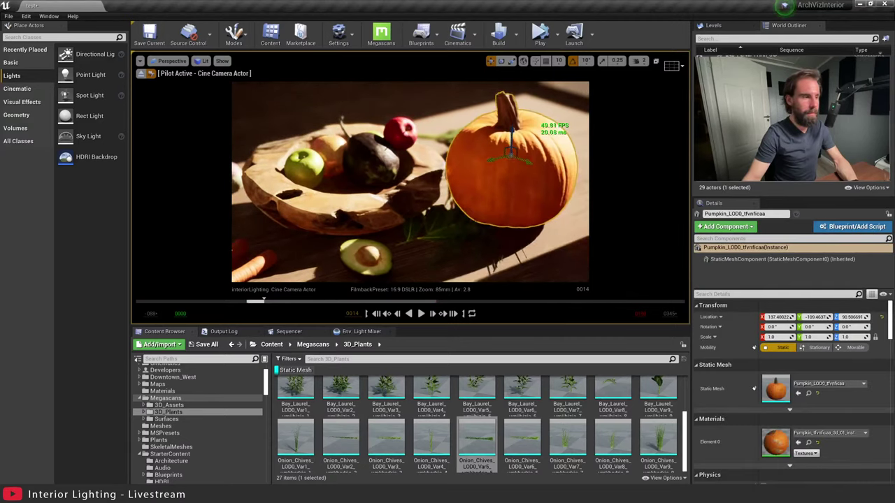
click(289, 331)
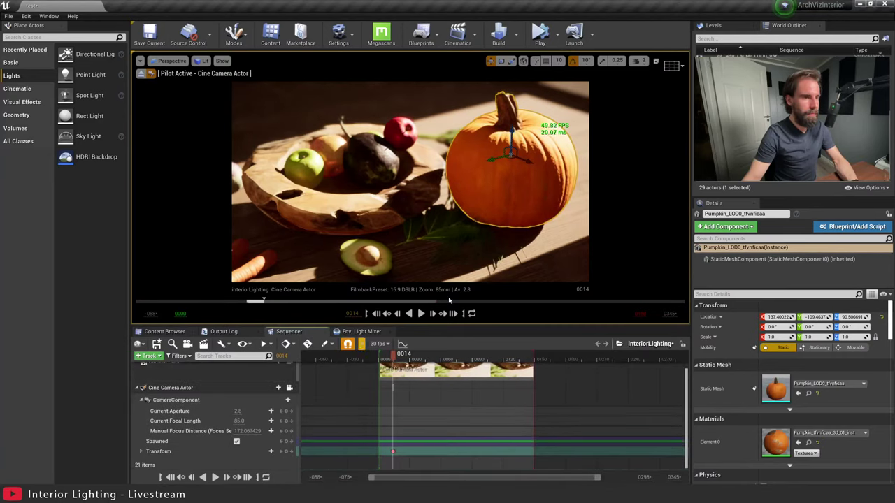
drag(510, 159, 433, 91)
key(Escape)
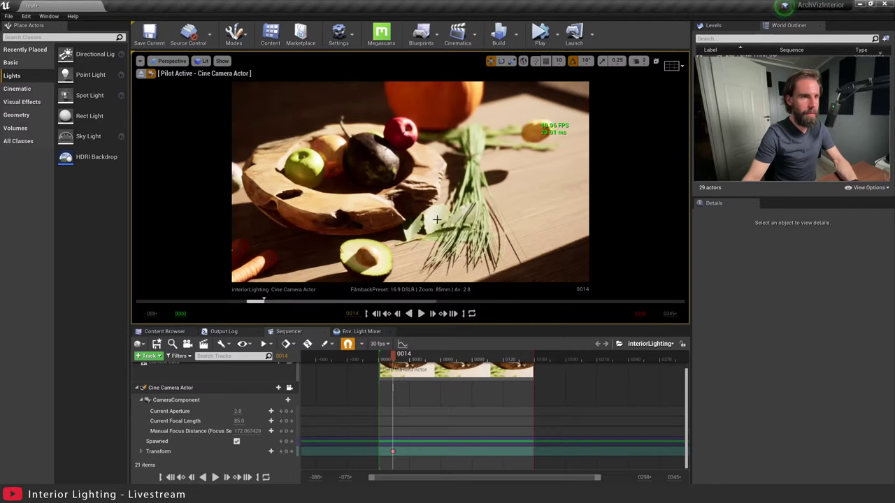
Move the bay laurel sprig from beside the bowl to the other side of the chives, to about X 123, Y -116.
click(421, 224)
drag(396, 243, 499, 237)
key(Escape)
click(517, 196)
key(e)
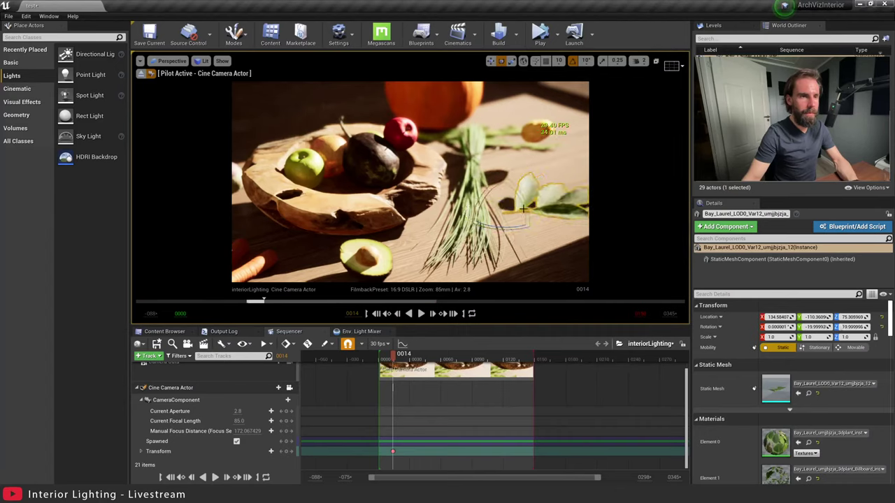
key(w)
key(ctrl+z)
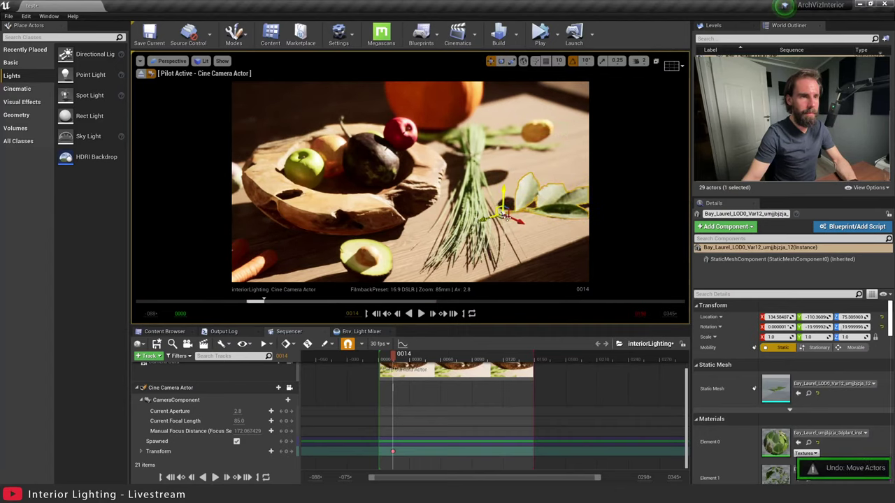
drag(508, 219, 505, 196)
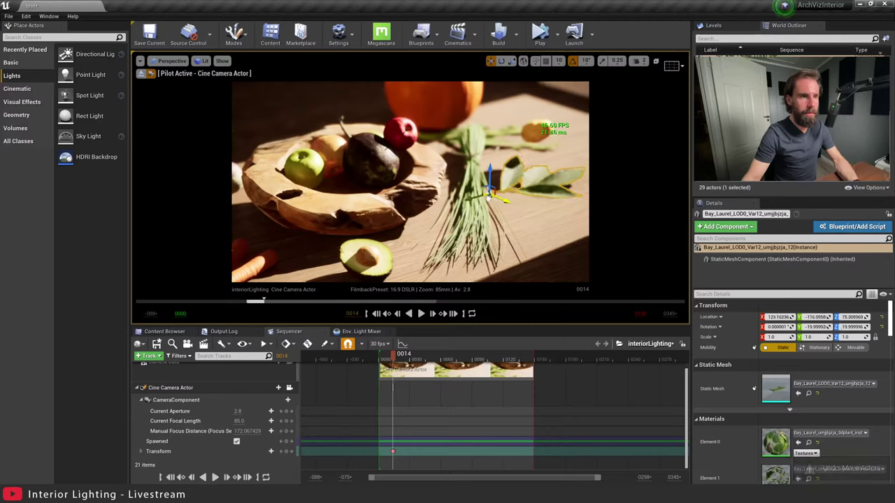
key(Escape)
Delete the potato lying on the table behind the chives.
right_drag(435, 176, 447, 148)
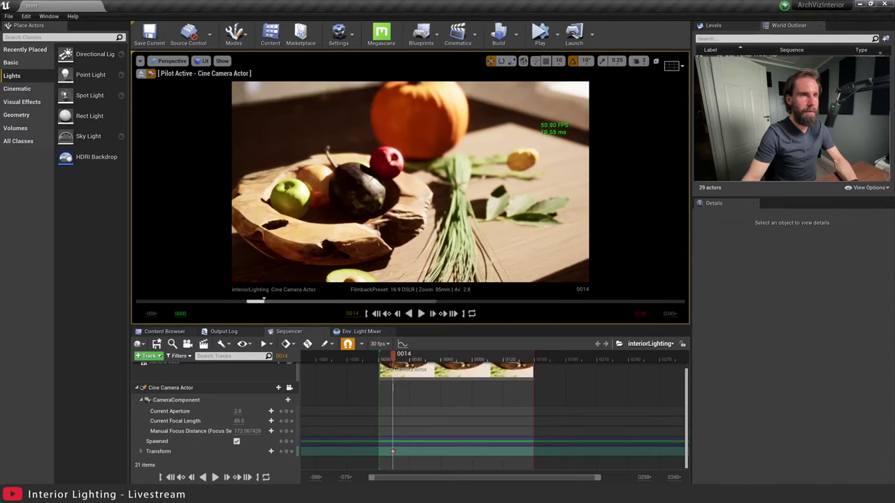
click(522, 161)
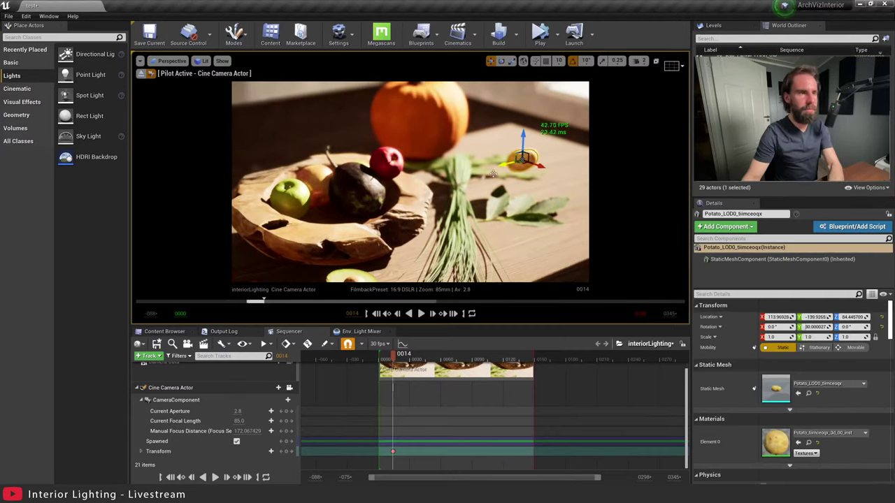
key(Delete)
Add a green apple from the Megascans 3D_Assets folder to the front of the wooden bowl and rotate it -50° around Y.
click(296, 195)
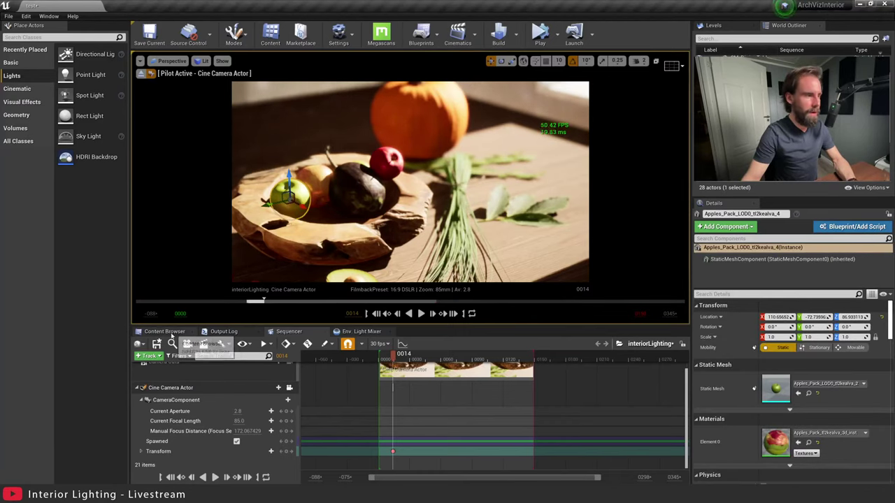
click(167, 332)
click(199, 405)
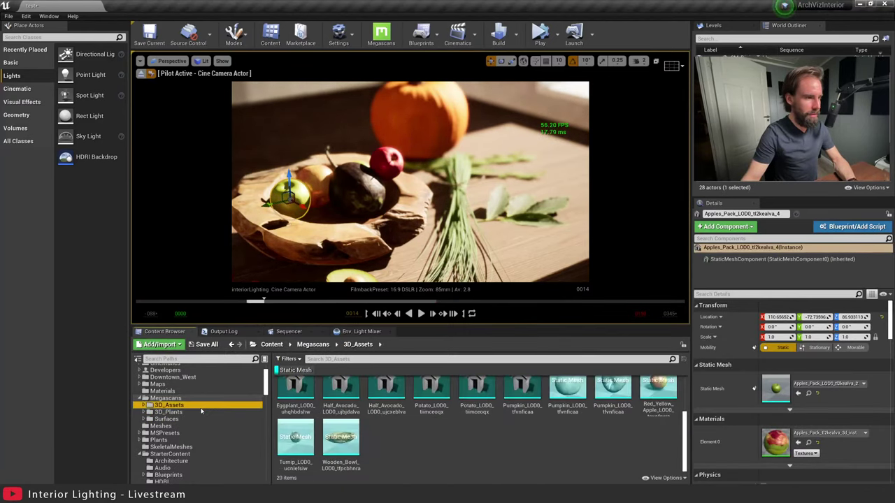
scroll(356, 396, up, 2)
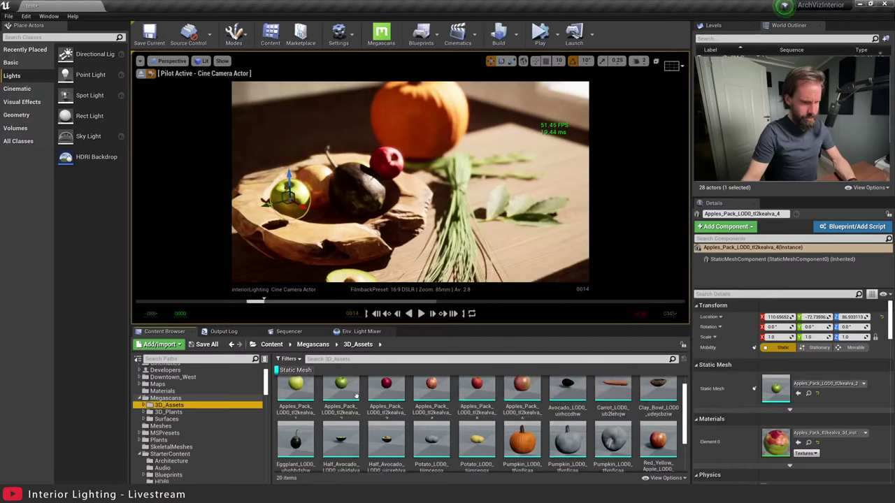
mouse_move(357, 395)
mouse_down()
mouse_move(318, 213)
mouse_move(326, 222)
mouse_up()
drag(340, 395, 347, 243)
key(e)
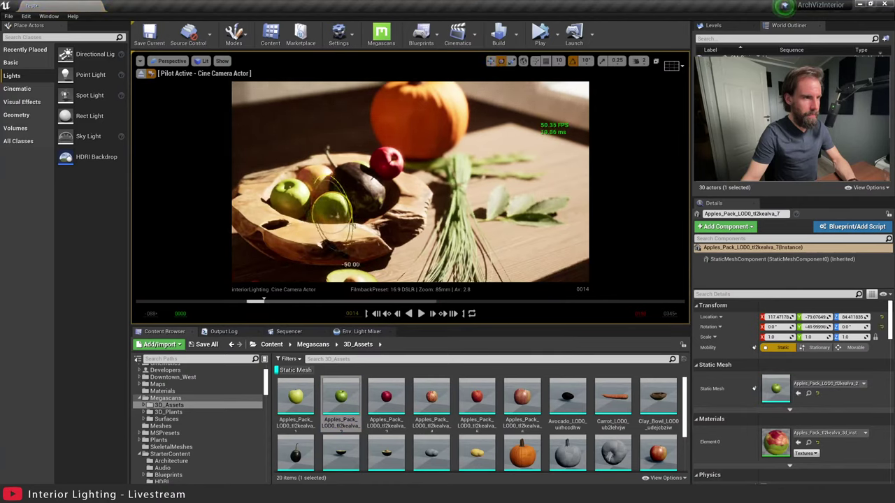
key(Escape)
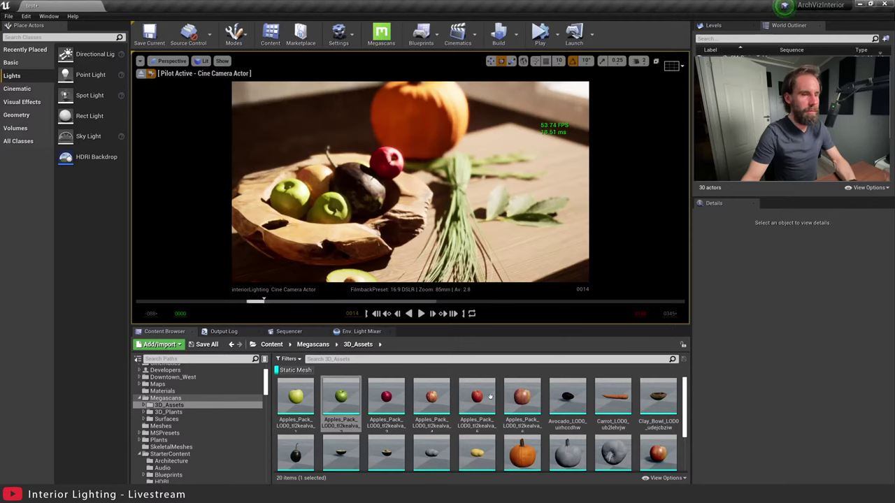
Add a red apple behind the green apples in the bowl, rotate it, and position it at about X 101, Y -76, Z 91.
drag(477, 396, 311, 168)
key(w)
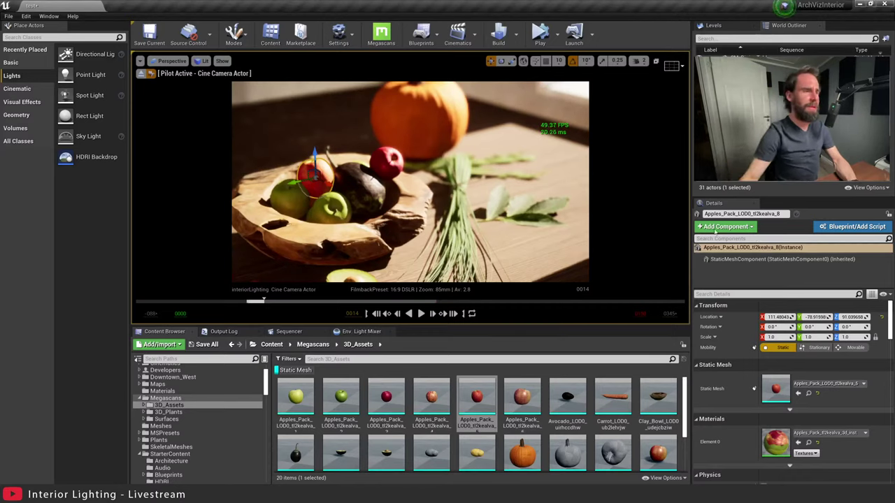
drag(324, 153, 278, 135)
key(w)
key(g)
key(w)
drag(273, 170, 267, 172)
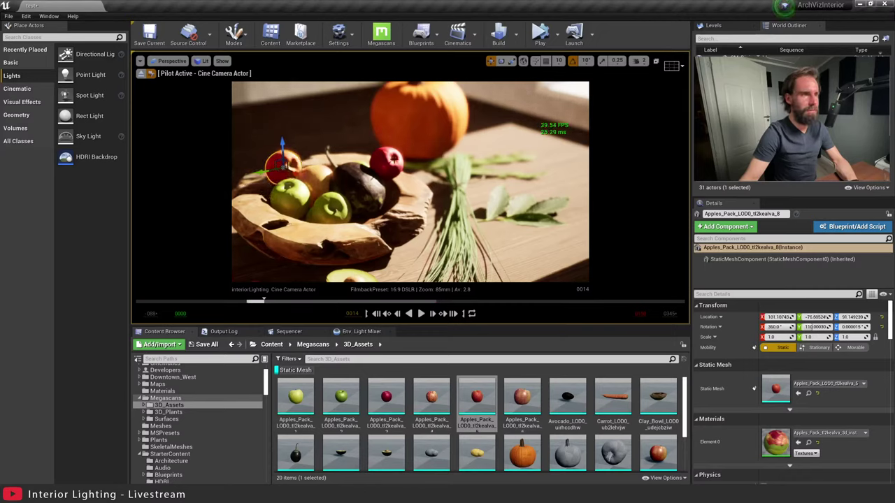
key(Escape)
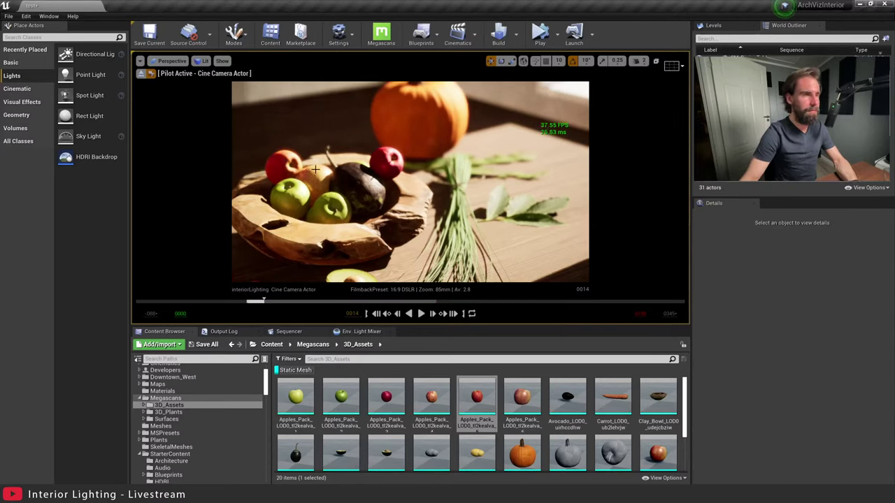
Reframe the cine camera around the bowl, carrots and avocado, and set its manual focus distance to about 176.4.
click(392, 159)
key(Escape)
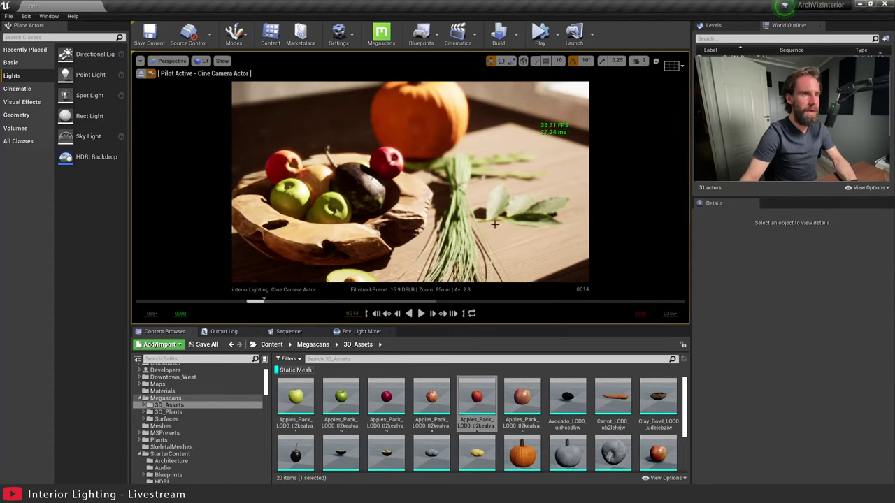
right_drag(417, 249, 352, 270)
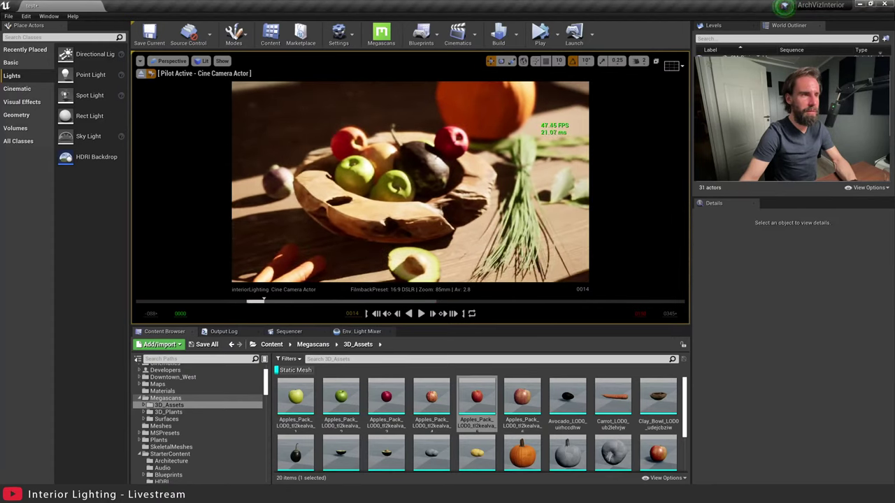
click(309, 333)
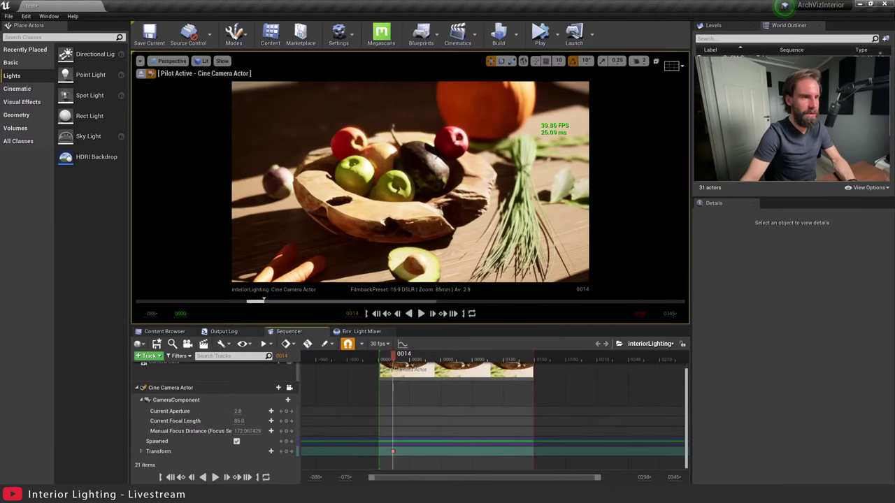
middle_drag(447, 209, 439, 210)
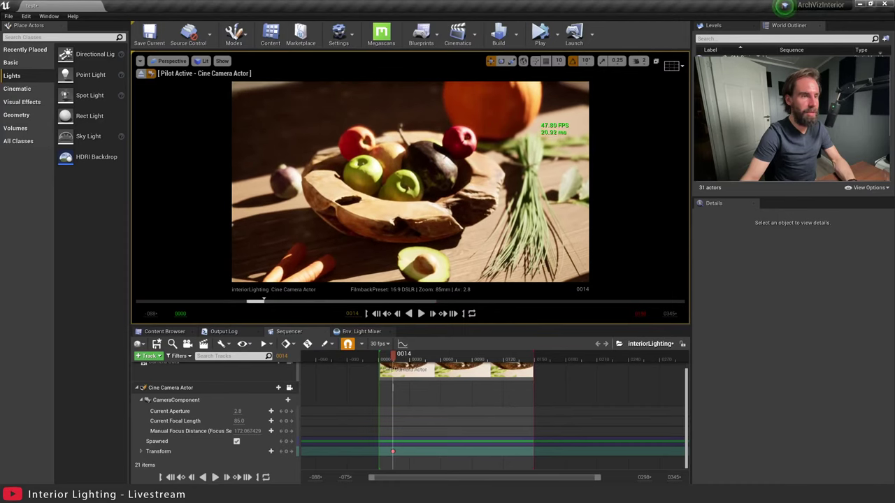
click(263, 389)
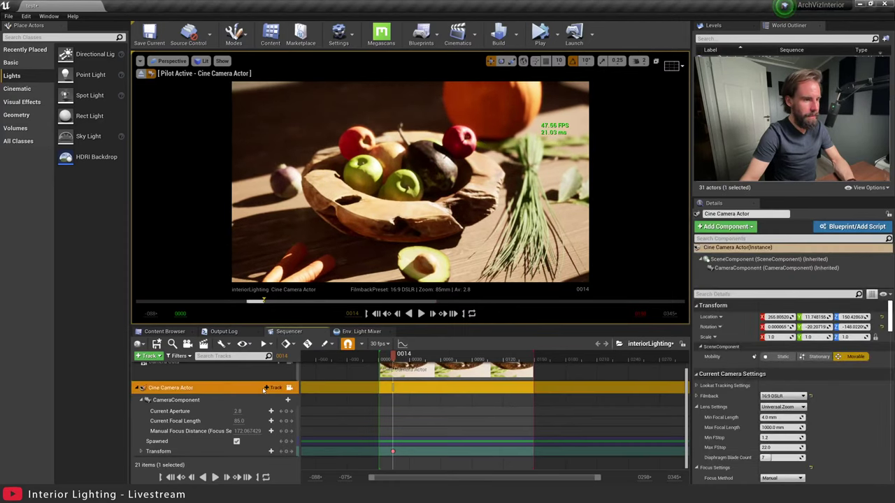
drag(239, 432, 238, 431)
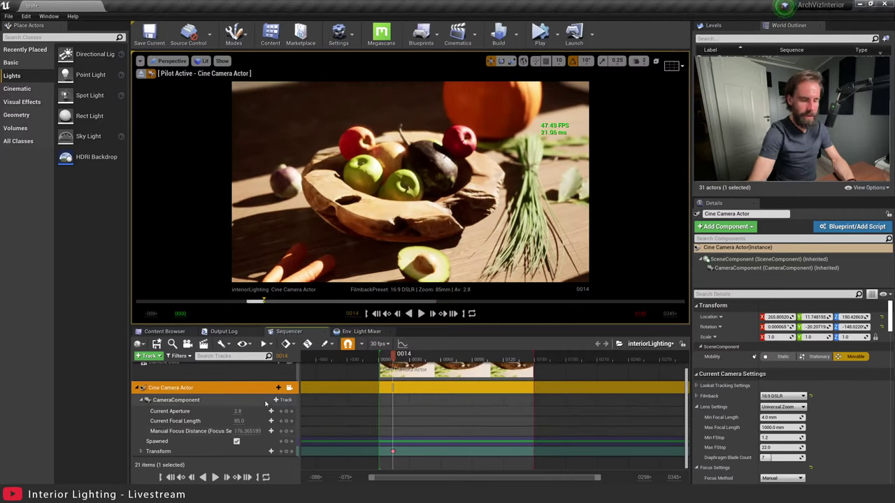
Run the earlier console command r.TemporalAA.Upsampling 0 again and clear the selection.
key(grave)
key(Up)
key(Up)
key(Up)
key(Up)
key(Up)
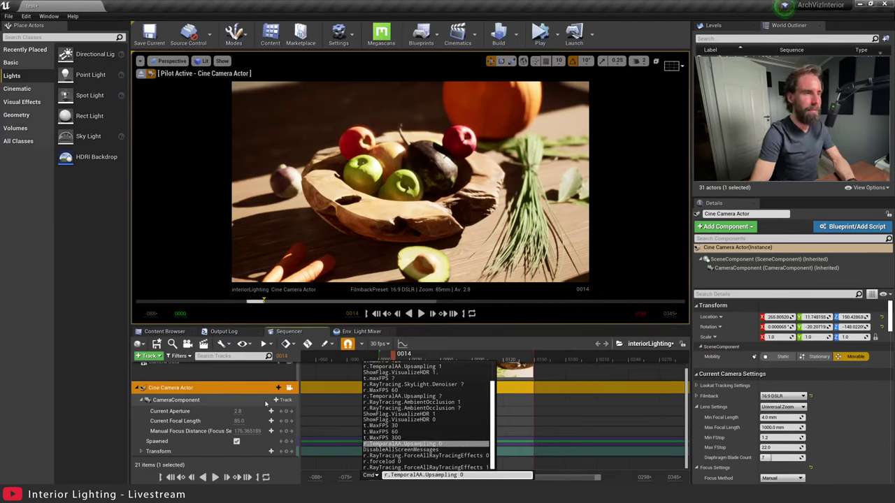
key(Return)
key(Escape)
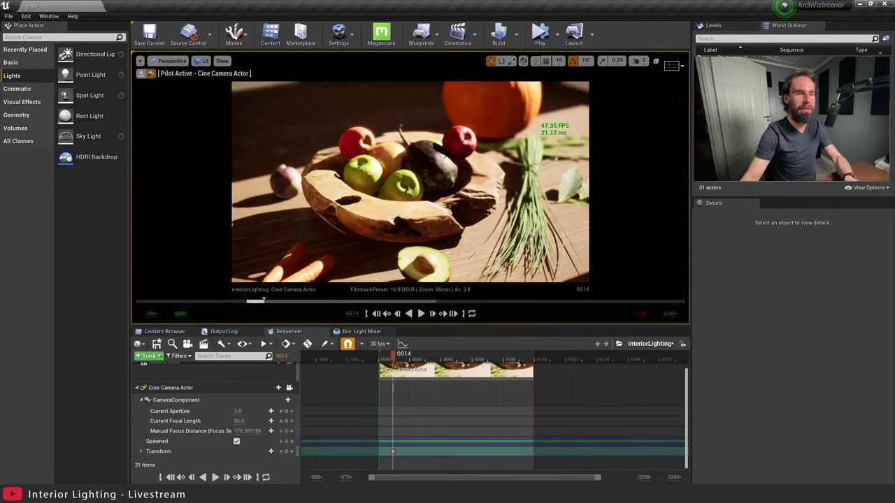
Turn the bay laurel sprig beside the chives to a Z rotation of 110° and shift it back to about X 108, Y -130.
click(582, 188)
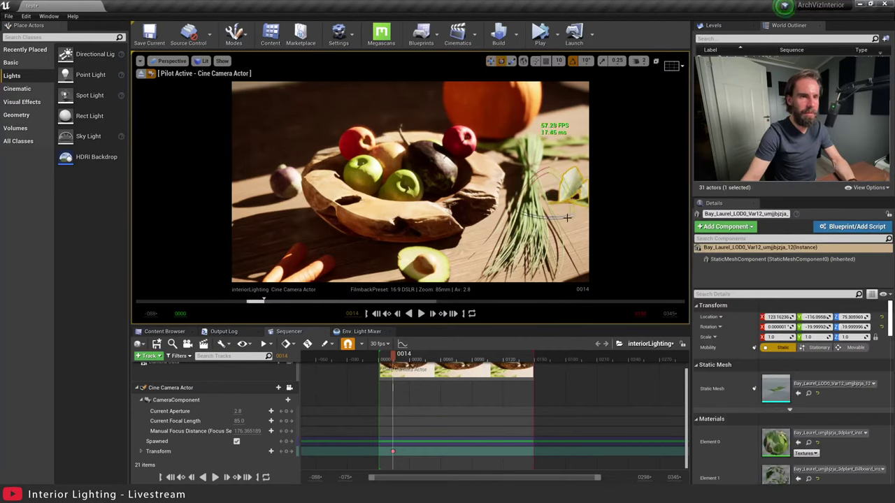
key(w)
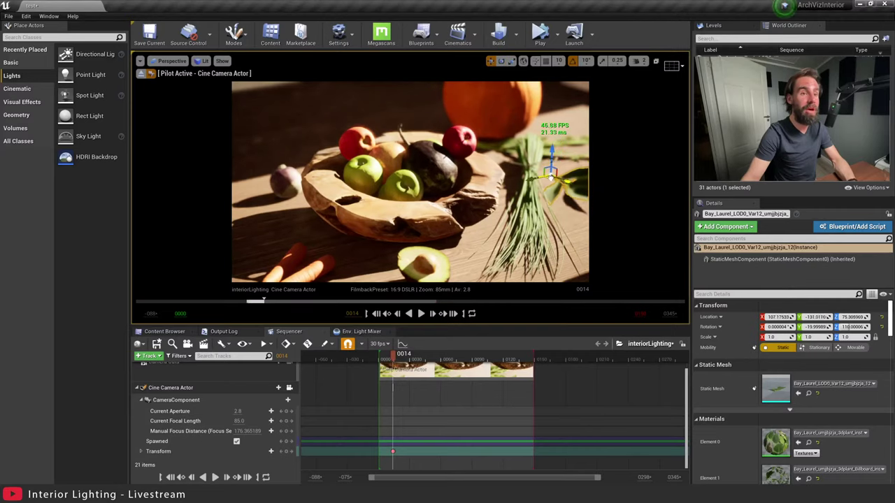
key(Escape)
key(ctrl+z)
Turn off rotation snapping and tilt the bay laurel sprig freely to about X -2.5°, Y -9.7°.
key(e)
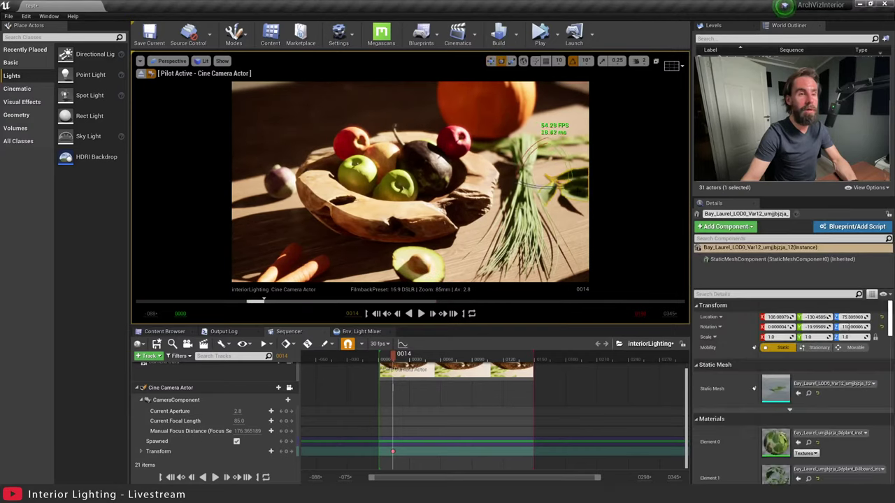
drag(568, 163, 544, 150)
click(572, 62)
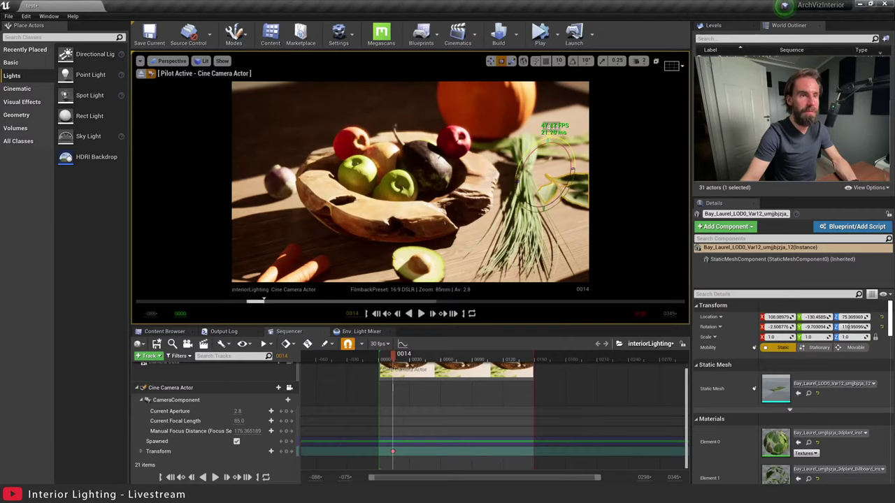
click(634, 200)
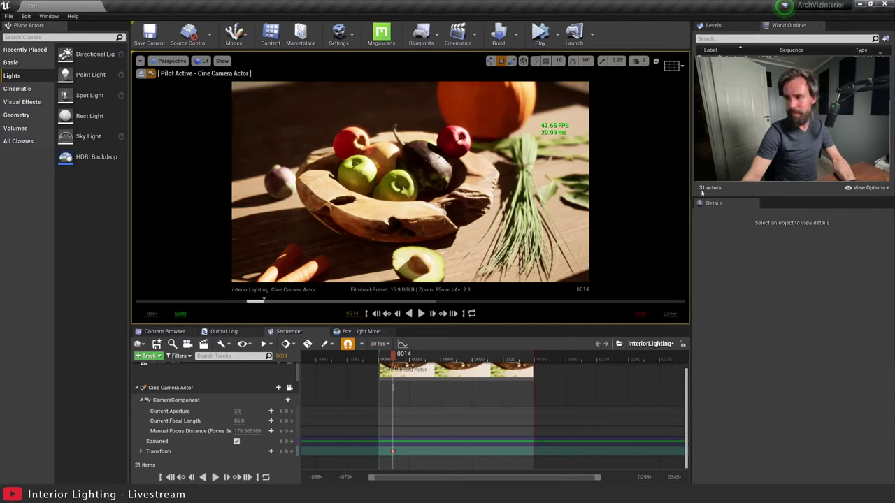
Raise the bay laurel sprig to about Z 76 and save the current level.
click(563, 183)
key(w)
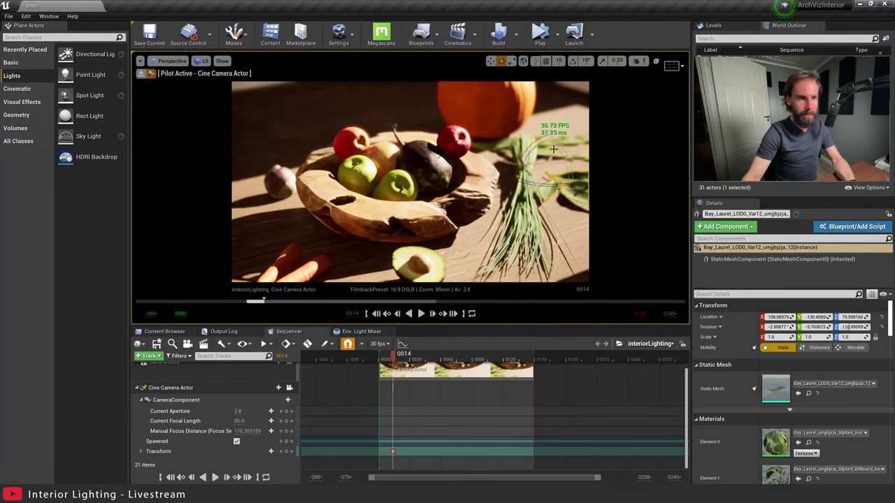
key(Escape)
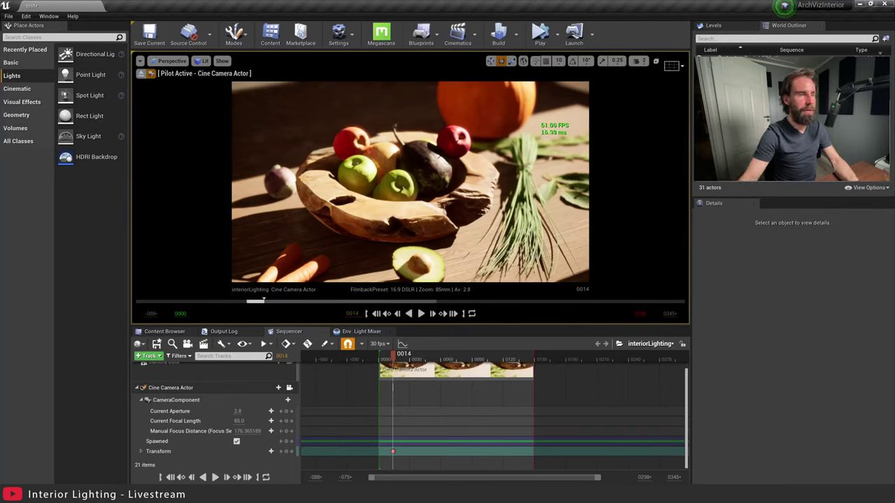
click(149, 41)
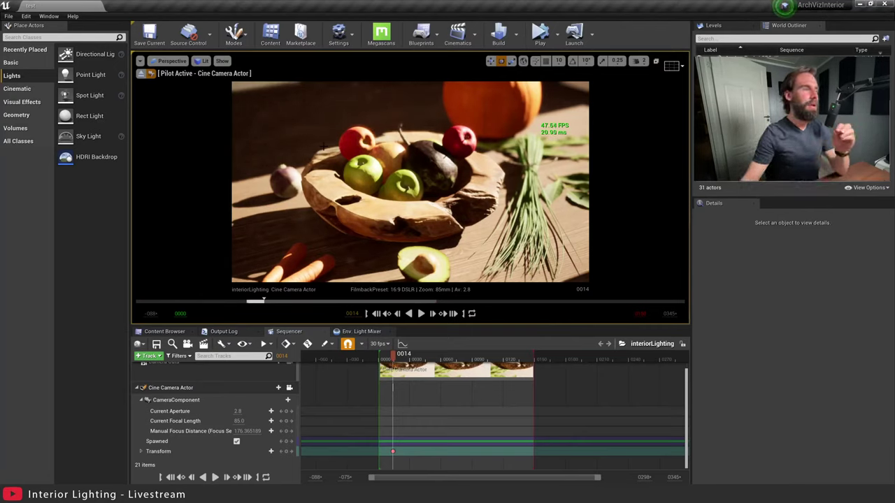
Switch the viewport layout to two side-by-side panes.
click(140, 60)
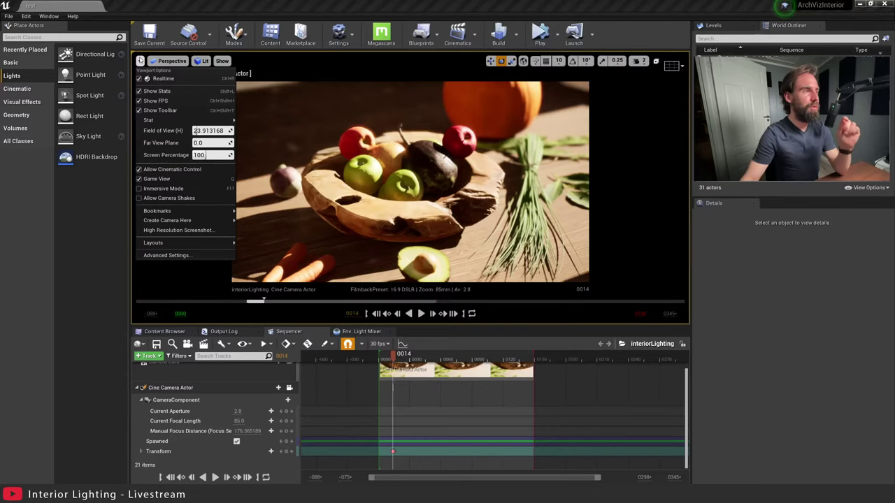
mouse_move(181, 244)
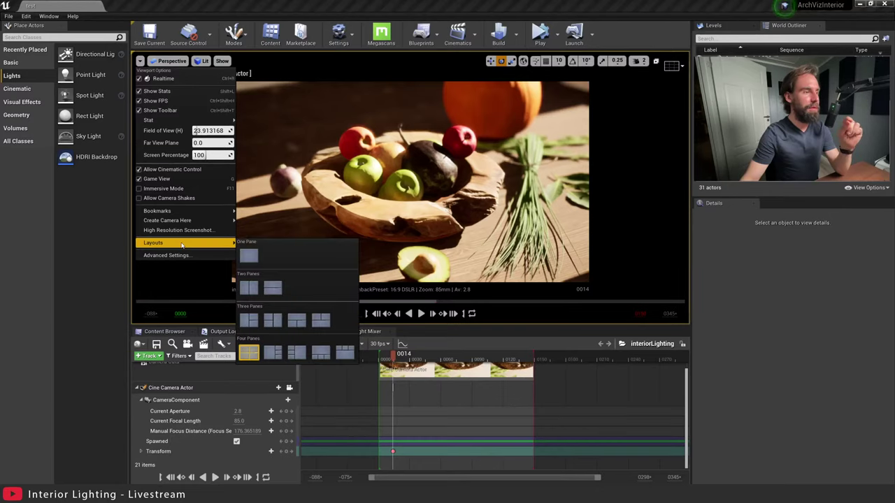
click(248, 287)
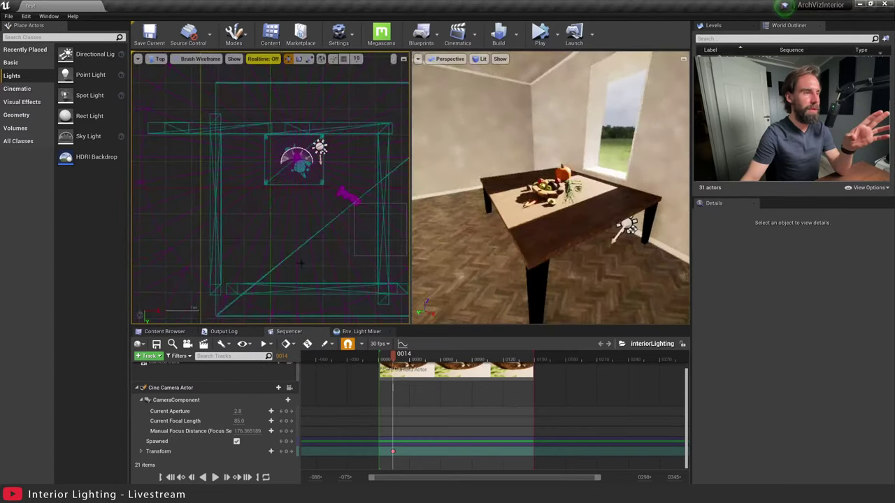
Show the wireframe top pane through the Cine Camera Actor with lit shading and realtime rendering turned on.
click(186, 59)
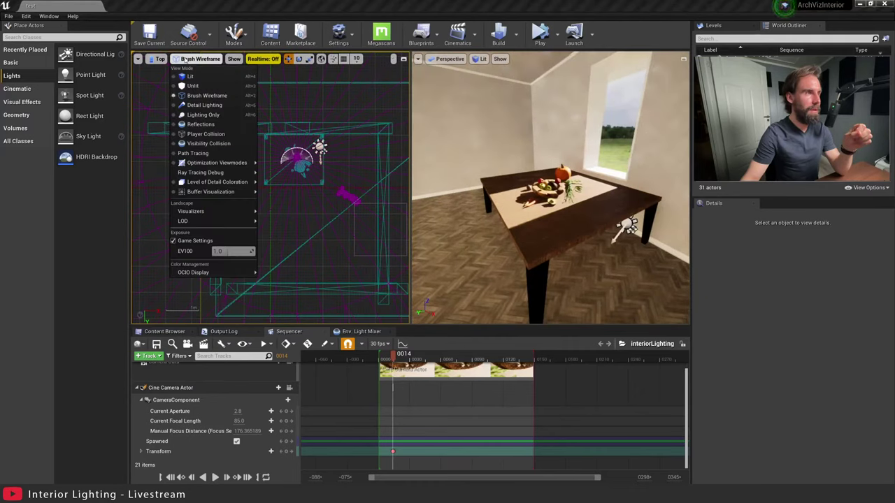
click(158, 59)
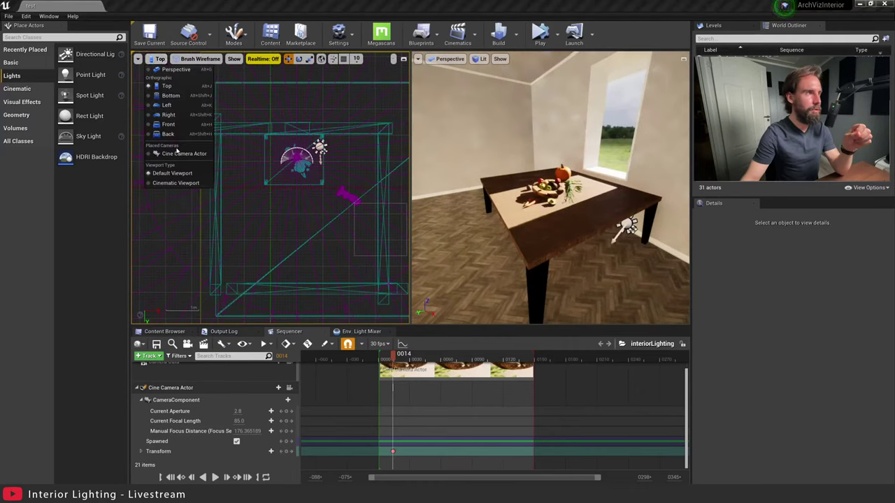
click(180, 153)
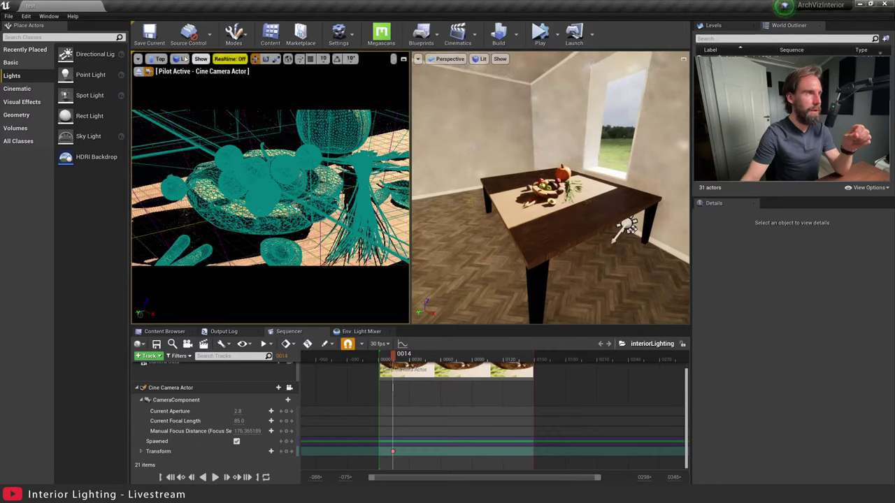
click(184, 59)
click(194, 83)
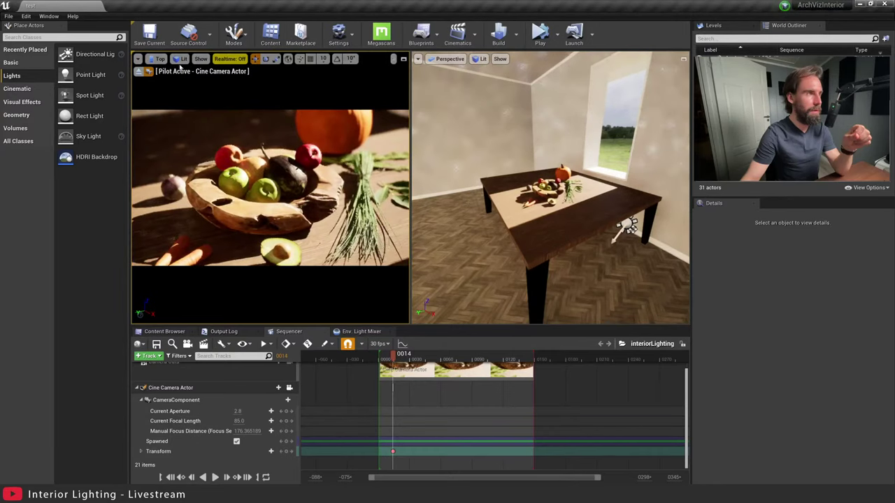
click(239, 61)
Select the directional light and rotate it about Z to shift the sunlit patch toward the chives side of the table.
right_drag(550, 187, 611, 171)
key(w)
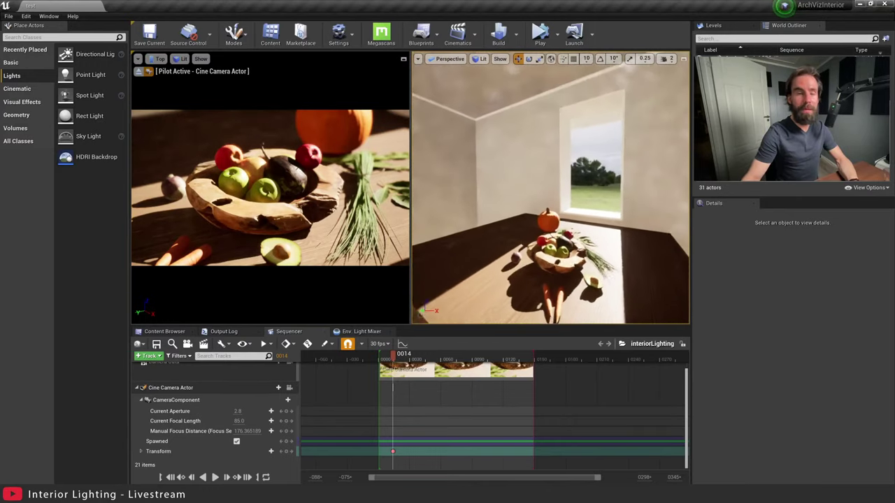
right_drag(435, 192, 489, 184)
key(a)
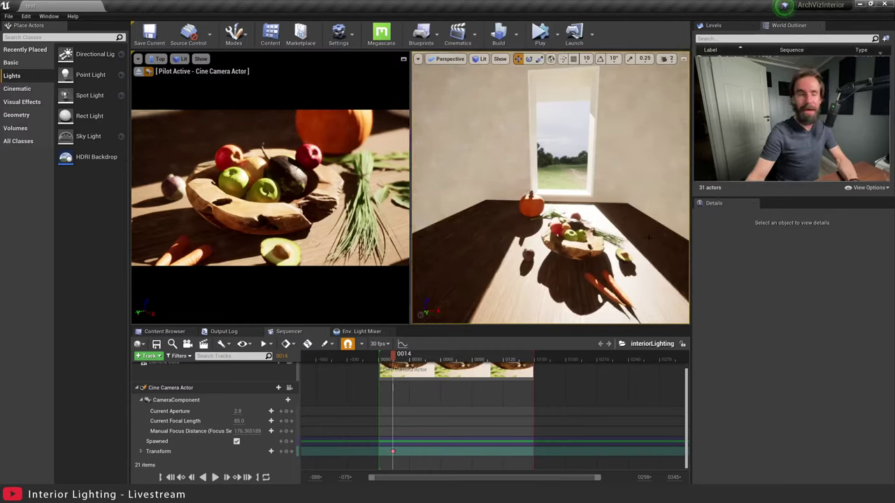
right_drag(625, 235, 605, 208)
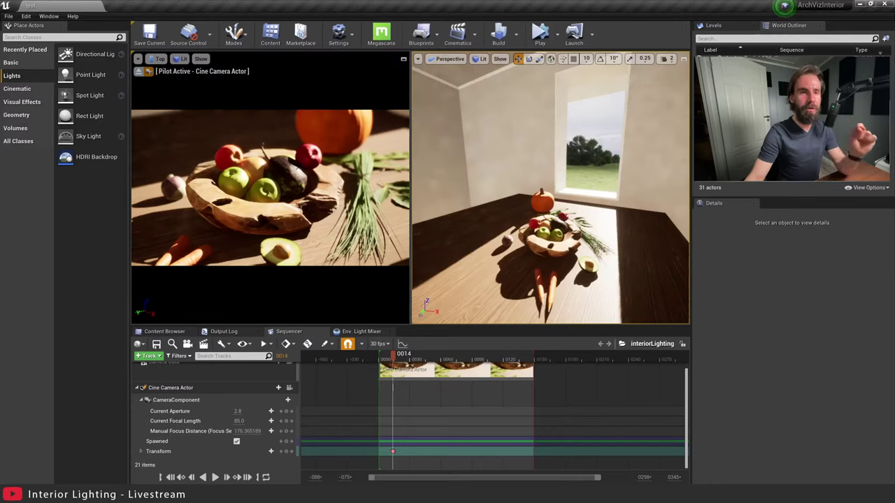
click(794, 118)
drag(500, 204, 525, 234)
key(e)
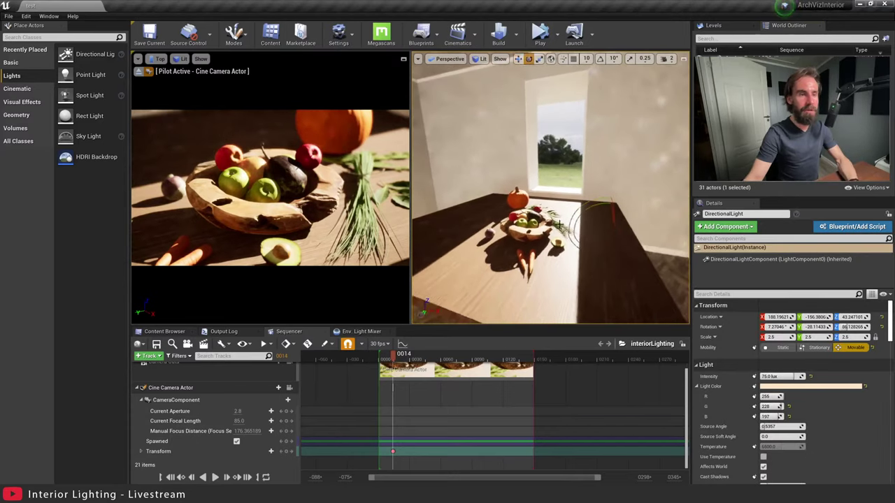
drag(645, 240, 600, 249)
Select SM_Wall_Right2 together with the adjoining wall and slide both along X so window sunlight falls across the fruit bowl.
click(584, 164)
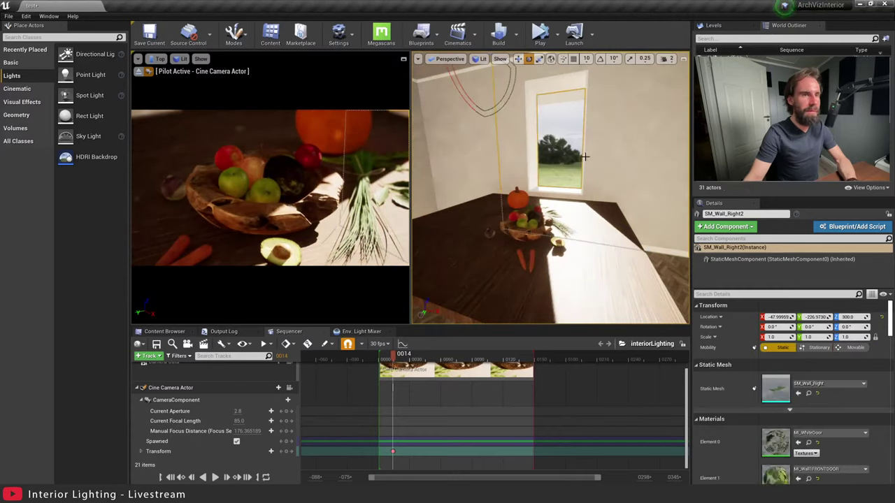
ctrl+click(440, 140)
key(w)
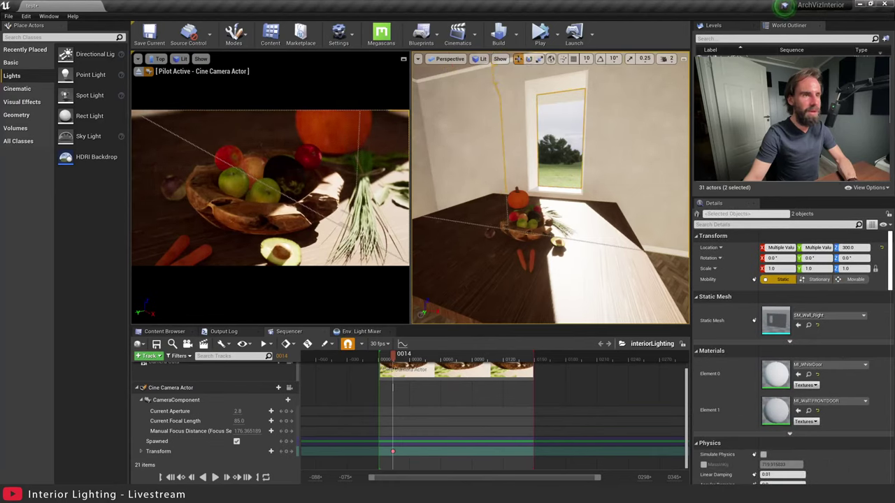
right_drag(550, 188, 517, 178)
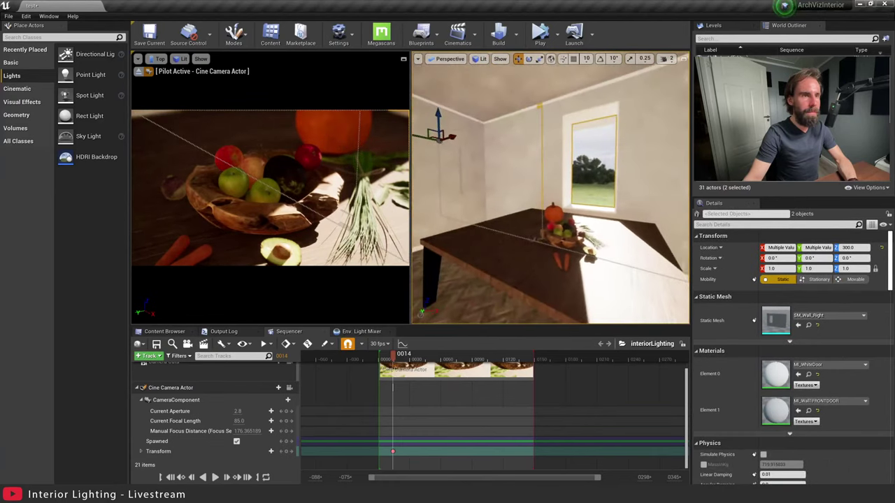
mouse_move(447, 140)
mouse_down()
mouse_move(434, 140)
mouse_move(442, 139)
mouse_up()
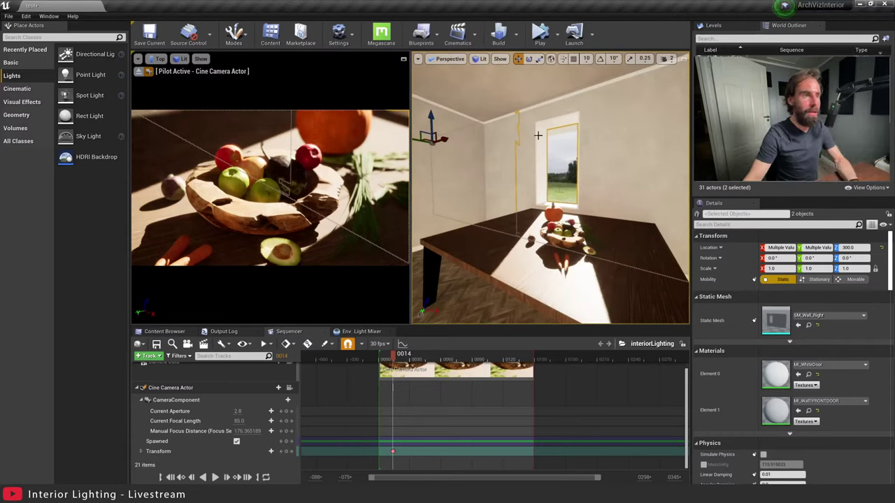
Move the directional light up in front of the window to about X 94, Z 163.5.
click(643, 246)
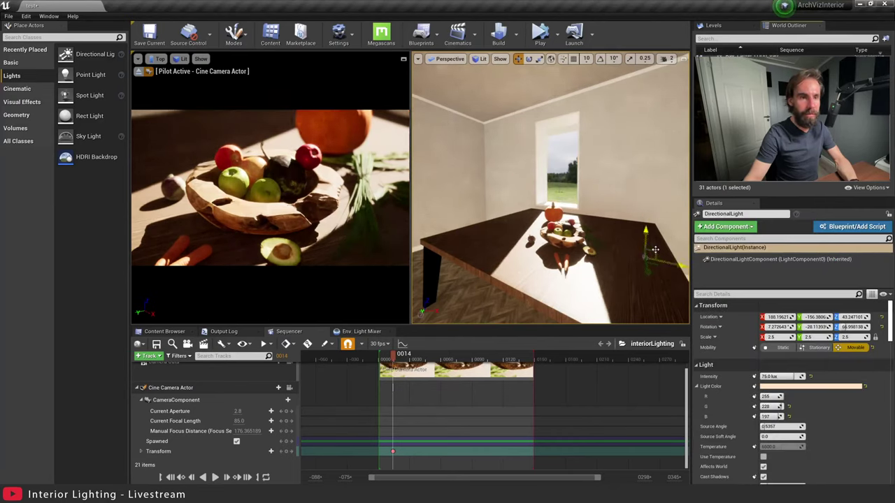
drag(655, 250, 573, 163)
Try turning the directional light to about Z 139° and sliding the selected window walls far along X.
key(e)
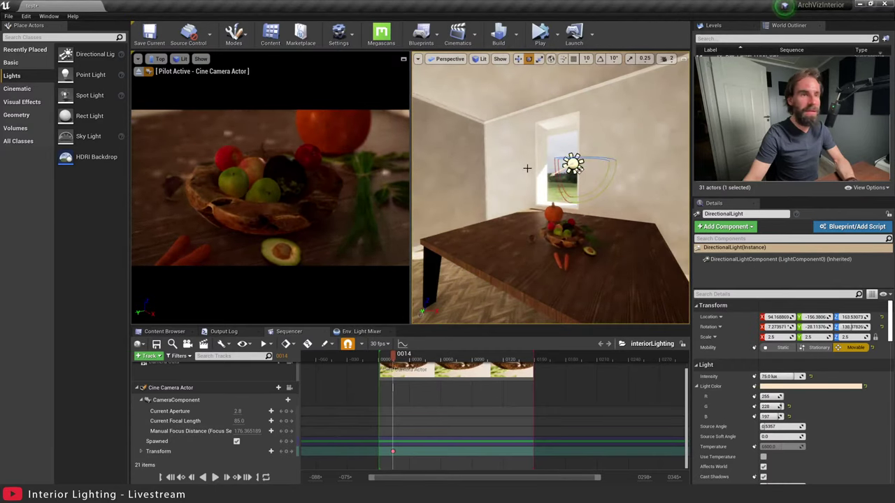
key(w)
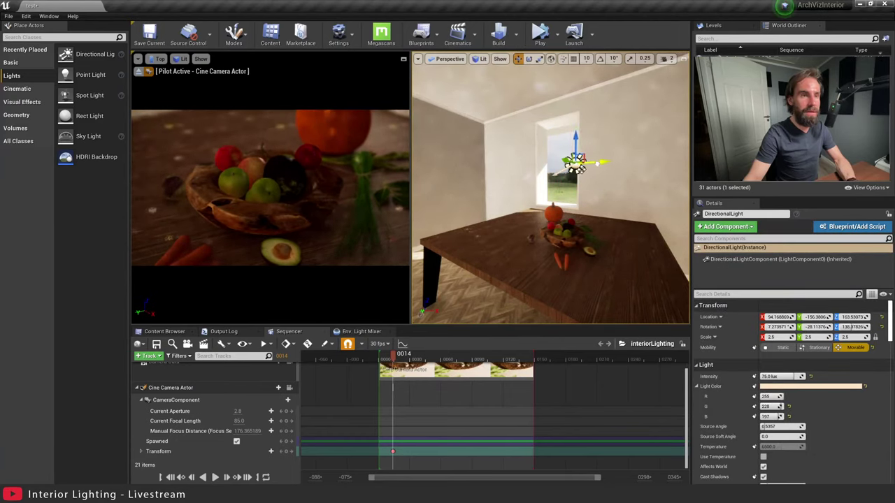
click(540, 188)
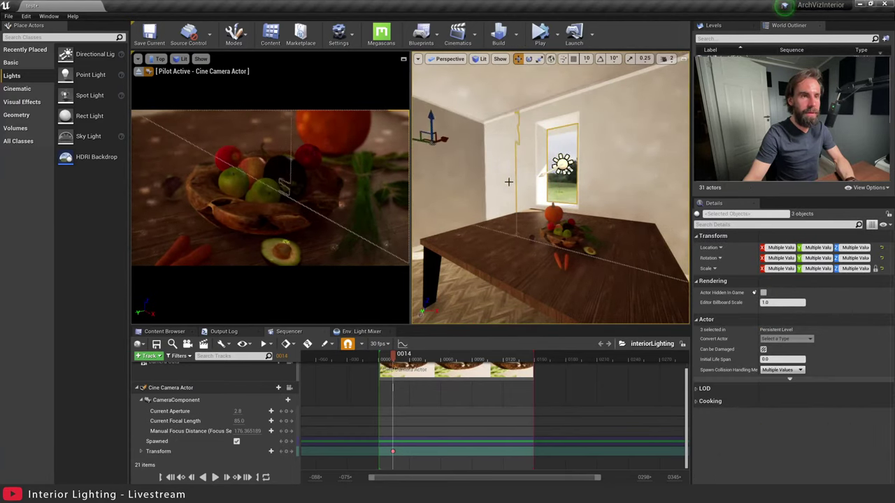
drag(442, 138, 639, 76)
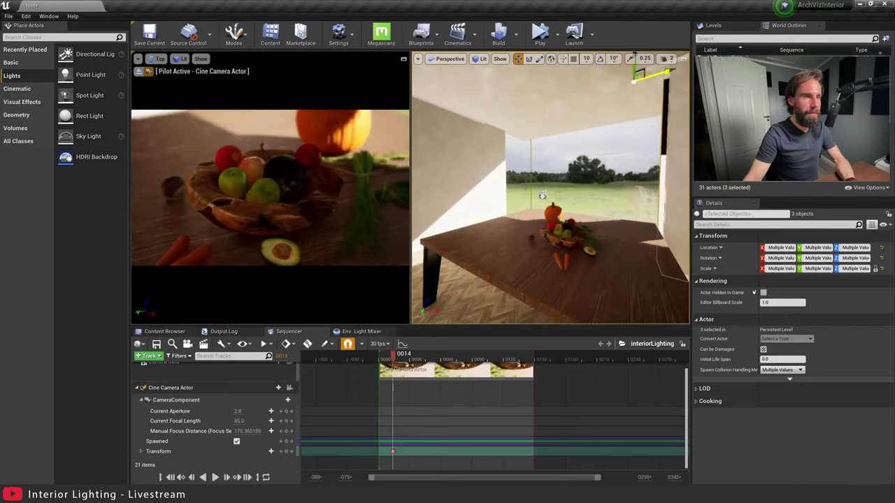
Undo the last wall move and the last directional light rotation.
key(ctrl+z)
key(ctrl+z)
key(ctrl+z)
key(ctrl+z)
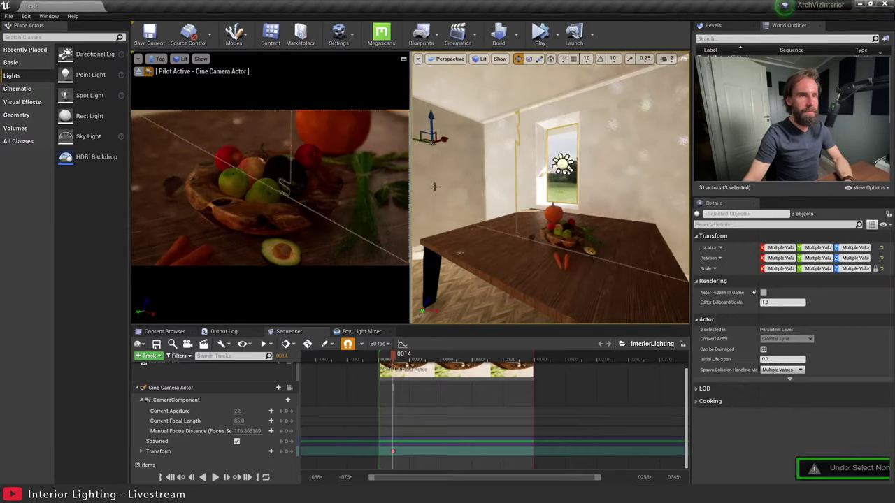
key(ctrl+z)
key(ctrl+z)
key(ctrl+z)
key(ctrl+z)
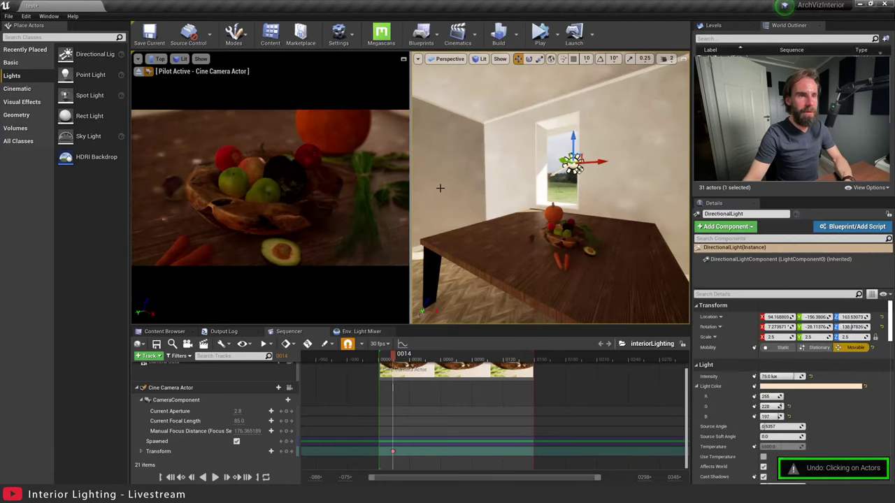
key(ctrl+z)
key(ctrl+z)
key(ctrl+z)
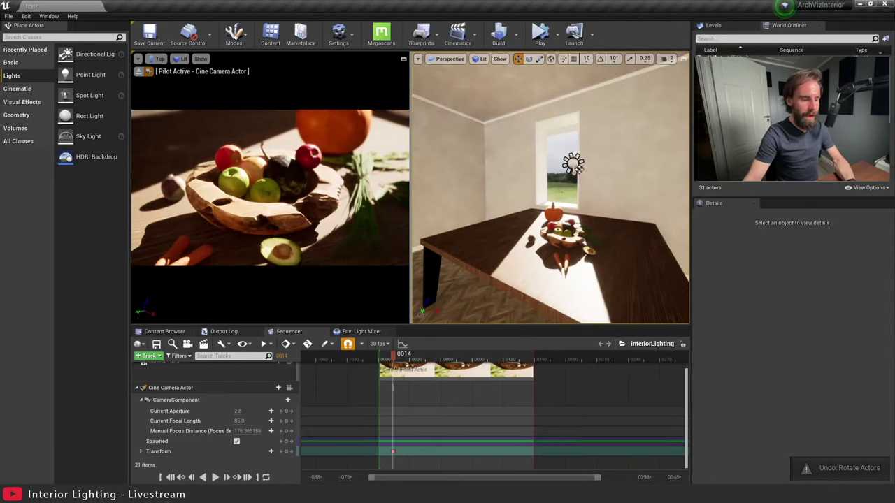
Hide the directional light and place a rect light beside the chives at about X 163, Y -104, Z 125, rotated about Z toward the food.
click(579, 169)
key(Delete)
drag(97, 116, 624, 243)
key(e)
mouse_move(643, 196)
mouse_down()
mouse_move(675, 196)
mouse_move(638, 201)
mouse_move(651, 194)
mouse_up()
key(w)
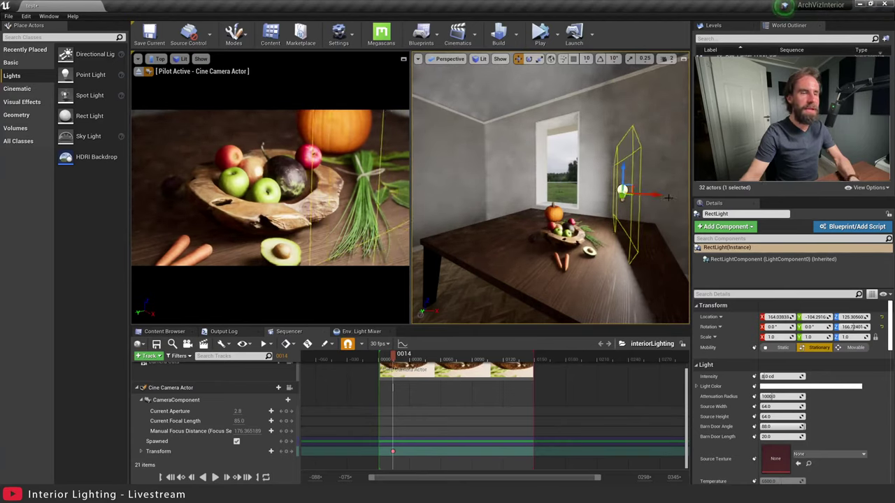
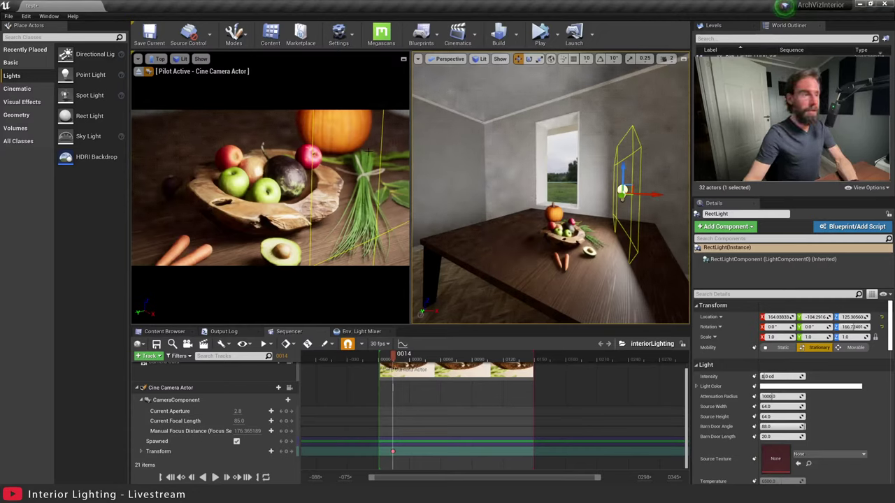
mouse_move(658, 195)
mouse_down()
mouse_move(675, 195)
mouse_move(657, 195)
mouse_up()
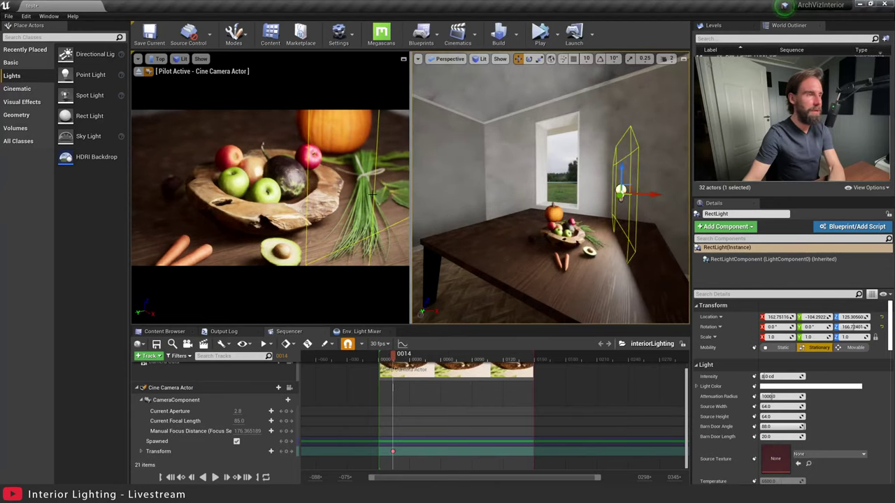
Delete the rect light and bring the directional light back.
key(Delete)
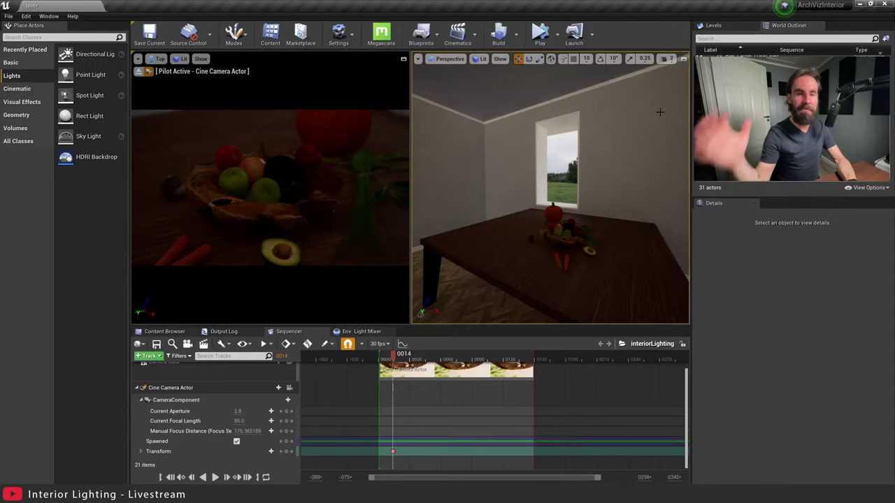
key(ctrl+z)
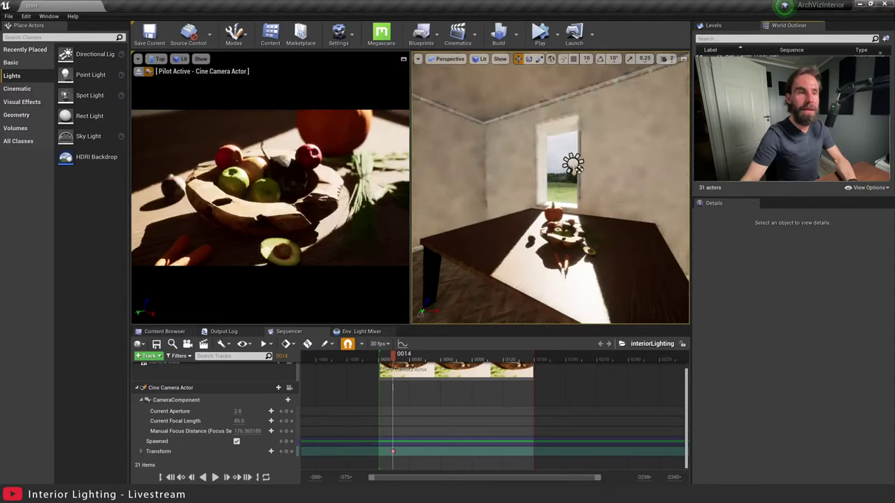
Rotate the directional light about Z to widen the sunlight over the chives and shift it to about X 69.
click(573, 165)
mouse_move(581, 158)
mouse_down()
mouse_move(606, 158)
mouse_move(575, 160)
mouse_up()
key(w)
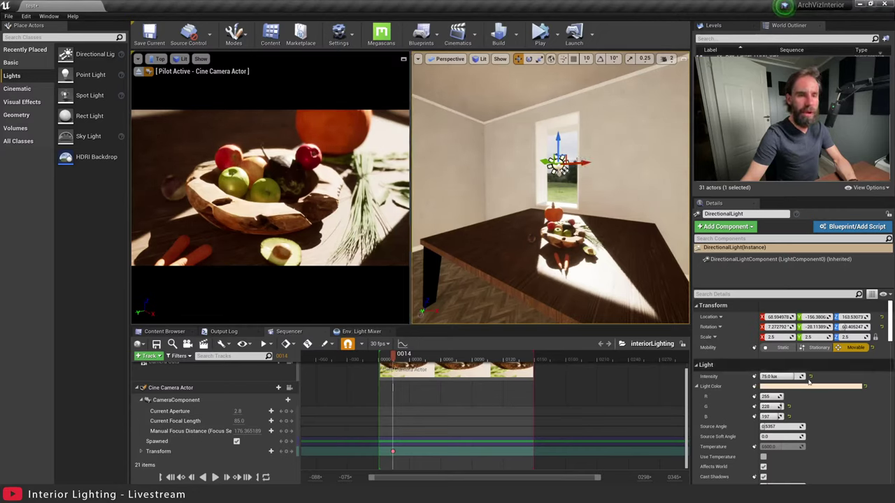
Set the directional light's intensity to 50 lux.
click(774, 376)
text(50)
key(Return)
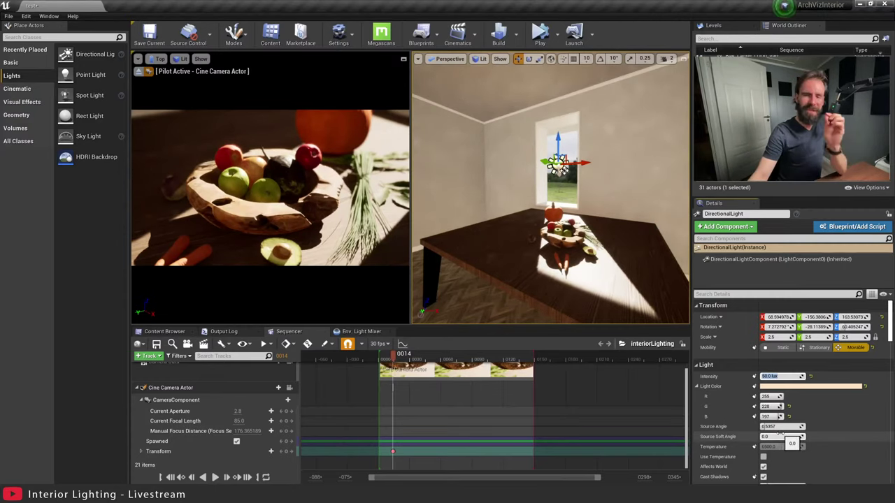
Test a source angle of 3 on the directional light and raise it to 10 for softer shadow edges.
click(797, 425)
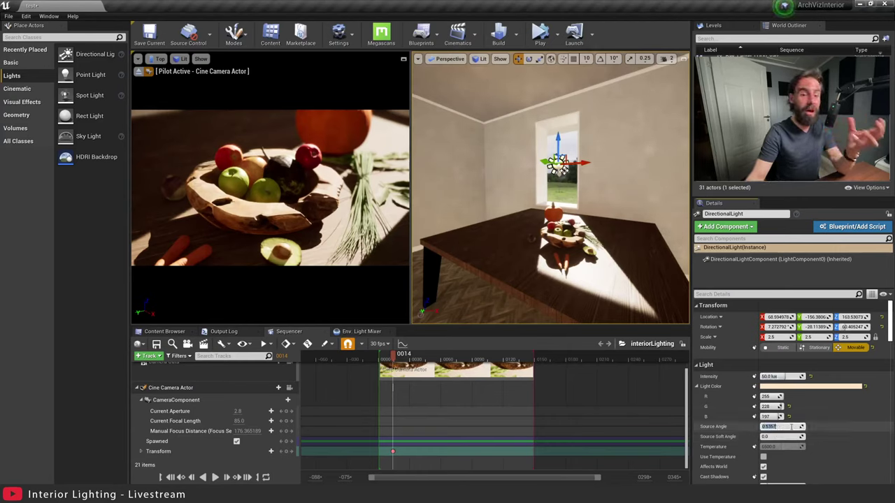
text(3)
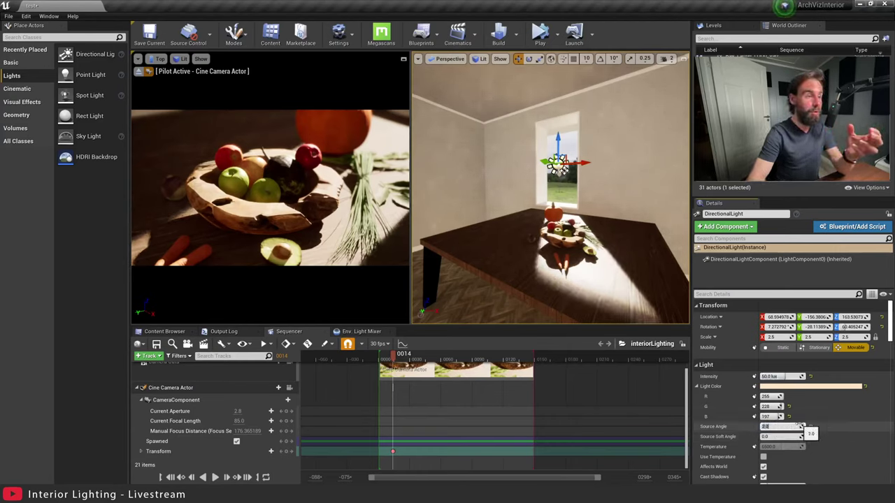
key(Return)
text(1)
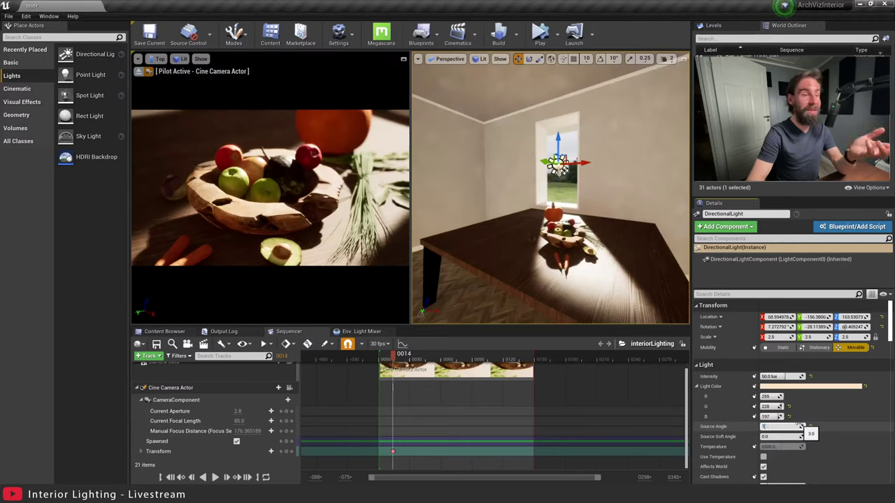
text(0)
key(Return)
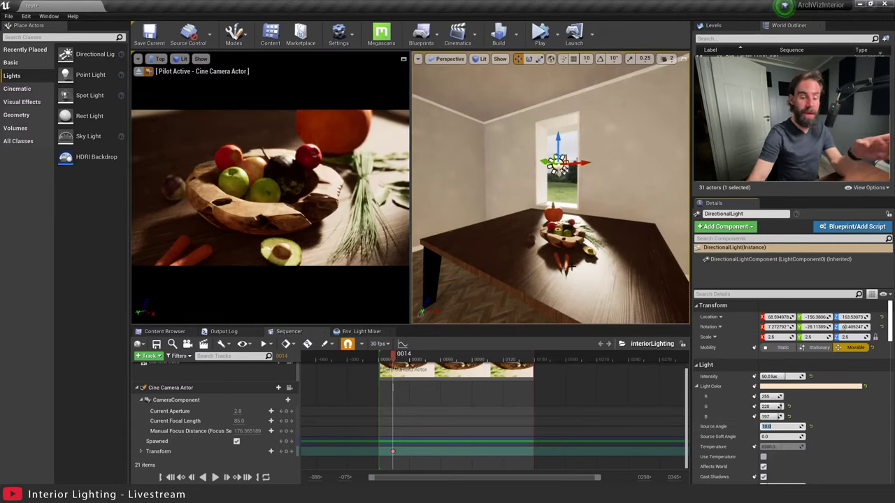
Compare a source angle of 5 on the directional light and return it to 10.
text(1)
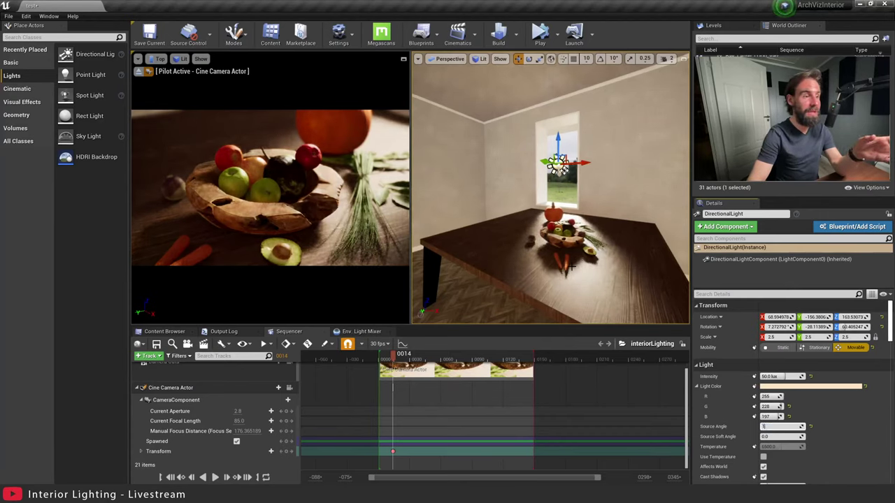
text(0)
key(Return)
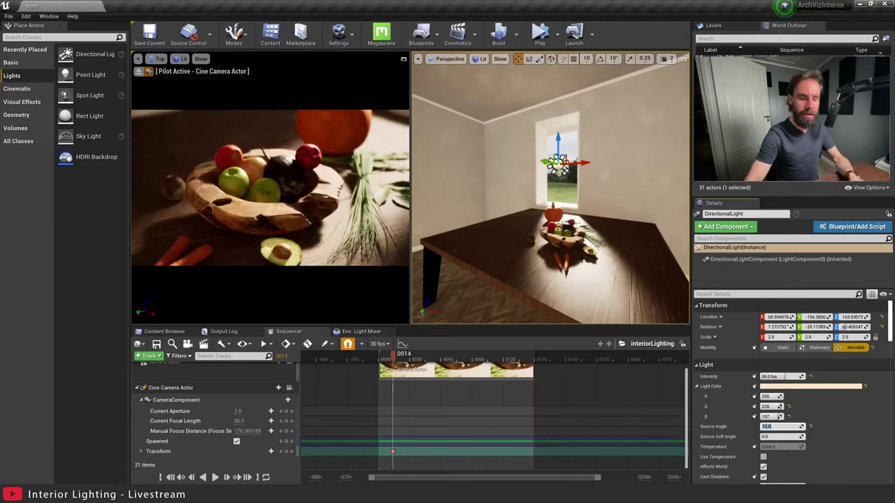
text(5)
key(Return)
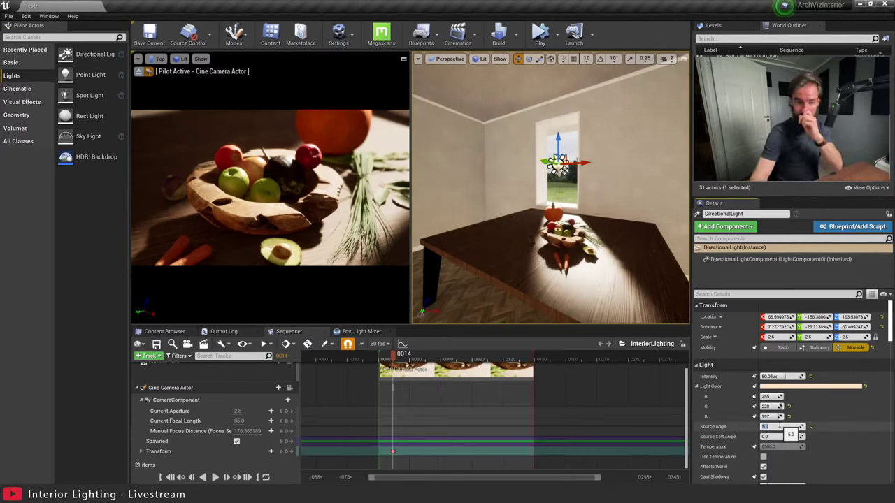
key(Return)
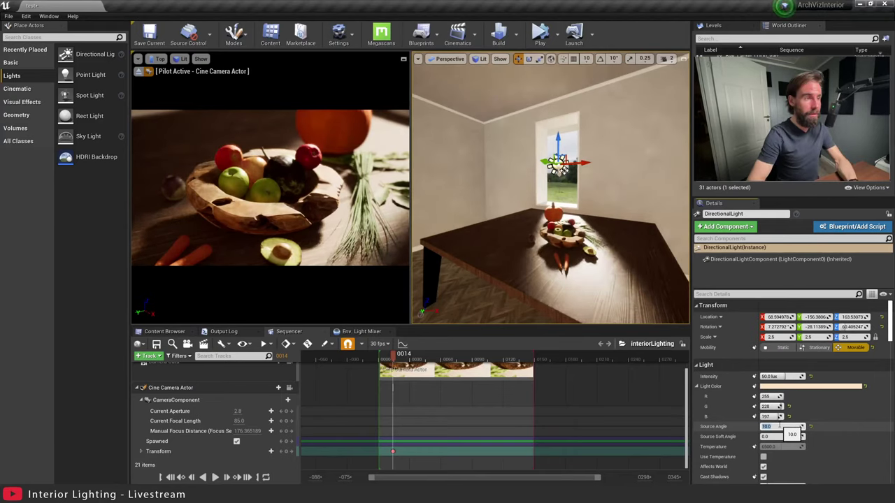
Set the directional light's source angle to 20.
text(20)
key(Return)
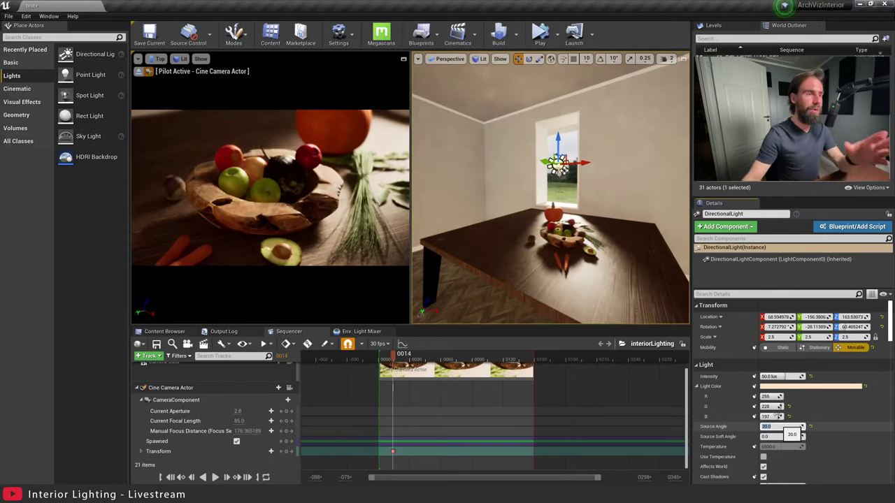
scroll(765, 406, down, 2)
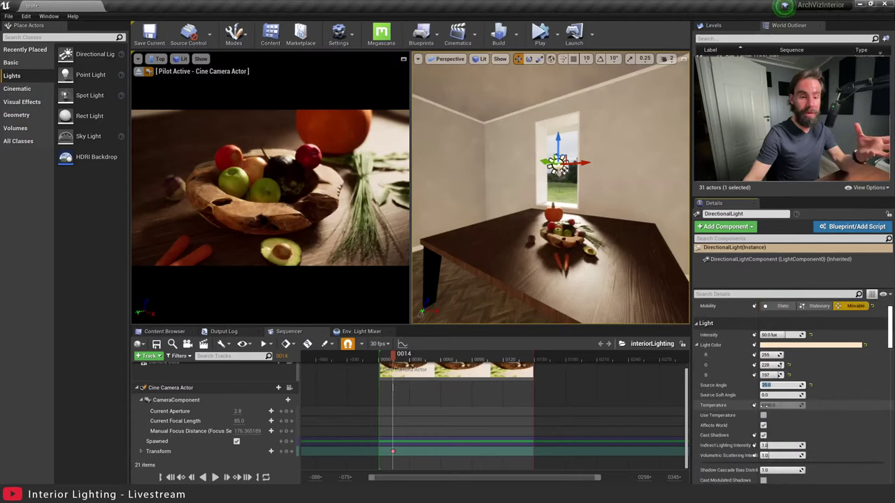
Try 10 and 20 ray tracing samples per pixel on the directional light, and return the setting to 1.
click(732, 294)
text(sa)
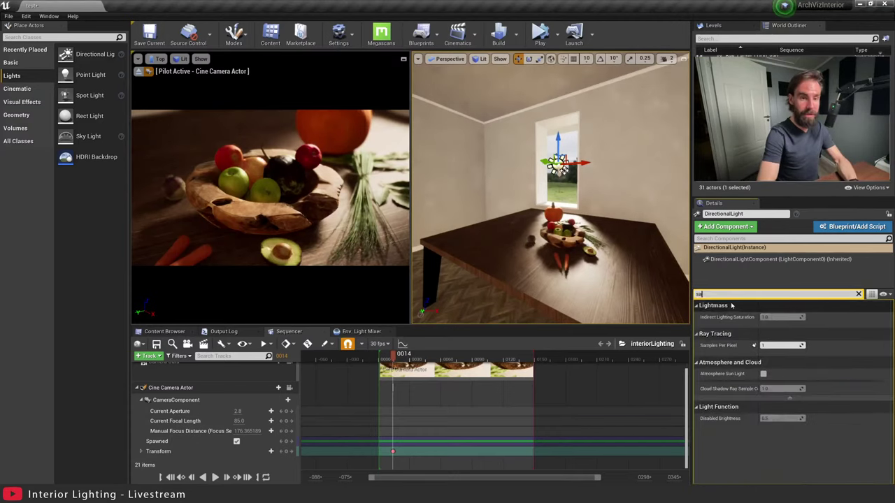
text(mpl)
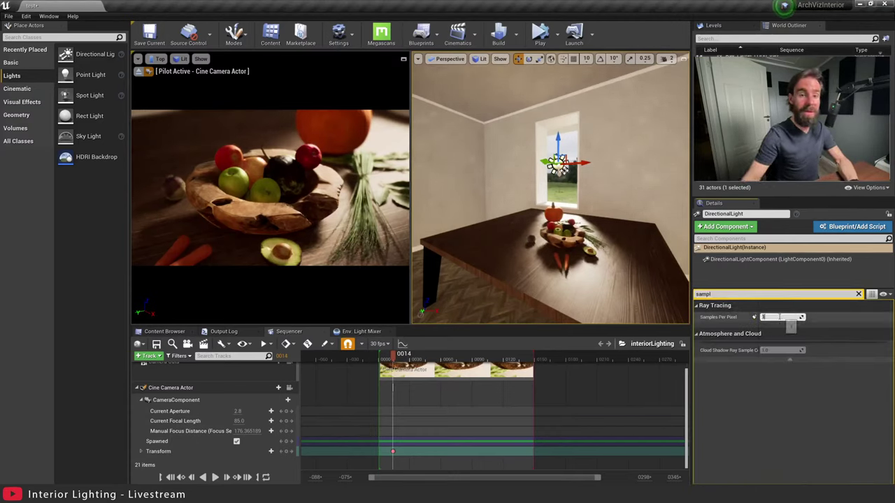
text(10)
key(Return)
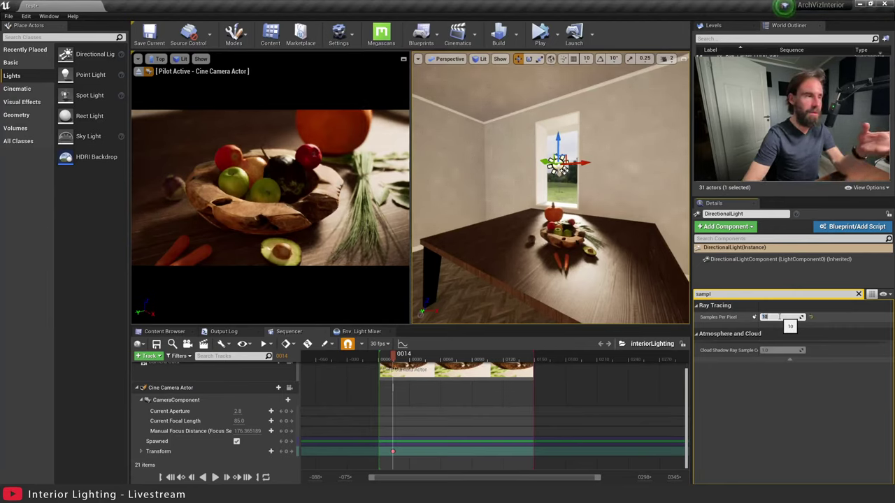
text(20)
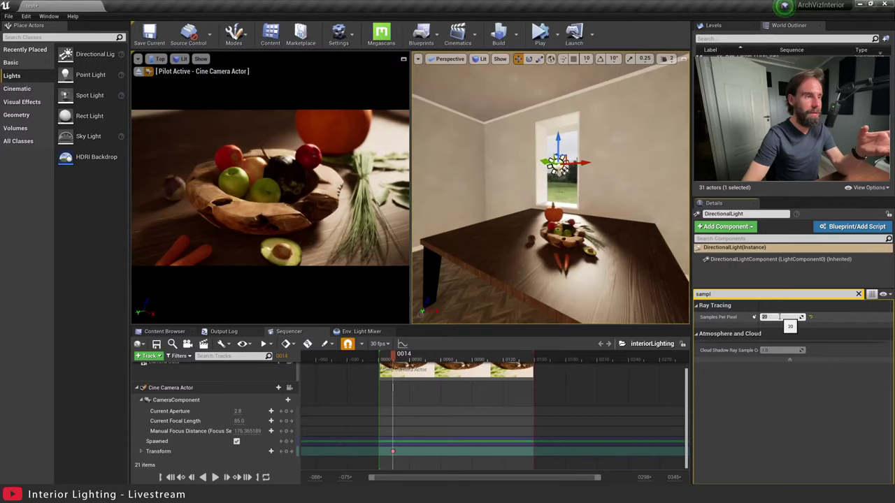
key(Return)
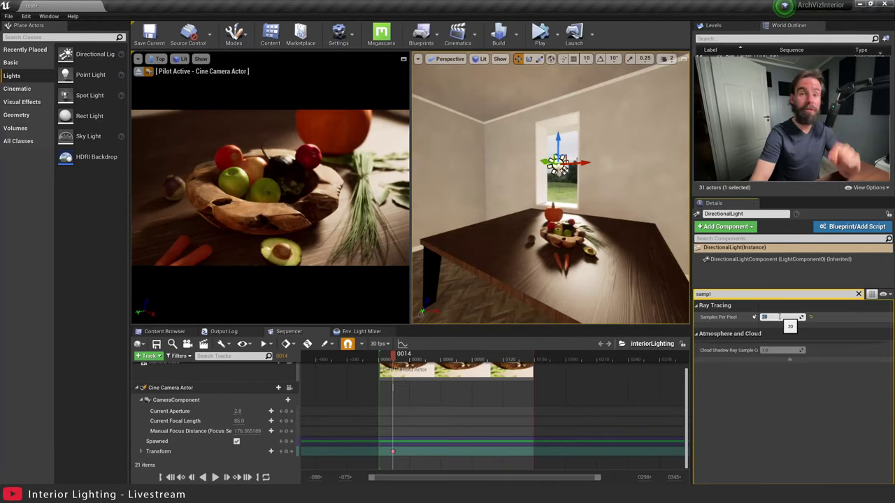
key(Return)
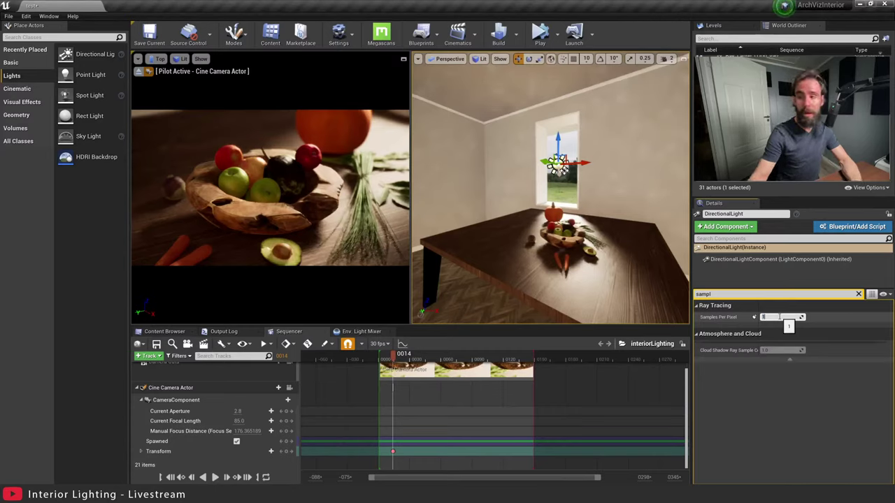
click(781, 317)
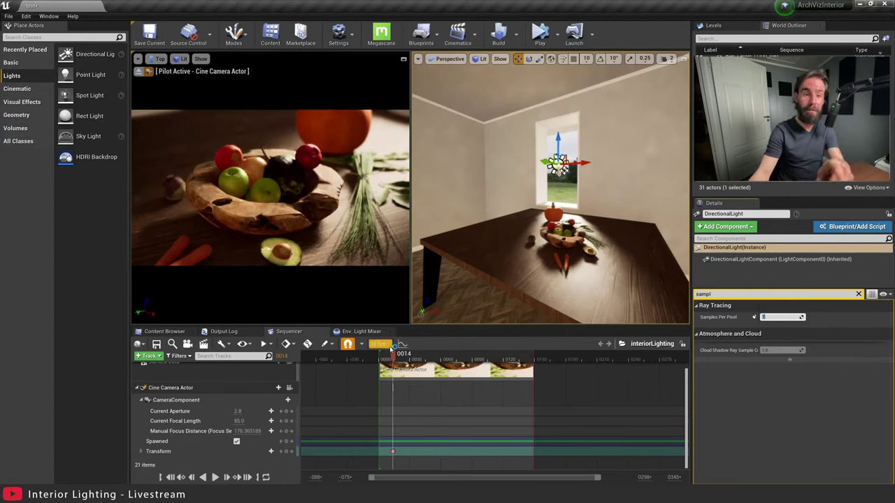
click(713, 305)
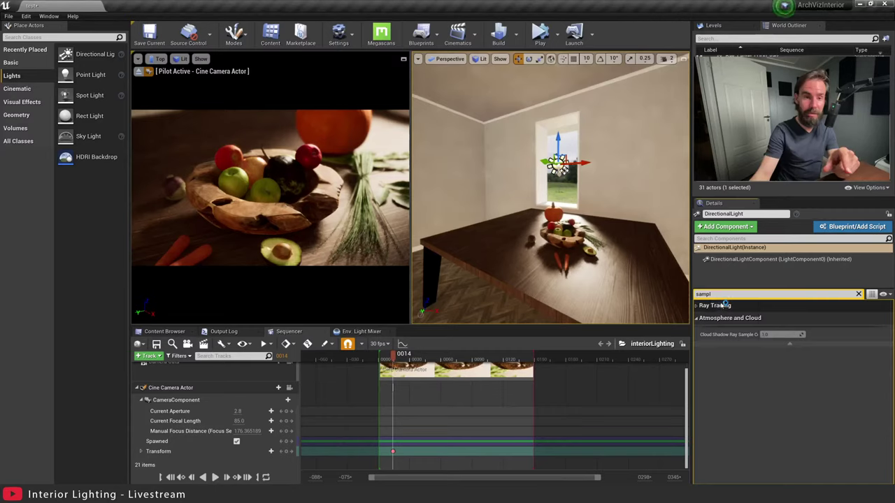
click(713, 305)
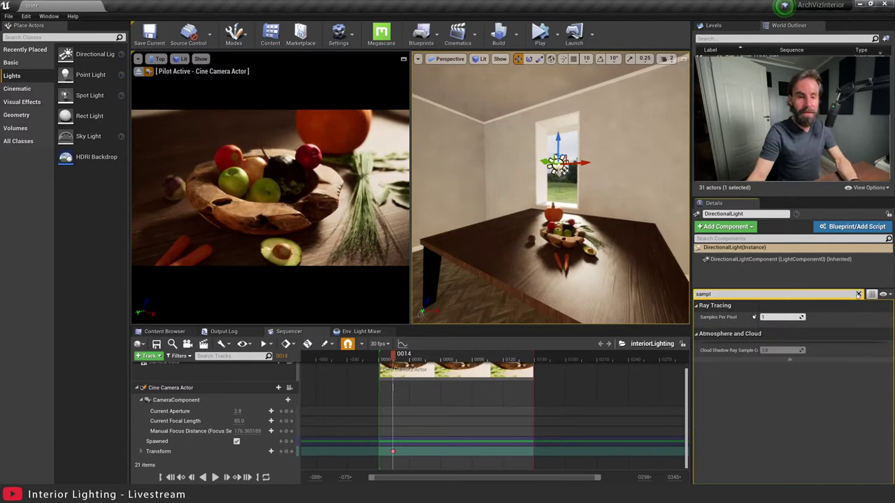
click(858, 293)
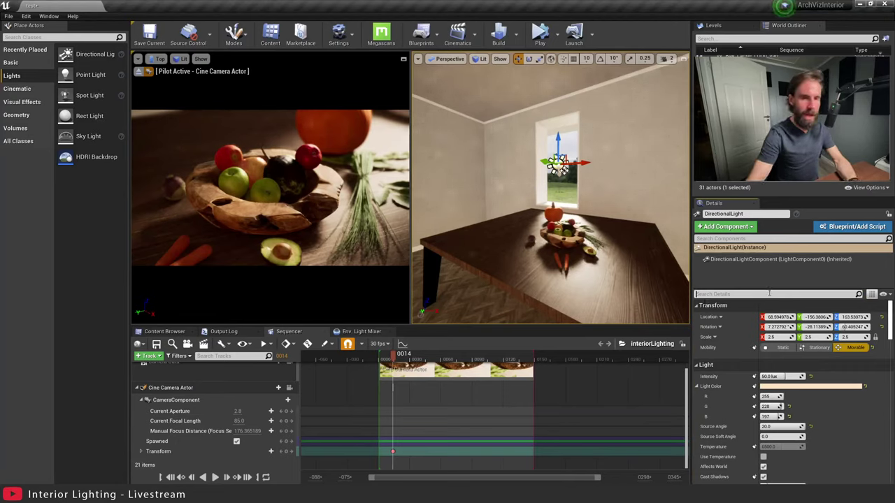
Reset the directional light's source angle to its default, try 10, and settle on 5.
click(810, 427)
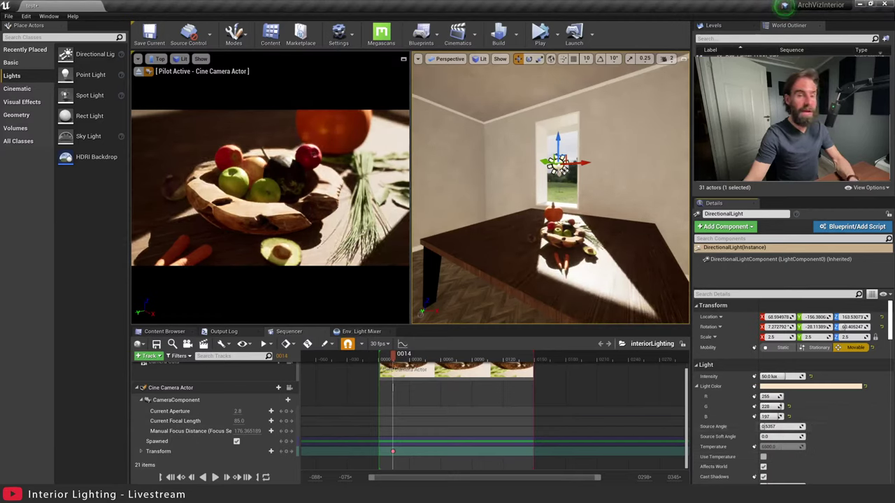
click(785, 426)
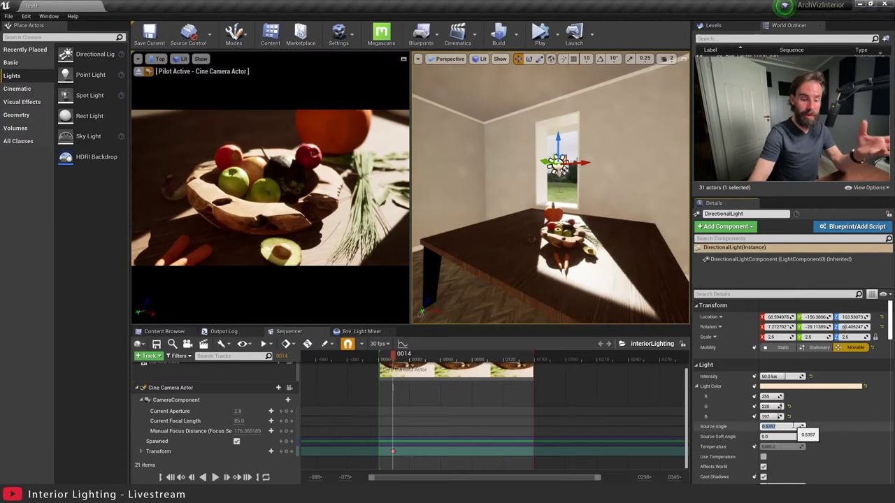
text(10)
key(Return)
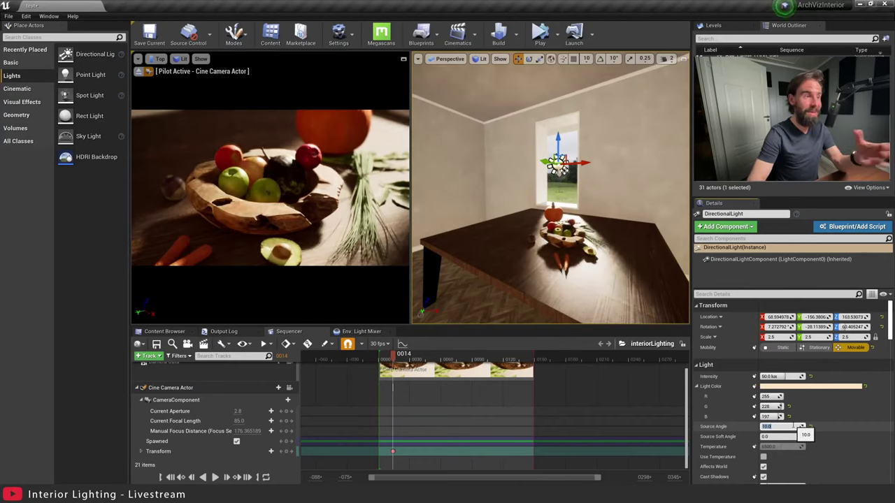
text(5)
key(Return)
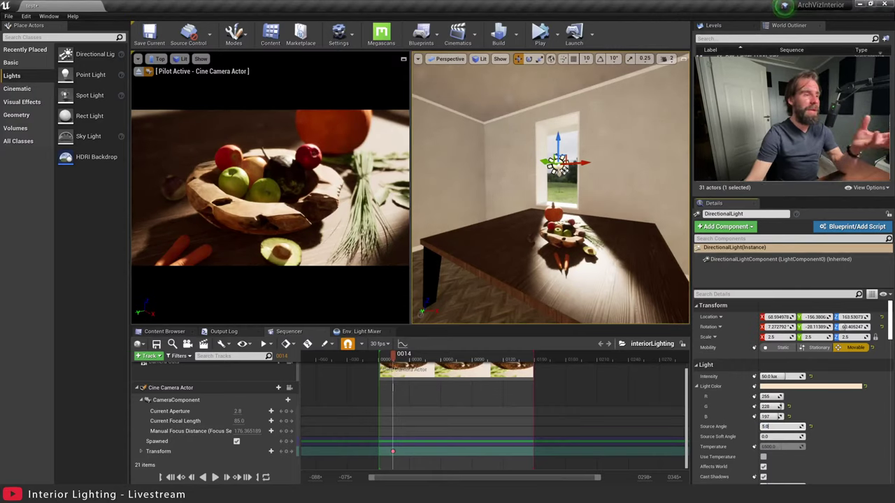
click(776, 426)
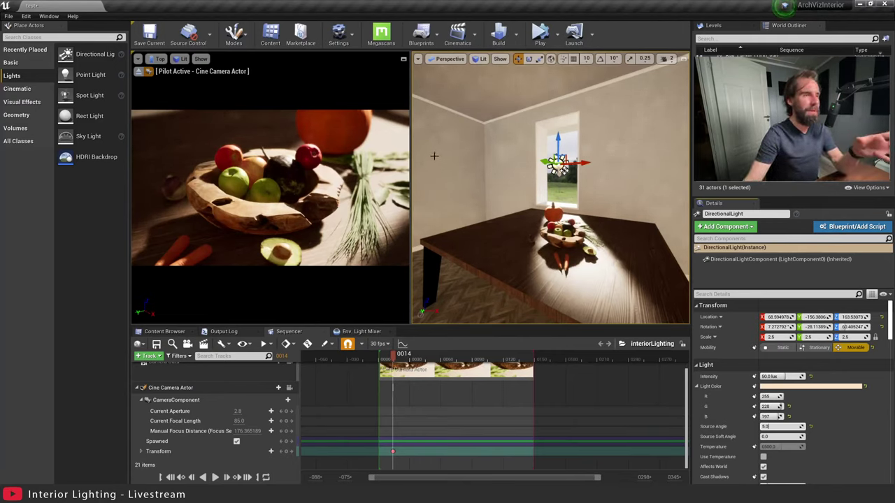
key(Return)
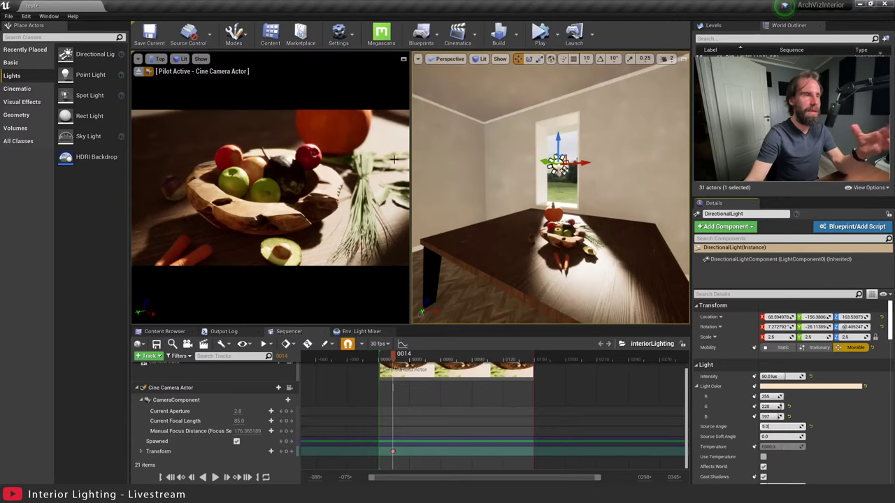
Maximize the Cine Camera viewport.
mouse_move(548, 162)
right_down()
mouse_move(549, 144)
mouse_move(543, 149)
right_up()
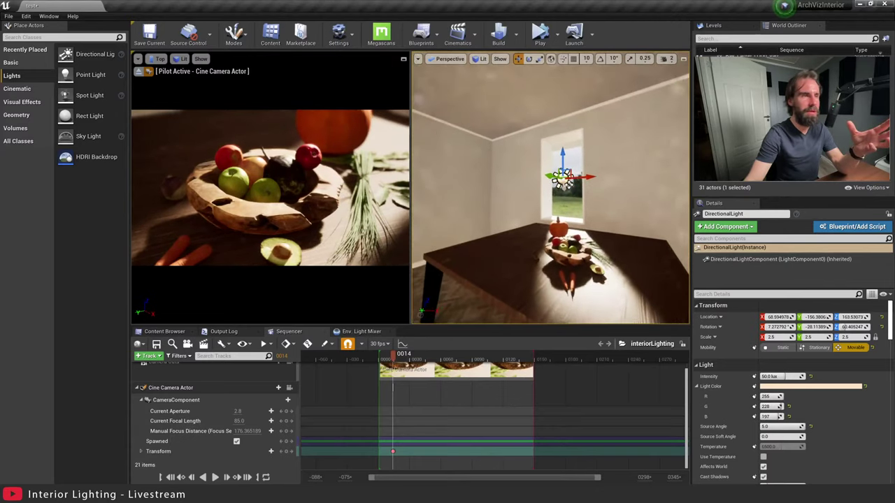
click(403, 58)
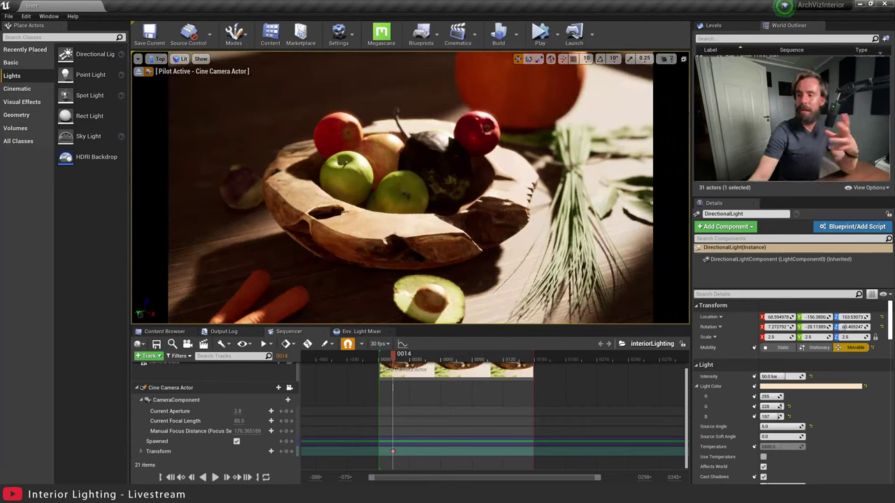
Filter the PostProcessVolume's settings by "ray", reset ray tracing ambient occlusion intensity to 1.0 and enable the effect.
click(761, 140)
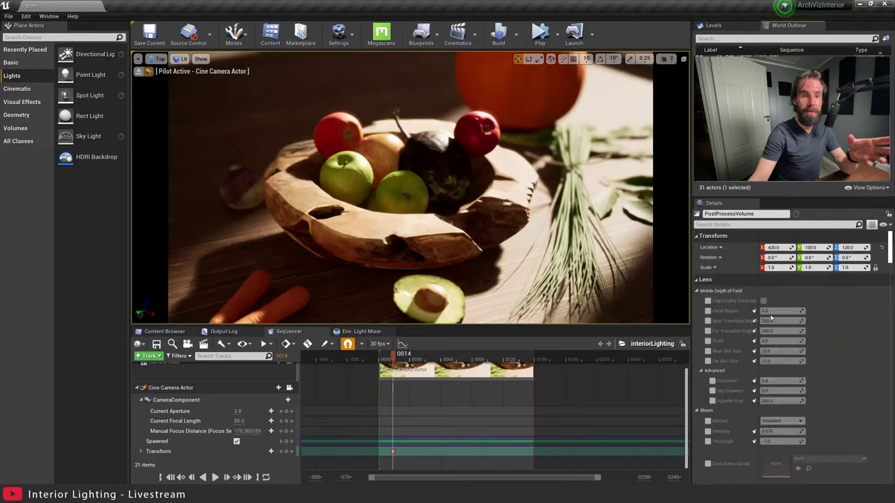
click(725, 225)
click(727, 224)
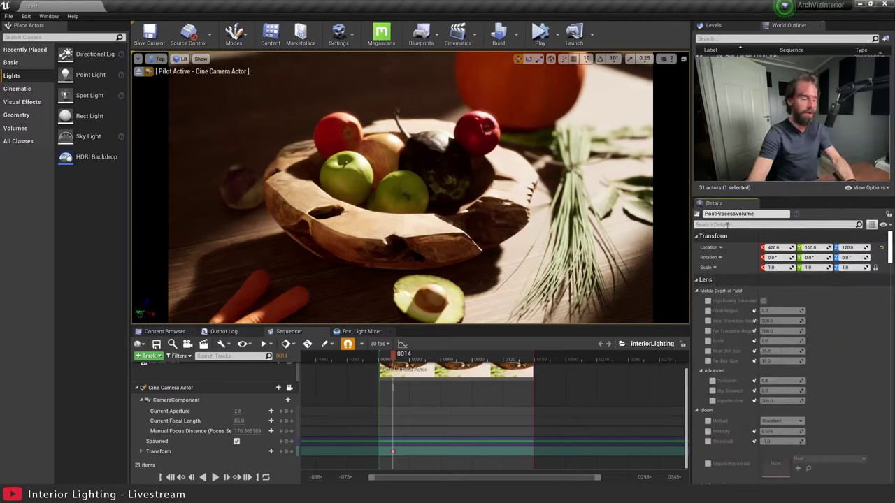
text(ray)
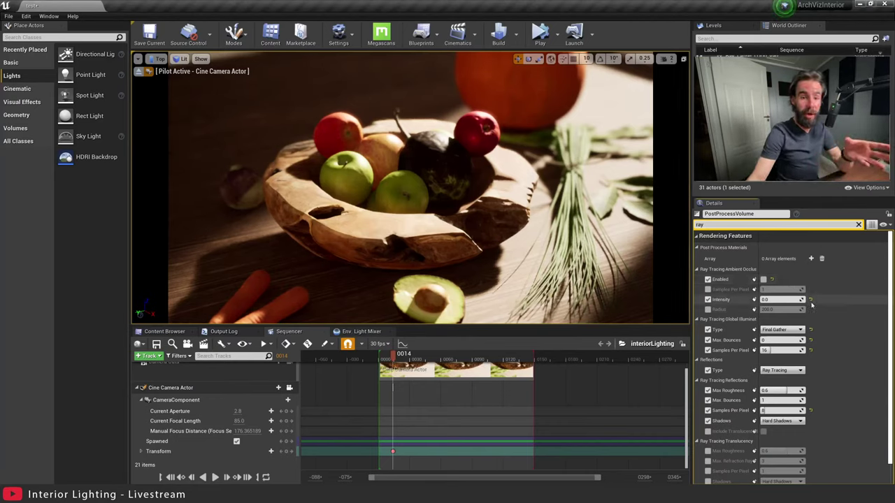
click(810, 300)
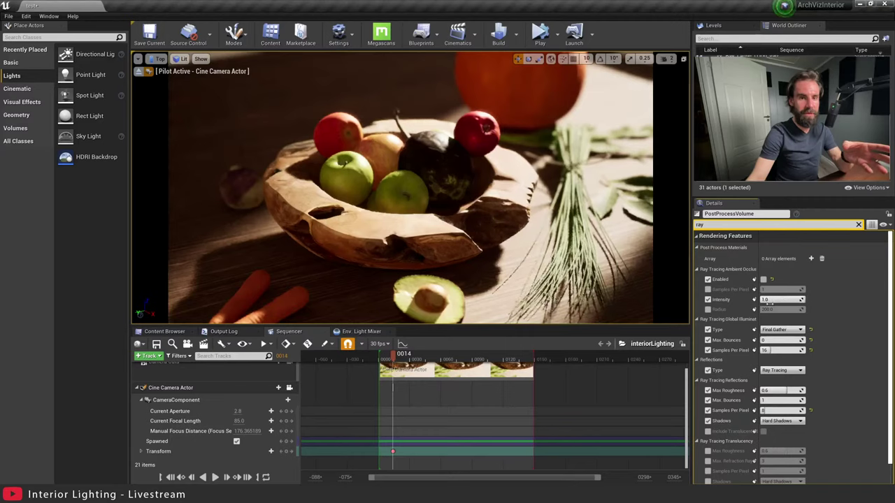
click(763, 279)
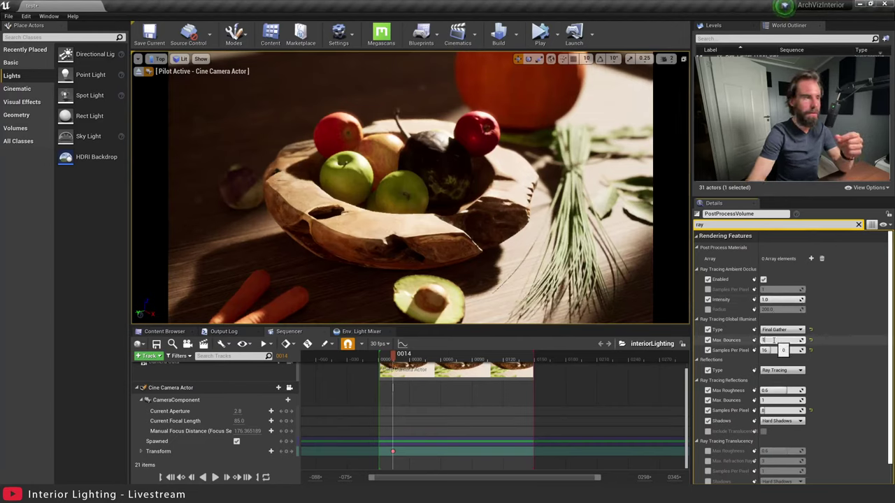
Set ray tracing global illumination to 2 max bounces and 4 samples per pixel.
click(777, 350)
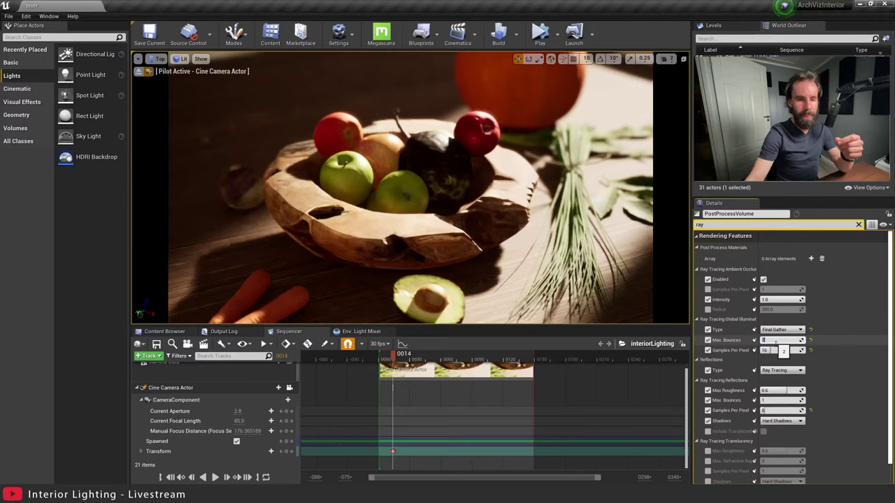
text(4)
key(Return)
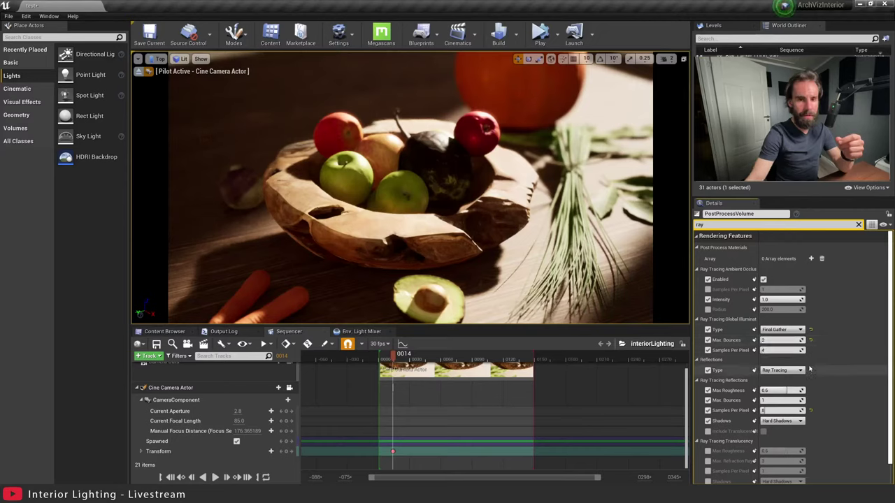
Set the ray tracing reflections' max roughness to 0.8 and reset their samples per pixel to 1.
click(781, 390)
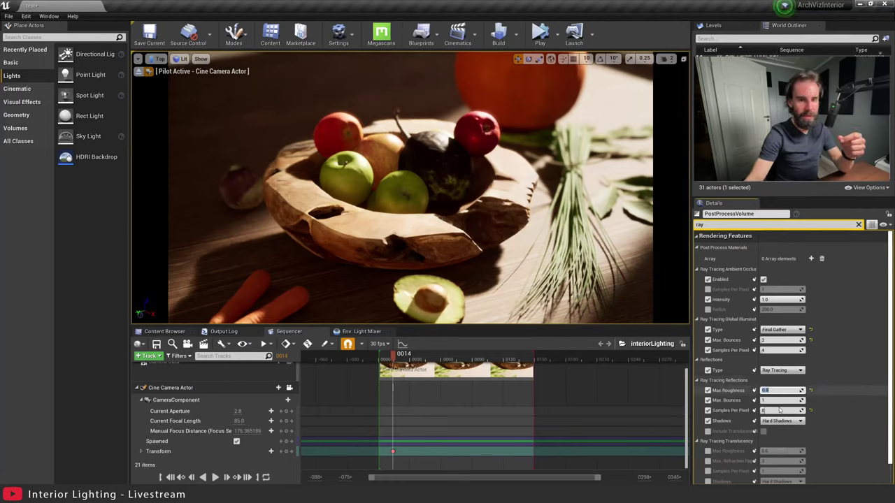
text(0.4)
key(Return)
click(810, 410)
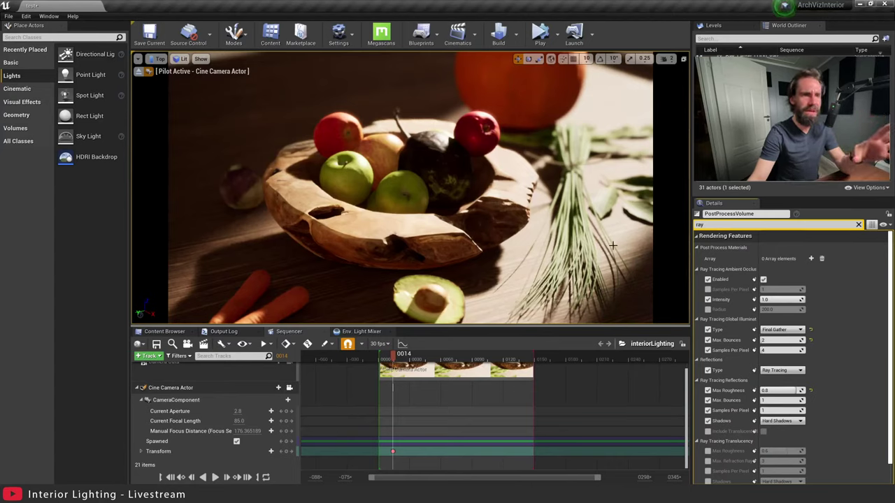
scroll(795, 403, down, 1)
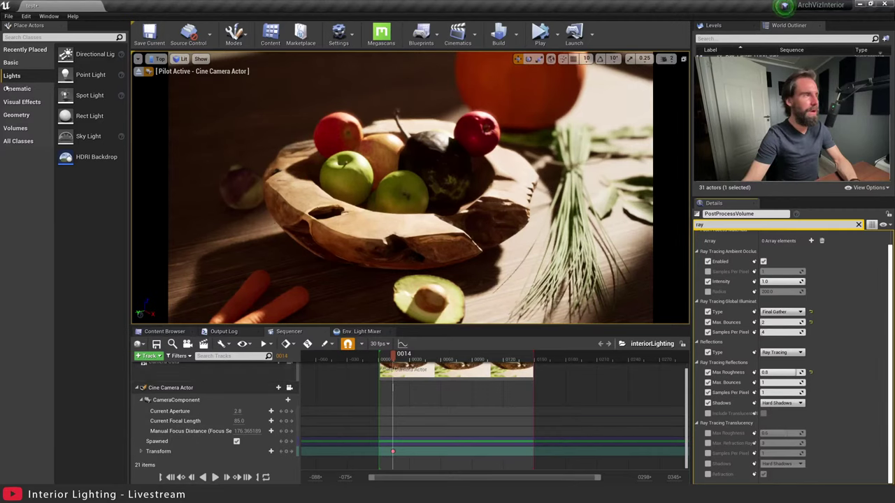
Place an Exponential Height Fog actor in the scene above the fruit bowl and enable its Volumetric Fog.
click(28, 103)
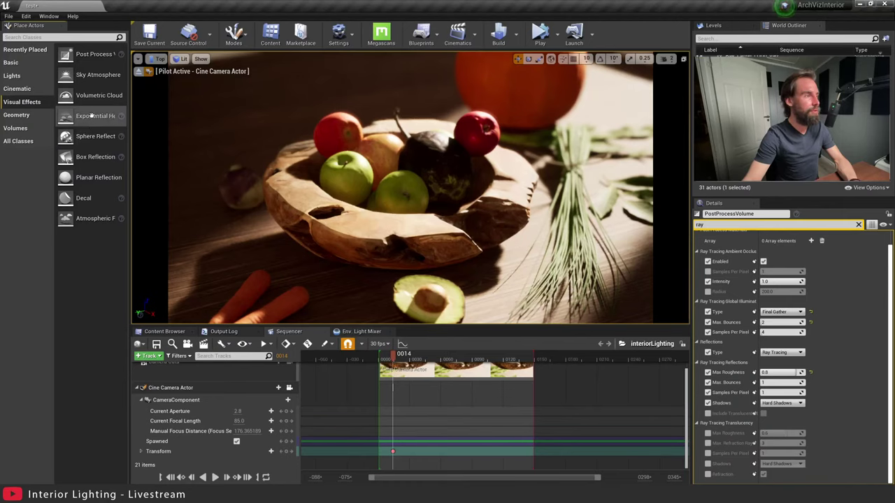
drag(89, 116, 419, 83)
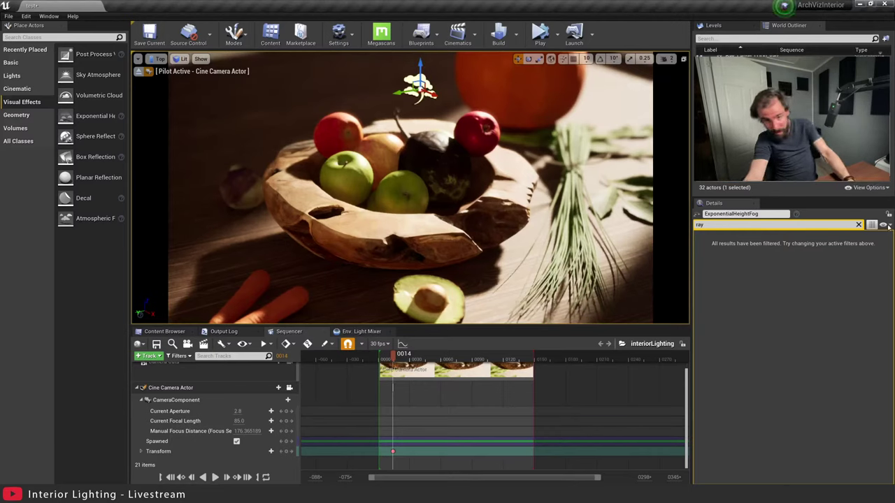
click(858, 224)
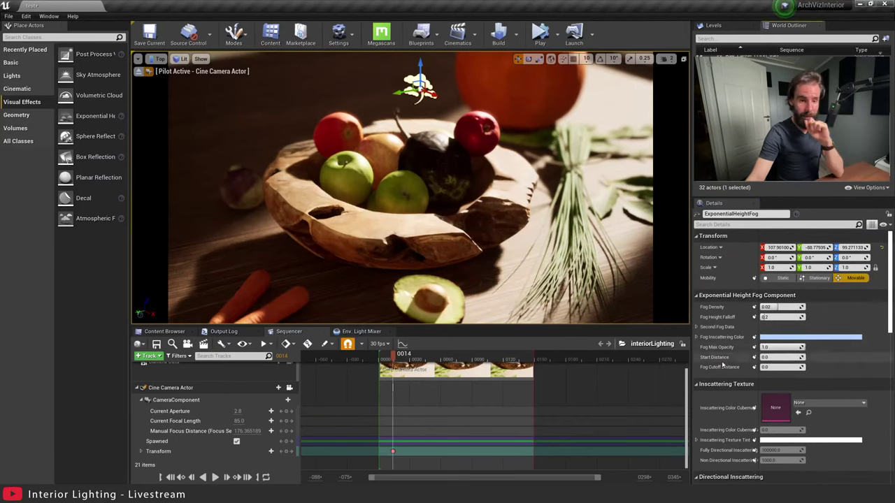
scroll(720, 336, down, 5)
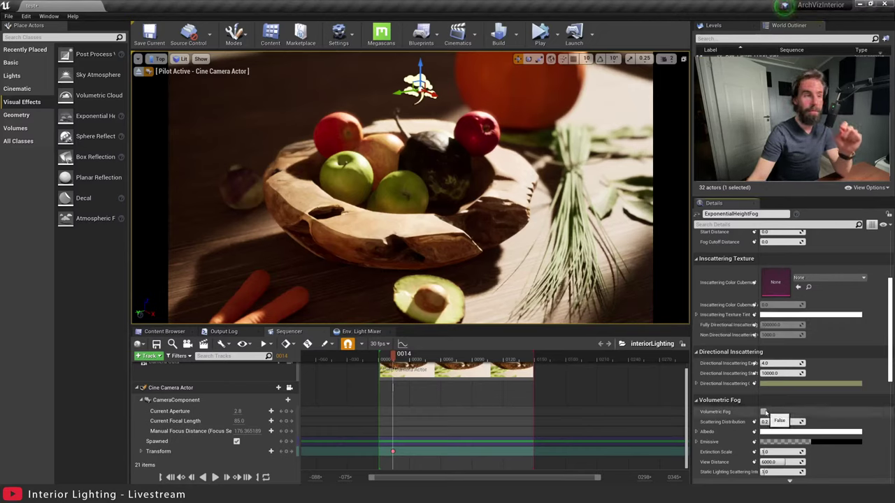
click(763, 411)
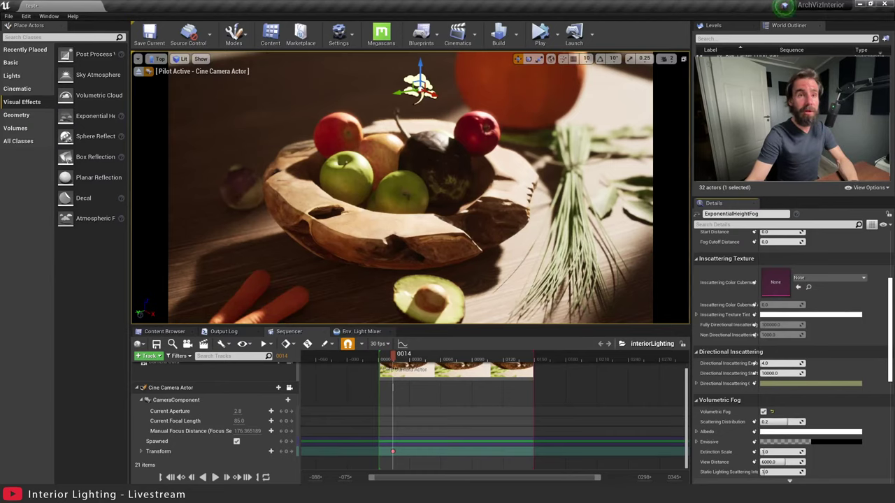
Select the DirectionalLight and try its Volumetric Scattering Intensity at 4.0 and 0.25.
click(727, 104)
click(727, 115)
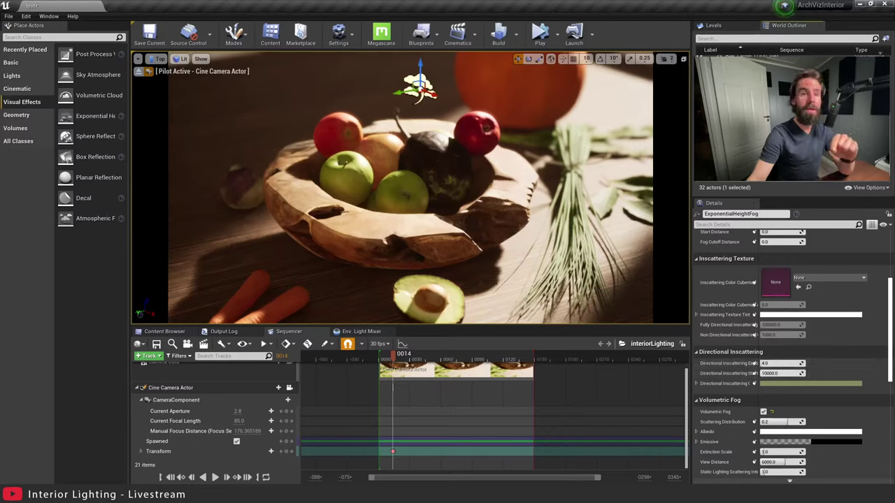
click(727, 105)
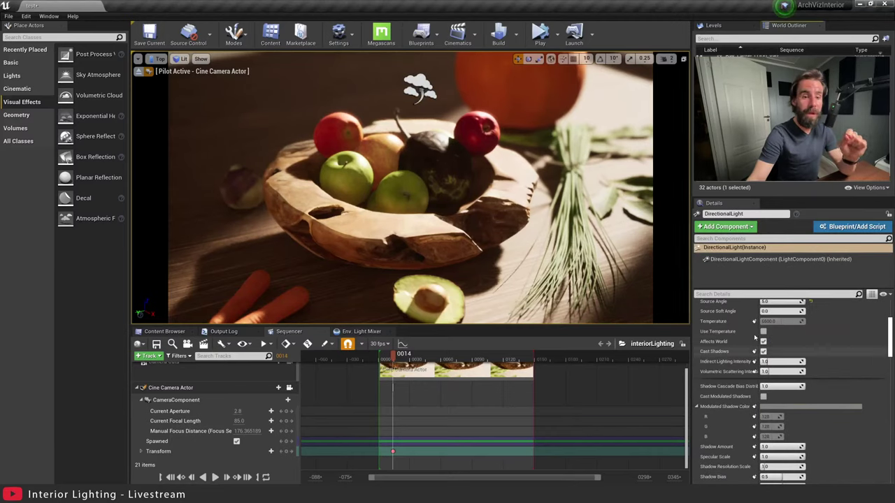
drag(756, 342, 774, 342)
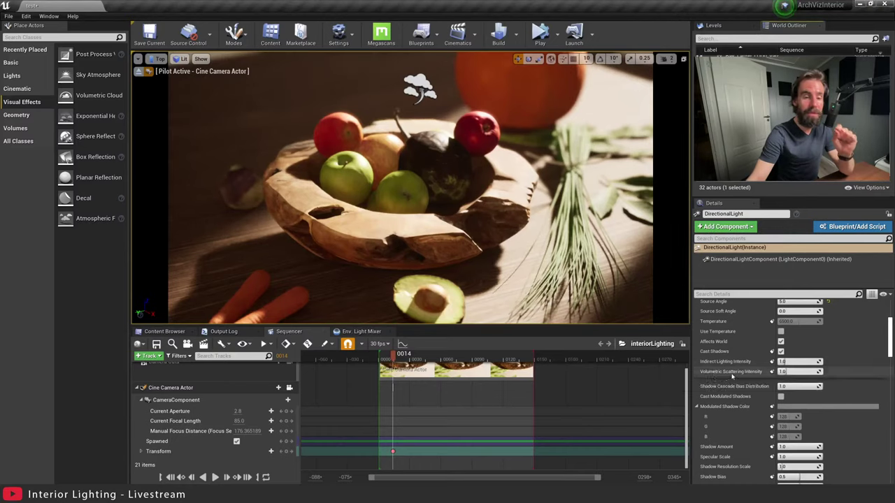
drag(785, 372, 822, 371)
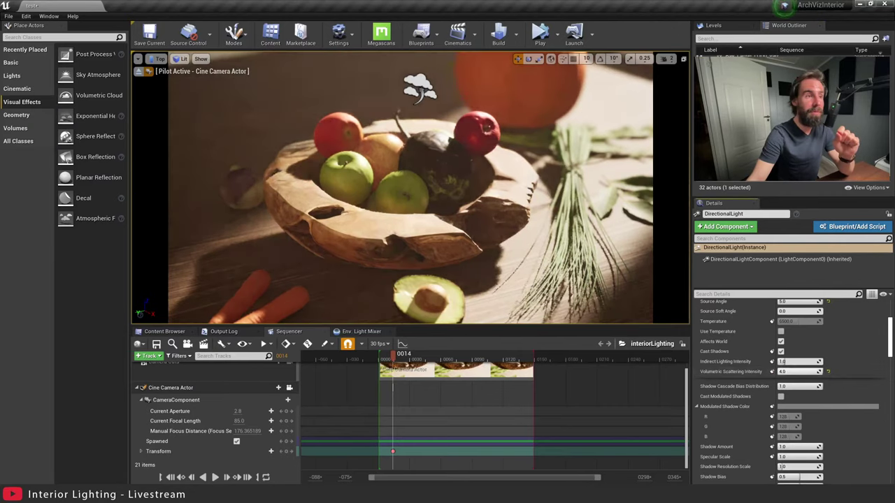
key(ctrl+z)
key(ctrl+y)
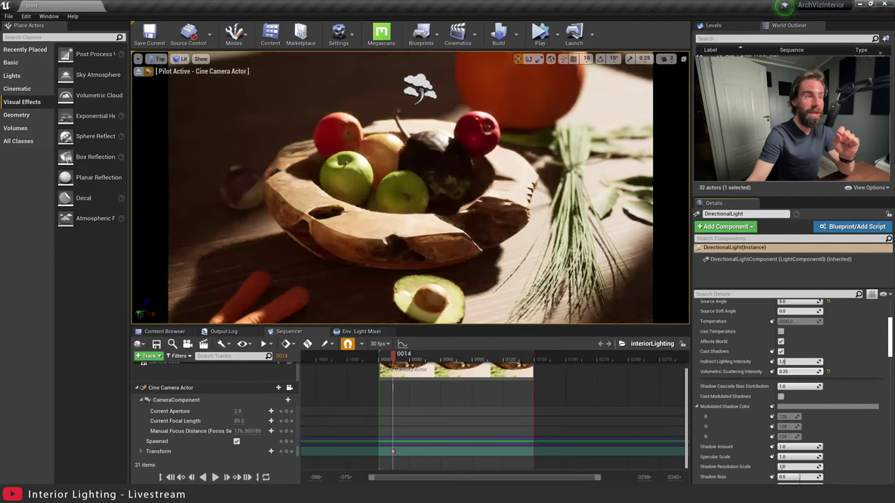
Test the directional light's Volumetric Scattering Intensity at 10, 200, 100 and 50, settling on 10.0.
click(834, 348)
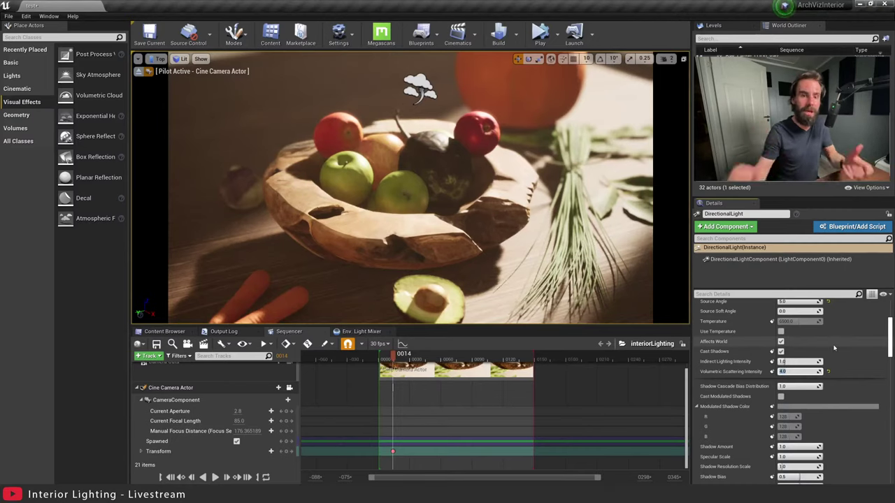
text(10)
key(Return)
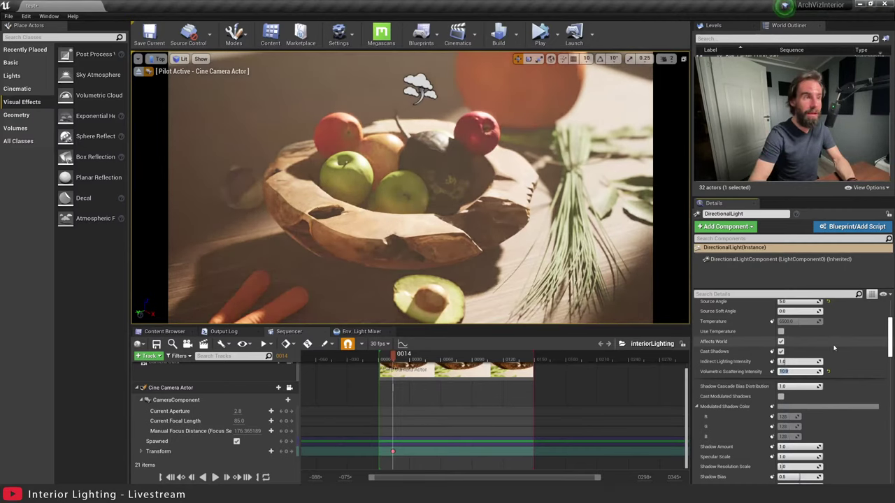
text(200)
key(Return)
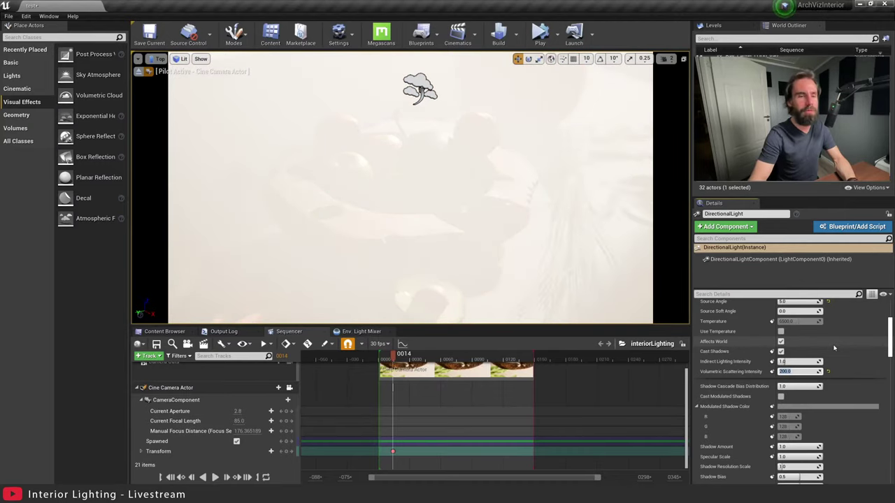
text(100)
key(Return)
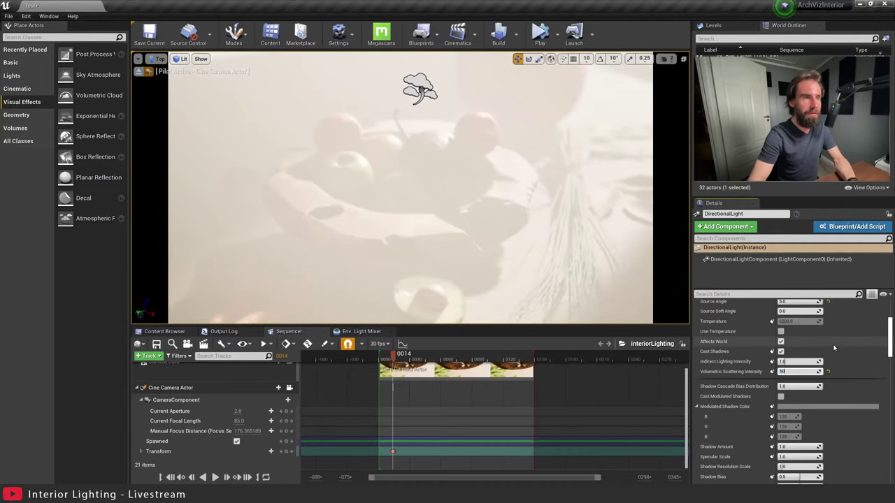
text(50)
key(Return)
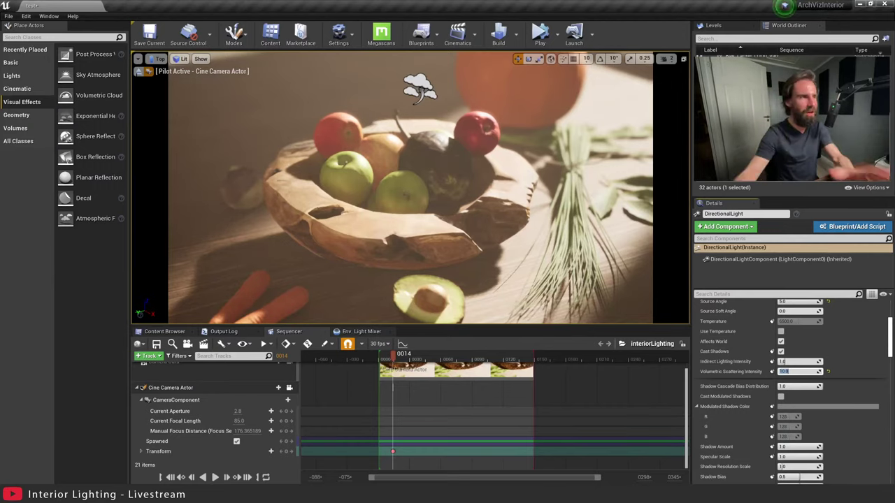
Stop piloting the cine camera and switch the viewport to a lit perspective view of the table and window.
click(140, 73)
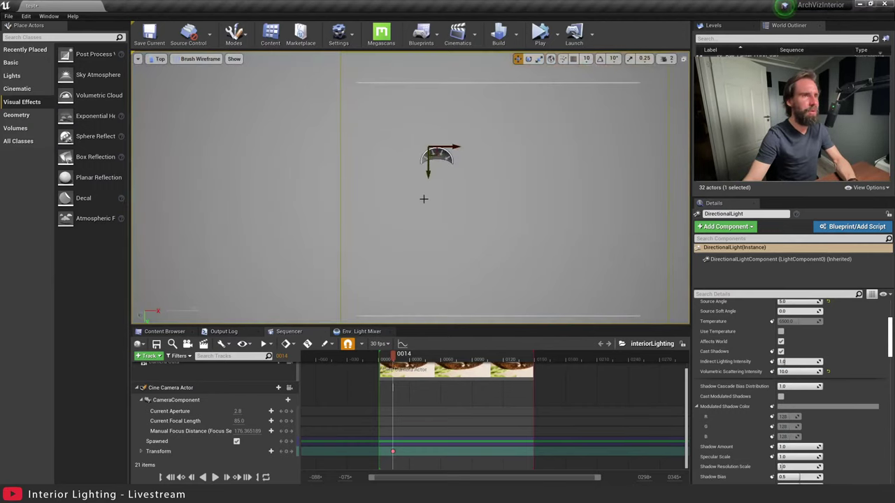
click(187, 59)
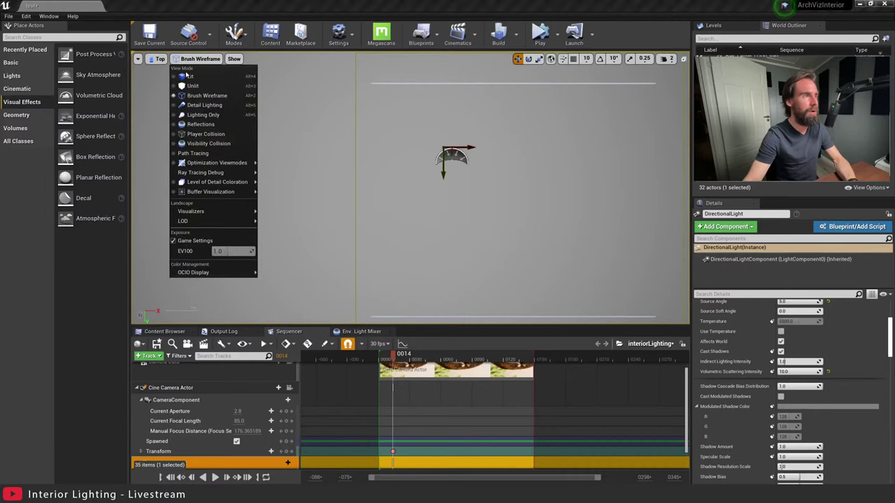
click(189, 74)
click(157, 58)
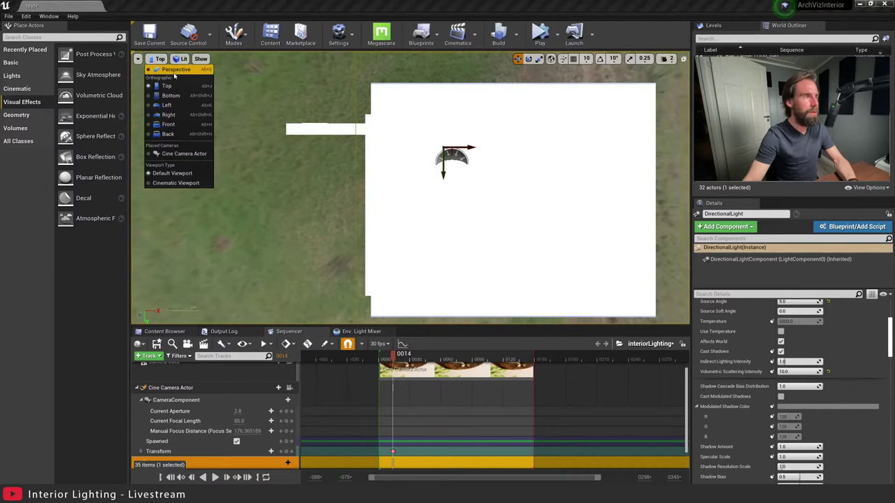
click(162, 72)
right_drag(411, 188, 442, 192)
scroll(829, 342, up, 3)
scroll(830, 341, up, 3)
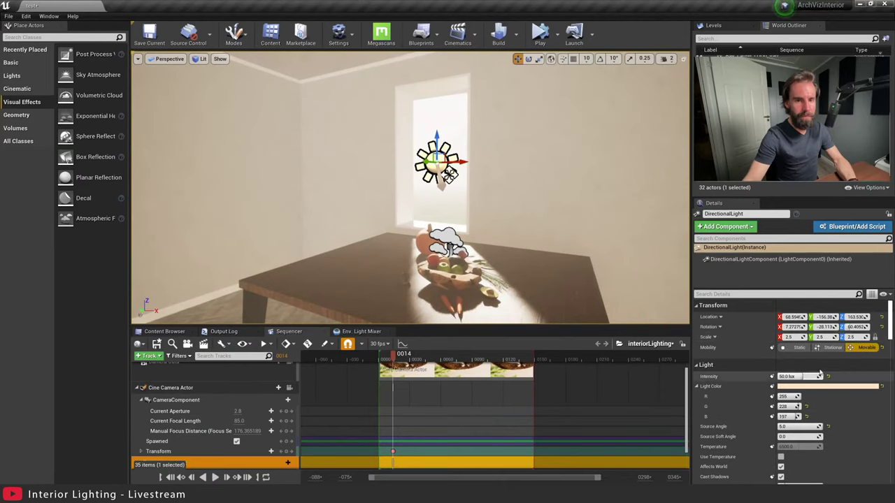
right_drag(527, 232, 619, 201)
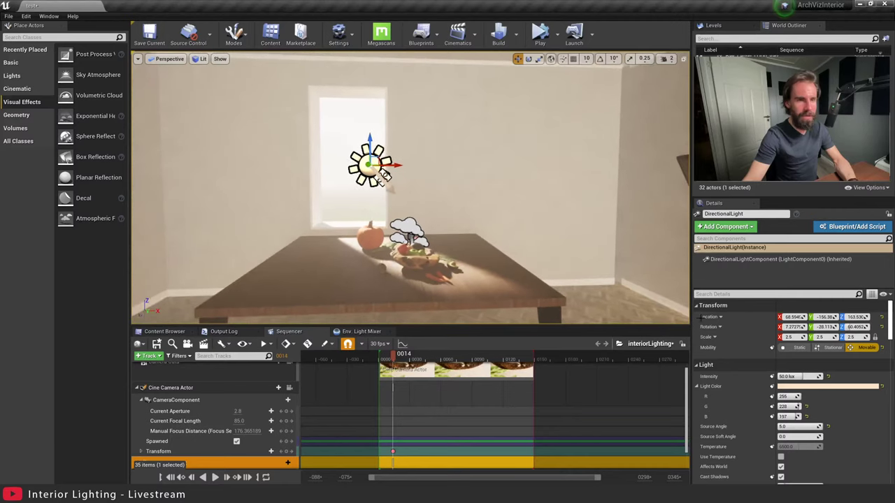
Set the directional light's Indirect Lighting Intensity to 1.92 and filter its settings by "ray".
scroll(799, 433, down, 3)
drag(800, 430, 812, 430)
click(739, 294)
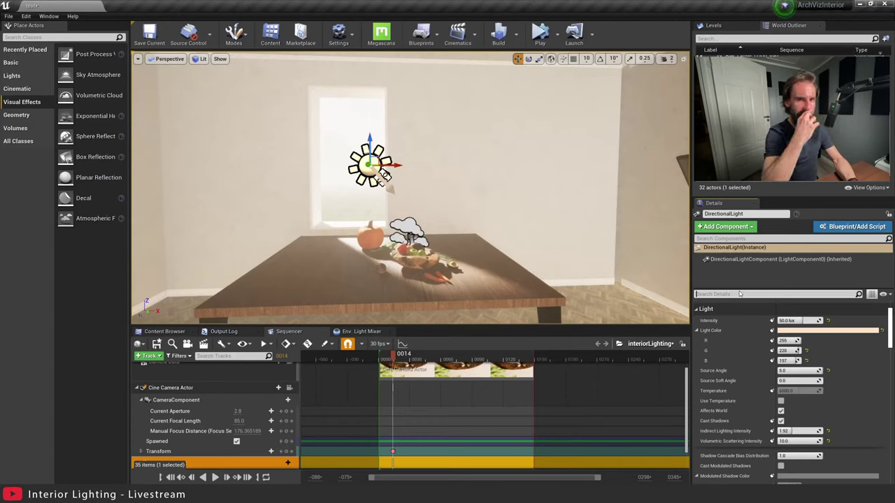
text(ry)
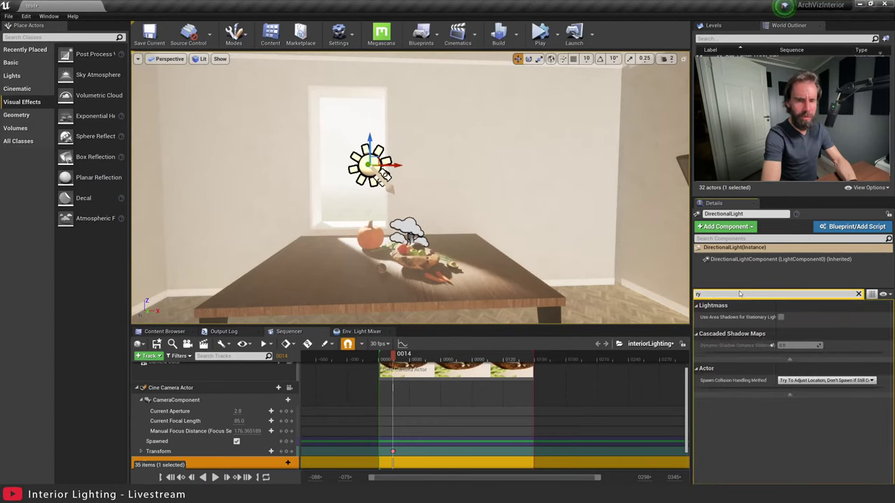
key(BackSpace)
text(ay)
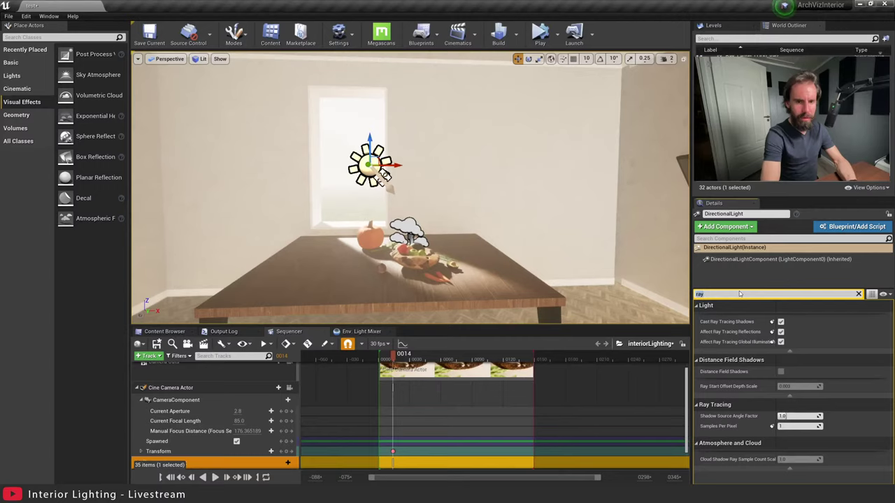
Filter the directional light's settings by "chan" and toggle lighting Channel 0 off and back on.
key(BackSpace)
key(BackSpace)
key(BackSpace)
text(chan)
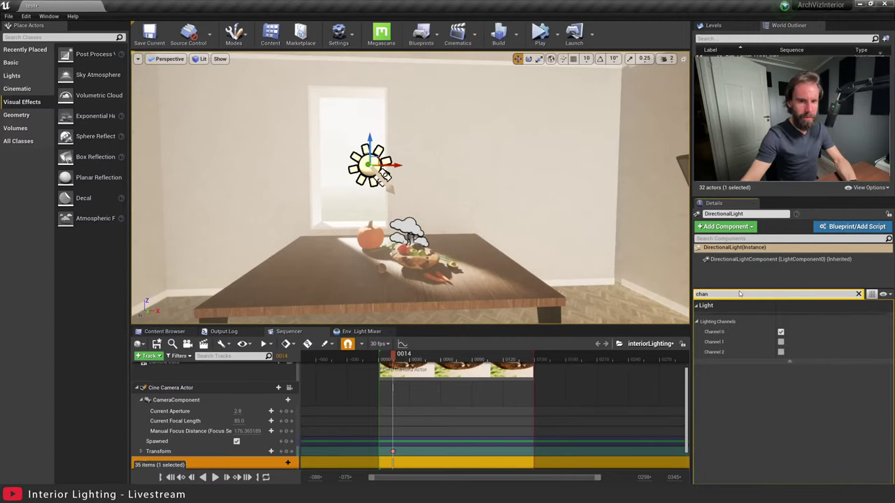
click(780, 332)
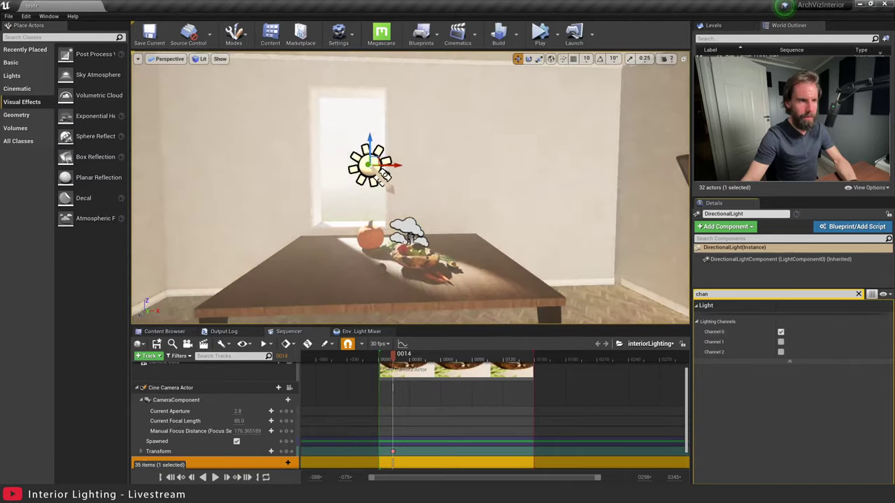
Rotate the directional light about the vertical axis so the window light moves off the fruit bowl.
right_drag(445, 186, 465, 186)
key(e)
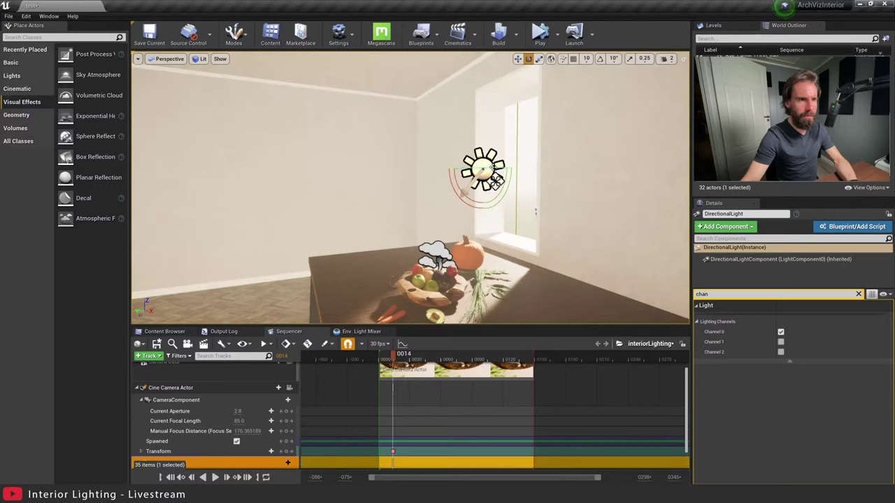
drag(492, 168, 459, 169)
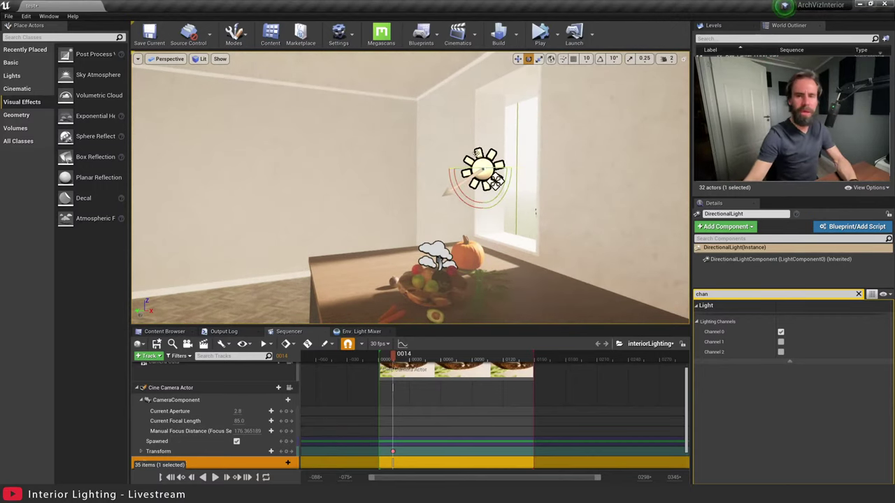
Clear the settings filter and toggle the directional light's Cast Shadows off and back on.
click(858, 294)
scroll(782, 351, down, 5)
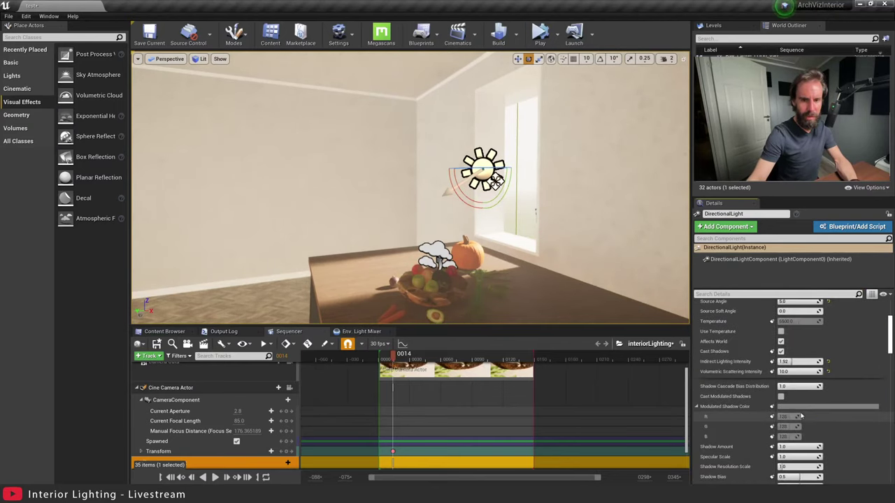
click(781, 350)
click(780, 351)
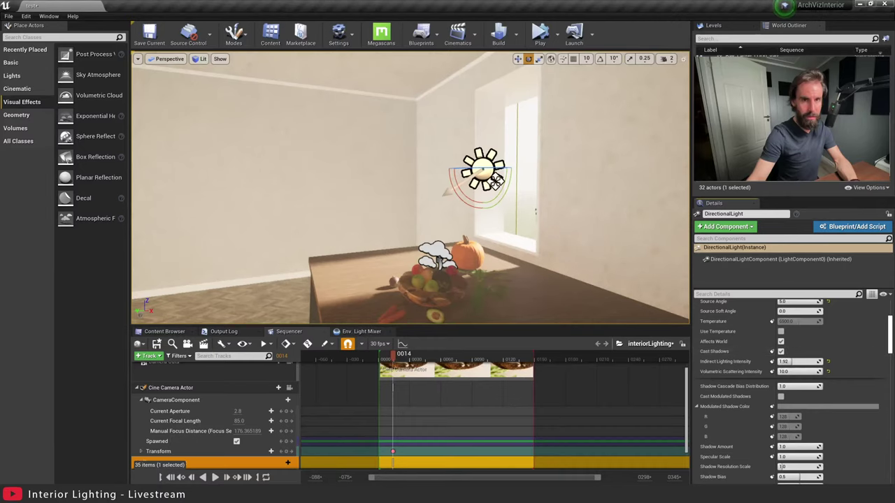
Select the ExponentialHeightFog above the bowl and toggle its Volumetric Fog off and back on.
click(433, 255)
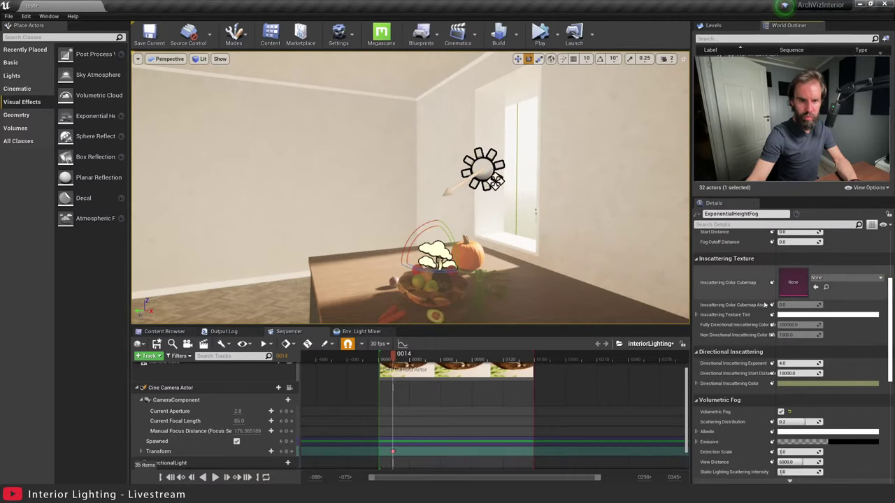
click(781, 411)
click(781, 413)
click(781, 413)
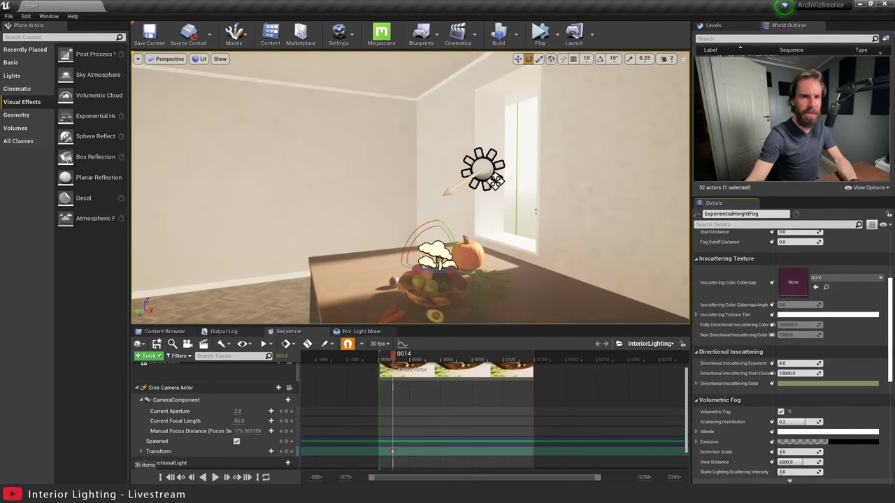
Filter the DirectionalLight's settings by "RAY" and toggle Cast Ray Tracing Shadows off and back on.
click(489, 171)
text(rayy)
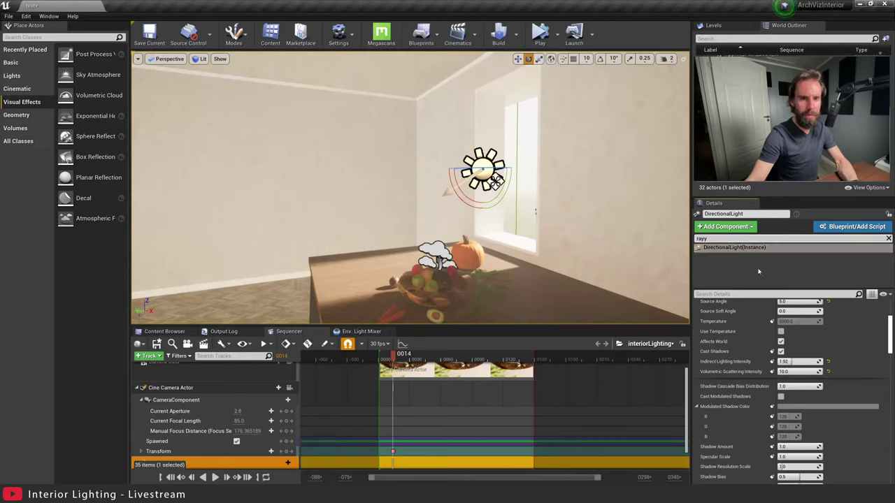
key(BackSpace)
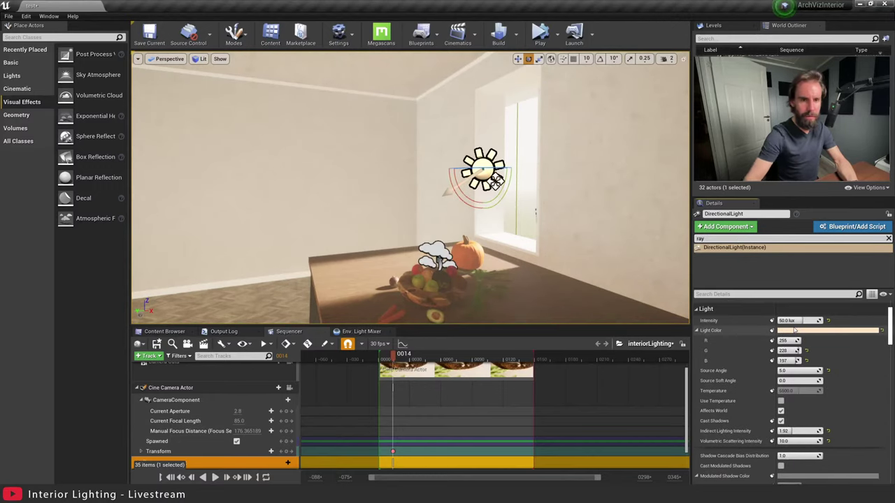
key(BackSpace)
key(BackSpace)
key(BackSpace)
key(Caps_Lock)
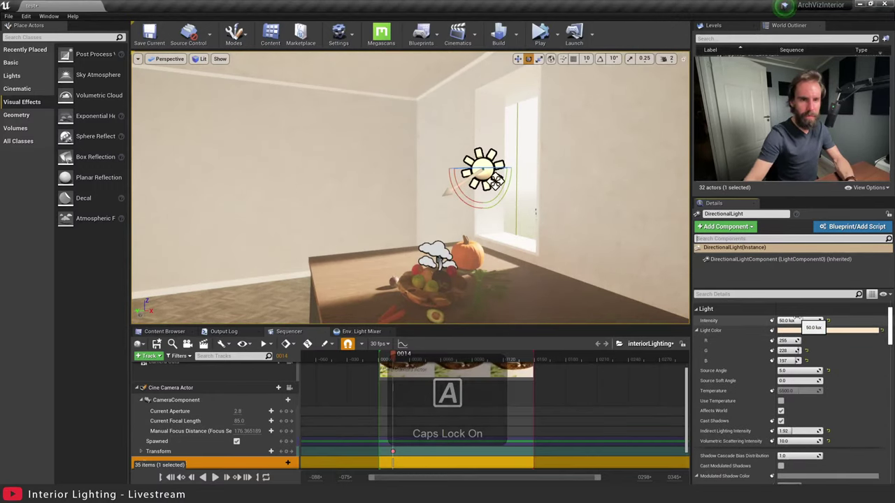
click(720, 294)
text(RAY)
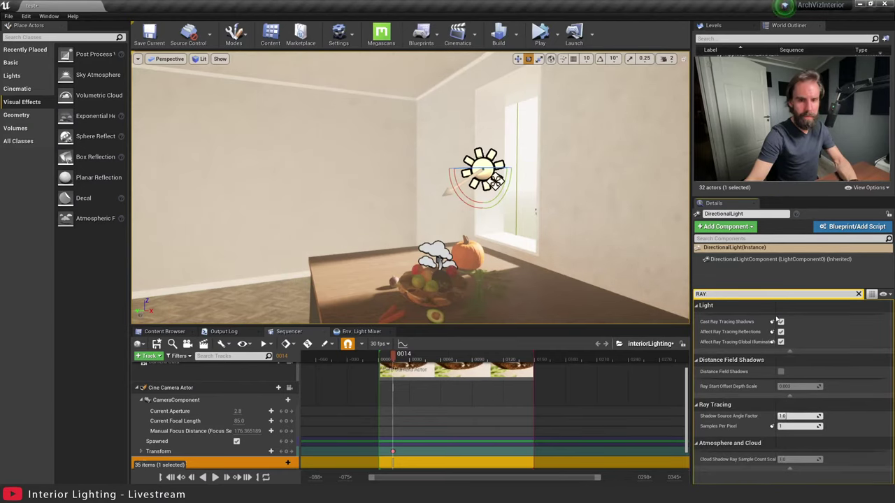
click(780, 321)
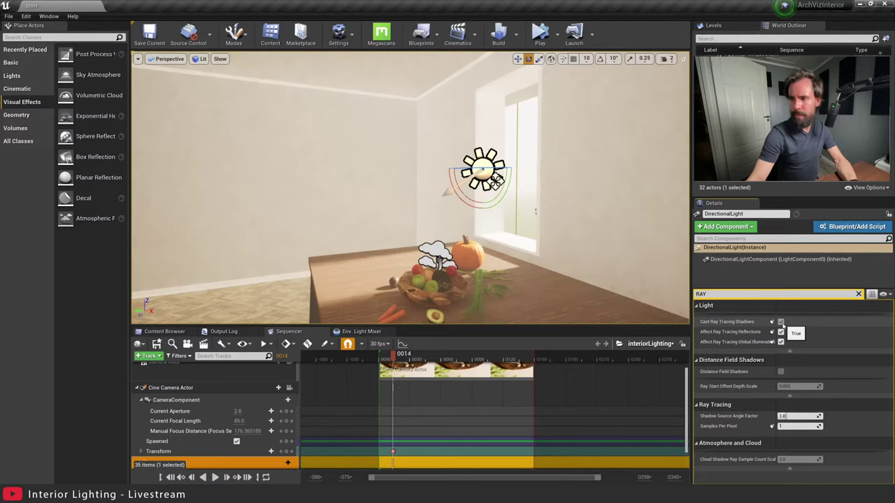
right_drag(530, 200, 609, 209)
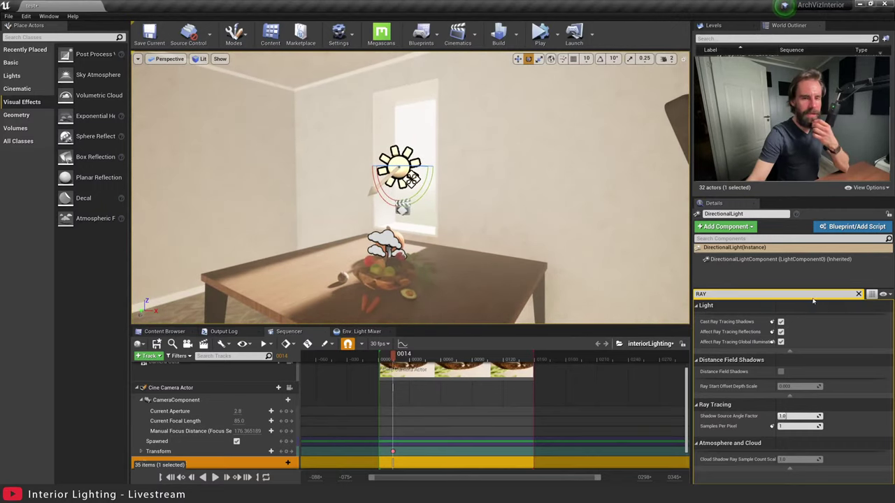
Clear the settings filter, keeping the light Movable, and rotate it about the vertical axis back toward the fruit bowl.
click(859, 294)
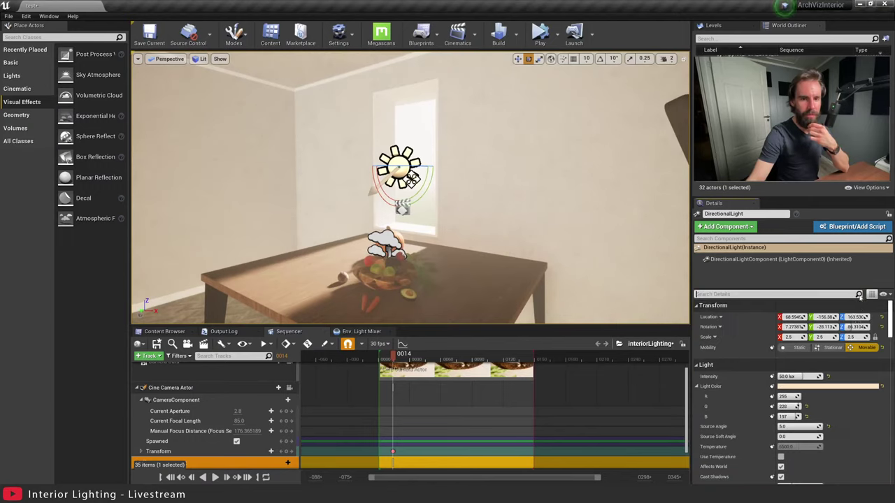
click(861, 347)
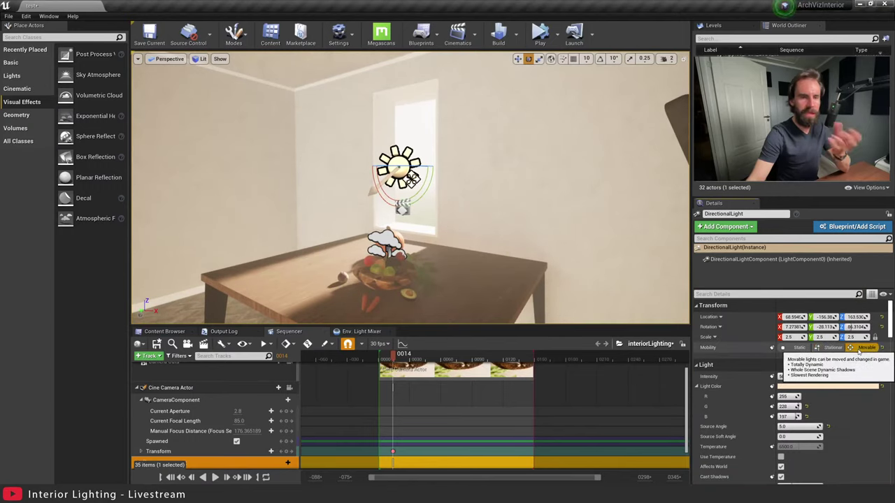
drag(412, 179, 426, 168)
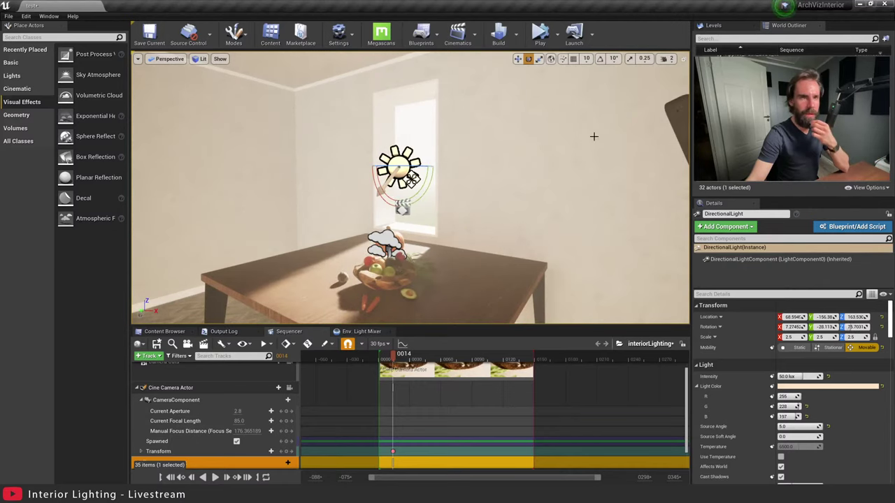
Reselect the directional light, try a different Intensity and undo that change.
click(557, 135)
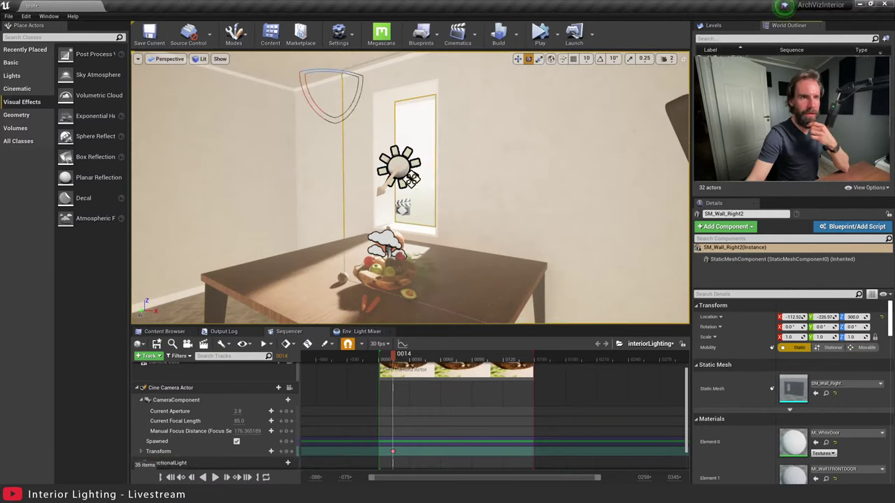
click(398, 168)
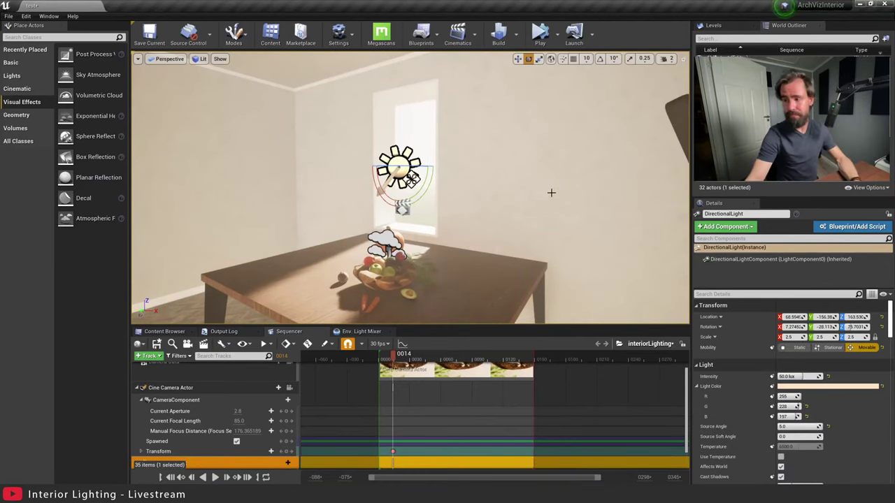
right_drag(489, 209, 552, 112)
key(f)
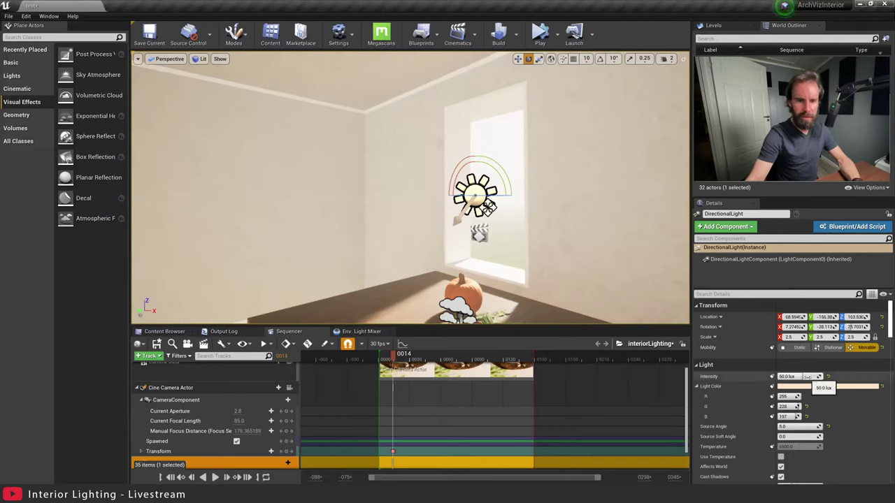
drag(797, 376, 781, 362)
key(ctrl+z)
Reset the directional light's Indirect Lighting Intensity to its default of 1.0.
scroll(804, 420, down, 4)
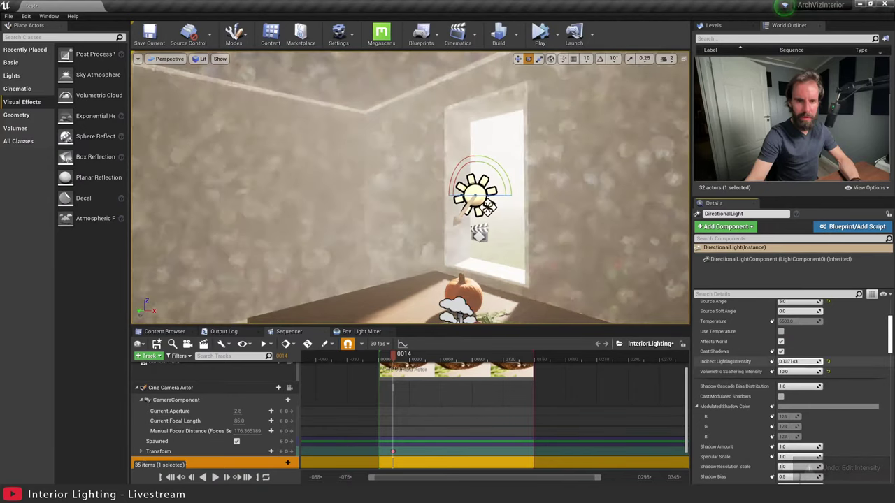
click(828, 362)
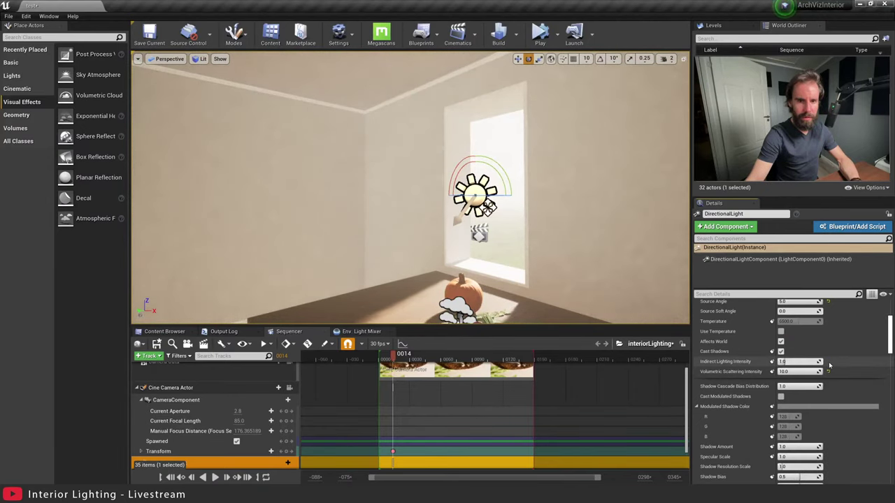
right_drag(447, 224, 475, 258)
right_drag(410, 187, 356, 157)
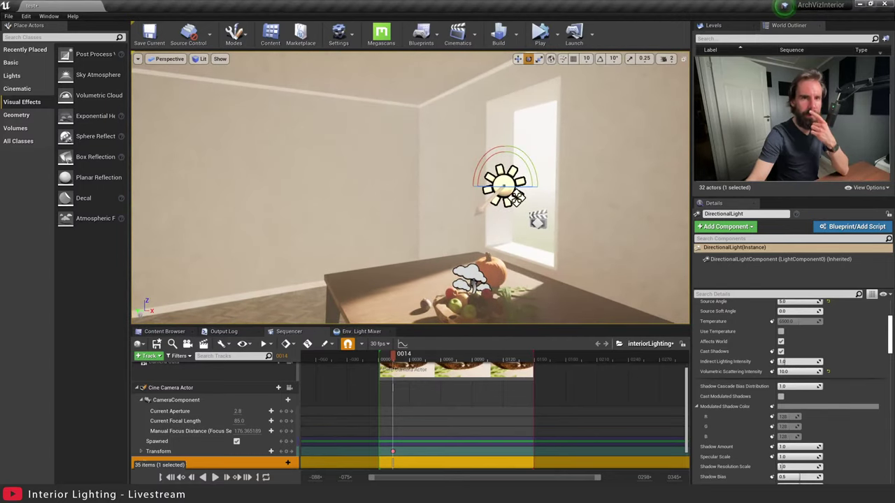
Select the ExponentialHeightFog and toggle its Volumetric Fog off and back on to compare the room.
click(474, 281)
scroll(780, 350, down, 2)
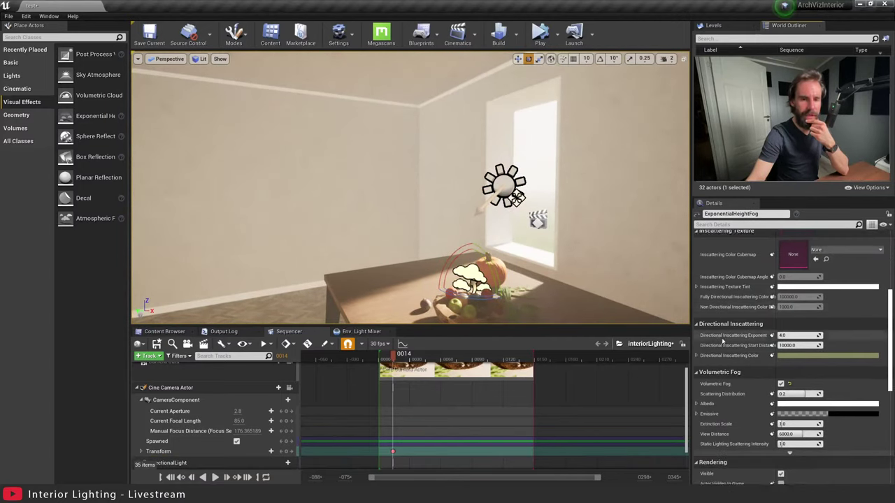
click(780, 369)
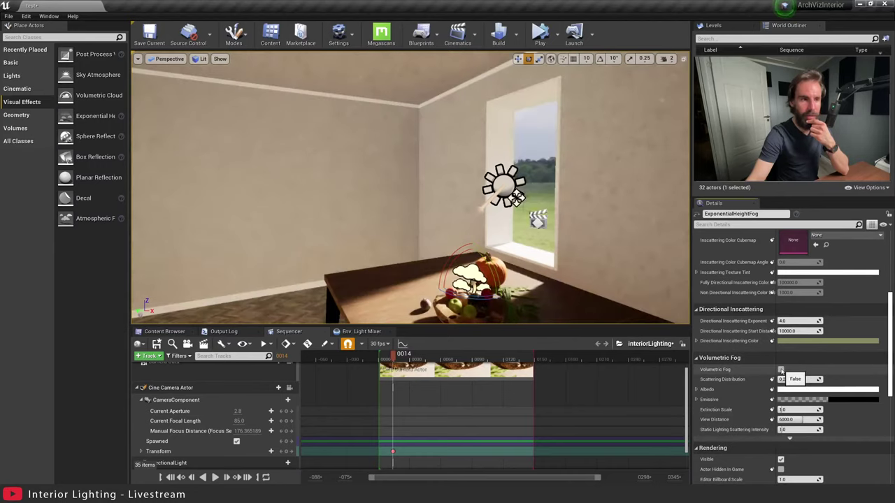
click(780, 369)
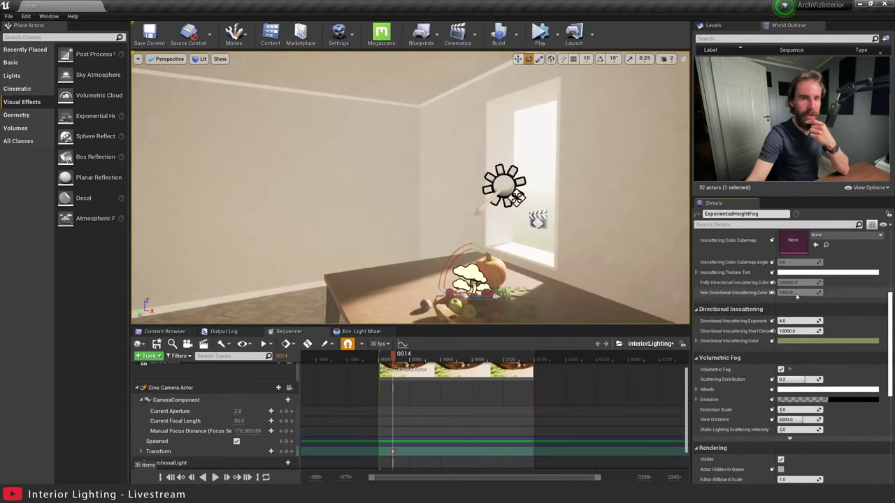
Raise the fog's volumetric Scattering Distribution to about 0.735.
scroll(797, 301, up, 5)
scroll(803, 326, down, 2)
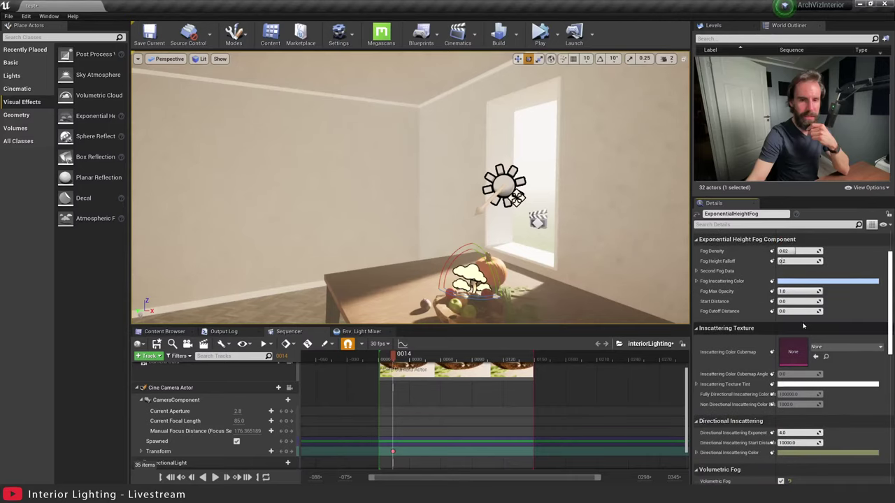
scroll(803, 326, down, 2)
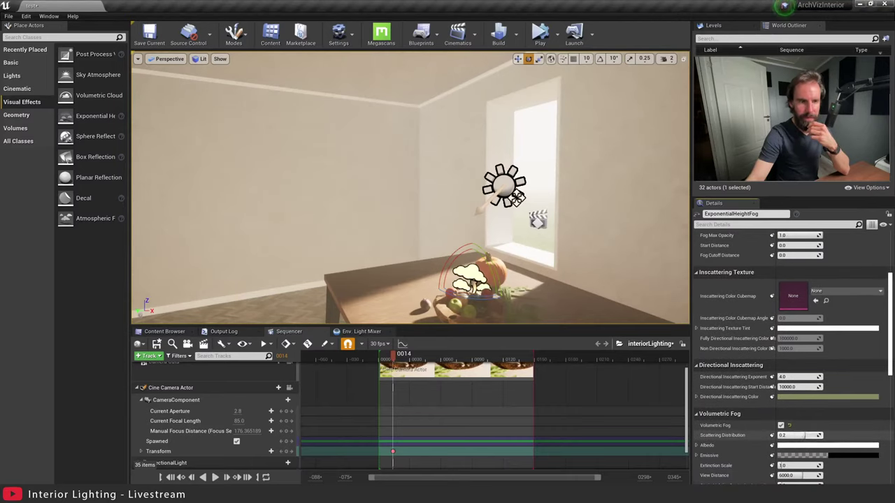
drag(804, 435, 818, 435)
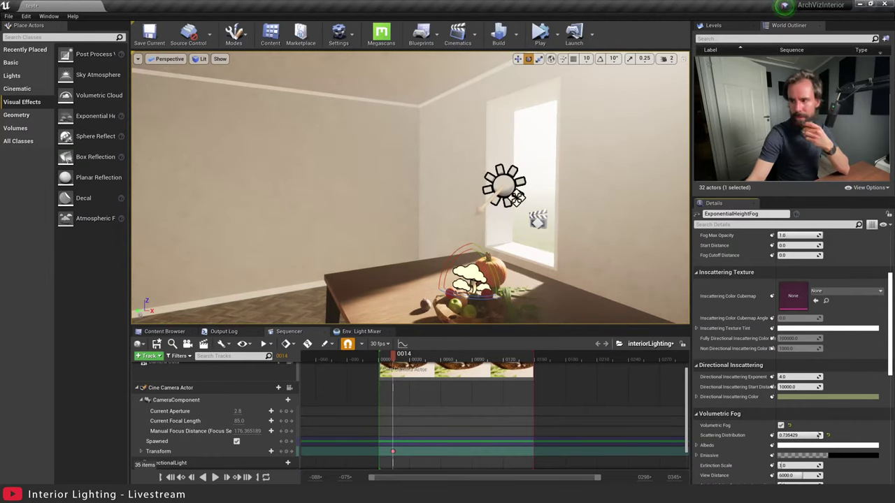
Turn off Cast Ray Tracing Shadows on the DirectionalLight by filtering its settings with "RAY", and clear the filter.
click(500, 187)
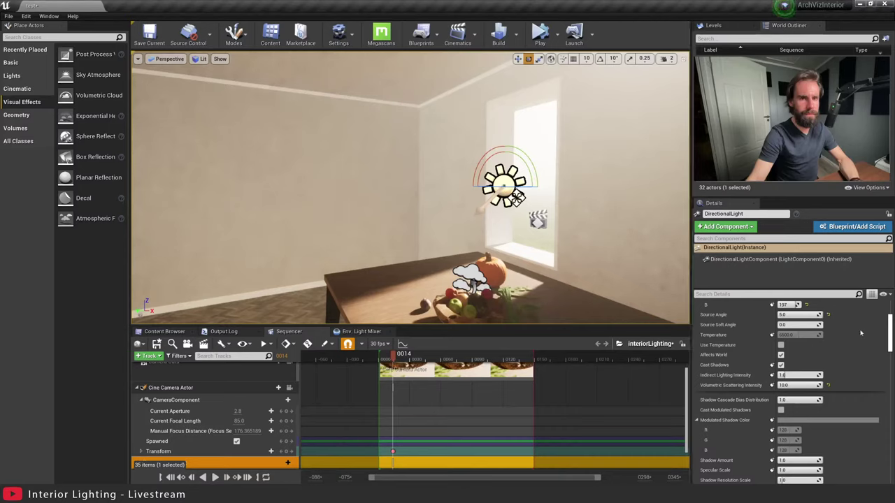
scroll(861, 333, up, 5)
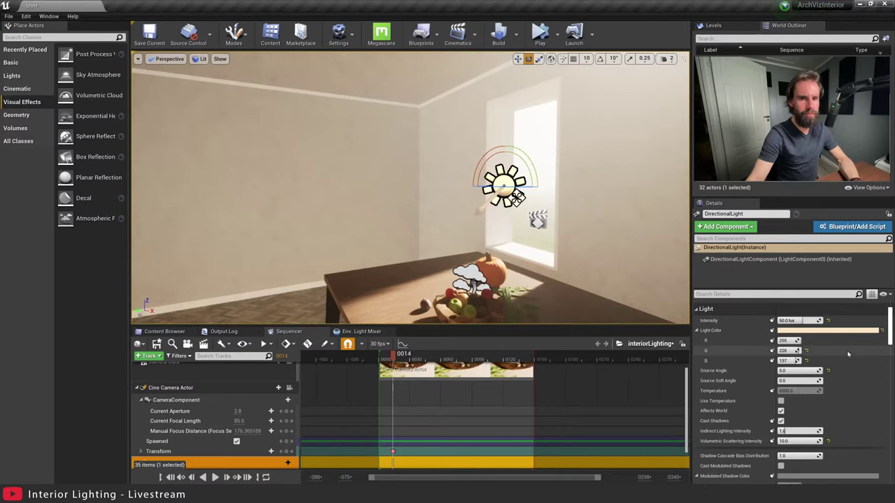
click(750, 294)
text(RAY)
click(781, 322)
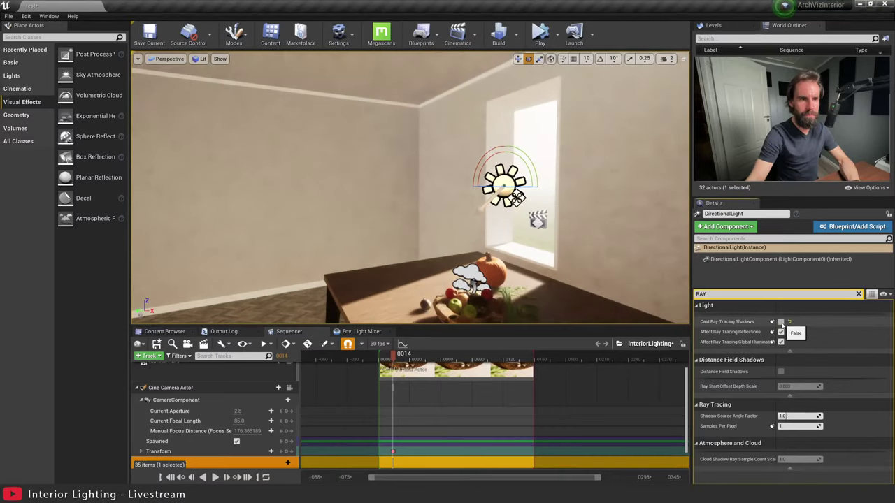
click(857, 294)
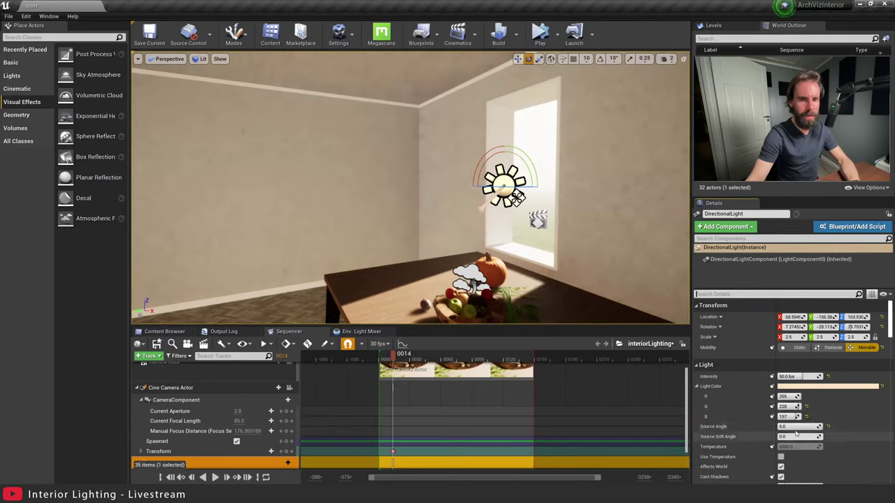
Set the directional light's Volumetric Scattering Intensity to 100.
scroll(802, 427, down, 2)
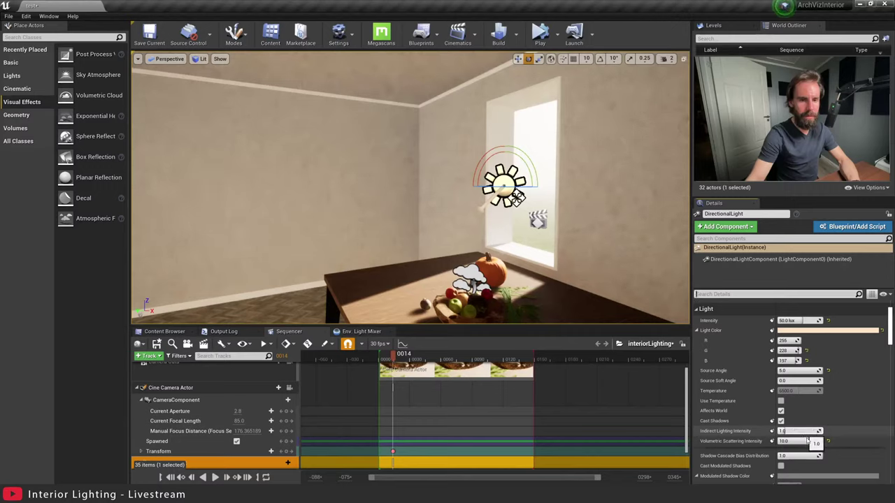
mouse_move(807, 440)
mouse_down()
mouse_move(796, 440)
mouse_move(805, 439)
mouse_up()
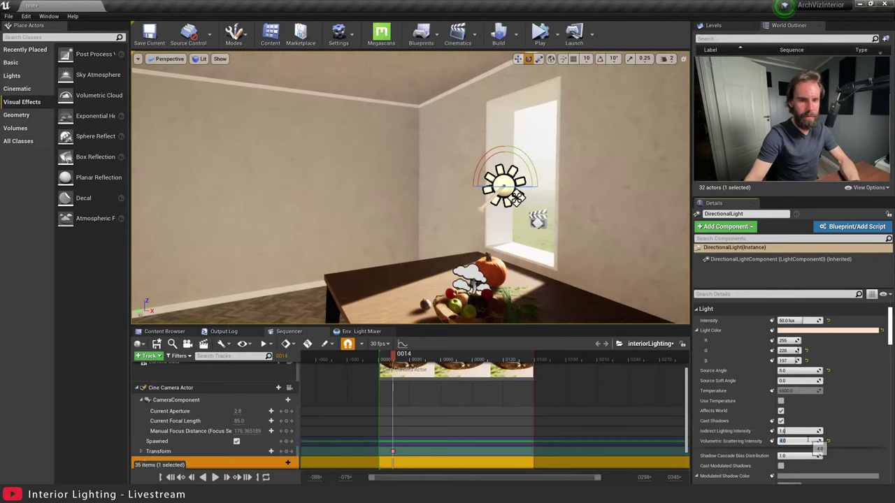
click(807, 438)
text(100)
key(Return)
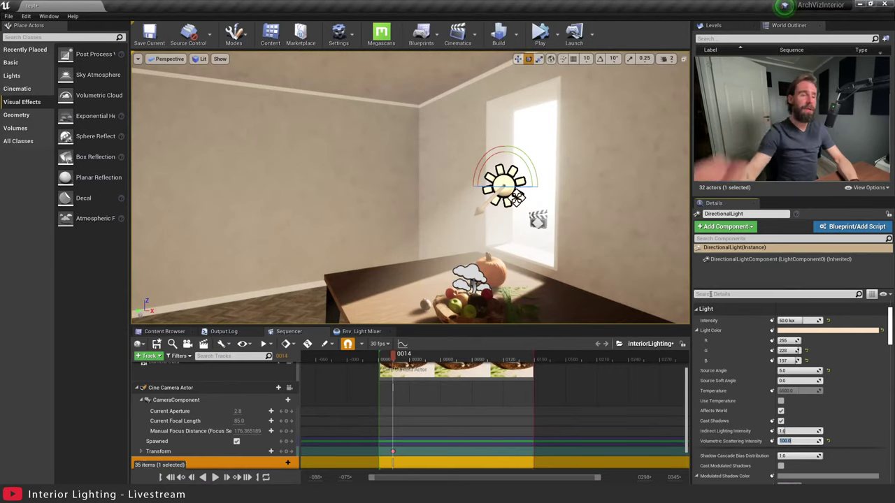
Filter the directional light's settings by "RAY" and test Cast Ray Tracing Shadows, leaving it off.
right_drag(465, 216, 533, 228)
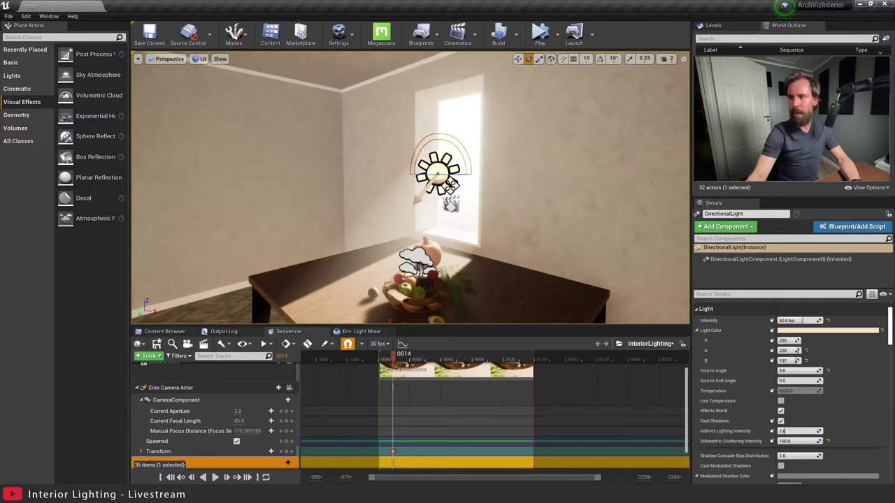
right_drag(675, 302, 583, 225)
mouse_move(471, 181)
right_down()
mouse_move(511, 181)
mouse_move(470, 179)
right_up()
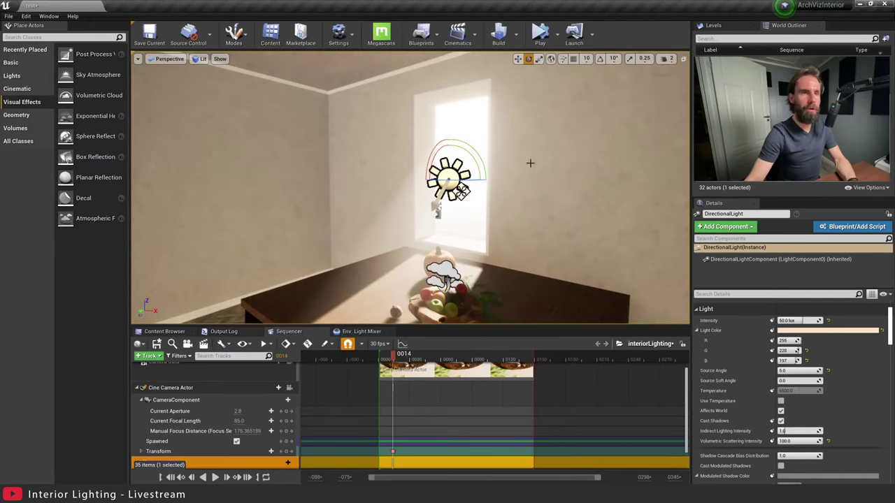
mouse_move(530, 163)
right_down()
mouse_move(489, 164)
mouse_move(546, 168)
mouse_move(533, 163)
right_up()
key(w)
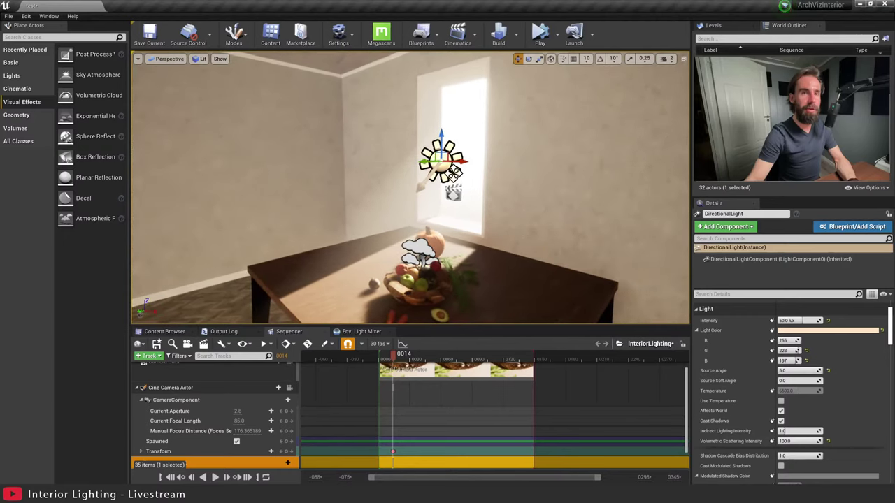
click(740, 293)
text(RAY)
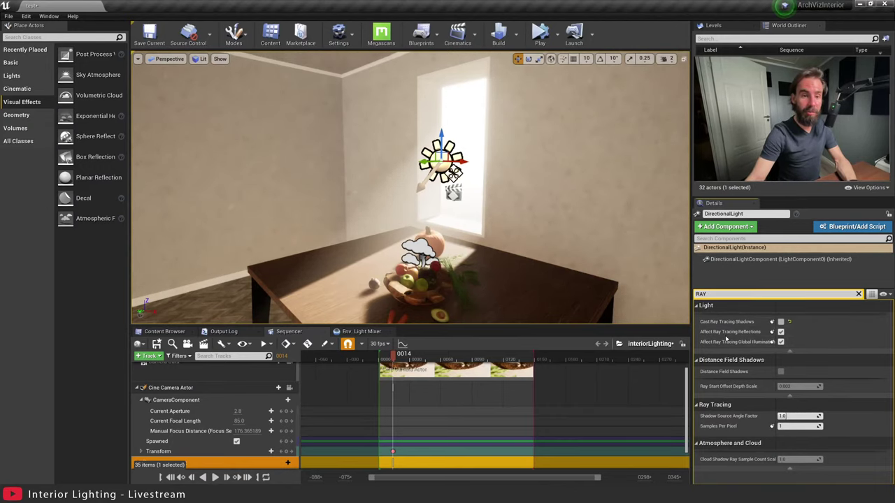
click(781, 322)
Rotate the directional light about the vertical axis to about 86°.
right_drag(379, 156, 411, 172)
key(e)
drag(420, 174, 463, 180)
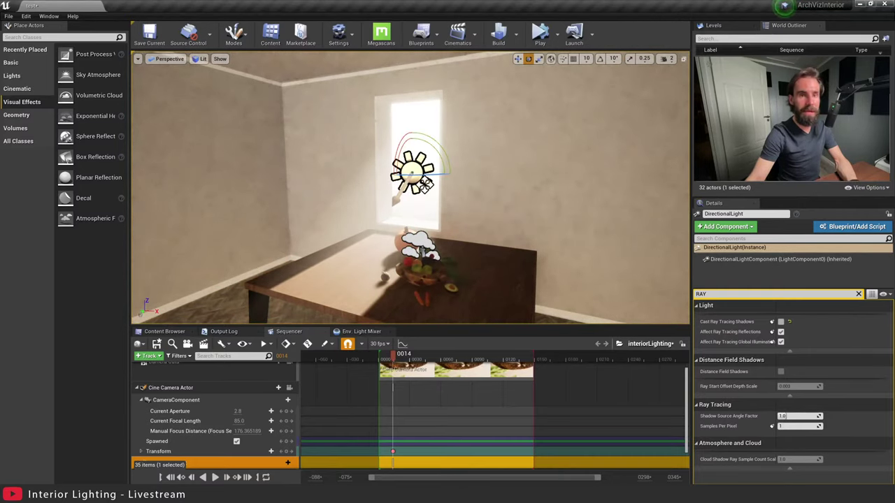
Filter the directional light's settings by "INDI" and set Indirect Lighting Intensity to 0.
click(858, 295)
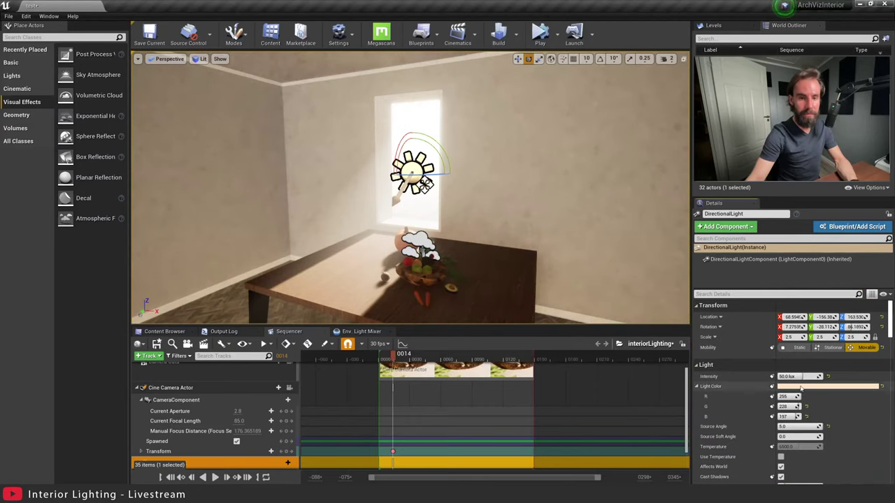
click(782, 294)
text(INDI)
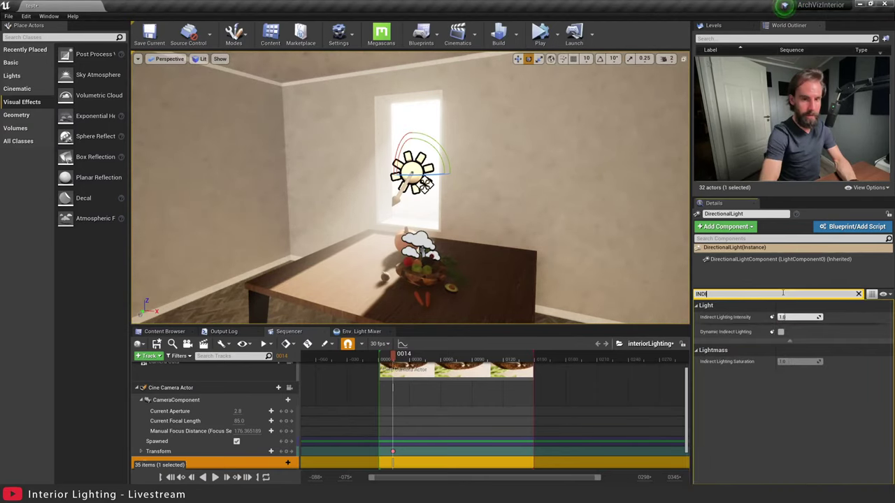
text(0)
key(Return)
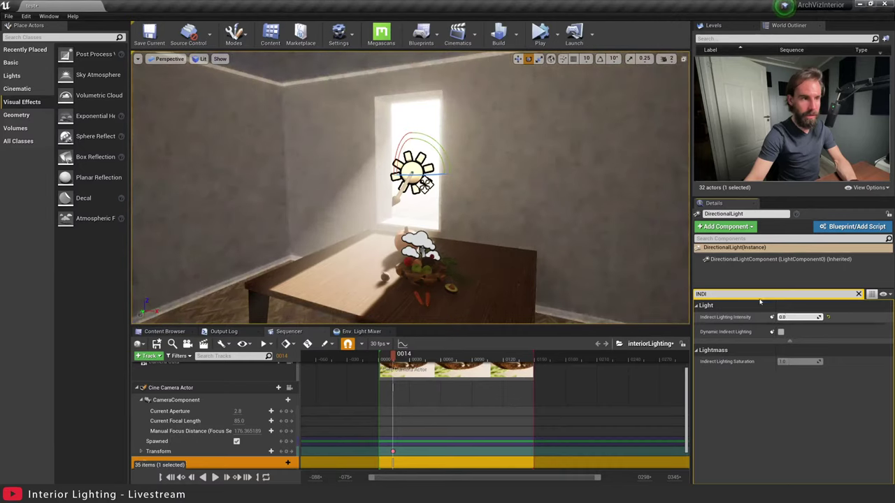
Rotate the directional light so its beam falls through the window directly onto the fruit bowl.
mouse_move(437, 181)
mouse_down()
mouse_move(462, 180)
mouse_move(444, 188)
mouse_up()
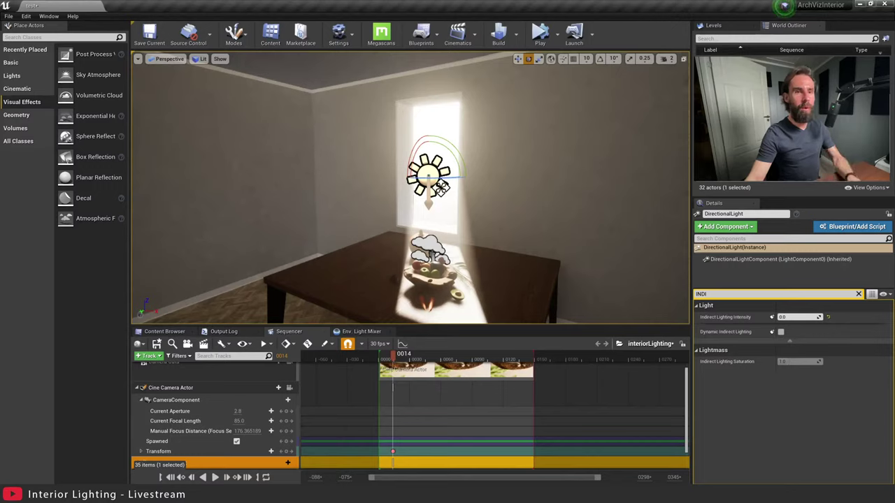
mouse_move(535, 161)
right_down()
mouse_move(555, 161)
mouse_move(548, 157)
right_up()
scroll(524, 148, up, 3)
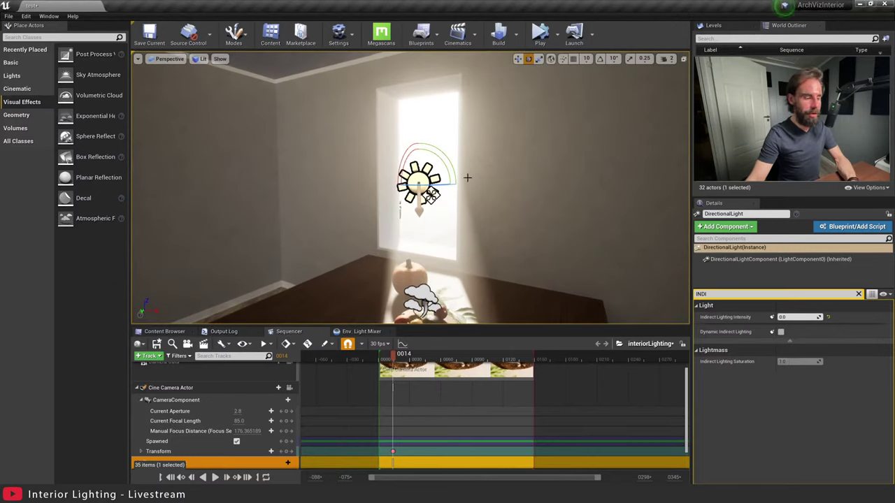
Duplicate the directional light and delete both directional lights' tracks from the interiorLighting sequence.
right_drag(467, 177, 464, 170)
key(ctrl+w)
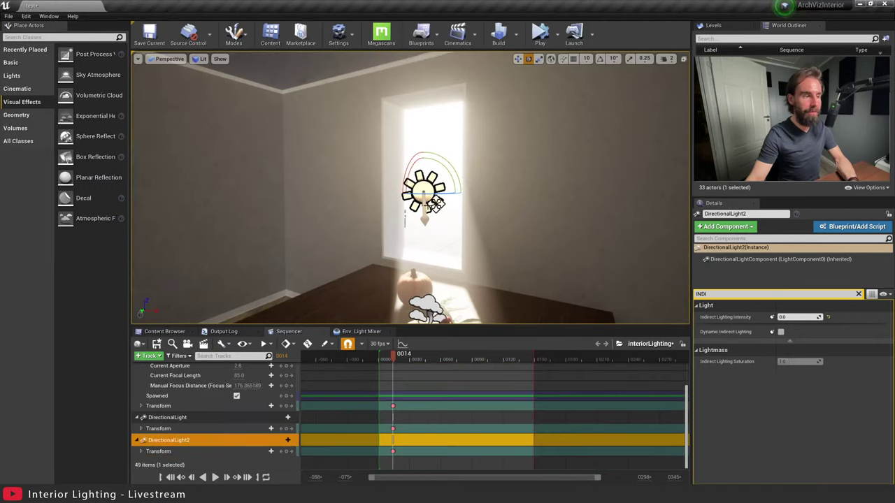
click(168, 417)
ctrl+click(182, 441)
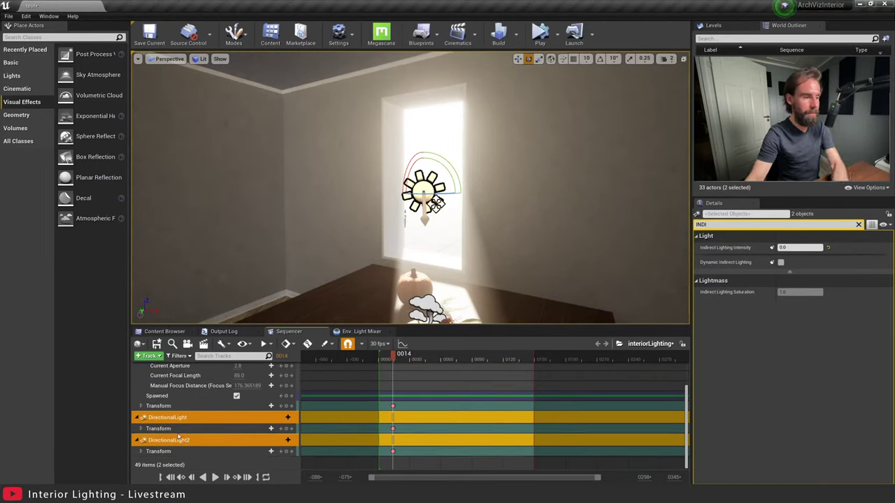
key(Delete)
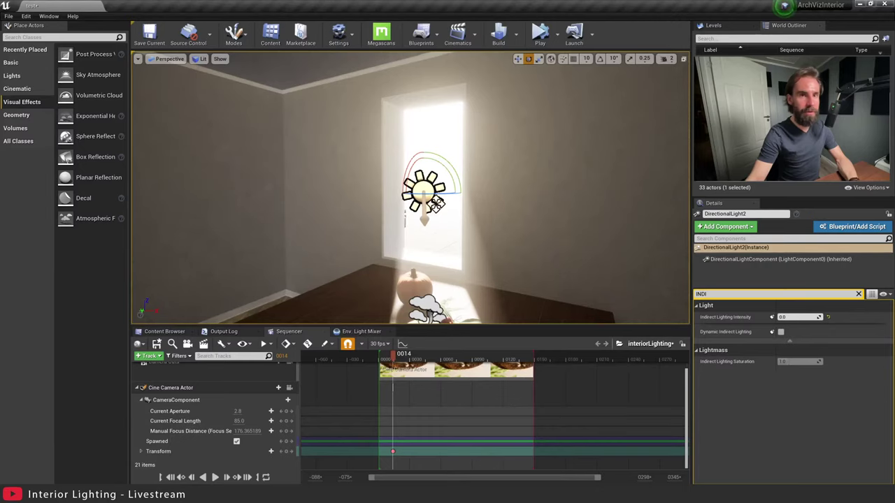
Undock the World Outliner over the viewport, select DirectionalLight and DirectionalLight2 together, and clear the "INDI" settings filter.
drag(784, 26, 288, 156)
drag(364, 158, 223, 100)
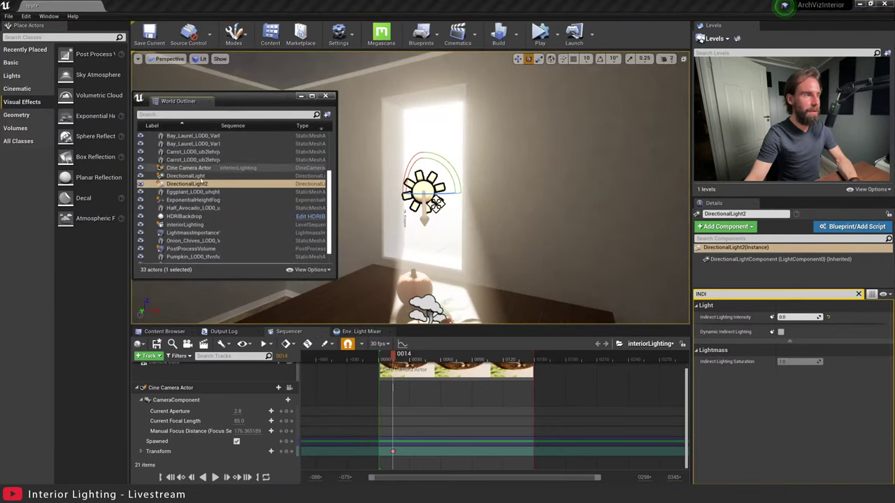
click(187, 175)
ctrl+click(201, 185)
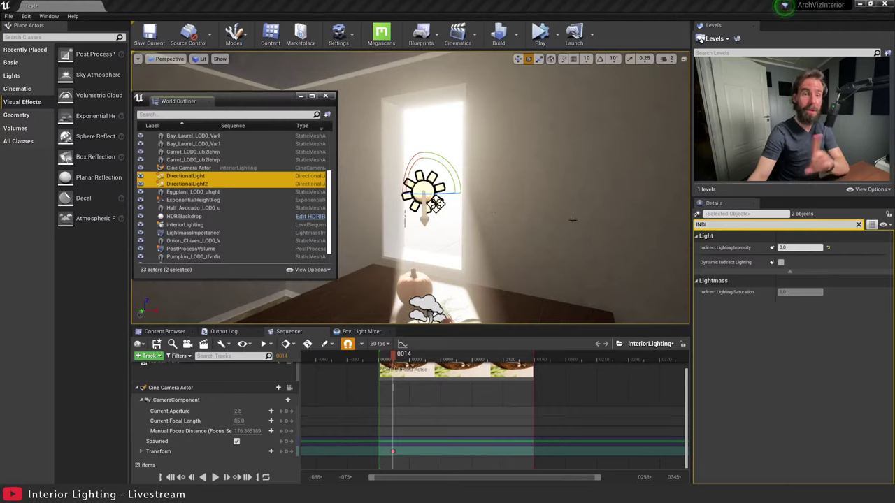
click(858, 224)
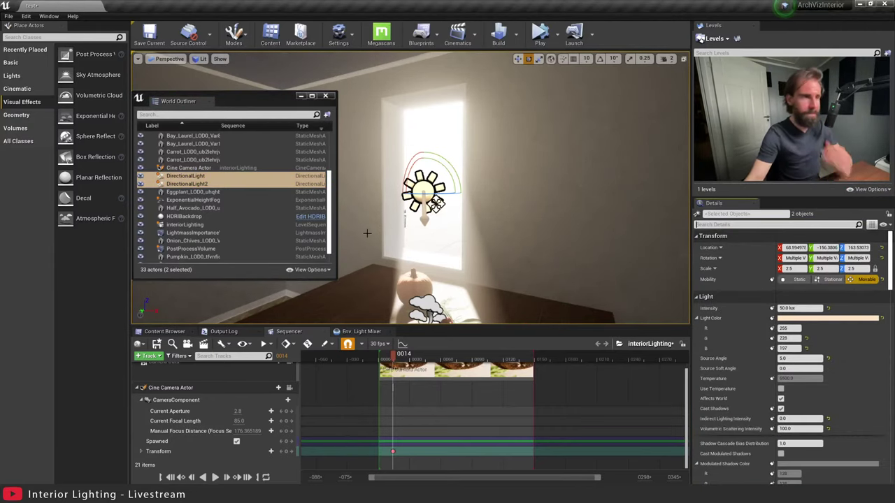
Raise only DirectionalLight vertically to a height of about 182, separating its icon from DirectionalLight2.
click(210, 176)
right_drag(422, 167, 429, 172)
key(w)
drag(417, 167, 416, 144)
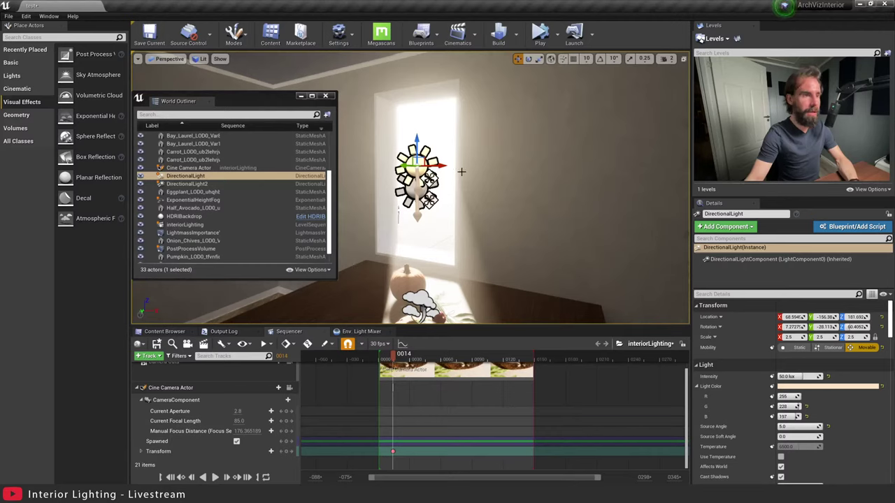
Filter DirectionalLight2's settings by "RAY", enable Cast Ray Tracing Shadows, and clear the filter after selecting DirectionalLight.
click(199, 184)
click(695, 294)
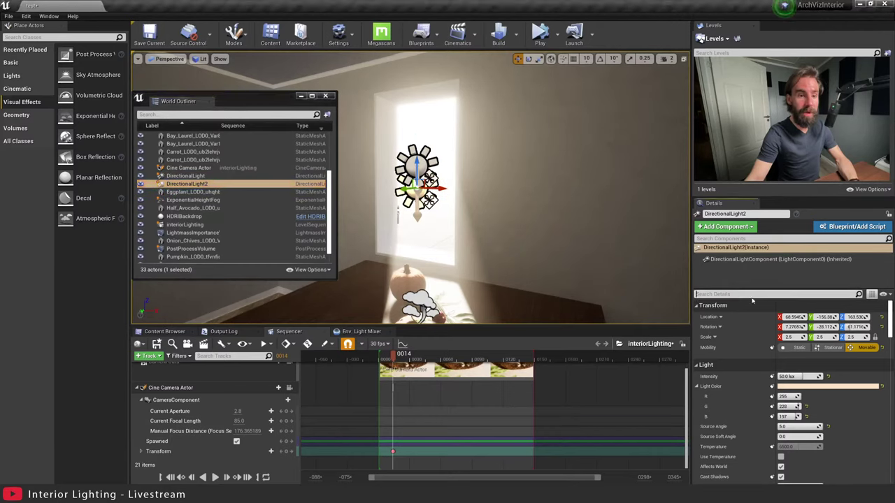
text(RAY)
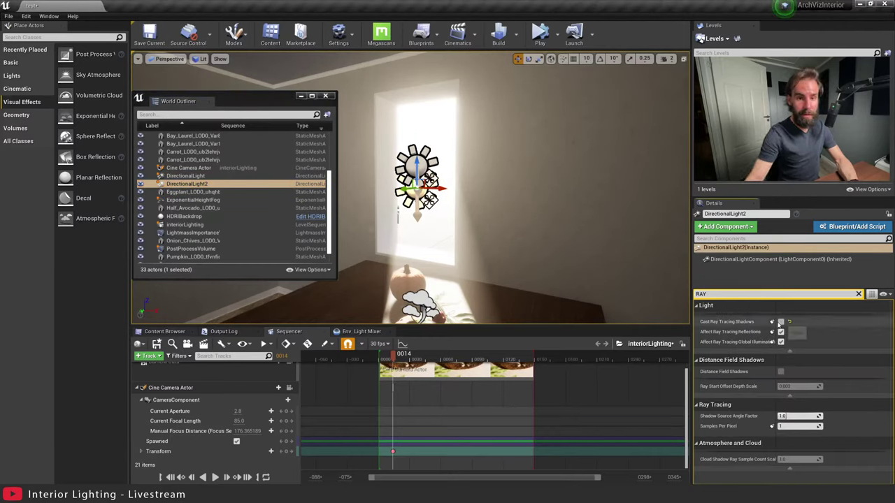
key(Caps_Lock)
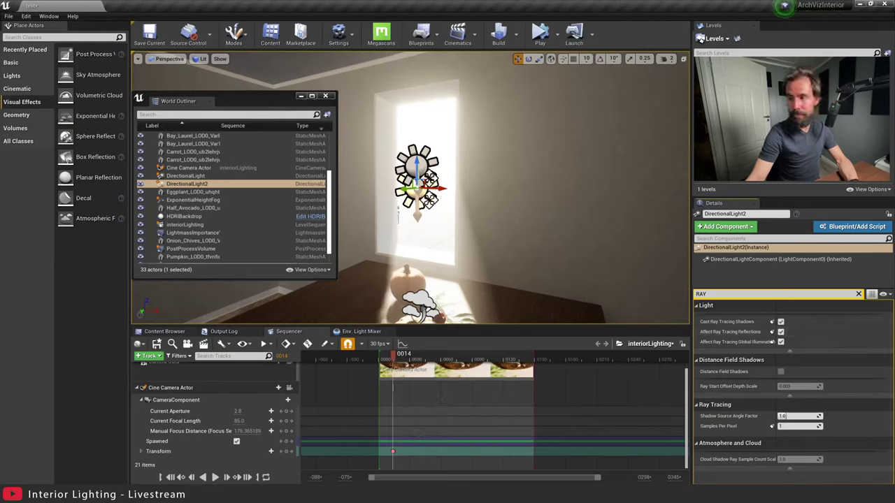
right_drag(447, 99, 393, 168)
click(450, 93)
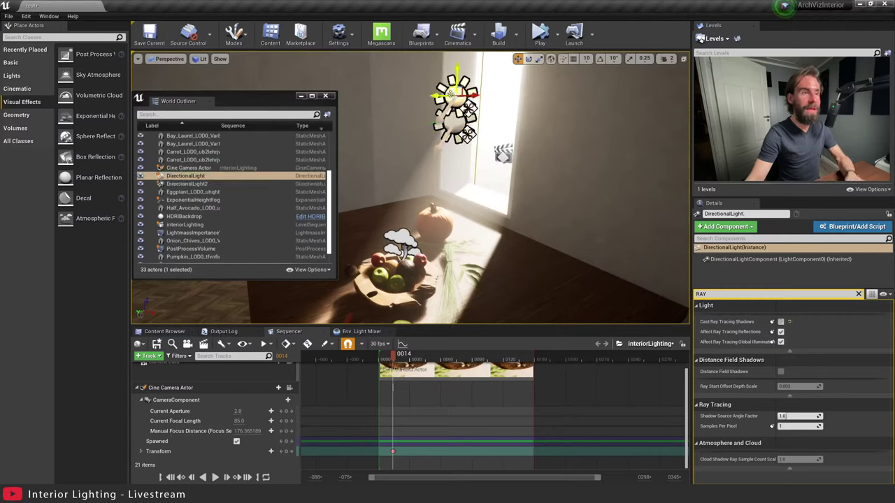
click(858, 294)
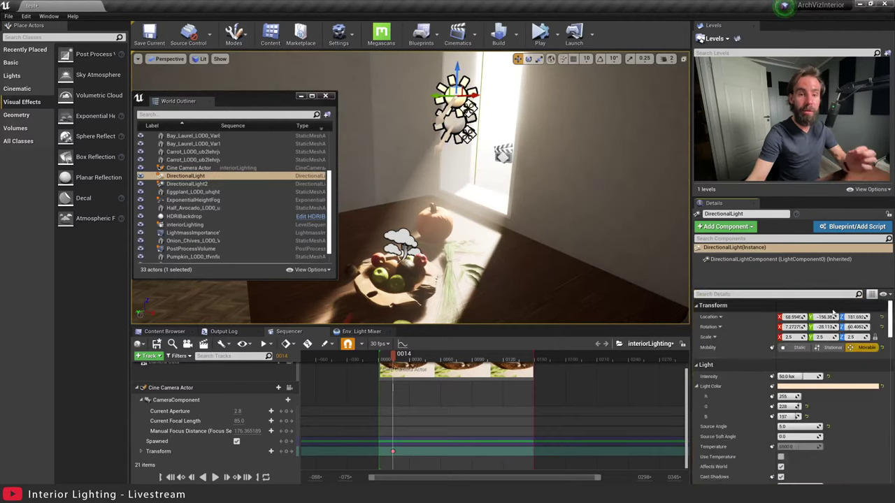
Rename DirectionalLight as GODRAYS and DirectionalLight2 as NORMALLIGHT in the World Outliner.
click(203, 177)
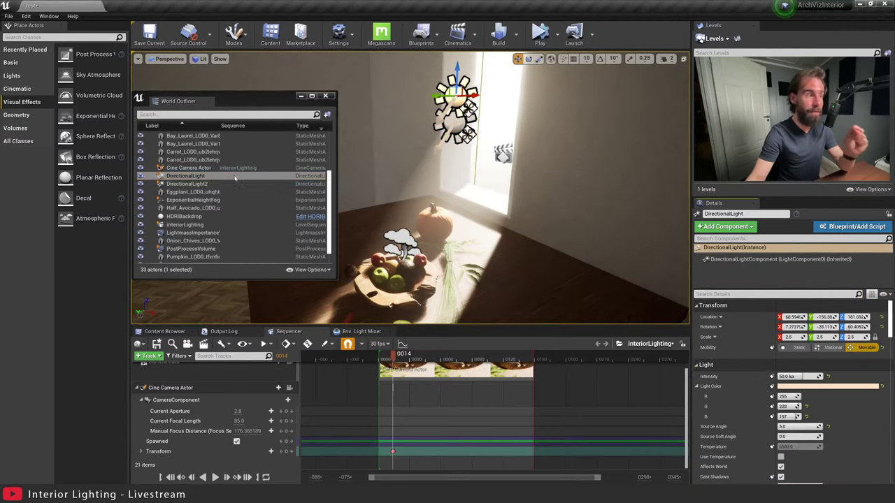
key(F2)
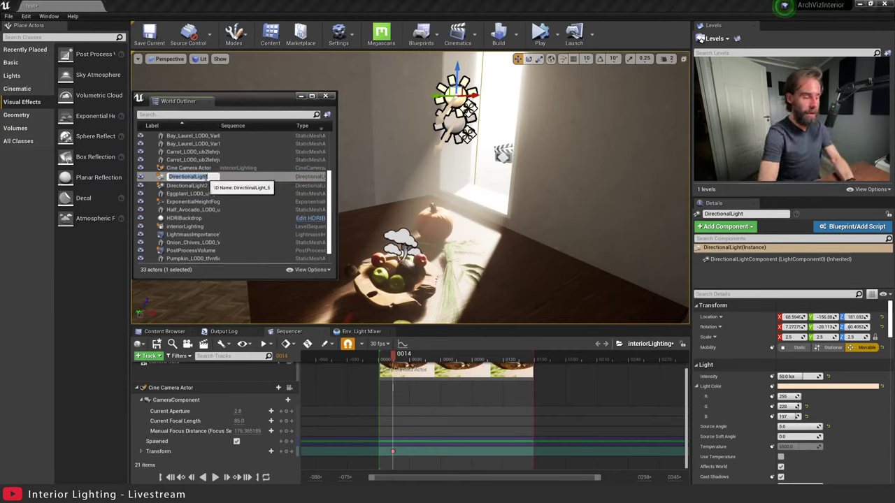
text(GODRAYS)
key(Return)
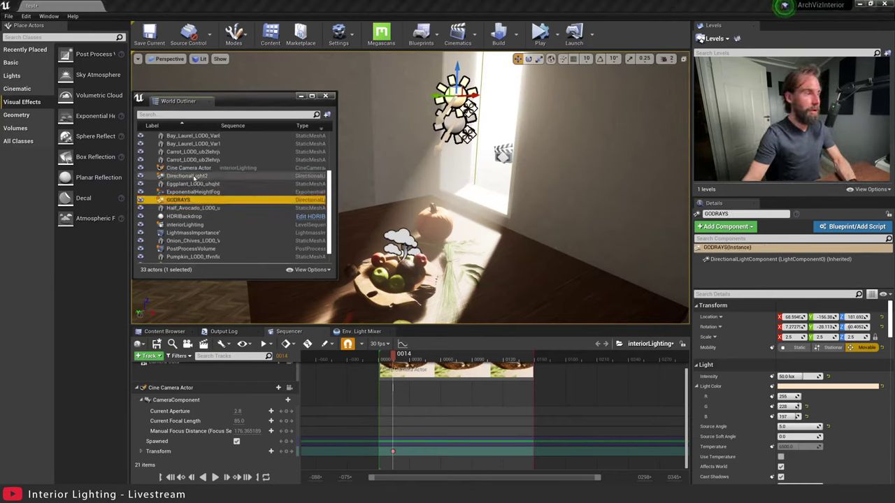
click(193, 176)
click(193, 177)
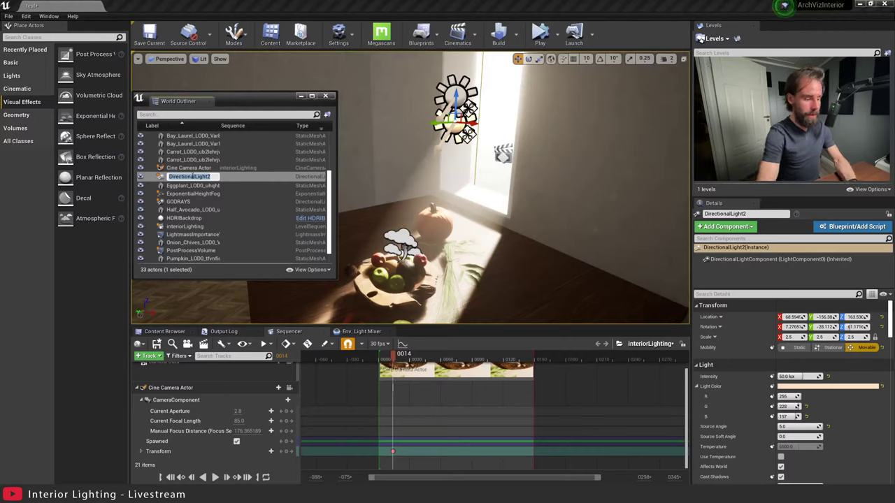
text(NORMALLIGH)
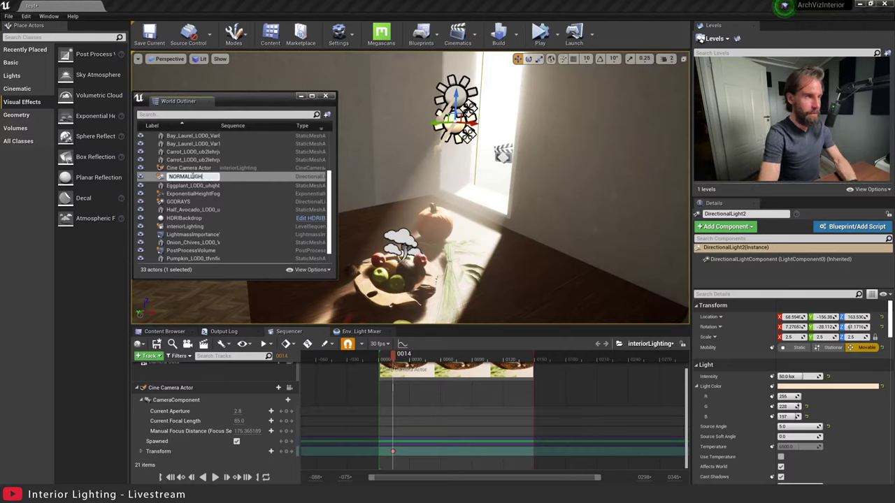
text(T)
key(Return)
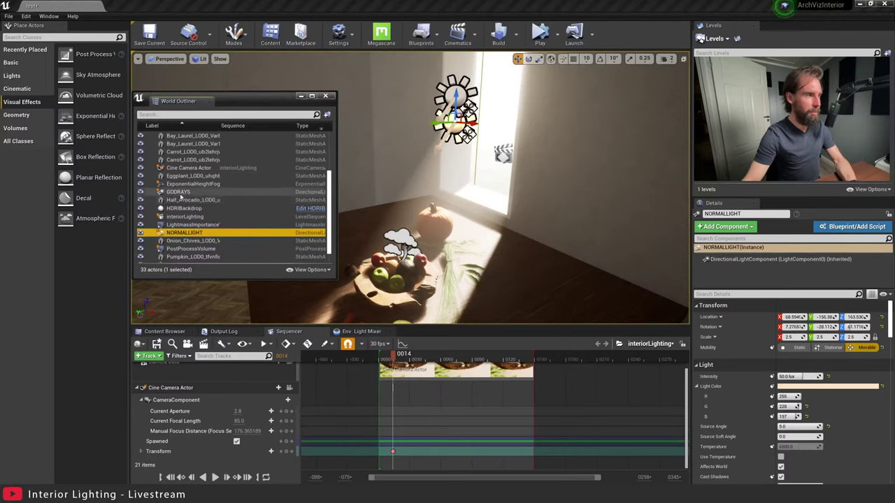
Group GODRAYS and NORMALLIGHT in a new outliner folder with the default name, and select only GODRAYS.
ctrl+click(179, 192)
click(327, 114)
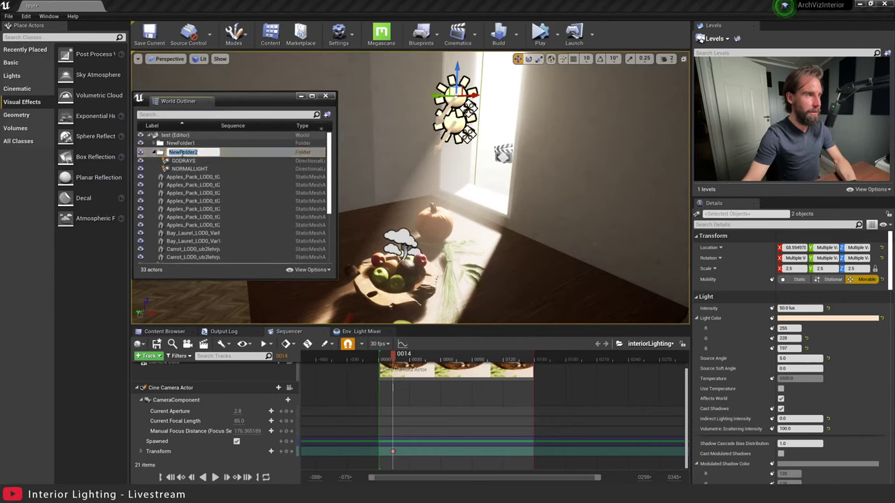
click(183, 159)
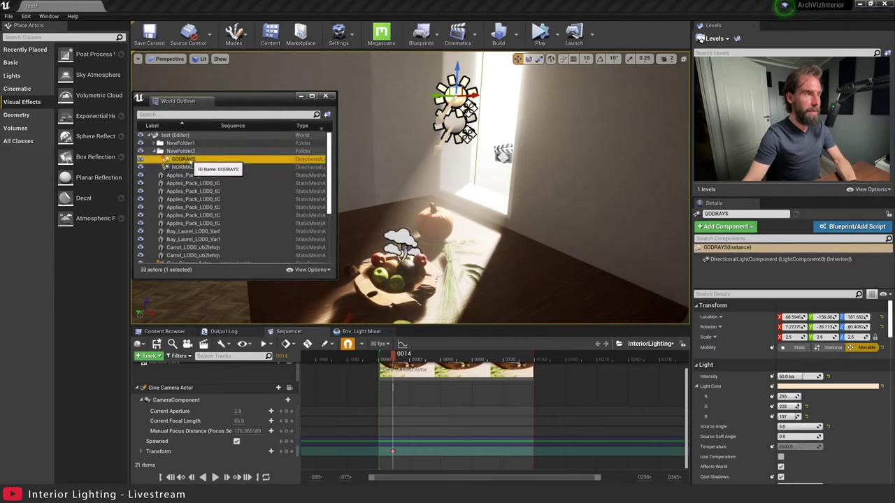
Try the GODRAYS light's Intensity at 0.1 lux, and set it to 1 lux.
drag(803, 377, 778, 376)
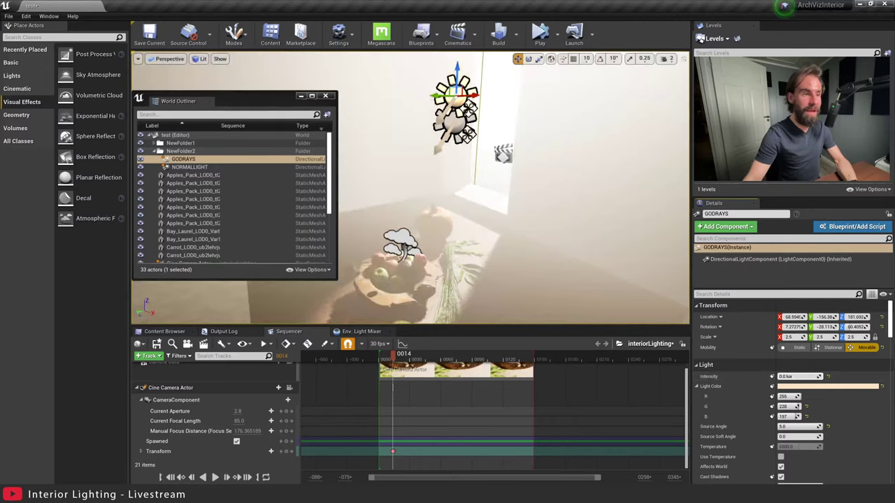
click(801, 376)
text(0.1)
key(Return)
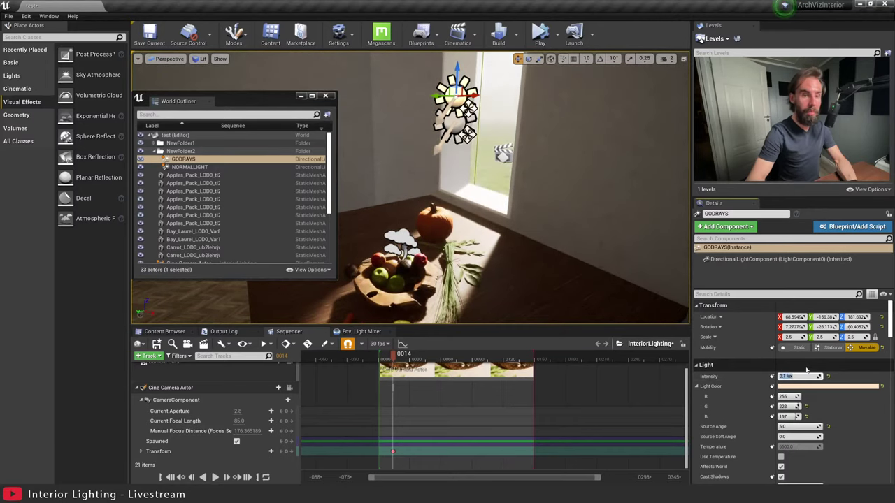
text(1)
key(Return)
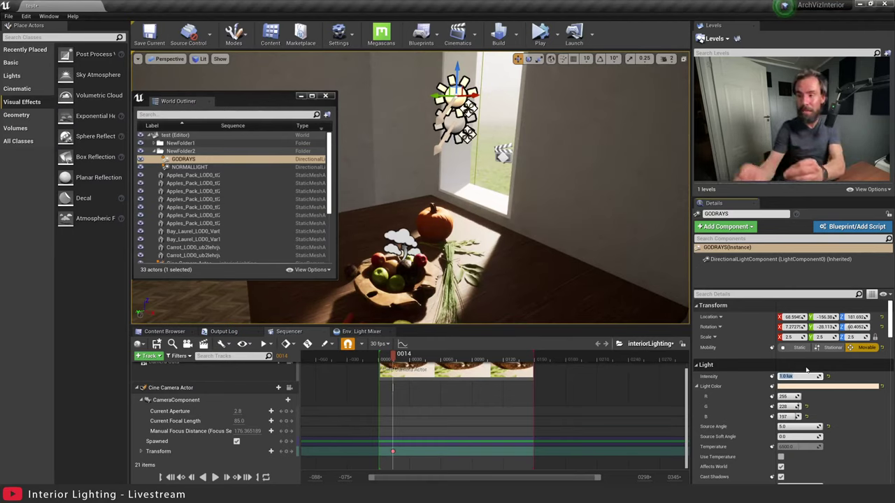
Set the GODRAYS light's Volumetric Scattering Intensity to 10000.
scroll(786, 427, down, 2)
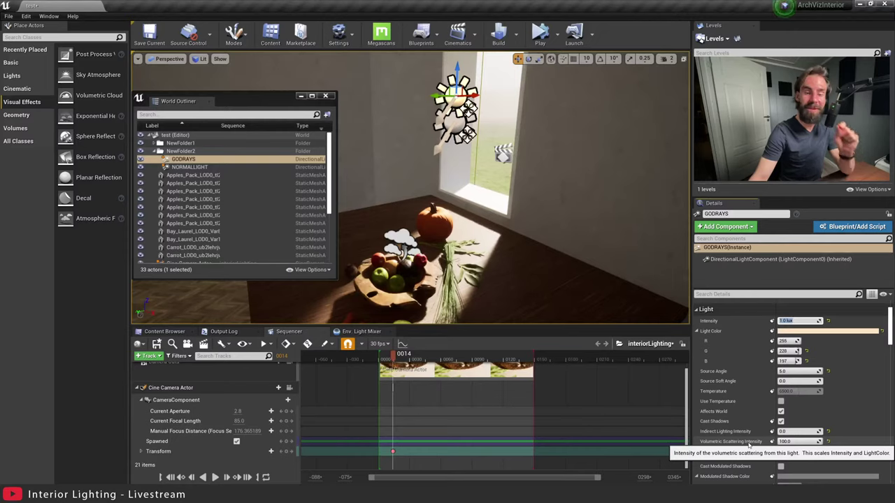
click(797, 441)
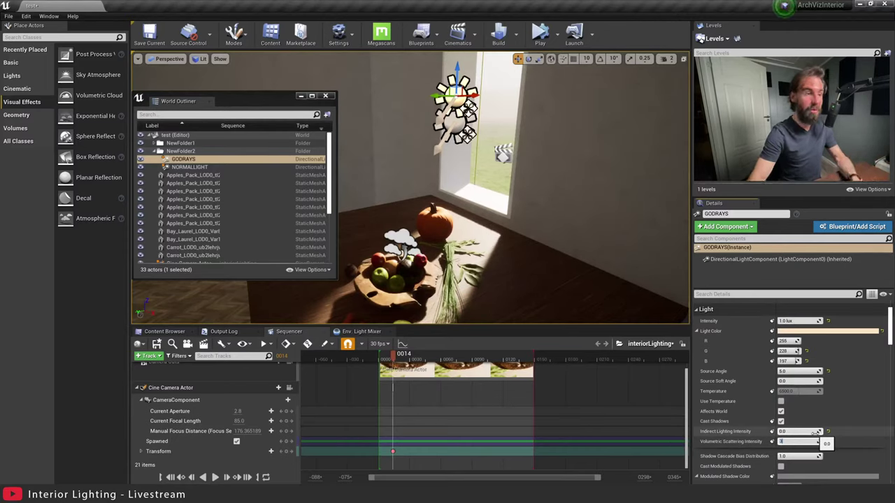
text(100)
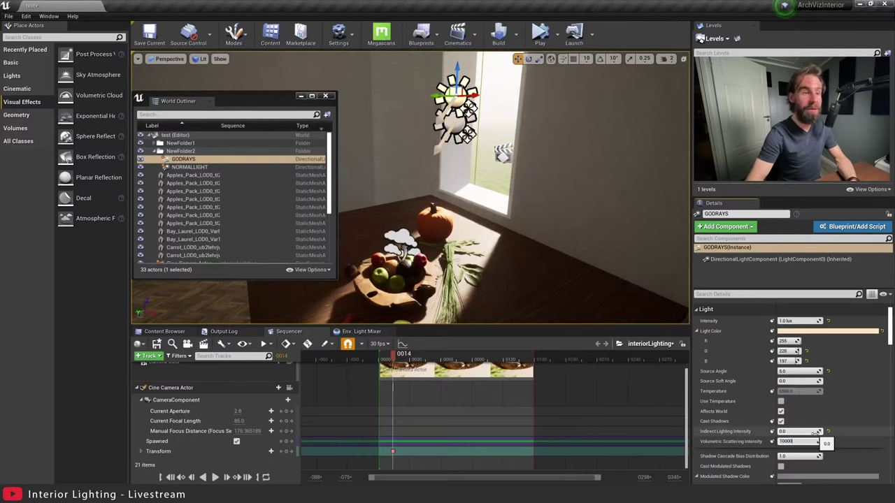
text(00)
key(Return)
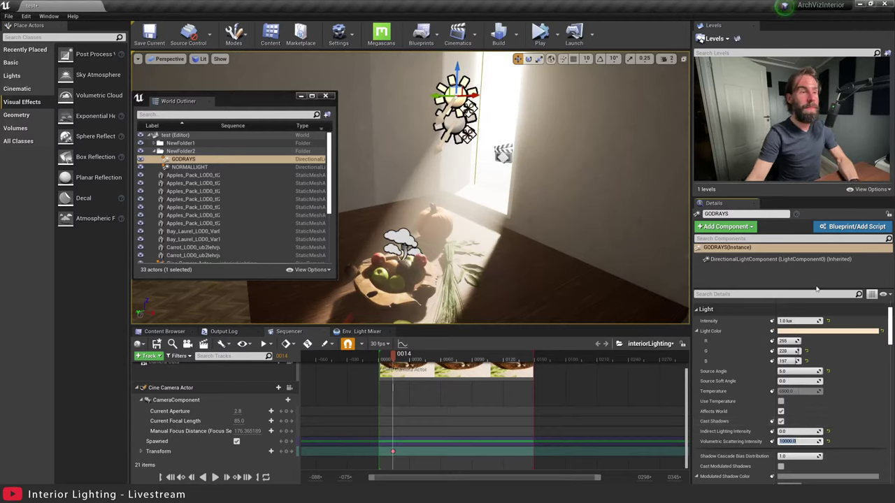
Look at the scene through the Cine Camera Actor and move the World Outliner window clear of the fruit bowl.
click(439, 120)
right_drag(448, 129, 453, 129)
click(447, 129)
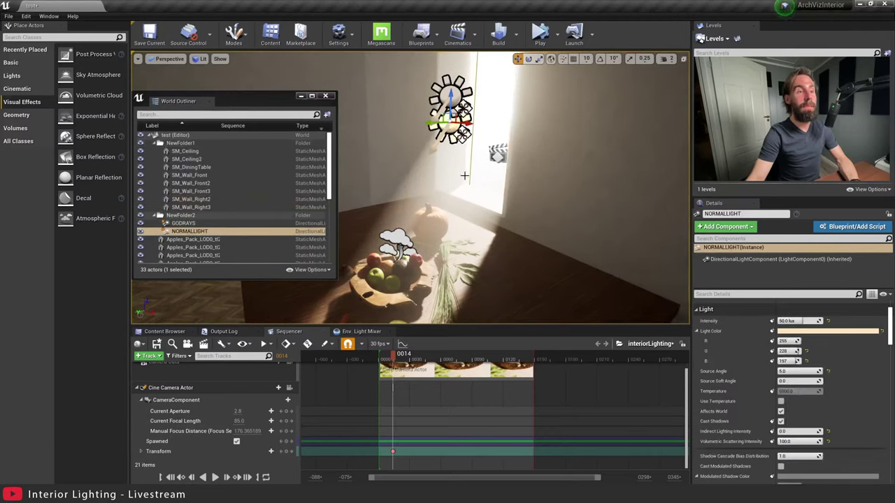
right_drag(465, 176, 467, 244)
right_drag(447, 84, 447, 78)
click(180, 59)
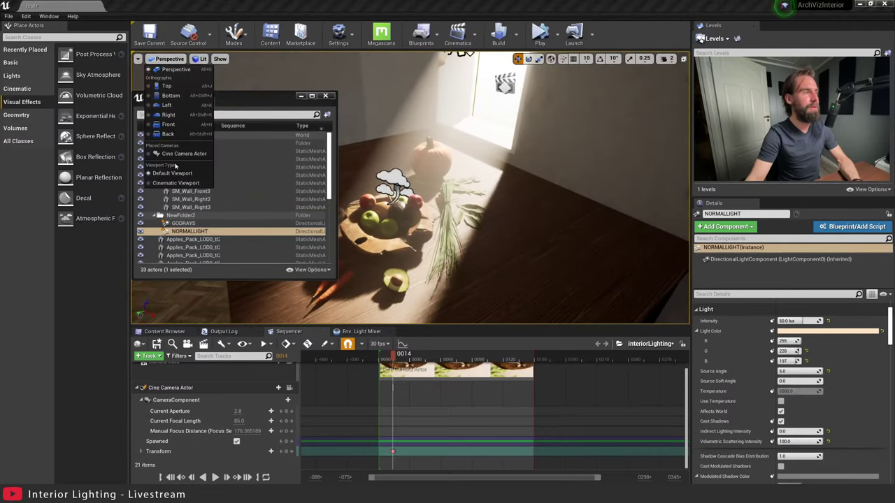
click(183, 153)
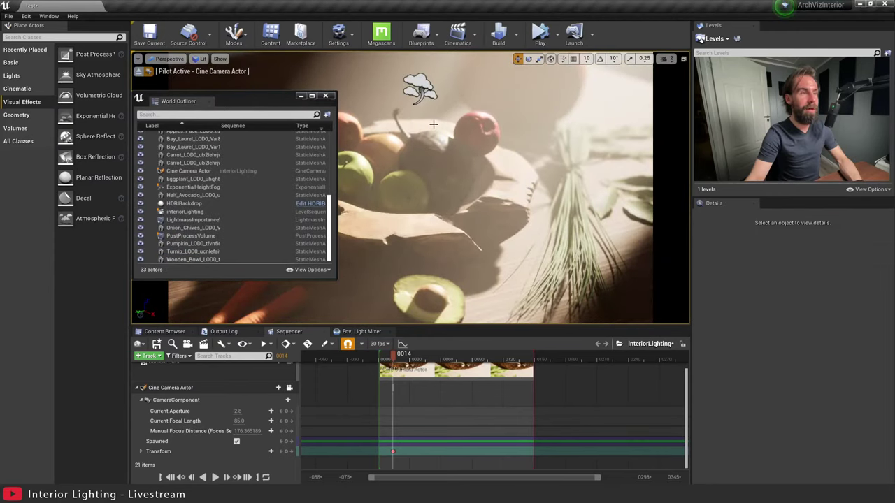
drag(234, 102, 119, 249)
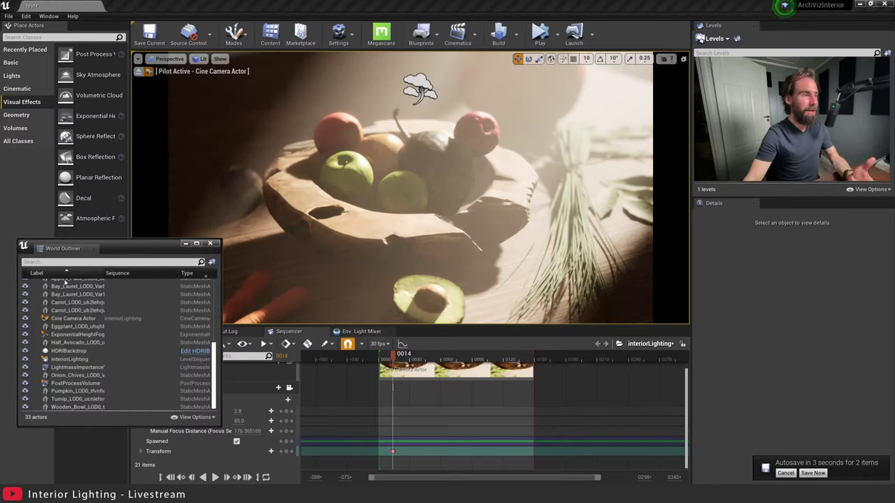
Lower the GODRAYS light's Volumetric Scattering Intensity, trying 5000 and settling on 2500.
scroll(112, 326, up, 5)
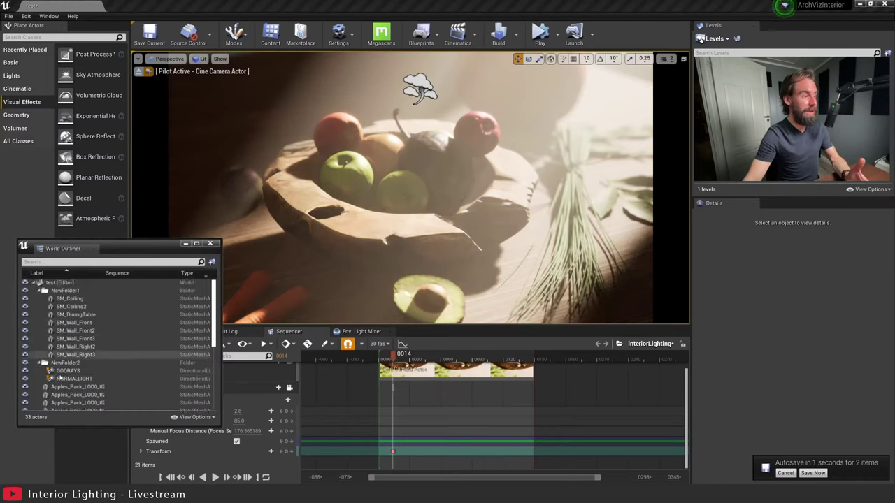
click(68, 371)
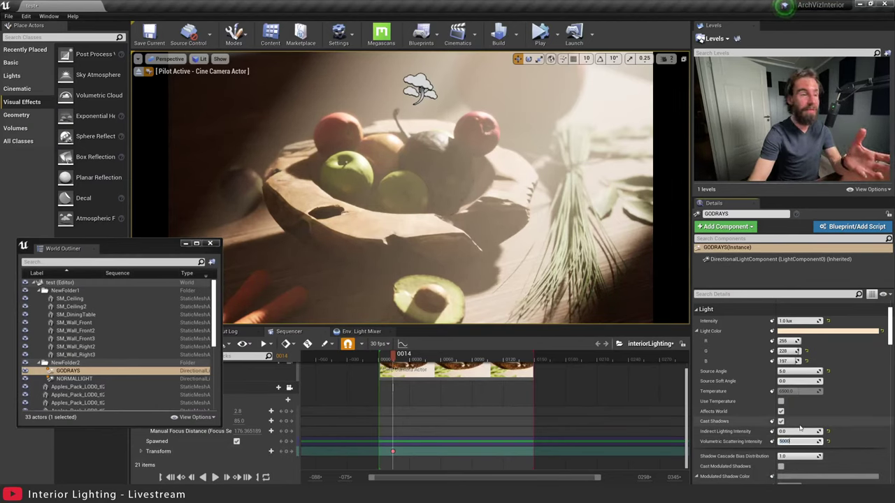
key(Return)
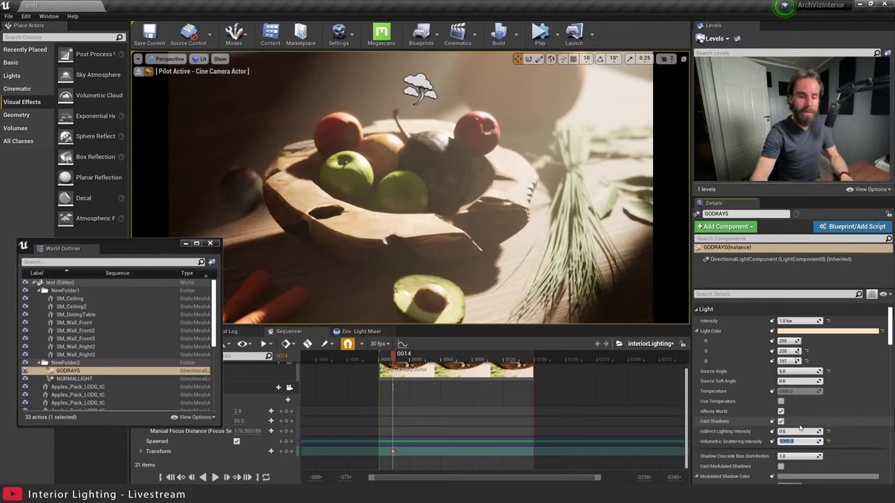
text(2500)
key(Return)
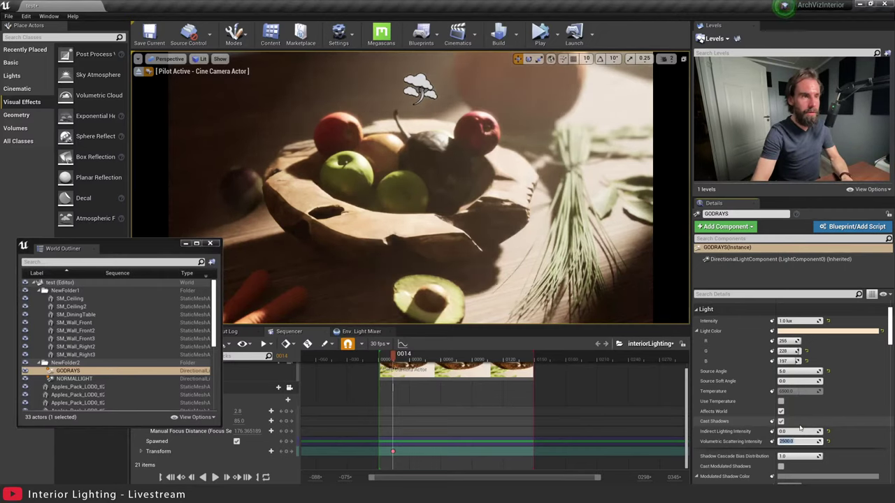
Toggle the visibility of GODRAYS and NORMALLIGHT to compare each light's contribution to the camera view.
click(25, 371)
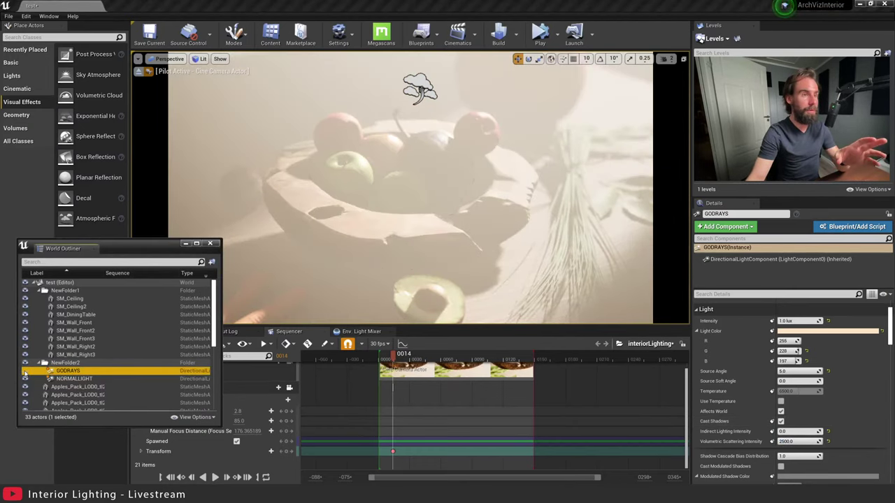
click(25, 371)
click(25, 378)
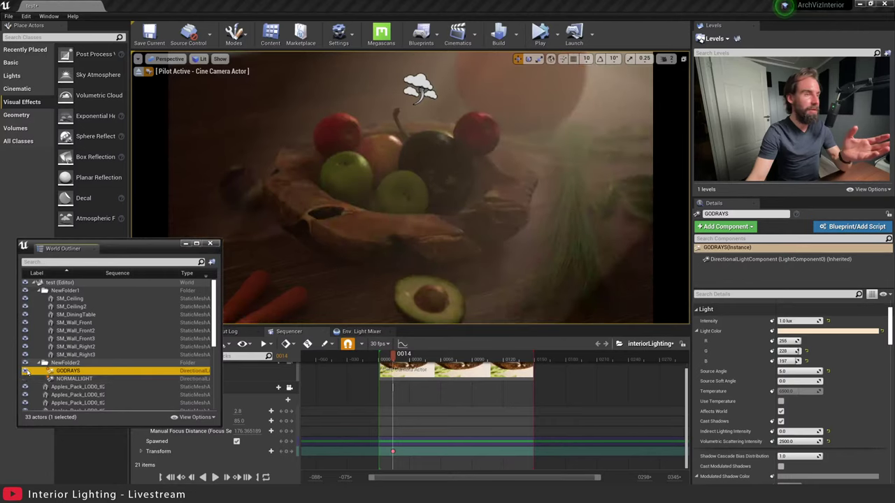
click(25, 370)
click(26, 378)
click(25, 371)
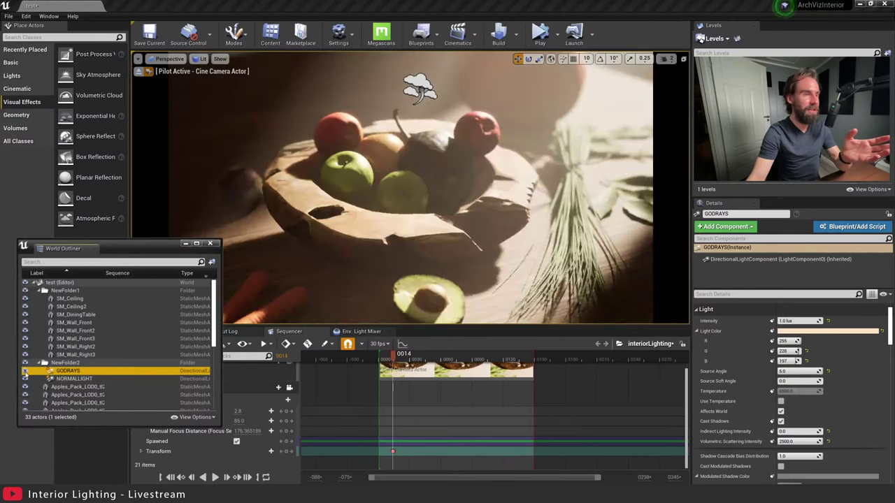
click(25, 370)
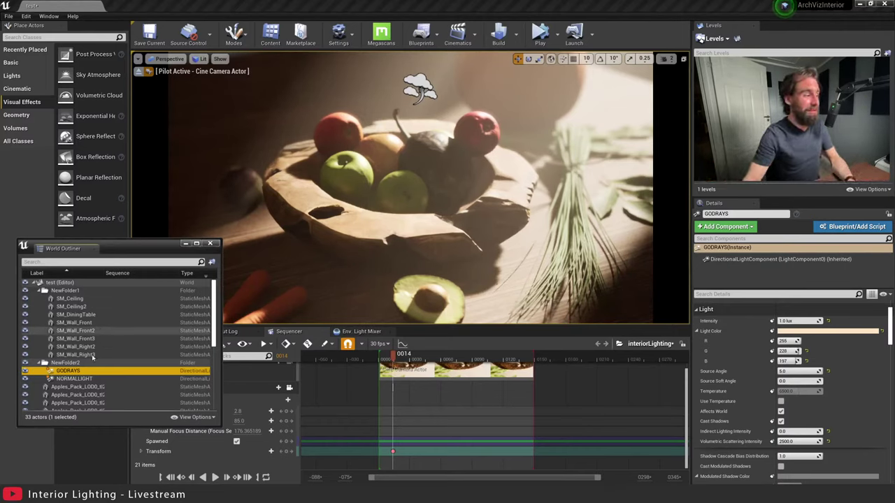
click(411, 219)
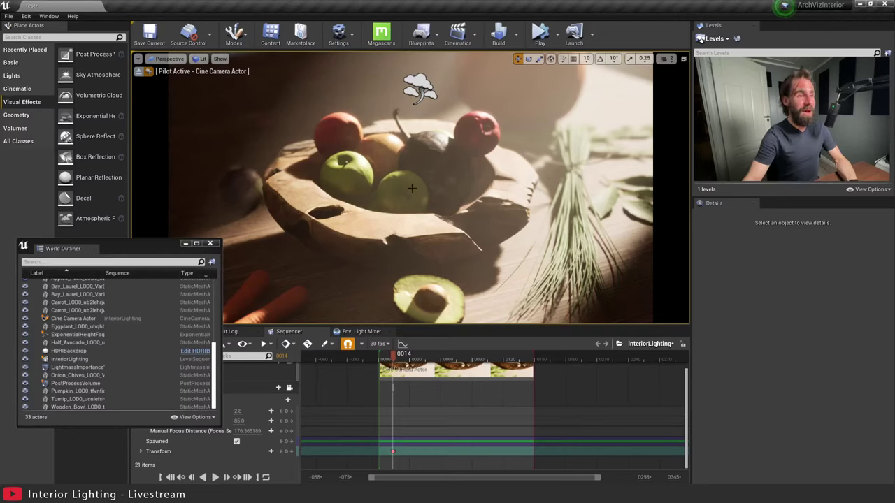
scroll(115, 342, up, 5)
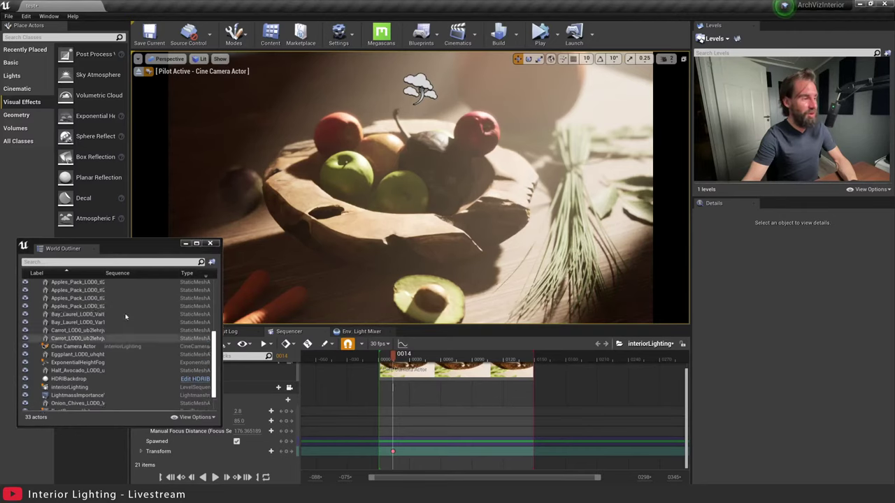
Lower the GODRAYS light's Volumetric Scattering Intensity in stages, trying 1000, 500 and 10.
click(77, 367)
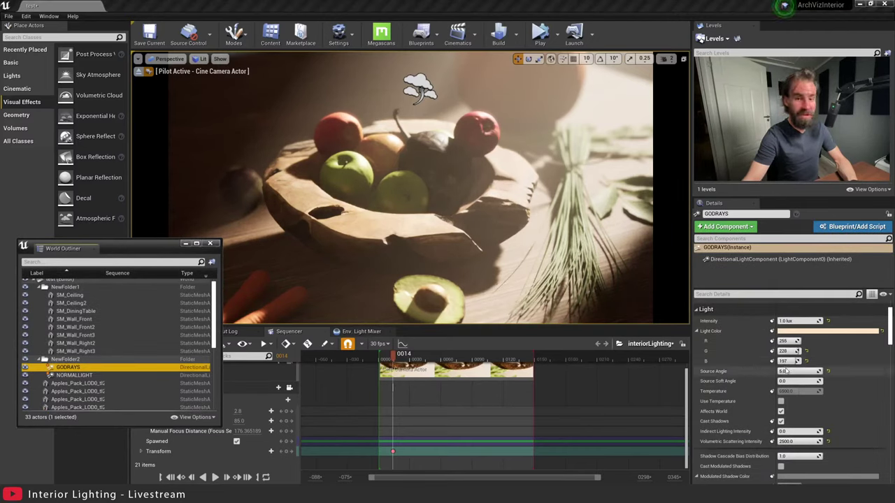
click(801, 442)
text(1)
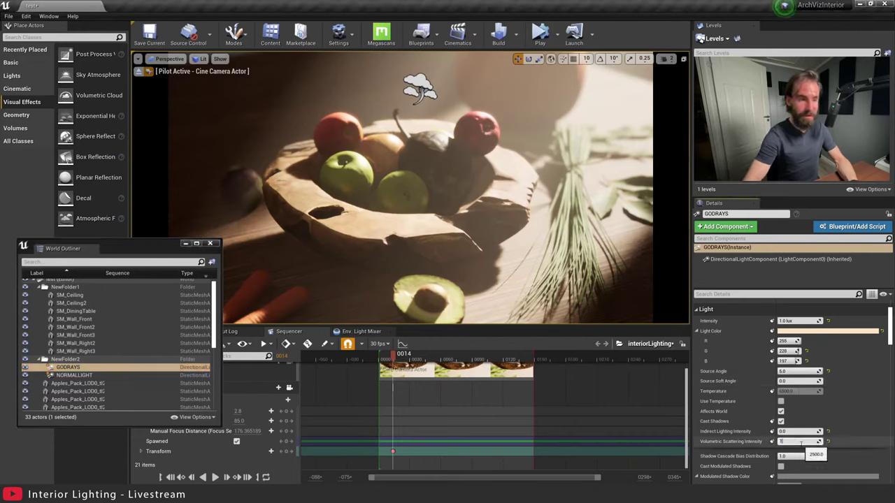
text(000)
key(Return)
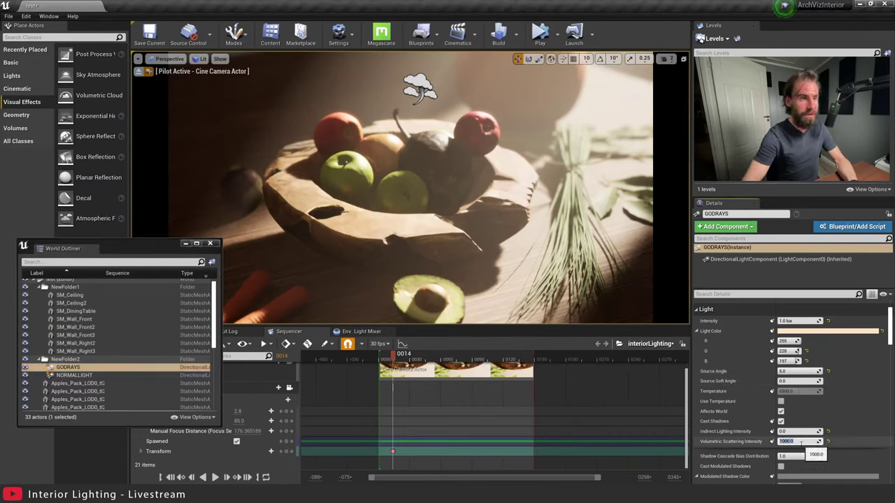
text(500)
key(Return)
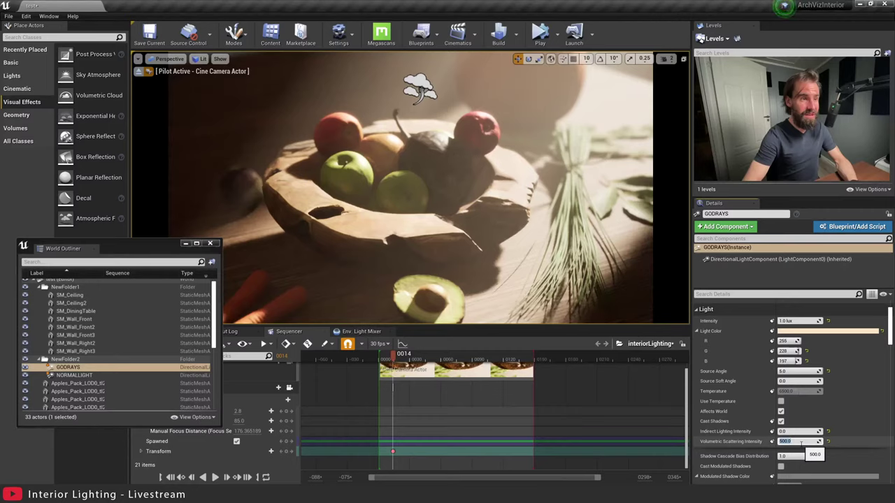
text(0)
key(Return)
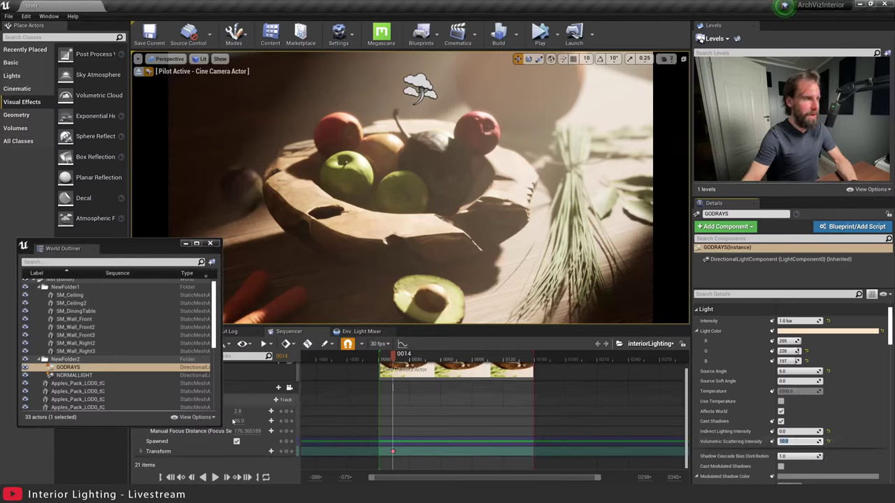
Toggle the GODRAYS light's visibility to check its contribution, and clear the selection.
click(26, 367)
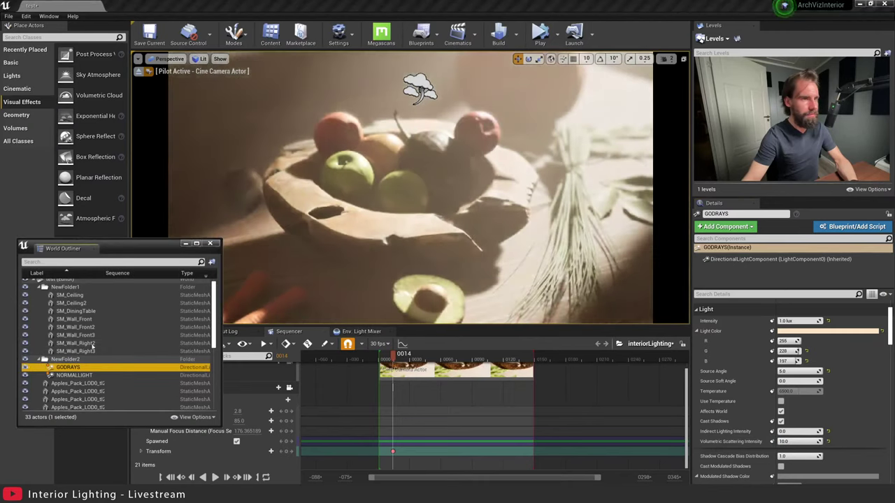
click(481, 232)
key(Escape)
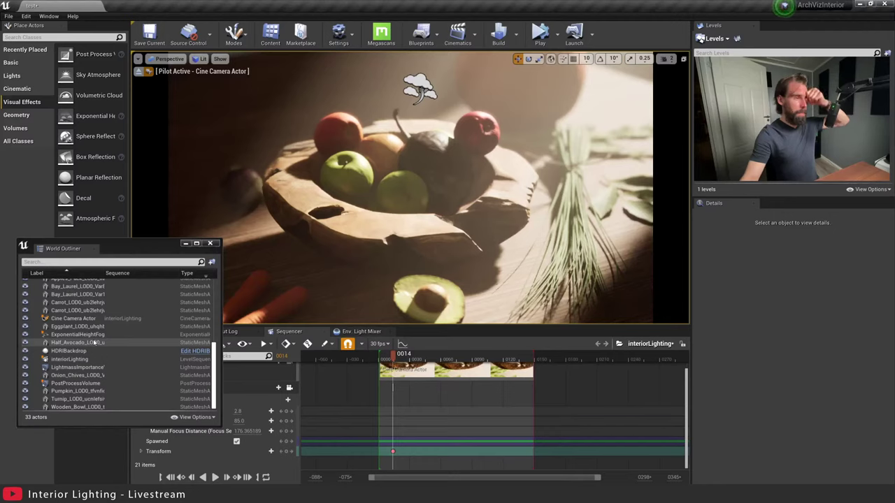
Try Volumetric Scattering Intensity values of 4, 5000 and 100 on the GODRAYS light.
scroll(94, 343, up, 3)
click(69, 353)
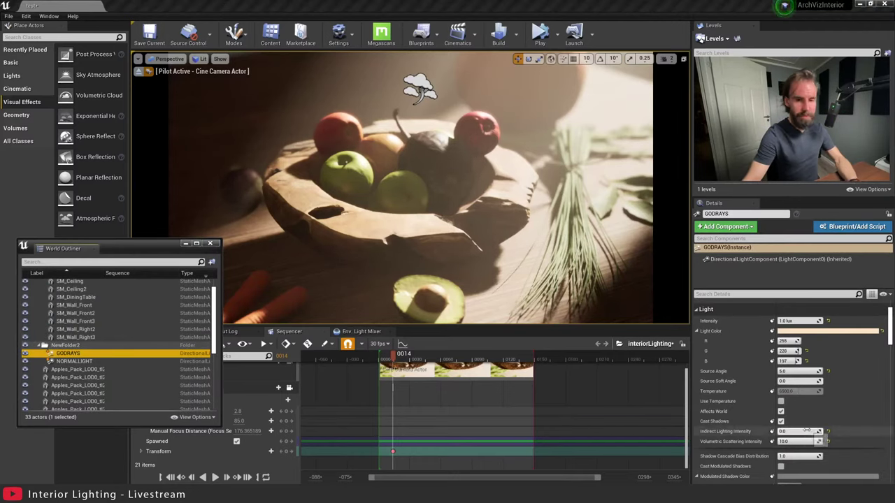
mouse_move(808, 441)
mouse_down()
mouse_move(787, 441)
mouse_move(822, 441)
mouse_up()
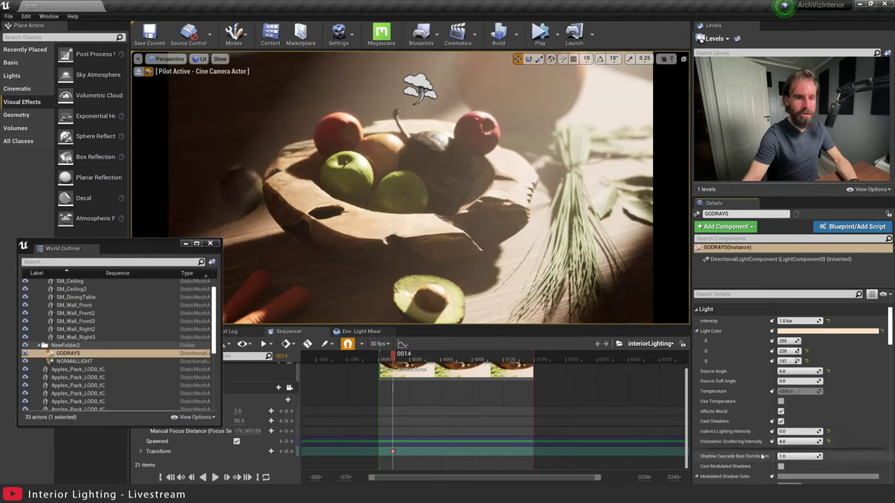
click(804, 441)
text(5000)
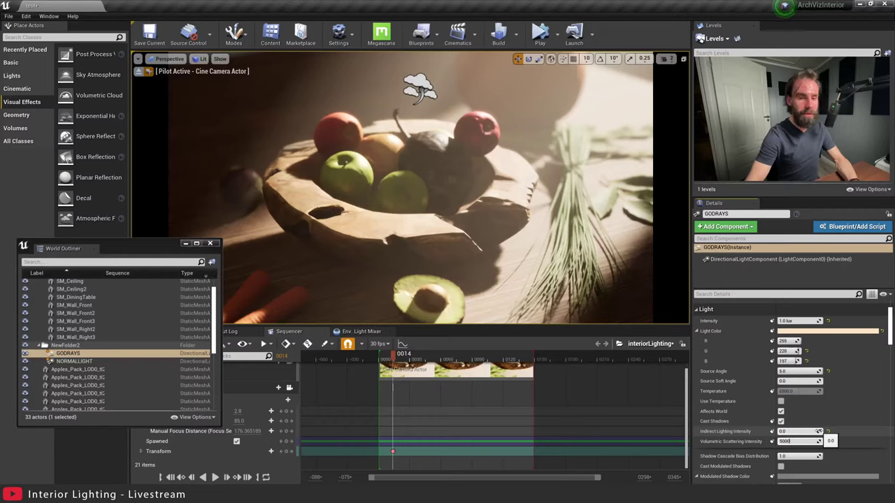
key(Return)
text(500)
key(Return)
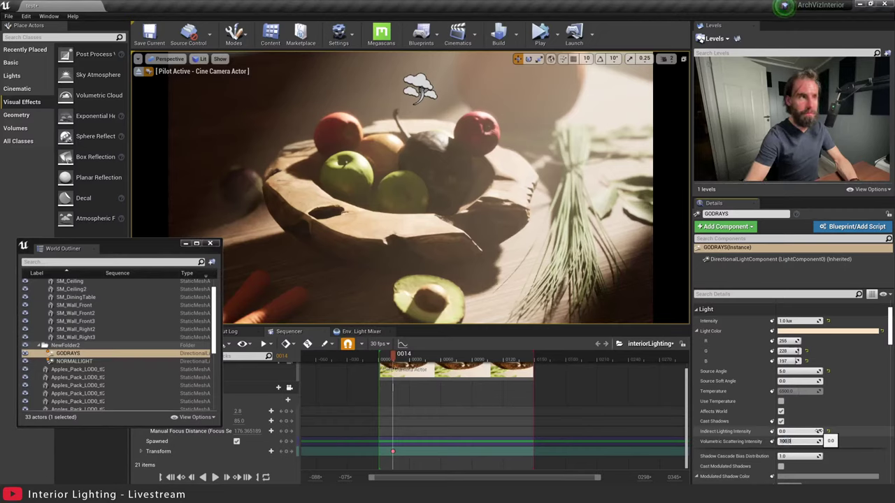
Deselect everything, then switch NORMALLIGHT and GODRAYS off and on in turn to compare their effect on the haze.
click(344, 120)
key(Escape)
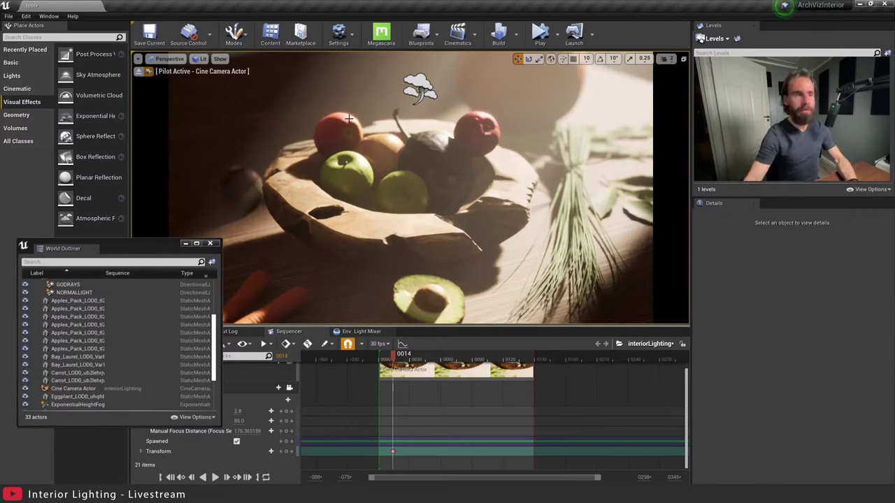
click(372, 161)
key(Escape)
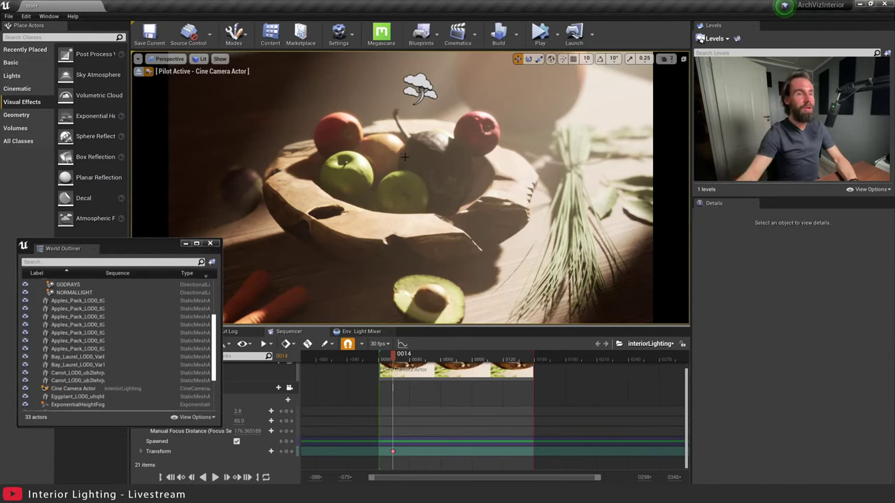
scroll(105, 335, up, 2)
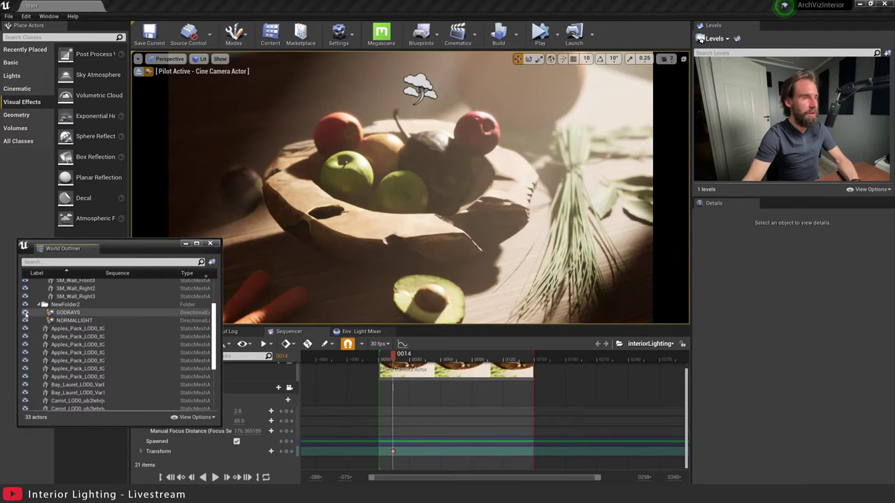
click(25, 320)
click(24, 320)
click(25, 313)
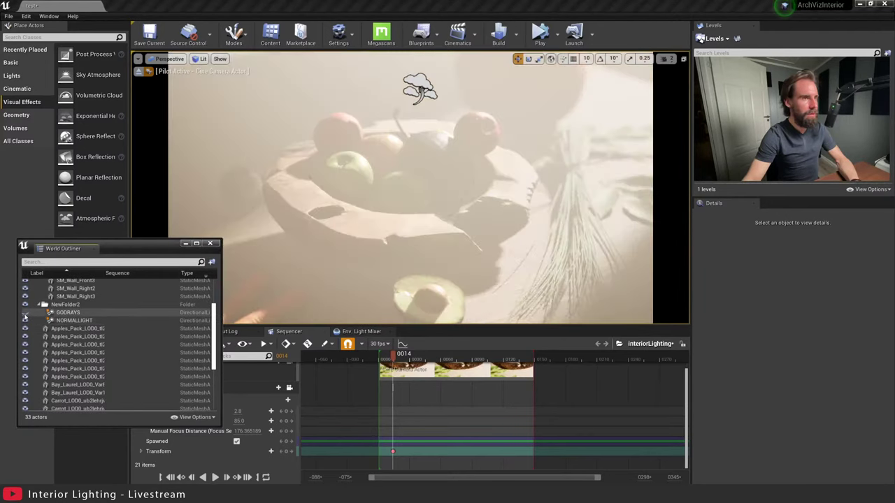
click(25, 313)
Readjust the GODRAYS light's Volumetric Scattering Intensity and deselect the light to judge the camera view.
click(39, 313)
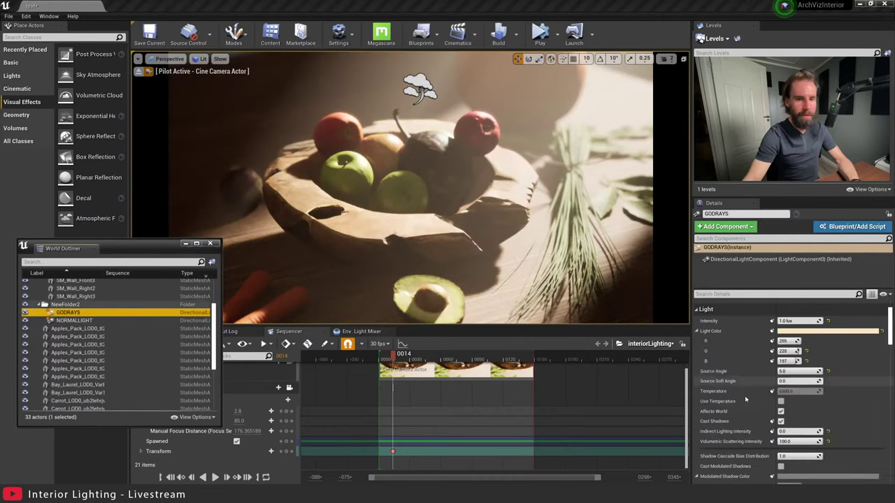
drag(803, 441, 811, 441)
click(512, 207)
key(Escape)
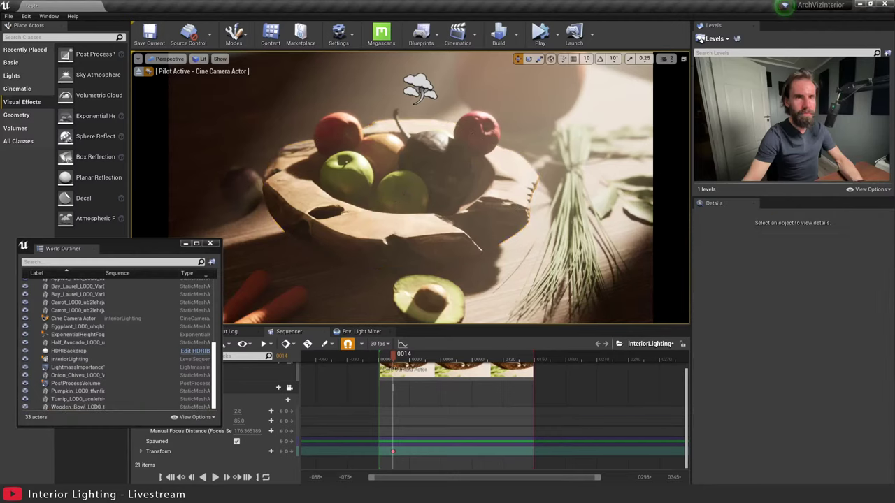
Move the World Outliner window up off the Sequencer's camera tracks and toggle the visibility of GODRAYS.
drag(114, 252, 124, 216)
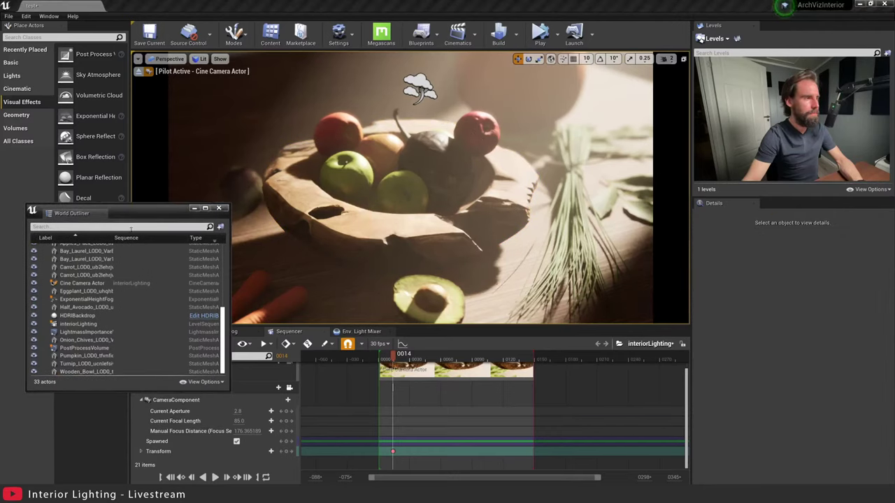
scroll(96, 337, up, 10)
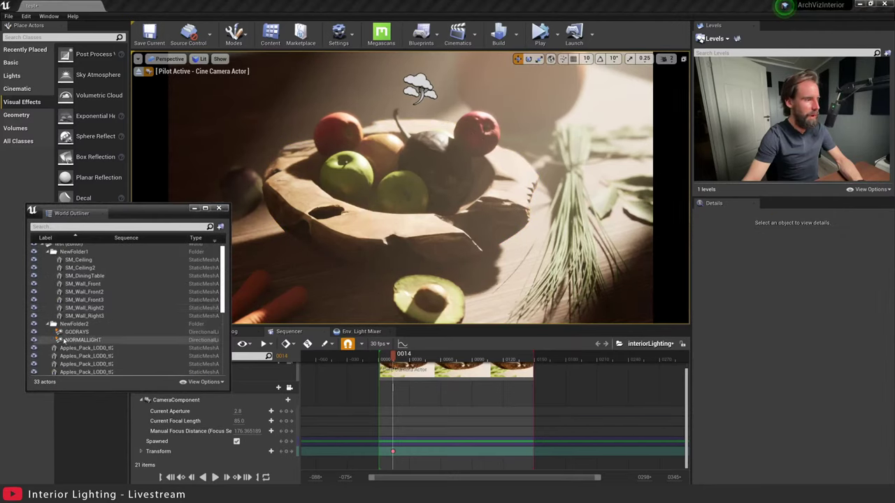
click(34, 333)
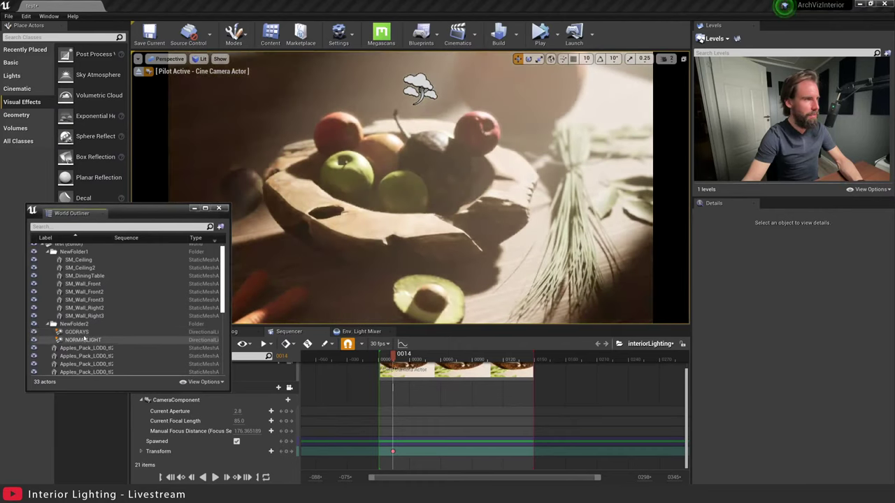
Set the GODRAYS light's Volumetric Scattering Intensity to 4 and clear the selection.
click(77, 332)
mouse_move(809, 439)
mouse_down()
mouse_move(796, 439)
mouse_move(810, 439)
mouse_up()
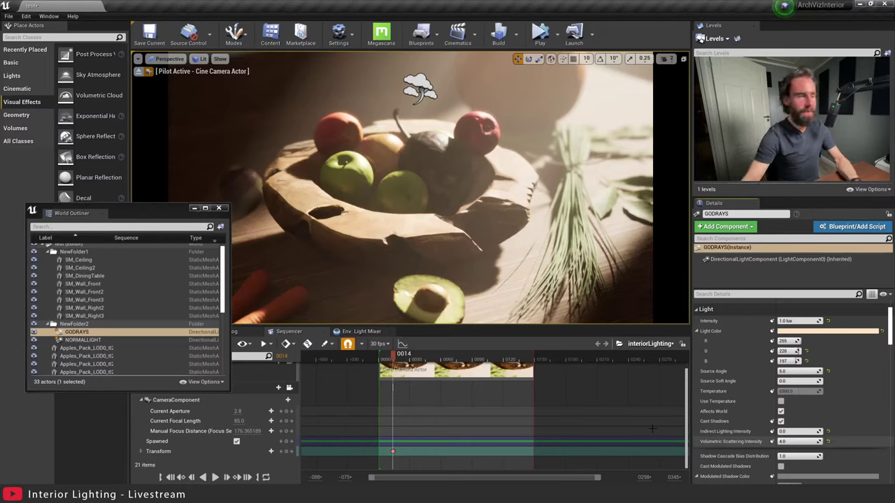
key(Escape)
click(484, 178)
key(Escape)
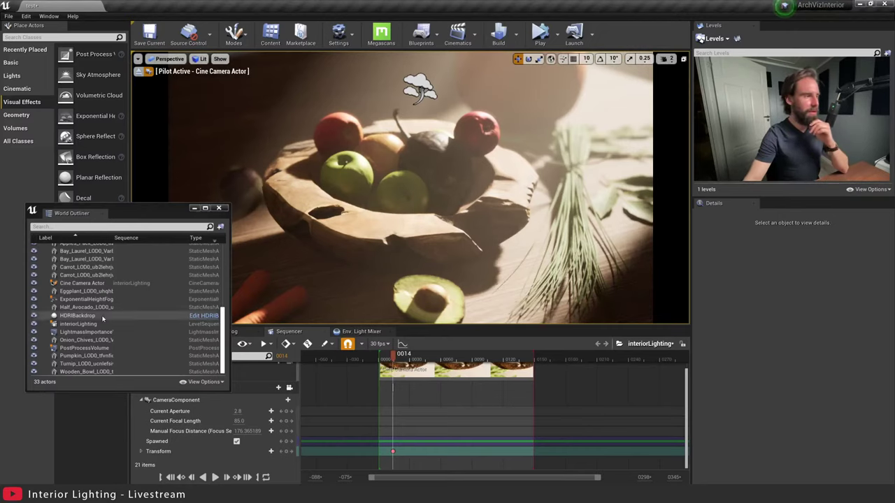
Test Volumetric Scattering Intensity values of 20, 10 and 50 on the NORMALLIGHT light.
scroll(80, 347, up, 8)
click(81, 340)
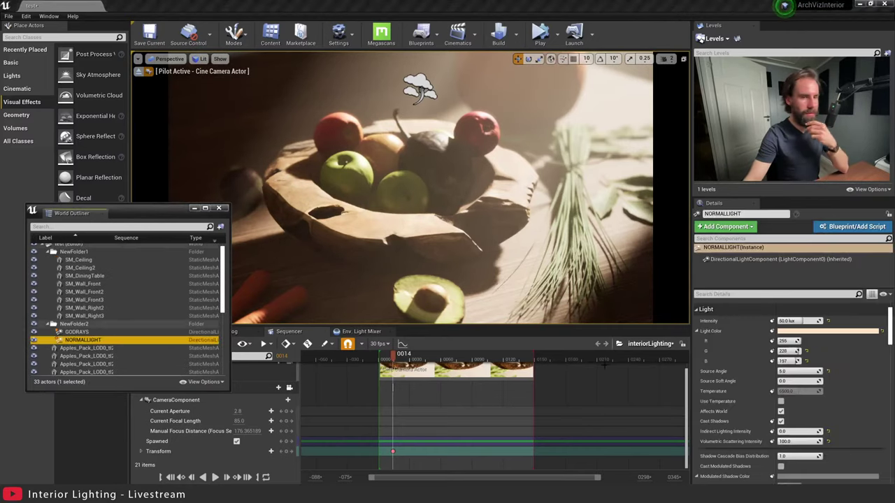
text(20)
key(Return)
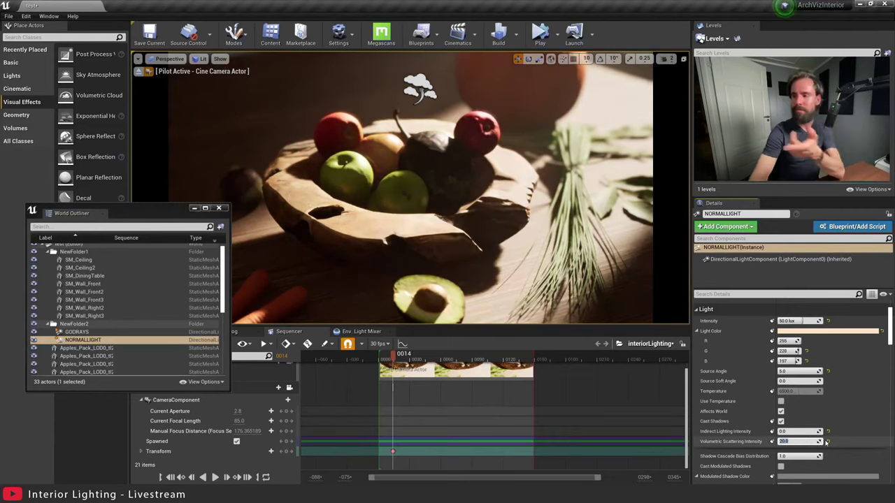
click(826, 442)
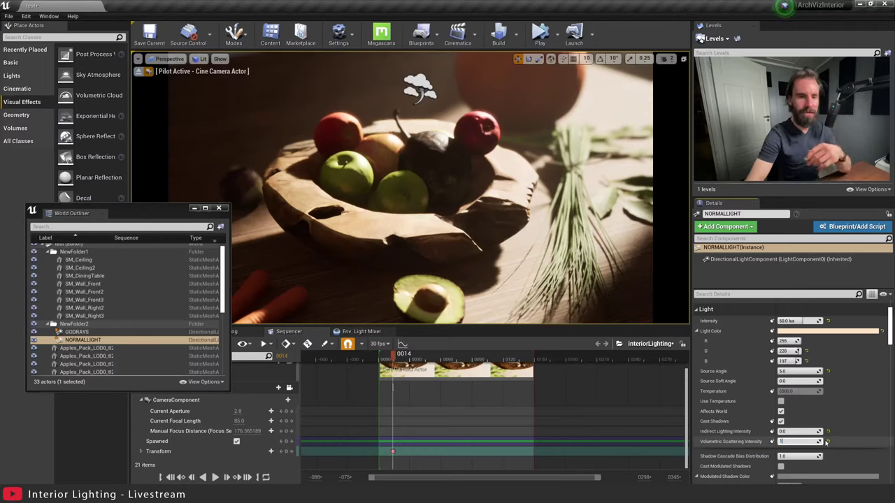
text(20)
key(Return)
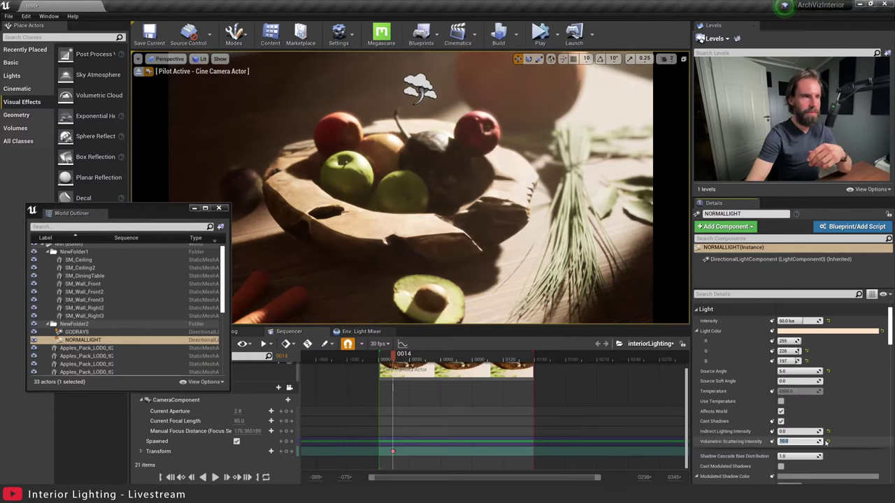
text(50)
key(Return)
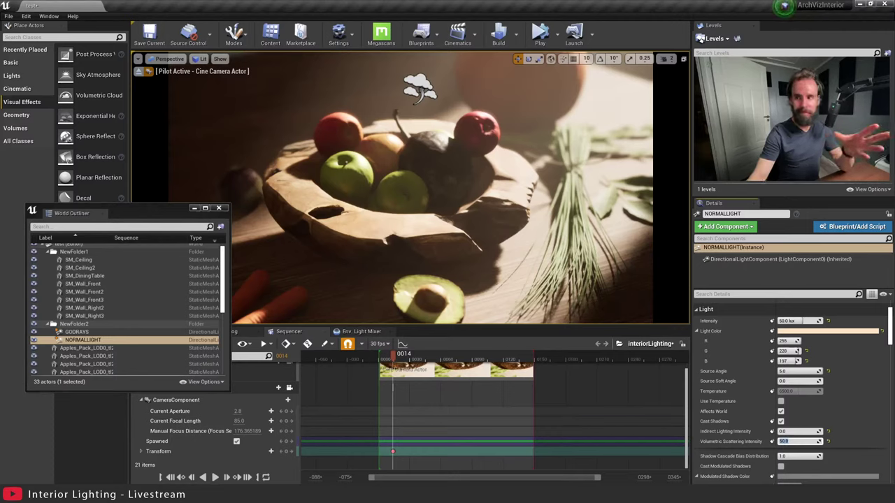
Check the GODRAYS light's settings and set NORMALLIGHT's Volumetric Scattering Intensity to 25.
click(77, 331)
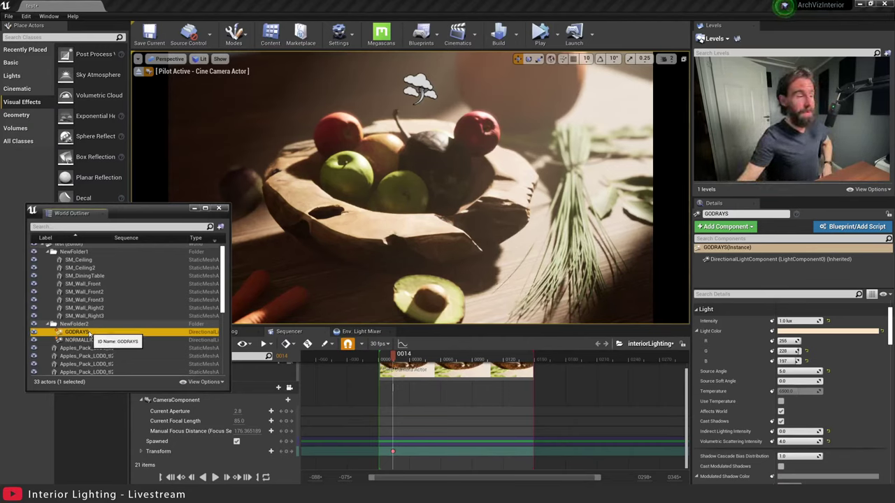
click(77, 340)
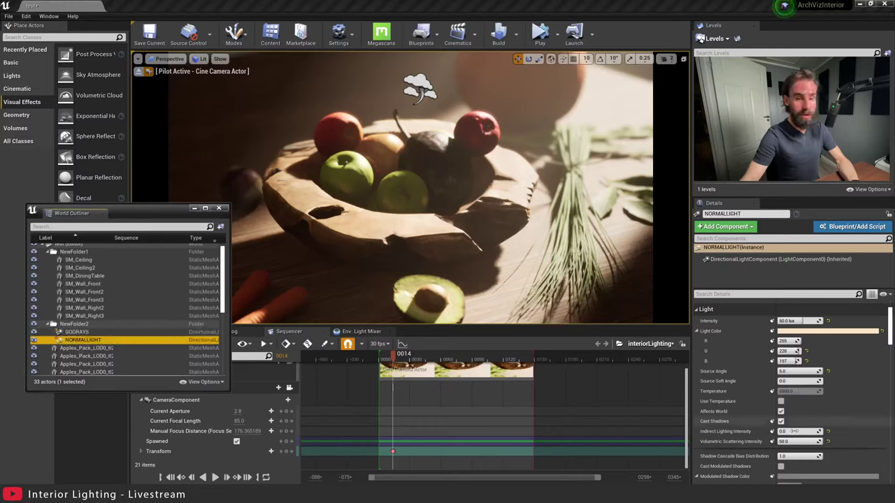
text(25)
key(Return)
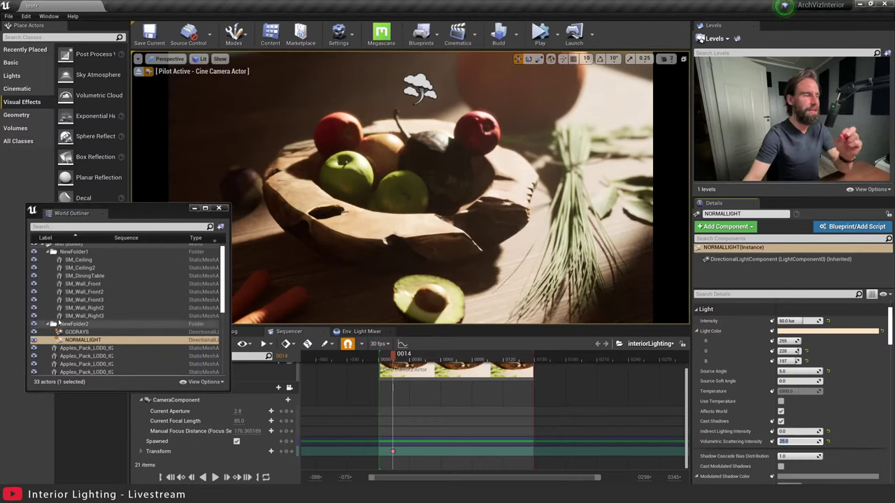
Toggle the visibility of GODRAYS and of the whole NewFolder2 light folder to compare the lighting.
click(34, 332)
click(34, 332)
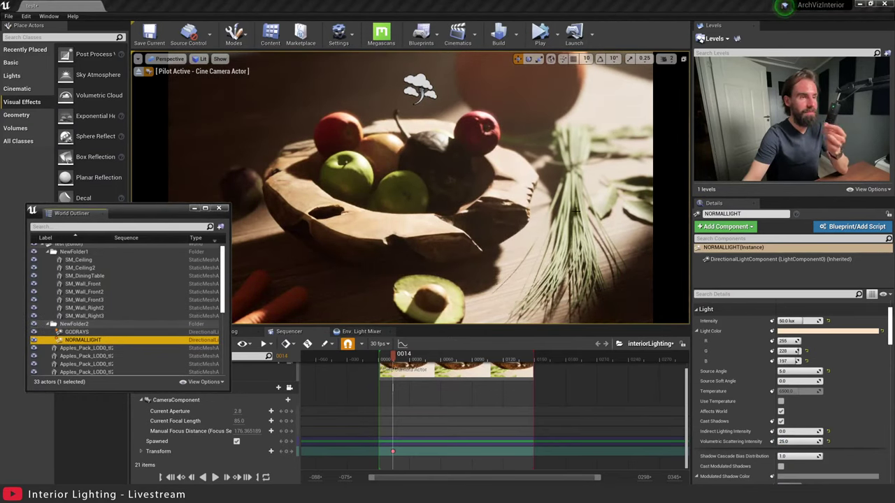
click(33, 324)
click(33, 324)
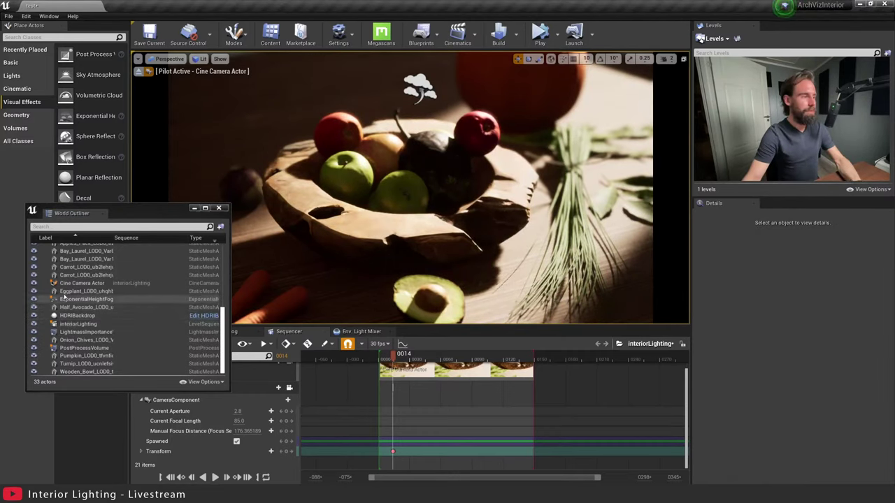
Try a Volumetric Scattering Intensity of 5000 on the GODRAYS light, settle on 2000, and clear the selection.
scroll(77, 327, up, 6)
click(88, 335)
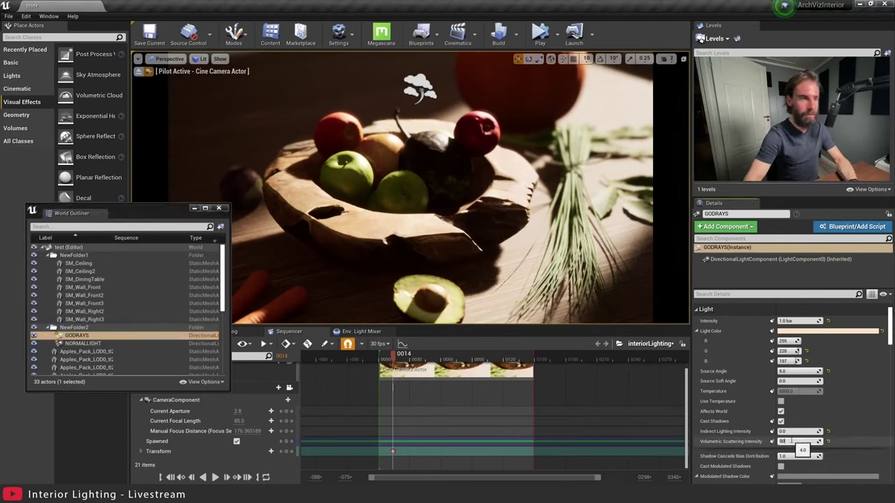
text(5000)
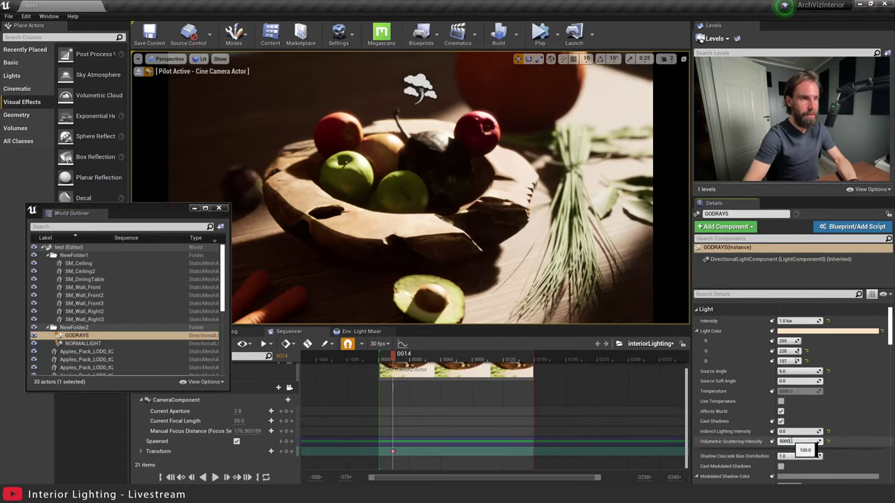
key(Return)
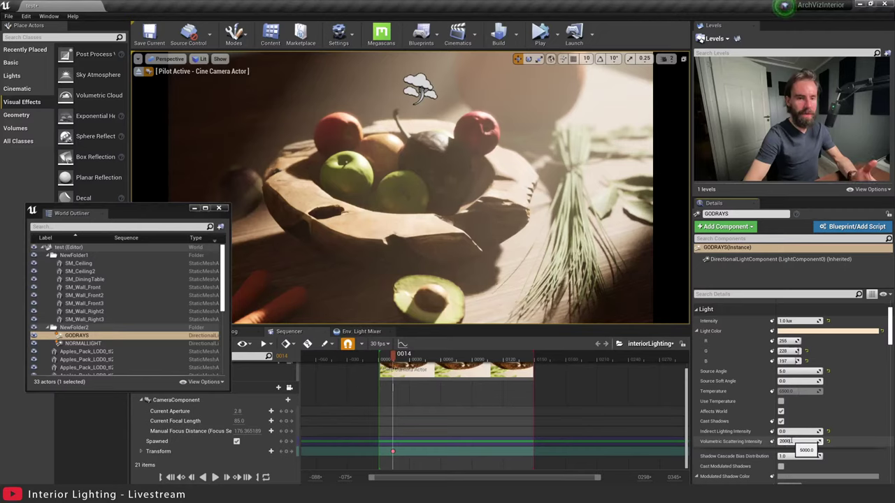
key(Return)
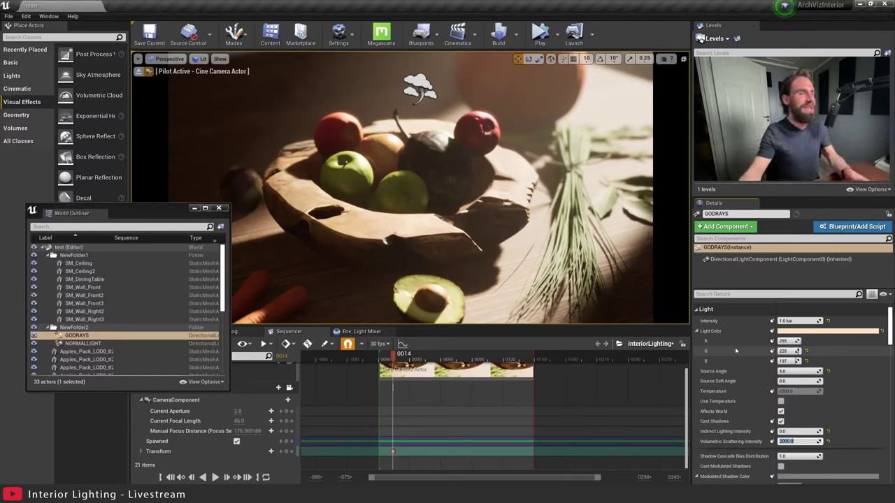
click(450, 201)
key(Escape)
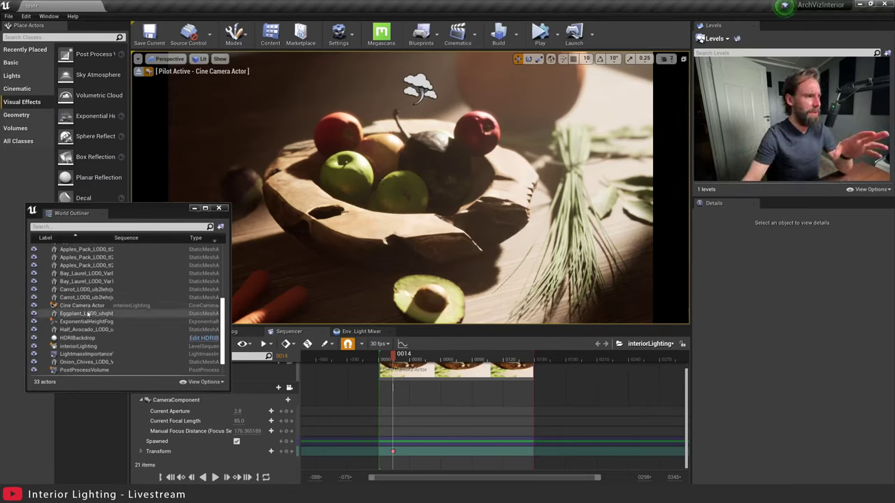
Find NORMALLIGHT's Indirect Lighting Intensity, test values up to about 1.47, and reset it to the default 1.0.
scroll(84, 304, up, 10)
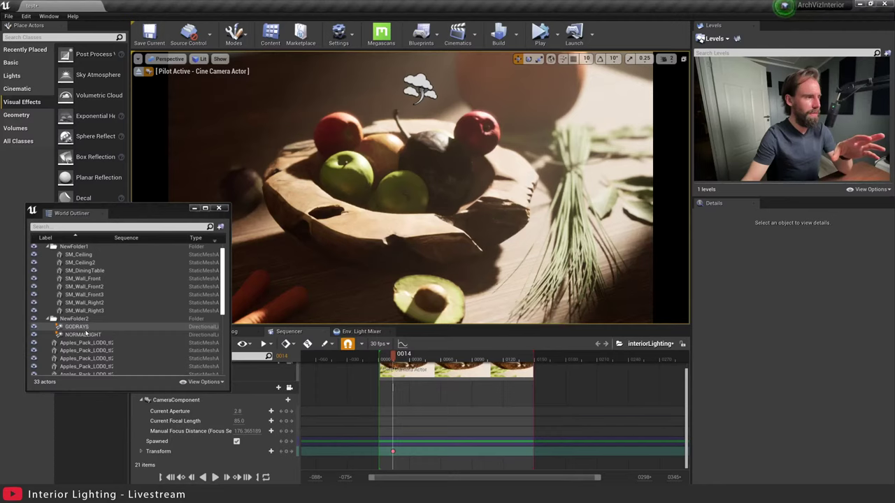
click(83, 334)
click(733, 293)
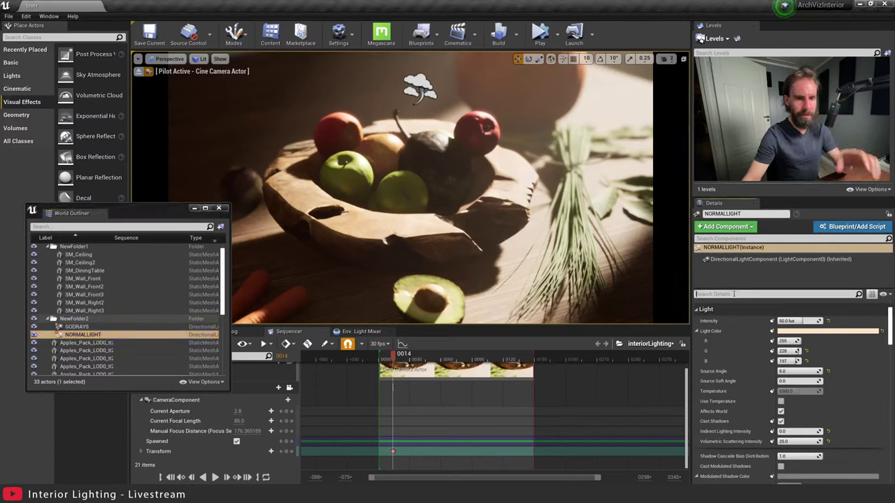
text(imd)
key(BackSpace)
key(BackSpace)
key(BackSpace)
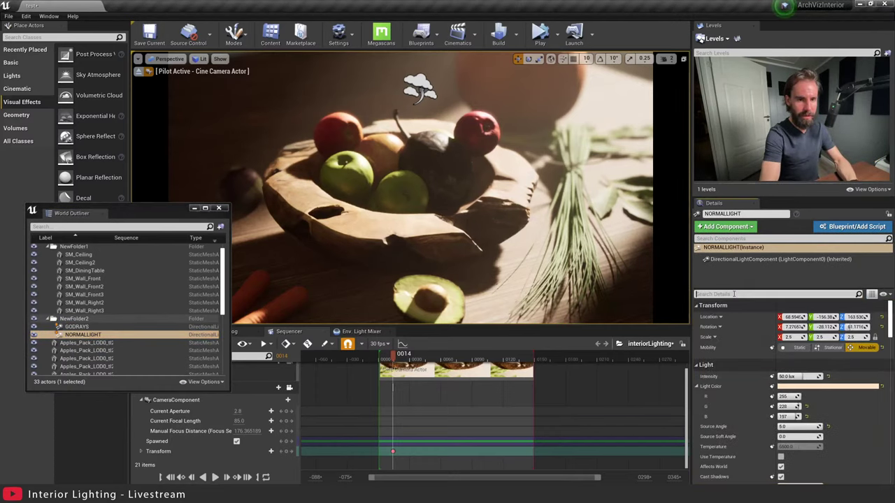
text(indi)
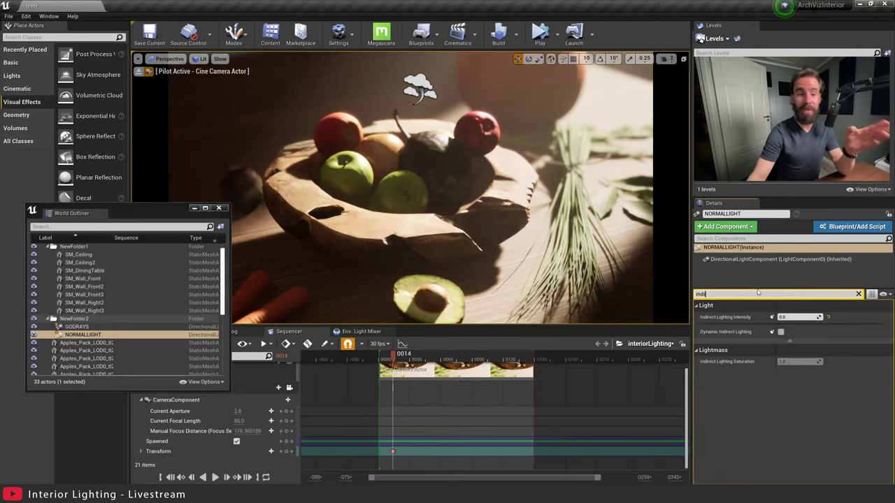
mouse_move(790, 318)
mouse_down()
mouse_move(815, 318)
mouse_move(798, 318)
mouse_up()
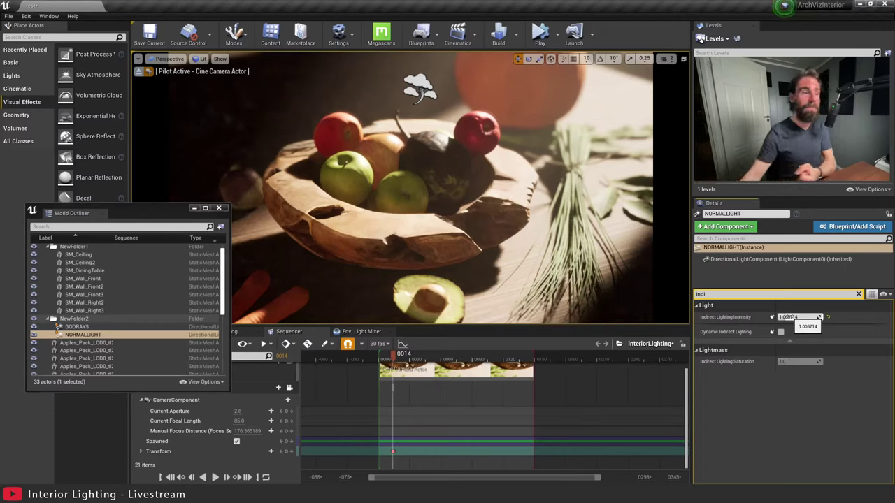
mouse_move(792, 317)
mouse_down()
mouse_move(819, 318)
mouse_move(787, 318)
mouse_up()
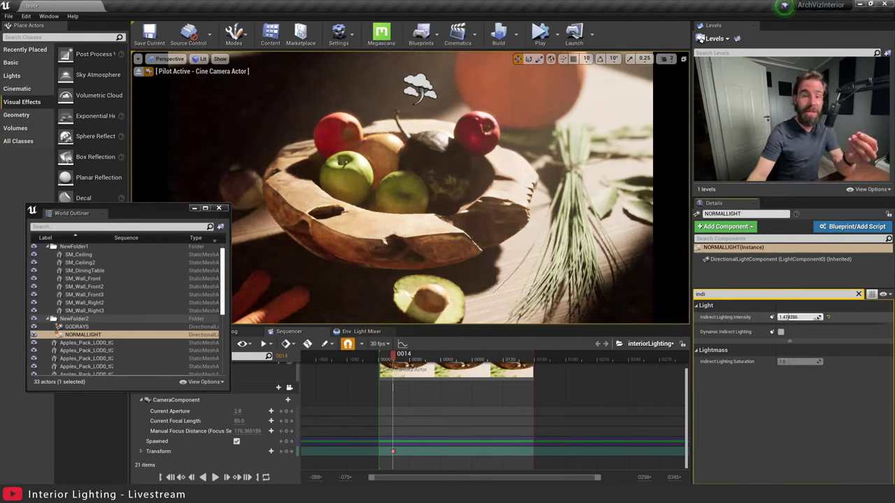
click(827, 317)
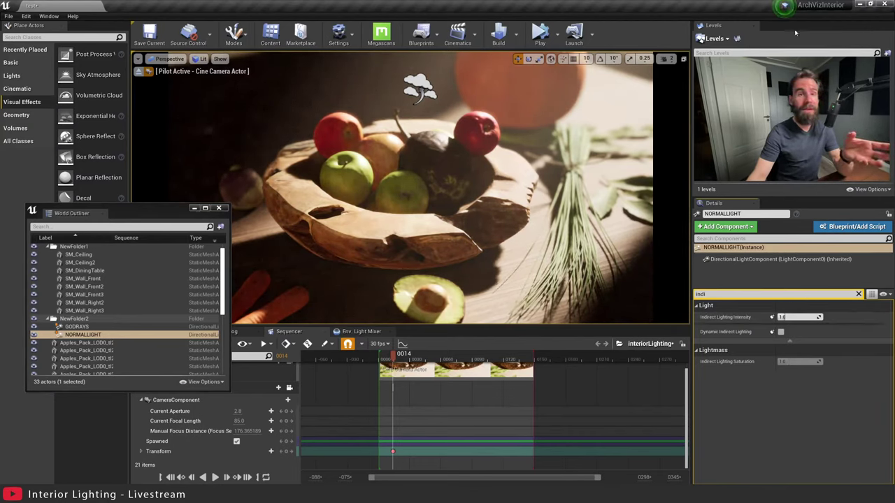
Check the PostProcessVolume's indirect lighting settings and filter its details for the "ray" tracing options.
scroll(114, 315, down, 5)
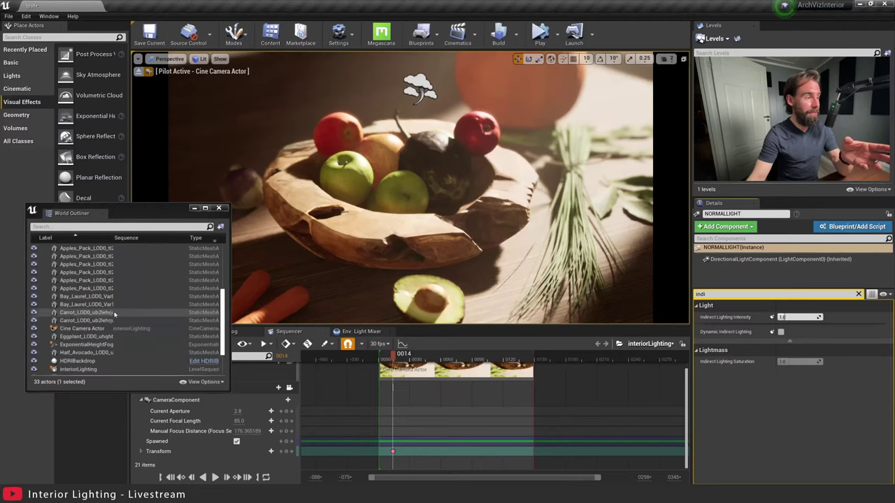
scroll(115, 315, down, 3)
click(112, 347)
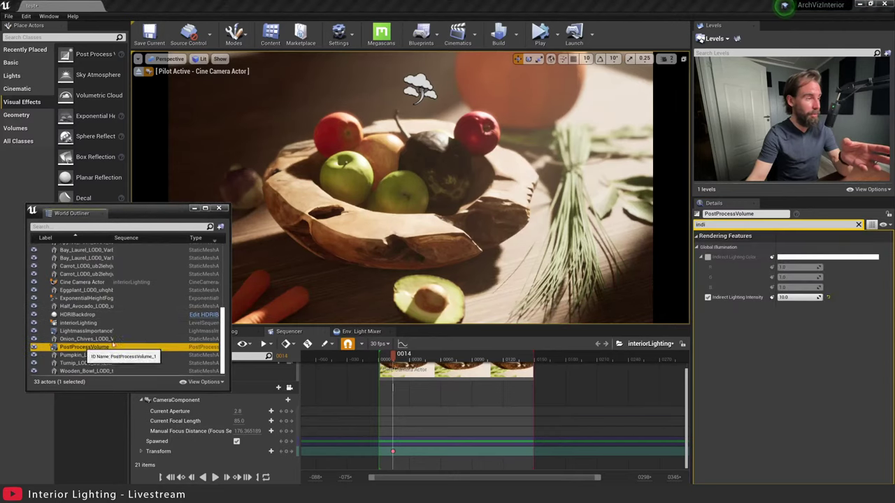
click(858, 224)
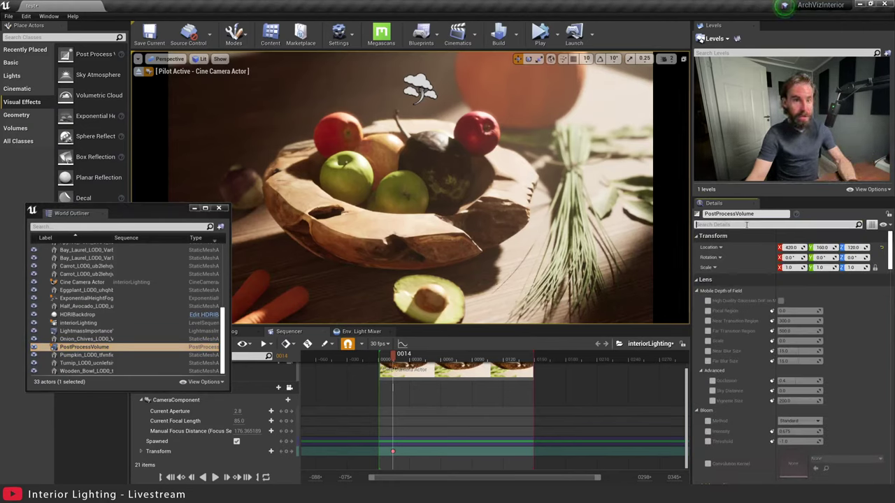
text(ray)
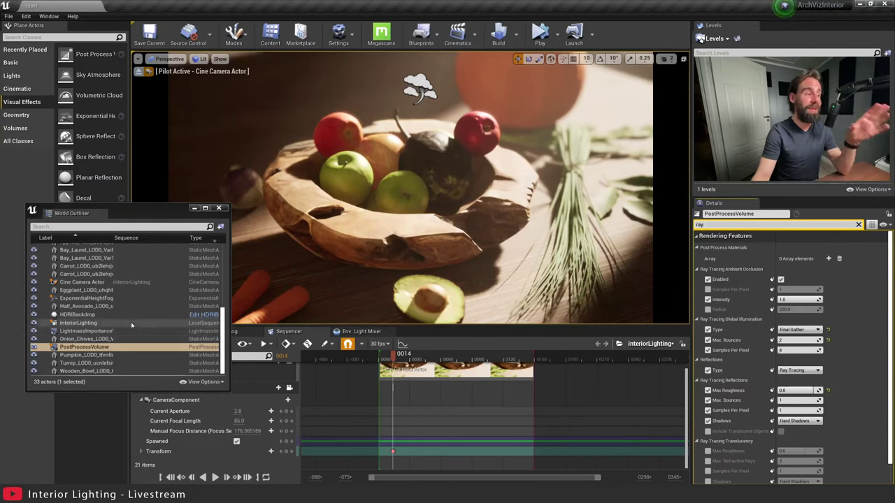
Try a higher Indirect Lighting Intensity on NORMALLIGHT, reset it to the default, and clear the details filter.
scroll(104, 305, up, 10)
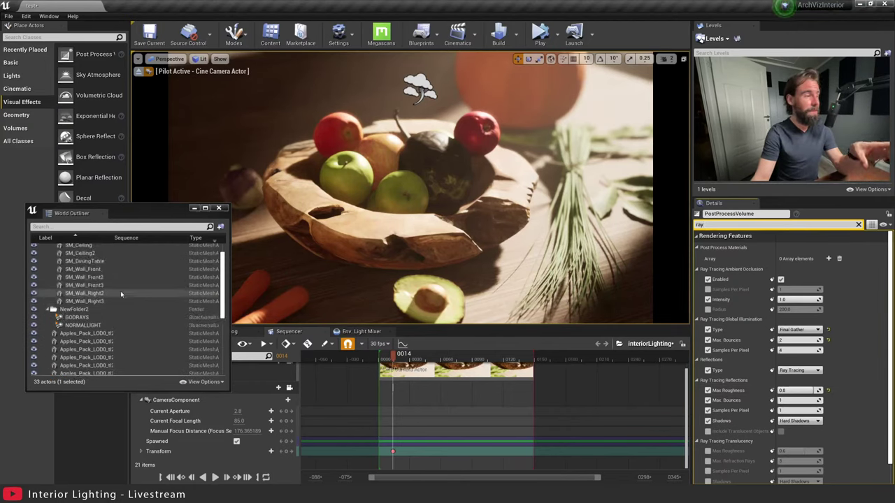
click(77, 325)
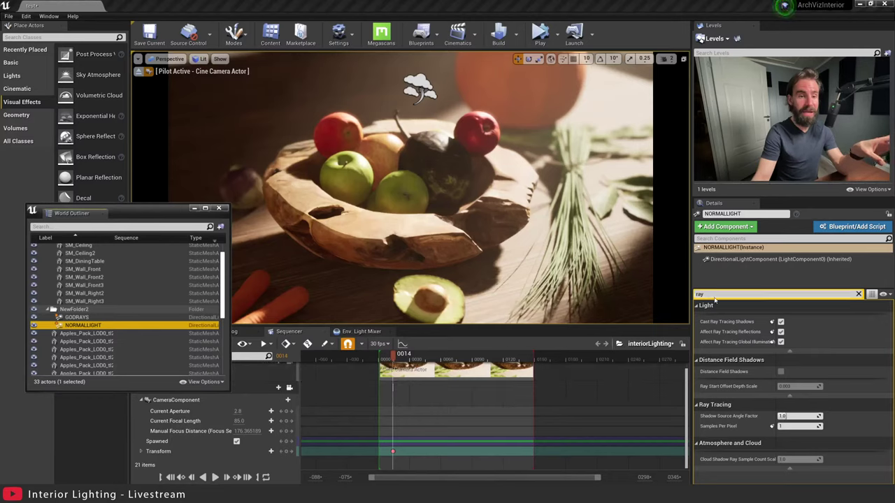
text(indirect)
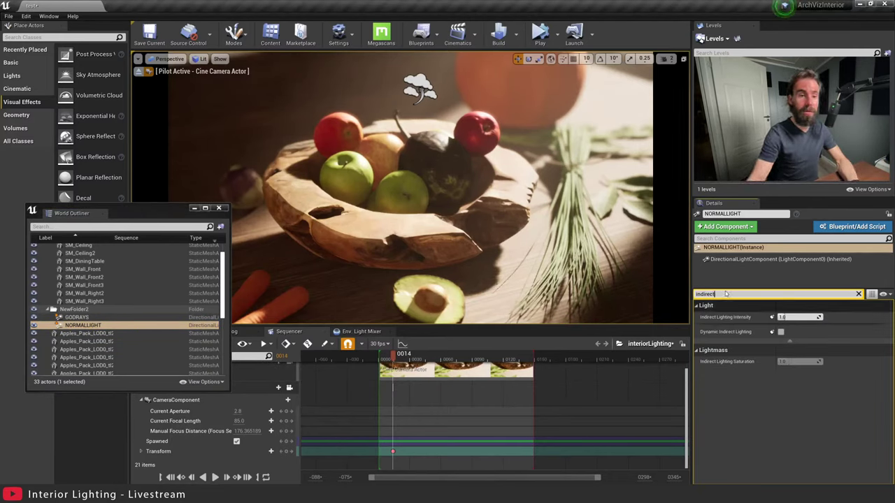
drag(783, 318, 799, 317)
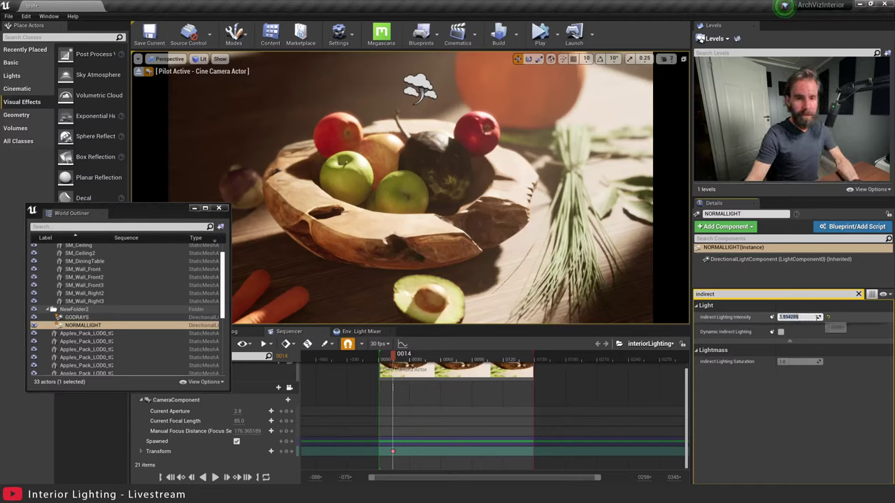
click(828, 317)
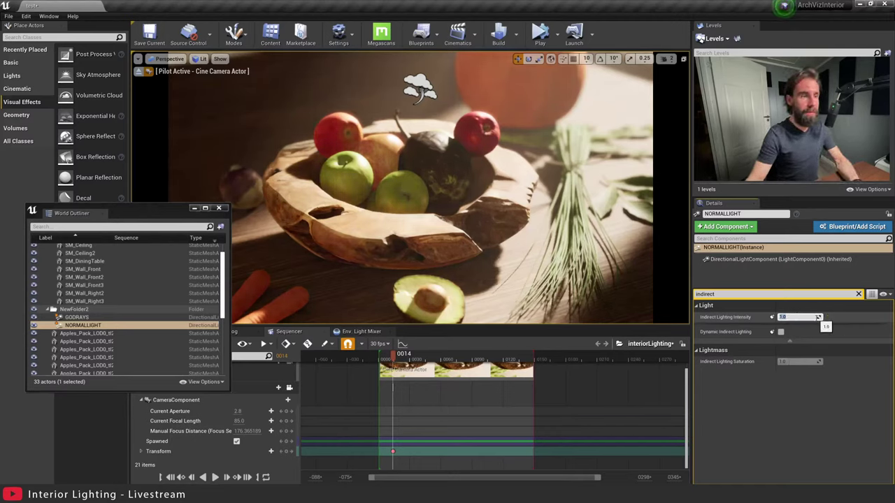
click(858, 294)
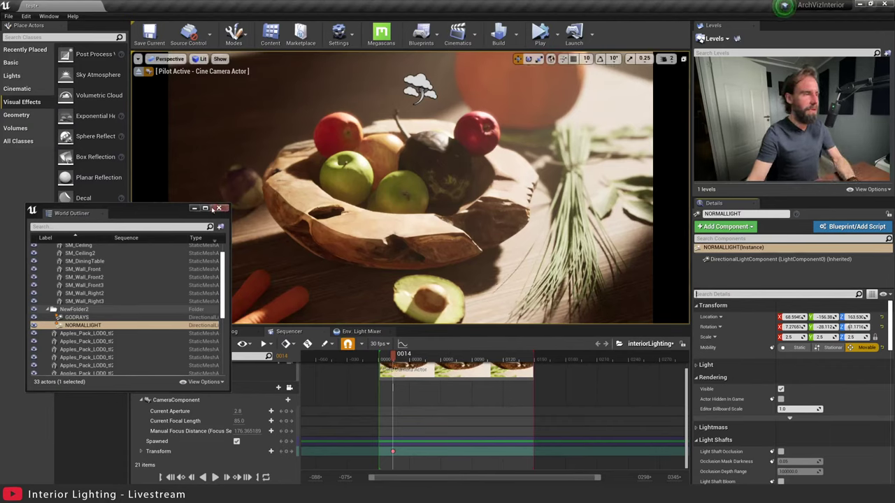
Hide the viewport overlays, capture a screen snip of the fruit bowl view, and discard the unsaved work in Snip & Sketch.
drag(164, 213, 124, 295)
click(210, 245)
key(g)
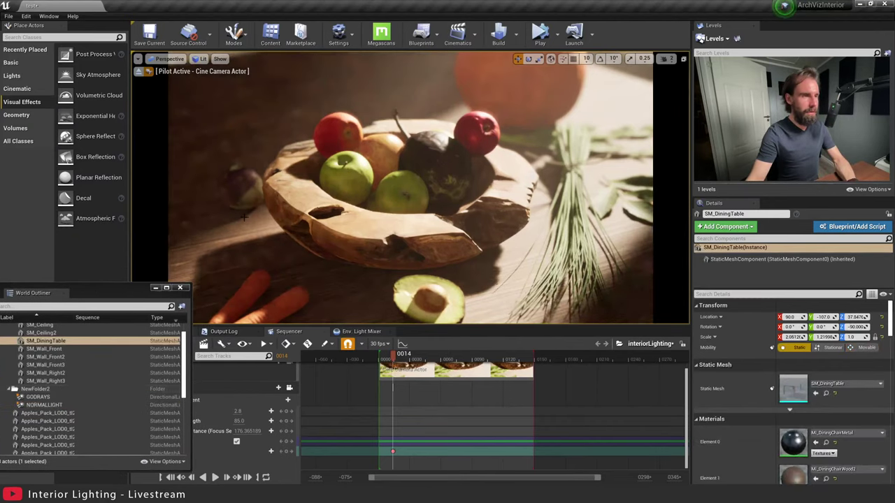
key(super+shift+s)
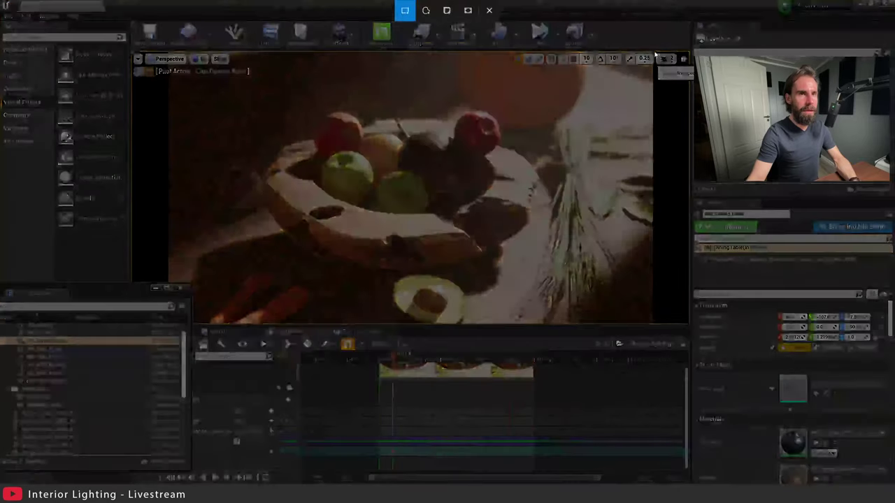
drag(653, 53, 166, 319)
click(835, 466)
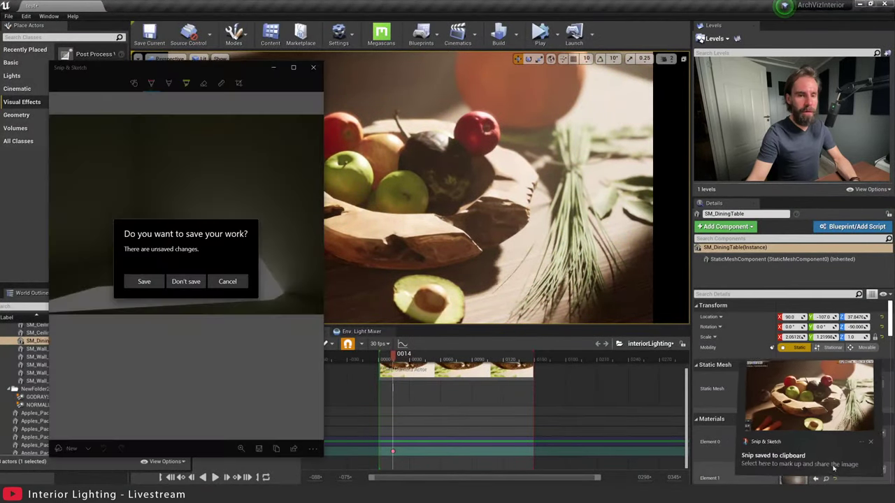
drag(177, 79, 894, 151)
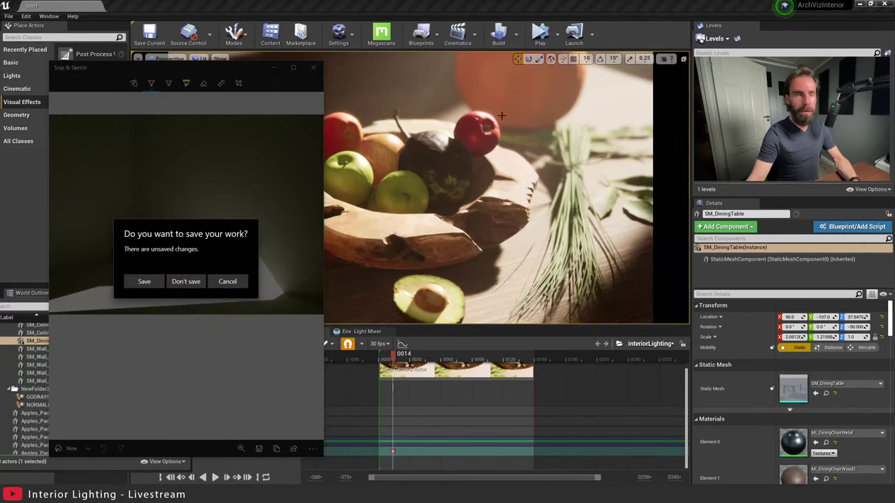
click(182, 283)
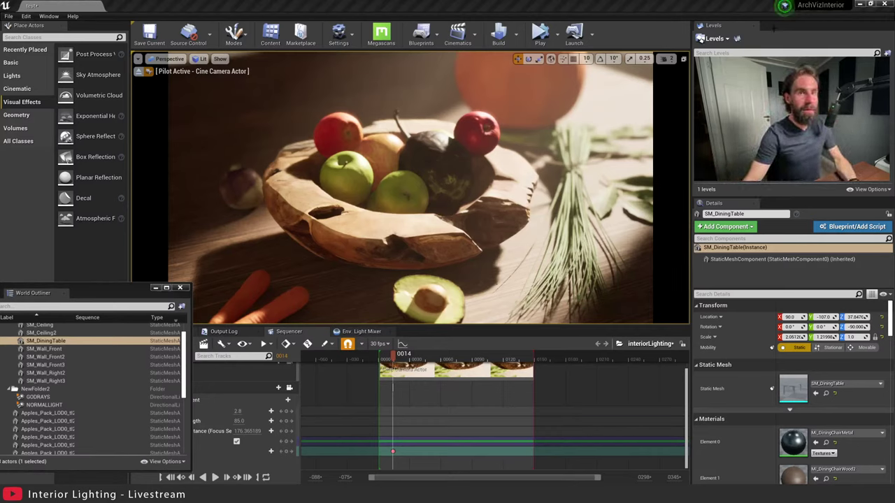
Check the Force No Precomputed Lighting option in the World Settings and close that window.
click(49, 15)
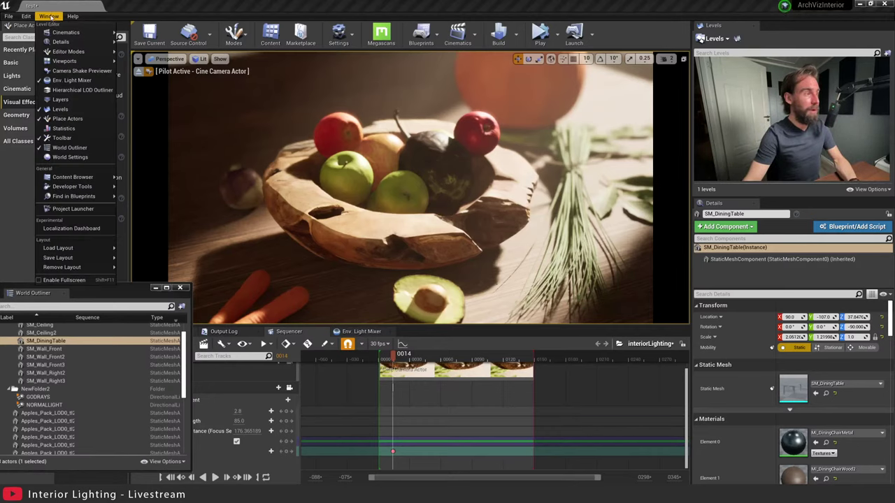
click(73, 162)
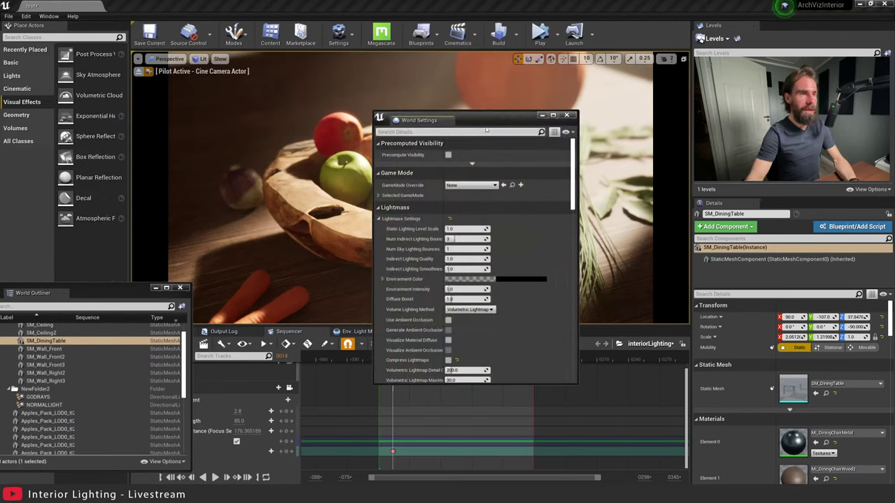
click(486, 131)
text(force)
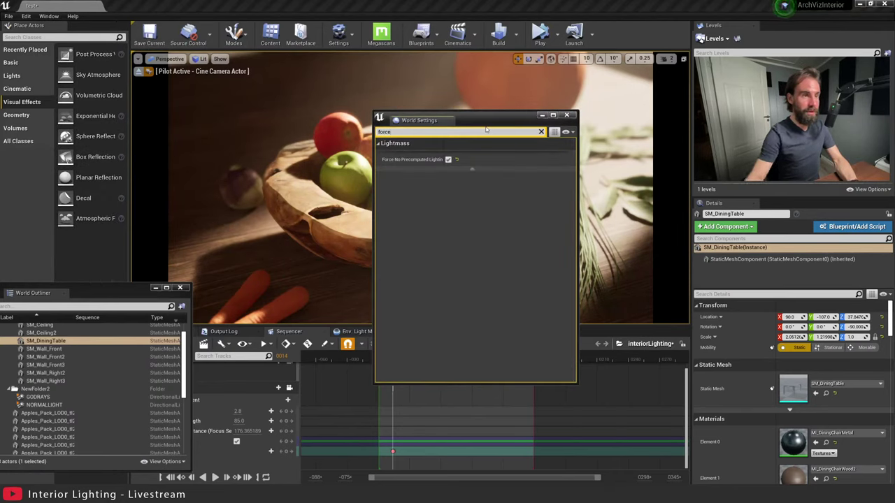
click(566, 115)
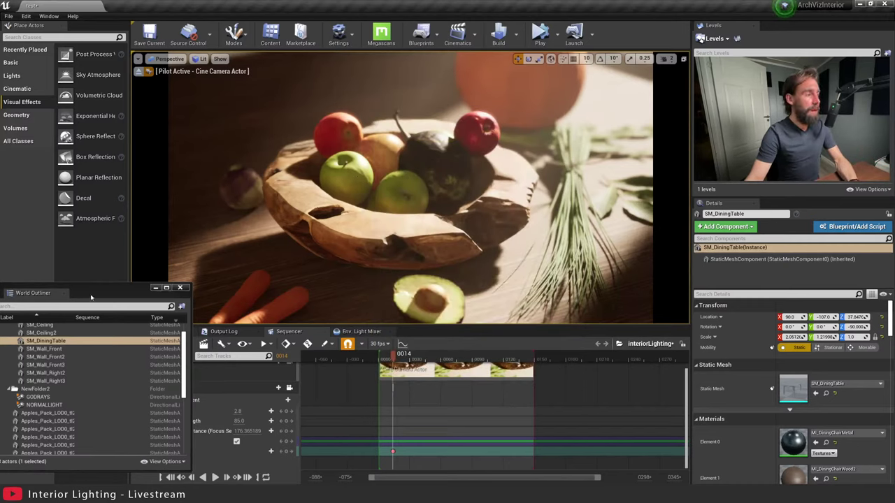
Delete the GODRAYS directional light from NewFolder2 and select the NORMALLIGHT light.
drag(90, 297, 178, 119)
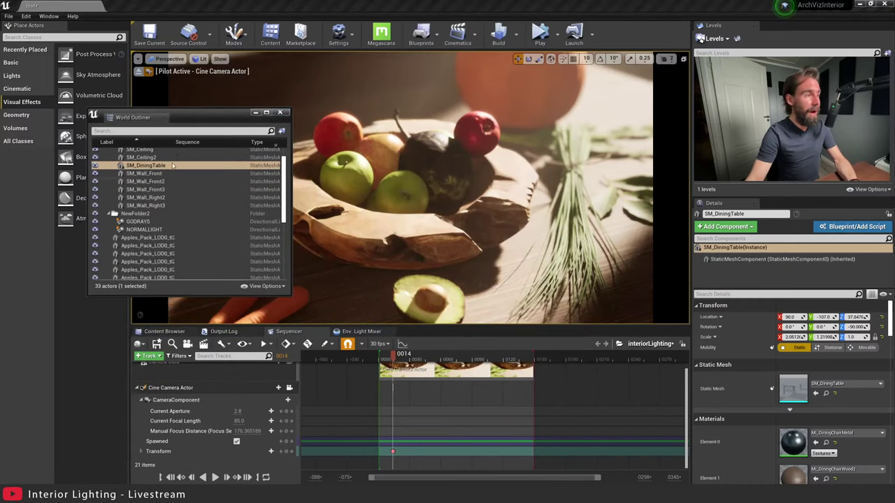
click(144, 231)
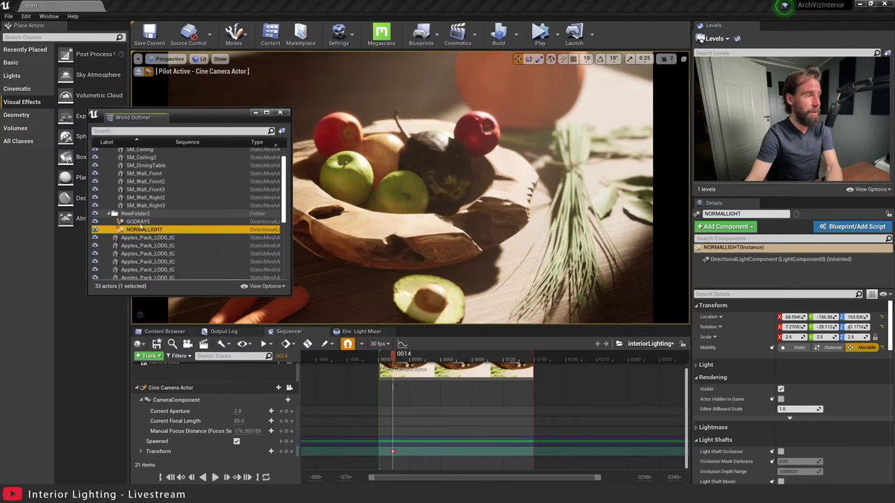
click(141, 222)
key(Delete)
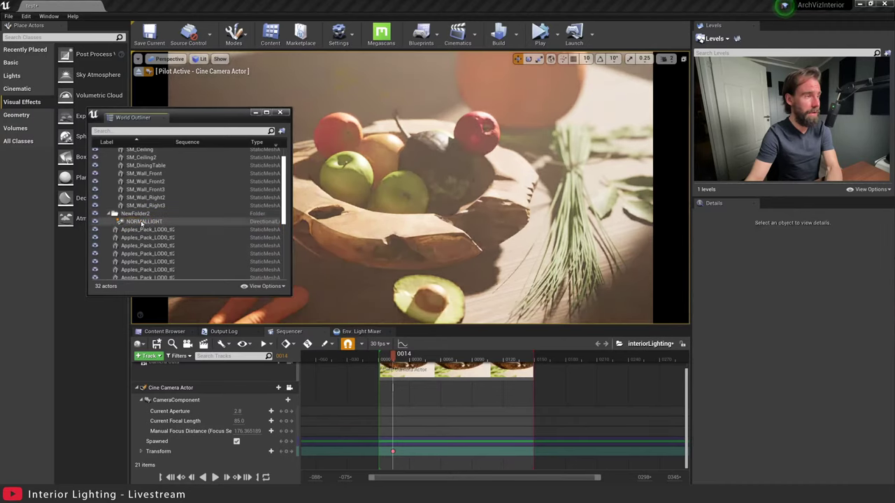
click(144, 222)
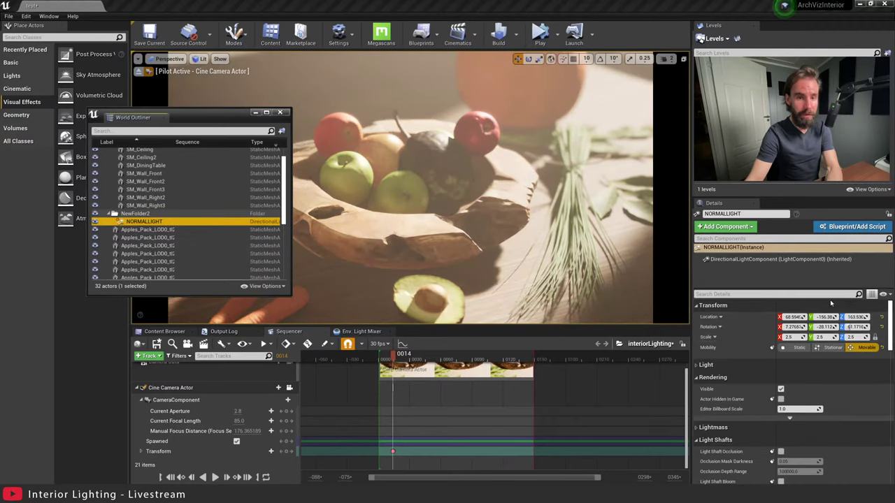
Filter NORMALLIGHT's details by "ray" to check its ray tracing options.
click(734, 364)
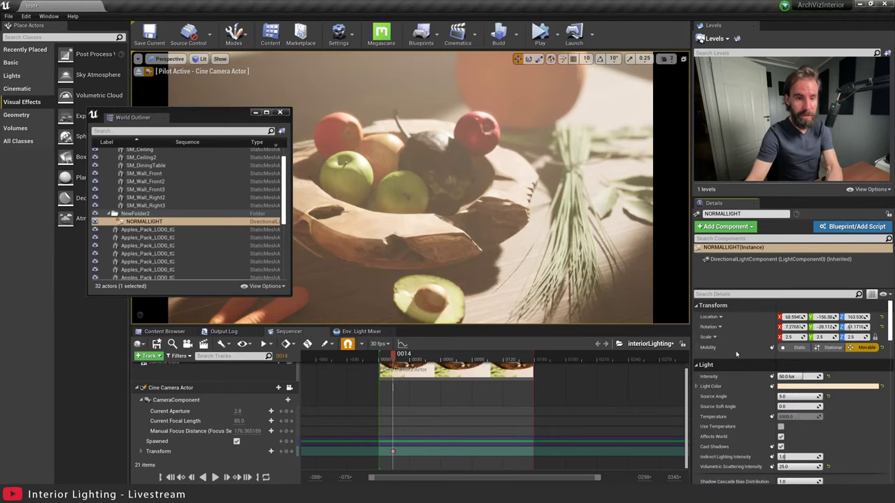
click(734, 293)
text(ray)
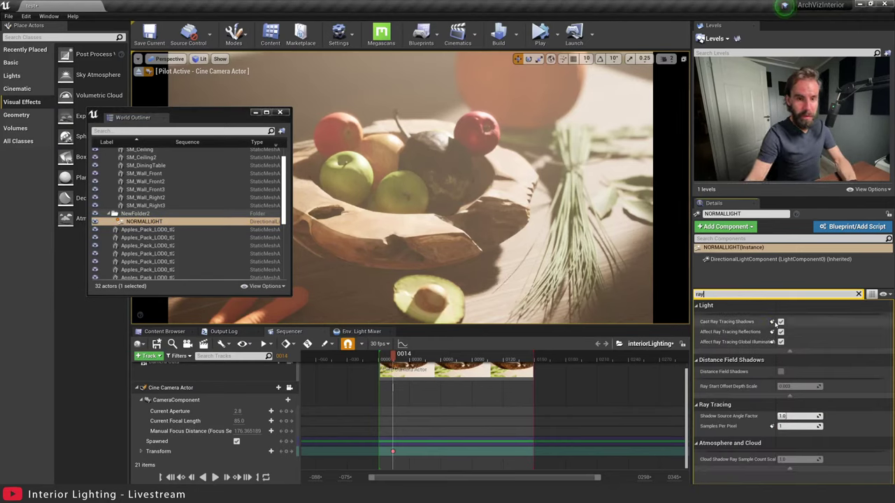
Turn off all ray tracing effects with the console command r.RayTracing.ForceAllRayTracingEffects 0.
click(388, 251)
key(grave)
key(Up)
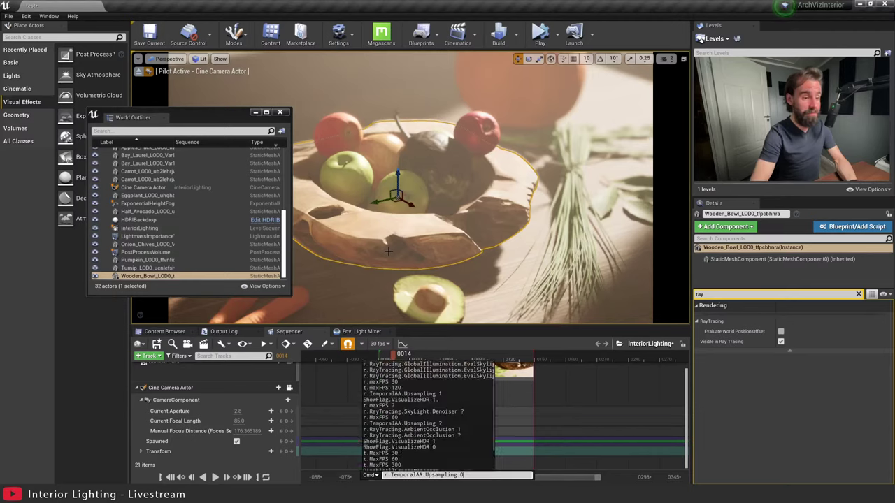
key(Up)
key(Up)
key(Up)
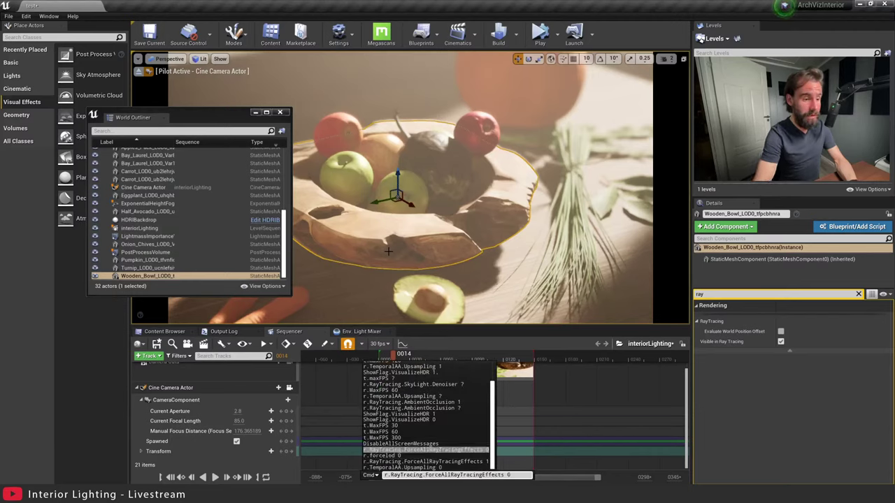
key(Return)
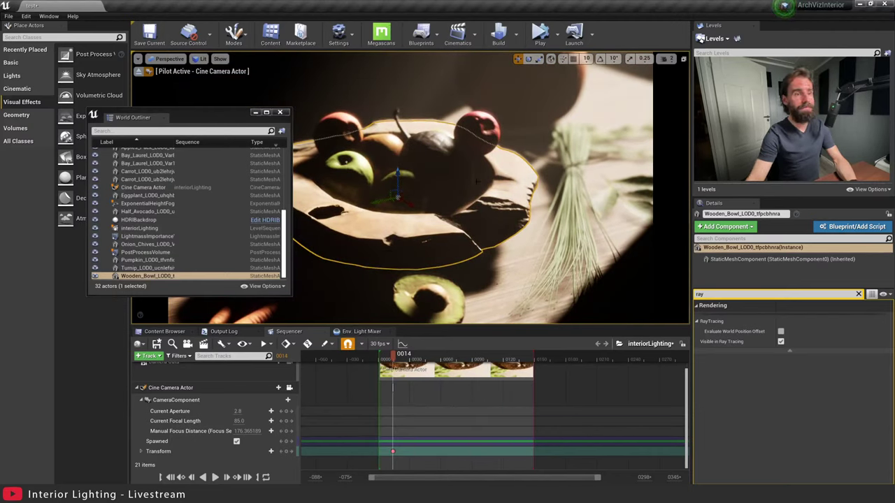
Clear the details filter, deselect the wooden bowl and select the NORMALLIGHT directional light.
click(858, 294)
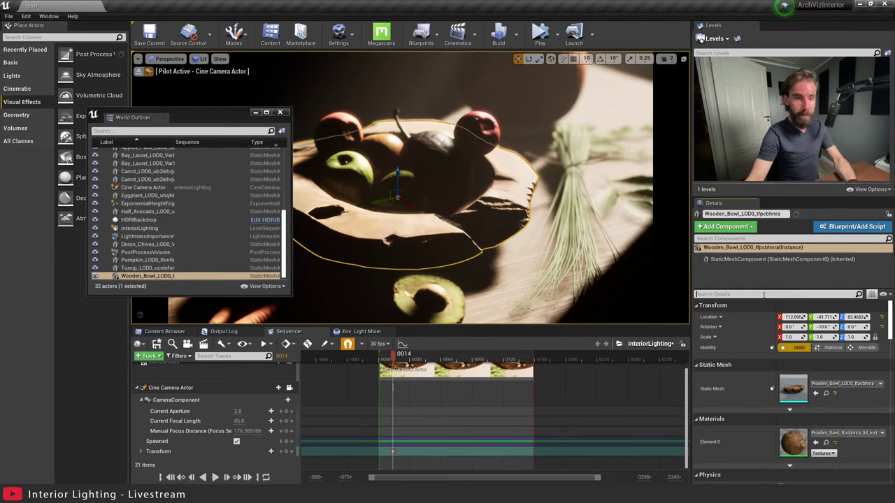
drag(283, 230, 283, 216)
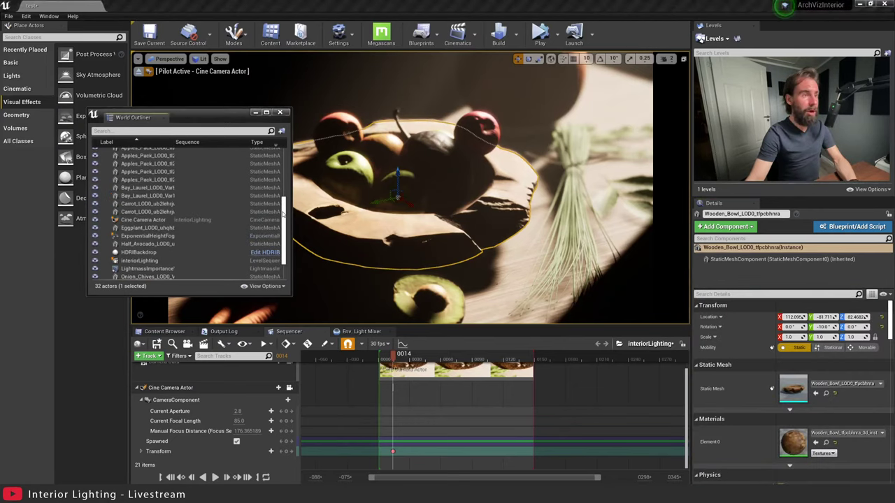
click(354, 206)
key(Escape)
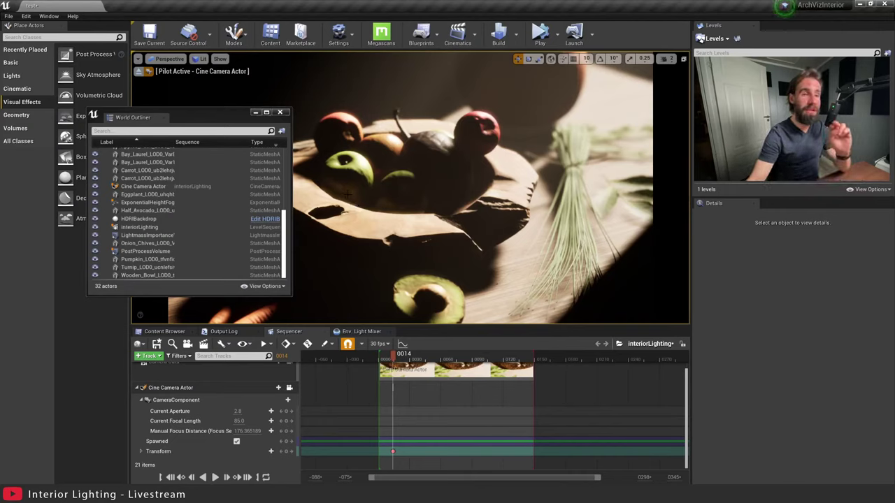
scroll(178, 236, up, 6)
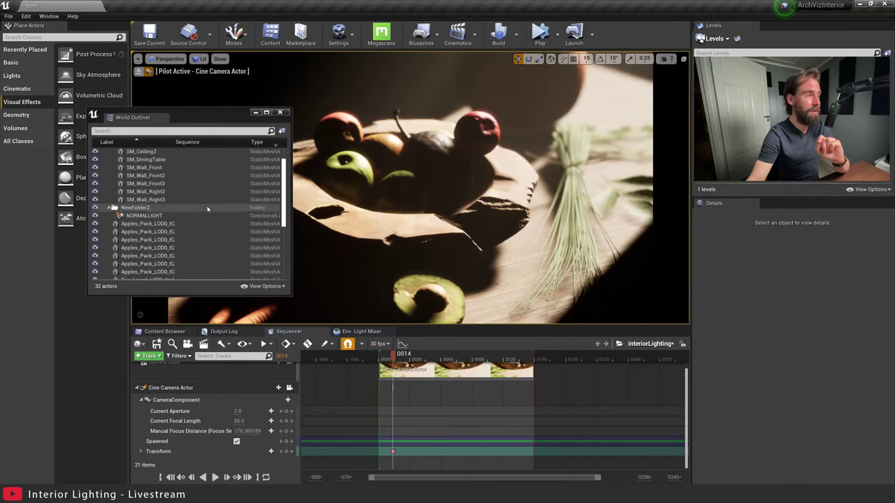
click(176, 231)
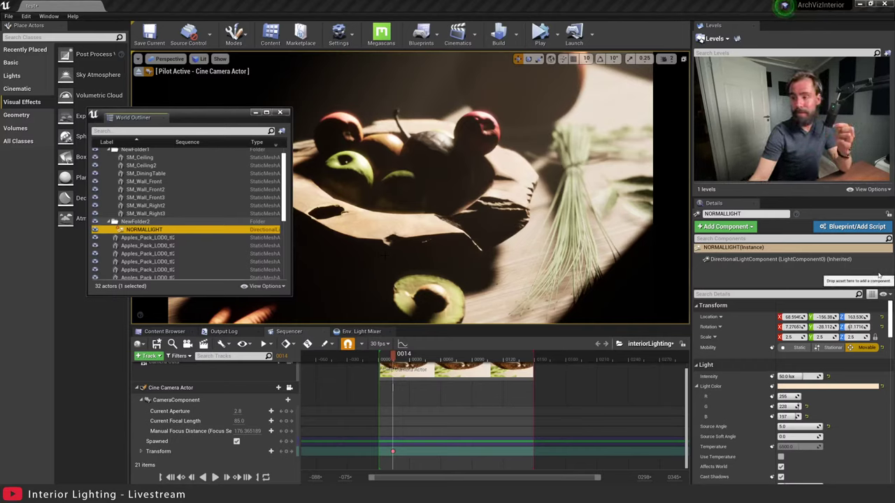
Filter NORMALLIGHT's details by "angle" to inspect the source angle settings, and enlarge the details area.
scroll(783, 377, down, 3)
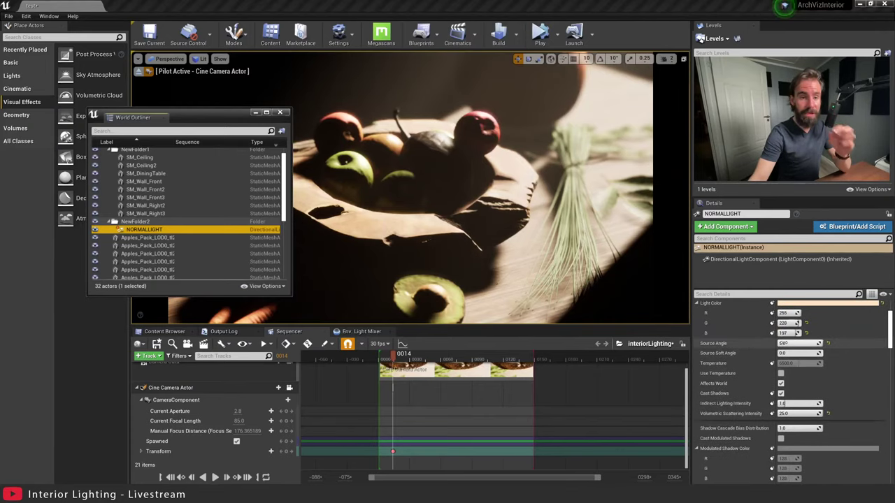
scroll(797, 352, up, 1)
scroll(796, 352, down, 1)
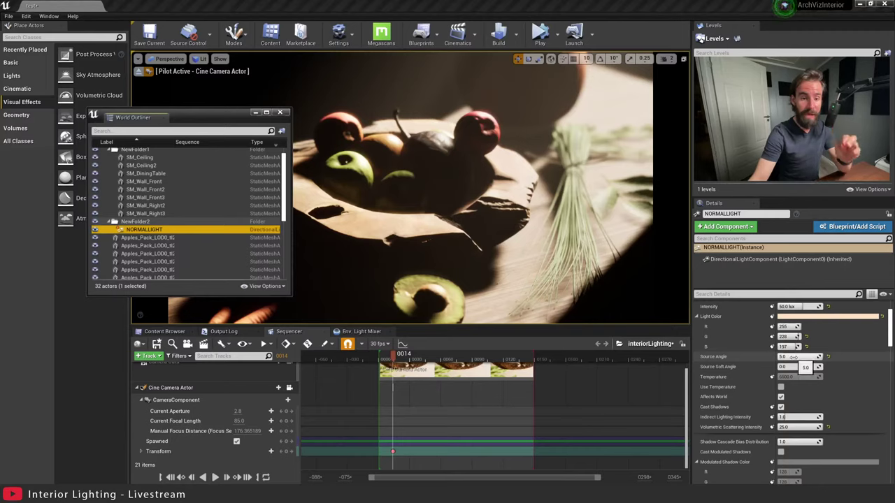
click(777, 294)
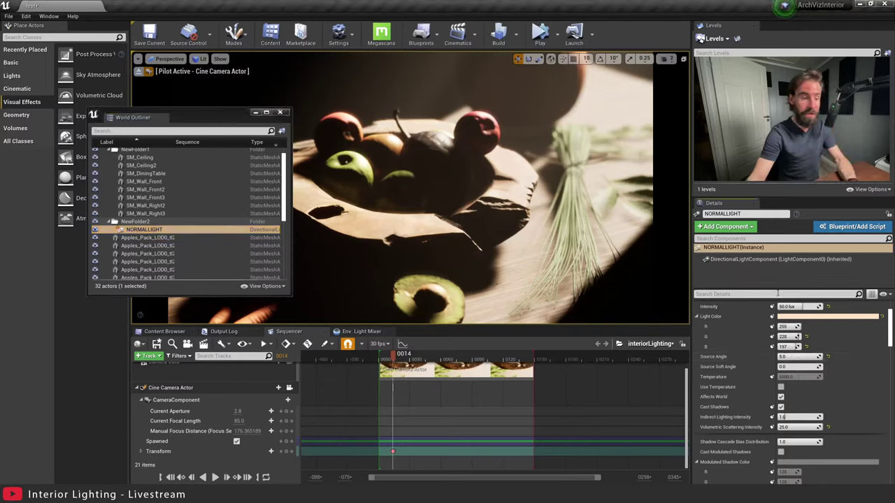
text(angle)
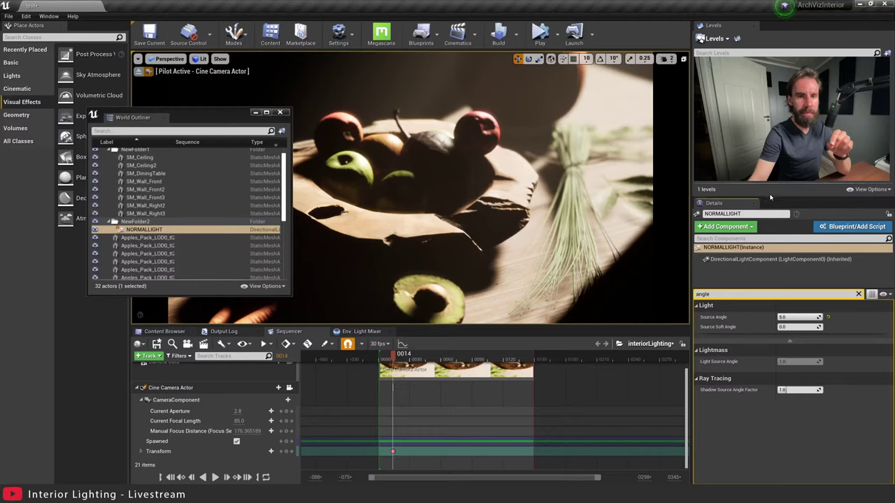
drag(764, 199, 764, 184)
drag(224, 111, 215, 135)
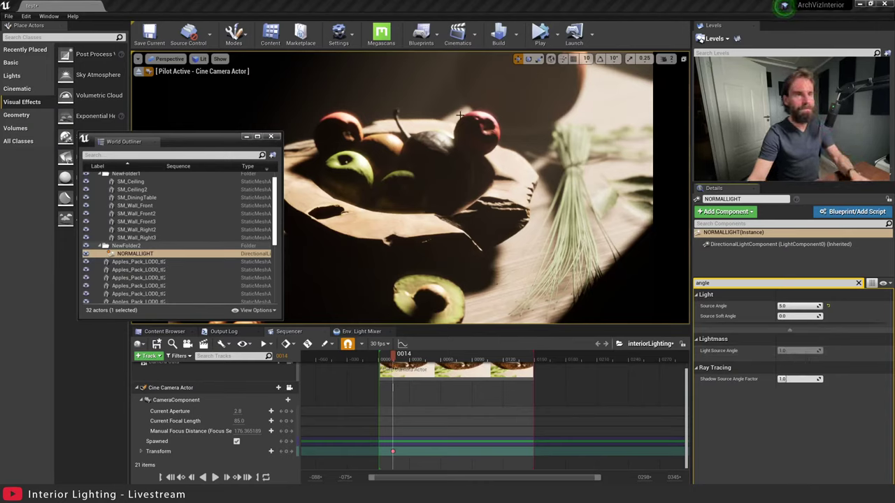
Open the GPU Lightmass settings window and move it clear of the fruit bowl view.
click(518, 32)
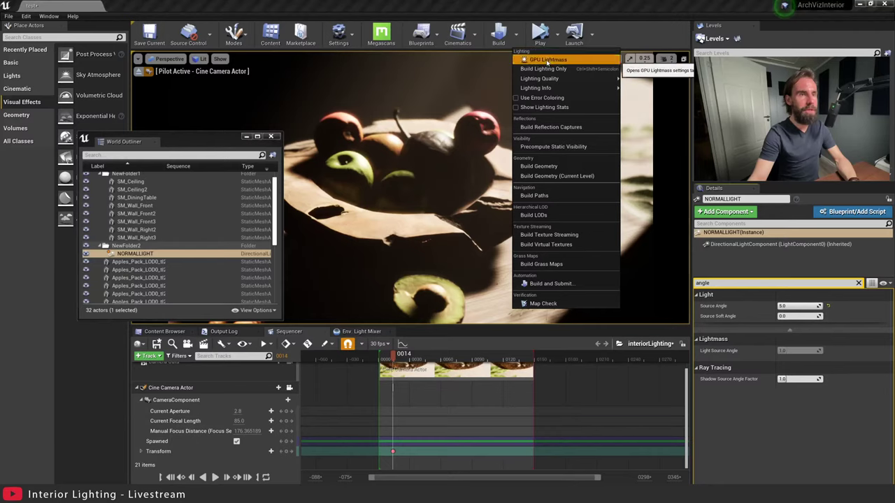
click(601, 61)
drag(197, 79, 117, 269)
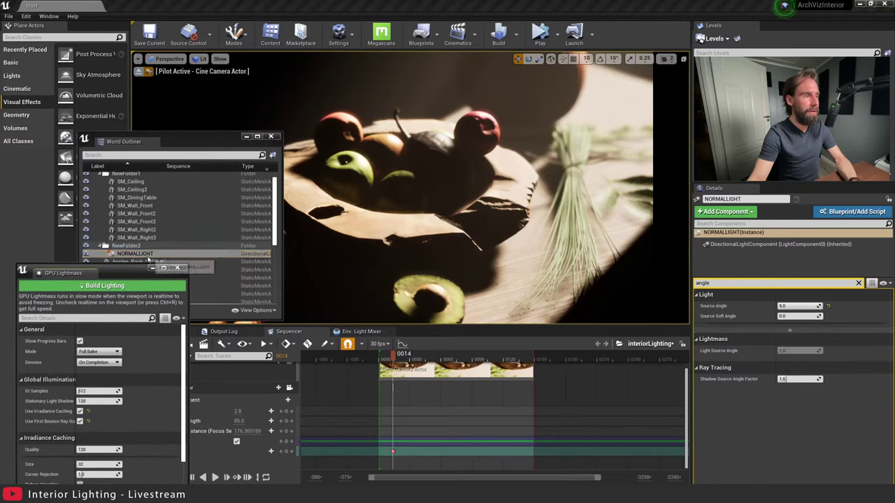
Set NORMALLIGHT's mobility to Stationary and its Lightmass Light Source Angle to 5.0.
click(143, 254)
click(858, 283)
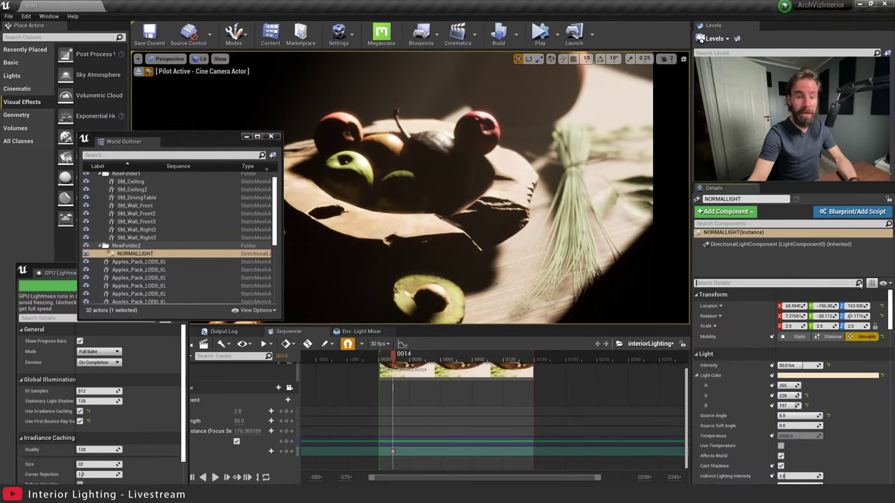
click(817, 338)
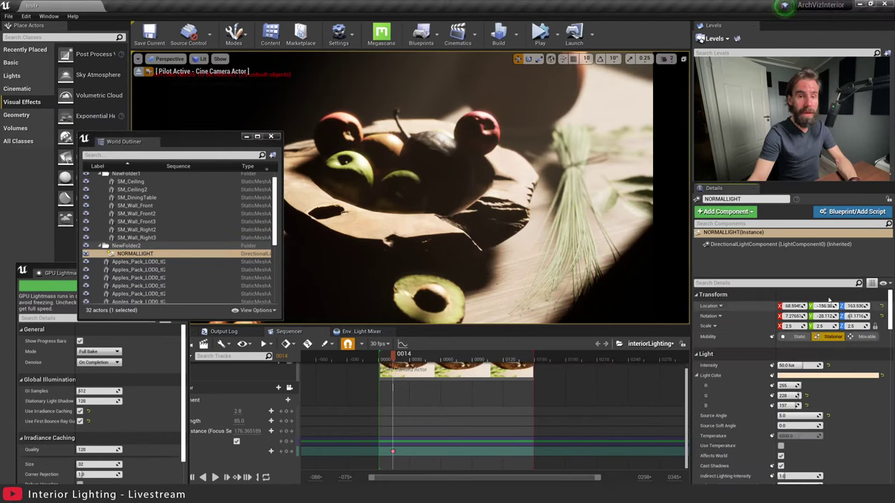
click(805, 283)
text(angle)
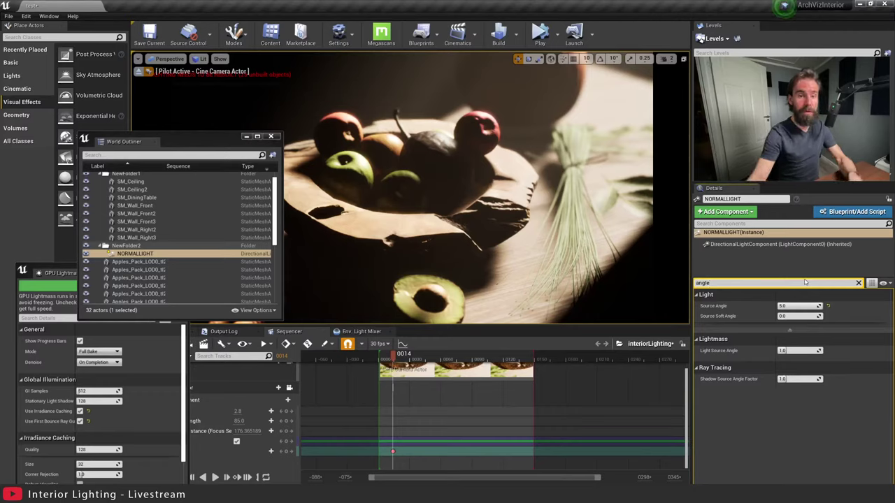
click(786, 350)
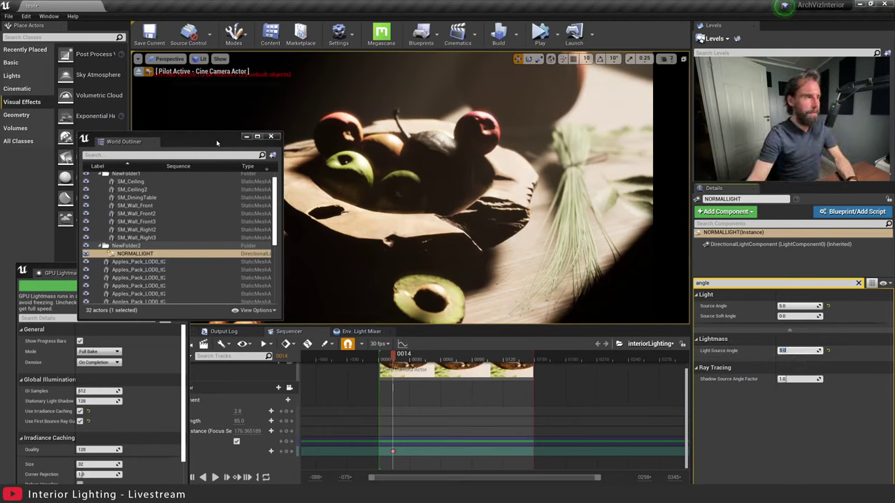
Rearrange the World Outliner and GPU Lightmass windows and start the lighting build.
drag(274, 143, 358, 105)
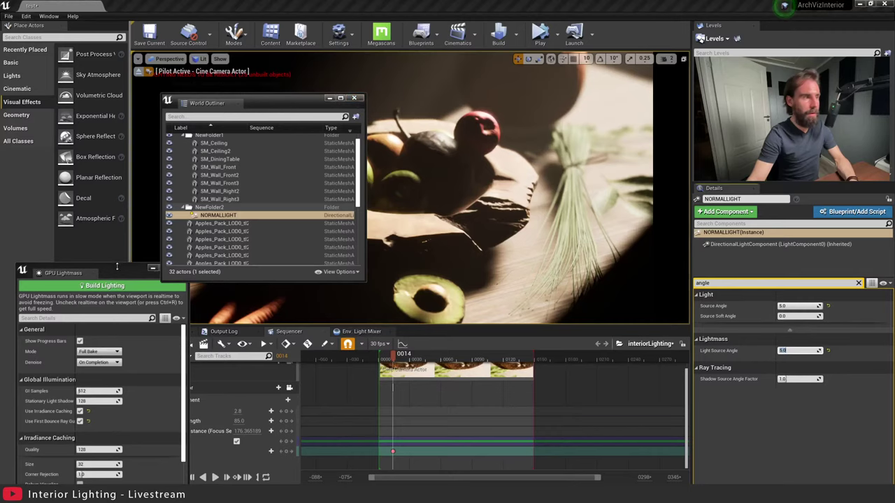
drag(63, 272, 80, 139)
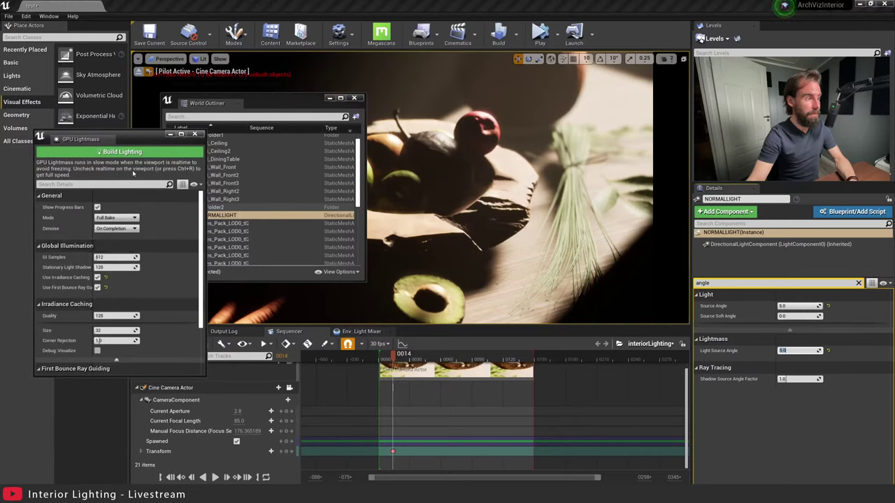
click(145, 152)
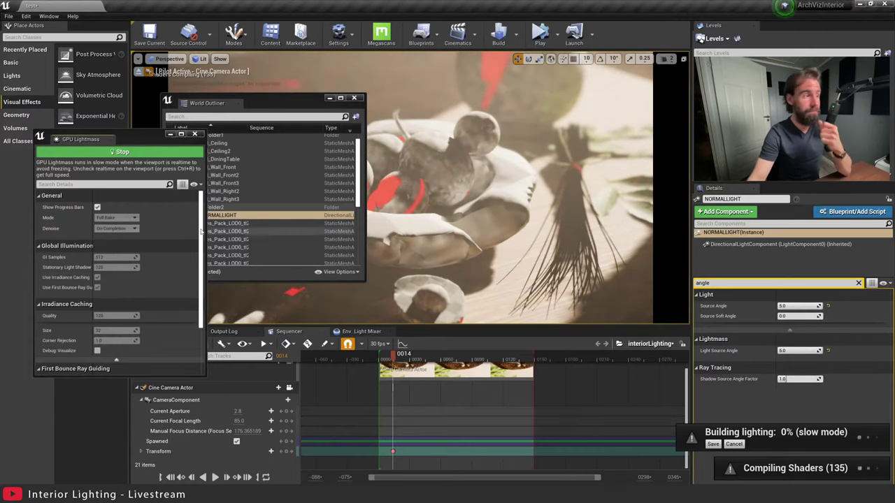
Turn off realtime rendering in the viewport while the lighting builds, and clear the object selection.
click(539, 220)
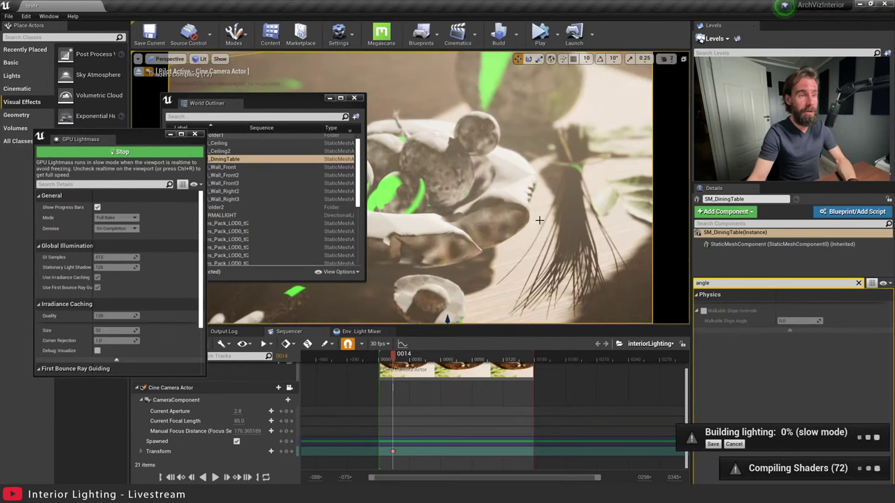
click(498, 212)
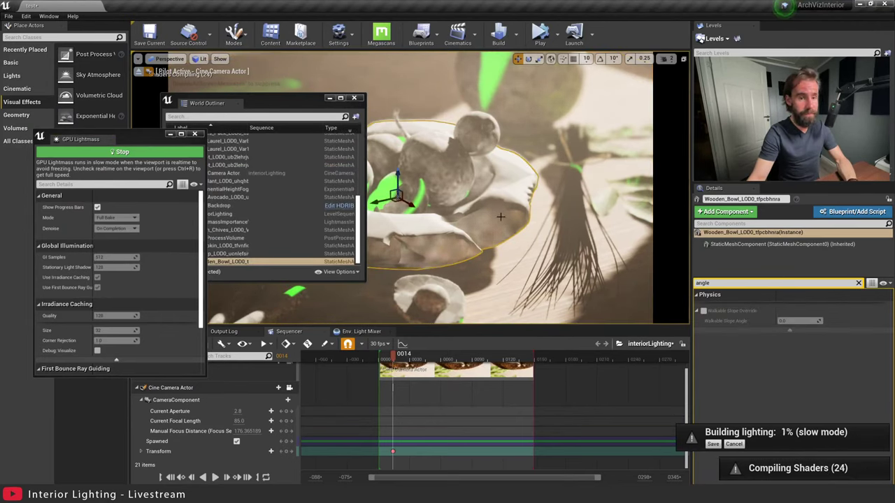
click(138, 59)
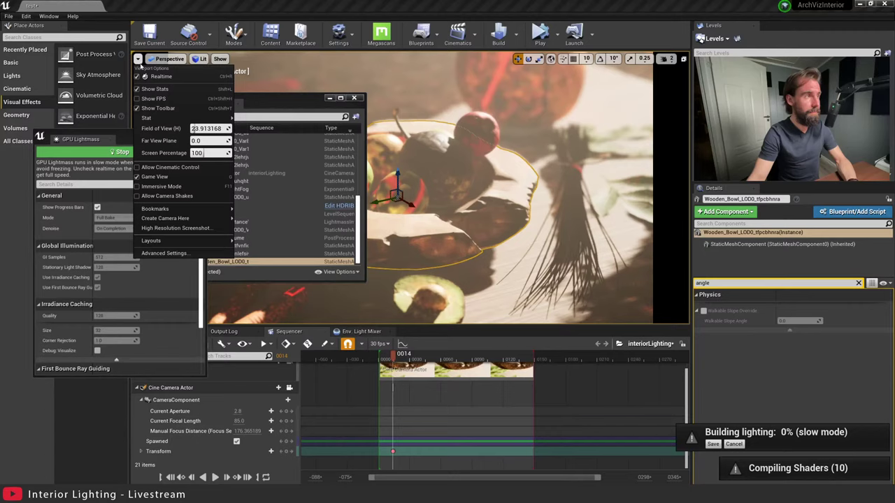
click(145, 79)
key(Escape)
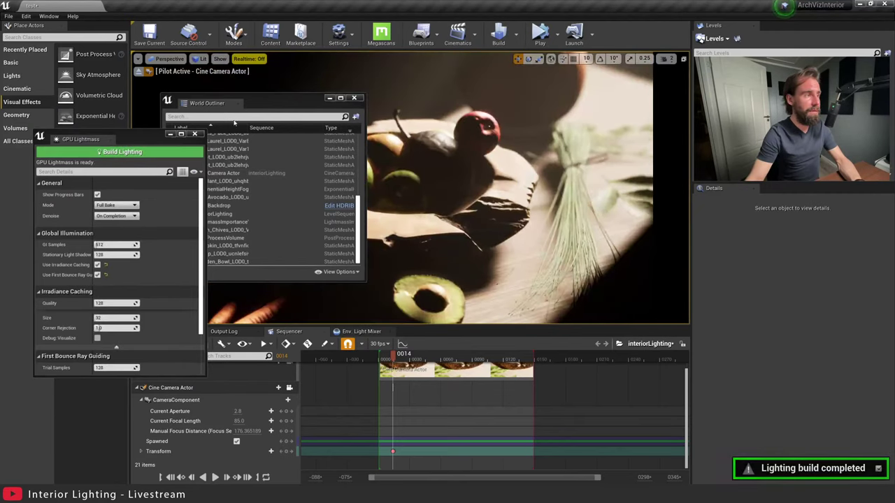
Move the World Outliner aside and switch the viewport to the Lightmap Density optimization view mode.
drag(273, 103, 500, 88)
click(169, 59)
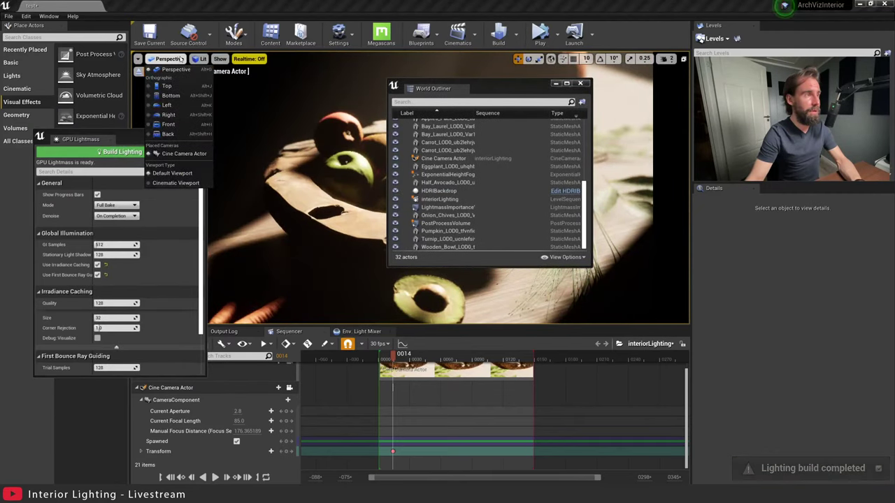
click(201, 62)
click(202, 61)
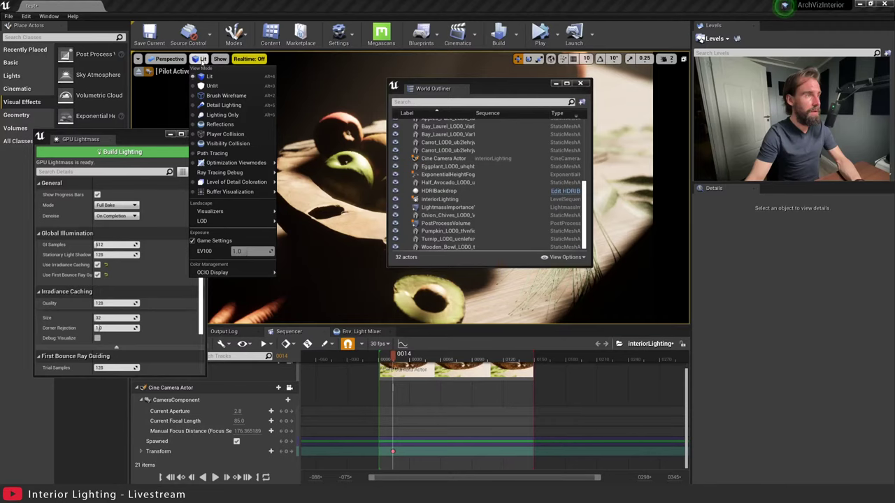
mouse_move(237, 162)
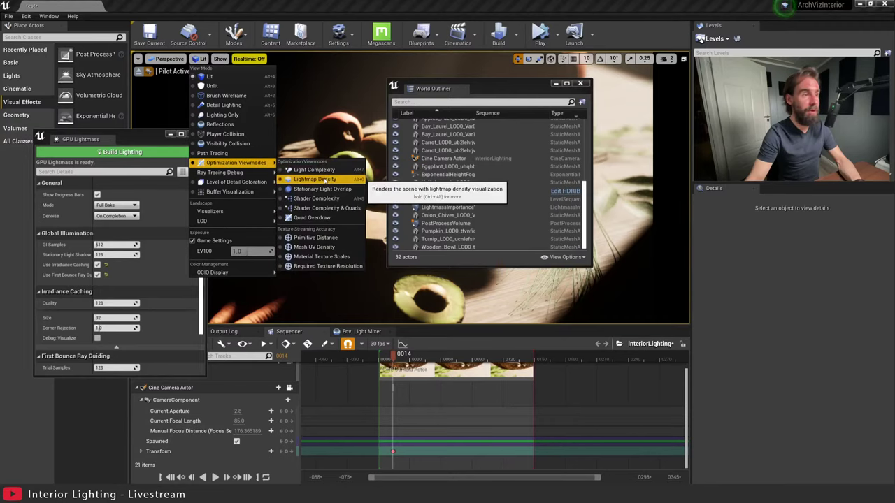
click(325, 180)
Select the wooden bowl and filter its details by "res" to find the light map resolution override.
drag(491, 91, 652, 123)
click(507, 204)
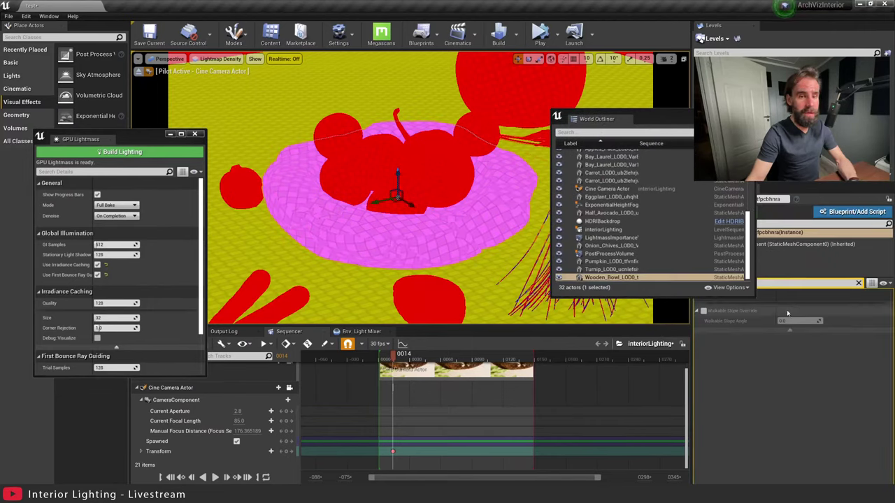
click(782, 283)
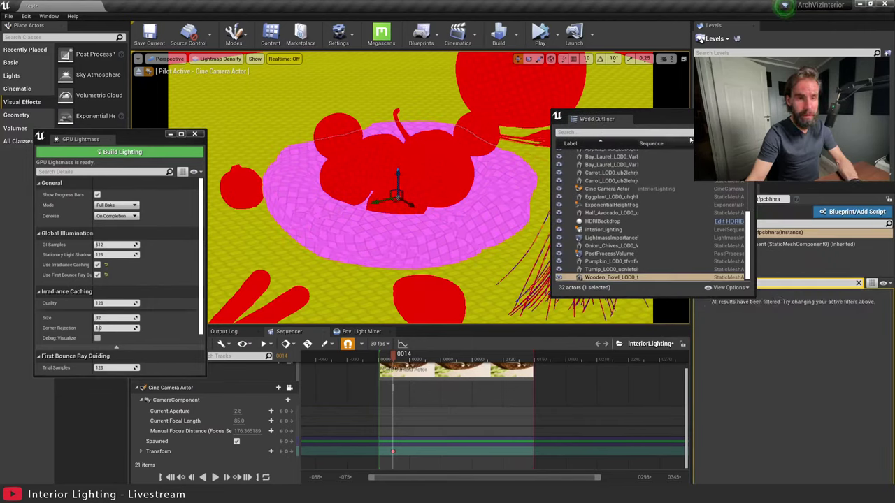
drag(657, 117, 220, 202)
click(745, 285)
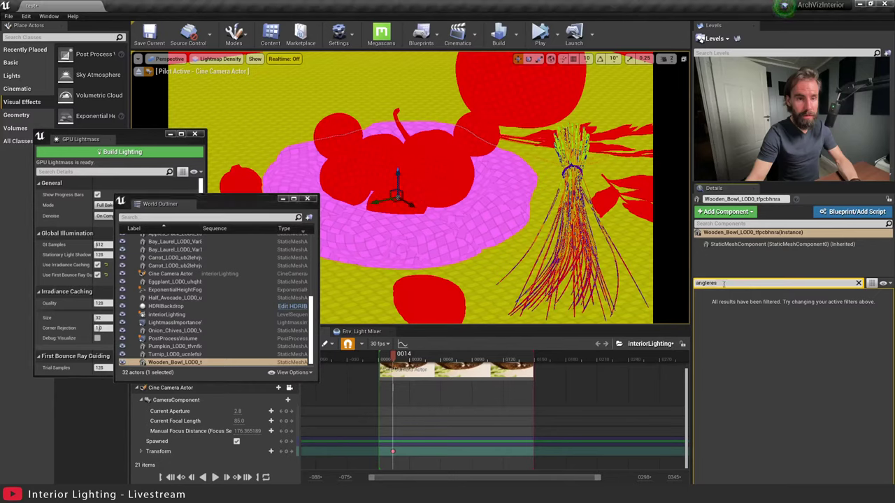
key(ctrl+a)
text(res)
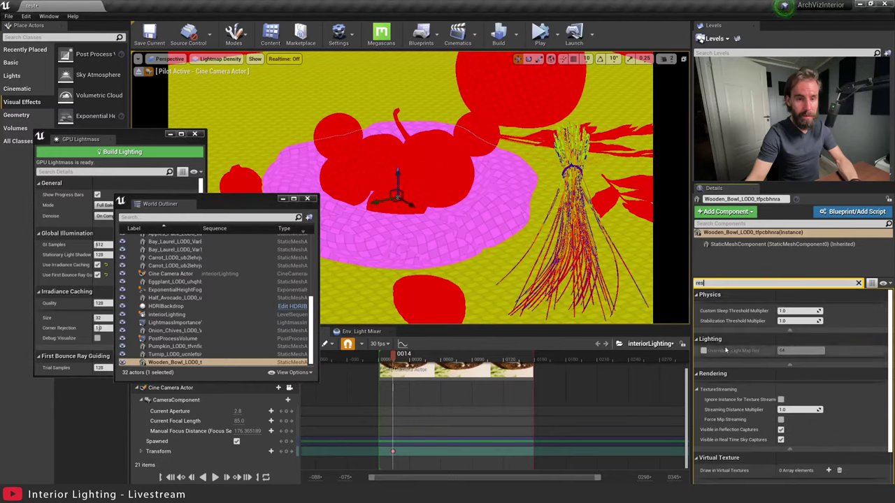
Override the wooden bowl's light map resolution with a value of 128.
click(703, 351)
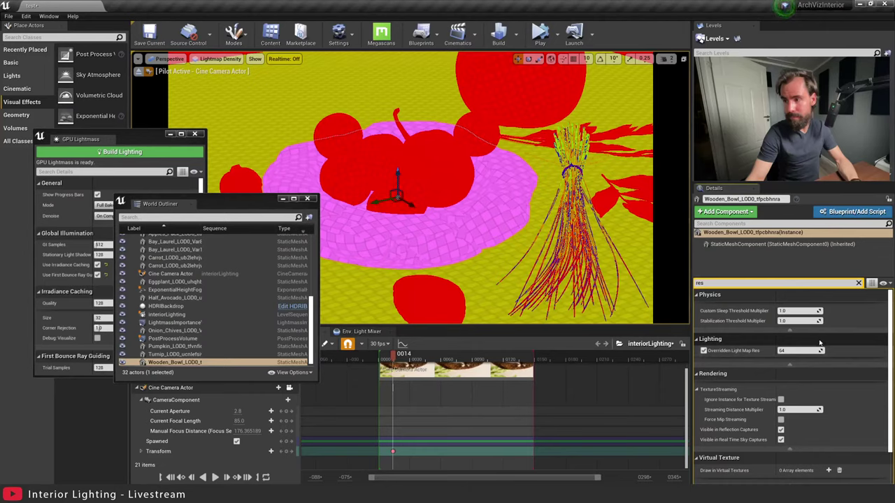
click(792, 351)
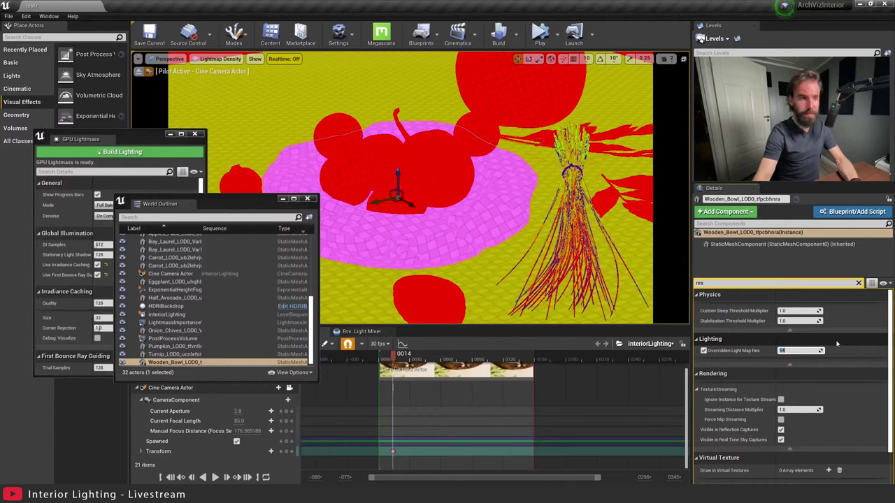
text(128)
key(Return)
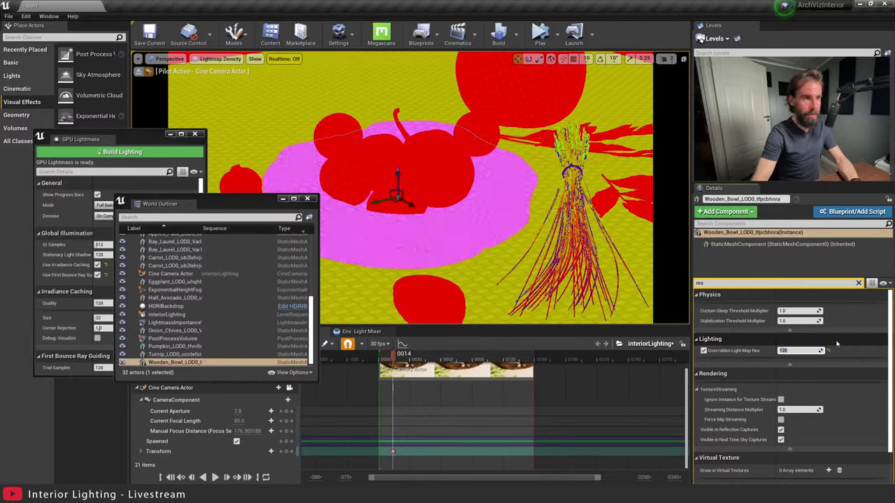
Set the dining table's overridden light map resolution to 512 and enable the same override on the onion chives.
click(485, 285)
click(515, 257)
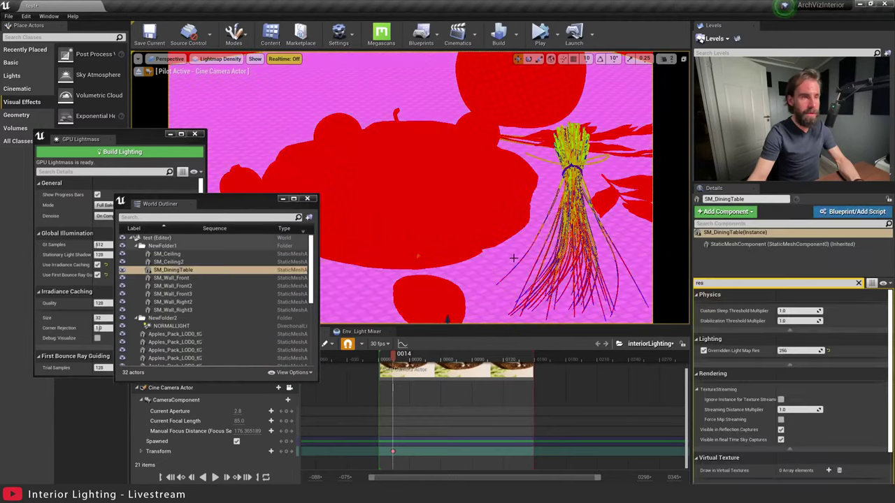
click(792, 350)
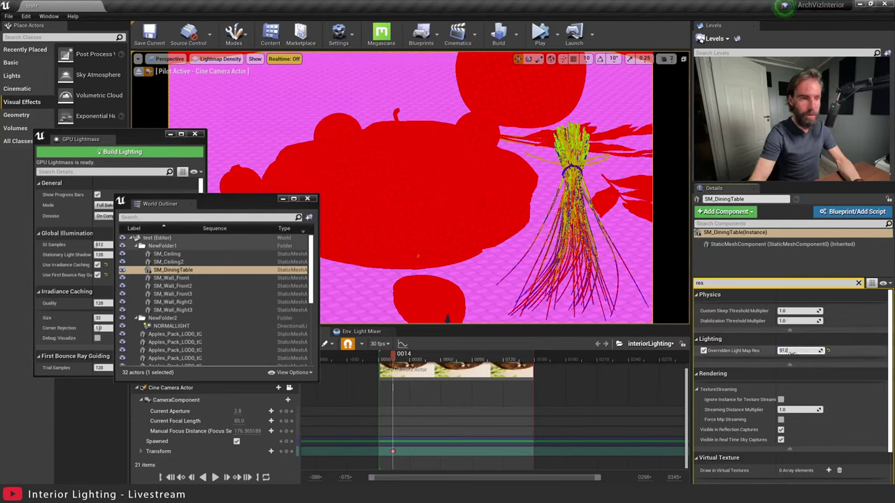
key(ctrl+z)
key(ctrl+z)
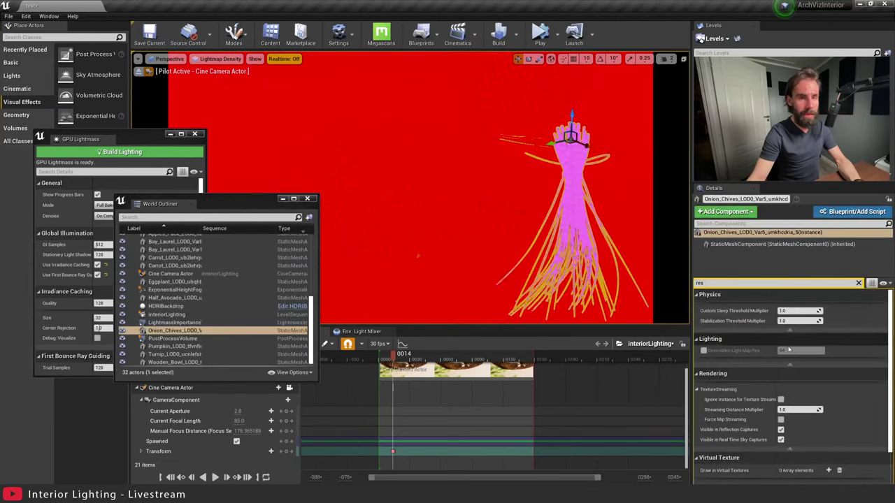
click(703, 350)
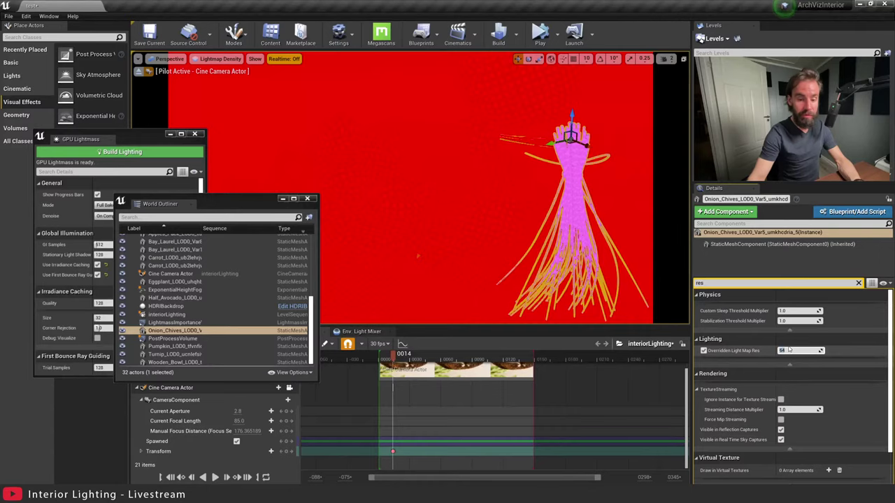
click(476, 198)
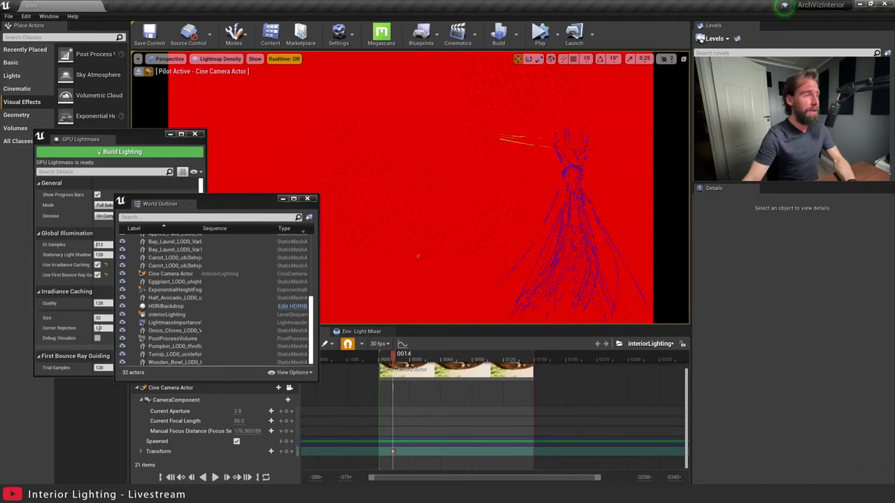
Return the viewport to the Lit view mode and start a new GPU Lightmass lighting build.
click(221, 59)
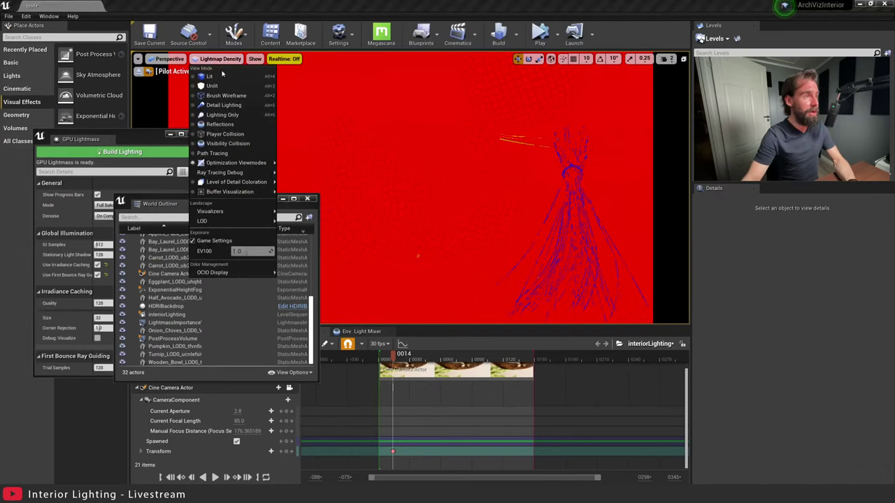
click(217, 77)
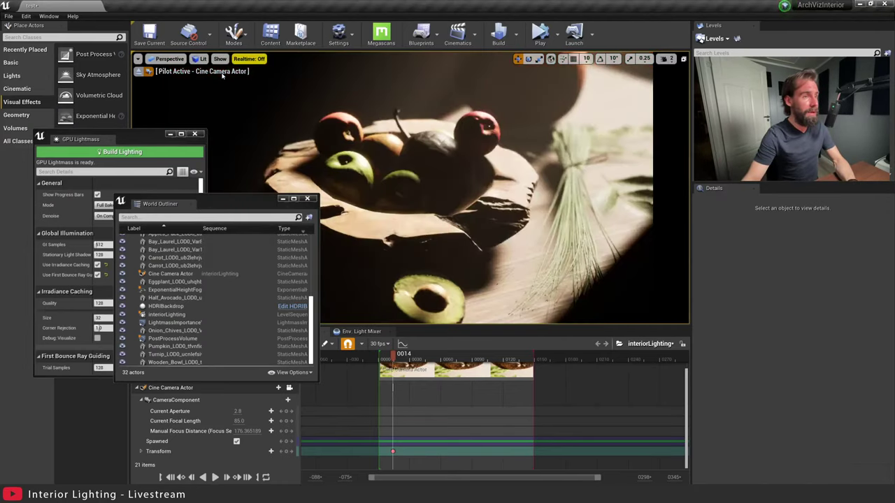
click(144, 152)
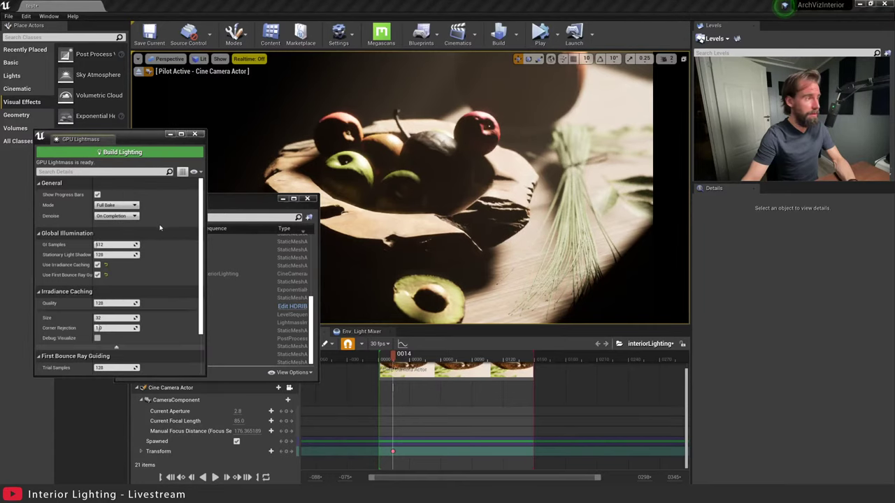
click(131, 154)
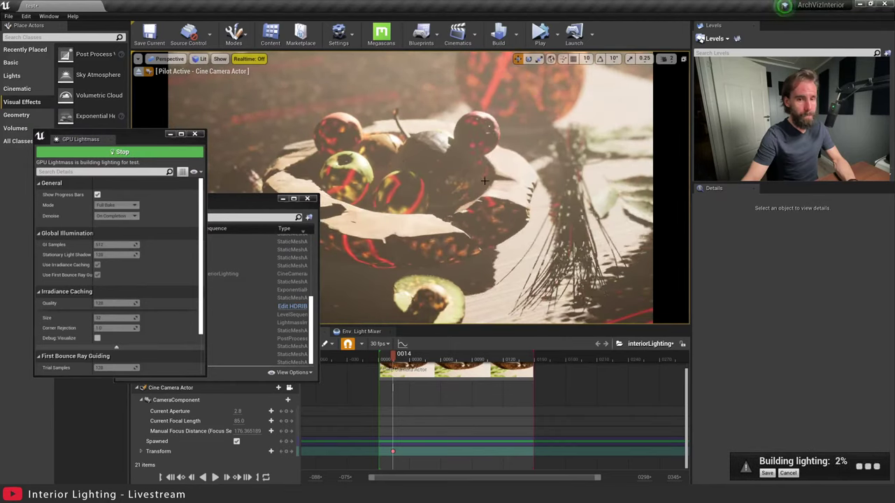
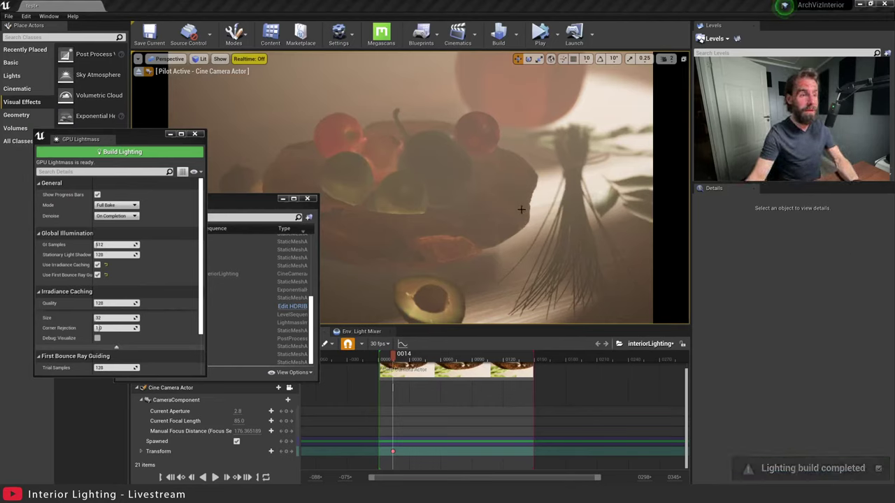
Move the World Outliner aside and set the NORMALLIGHT directional light's volumetric scattering intensity to 4.0.
right_drag(524, 204, 543, 199)
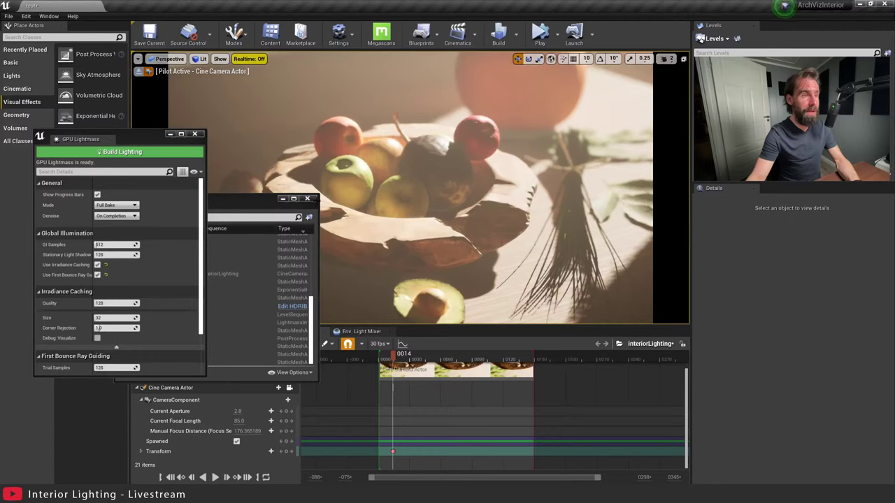
drag(255, 204, 177, 283)
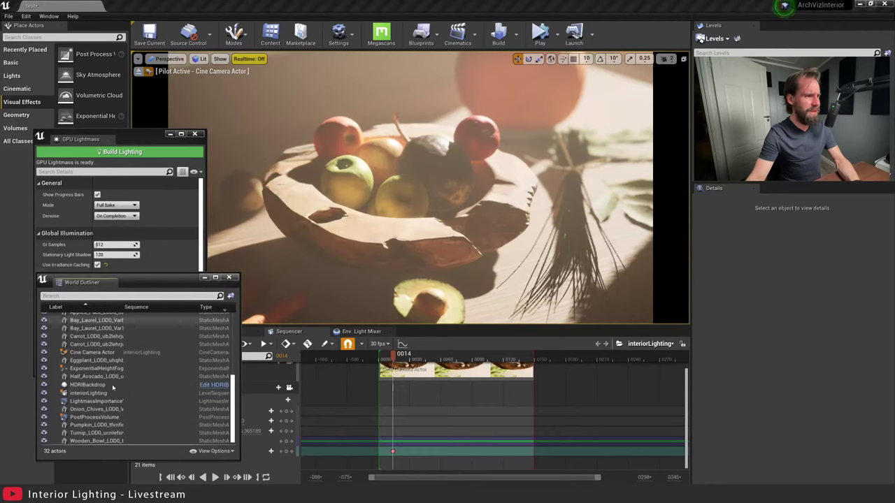
scroll(105, 377, up, 10)
click(103, 381)
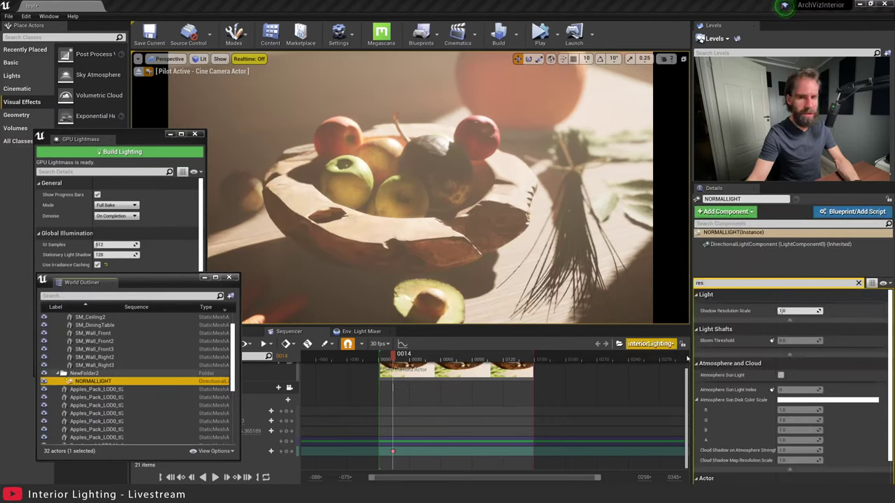
scroll(775, 363, down, 1)
scroll(778, 378, down, 3)
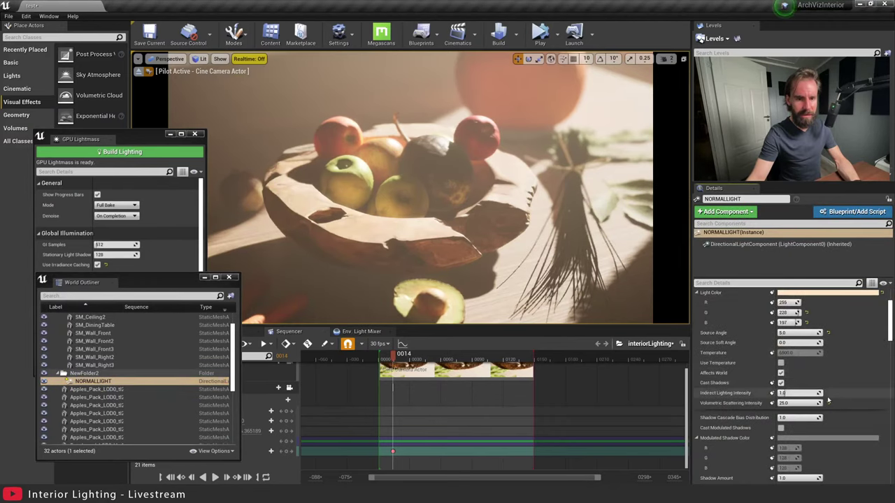
mouse_move(815, 403)
mouse_down()
mouse_move(792, 404)
mouse_move(822, 404)
mouse_up()
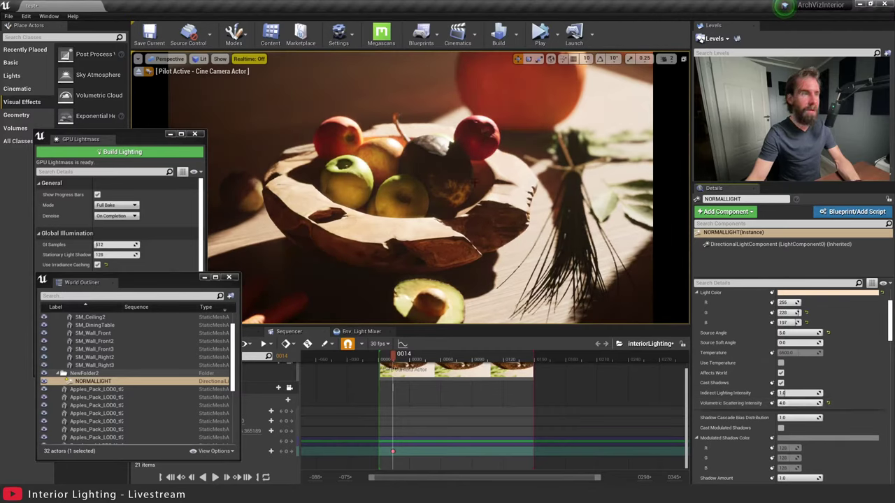
key(Escape)
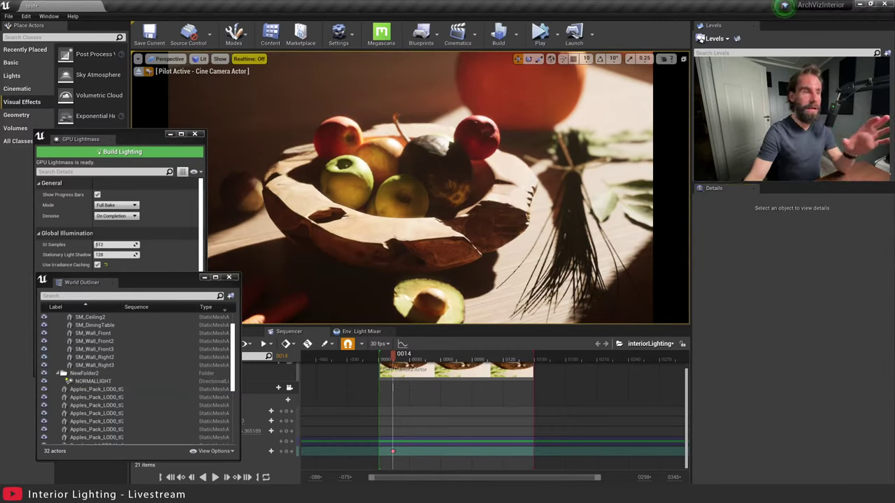
Switch to the earlier Snip & Sketch capture, show it at actual size and place it beside the viewport for comparison.
right_drag(474, 246, 451, 247)
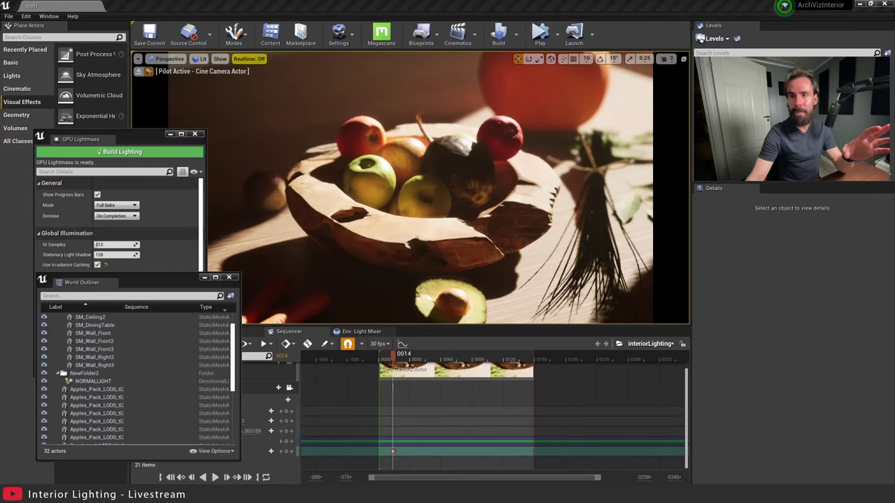
mouse_move(437, 105)
mouse_down()
mouse_move(291, 74)
mouse_move(246, 52)
mouse_up()
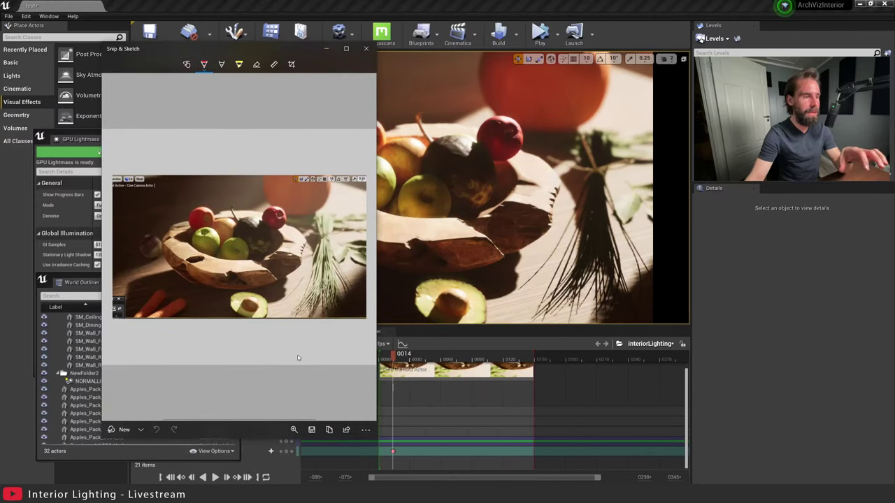
click(293, 429)
click(274, 406)
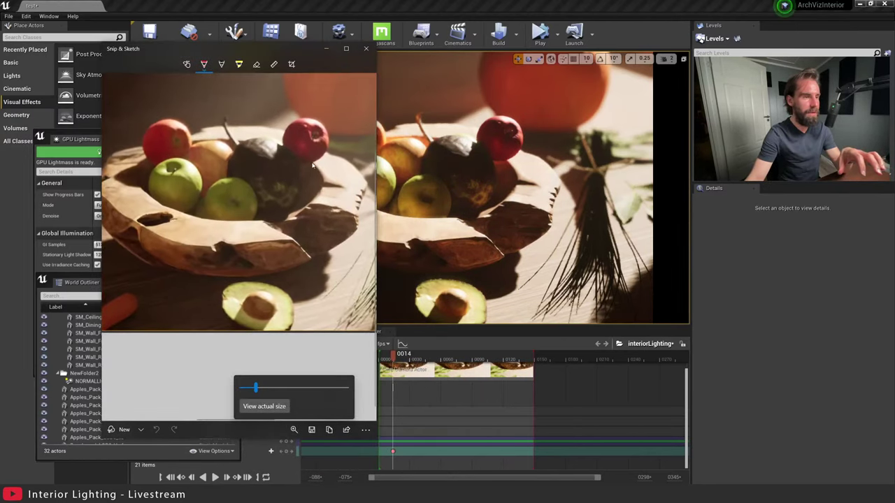
click(267, 51)
mouse_move(227, 48)
mouse_down()
mouse_move(130, 51)
mouse_move(145, 46)
mouse_up()
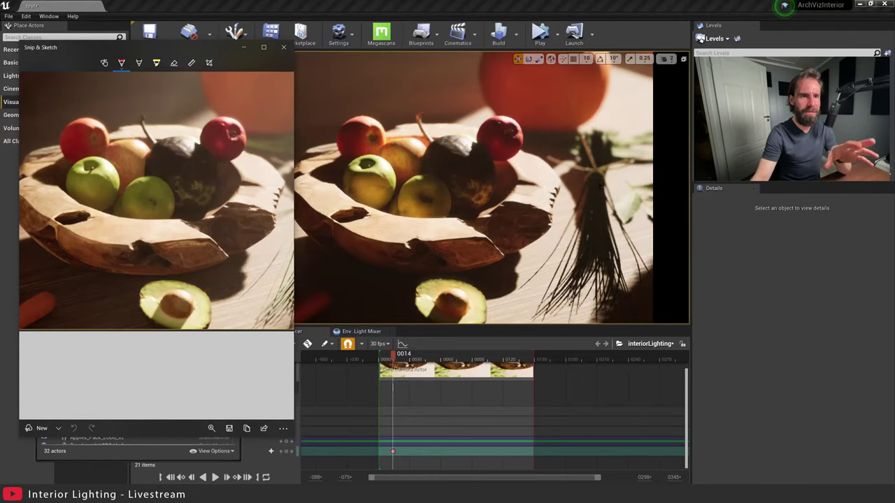
Examine the onion chives' details and compare the baked scene with the Snip & Sketch capture again.
click(601, 207)
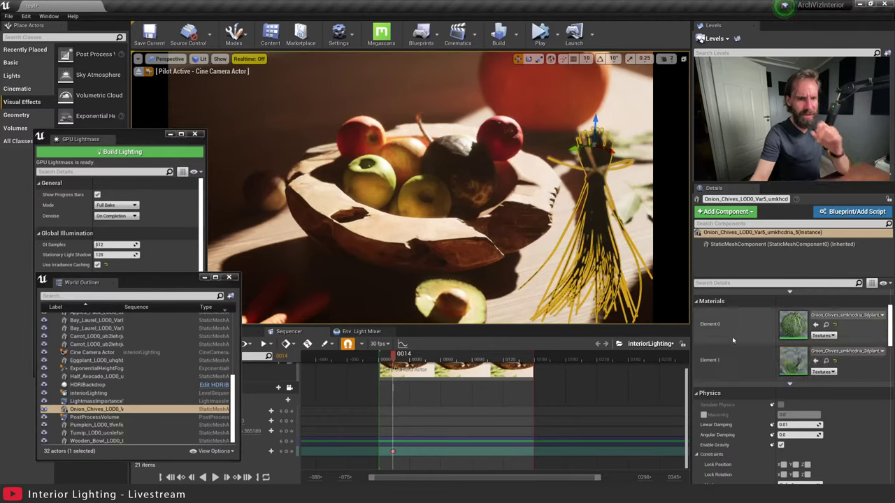
scroll(747, 375, down, 5)
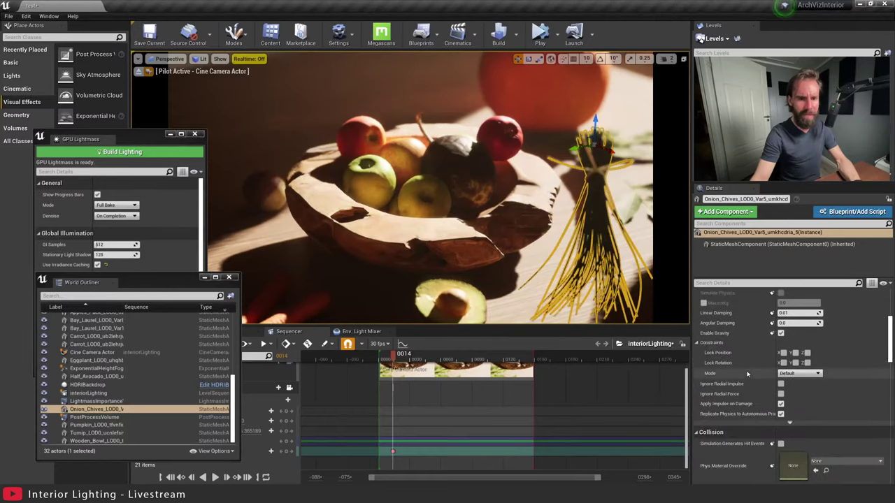
scroll(747, 373, up, 8)
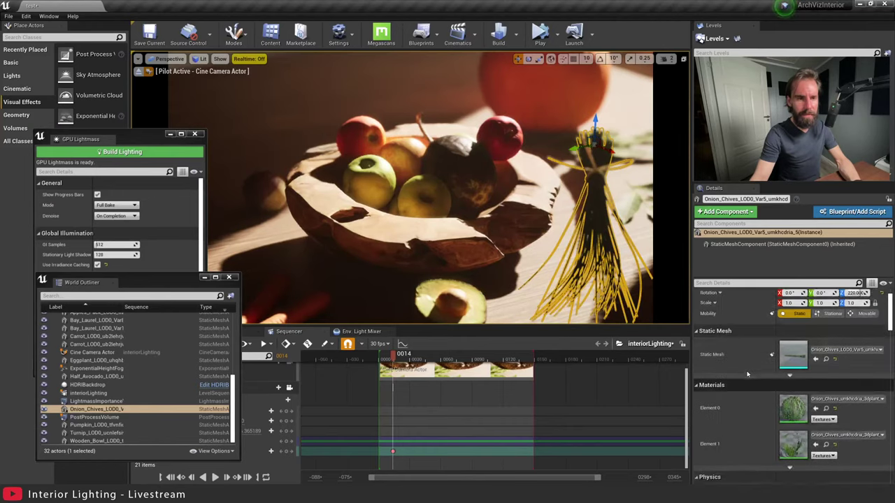
key(Escape)
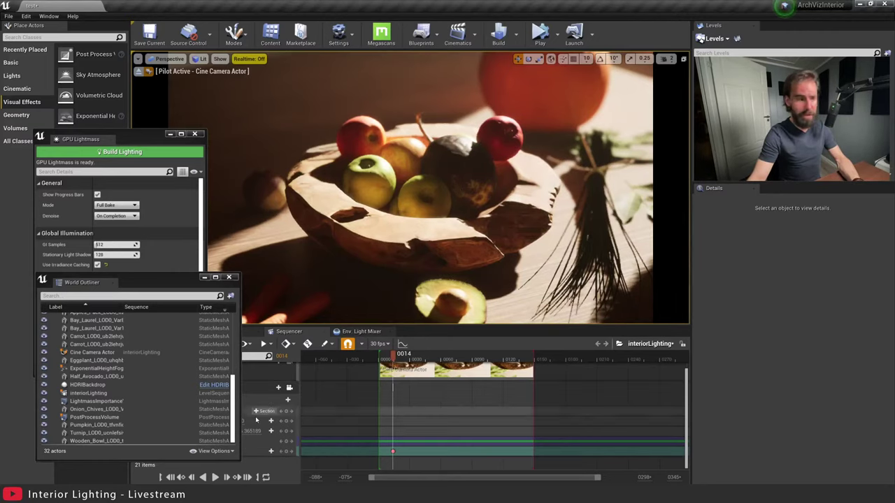
key(alt+Tab)
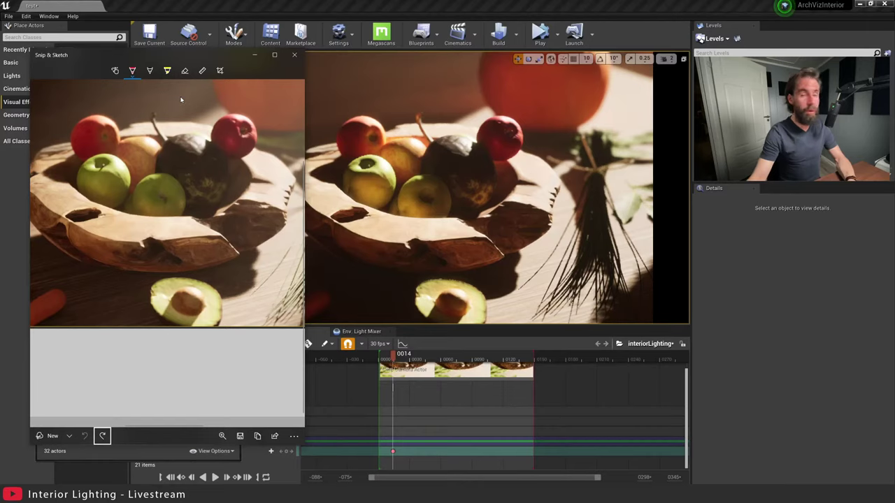
click(779, 264)
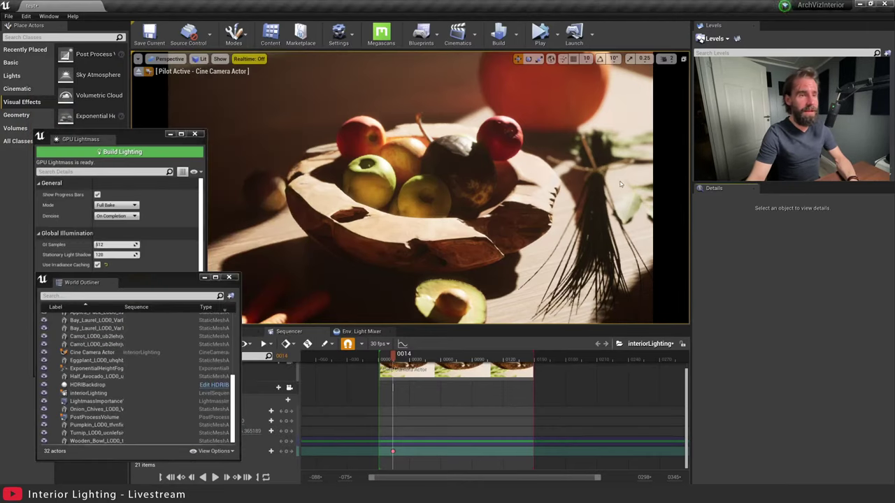
Hide the onion chives to view the table without them, and undo the hiding.
click(578, 209)
key(Delete)
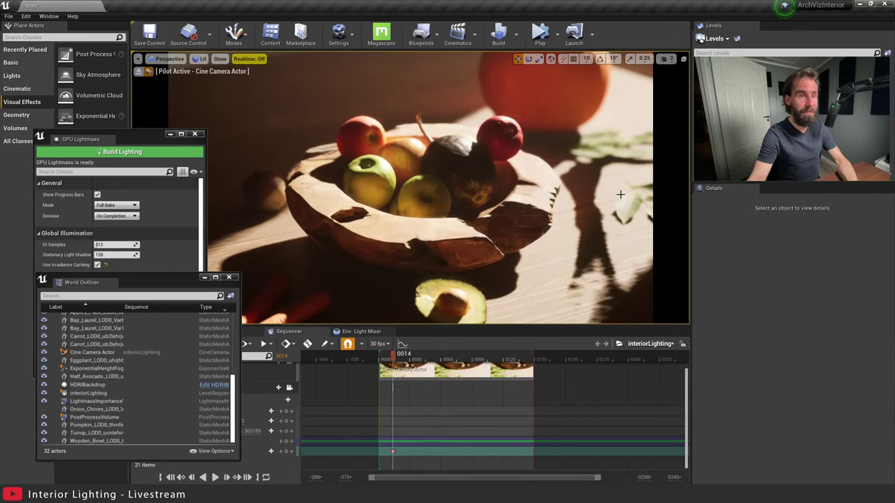
key(ctrl+z)
key(Escape)
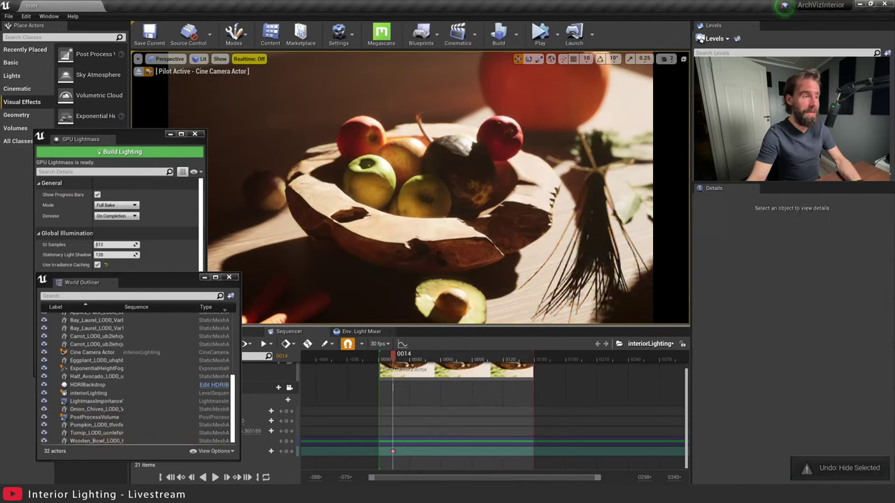
Select the PostProcessVolume and filter its details by "ray" to review the ray tracing settings.
mouse_move(419, 224)
right_down()
mouse_move(359, 298)
mouse_move(380, 245)
mouse_move(434, 212)
mouse_move(433, 225)
mouse_move(406, 226)
right_up()
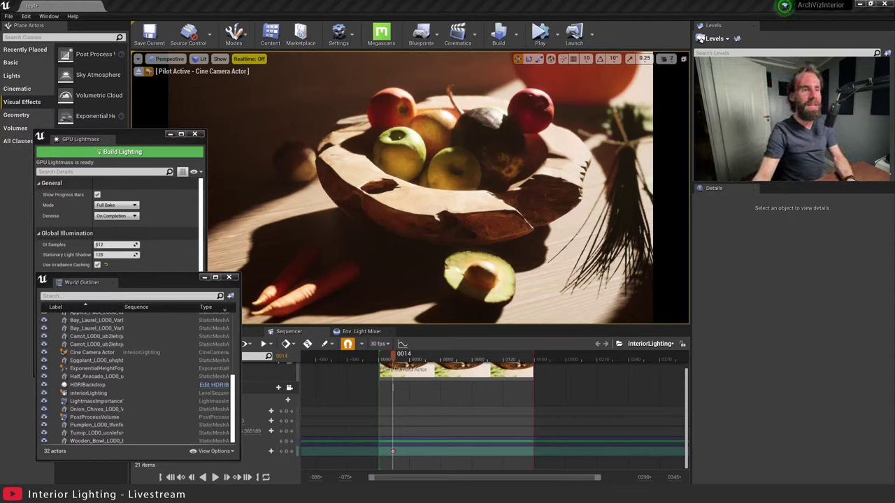
mouse_move(480, 228)
right_down()
mouse_move(515, 215)
mouse_move(481, 212)
right_up()
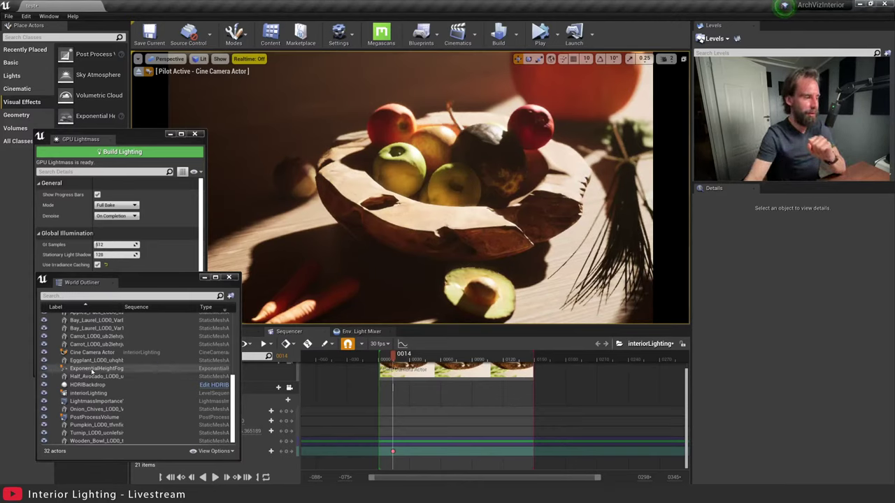
click(97, 416)
scroll(759, 272, down, 2)
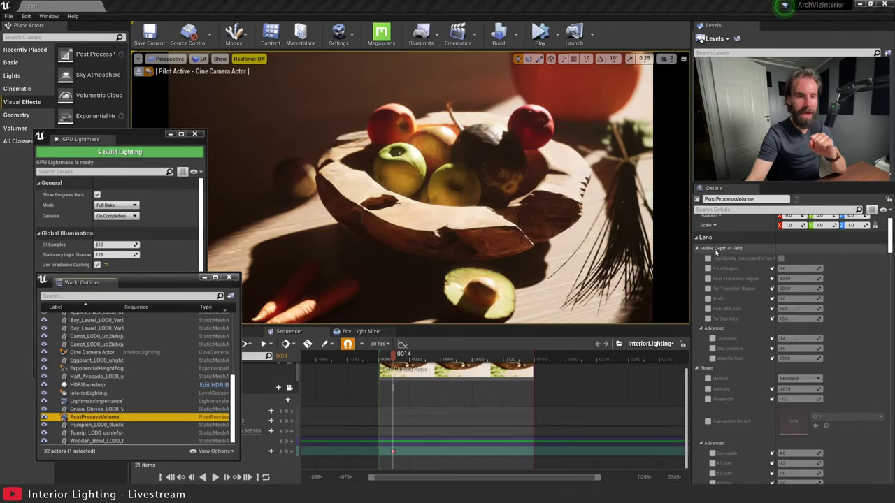
scroll(716, 252, up, 1)
click(742, 210)
text(ray)
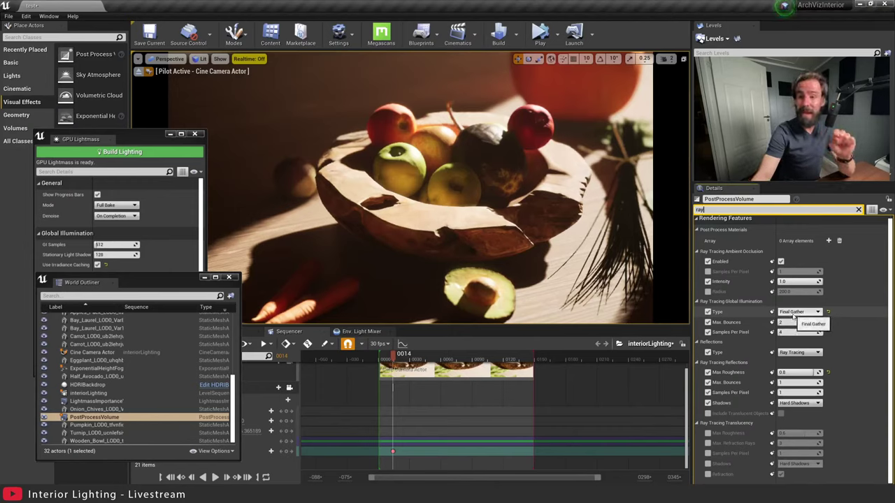
Review the available types for the PostProcessVolume's Ray Tracing Global Illumination.
click(793, 314)
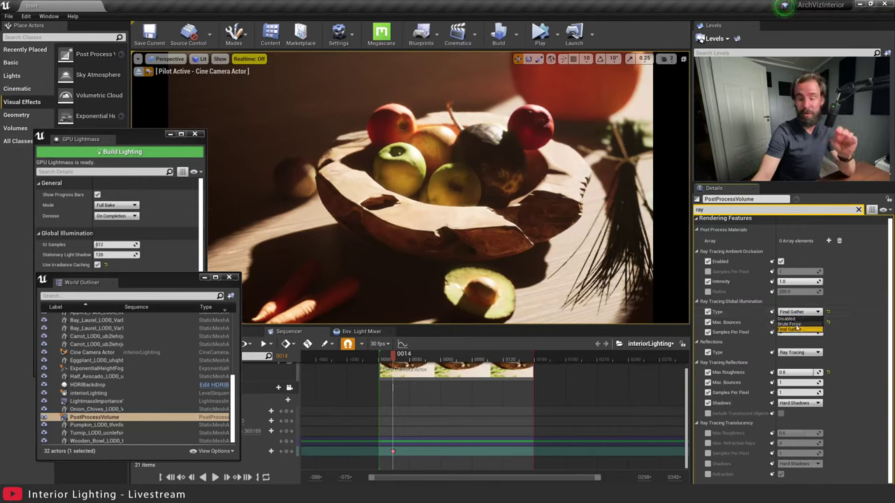
click(793, 314)
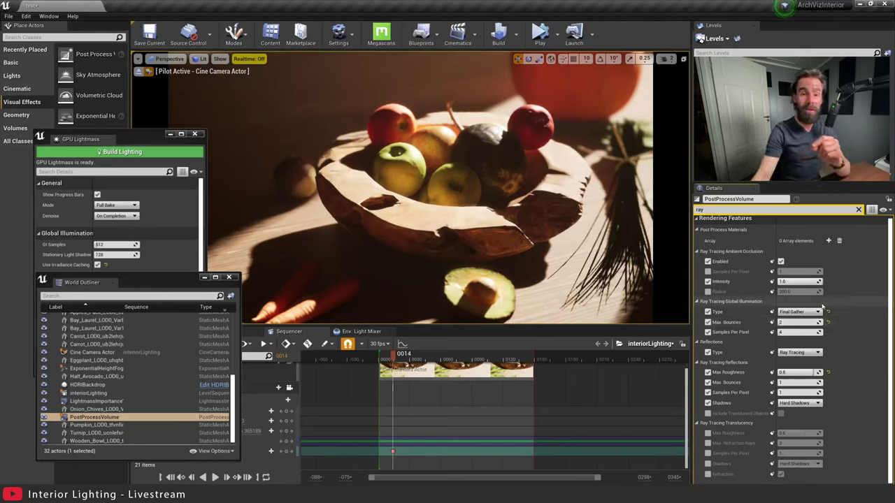
click(798, 311)
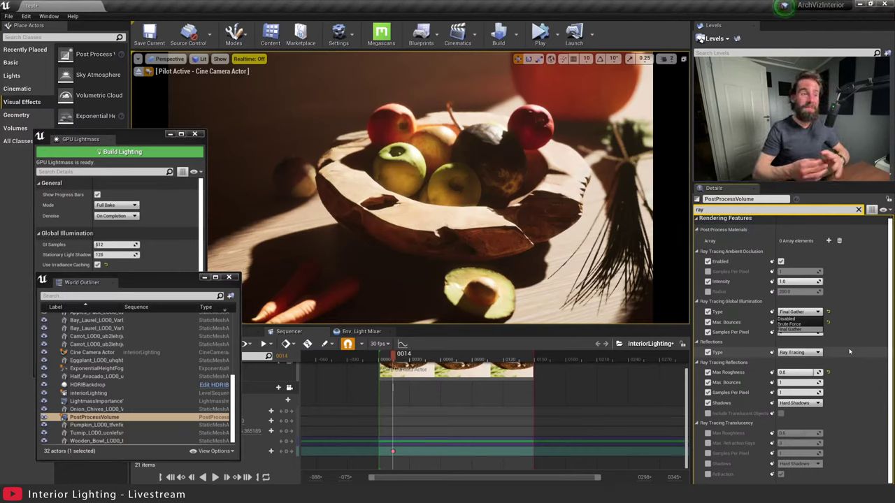
Compare the Snip & Sketch capture with the baked scene, and check the onion chives' ray tracing settings.
key(alt+Tab)
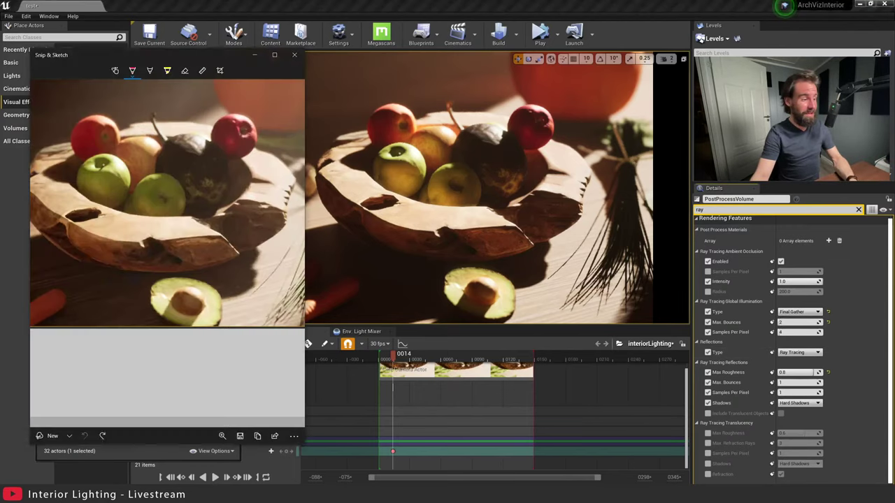
drag(155, 230, 175, 241)
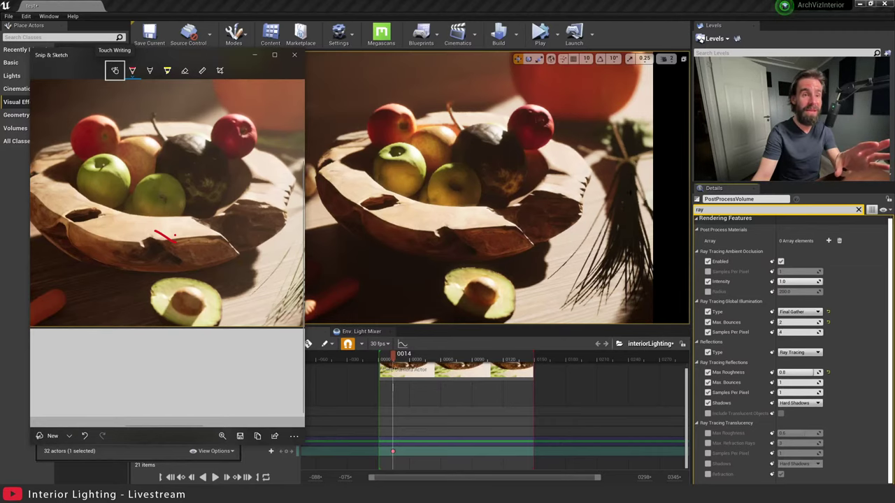
key(alt+Tab)
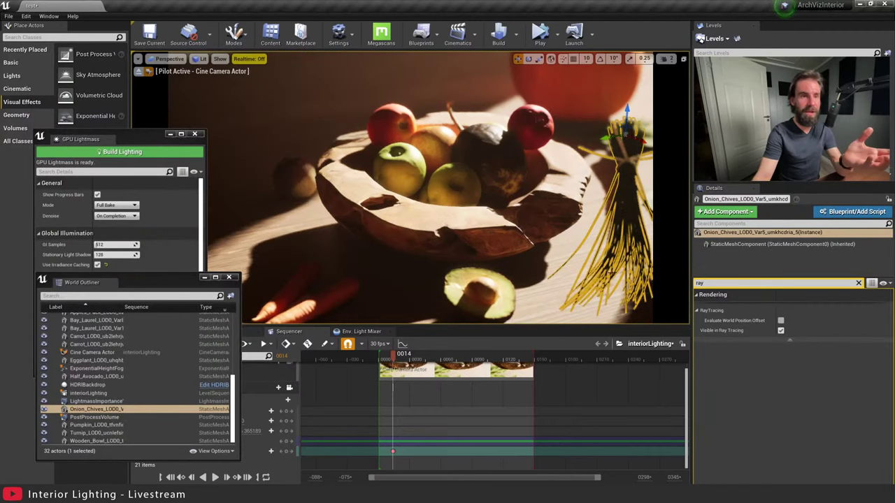
key(Escape)
click(628, 211)
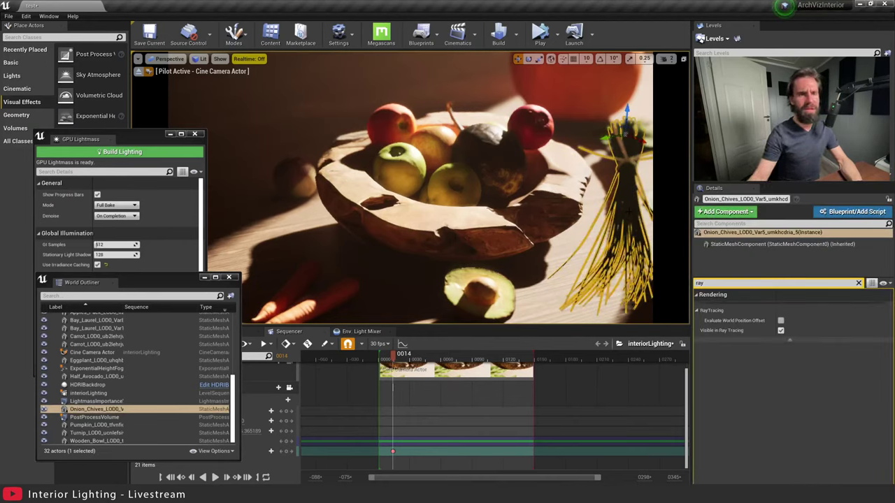
key(Escape)
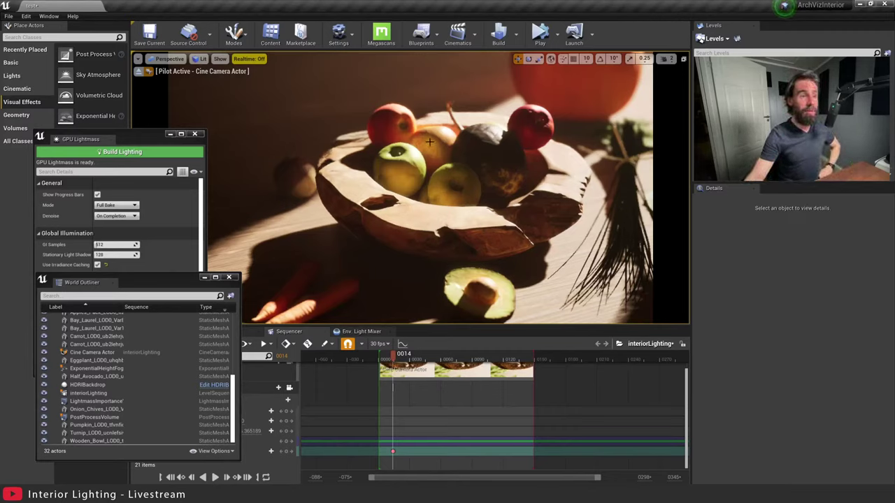
Filter the PostProcessVolume's details by "indi", try Indirect Lighting Intensity at 0 and 10, and set it to 5.
click(95, 418)
click(732, 210)
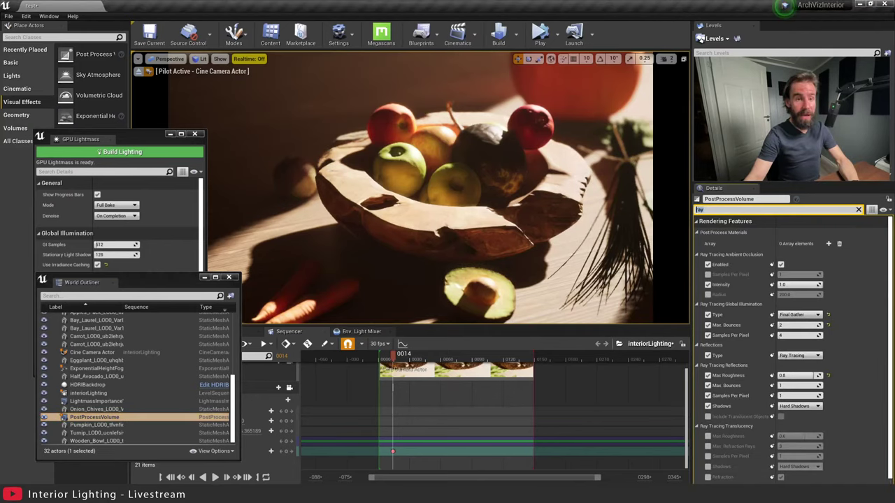
text(indi)
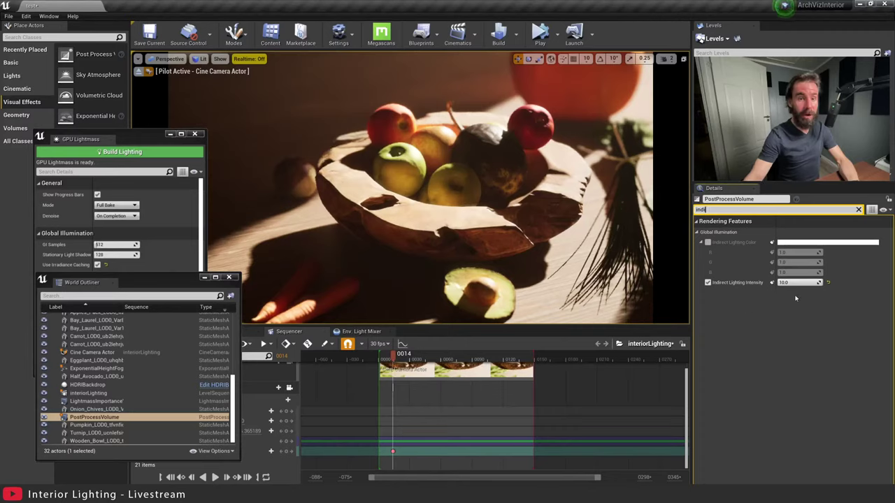
drag(797, 282, 777, 283)
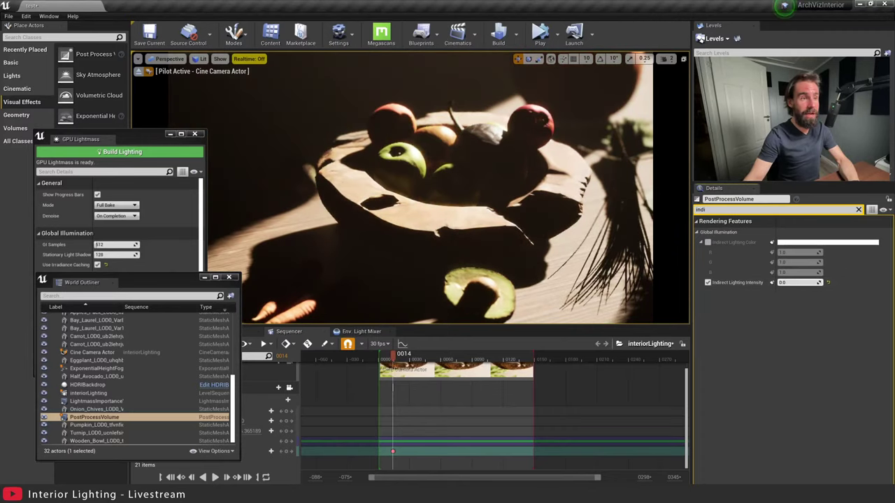
click(806, 283)
text(1)
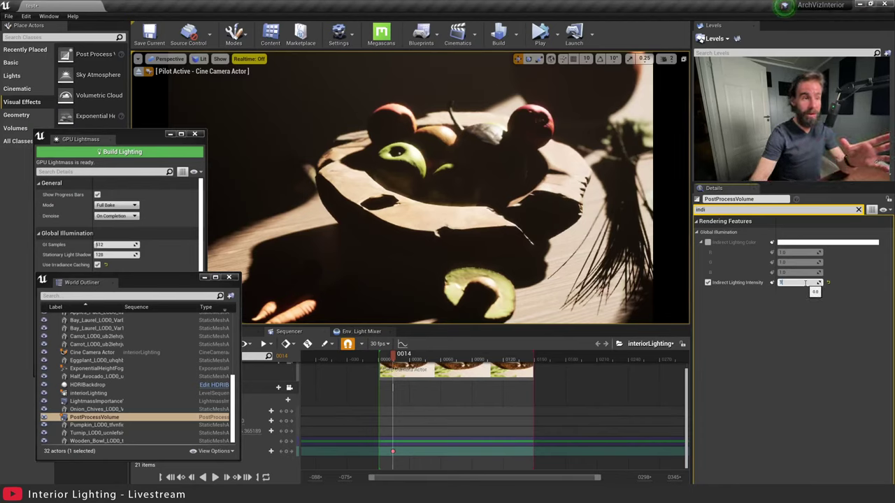
text(10)
key(Return)
text(5)
key(Return)
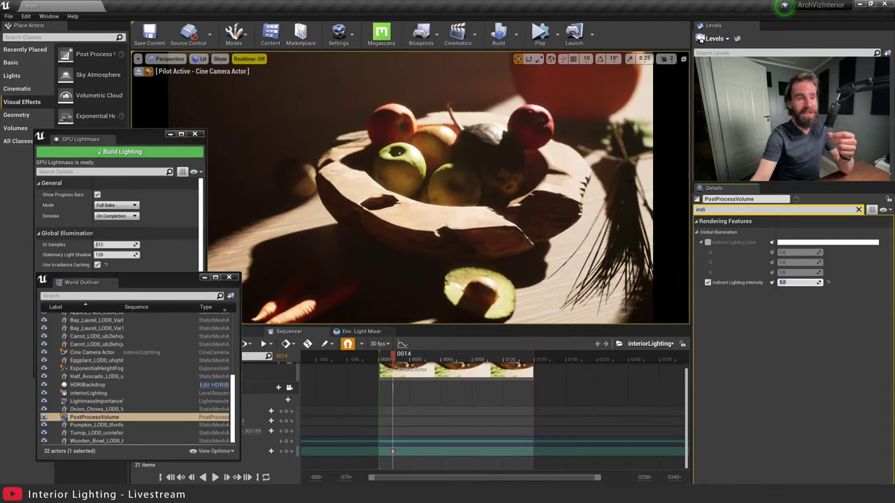
Check the onion chives' indirect lighting settings, return to the PostProcessVolume's, and clear the selection.
click(650, 180)
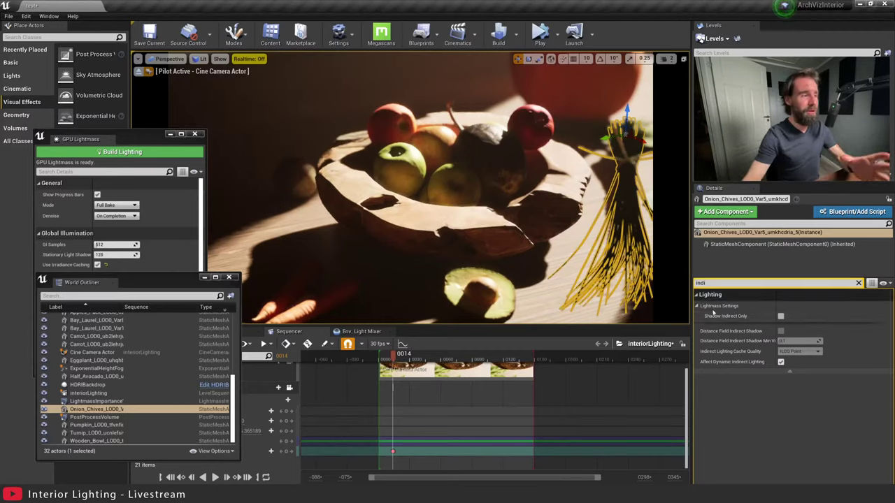
click(98, 417)
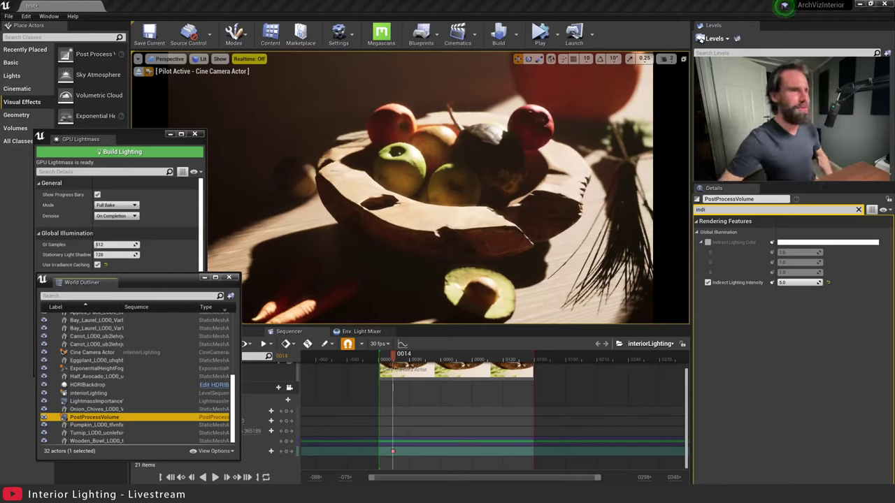
click(398, 185)
key(Escape)
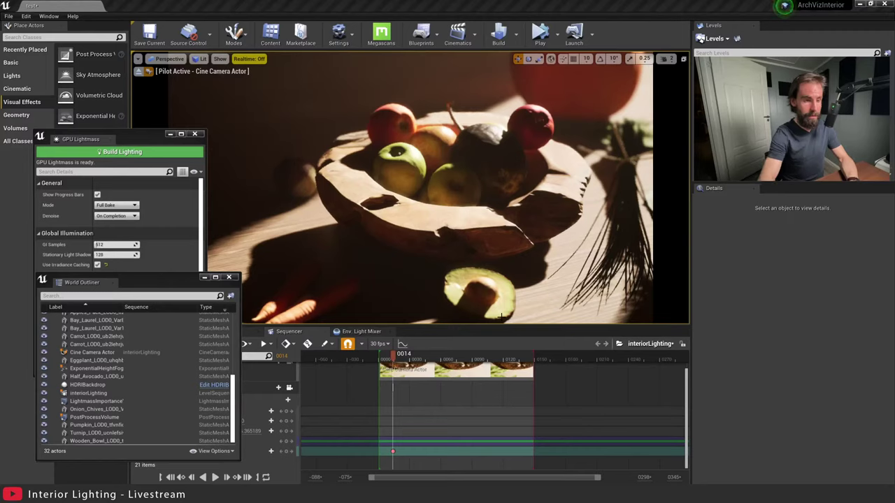
Run the console command r.Tonemapper.Sharpen 1.4 to sharpen the viewport image.
click(775, 340)
key(grave)
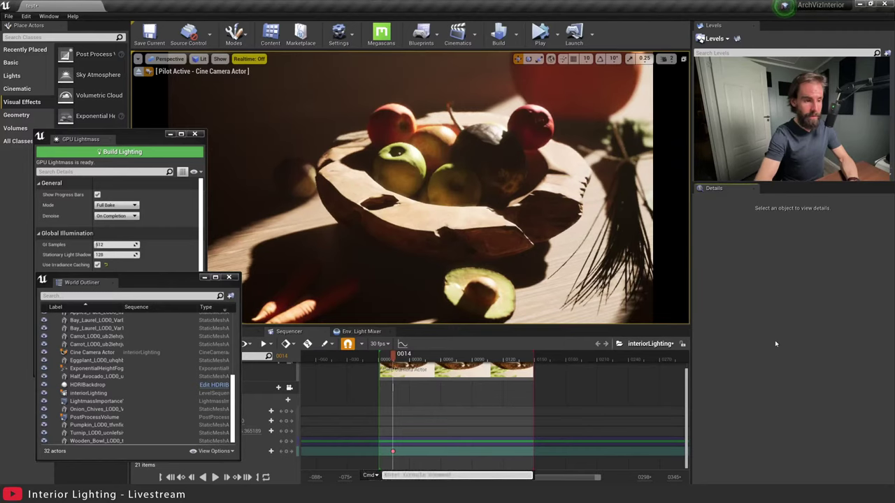
key(Up)
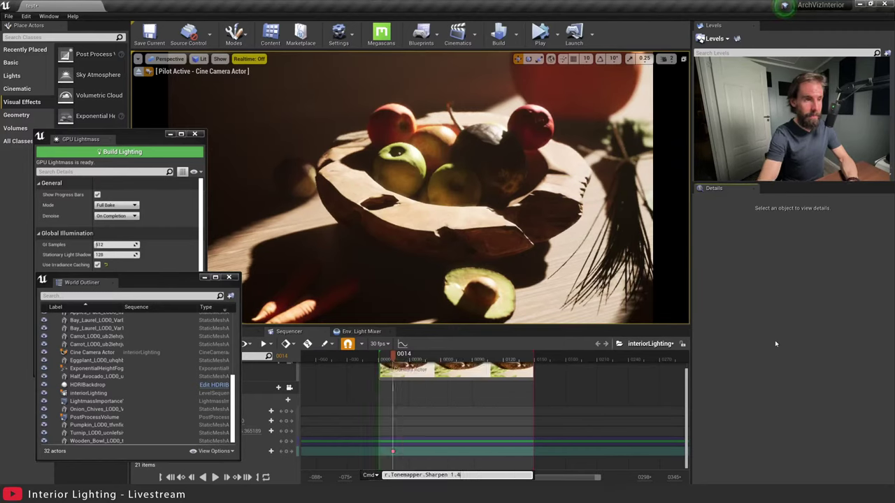
key(Return)
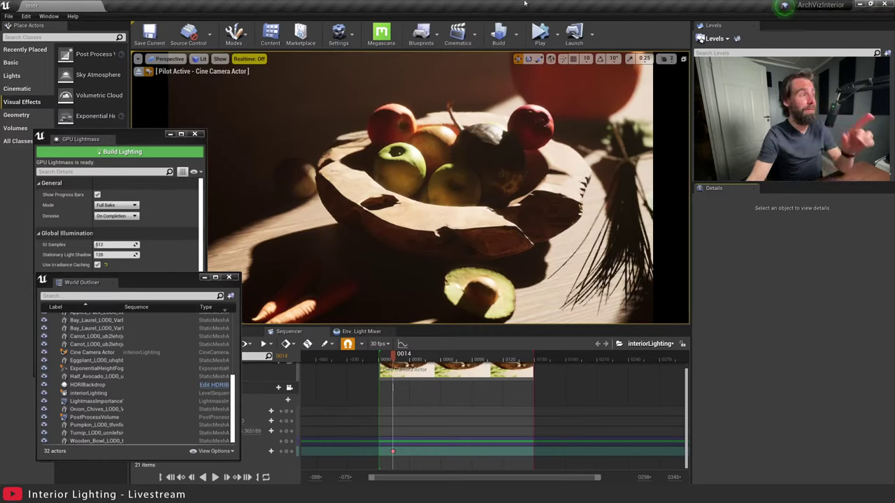
Add a Rect Light to the scene, stop piloting the Cine Camera Actor, and position the light above the table.
click(12, 75)
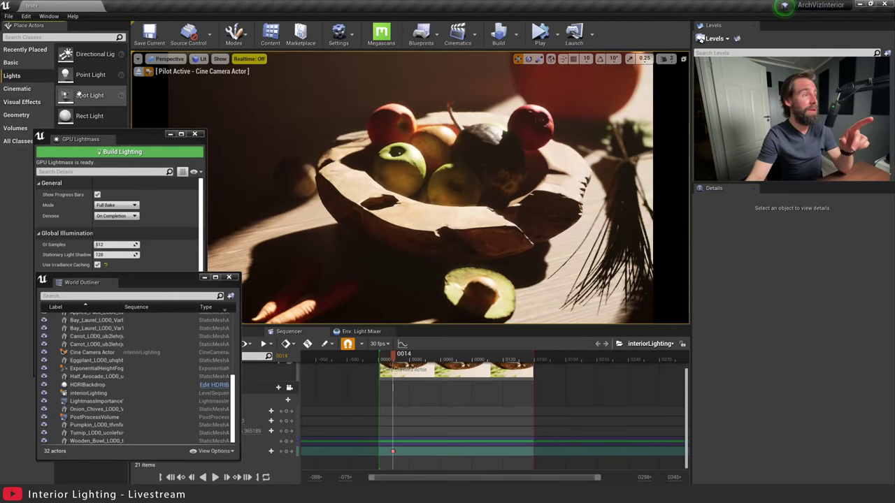
drag(89, 116, 320, 126)
right_drag(320, 126, 308, 73)
click(138, 71)
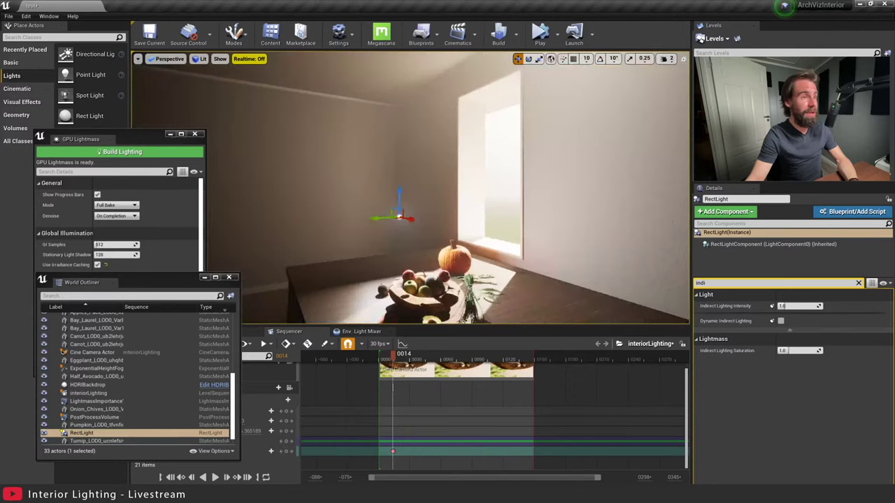
drag(385, 211, 338, 216)
key(e)
Clear the details filter, show the Rect Light's light settings, and delete the light.
click(858, 283)
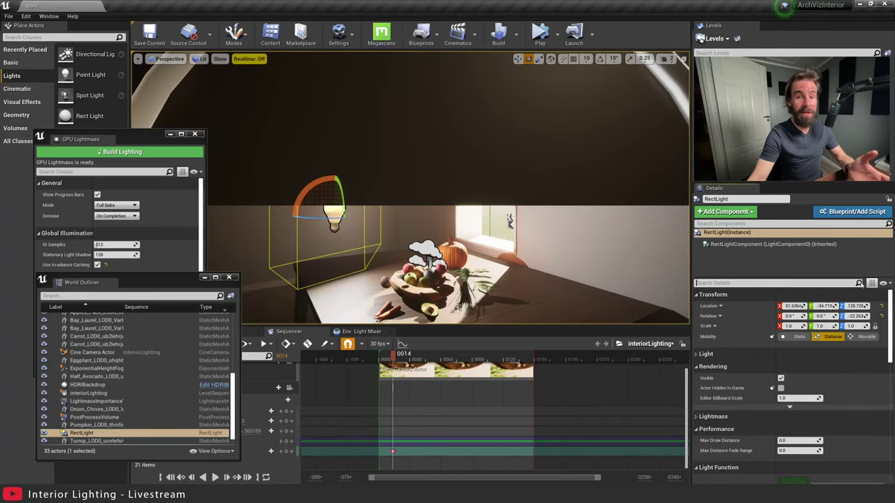
click(771, 355)
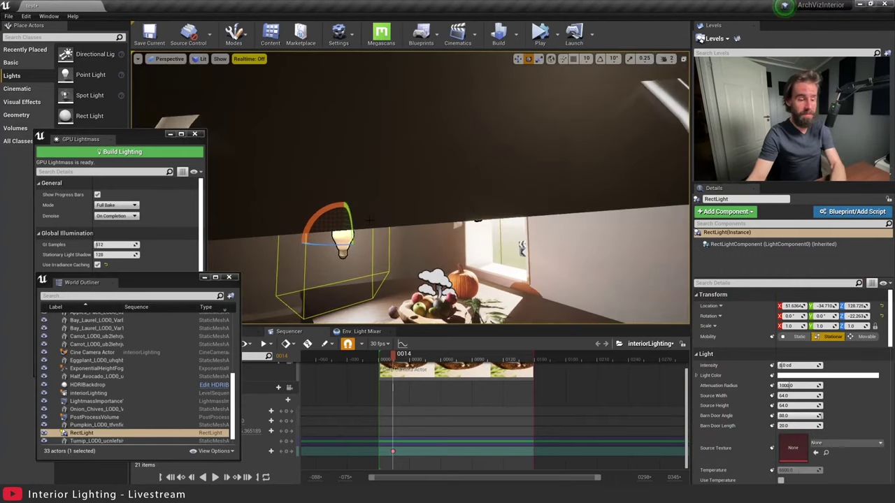
key(Delete)
right_drag(380, 228, 393, 228)
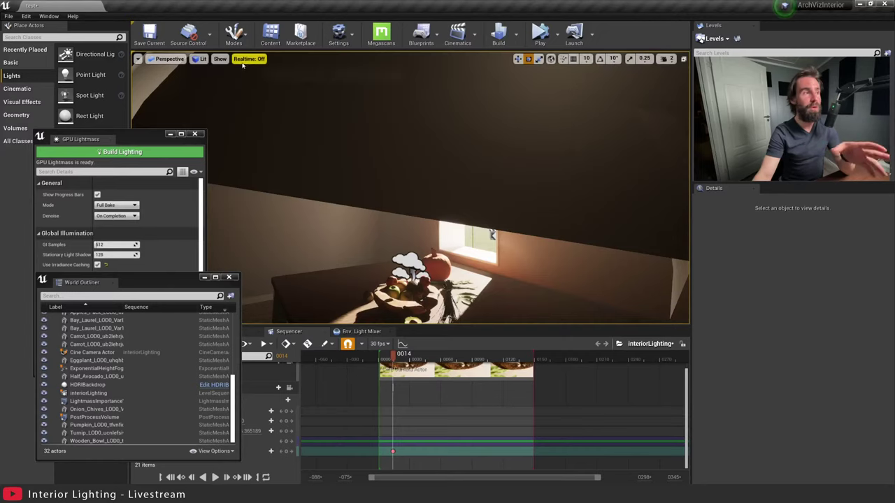
Turn off the viewport's Game Settings exposure and set EV100 to about 0.52.
click(199, 58)
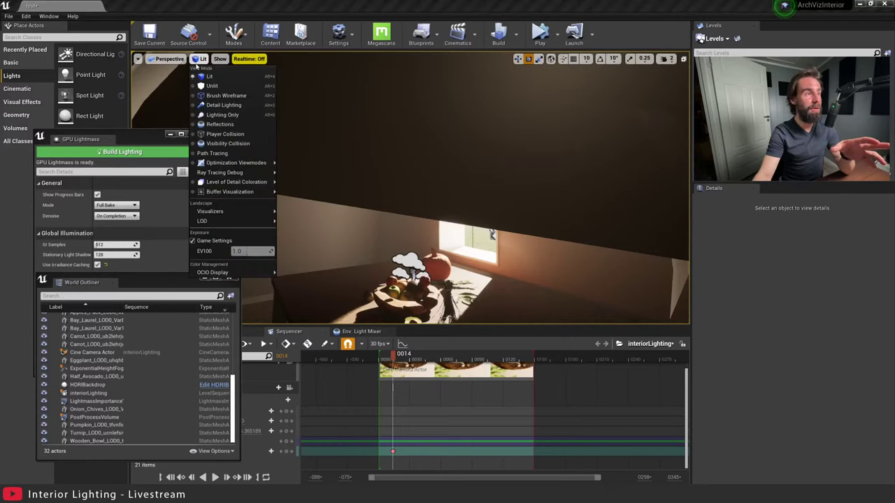
click(192, 241)
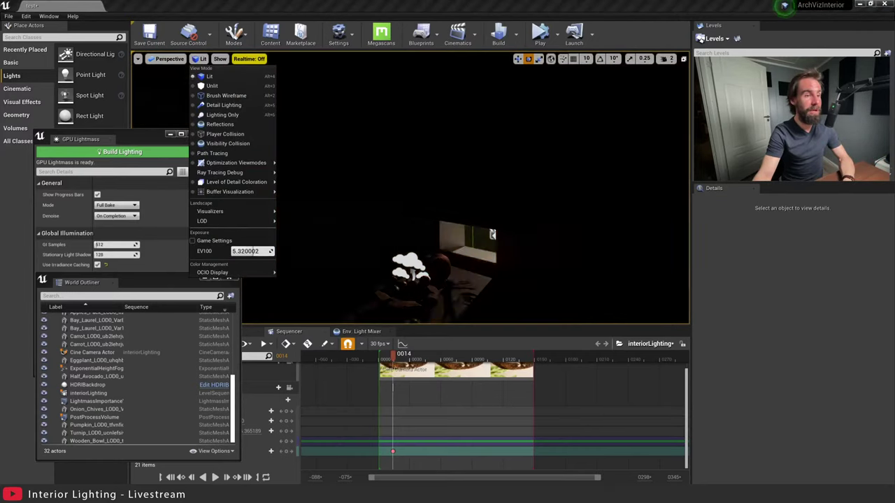
drag(251, 251, 238, 252)
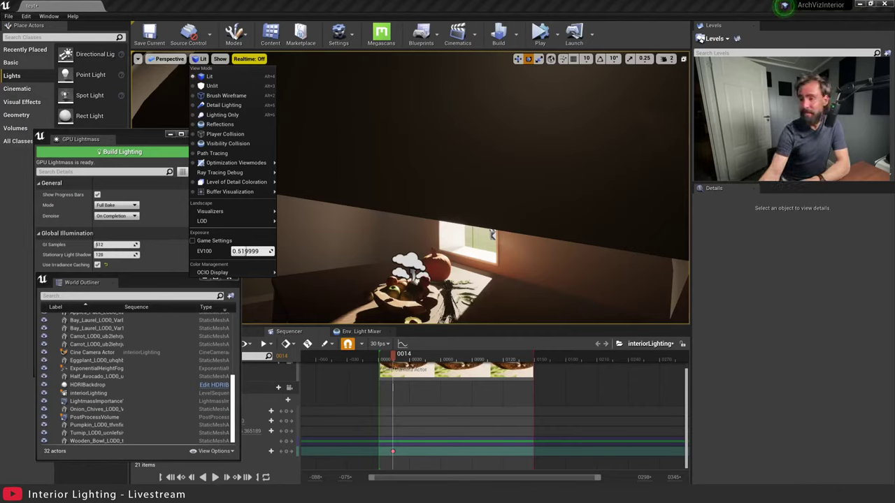
key(Escape)
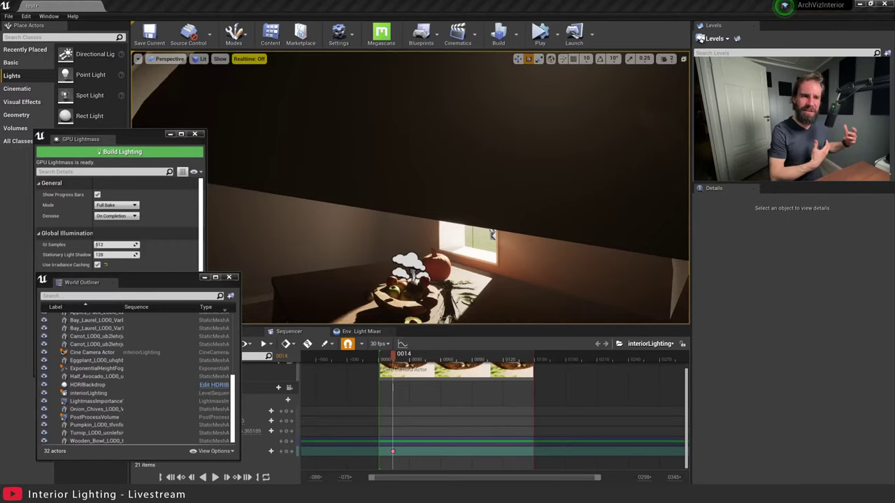
Look around the room by the window and switch the viewport back to the Cine Camera Actor.
right_drag(569, 219, 569, 241)
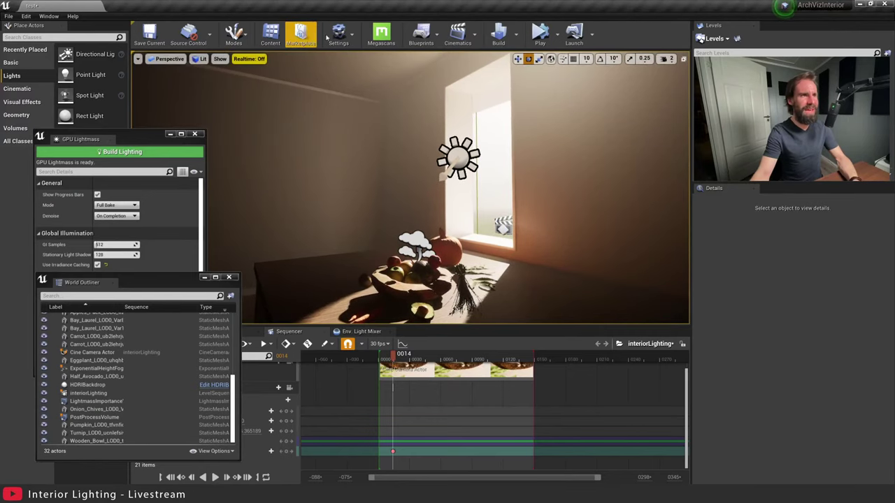
click(166, 58)
click(183, 153)
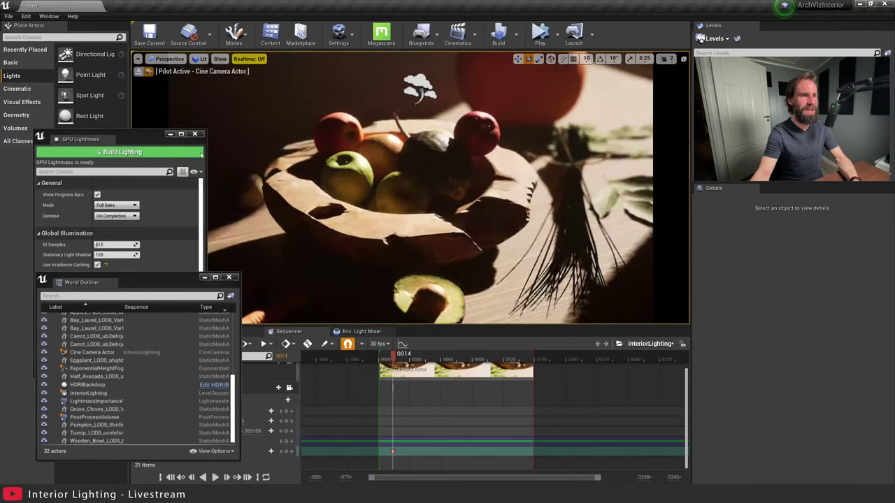